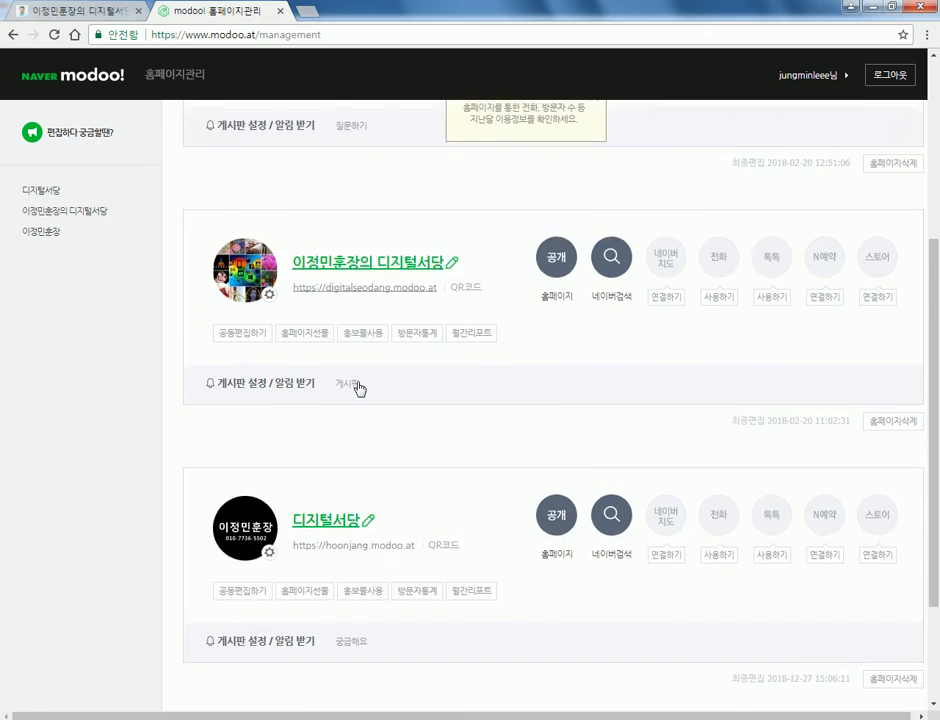
Step: Scroll up the management page and open 이정민훈장의 디지털서당 in the editor
scroll(392, 355, "up", 1)
scroll(395, 401, "up", 1)
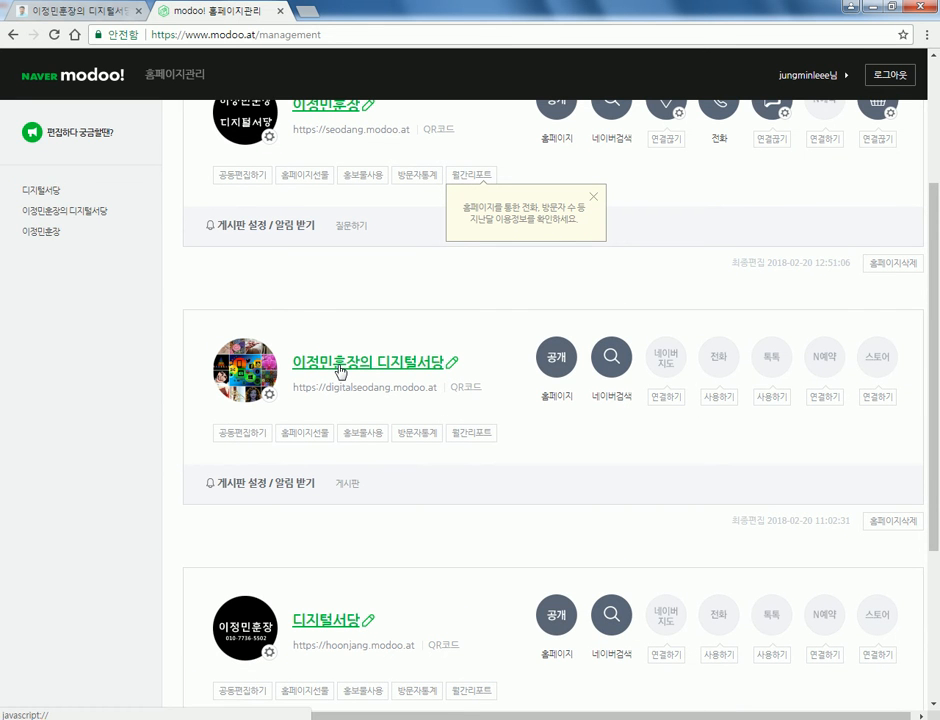
left_click(341, 371)
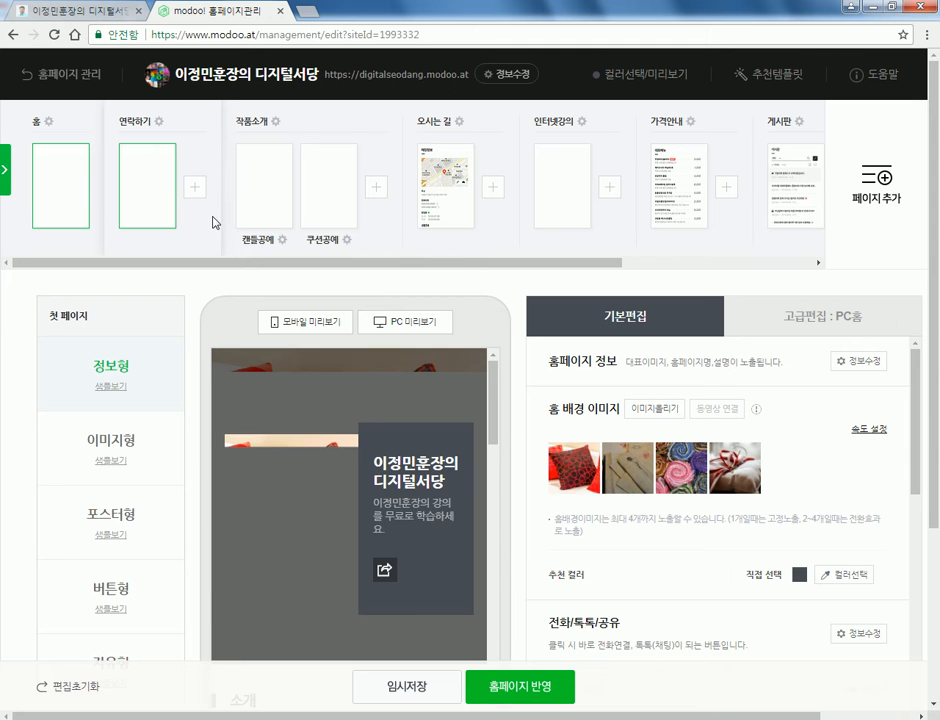
Step: Browse the 연락하기, 캔들공예 and 오시는 길 pages, then bring up the 페이지 추가 choices
left_click(152, 180)
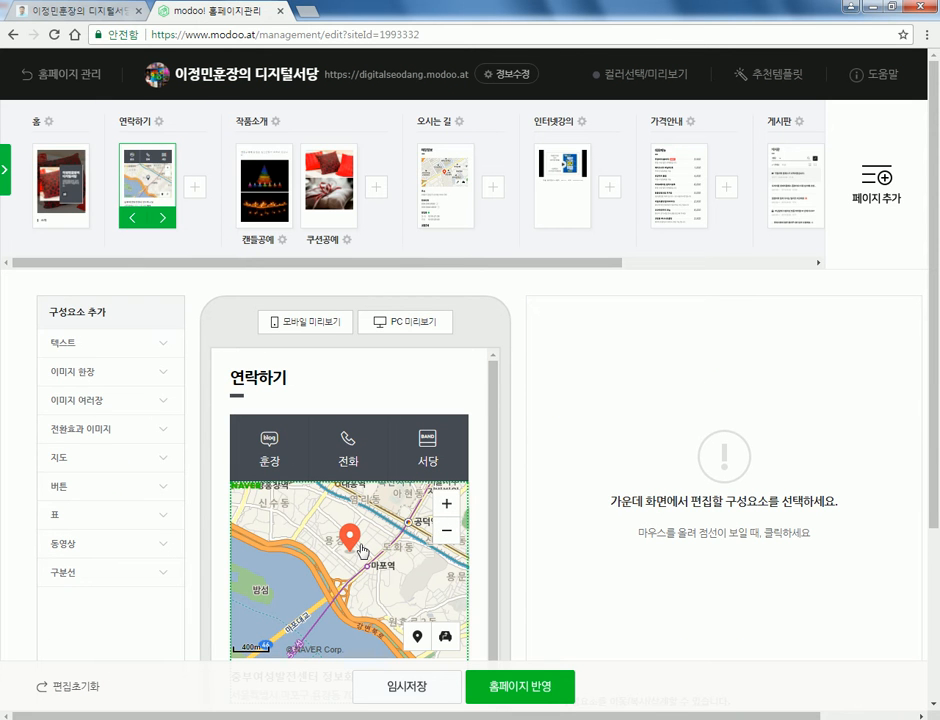
left_click(264, 182)
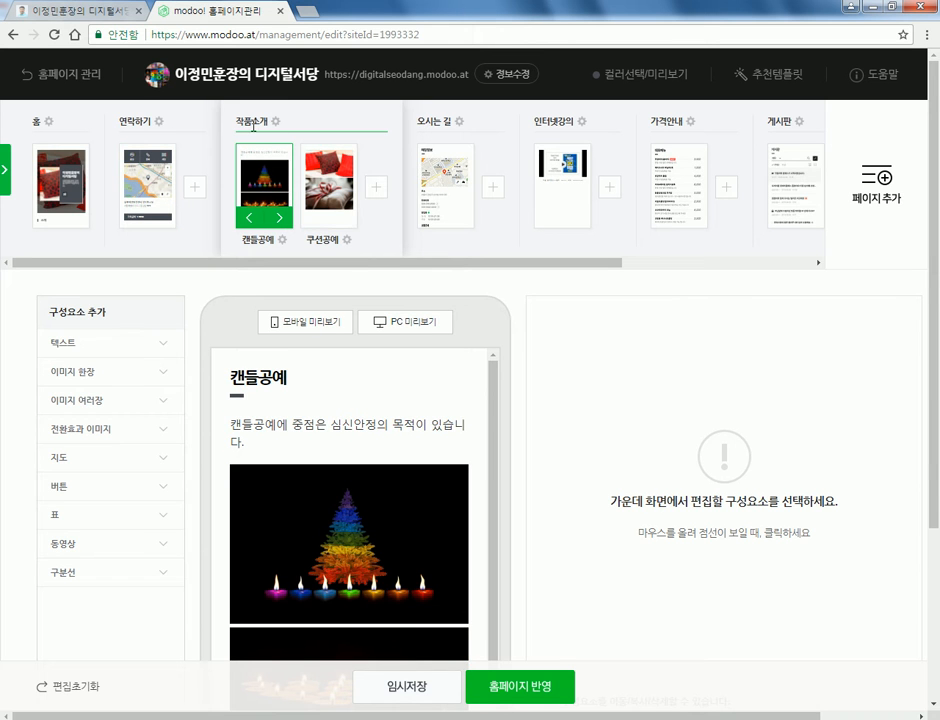
left_click(455, 184)
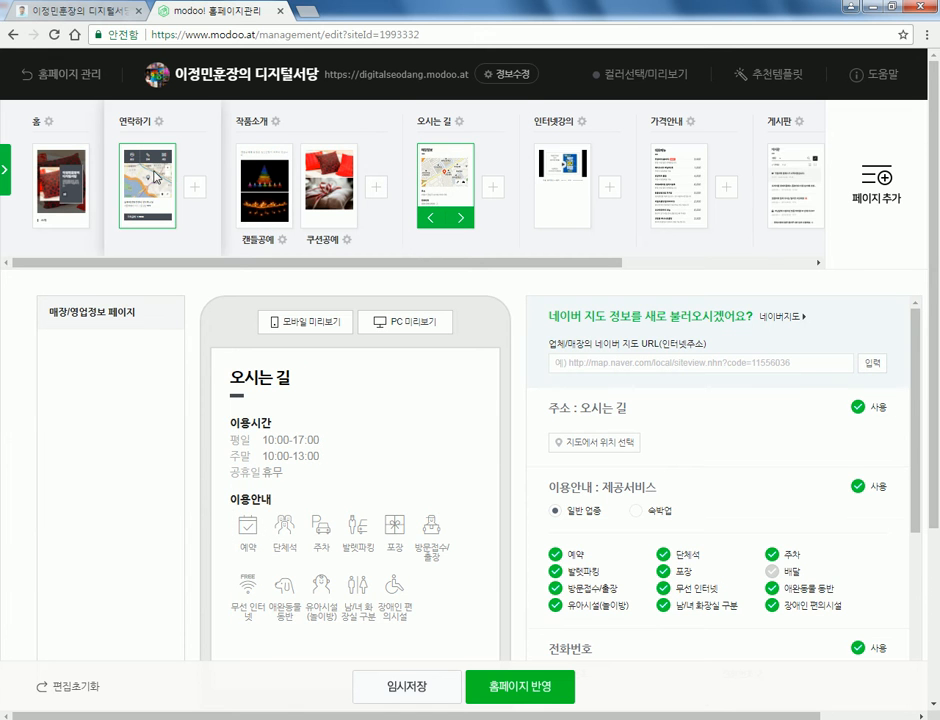
left_click(147, 184)
left_click(445, 184)
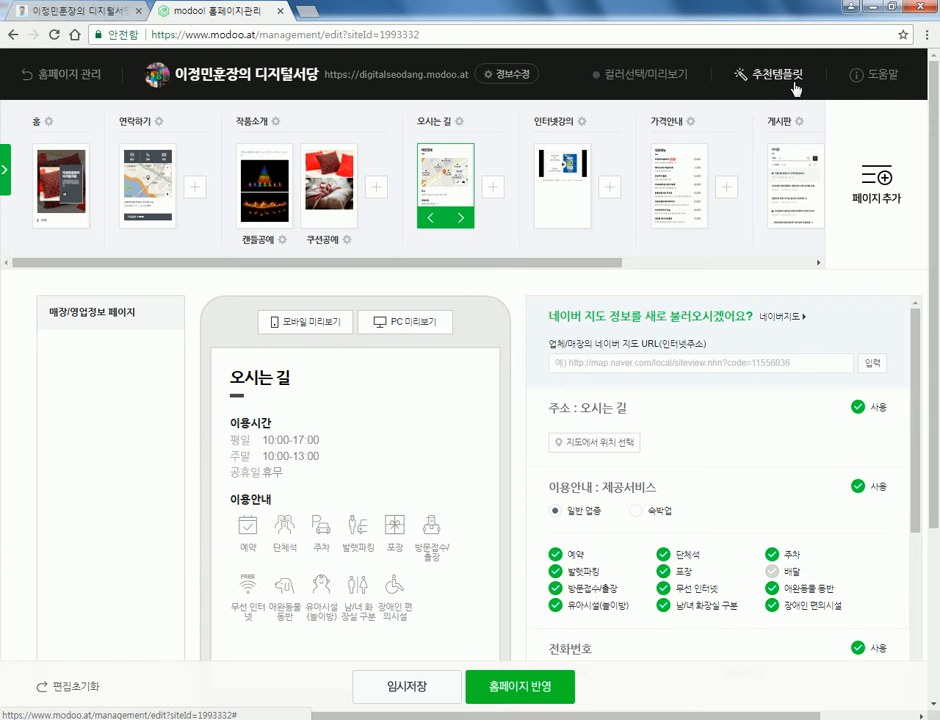
left_click(886, 178)
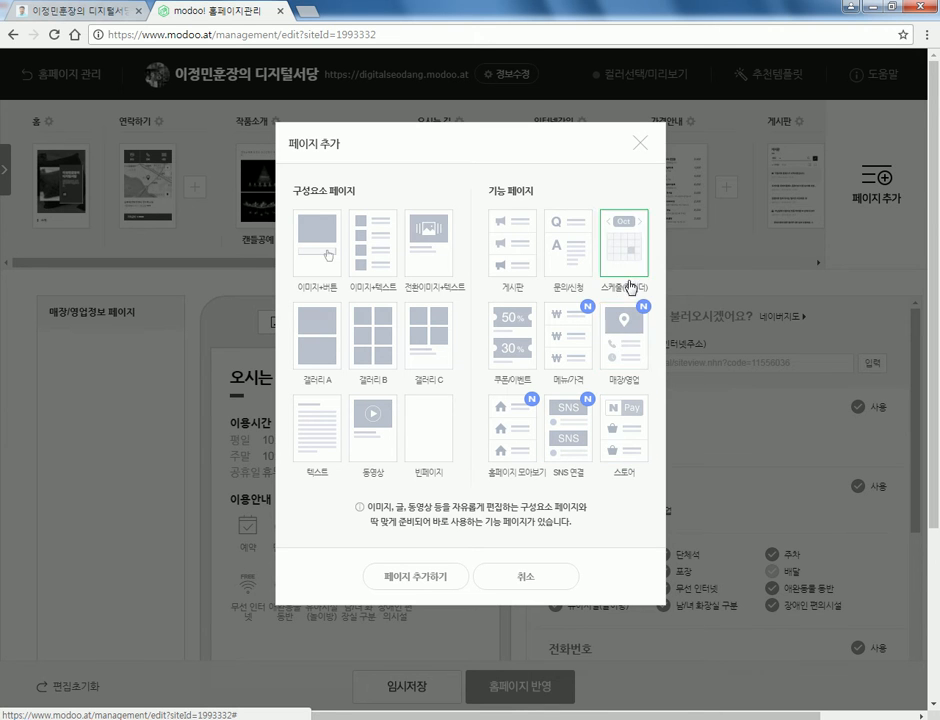
Step: Add a 매장/영업 store-info 오시는길 page and compare it with the original 오시는 길
left_click(624, 366)
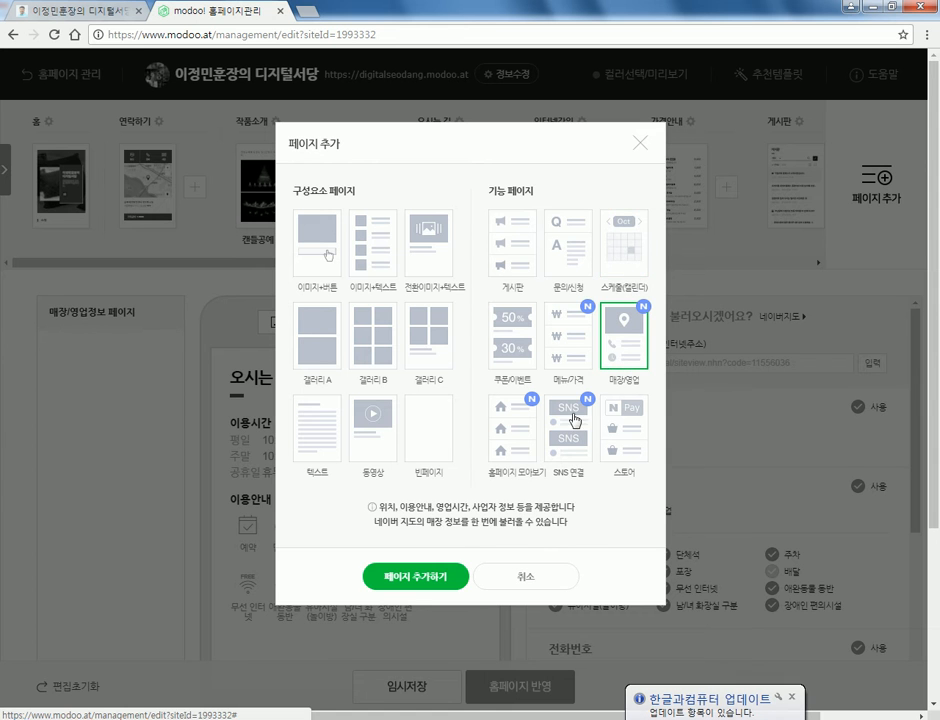
key("Return")
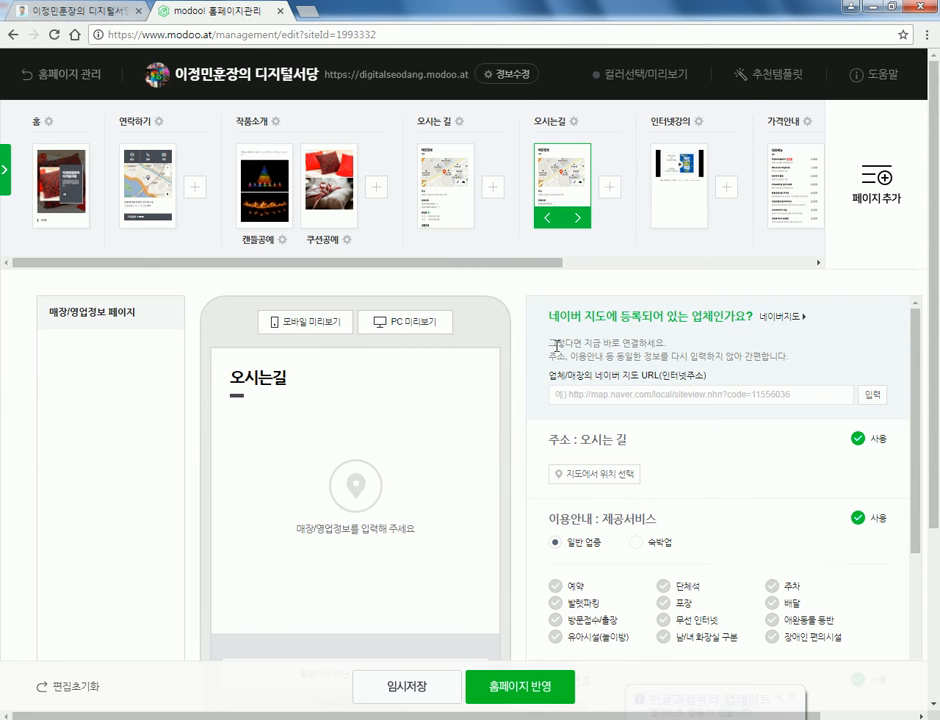
left_click(453, 173)
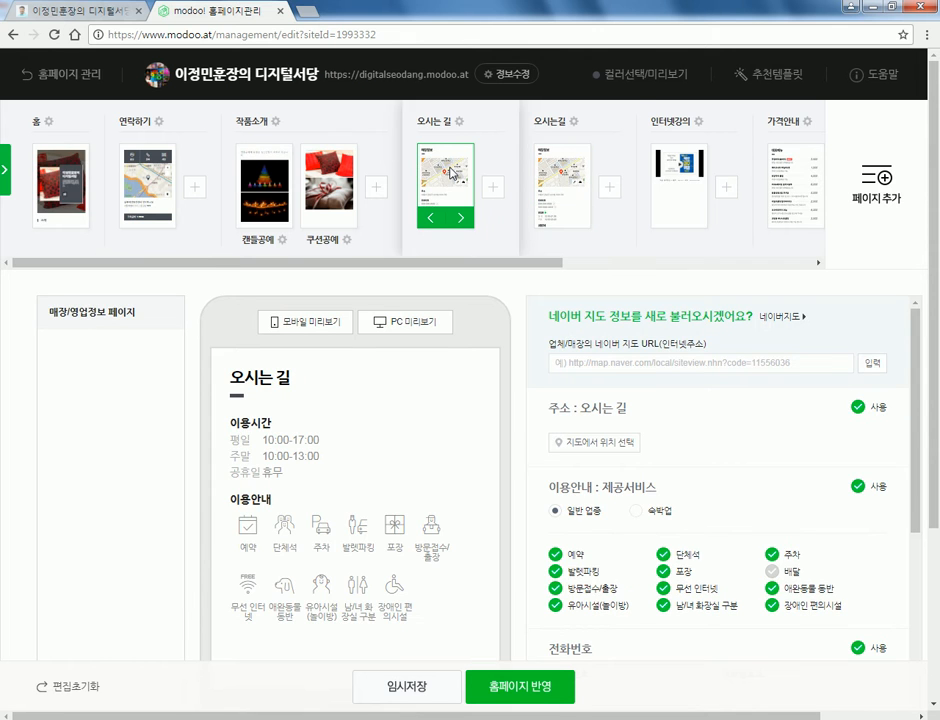
left_click(548, 166)
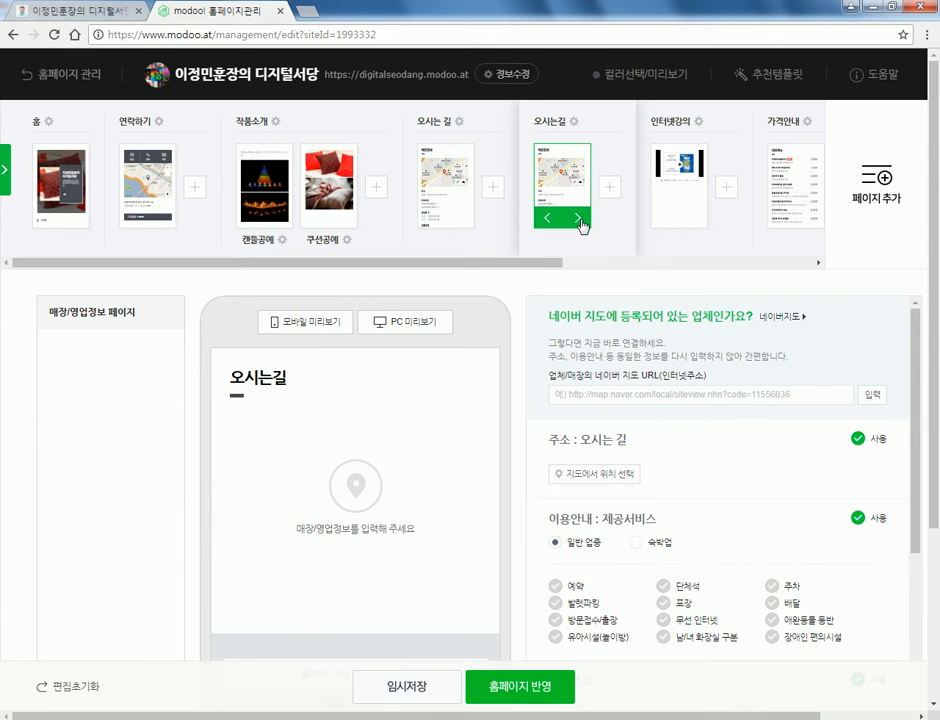
Step: Delete the newly added 오시는길 page through its settings and confirm
left_click(574, 121)
left_click(640, 195)
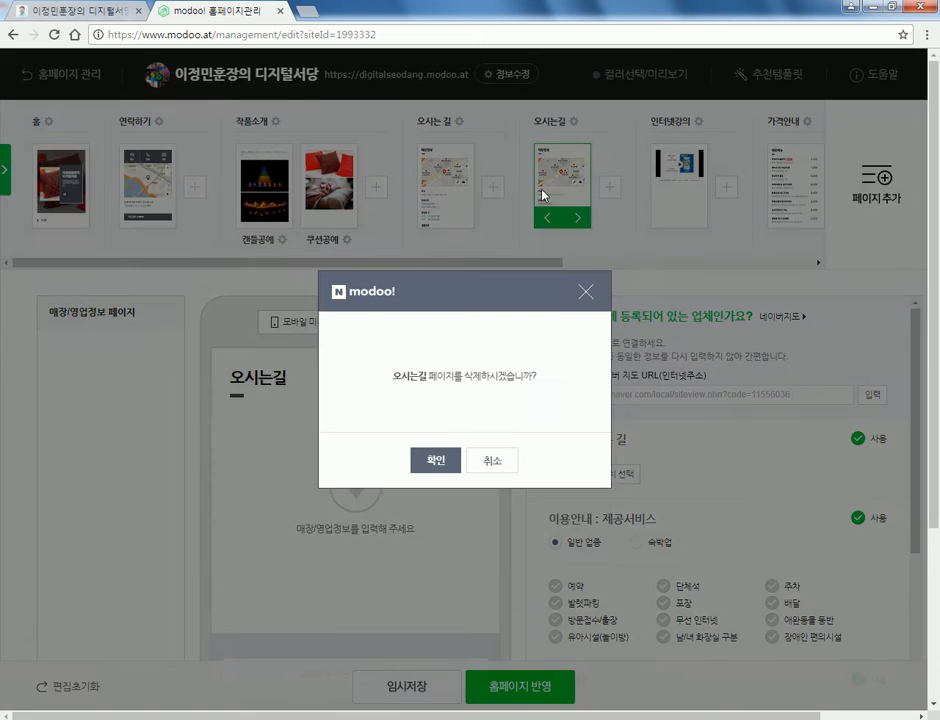
left_click(434, 456)
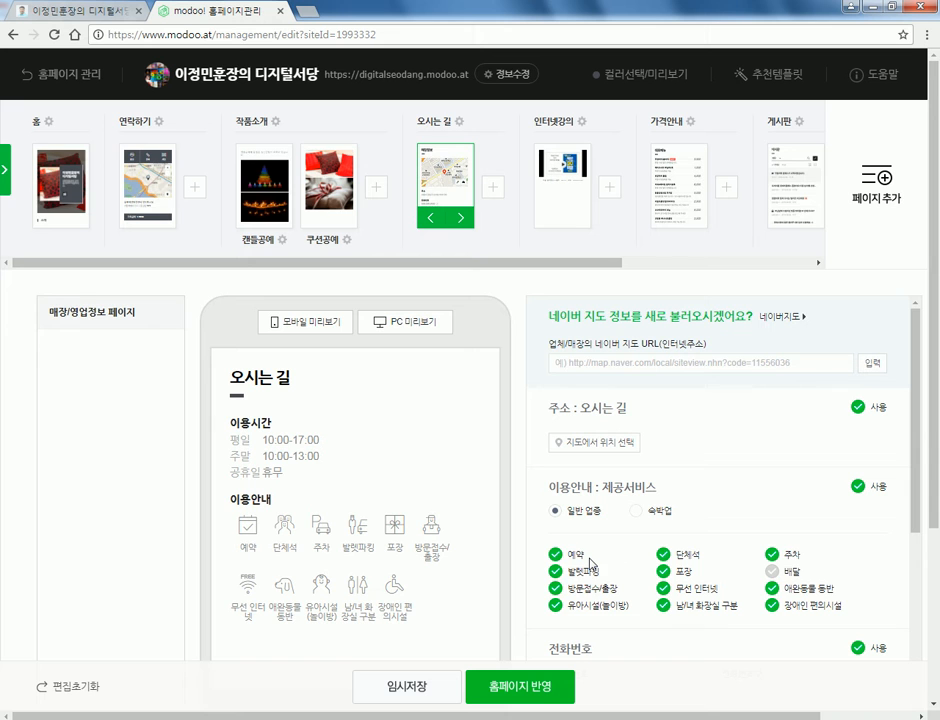
Step: Check 배달 as an 오시는 길 service and move 연락하기 into the 오시는 길 group
left_click(773, 571)
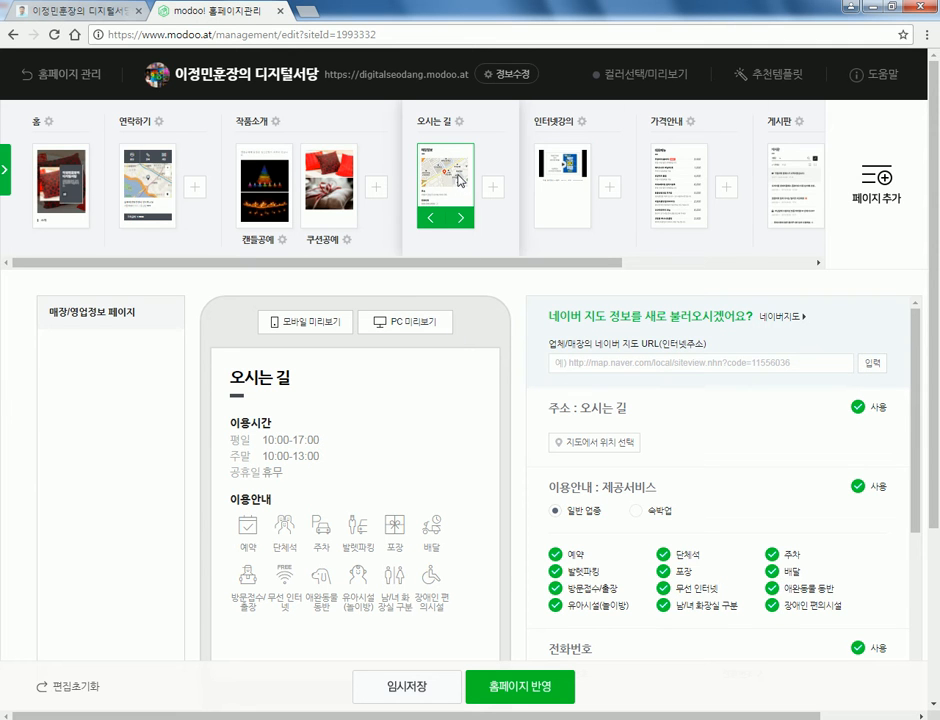
left_click(880, 188)
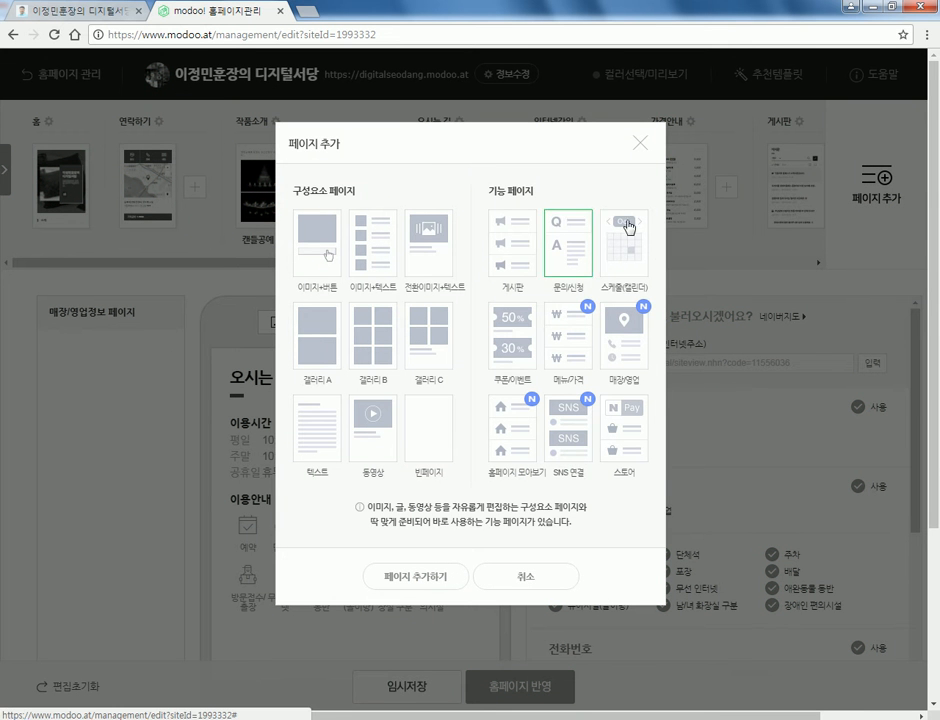
left_click(643, 151)
left_click_drag(160, 182, 440, 185)
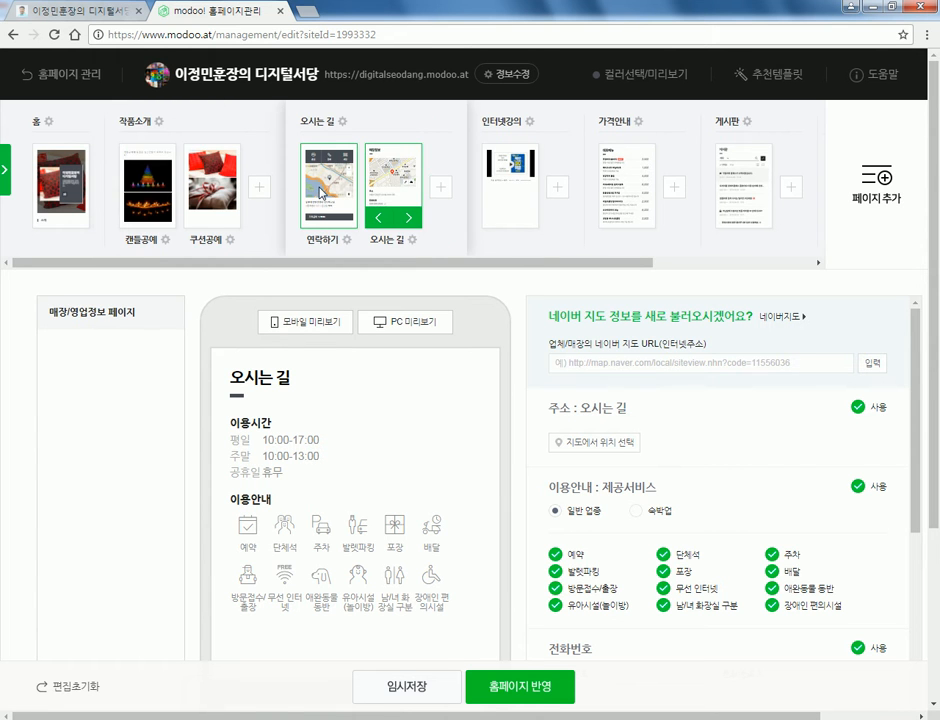
left_click(320, 193)
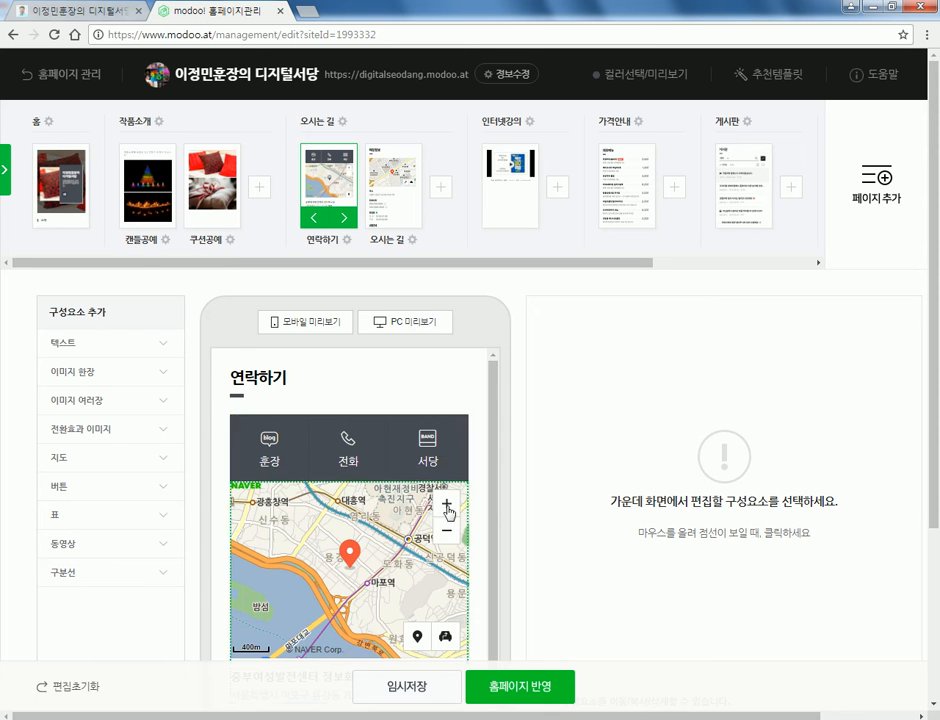
Step: Review the 오시는 길 and 연락하기 pages, then show the 가격안내 page with its item prices
scroll(372, 505, "down", 3)
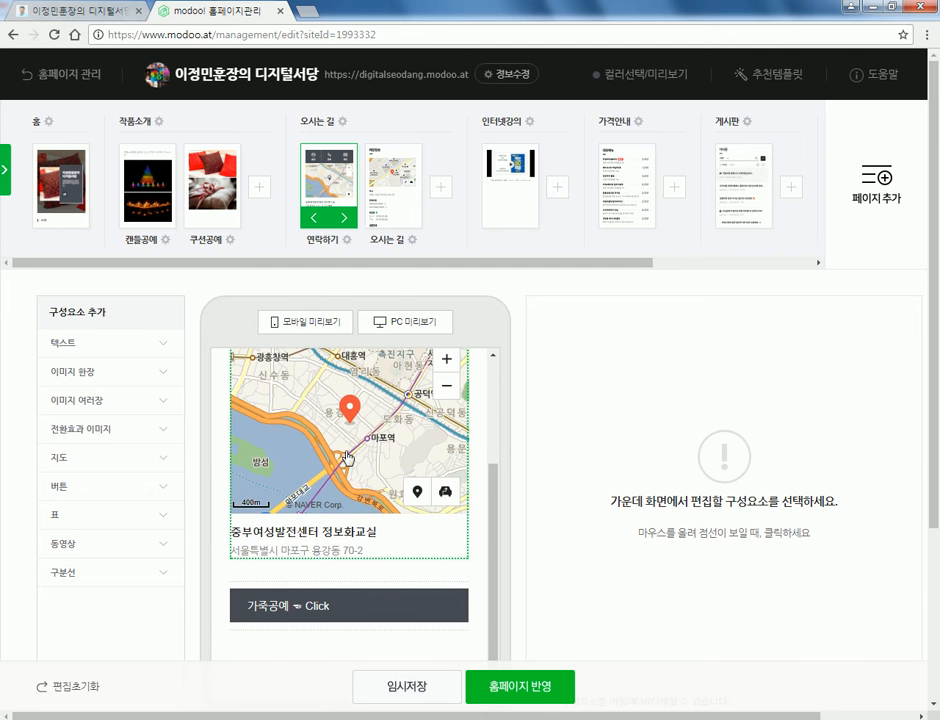
left_click(393, 185)
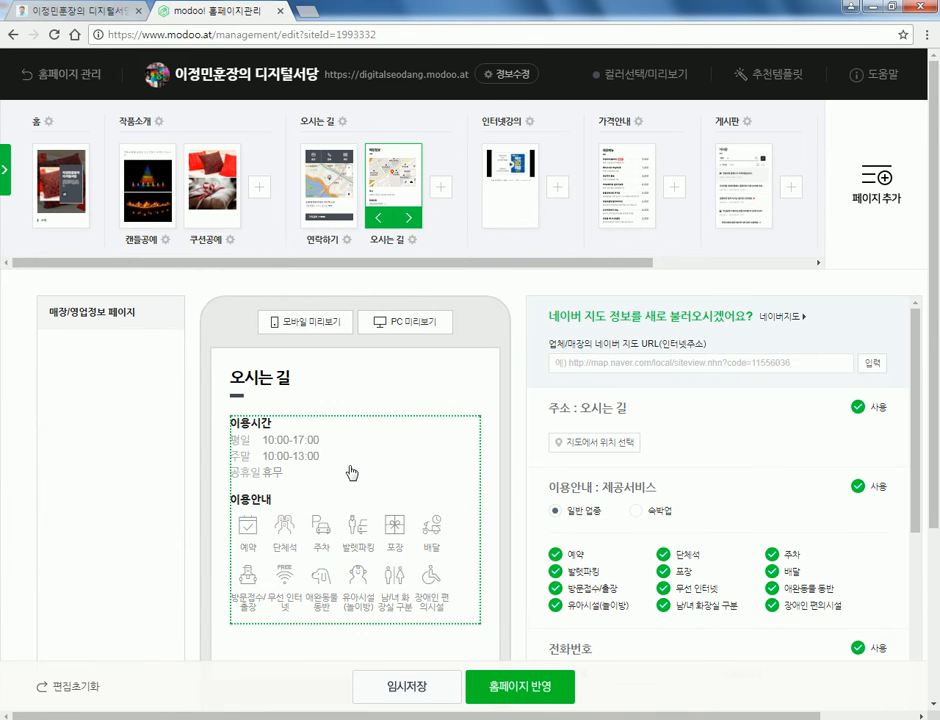
scroll(556, 549, "down", 1)
scroll(556, 549, "down", 5)
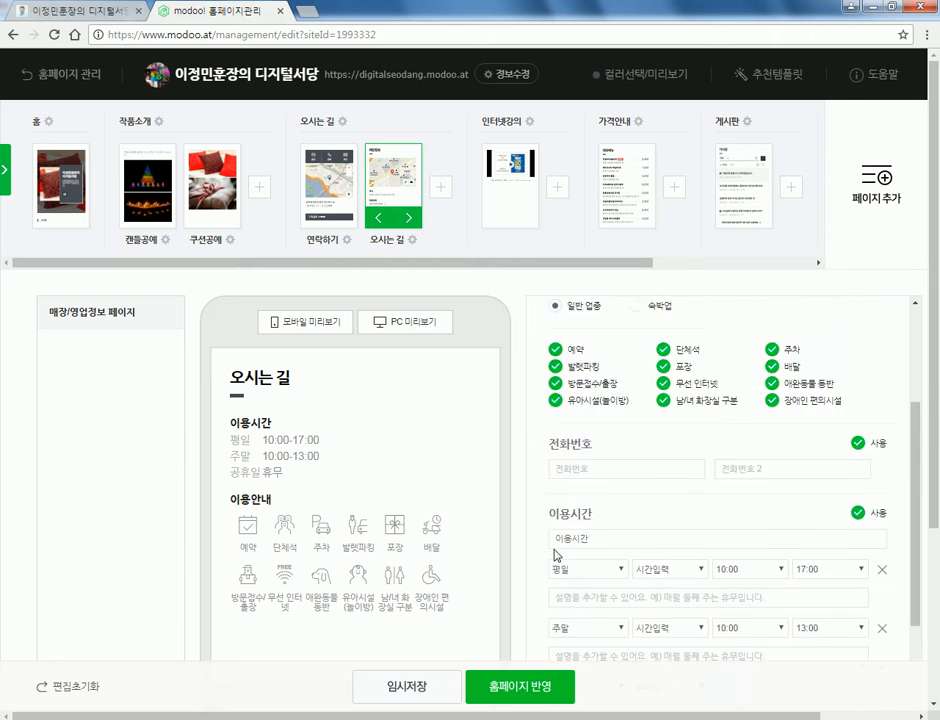
left_click(318, 183)
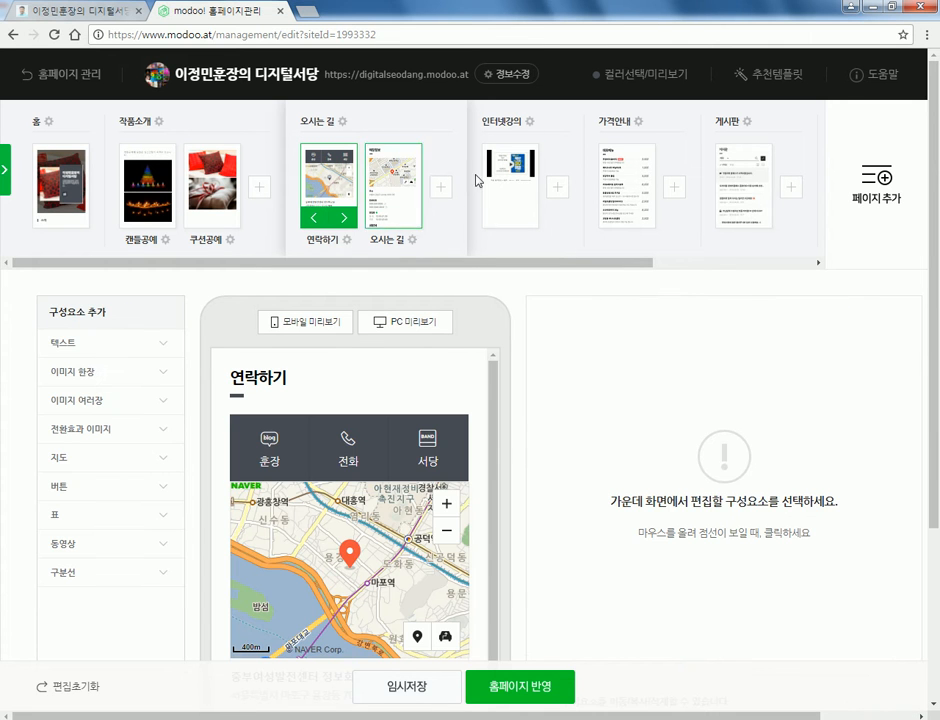
scroll(583, 206, "right", 2)
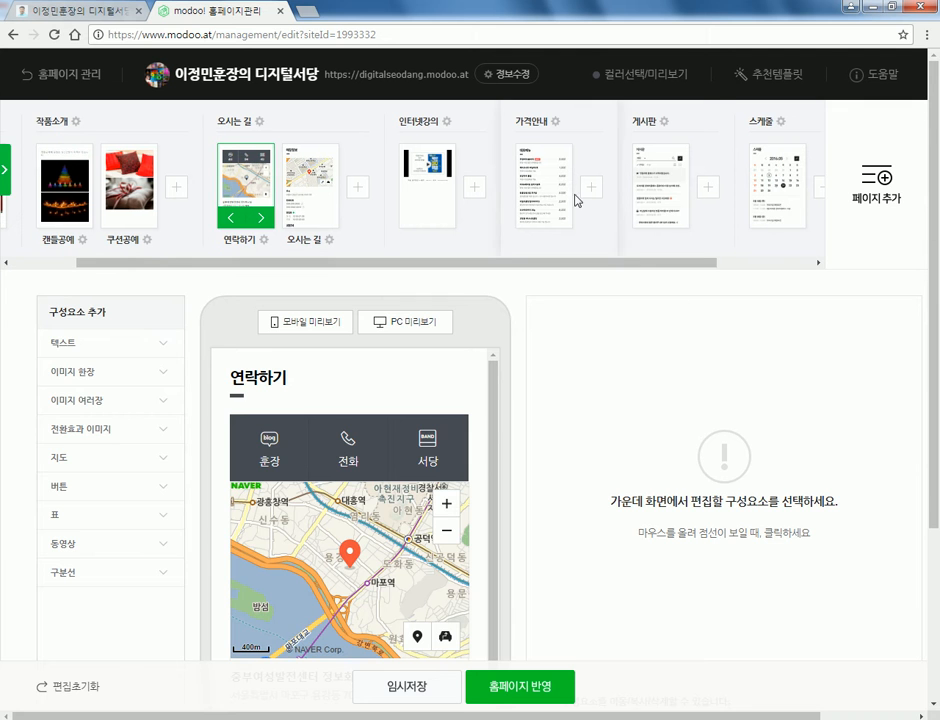
left_click(550, 193)
scroll(318, 490, "down", 3)
scroll(318, 490, "up", 3)
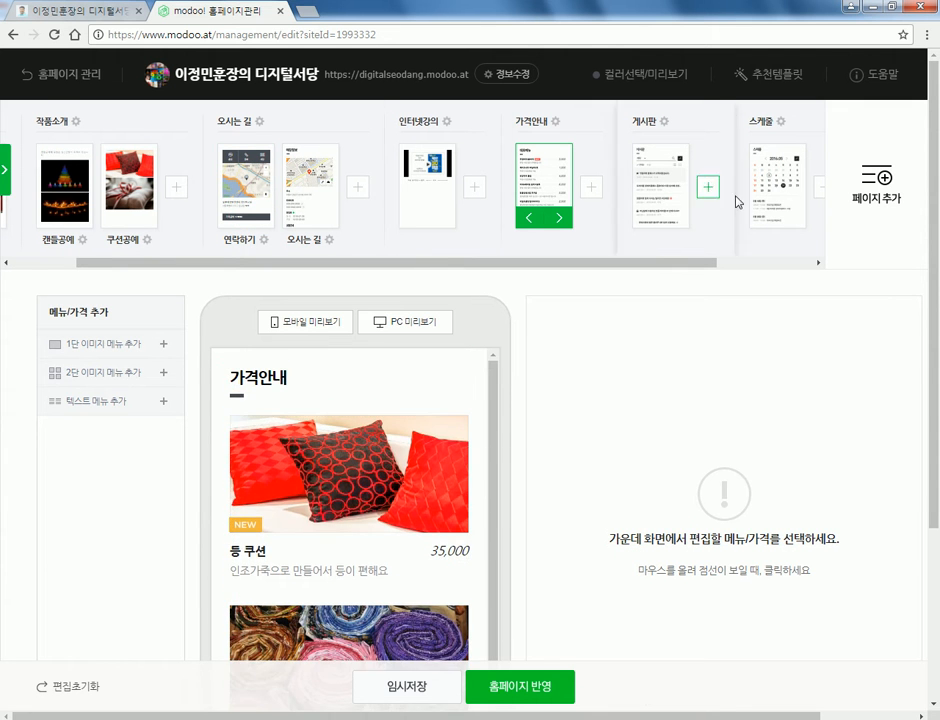
Step: Add an SNS 연결 page, connect the Naver blog, and begin linking Facebook
left_click(871, 200)
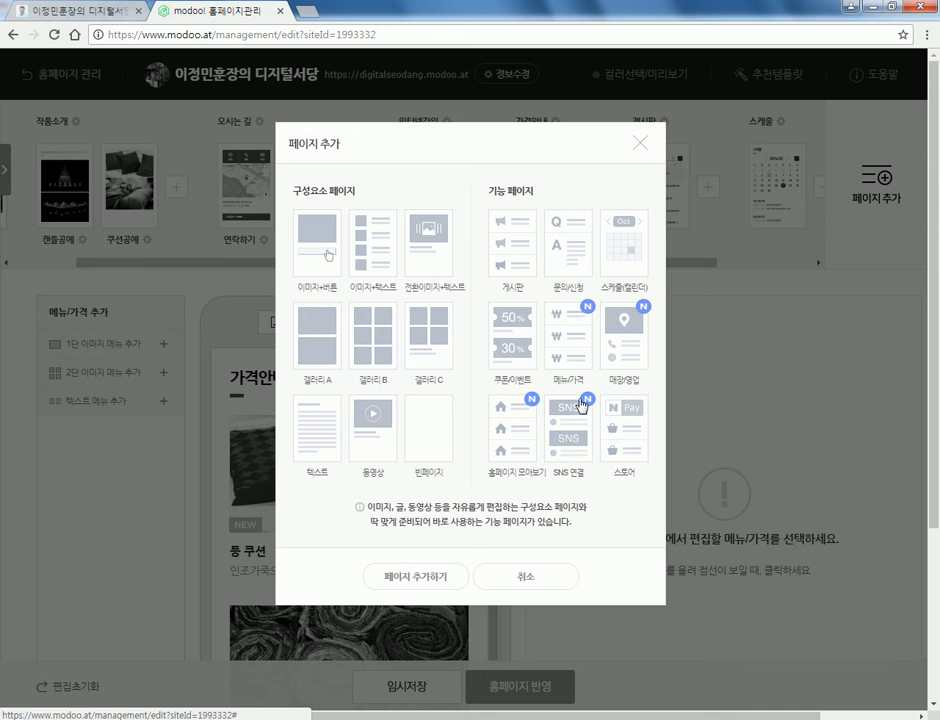
left_click(576, 432)
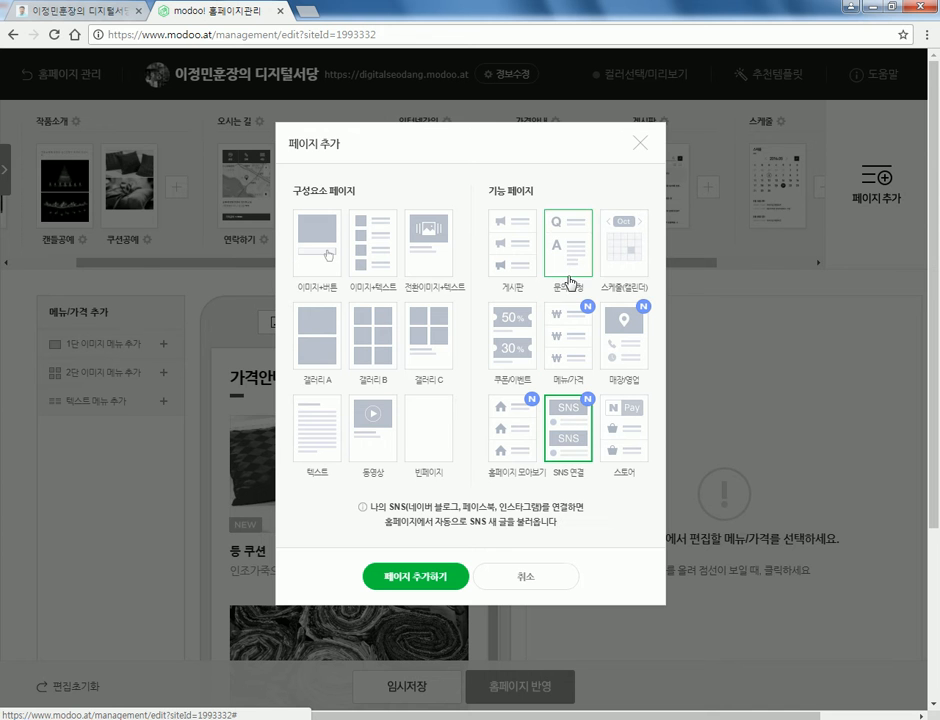
left_click(454, 576)
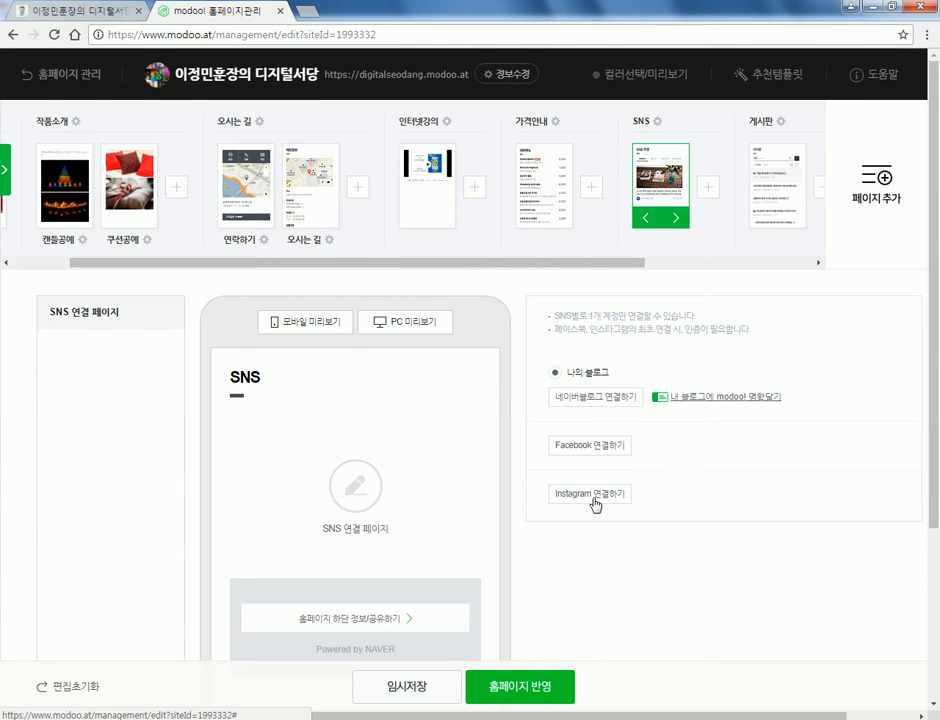
left_click(587, 398)
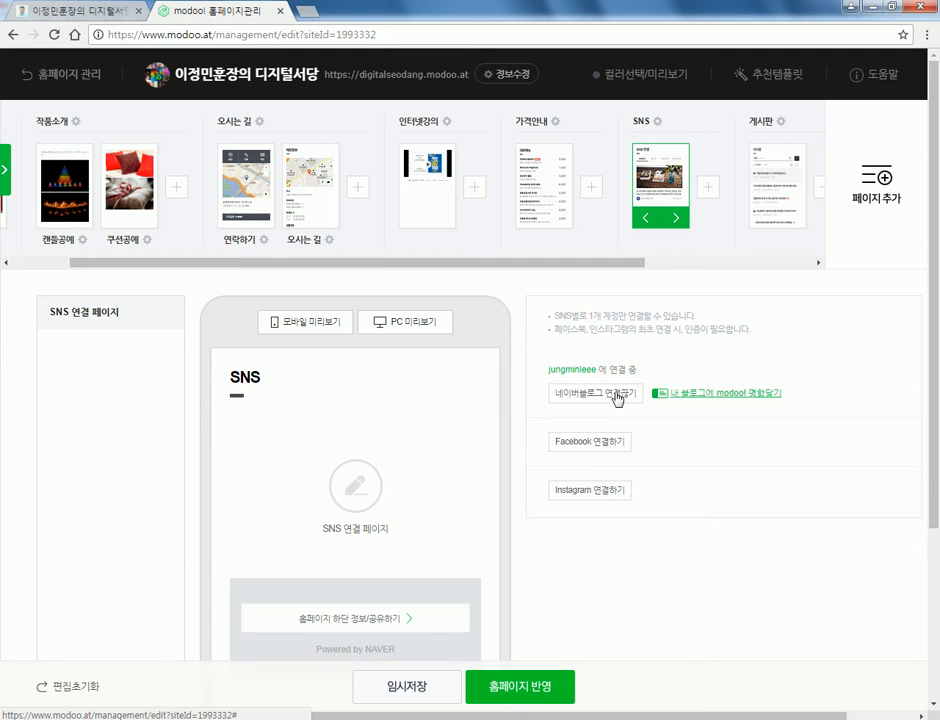
left_click(572, 440)
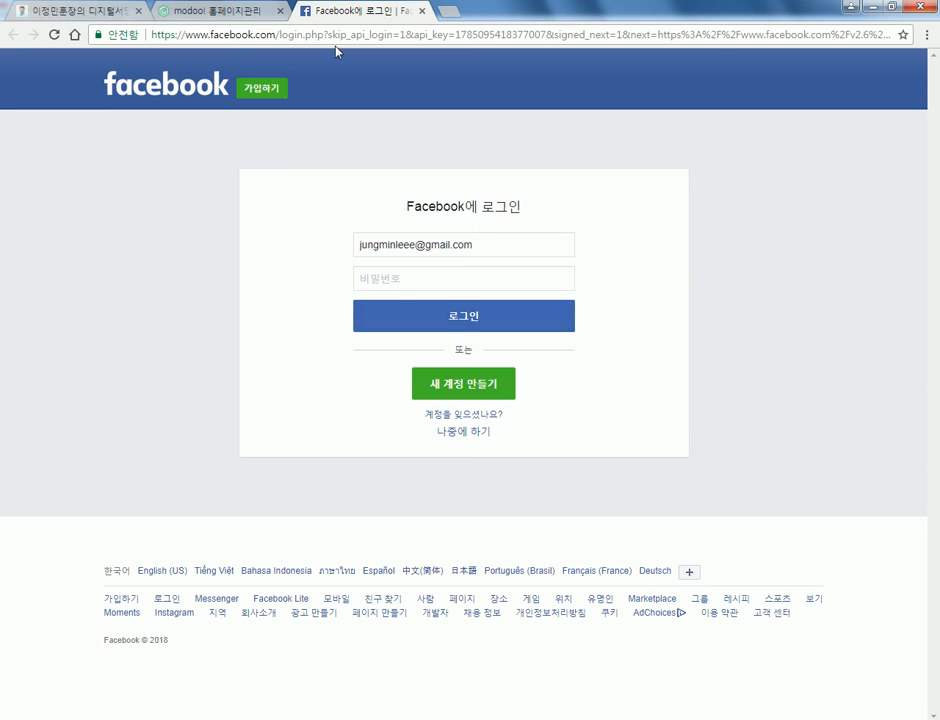
Step: Close the Facebook login tab and open seodang.modoo.at from the host.new21.net home page
left_click(421, 10)
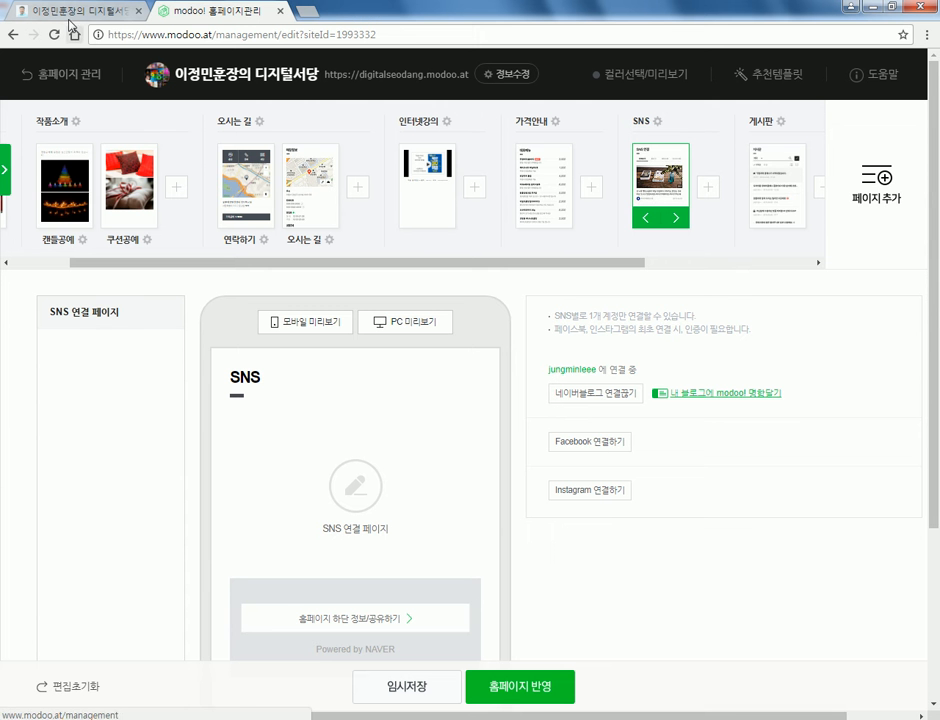
left_click(70, 12)
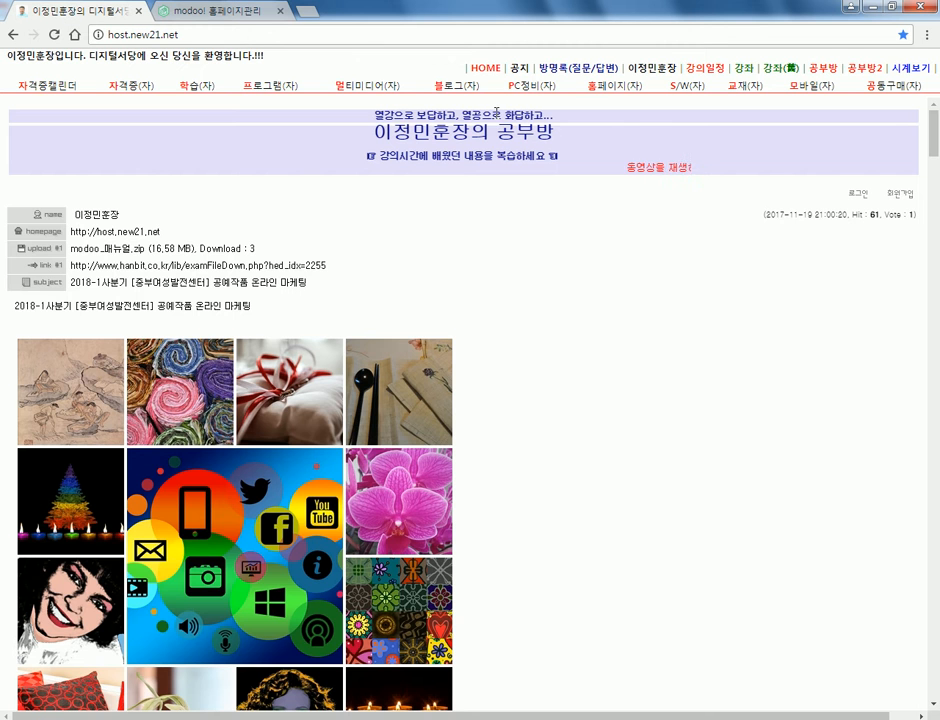
left_click(486, 68)
scroll(185, 462, "down", 4)
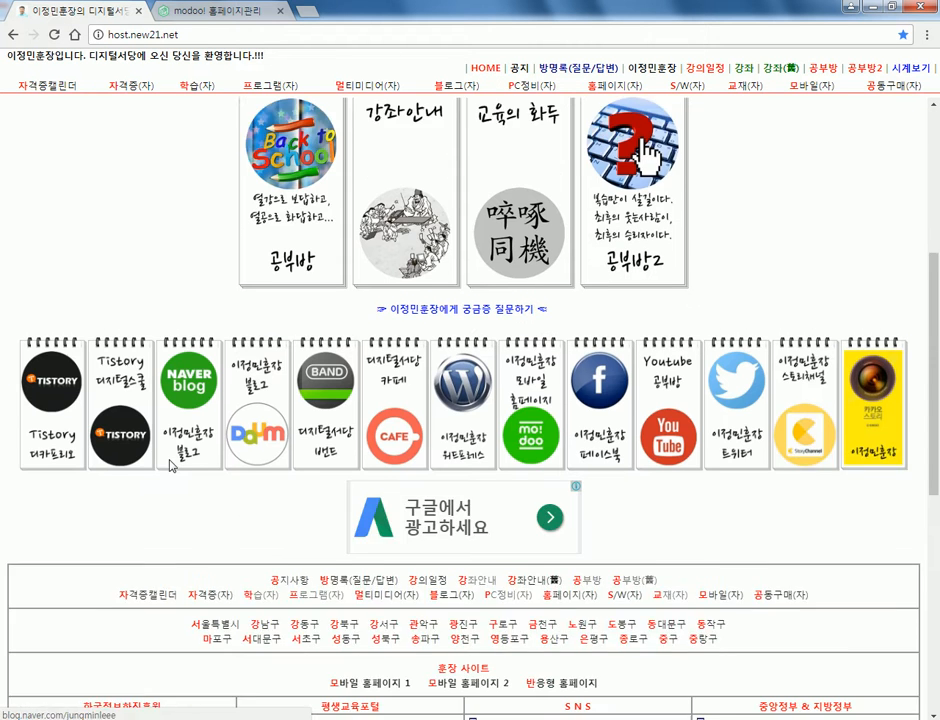
left_click(531, 359)
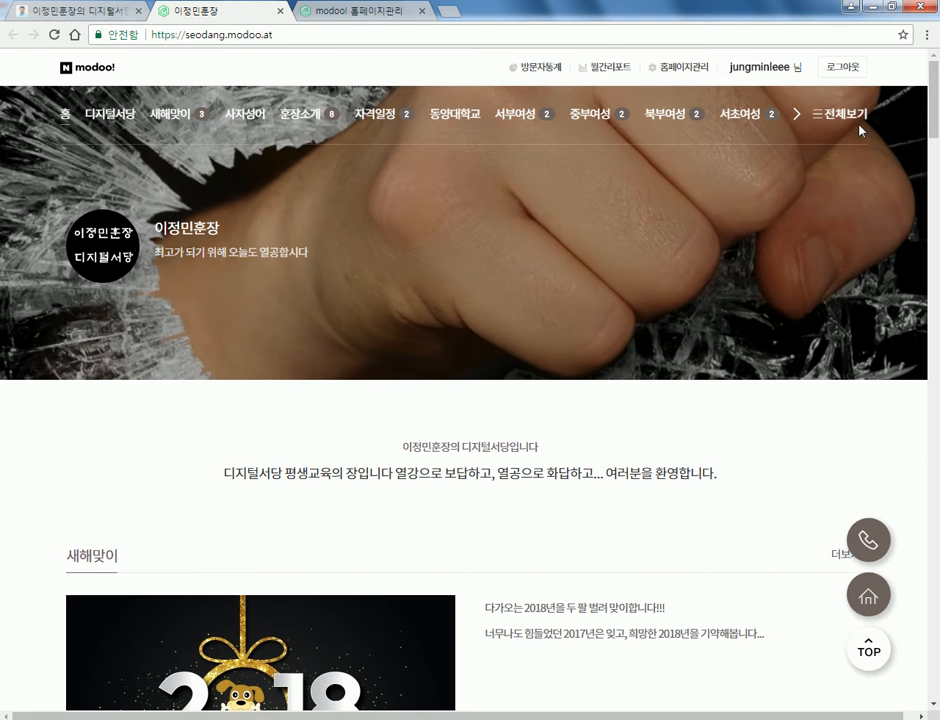
Step: Browse the live site's 훈장소개 and 링크소개 pages, then return to the modoo! editor
left_click(797, 115)
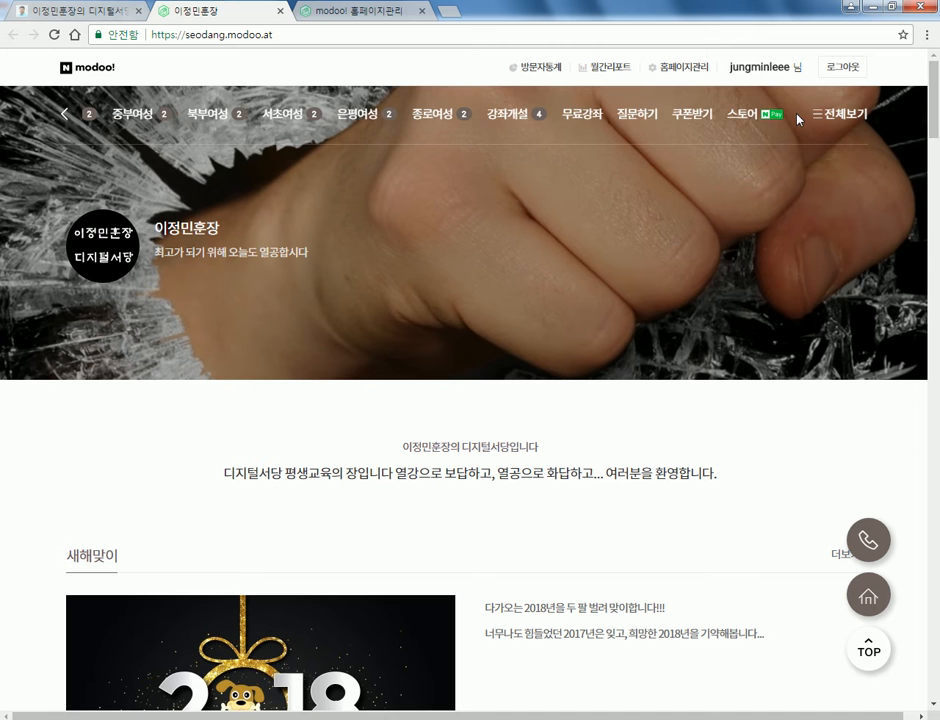
left_click(66, 116)
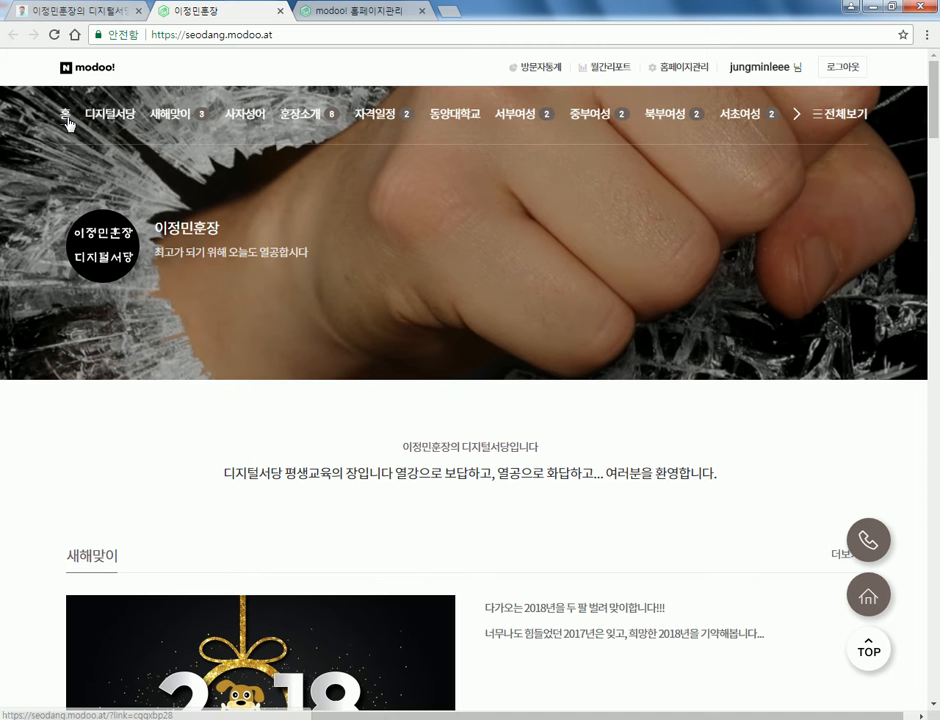
left_click(310, 118)
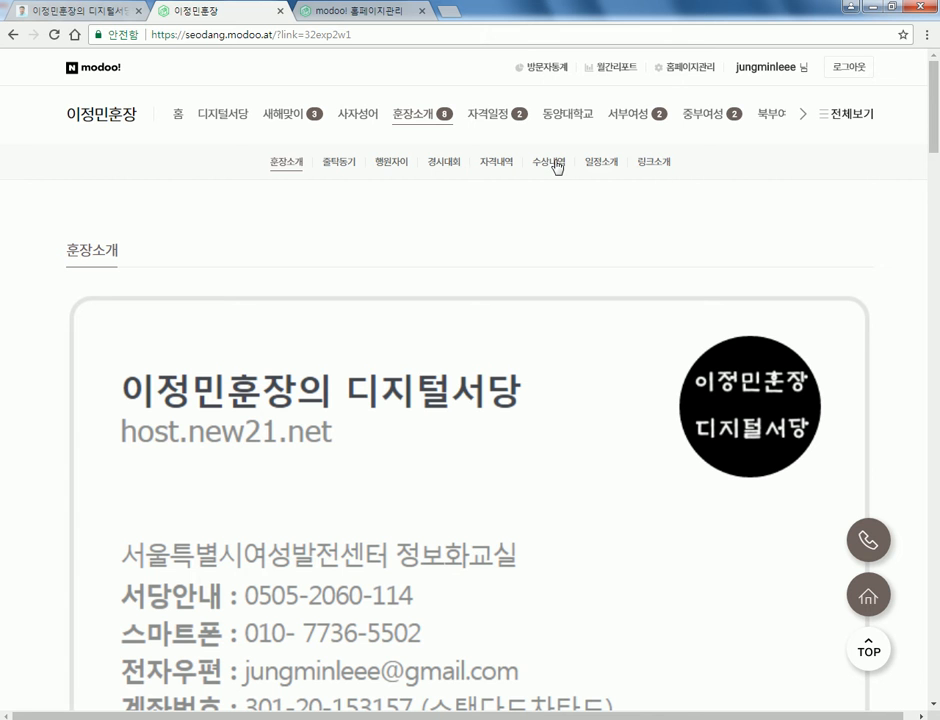
left_click(655, 175)
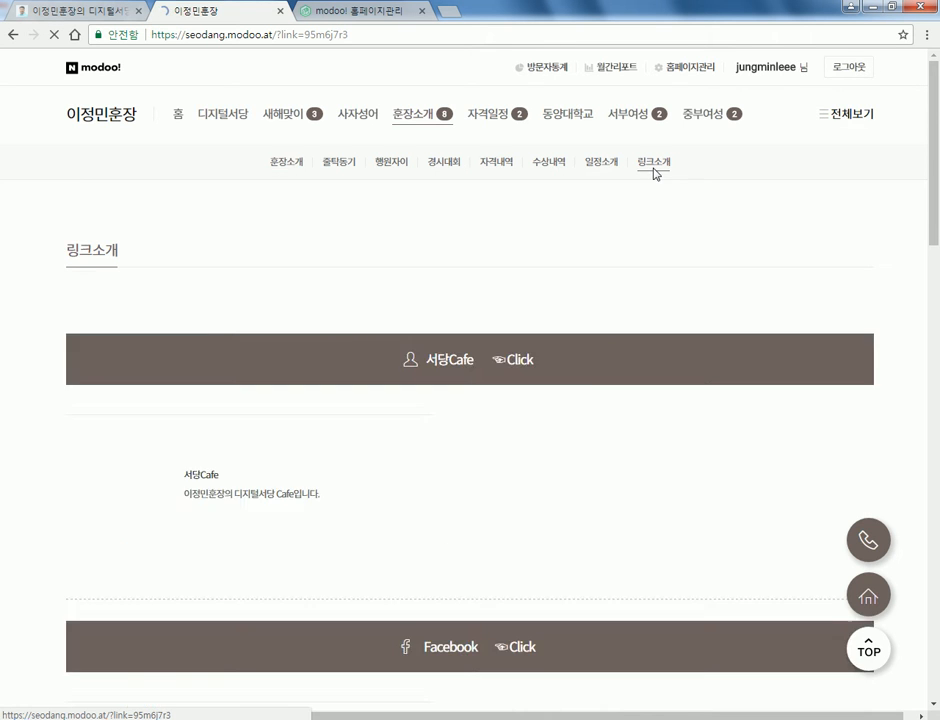
scroll(210, 410, "down", 5)
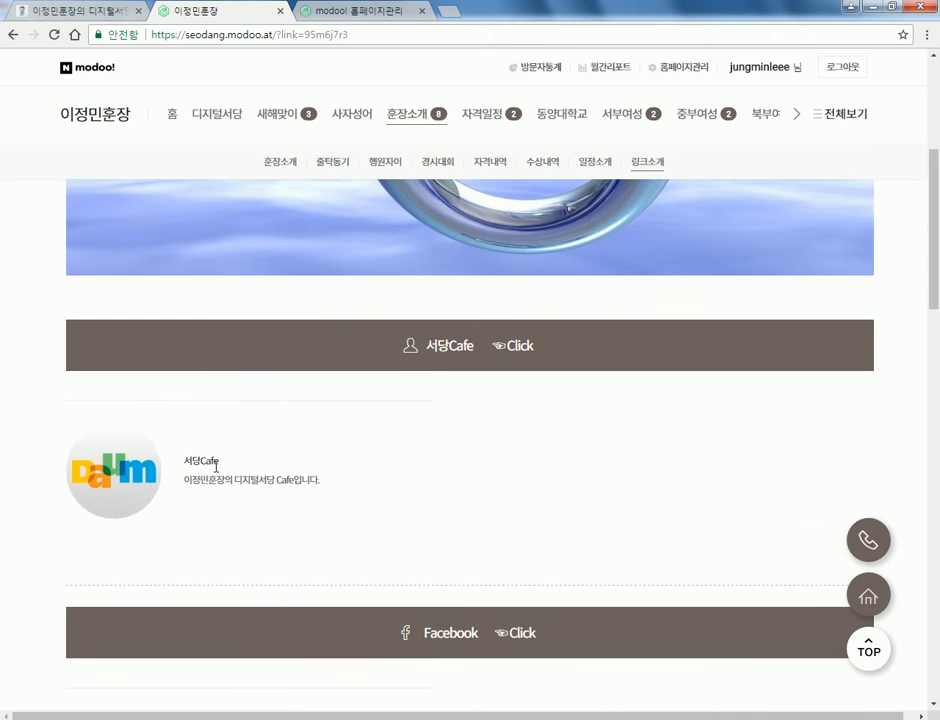
scroll(460, 330, "down", 5)
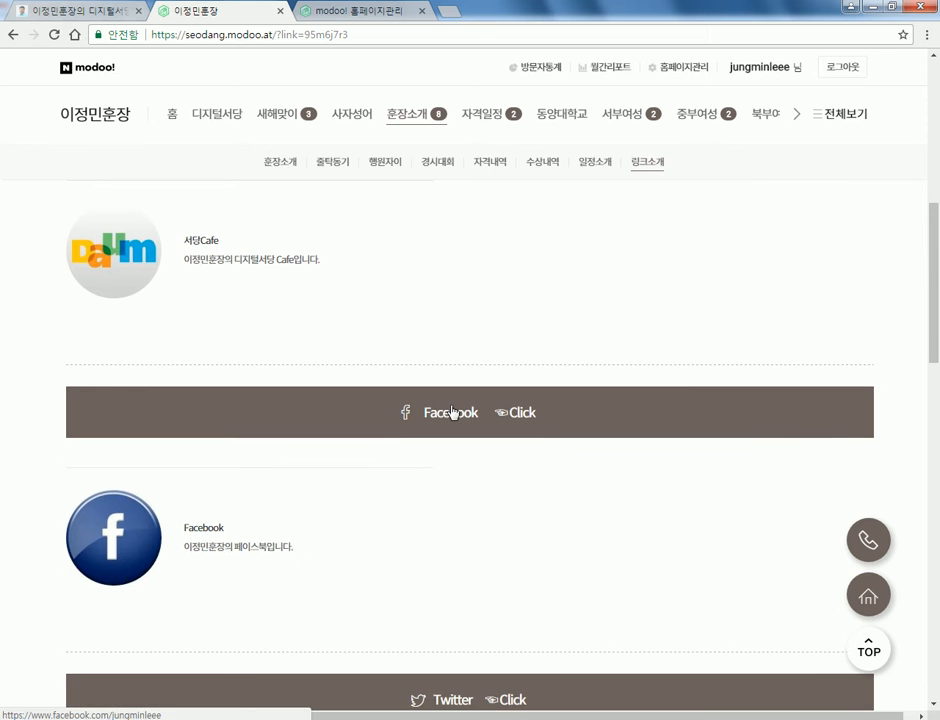
scroll(452, 412, "down", 6)
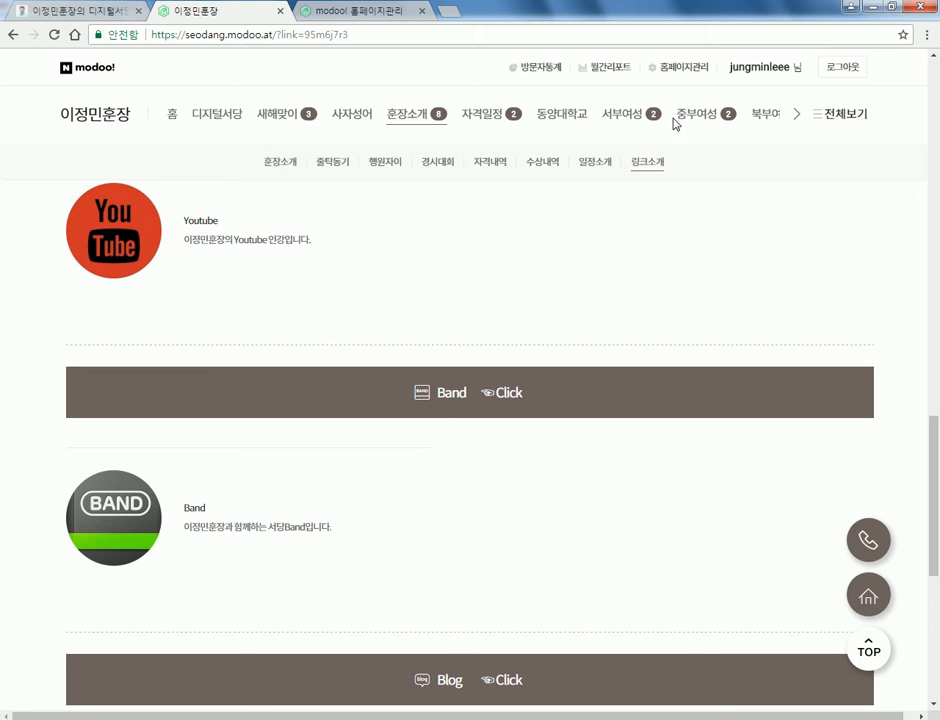
left_click(357, 12)
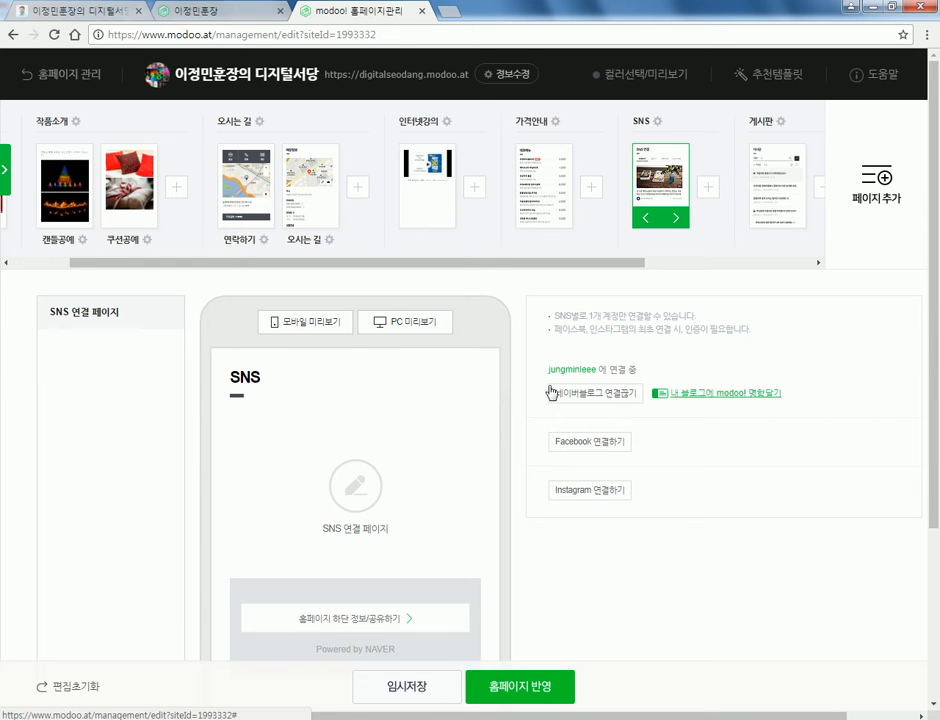
Step: Scroll the page strip to its right end and bring up the 페이지 추가 choices
left_click_drag(592, 262, 817, 272)
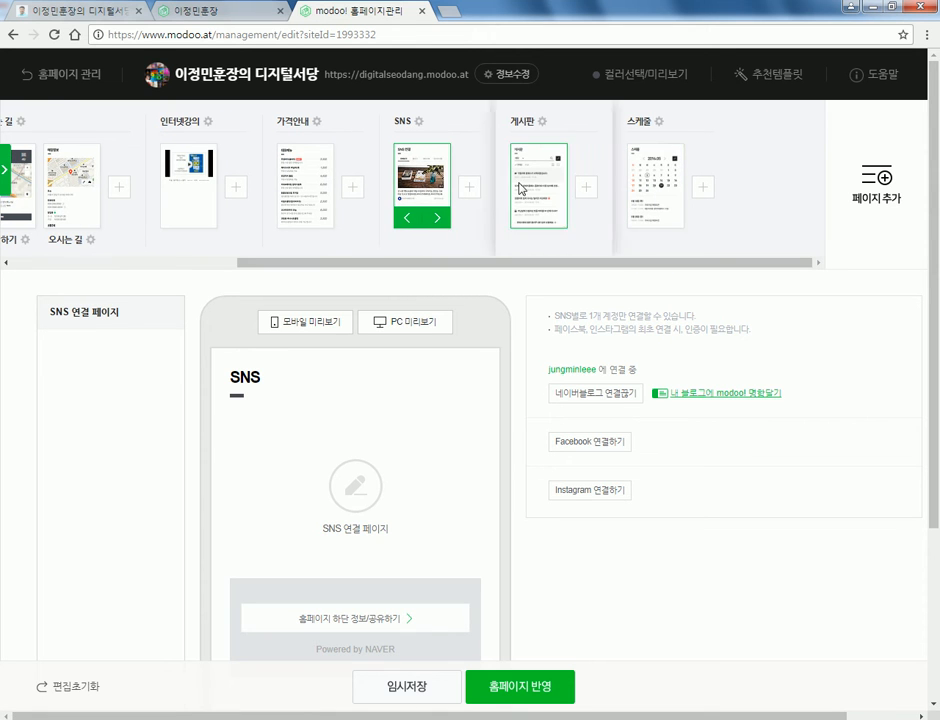
left_click(830, 210)
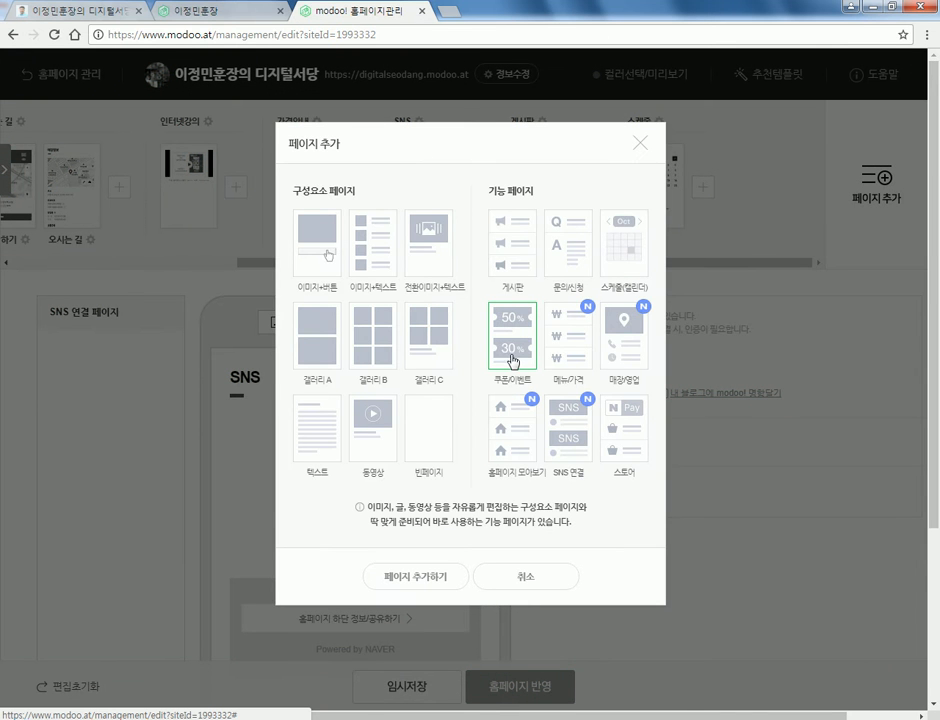
Step: Add an unnamed 홈페이지 모아보기 page, then reopen and dismiss the page-type choices
left_click(509, 416)
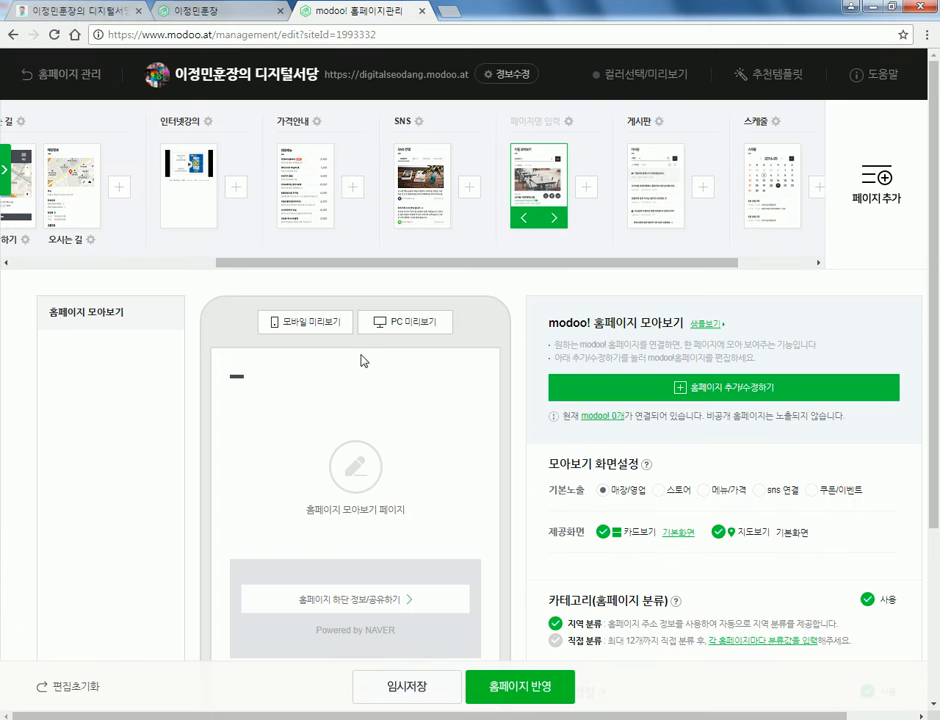
scroll(710, 520, "down", 3)
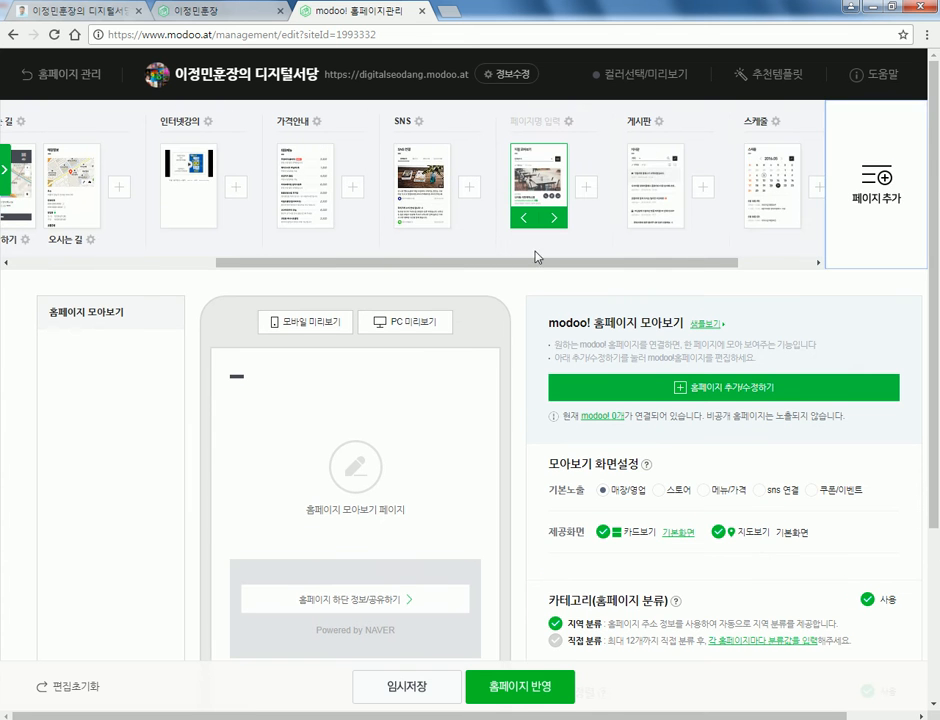
left_click(877, 185)
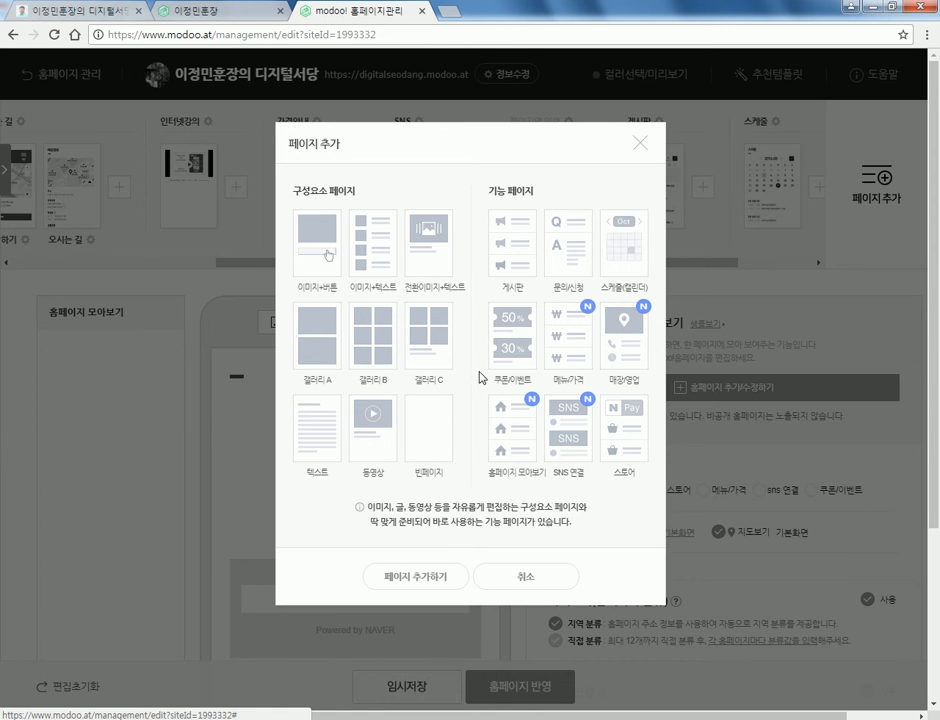
left_click(644, 146)
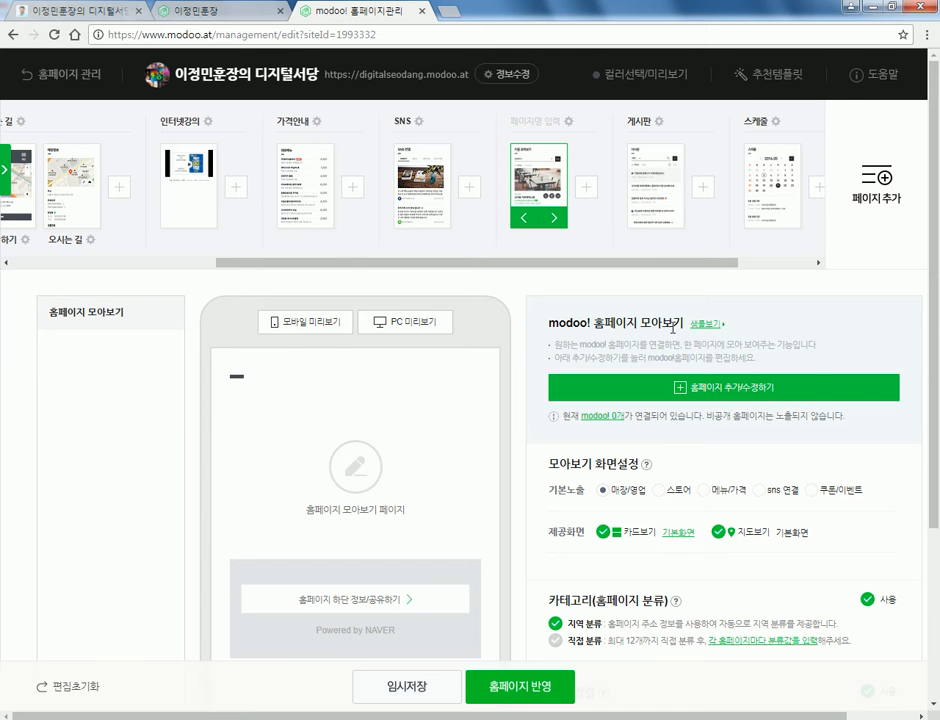
Step: Scroll through the 홈페이지 모아보기 sample preview, then open a new blank browser tab
left_click(707, 325)
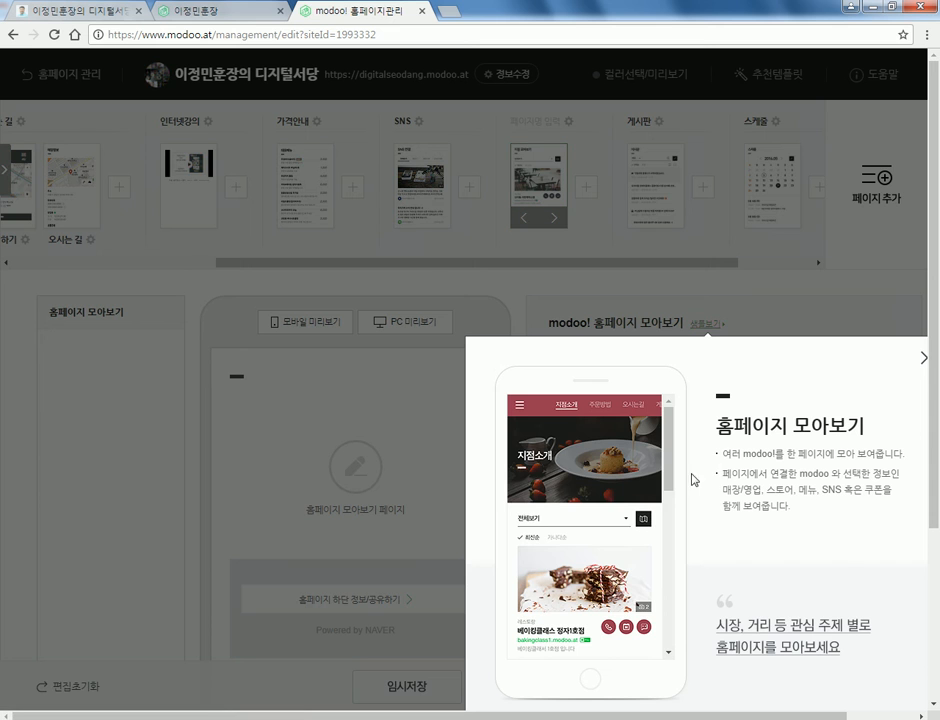
scroll(619, 495, "down", 3)
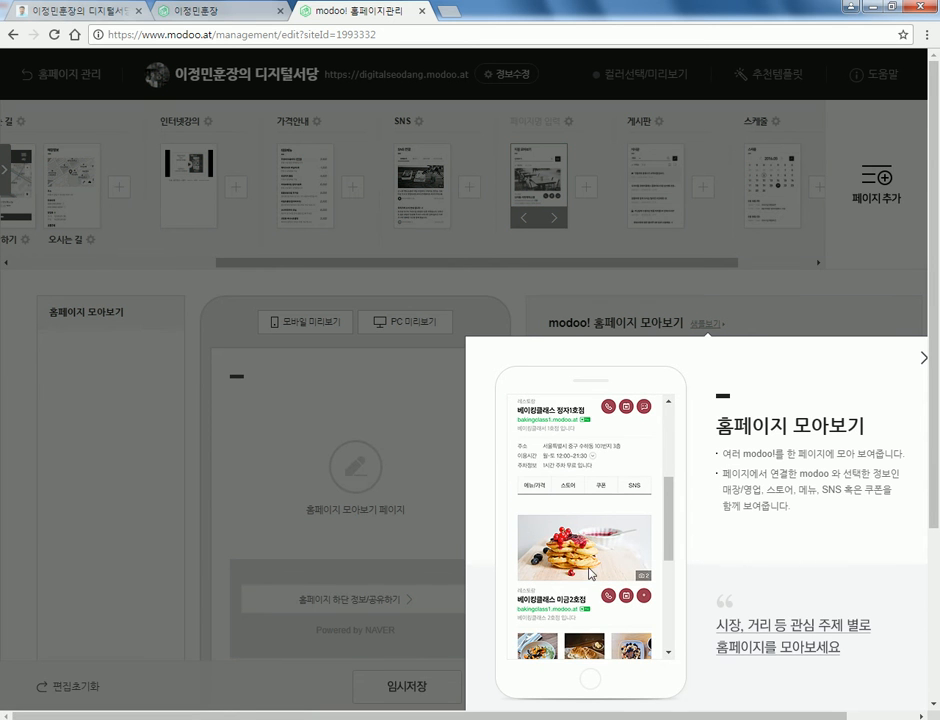
scroll(588, 573, "down", 2)
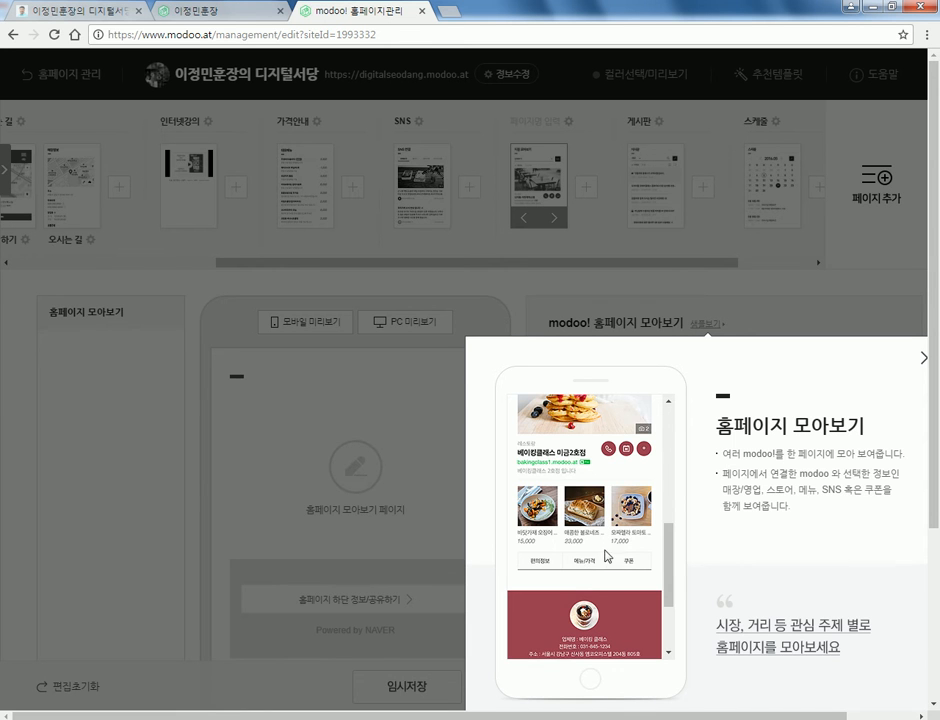
left_click_drag(671, 558, 667, 430)
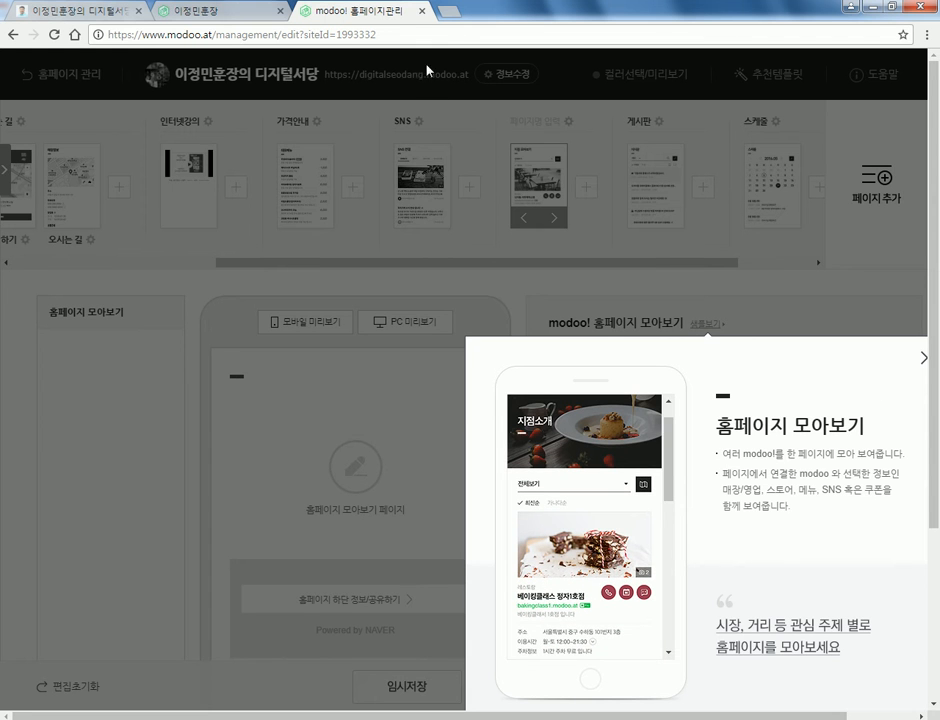
left_click(458, 11)
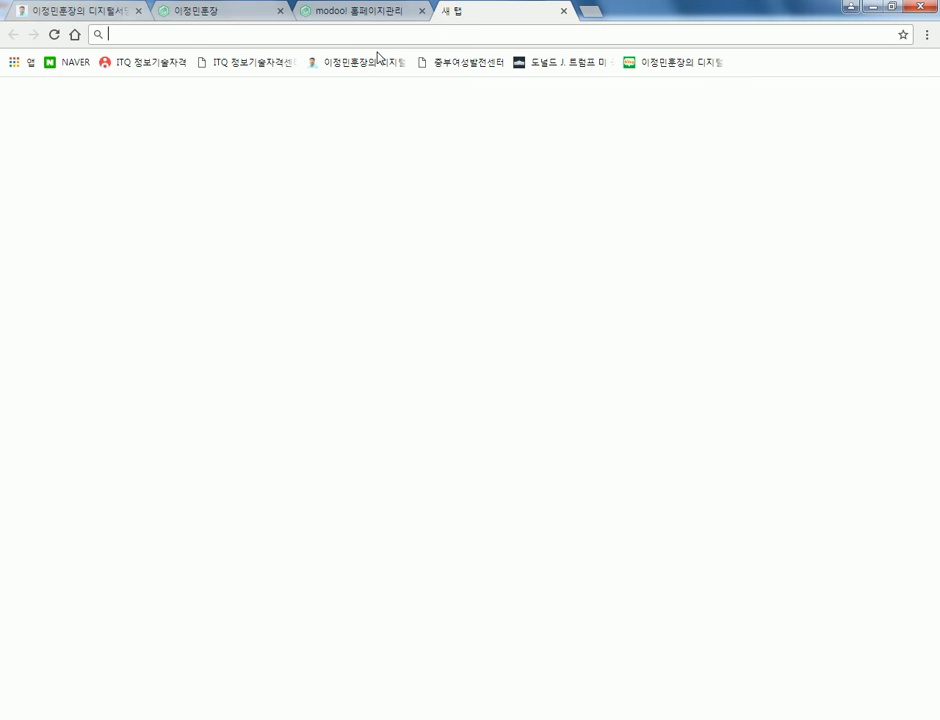
Step: Search Google for 성수동구두골목 using the autocomplete suggestion
type("tjdtn")
key("ctrl+a")
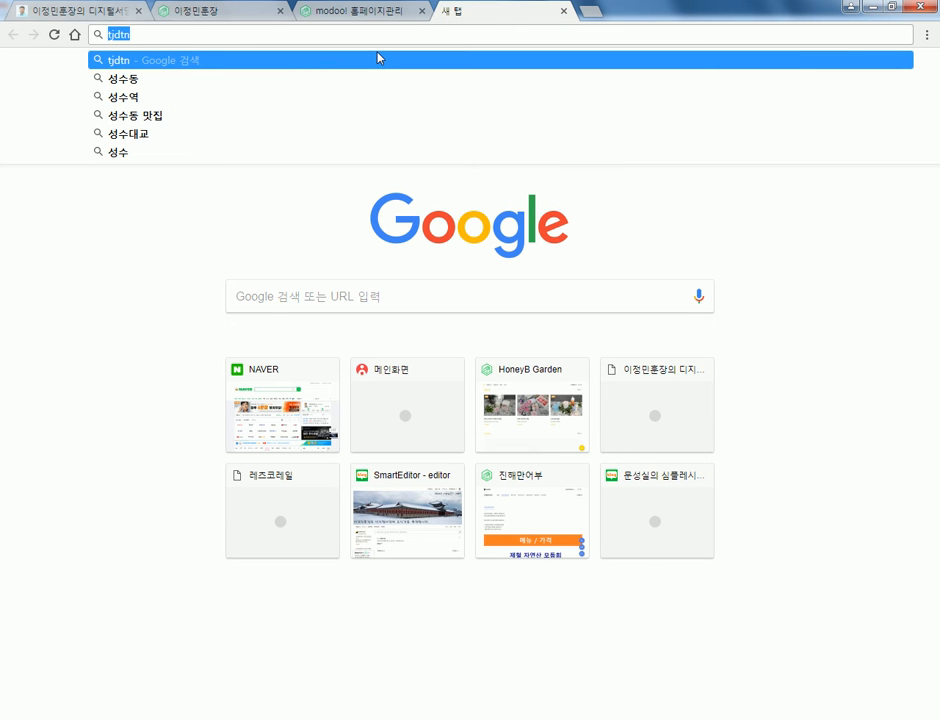
type("성수동굿")
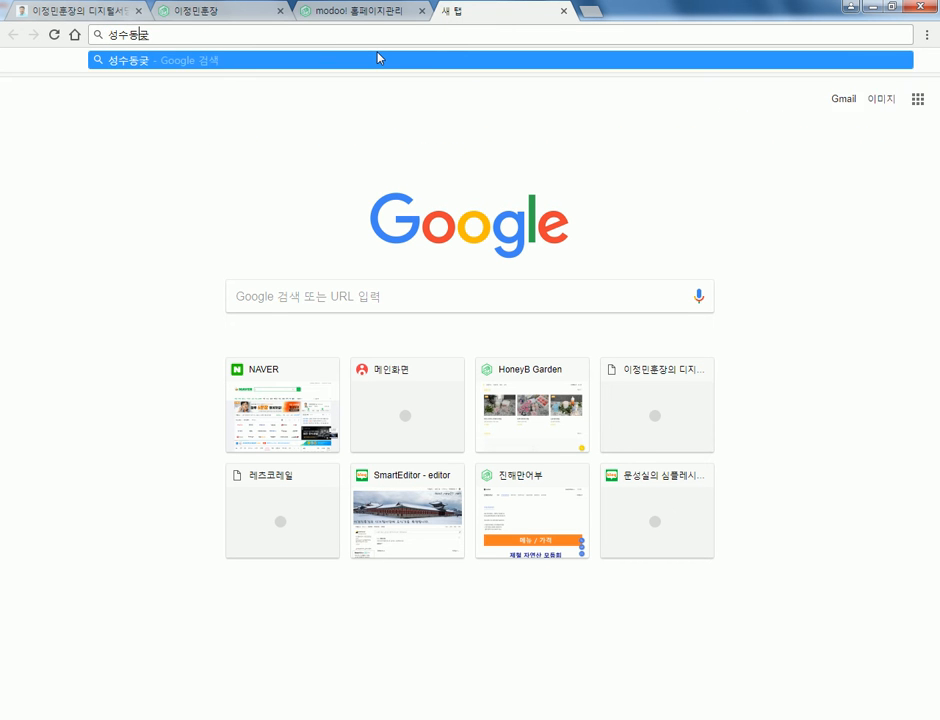
key("BackSpace")
type("두")
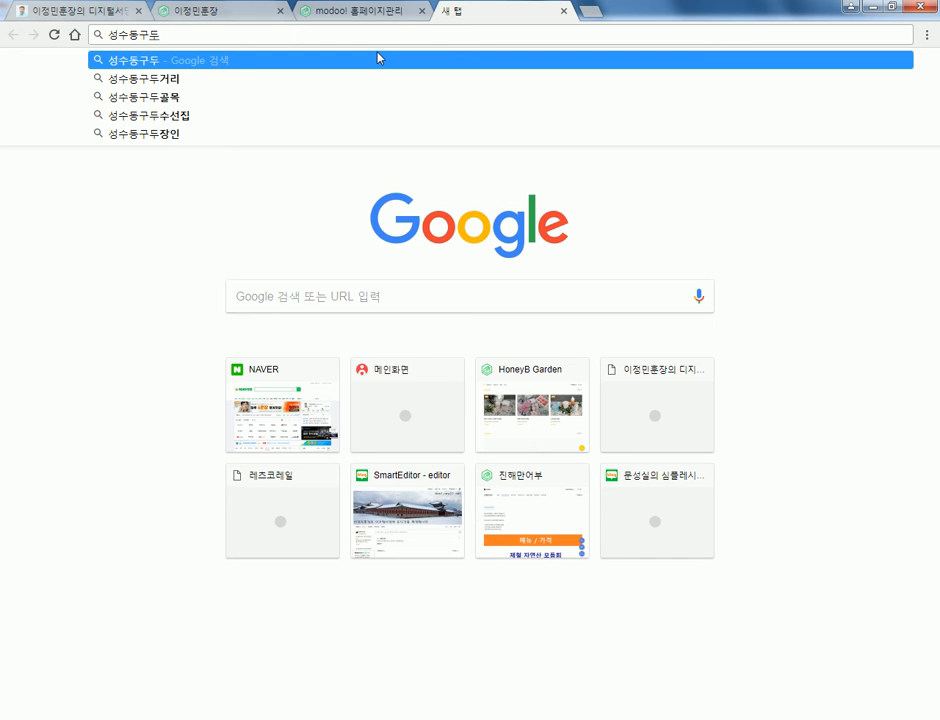
key("Down")
key("Down")
key("Return")
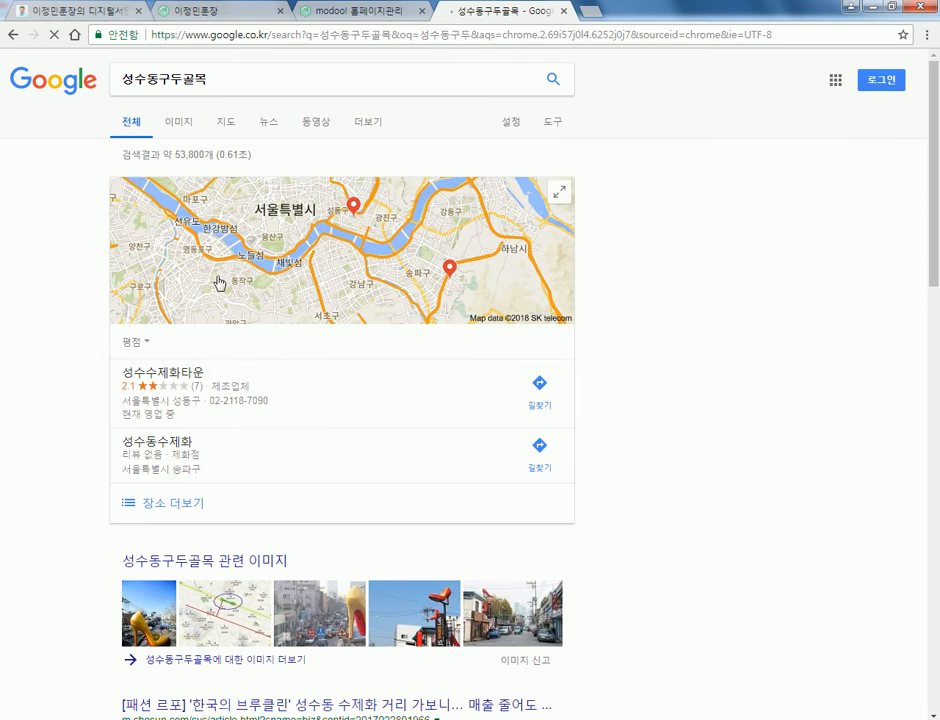
Step: Scan the 성수동구두골목 results, then shorten the query to 성수동구두 and search again
scroll(59, 413, "down", 2)
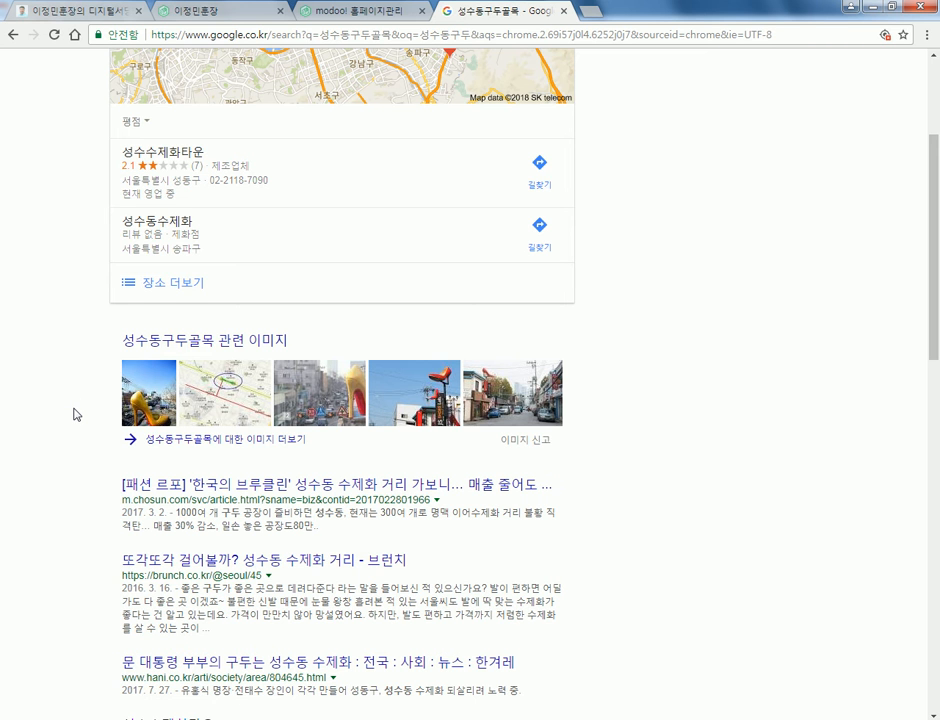
scroll(73, 414, "down", 3)
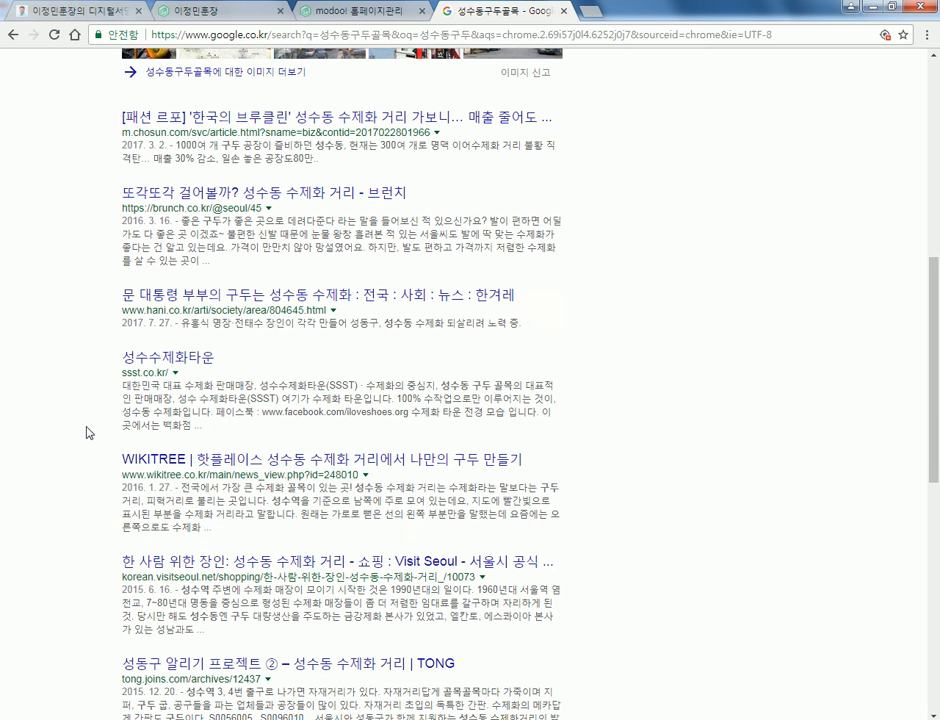
scroll(83, 486, "down", 3)
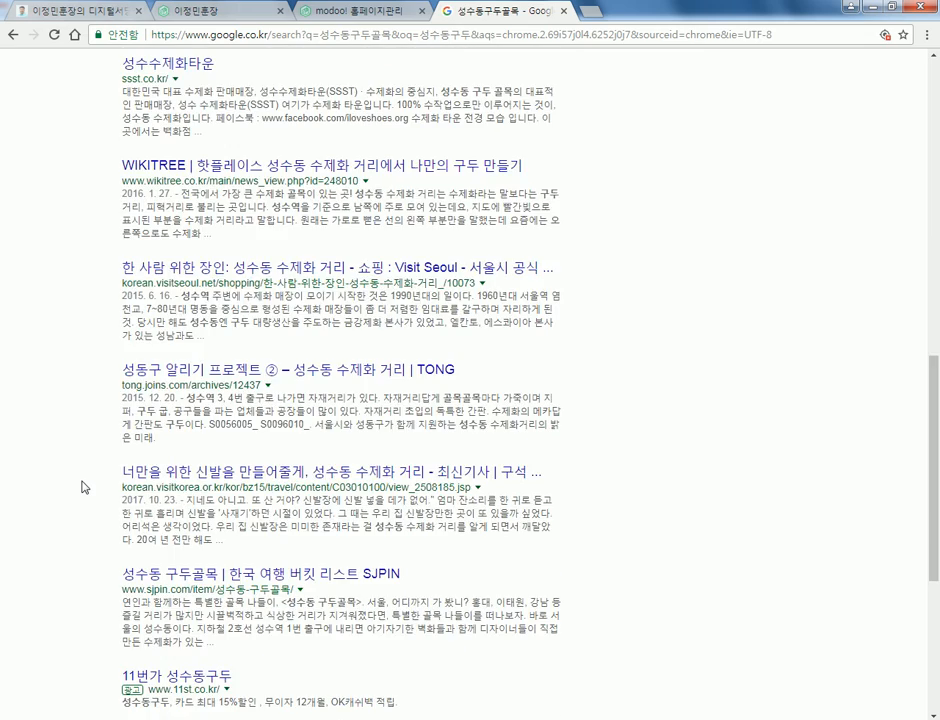
scroll(84, 487, "down", 2)
scroll(84, 487, "down", 2)
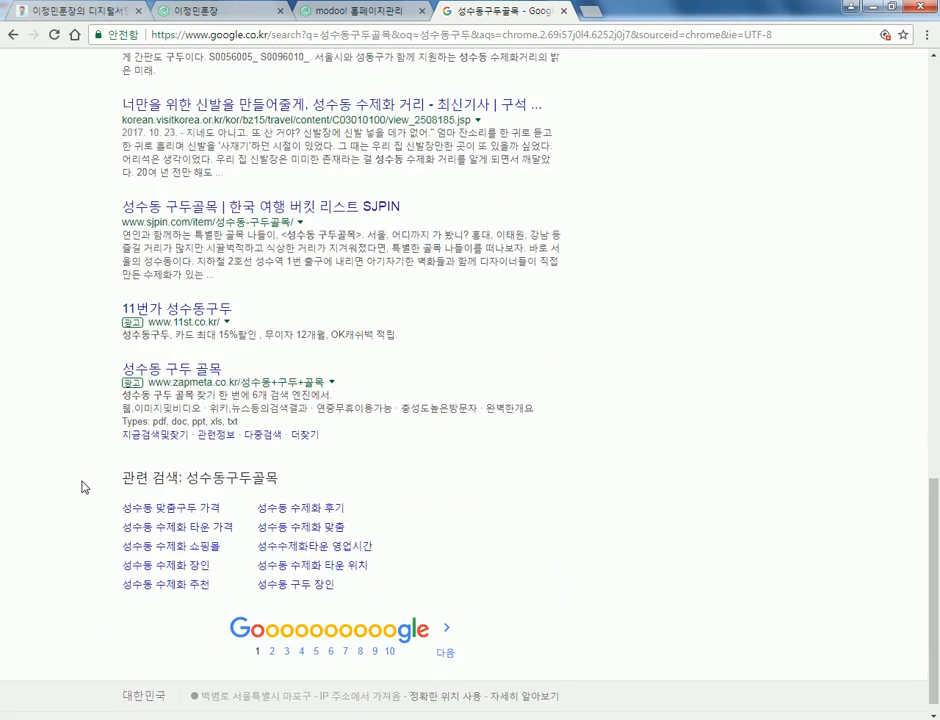
key("Home")
left_click(185, 79)
left_click_drag(183, 79, 207, 79)
key("BackSpace")
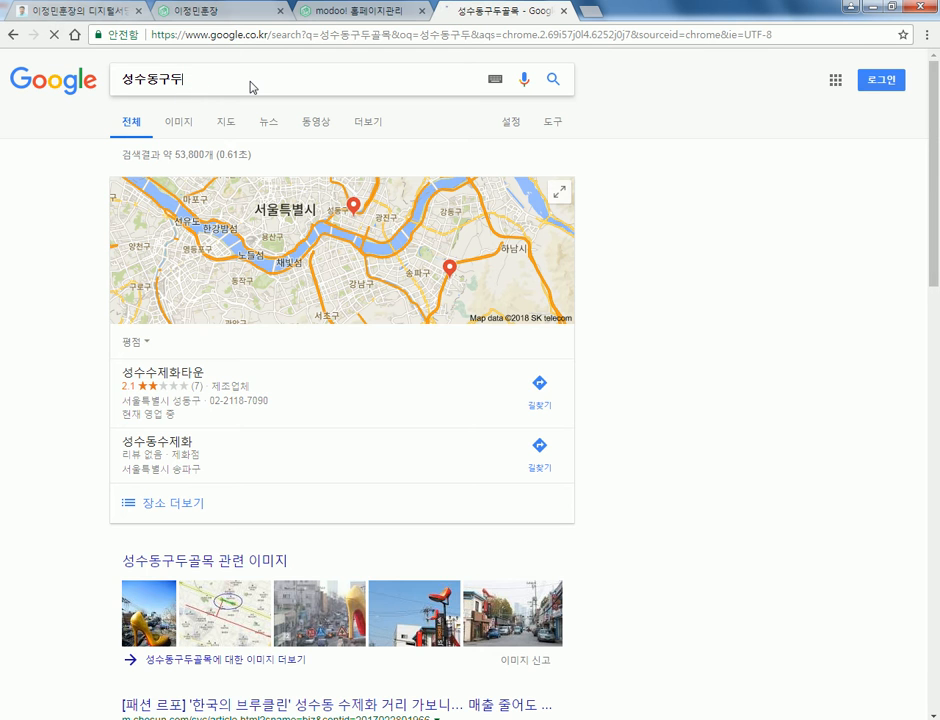
key("Return")
Step: Read through the 성수동구두 results and open the related search 성수동 수제화 쇼핑몰
scroll(8, 407, "down", 3)
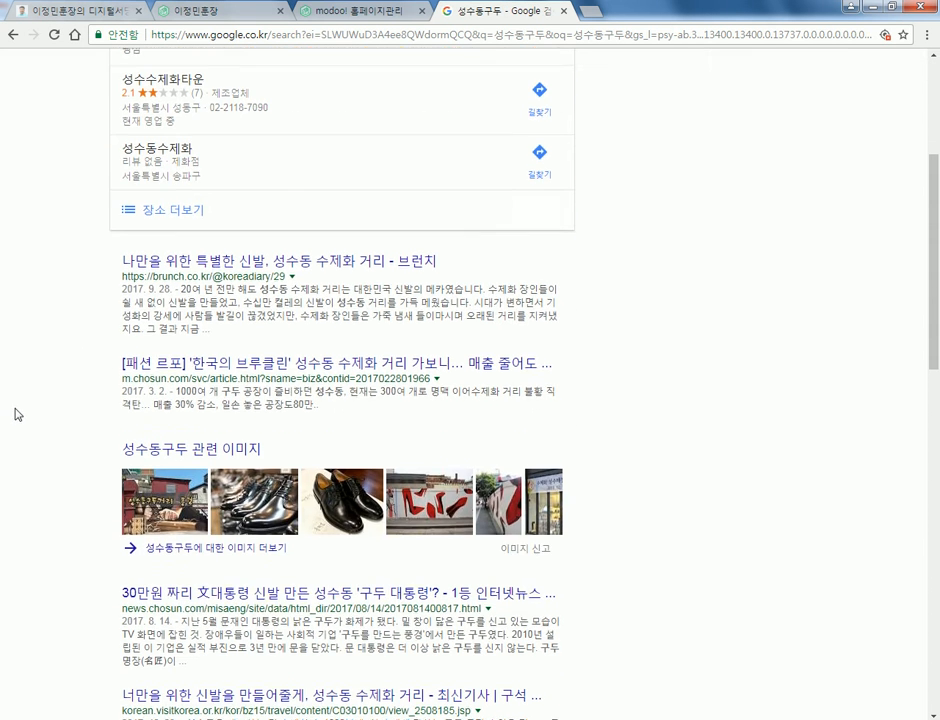
scroll(56, 388, "down", 2)
scroll(56, 388, "up", 5)
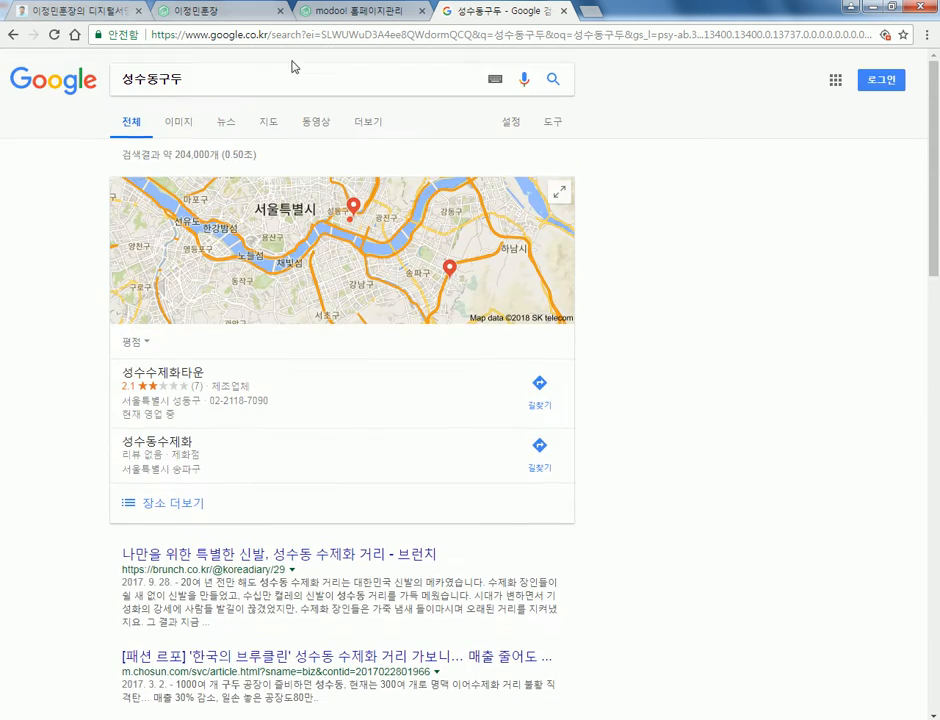
scroll(30, 513, "down", 4)
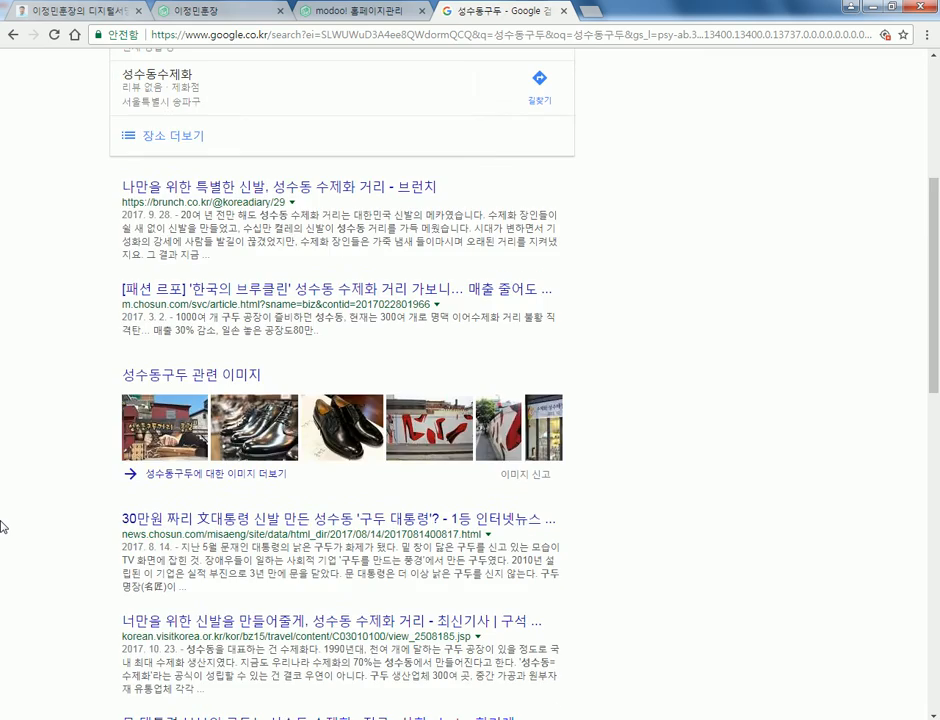
scroll(3, 526, "down", 2)
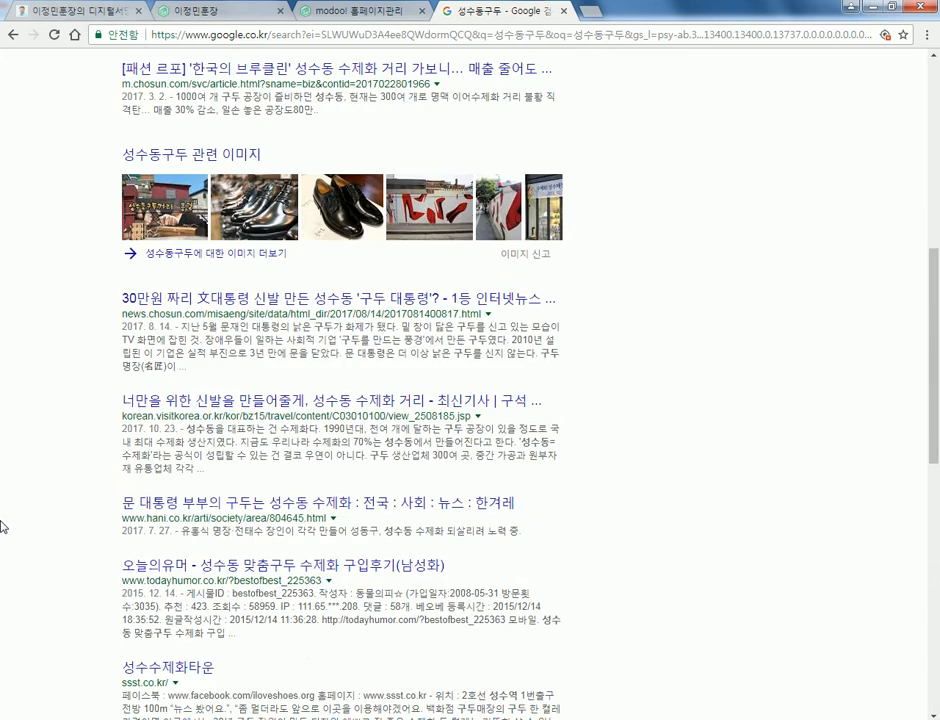
scroll(3, 526, "down", 4)
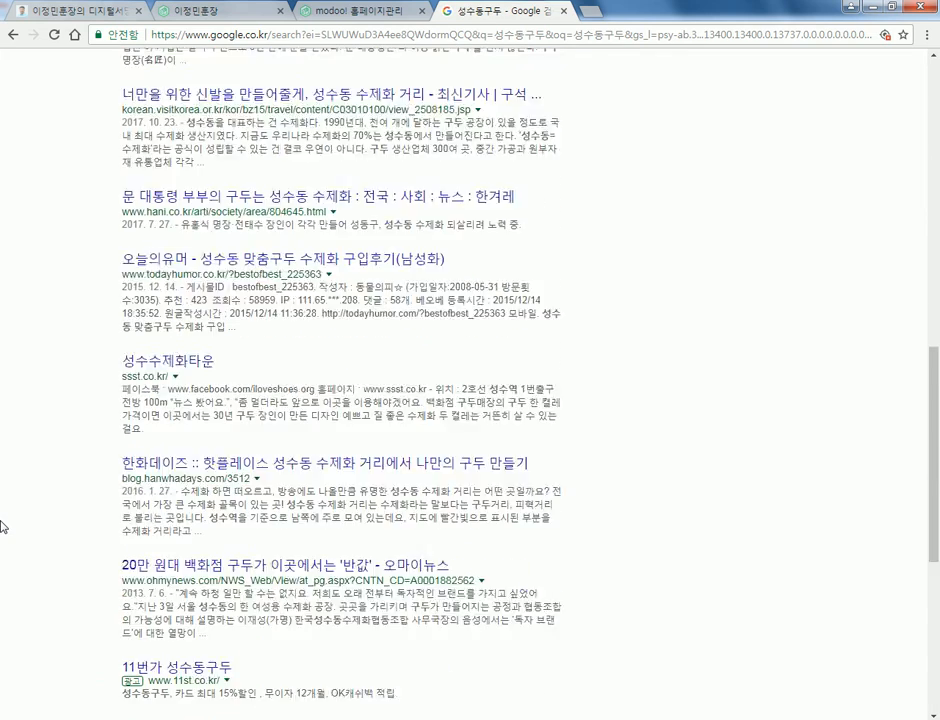
scroll(3, 526, "down", 2)
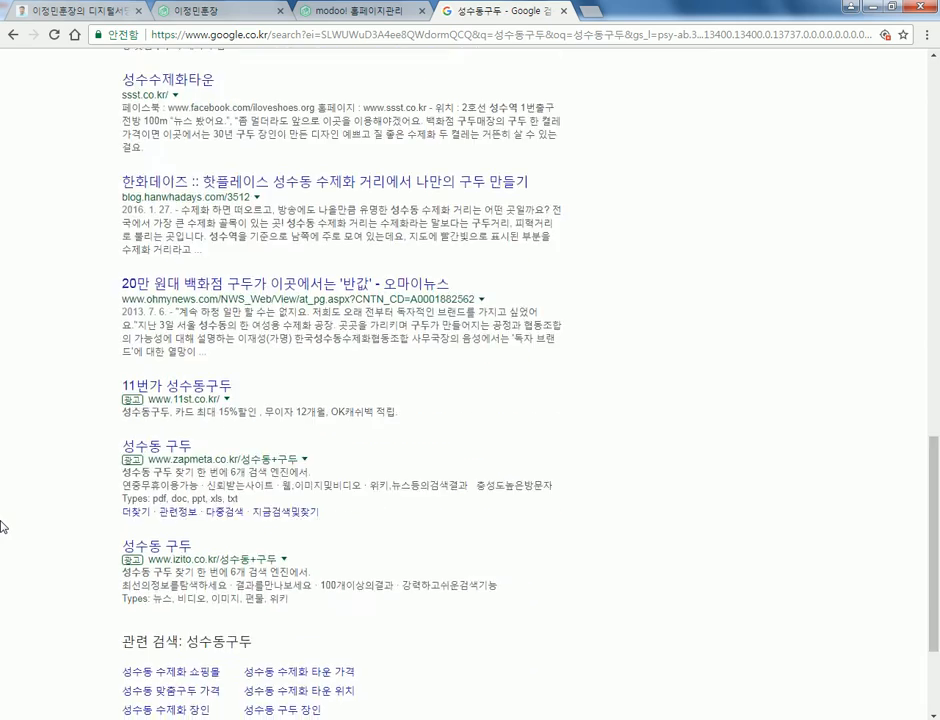
scroll(3, 527, "down", 2)
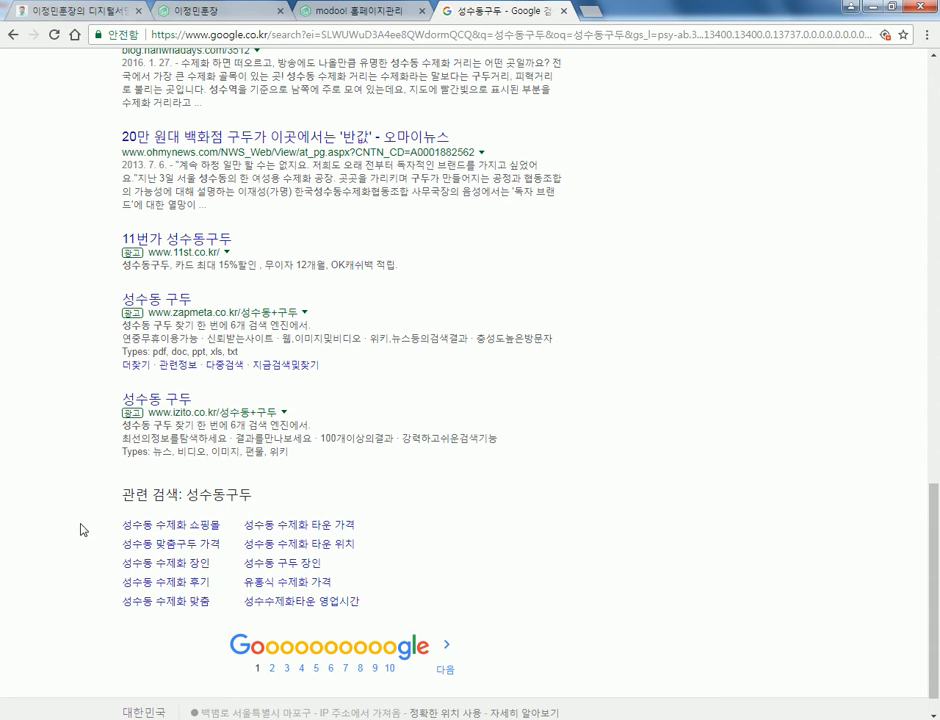
left_click(203, 530)
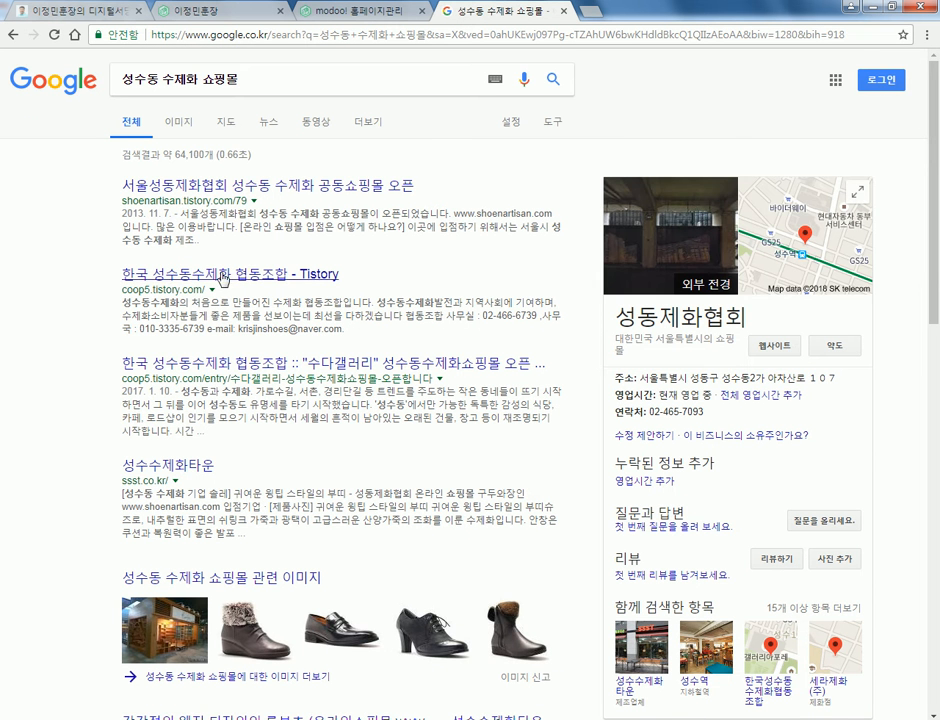
Step: Look over the 성수수제화타운 site (ssst.co.kr), then close its tab to return to modoo!
left_click(201, 468)
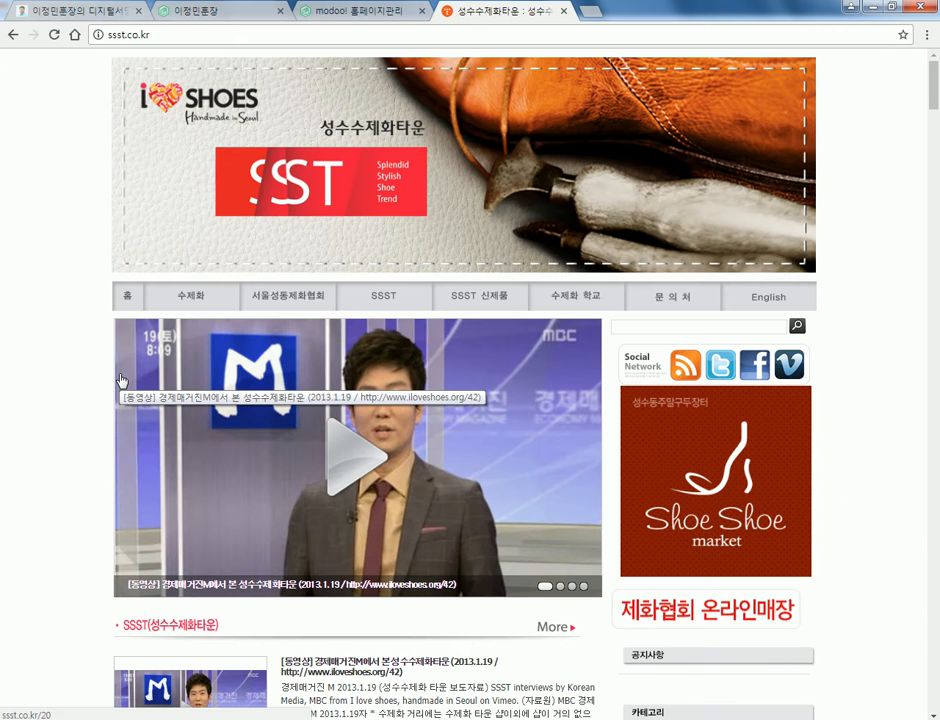
scroll(120, 380, "down", 3)
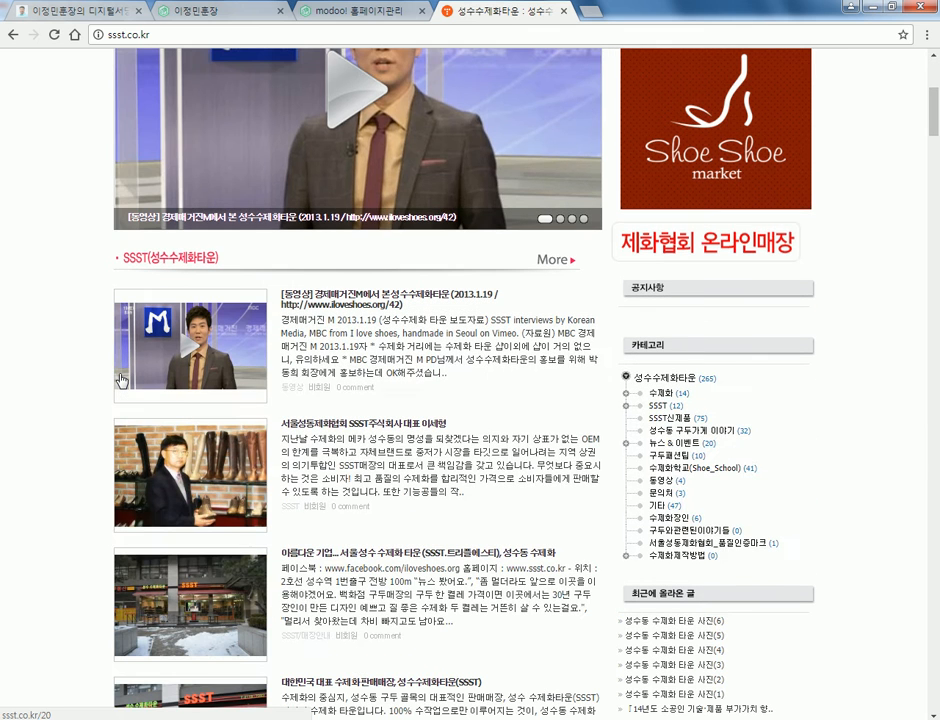
left_click(564, 11)
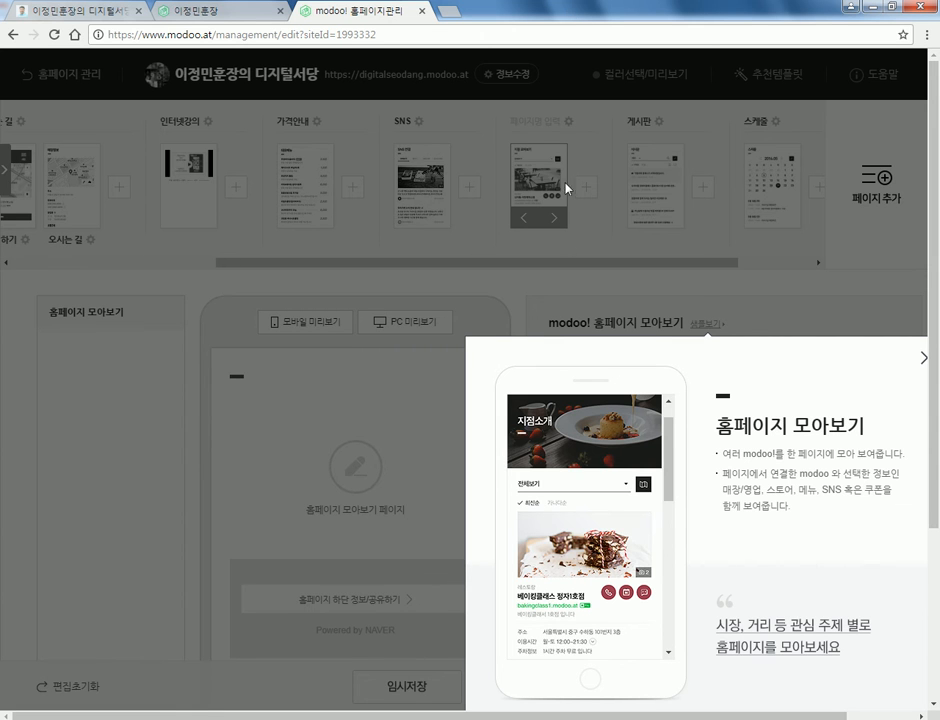
Step: Close the 홈페이지 모아보기 introduction, bring up the 페이지 추가 templates, and switch to Notepad
left_click(923, 360)
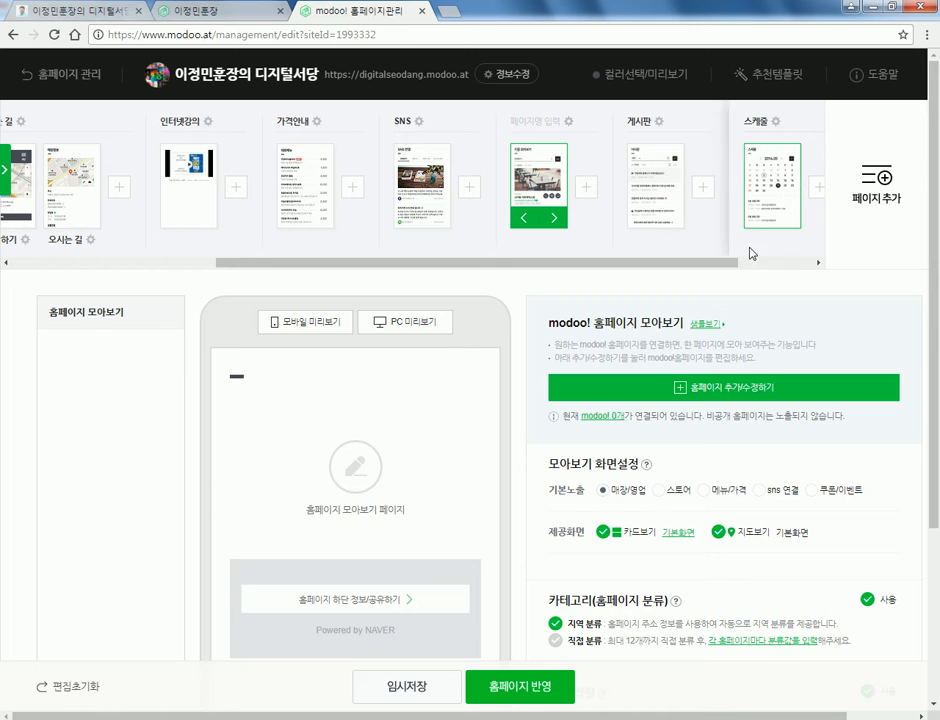
left_click(862, 206)
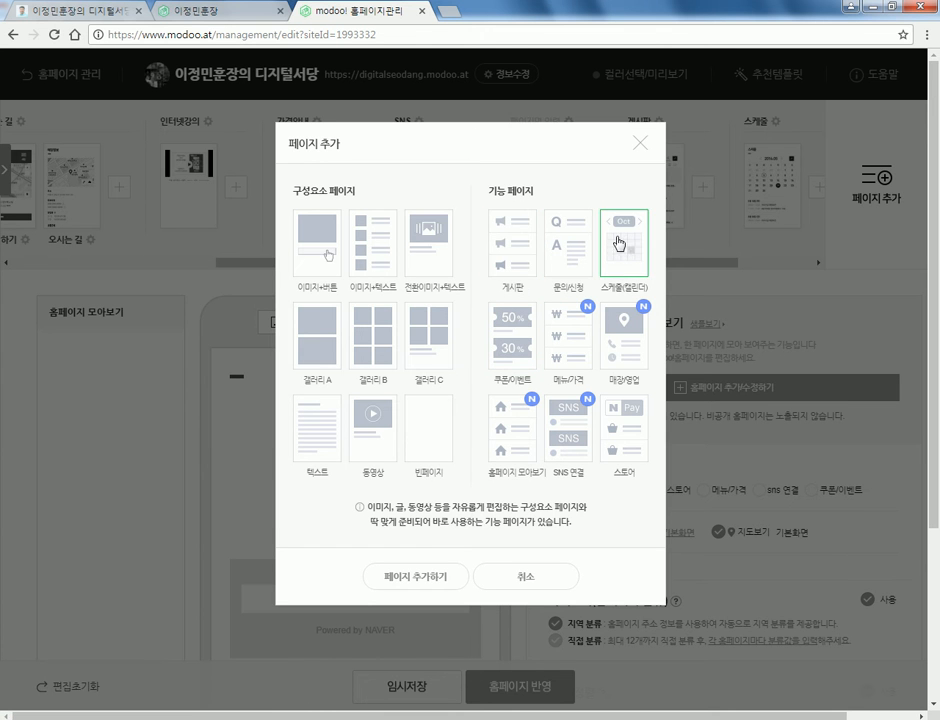
key("alt+Tab")
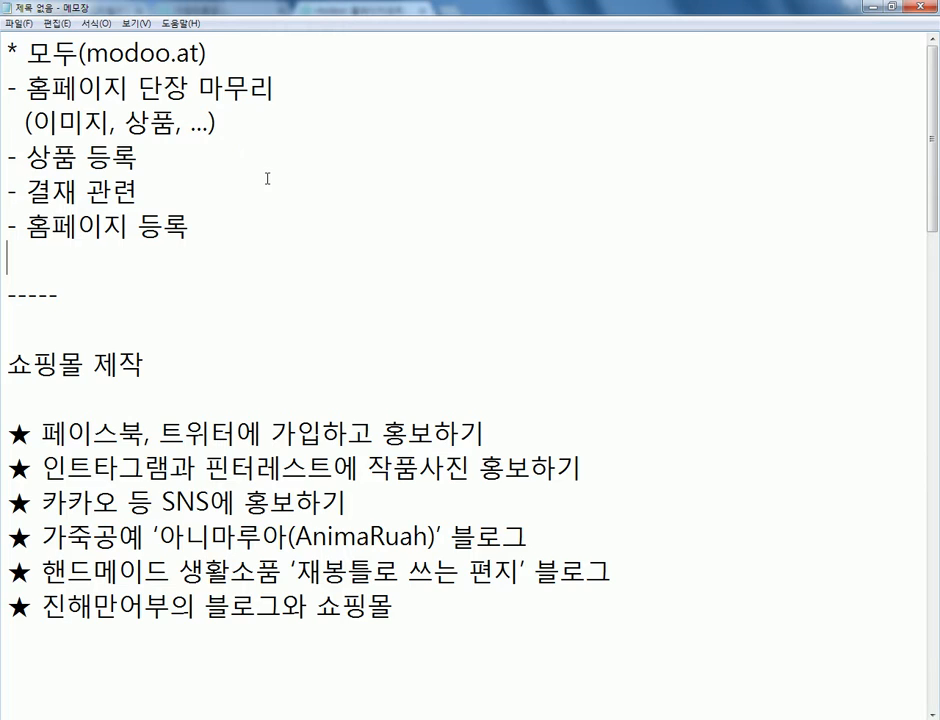
Step: Highlight 이미지, 상품 이미지 and the Meta Slider line in the outline, then return to Chrome
left_click_drag(32, 122, 110, 122)
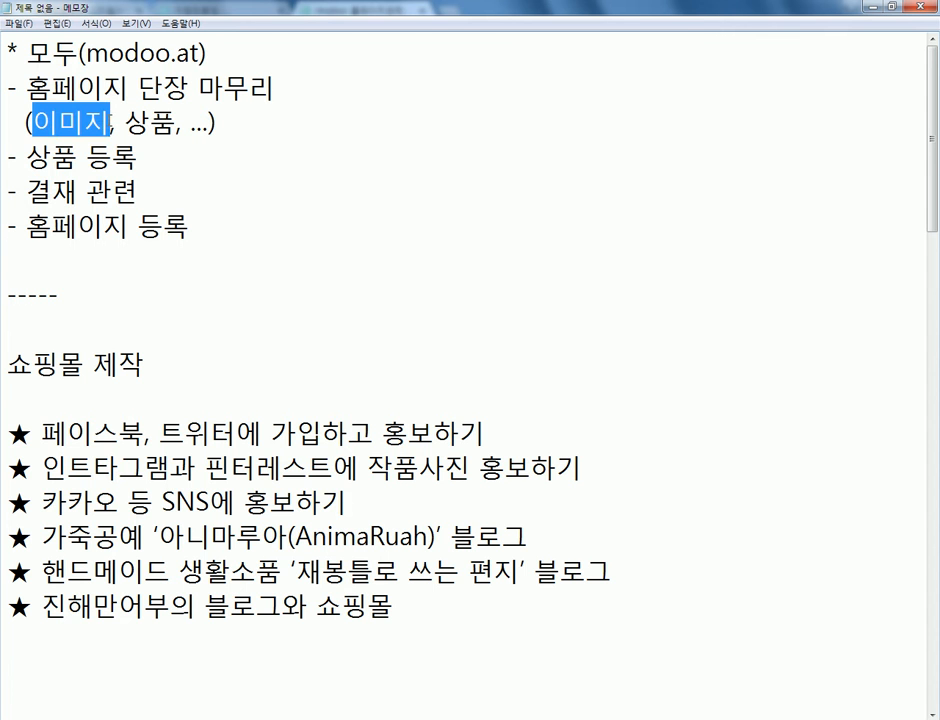
scroll(136, 488, "down", 4)
scroll(150, 479, "down", 7)
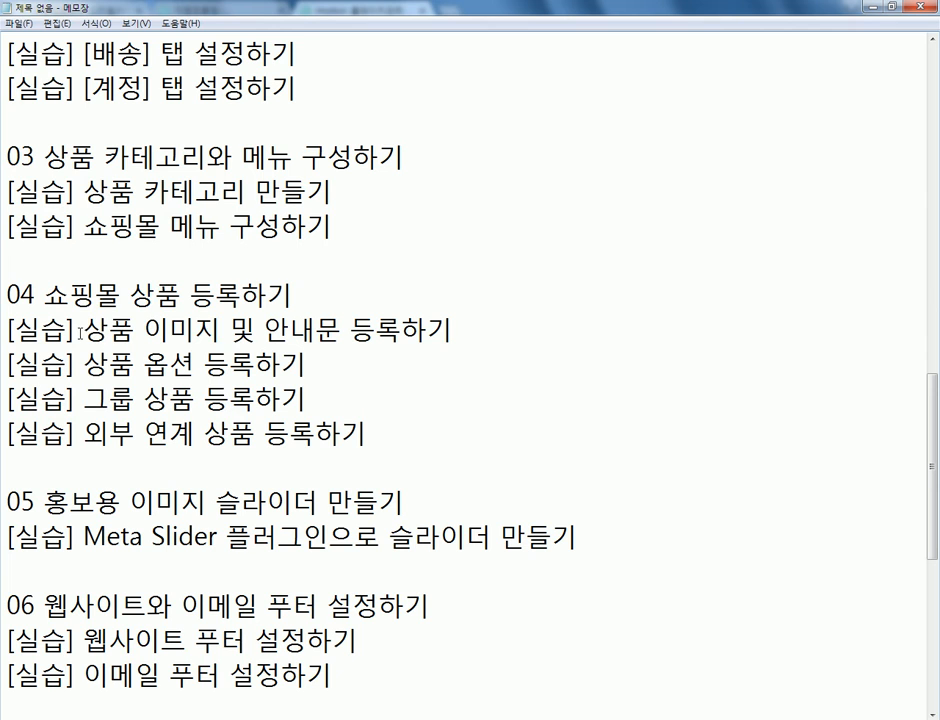
left_click_drag(82, 334, 226, 333)
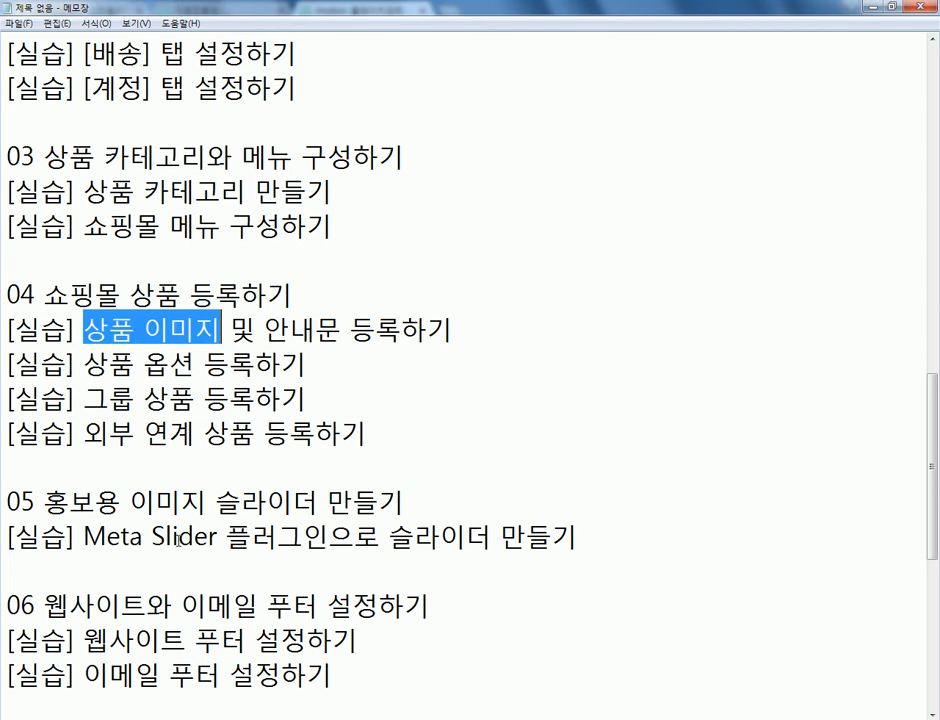
left_click_drag(177, 537, 304, 537)
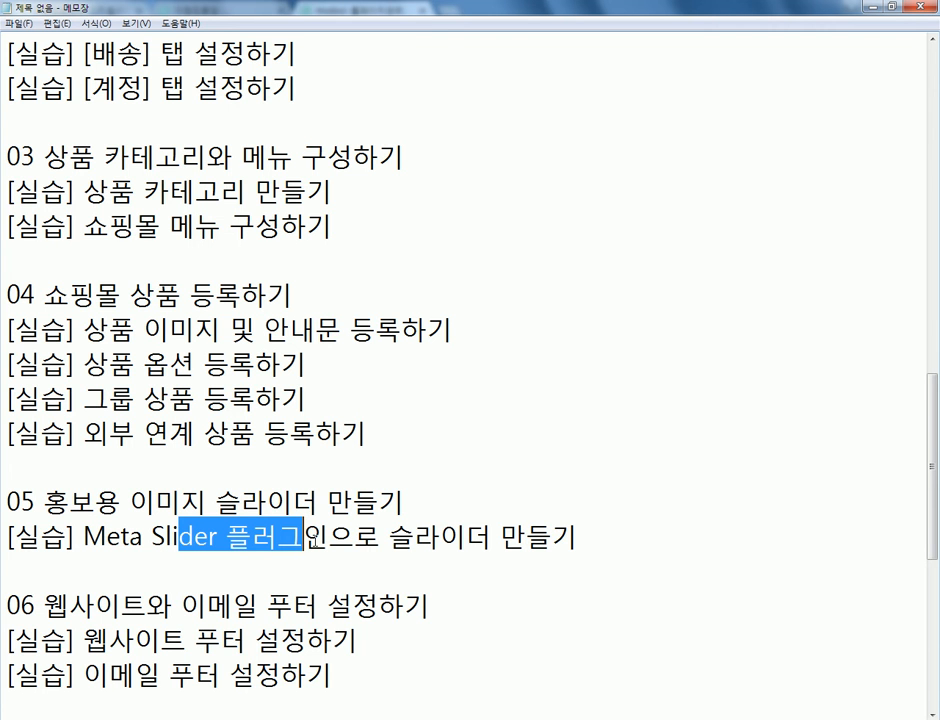
scroll(338, 537, "up", 15)
key("alt+Tab")
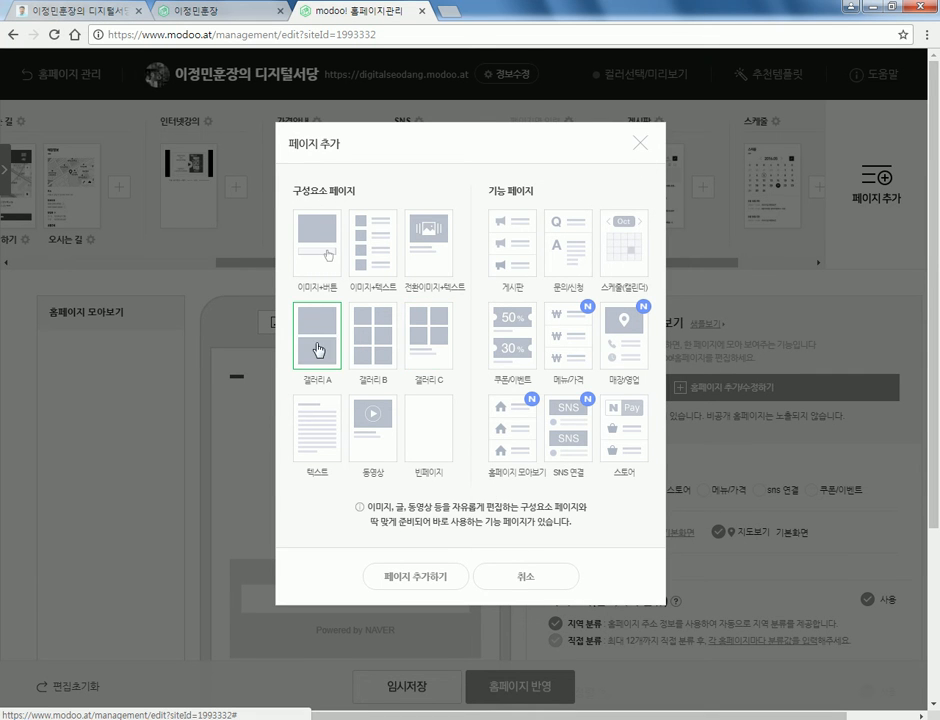
Step: Add a new 전환이미지+텍스트 page and select its image block
left_click(428, 236)
left_click(418, 577)
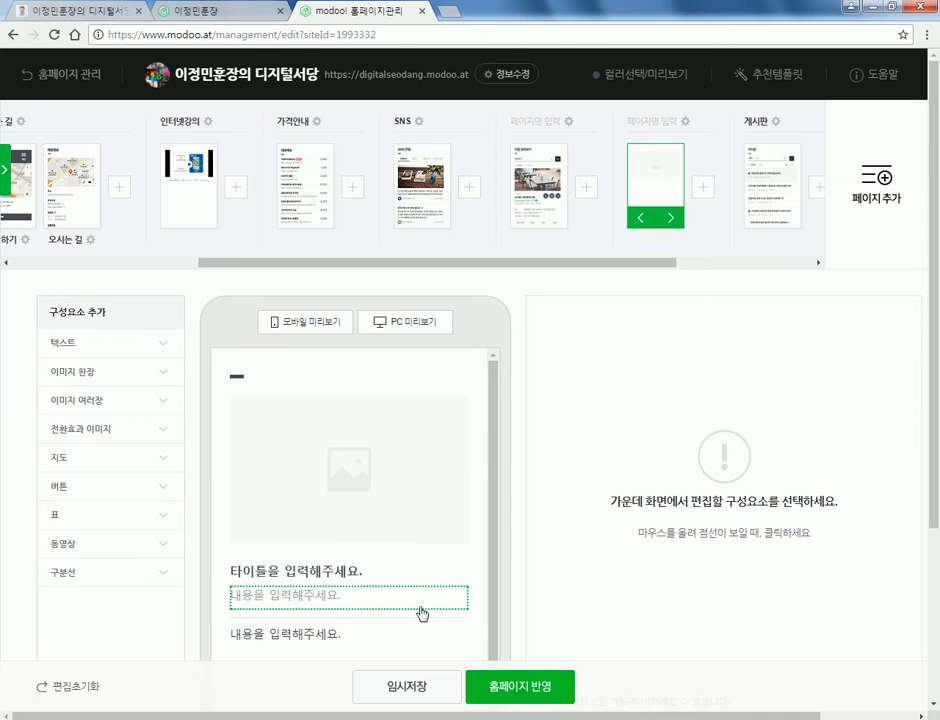
scroll(432, 612, "down", 5)
scroll(366, 525, "up", 6)
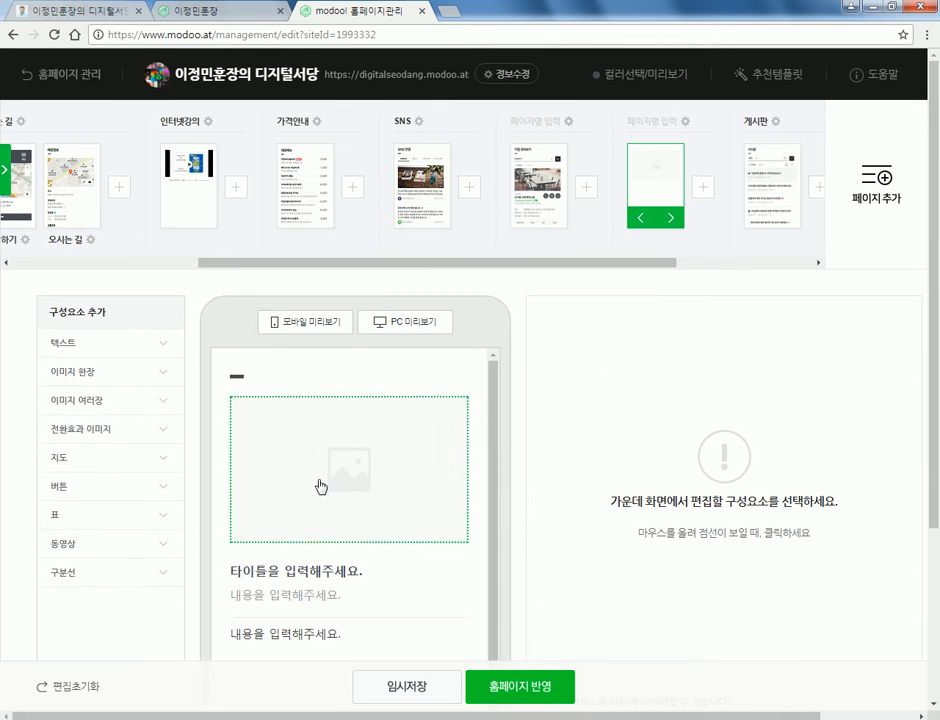
left_click(321, 487)
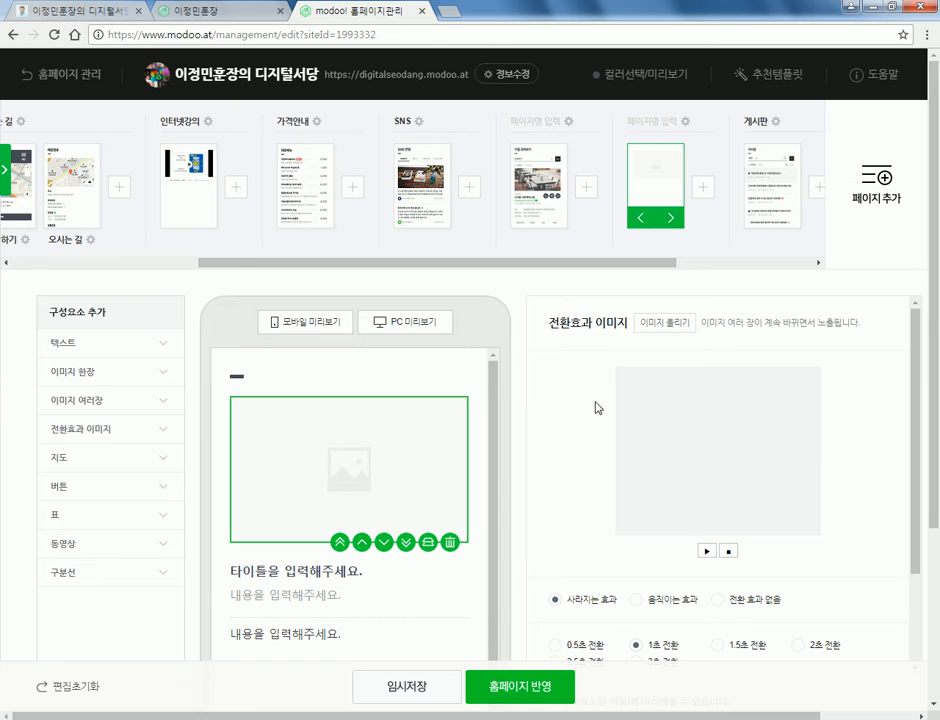
Step: Upload all eight photos from the 사진 샘플 folder via PC사진 추가 and register them
left_click(668, 326)
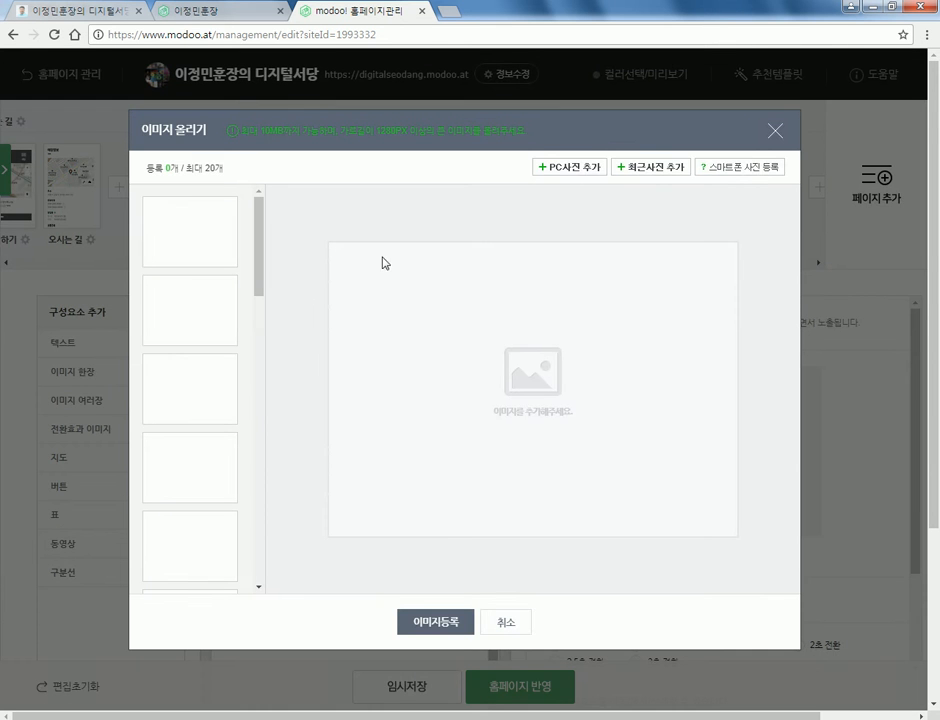
left_click(577, 171)
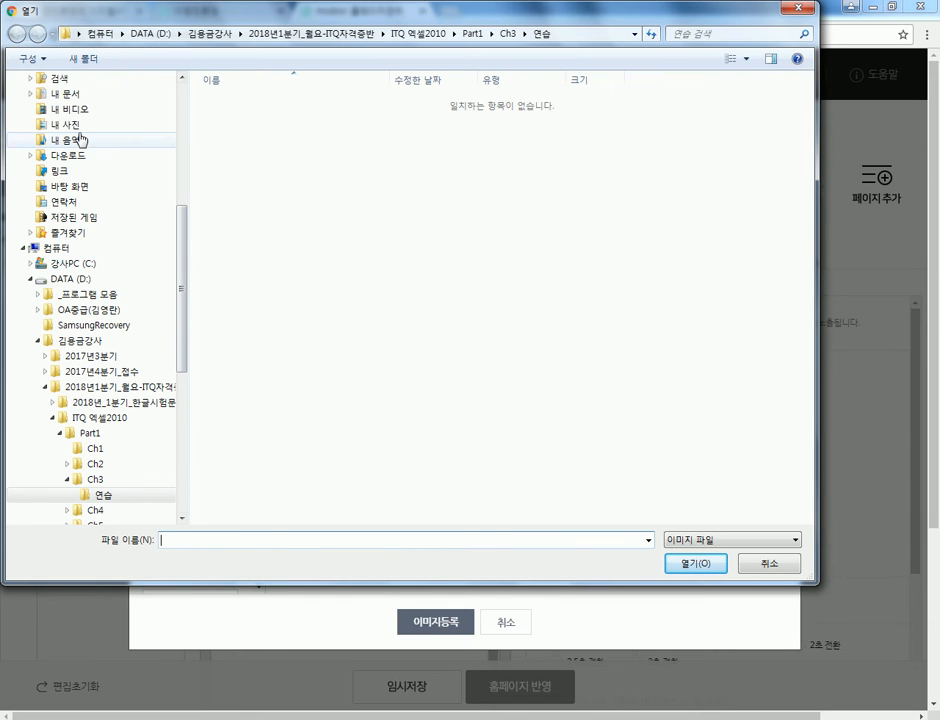
left_click_drag(183, 262, 93, 192)
left_click(91, 188)
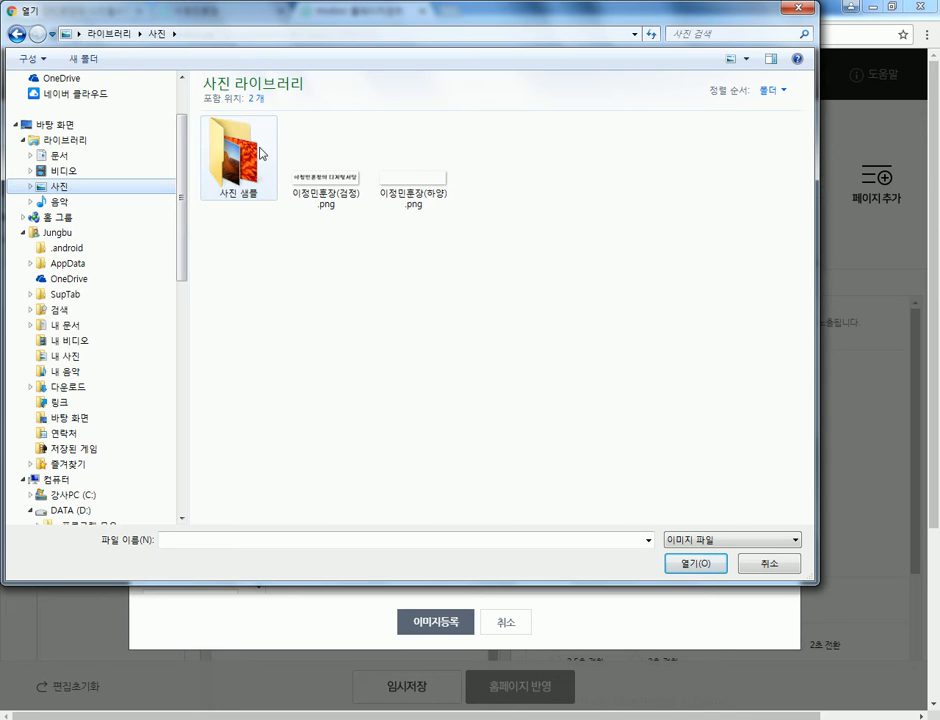
double_click(233, 160)
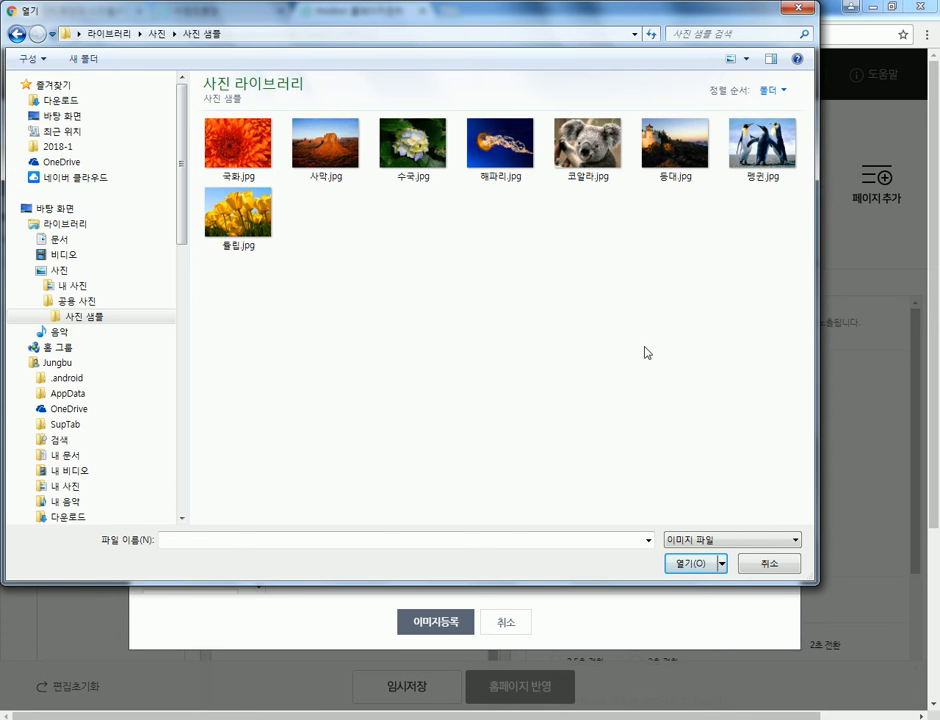
key("ctrl+a")
left_click(688, 563)
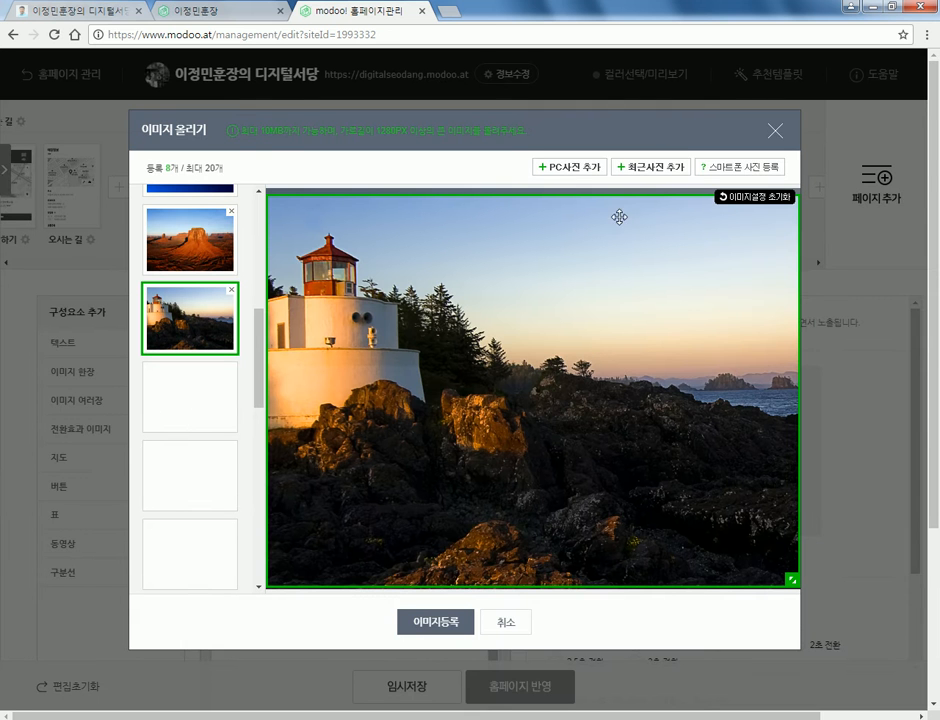
left_click(436, 622)
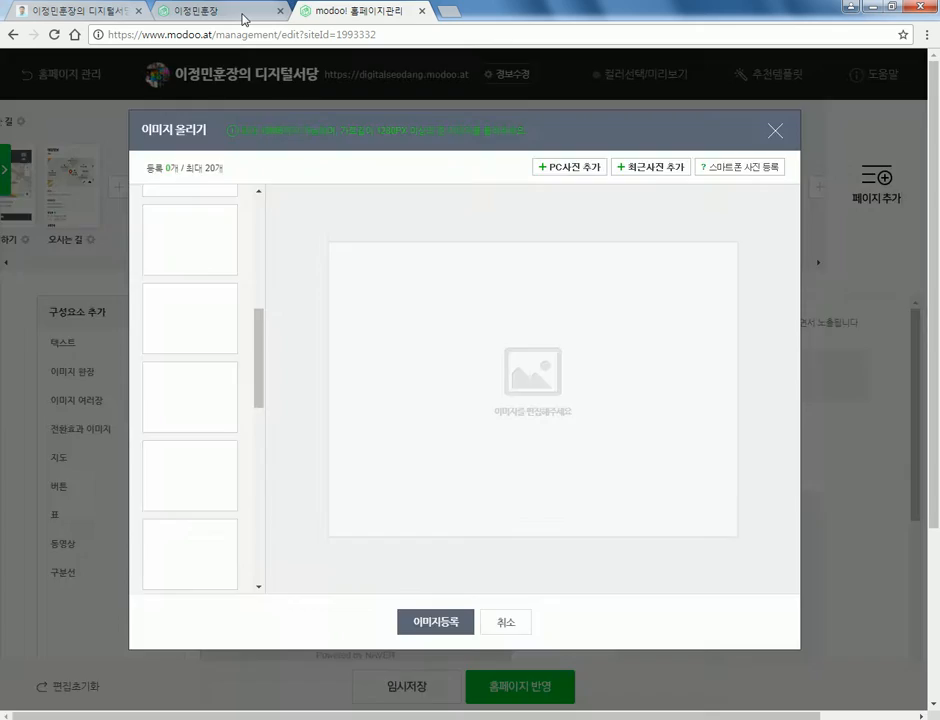
Step: Switch to the published homepage and browse its 중부여성 page
left_click(243, 14)
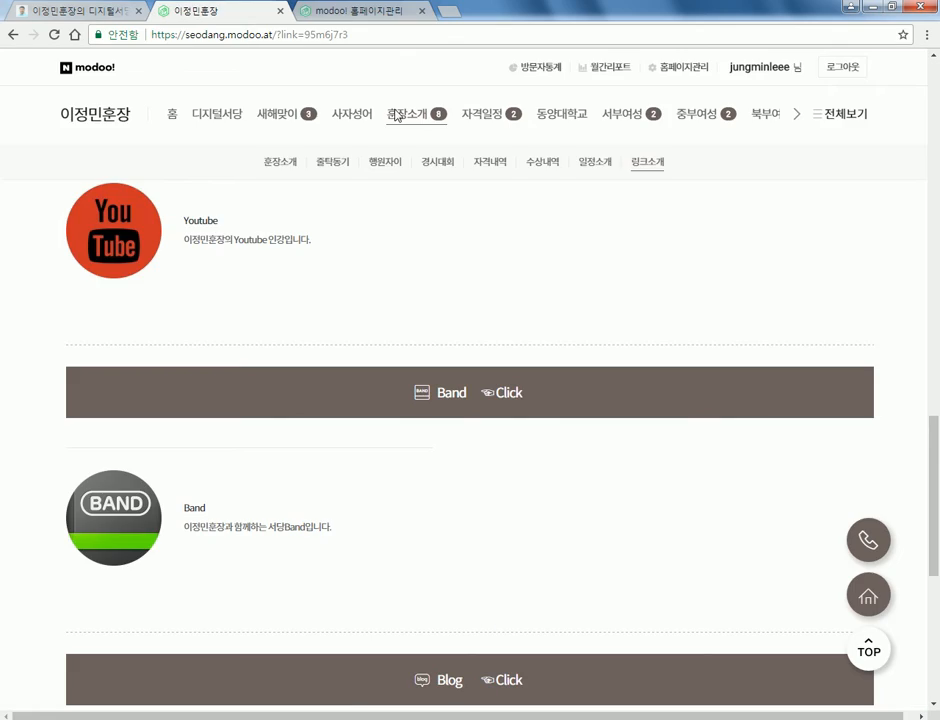
left_click(705, 118)
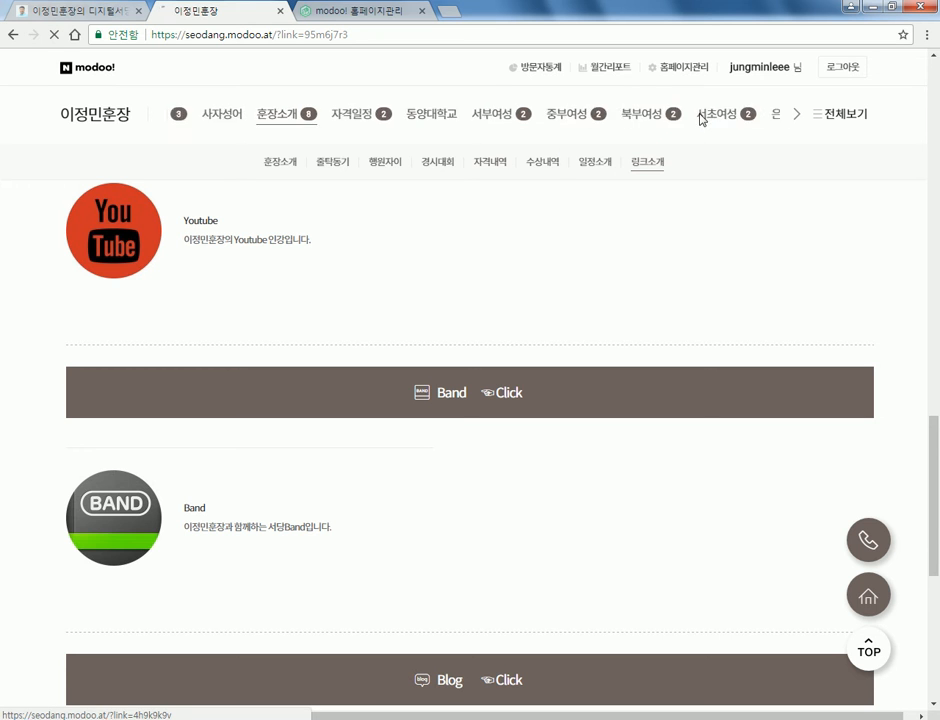
scroll(535, 399, "down", 3)
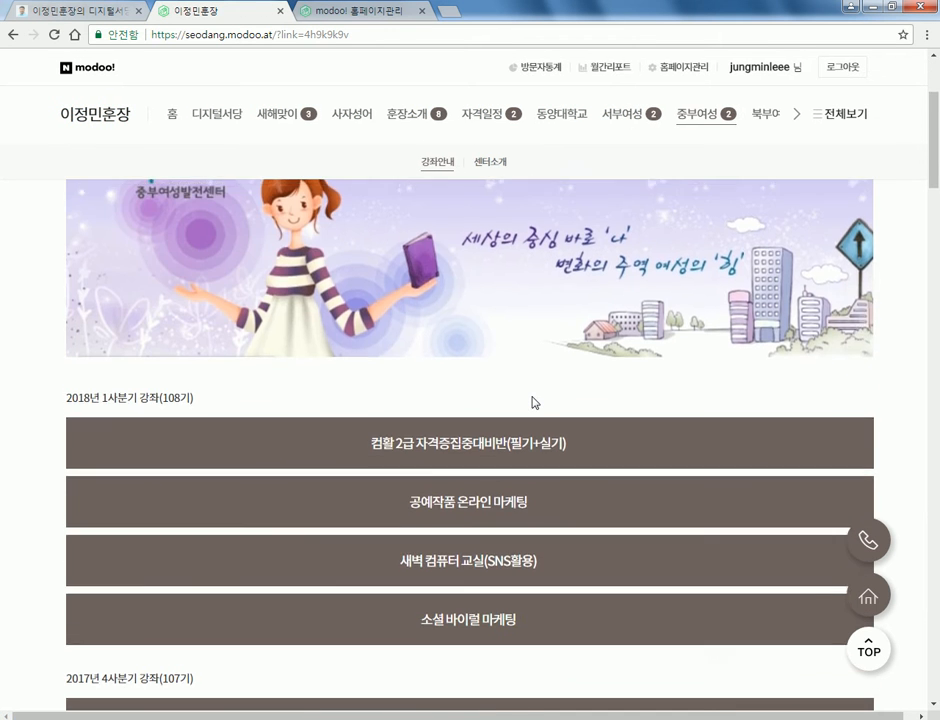
scroll(527, 458, "down", 3)
scroll(509, 461, "up", 9)
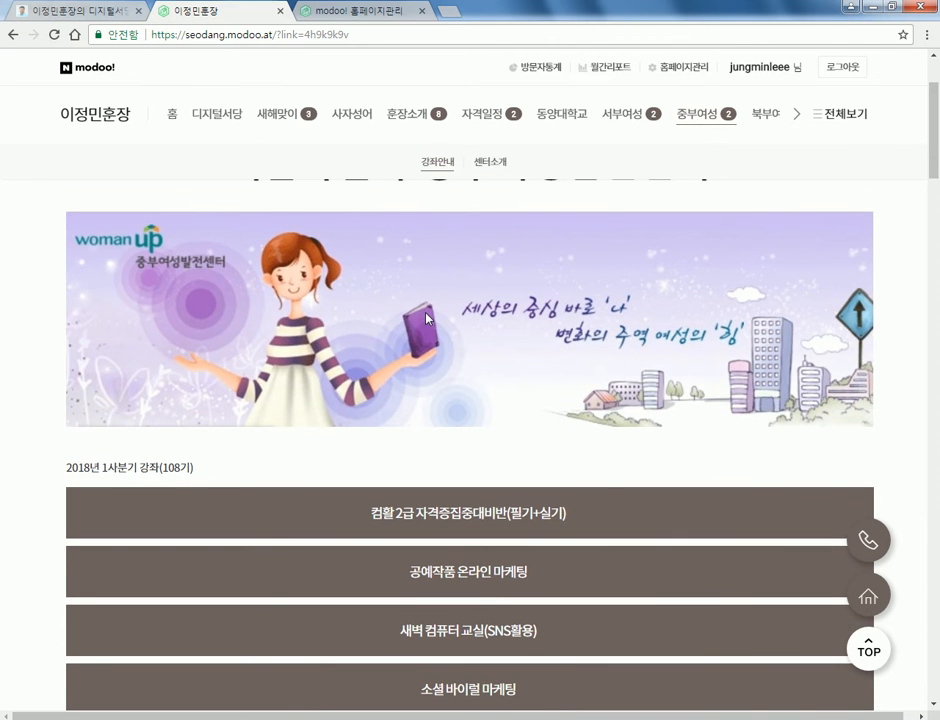
scroll(426, 318, "down", 3)
Step: Open the 센터소개 sub-page and launch the 행복중심 생협연합회 홈페이지 link in a new tab
left_click(494, 162)
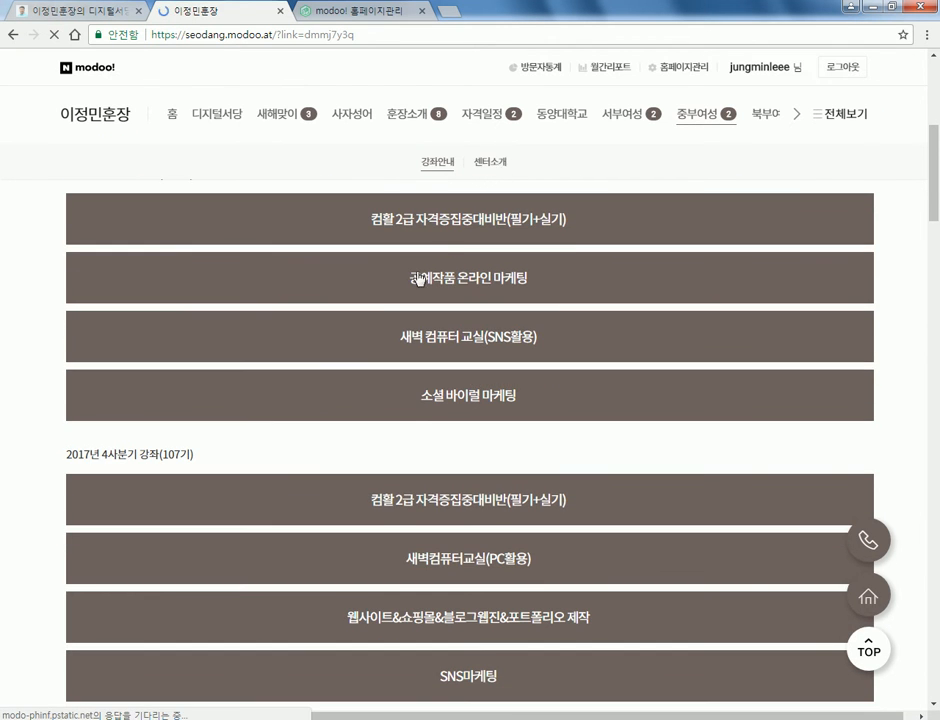
scroll(150, 381, "down", 2)
scroll(150, 381, "down", 2)
mouse_move(433, 450)
left_mouse_down()
mouse_move(378, 355)
mouse_move(490, 491)
mouse_move(430, 445)
left_mouse_up()
scroll(3, 470, "down", 5)
scroll(3, 470, "down", 1)
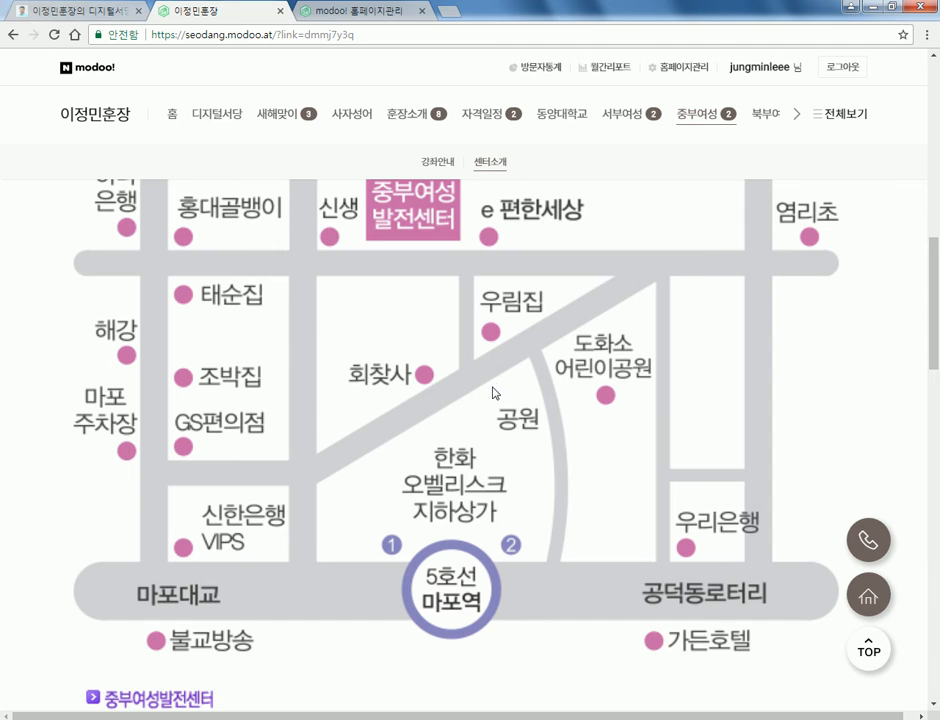
scroll(467, 450, "down", 6)
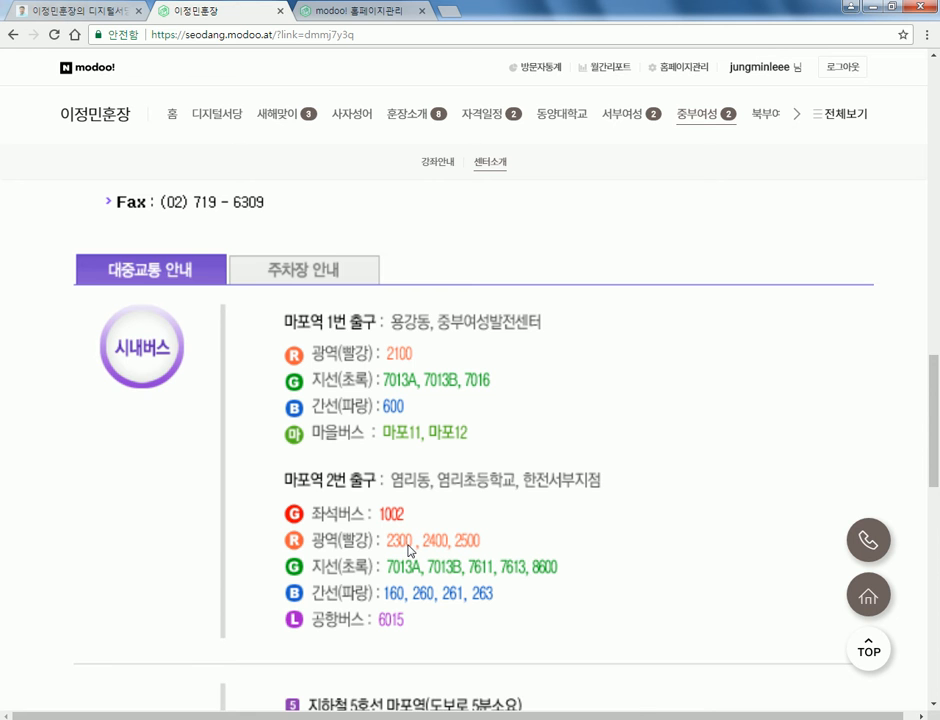
scroll(408, 549, "down", 10)
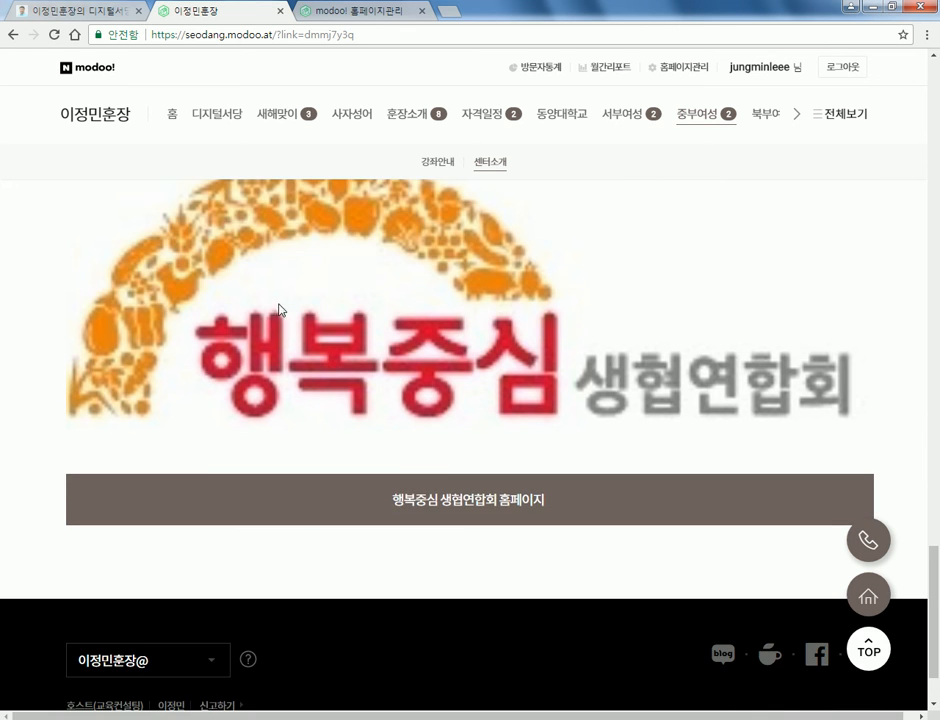
scroll(268, 414, "up", 2)
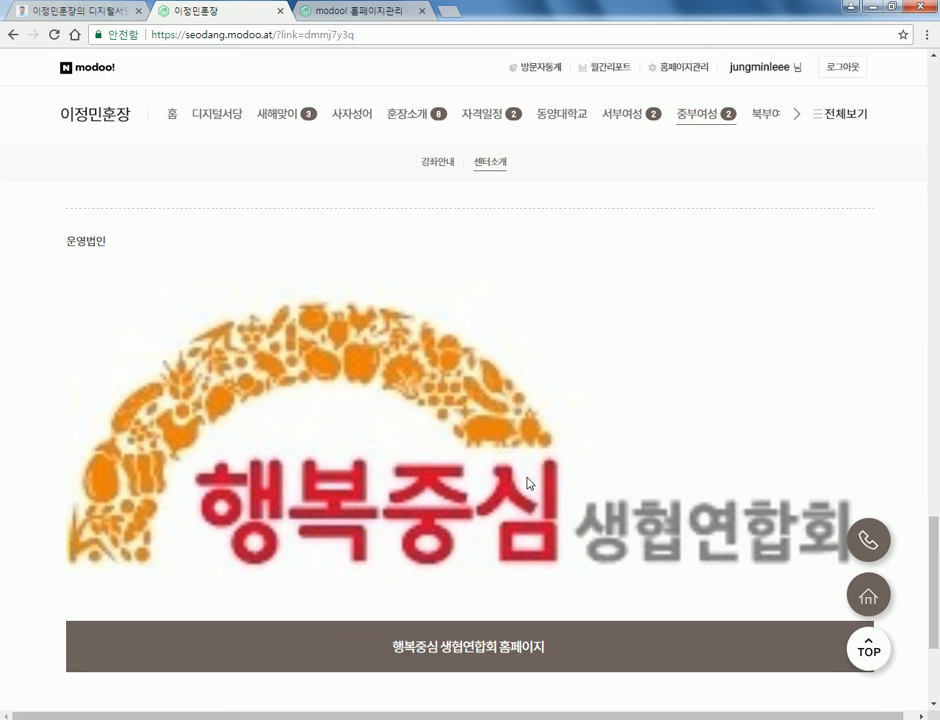
left_click(490, 658)
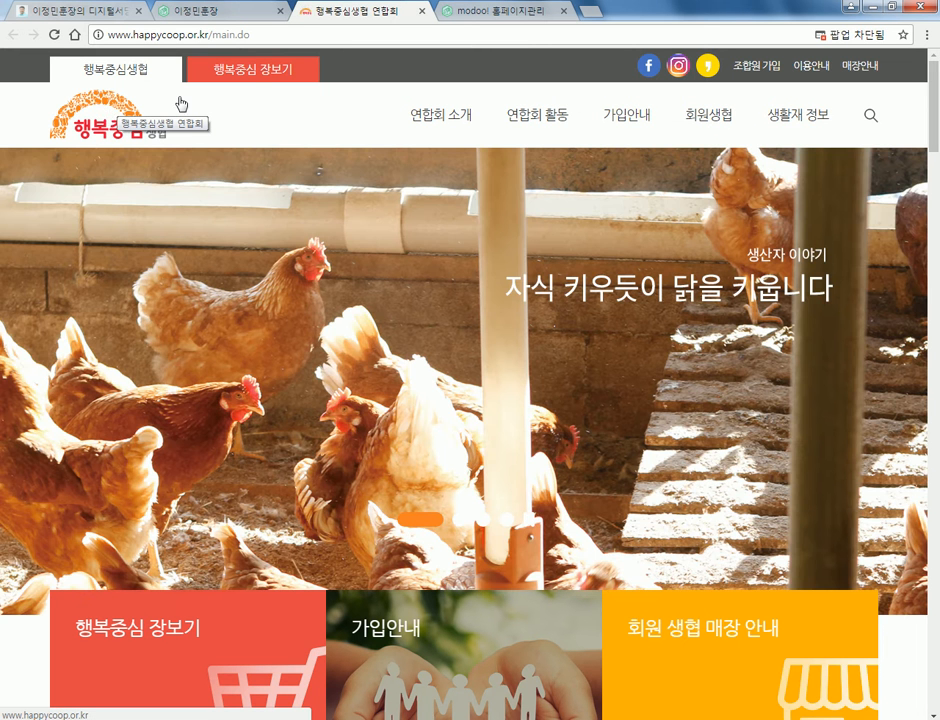
Step: Move between the modoo! and co-op tabs and scroll the happycoop.or.kr main page
left_click(254, 13)
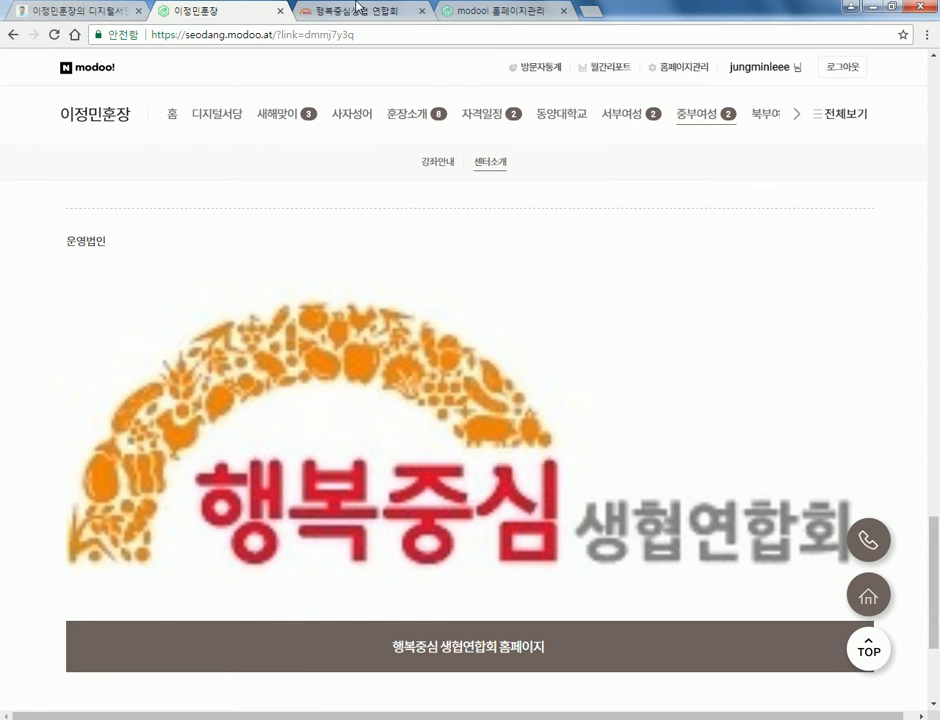
left_click(300, 11)
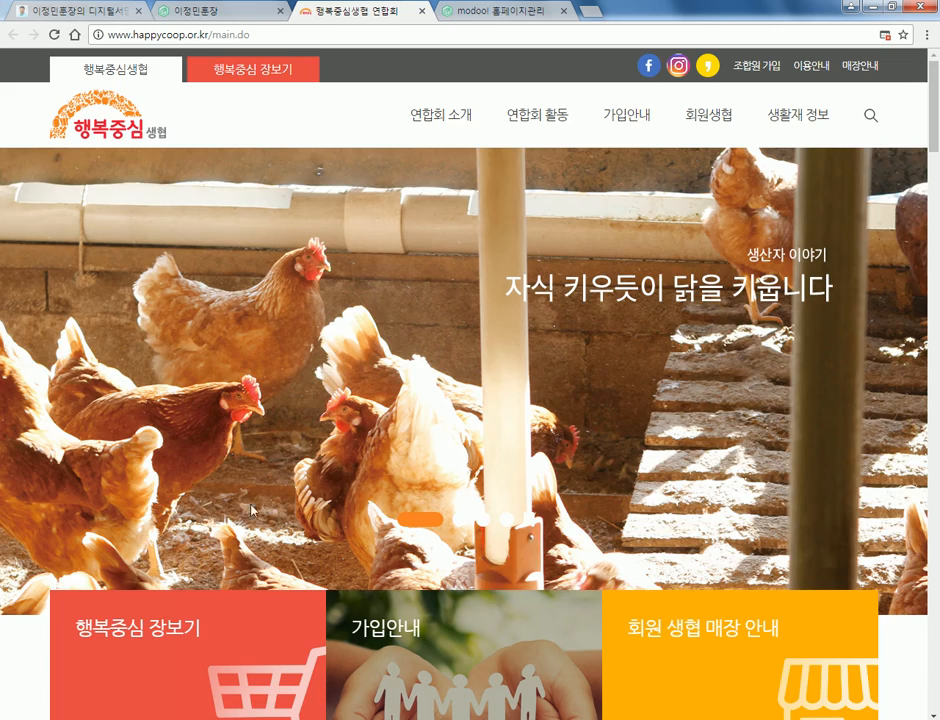
scroll(243, 495, "down", 5)
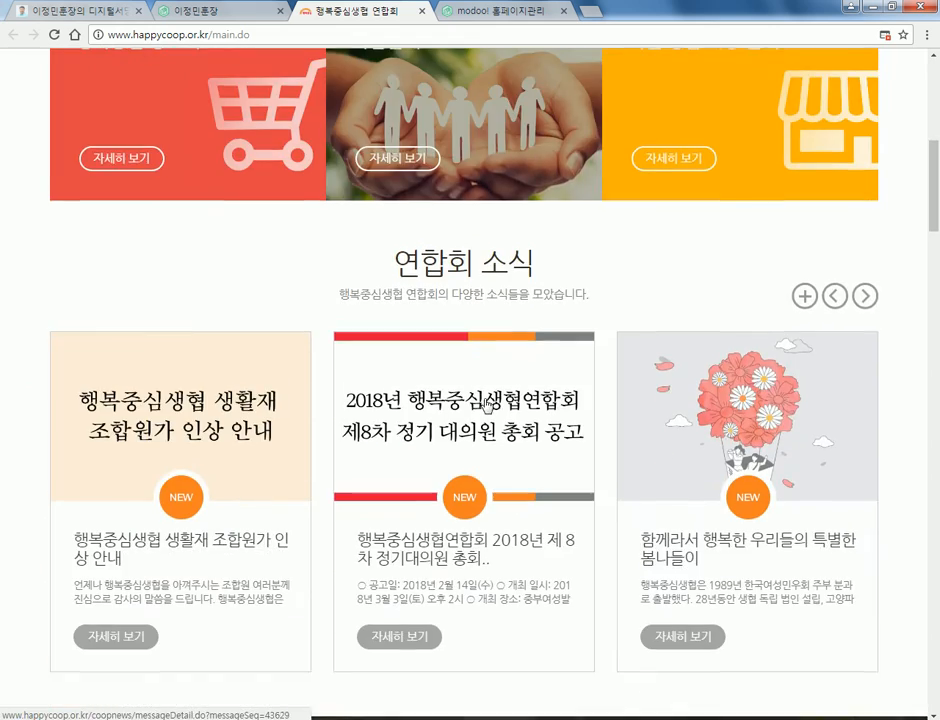
scroll(636, 441, "down", 2)
scroll(505, 405, "up", 4)
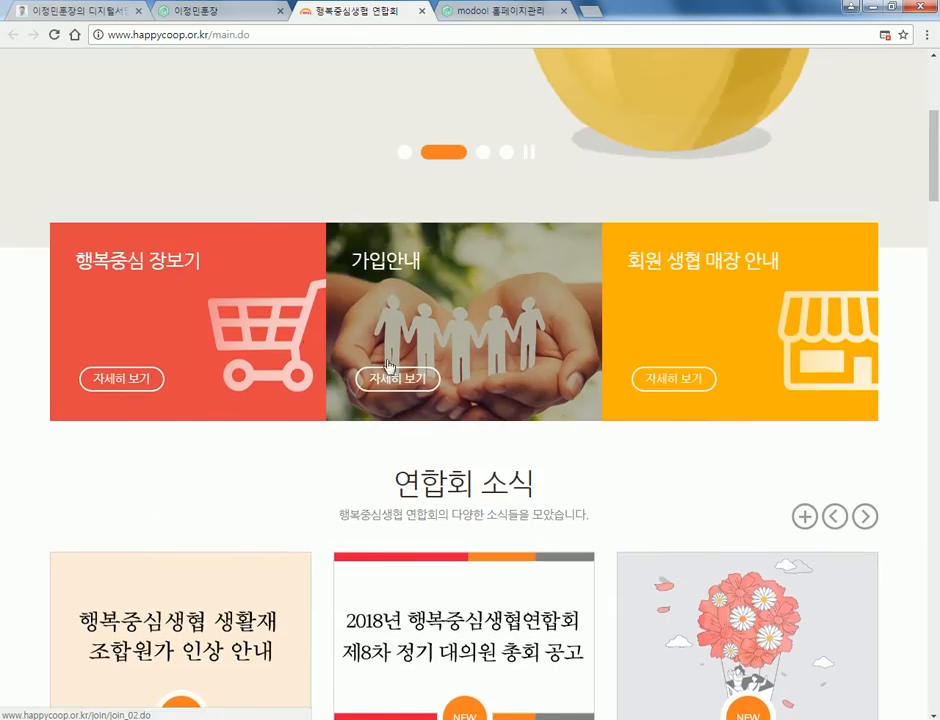
scroll(151, 294, "up", 4)
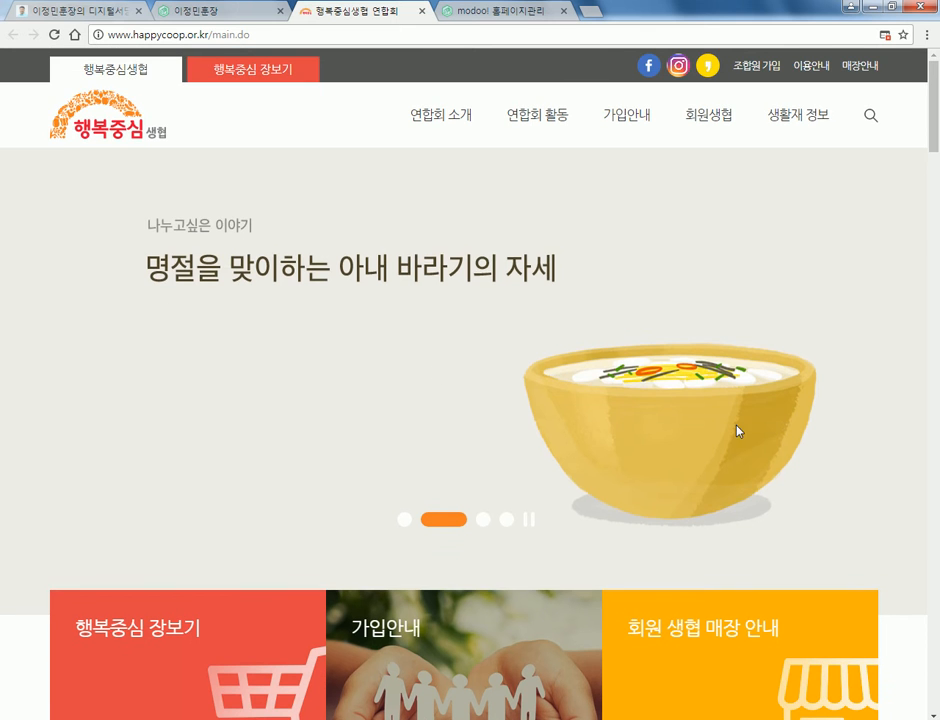
key("ctrl+shift+Tab")
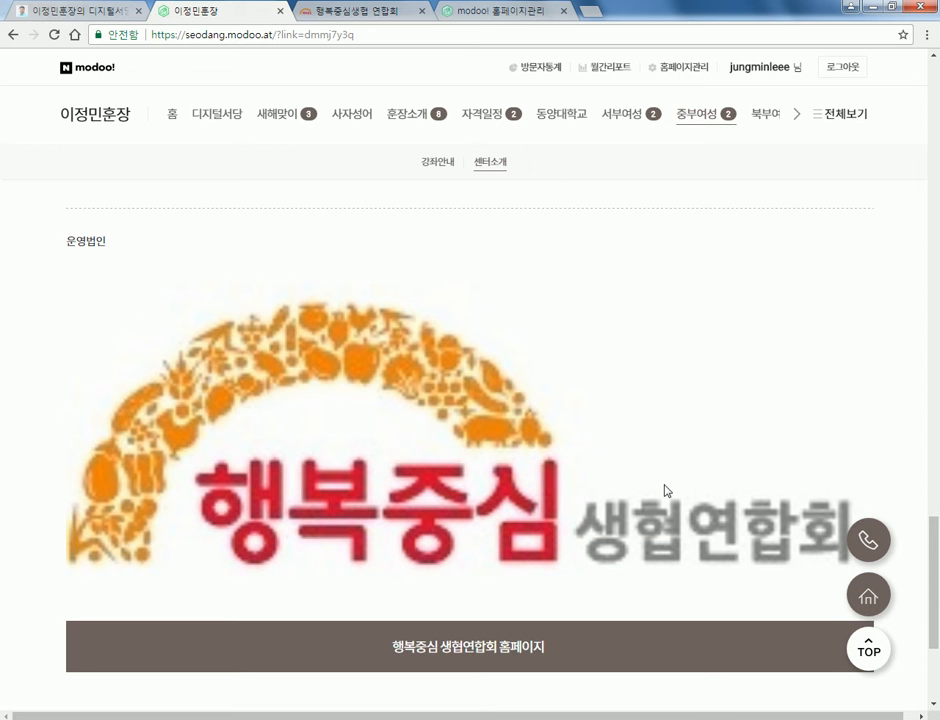
left_click(384, 14)
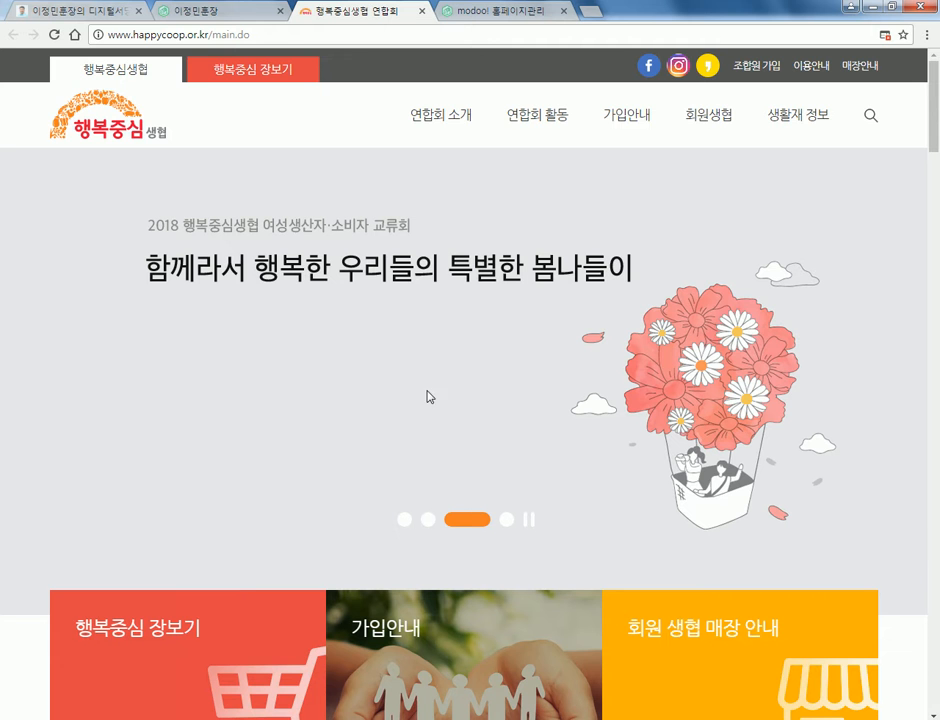
Step: Step through the co-op slideshow's slides, including the 된장 slide, then return to the modoo! editor
left_click(428, 520)
left_click(405, 521)
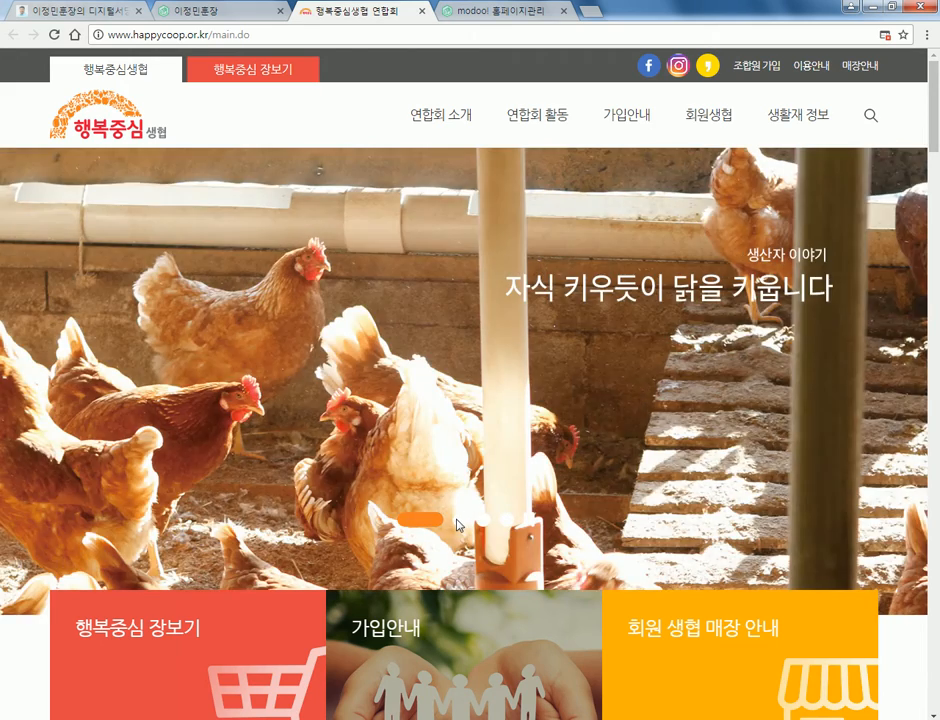
left_click(458, 521)
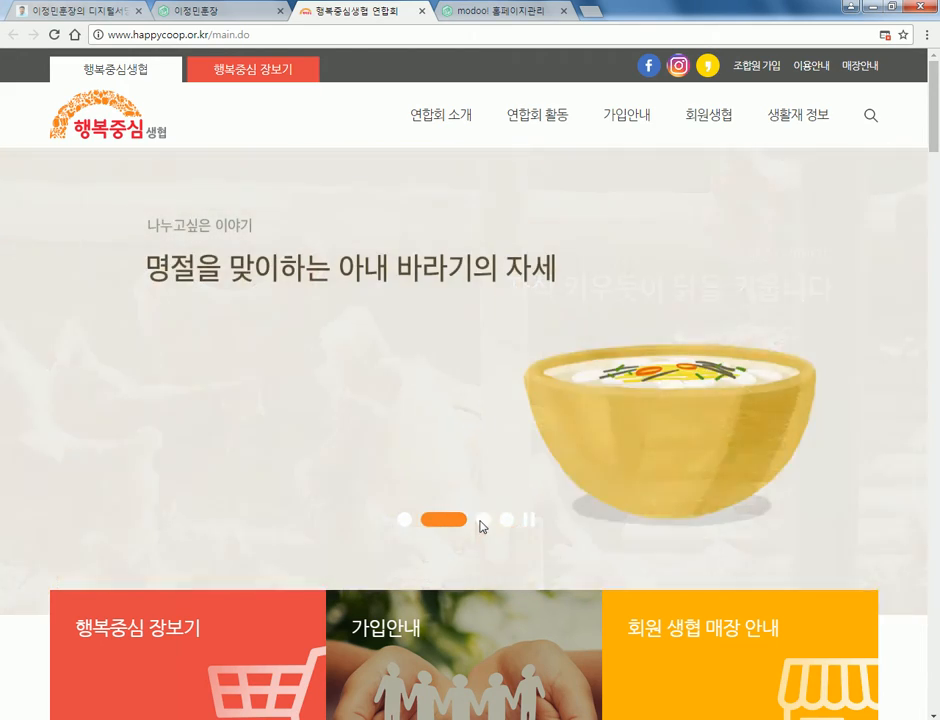
left_click(481, 521)
left_click(508, 522)
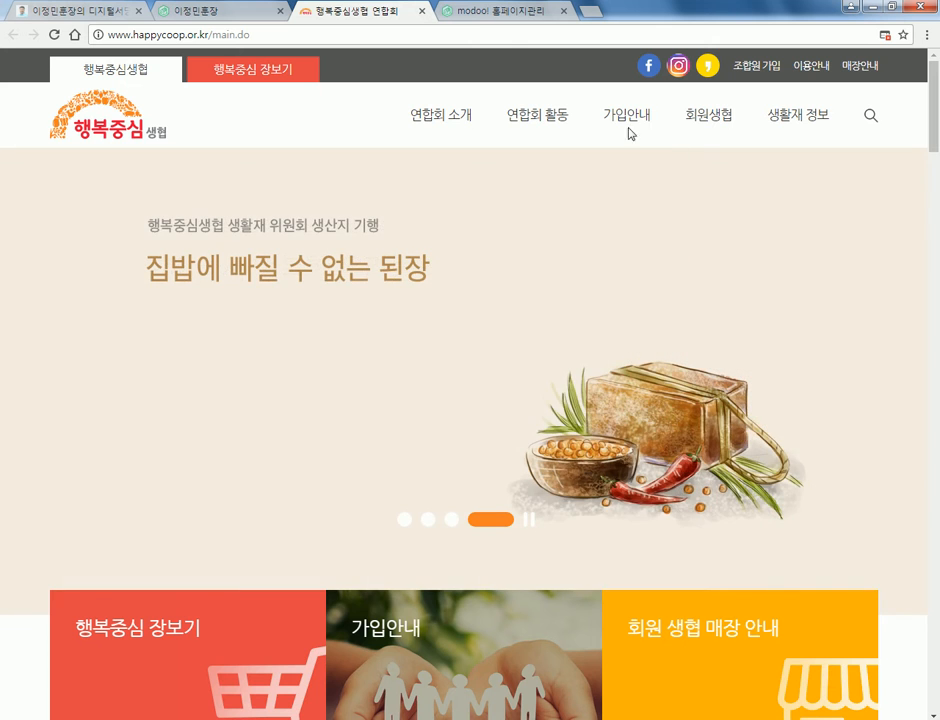
left_click(477, 16)
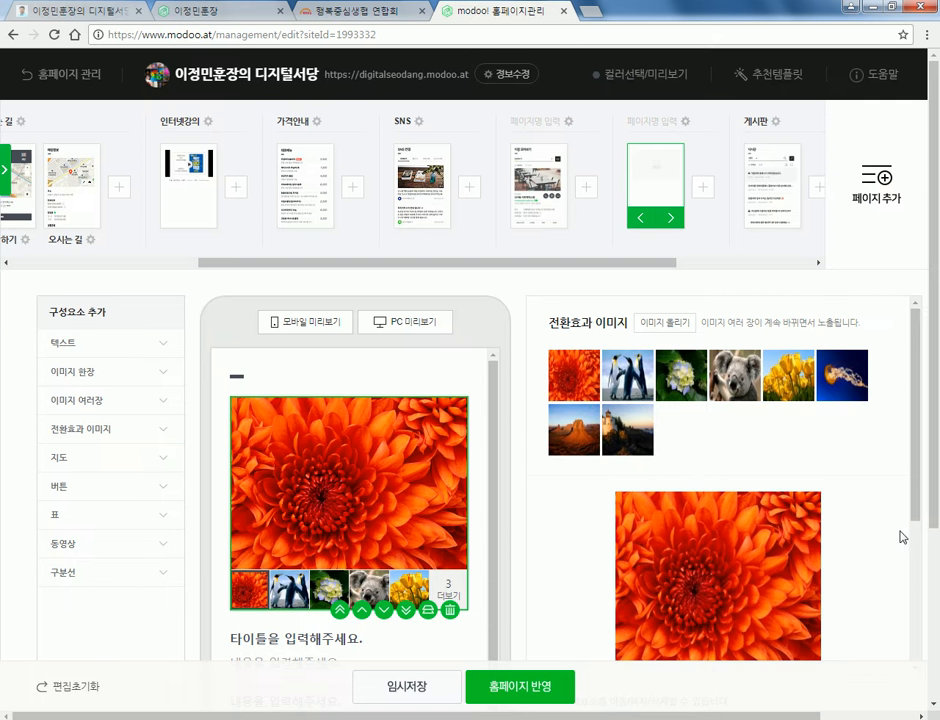
Step: Scroll to the fade, 1초 전환 transition options and play the slideshow preview
scroll(845, 553, "down", 3)
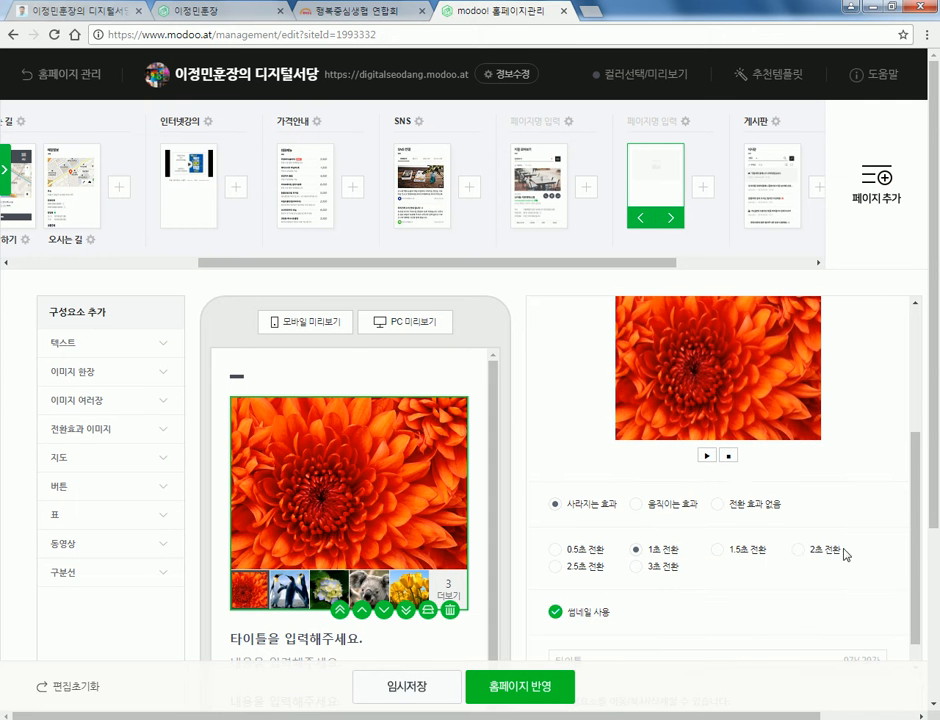
left_click(707, 458)
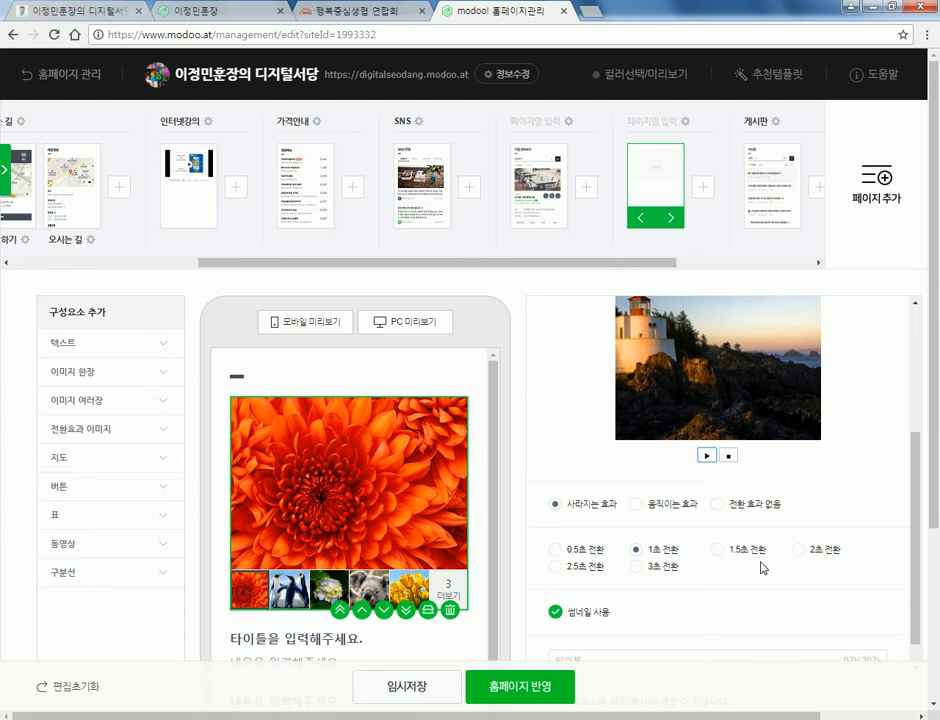
Step: Attempt publishing, dismiss the empty-name warning, and name the new page 상품소개
left_click(502, 695)
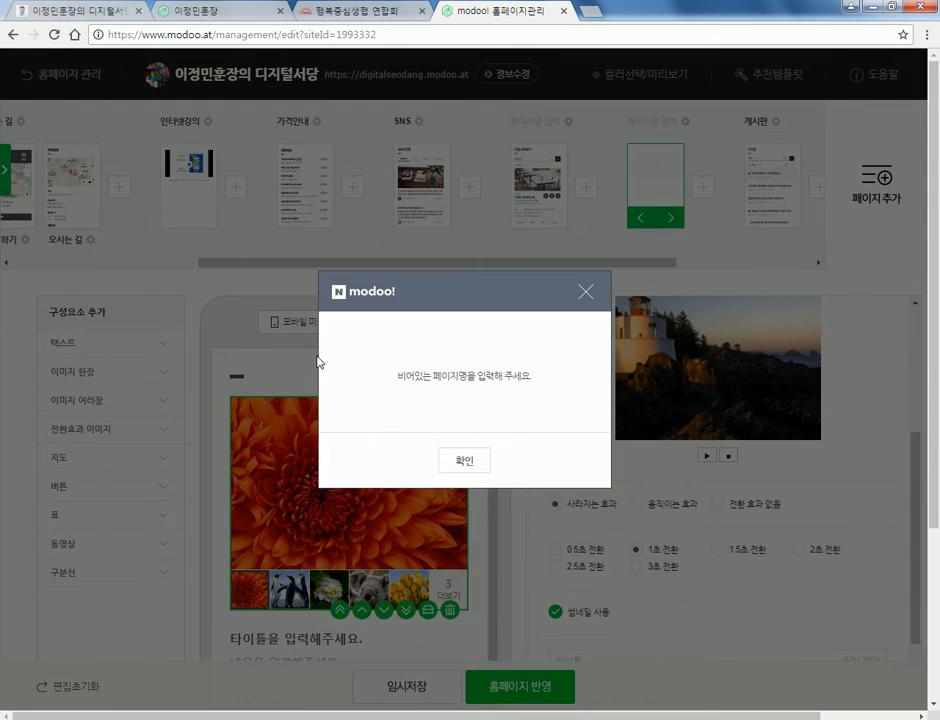
left_click(458, 462)
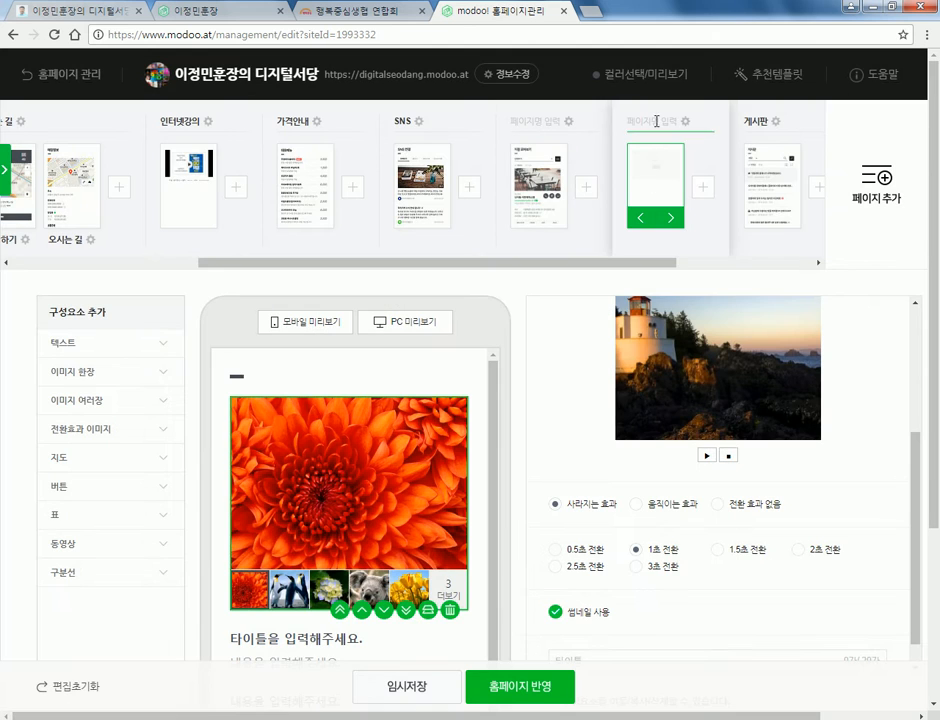
left_click(655, 122)
type("상품소개")
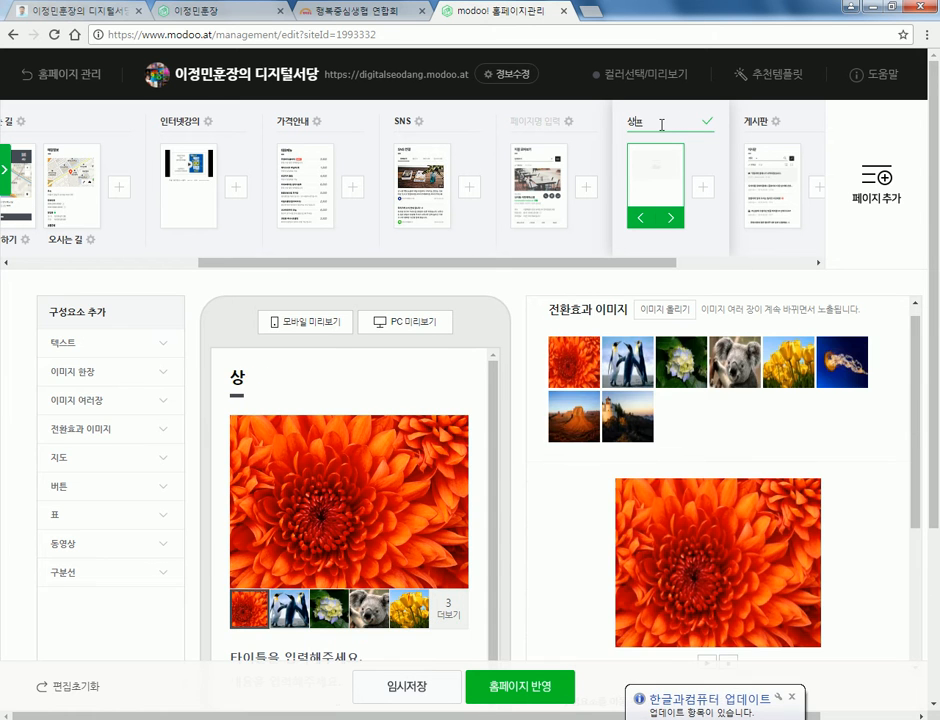
key("Return")
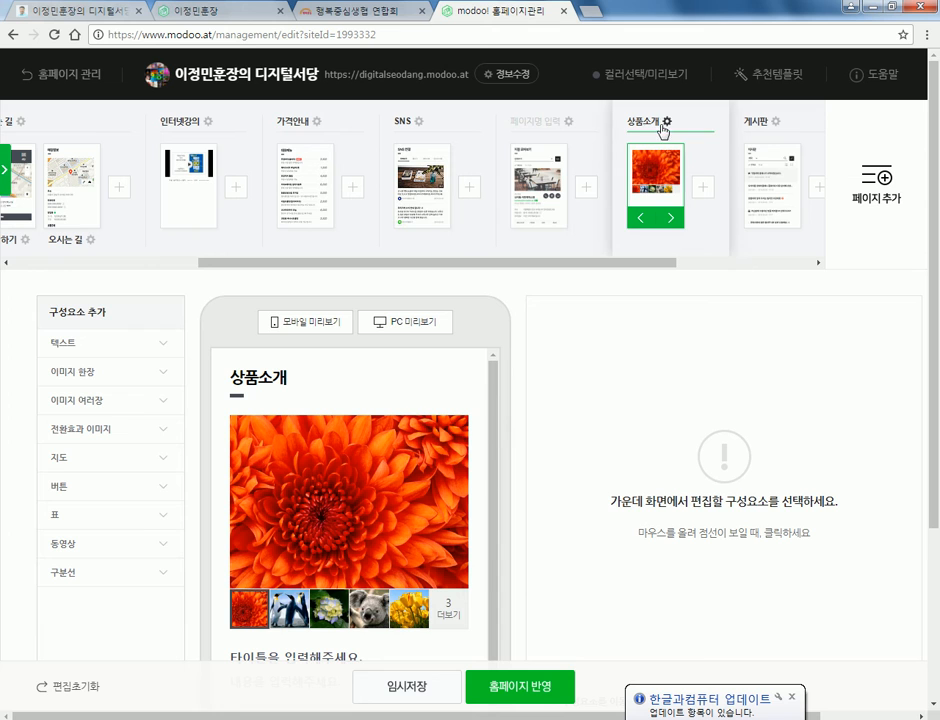
Step: Publish again, name the remaining unnamed page 연습, and close the completion notice
left_click(535, 688)
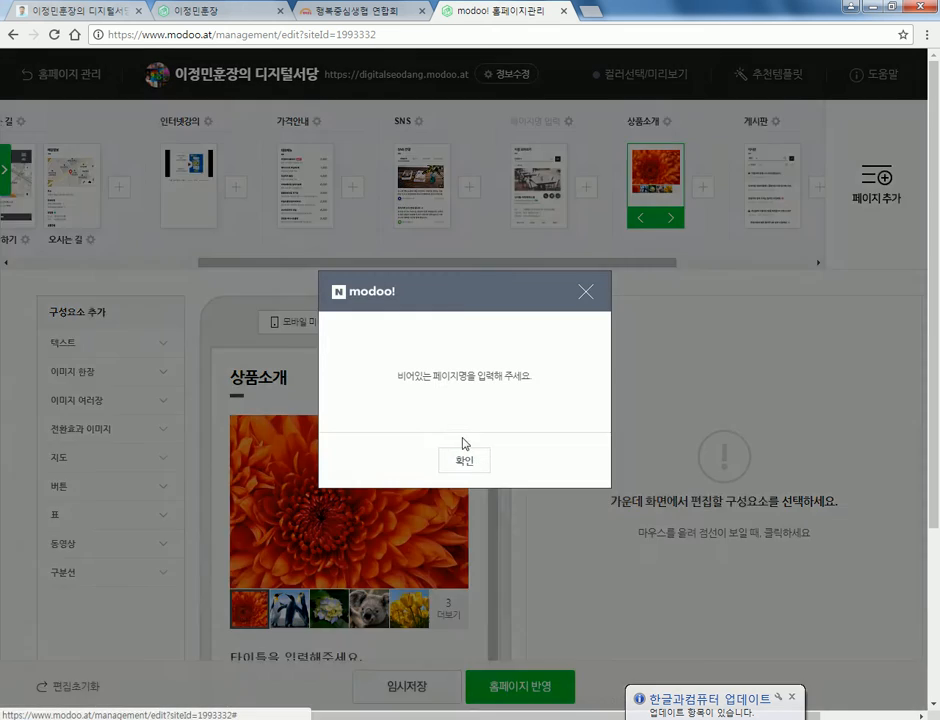
left_click(464, 460)
left_click_drag(625, 262, 532, 281)
left_click(712, 122)
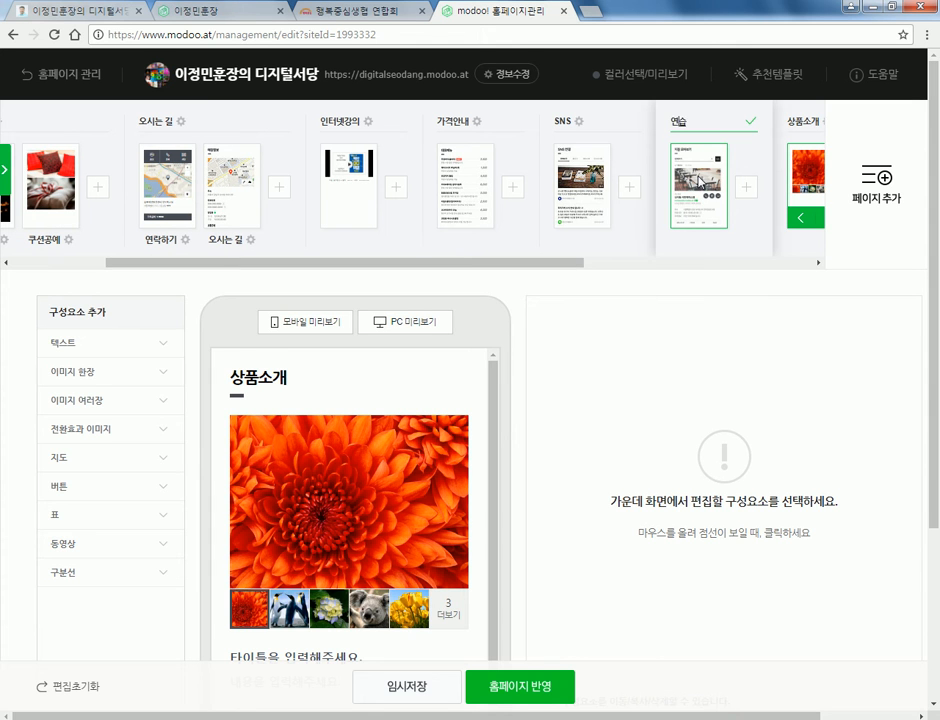
key("Return")
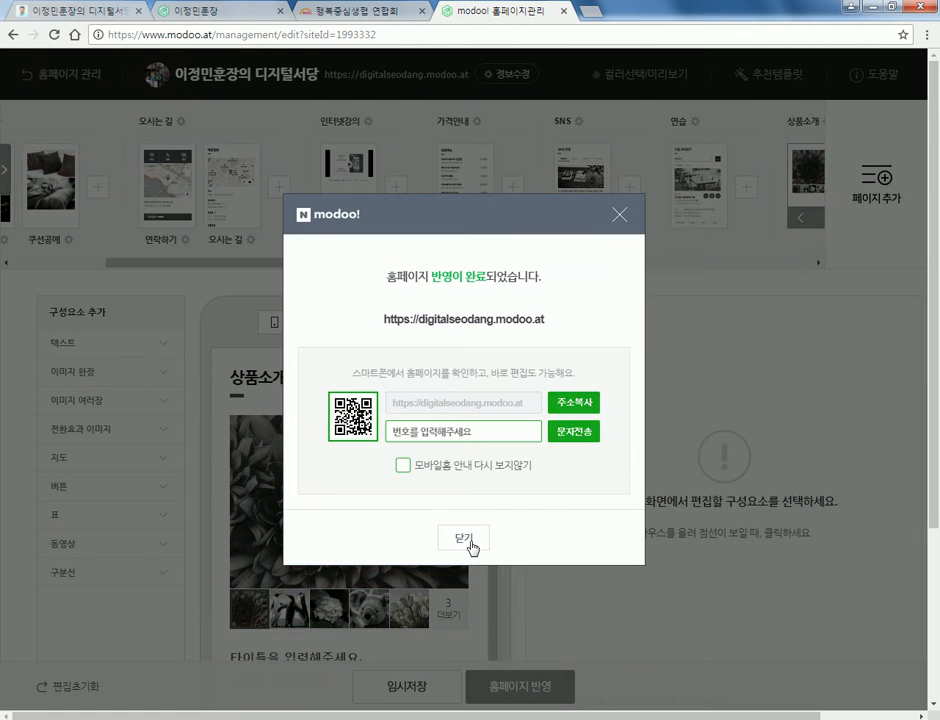
left_click(463, 539)
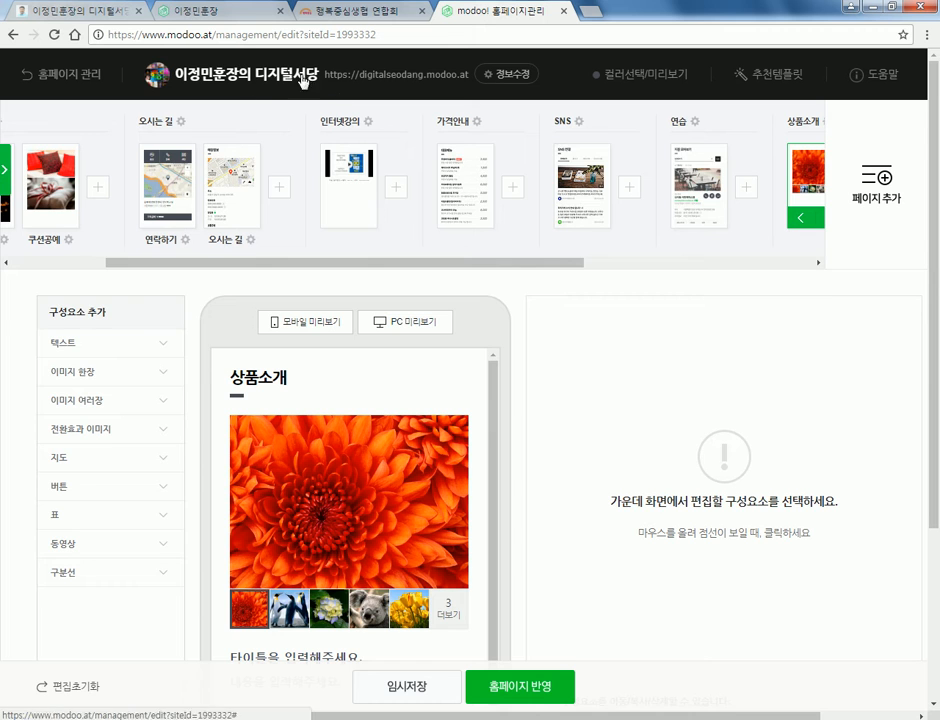
Step: Open the live homepage in a new tab and go to its 상품소개 page
left_click(385, 84)
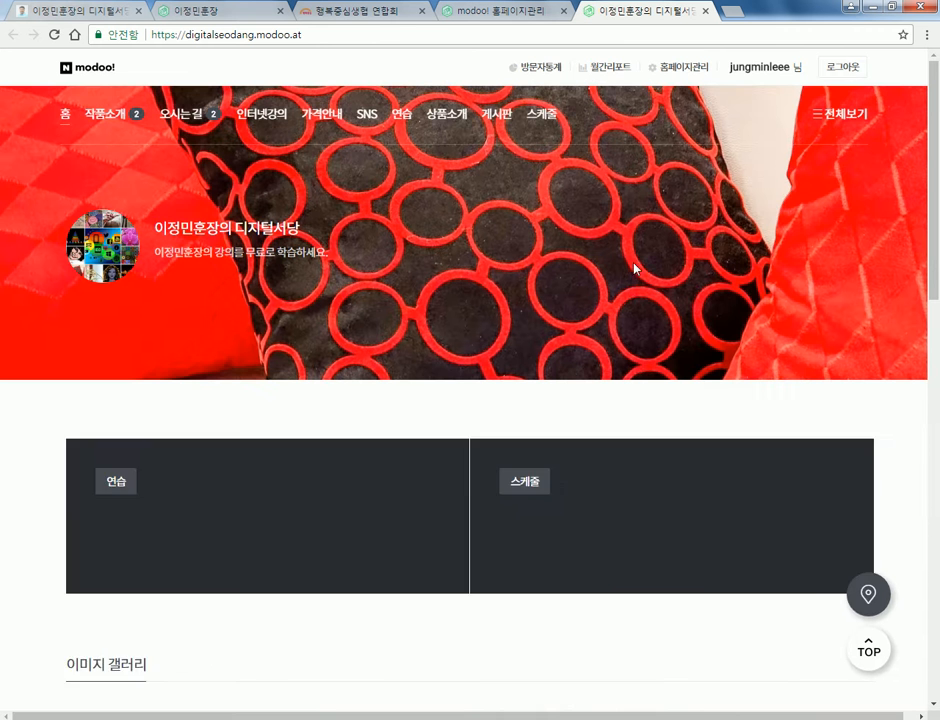
scroll(443, 426, "down", 3)
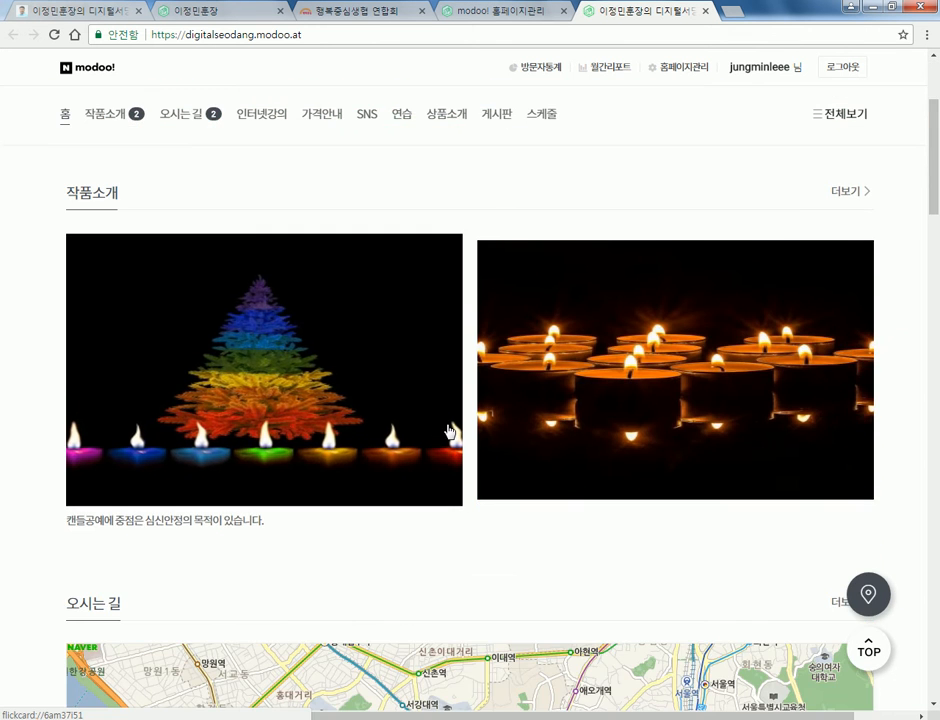
scroll(453, 424, "up", 3)
left_click(447, 114)
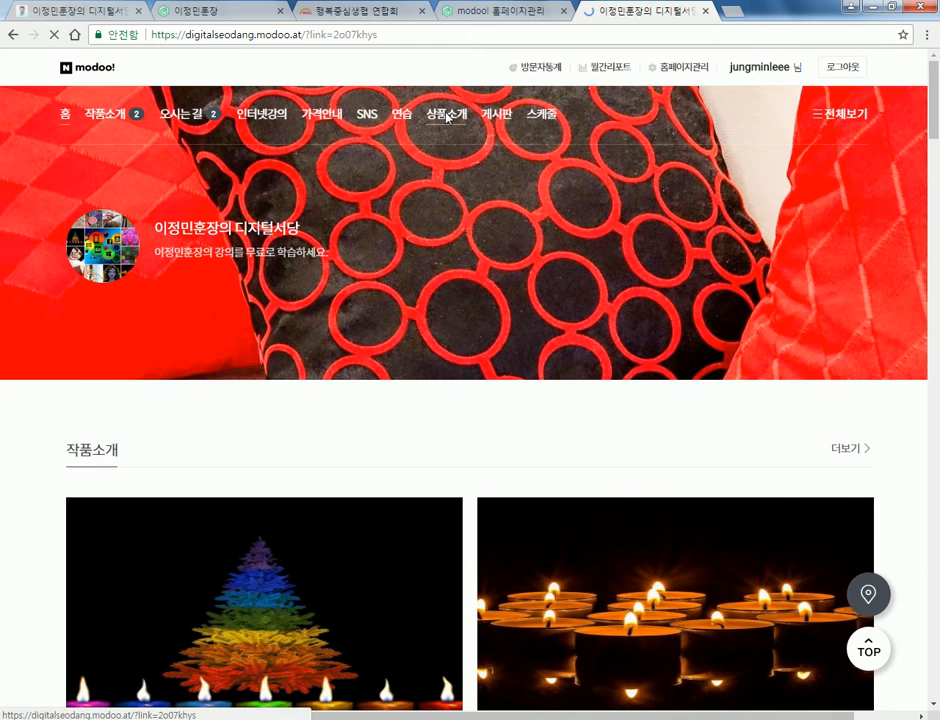
scroll(30, 400, "down", 3)
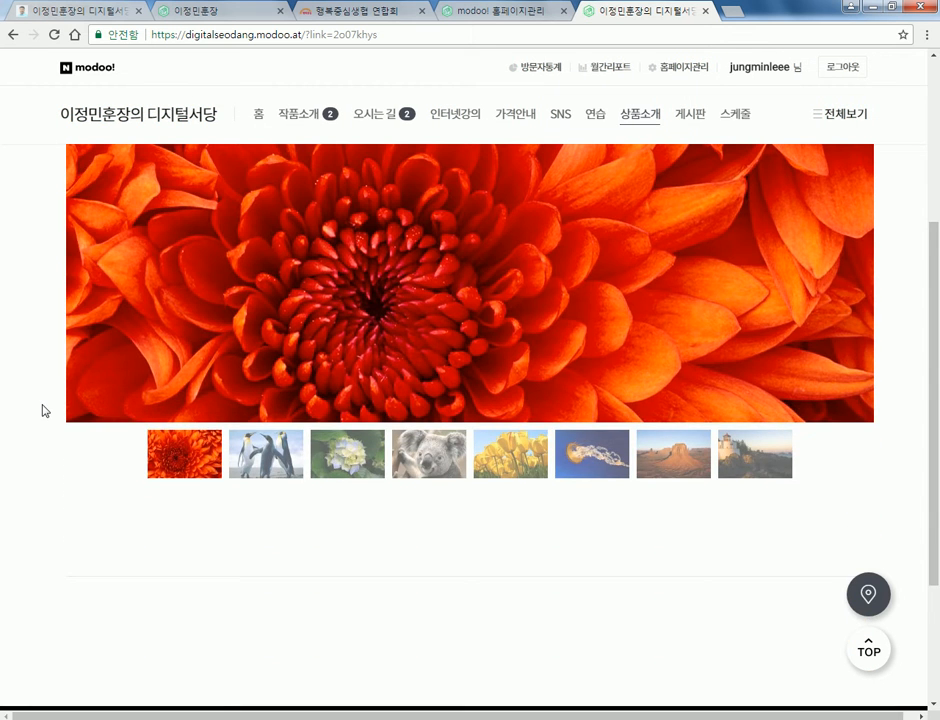
scroll(250, 440, "up", 2)
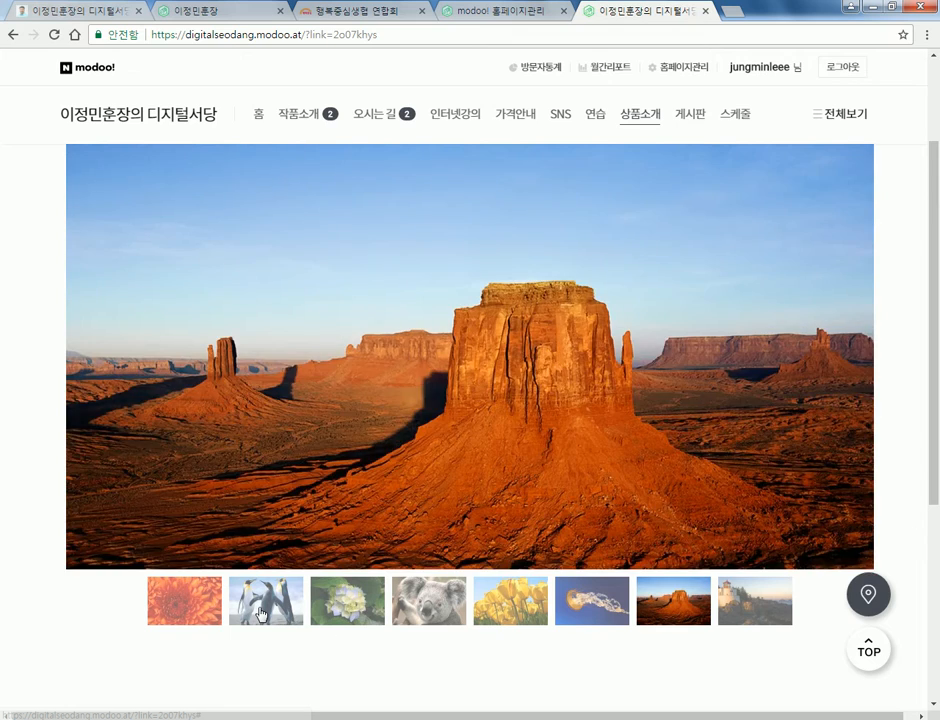
Step: Bring up the penguin photo in the gallery and view it at original size
left_click(261, 614)
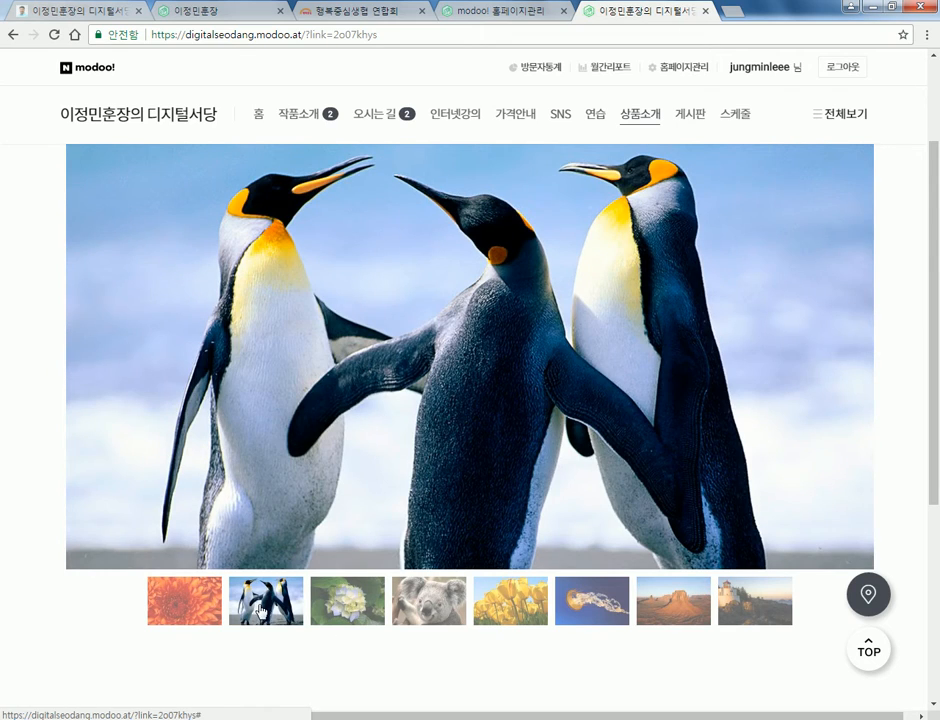
left_click(497, 373)
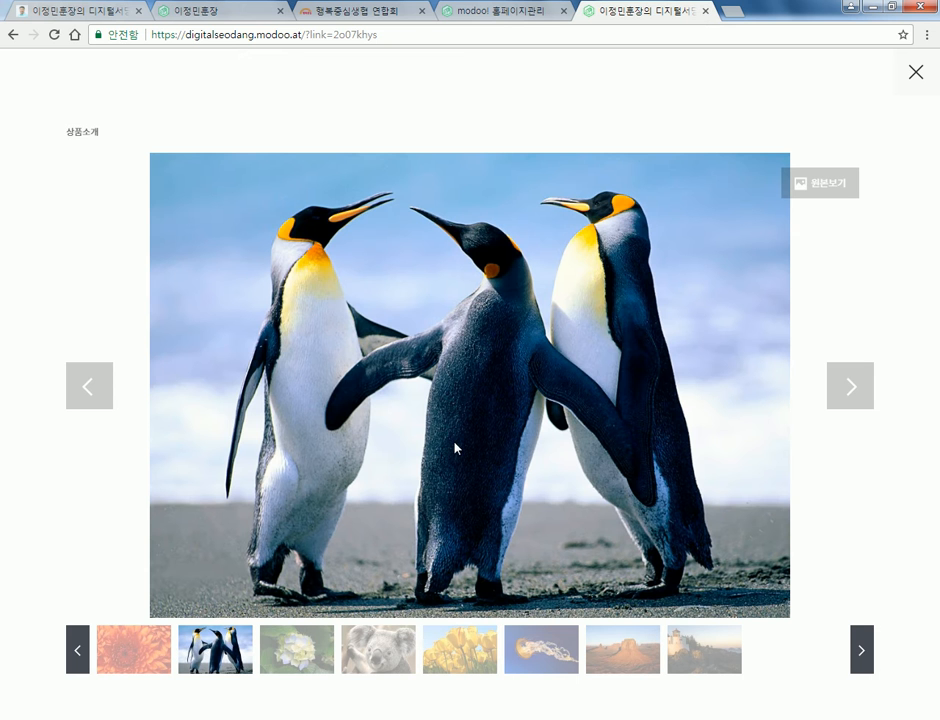
left_click(832, 190)
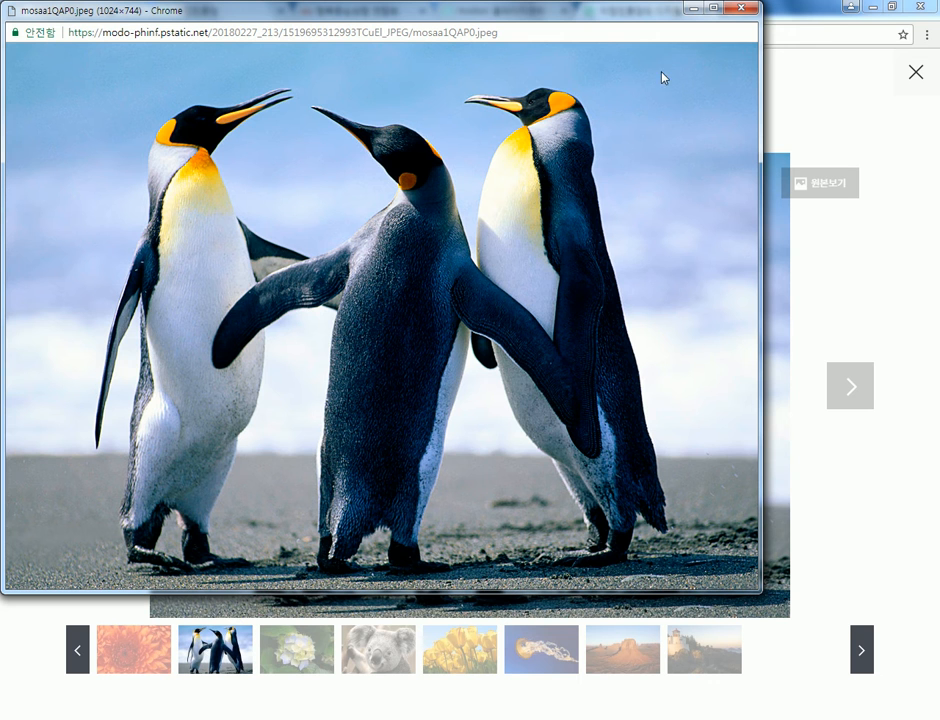
left_click(741, 10)
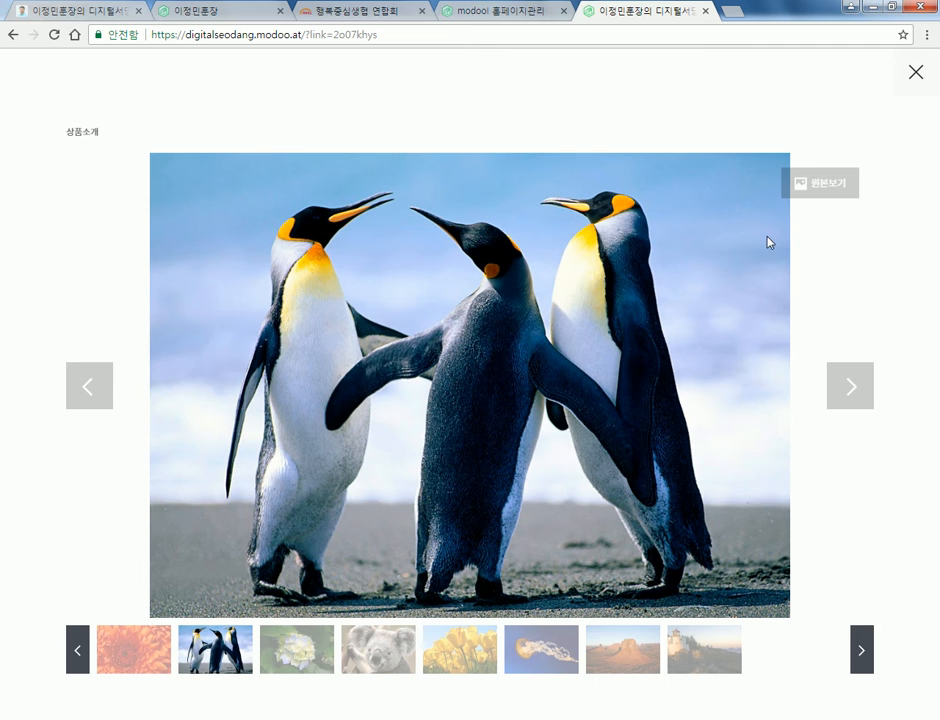
left_click(819, 186)
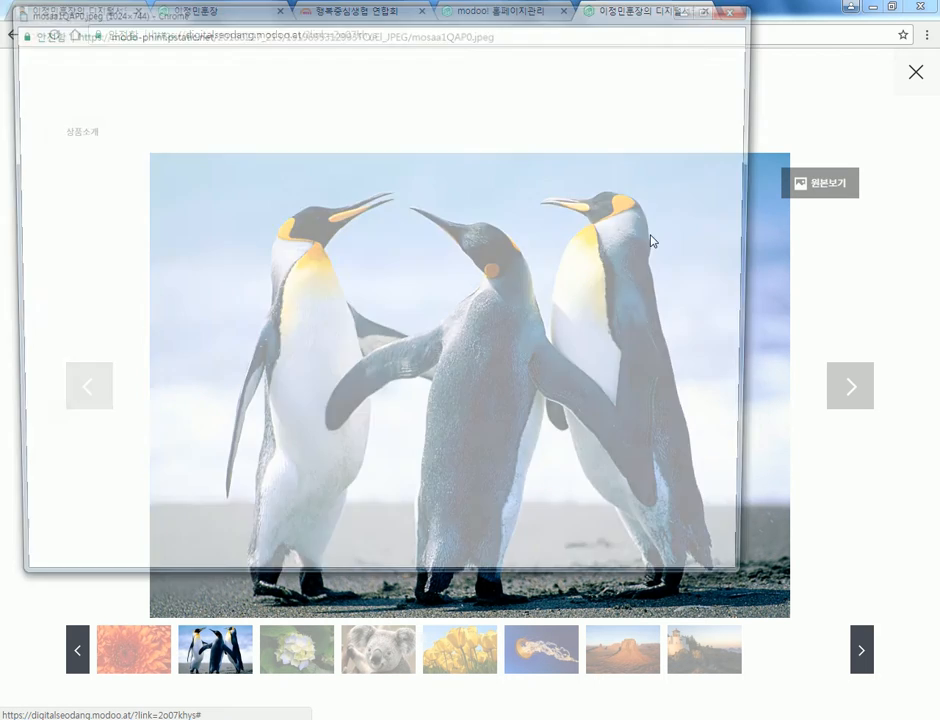
right_click(398, 314)
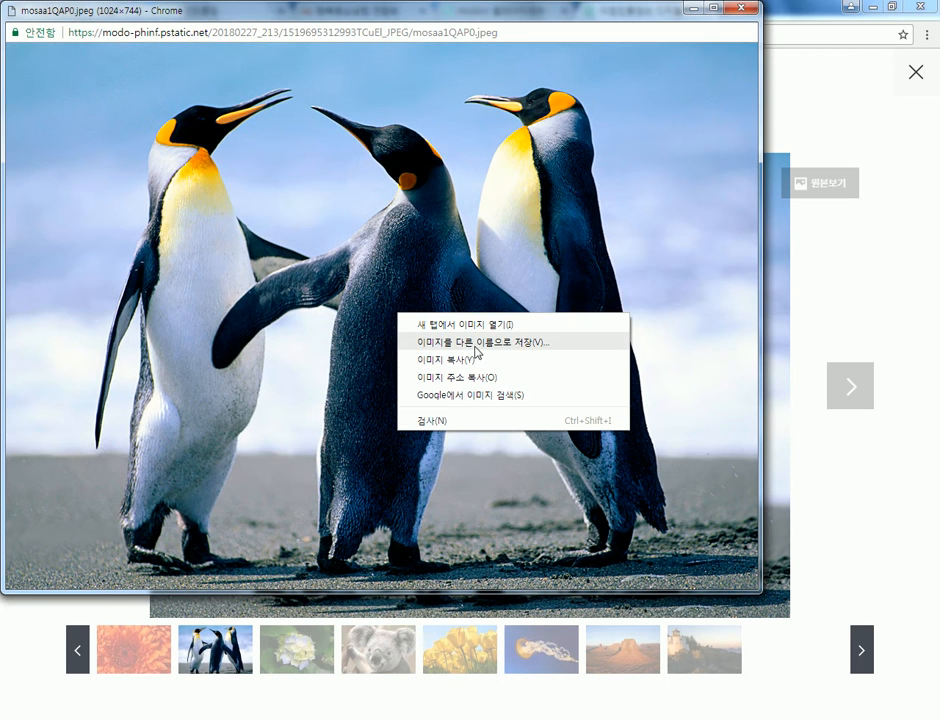
left_click(740, 10)
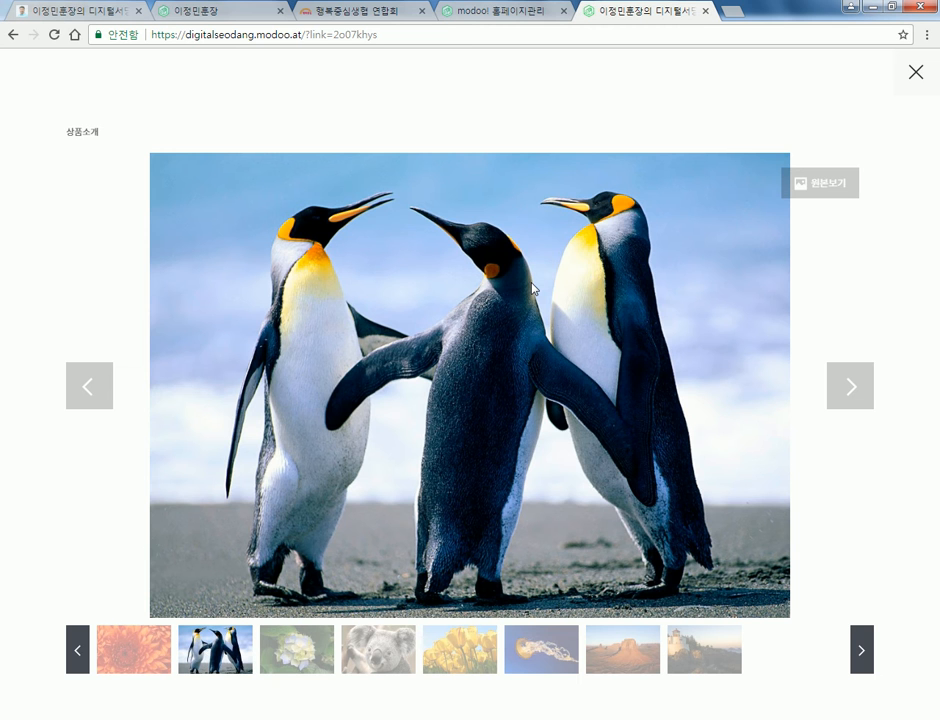
Step: Advance the gallery to the hydrangea photo
left_click(862, 398)
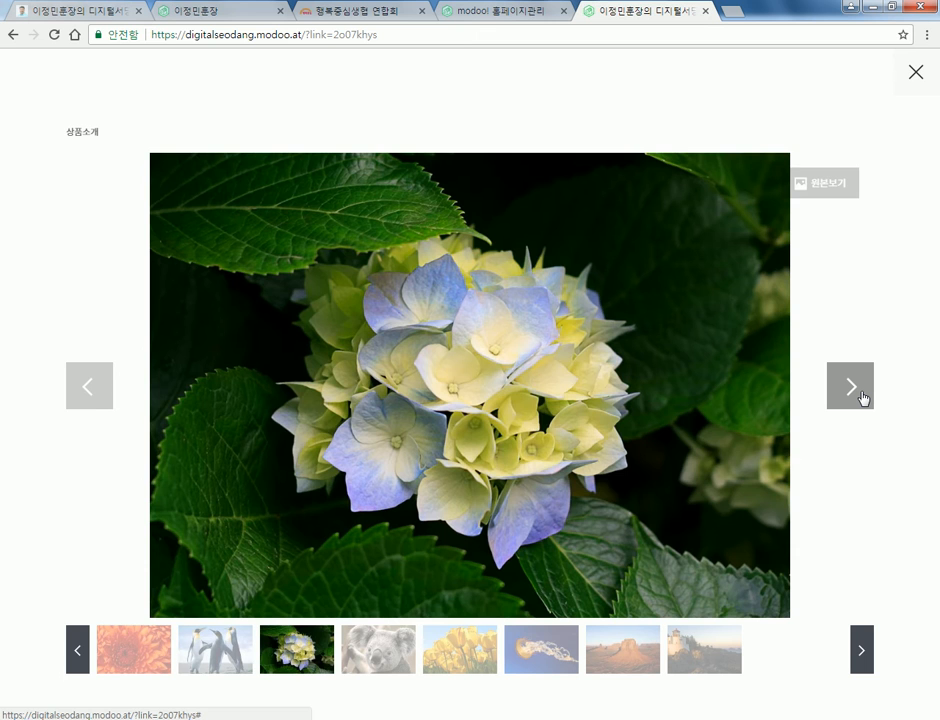
left_click(862, 398)
left_click(88, 386)
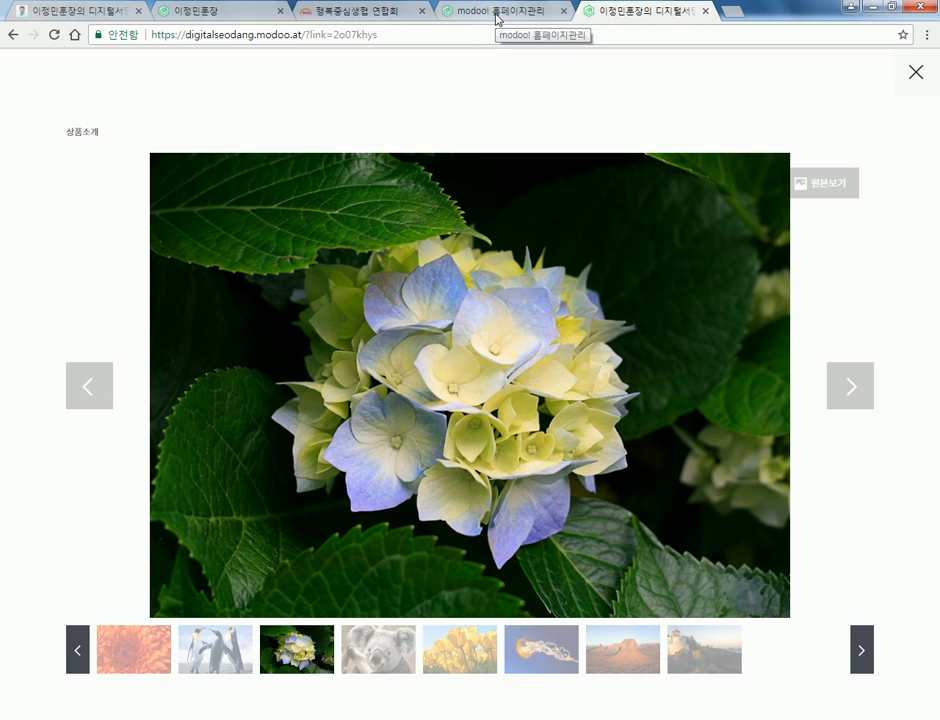
Step: Start the 행복중심생협 연합회 home page banner slideshow, then return to the 이정민훈장 site
left_click(345, 11)
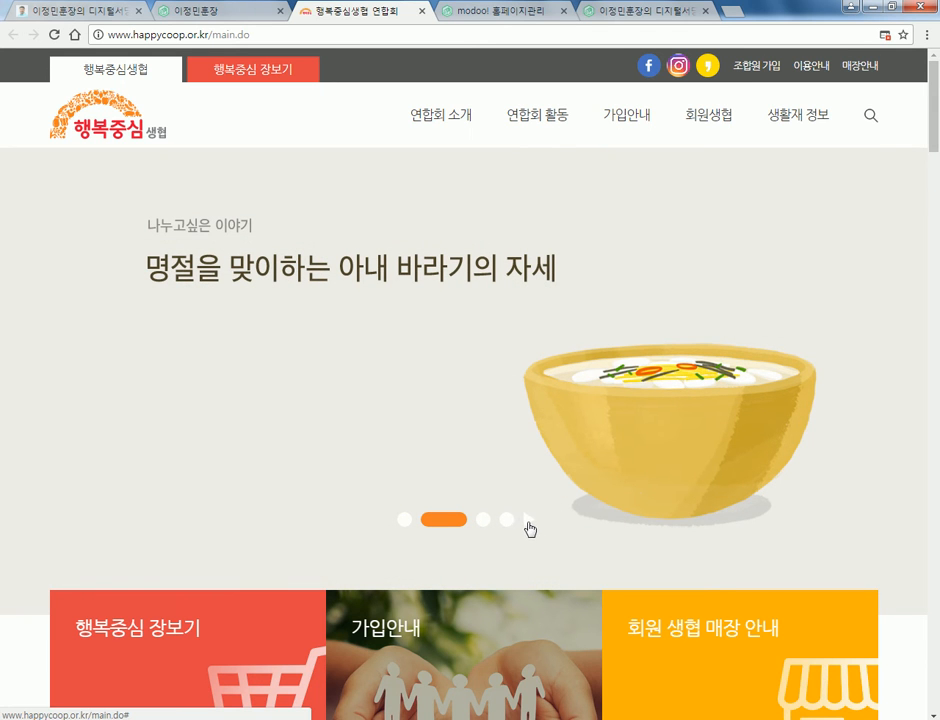
left_click(528, 521)
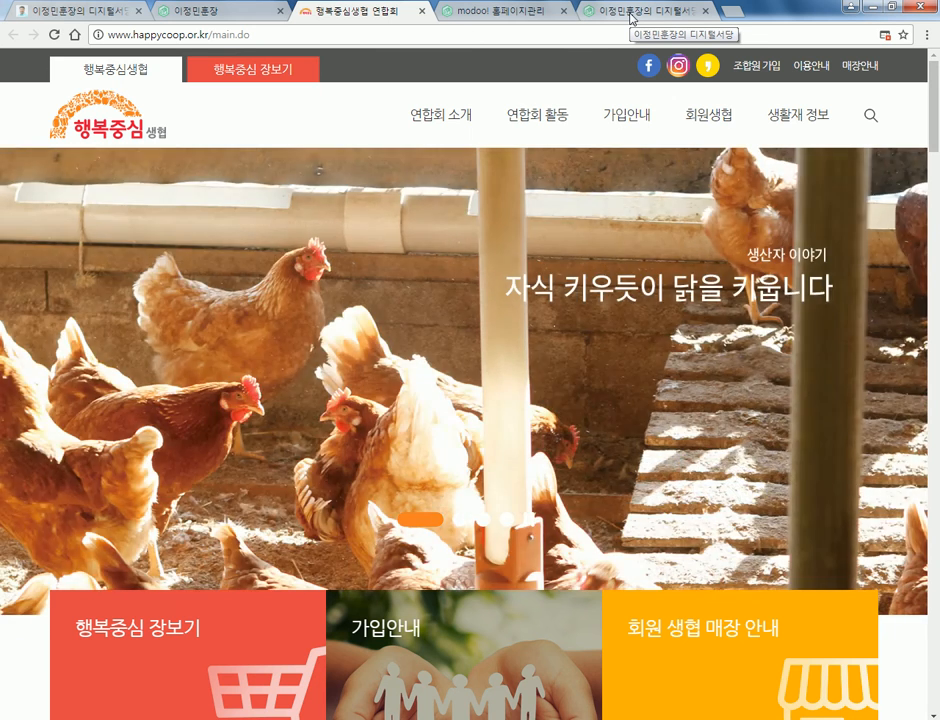
left_click(631, 14)
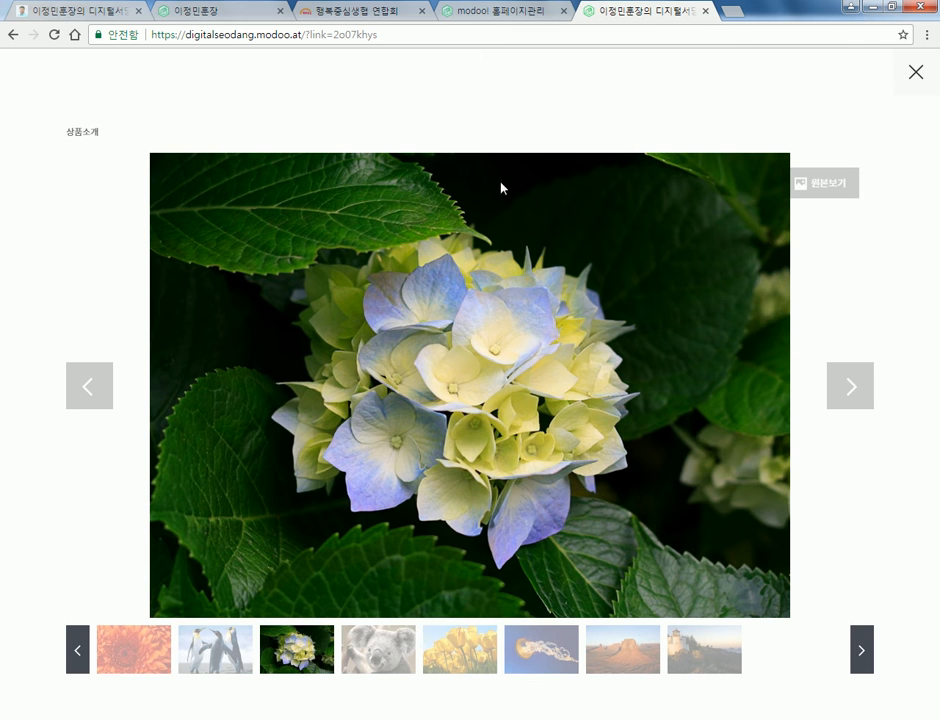
Step: Close the full-screen gallery and the 행복중심생협 연합회 tab, staying on the 이정민훈장 site
left_click(926, 74)
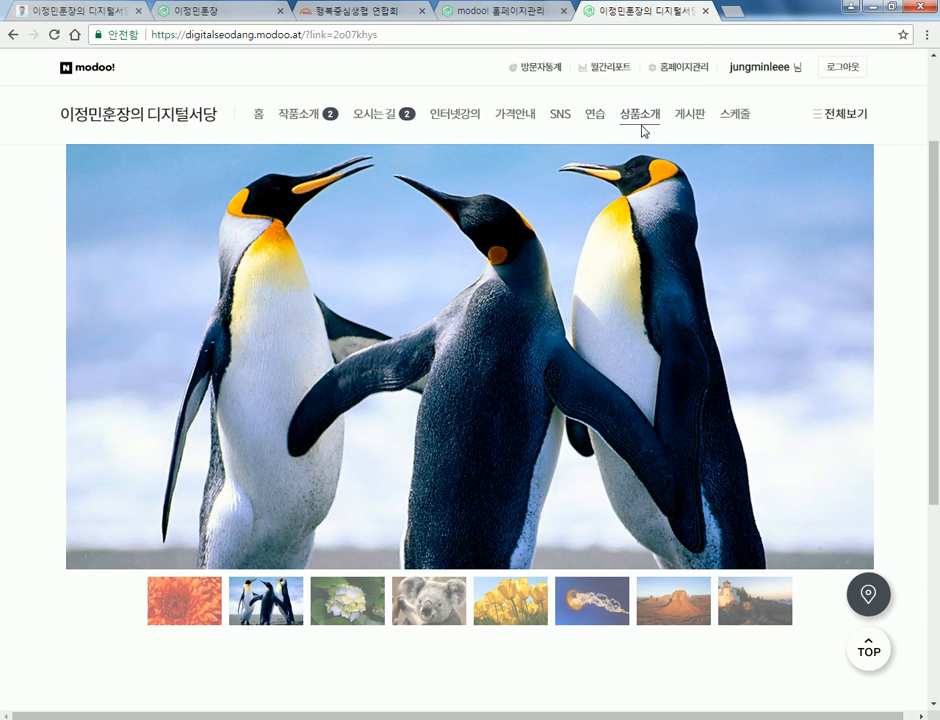
left_click(490, 14)
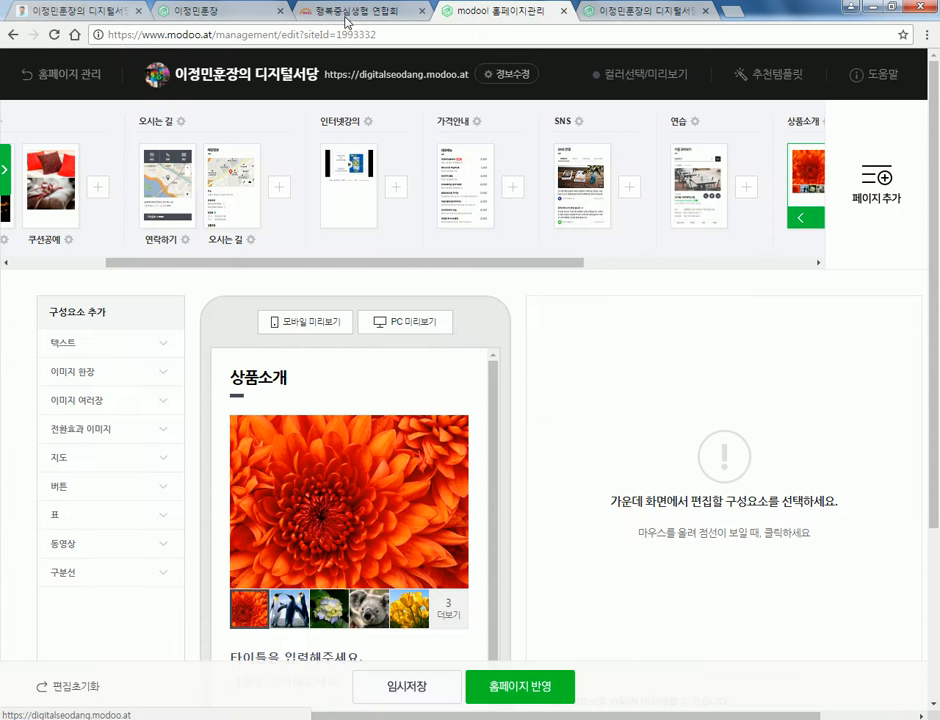
left_click(233, 14)
left_click(421, 12)
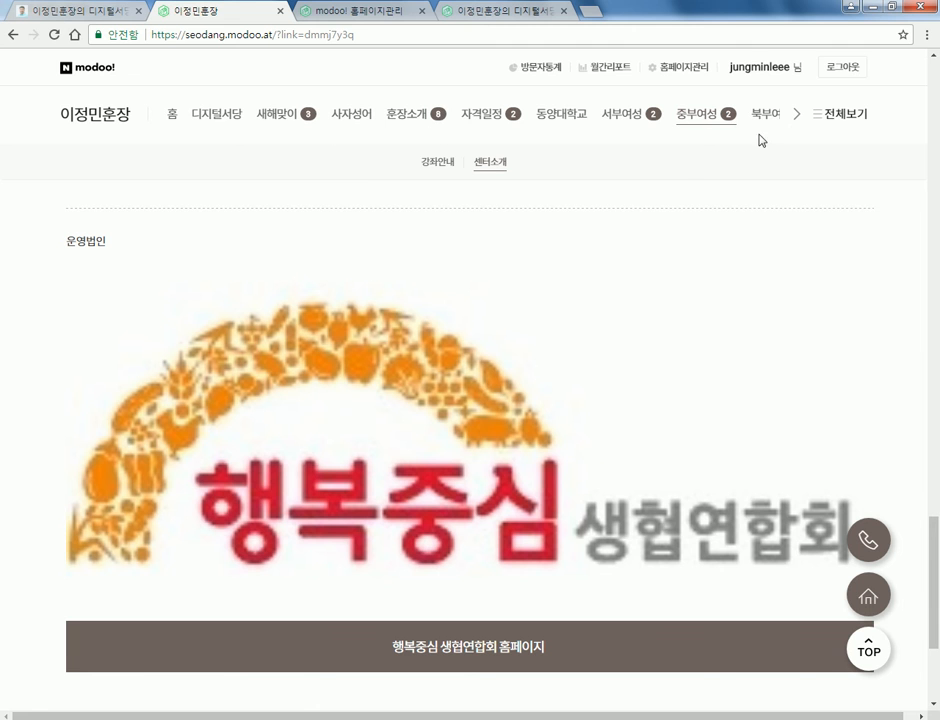
Step: Go through 서부여성 and 중부여성 to the 센터소개 page and follow its Facebook link
left_click(623, 120)
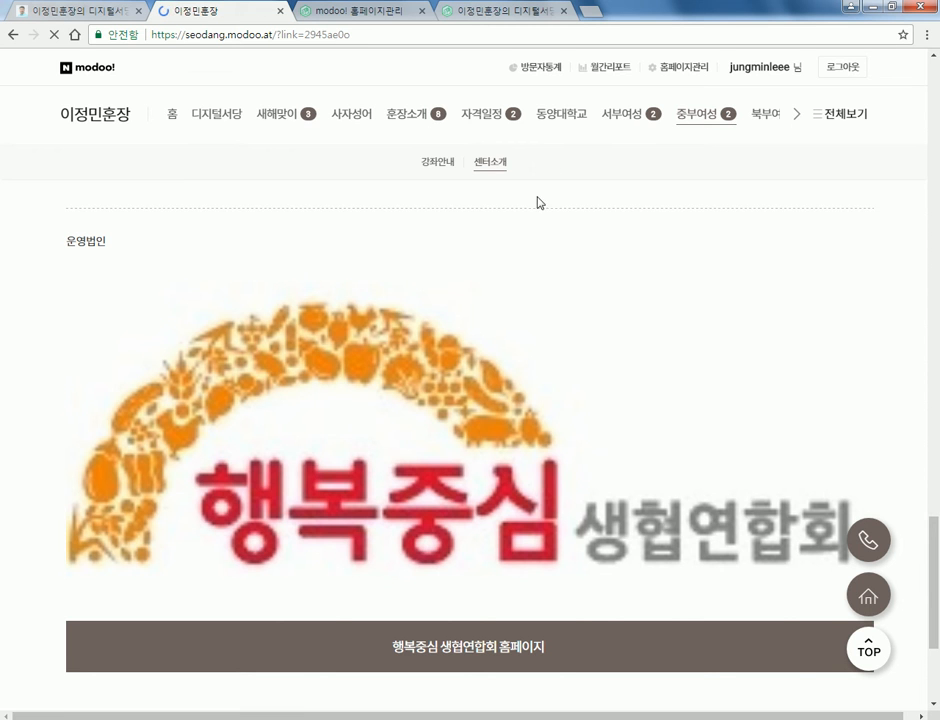
scroll(581, 357, "down", 3)
left_click(669, 134)
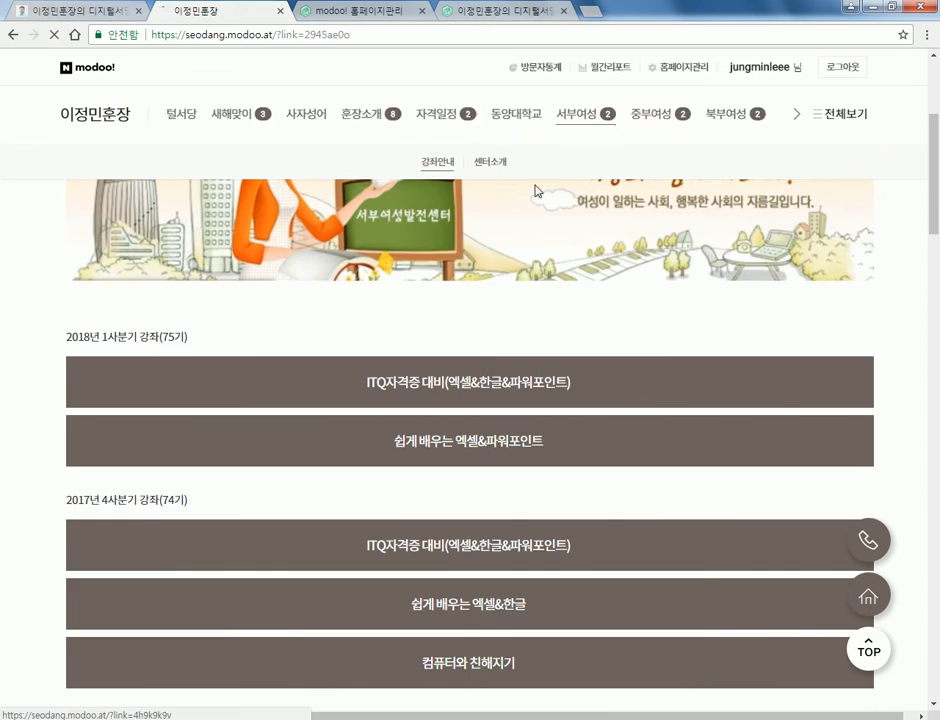
scroll(480, 385, "down", 3)
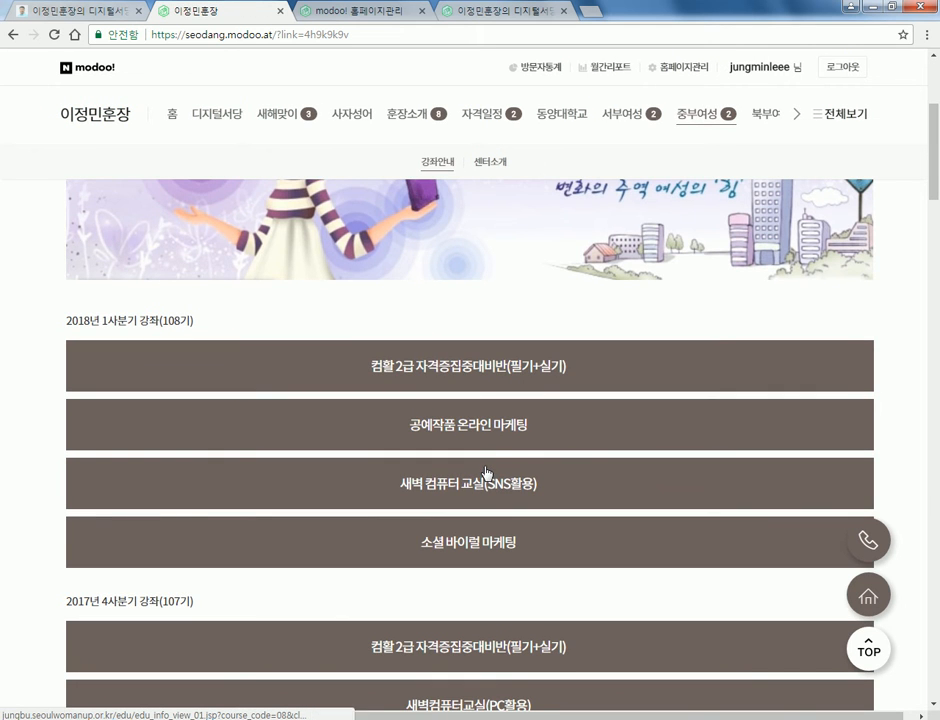
scroll(487, 468, "up", 3)
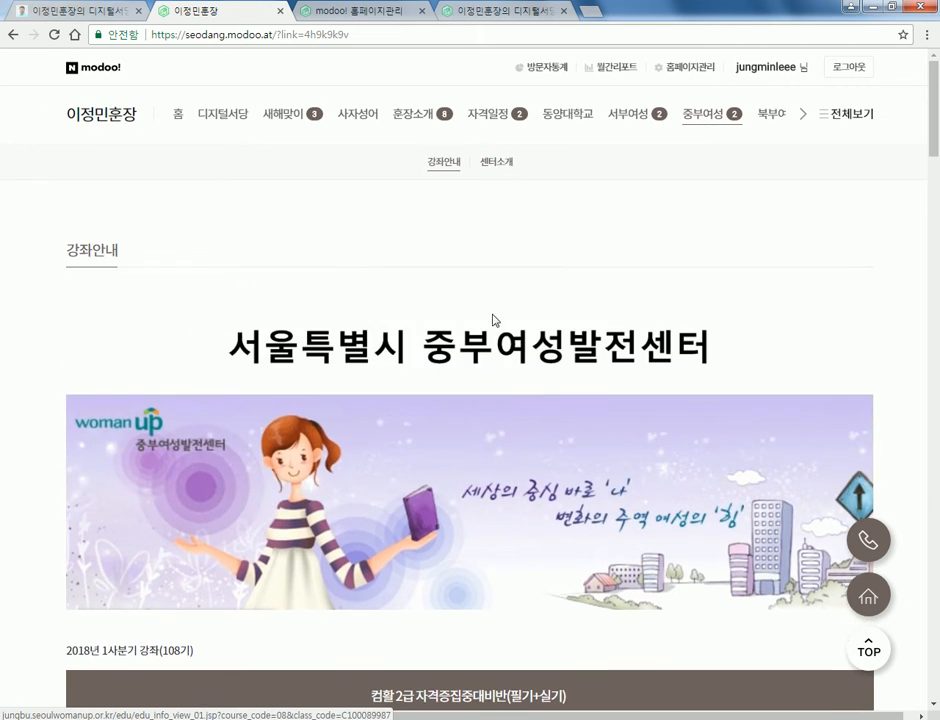
left_click(508, 168)
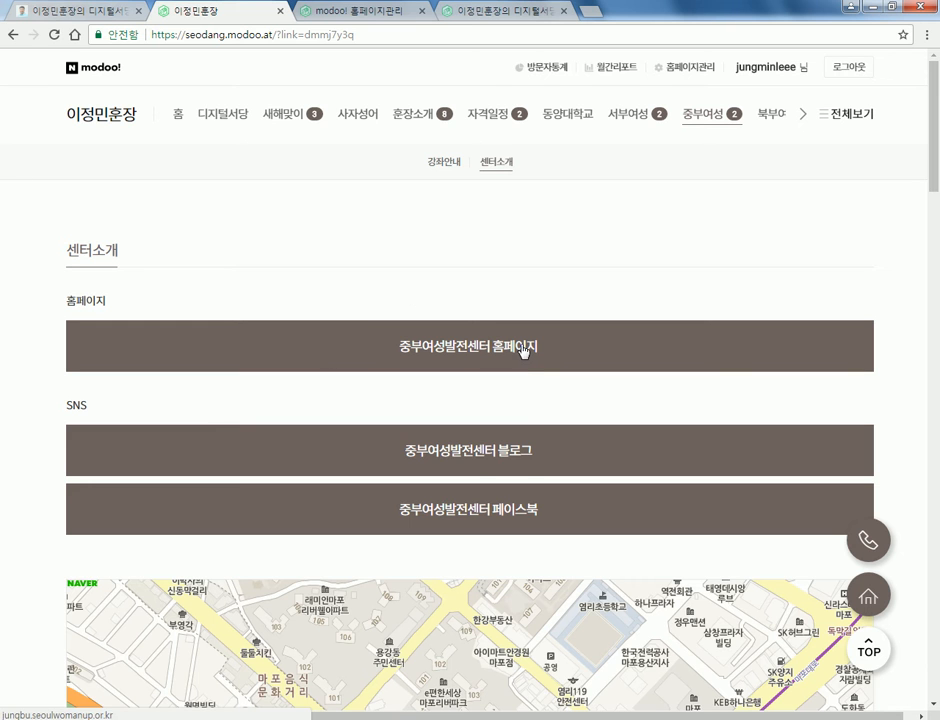
left_click(481, 517)
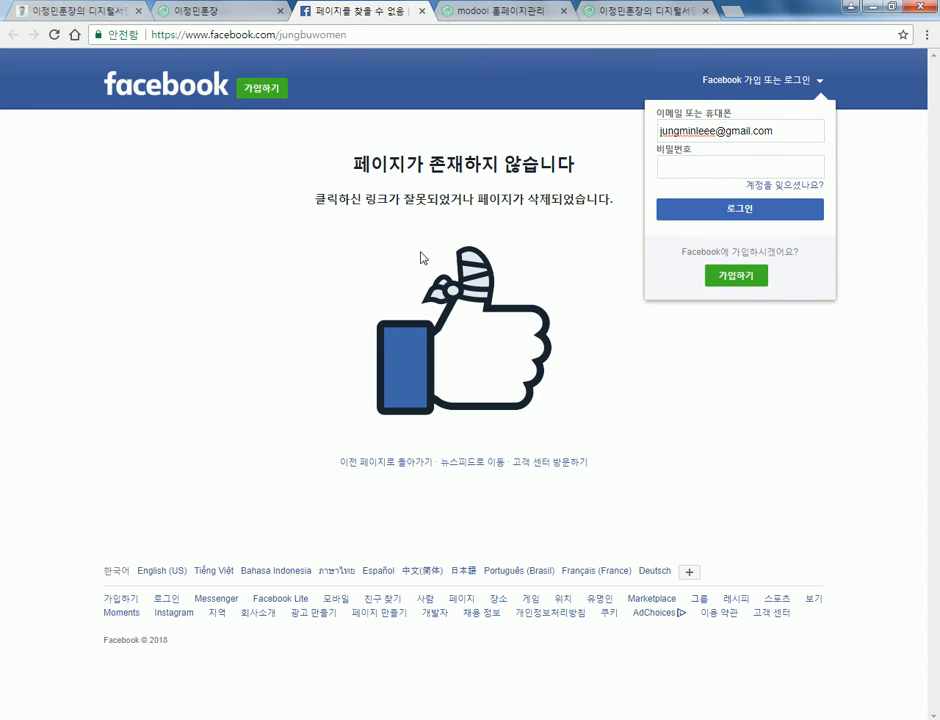
Step: Close the broken Facebook tab and open the 중부여성발전센터 Naver blog
left_click(421, 12)
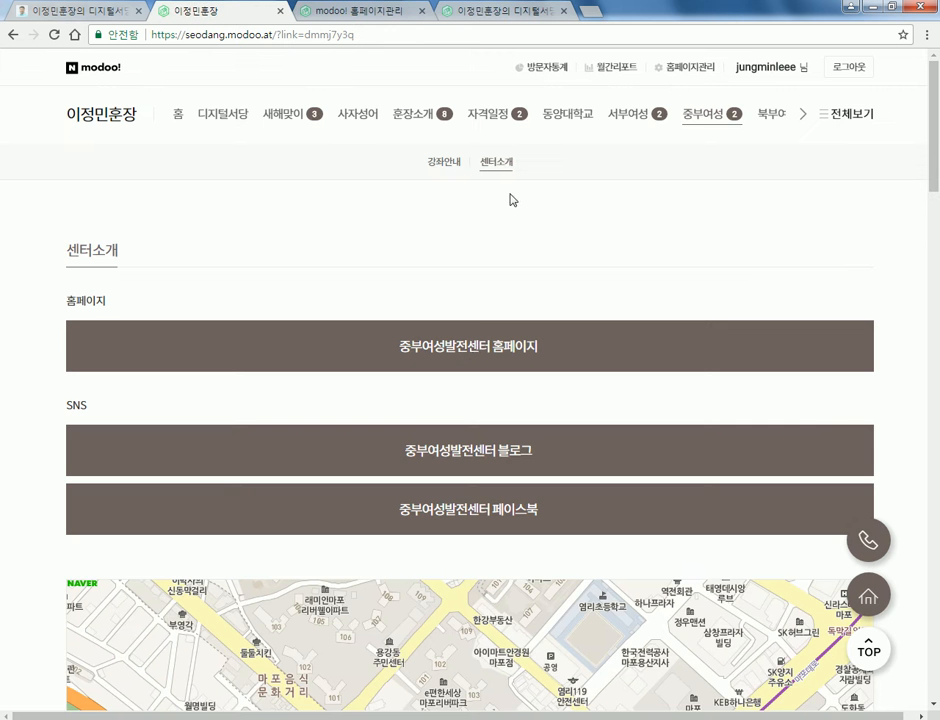
left_click(488, 458)
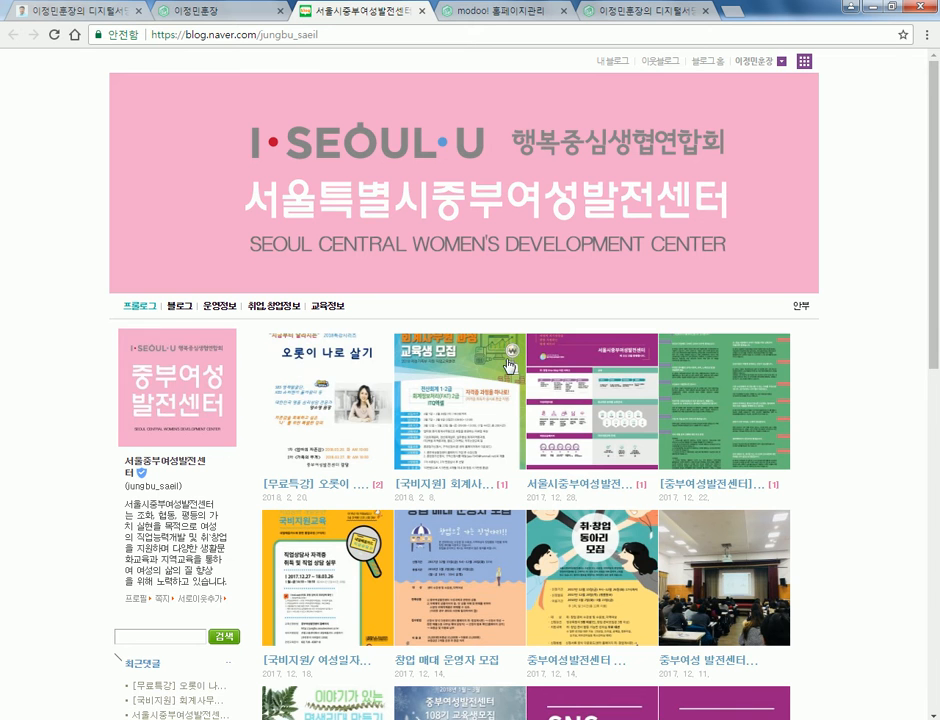
scroll(870, 462, "down", 3)
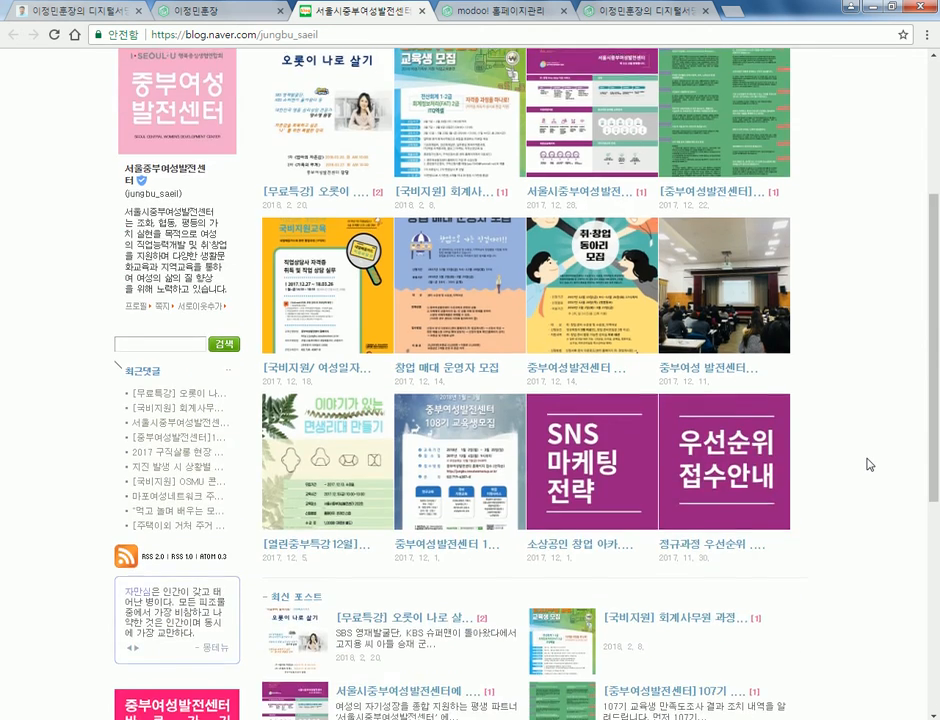
scroll(870, 464, "up", 3)
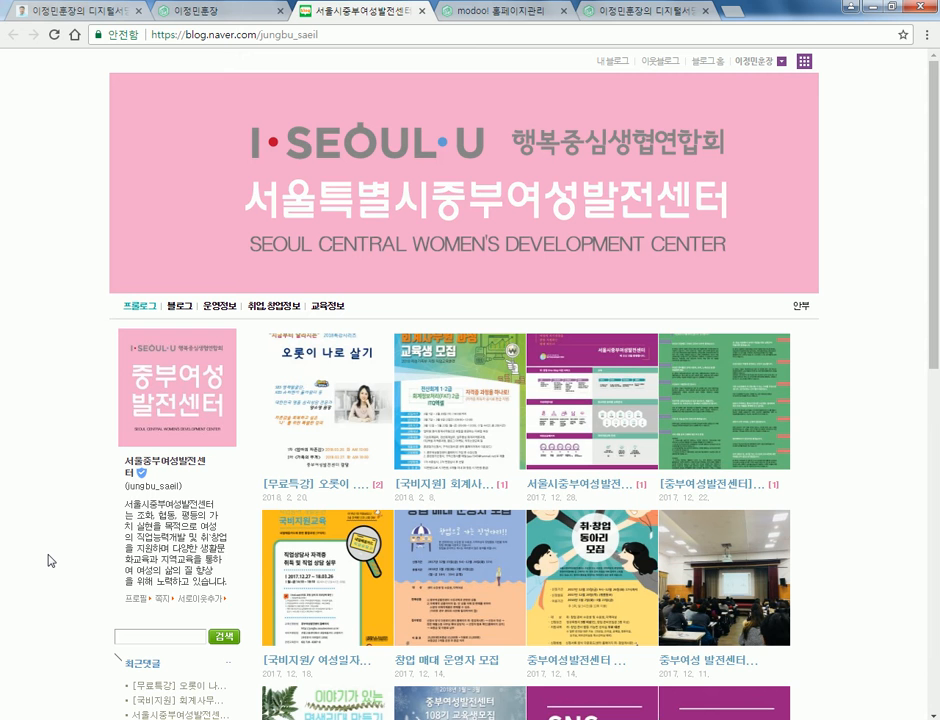
Step: Scroll through the jungbu_saeil blog's post gallery and 최신 포스트 list, then close the blog tab
scroll(49, 561, "down", 2)
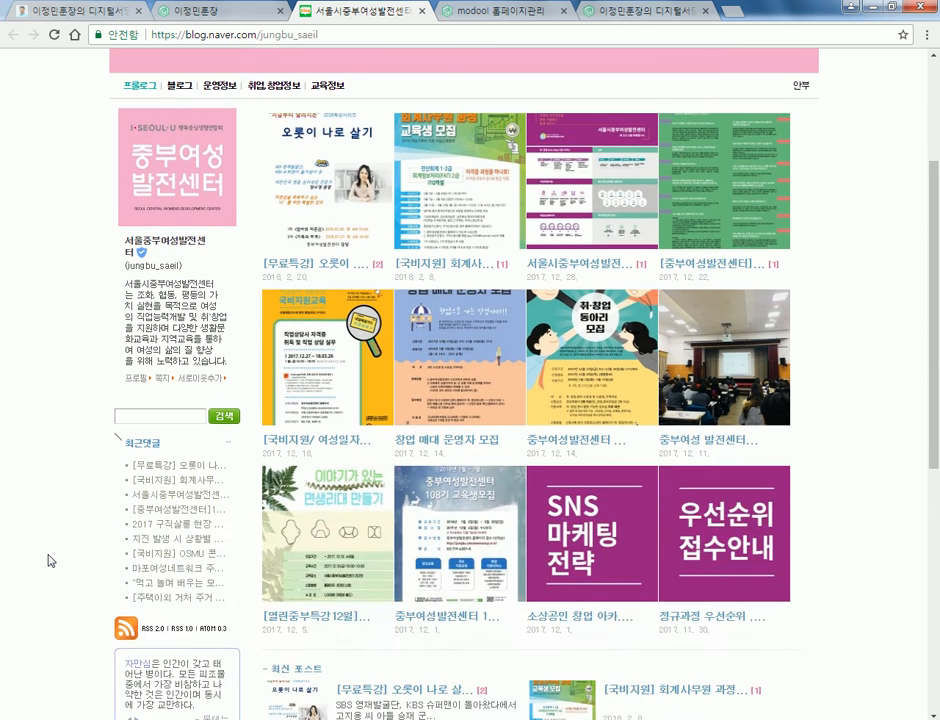
scroll(49, 561, "down", 2)
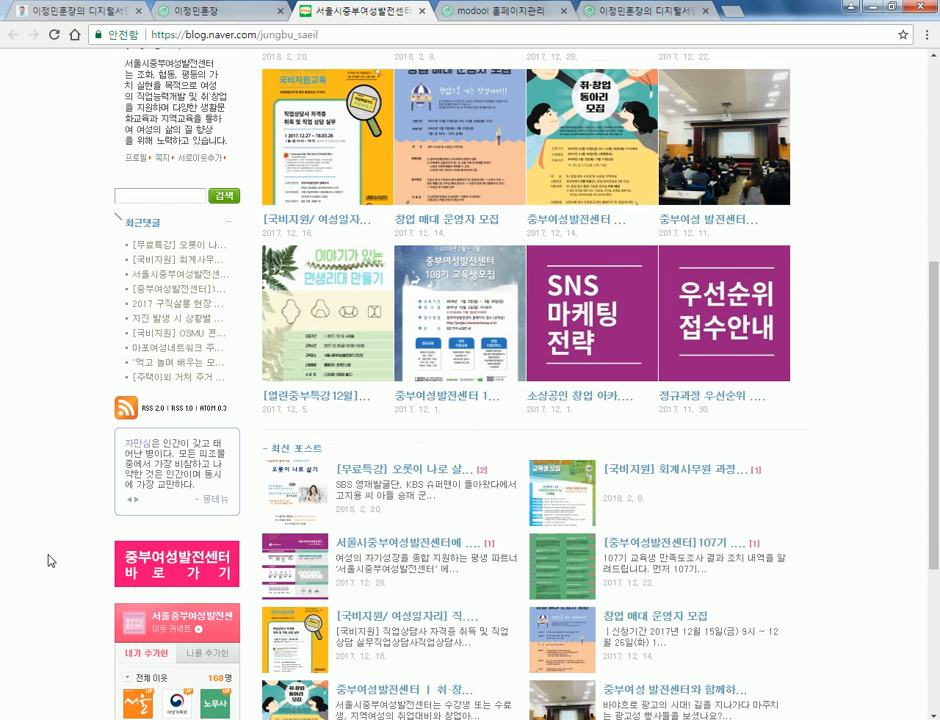
scroll(49, 561, "up", 4)
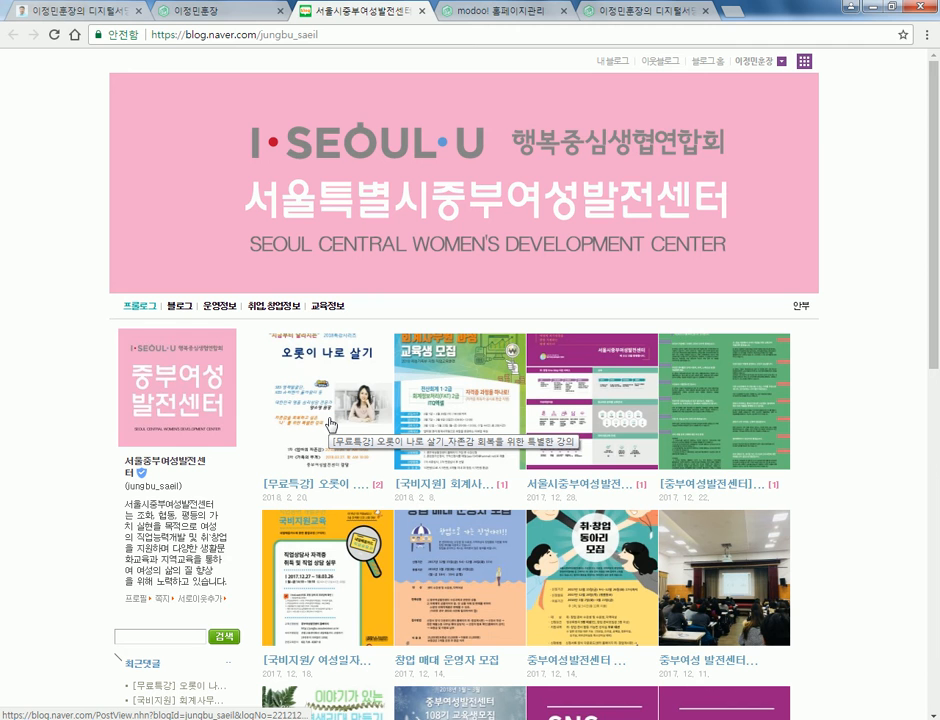
scroll(333, 424, "down", 3)
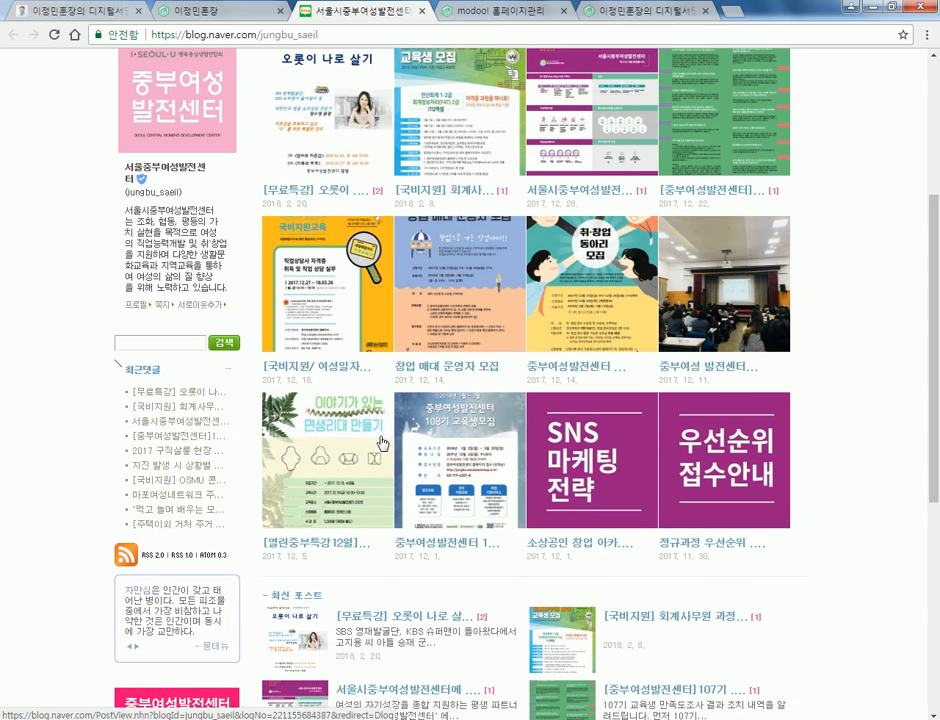
scroll(311, 417, "down", 3)
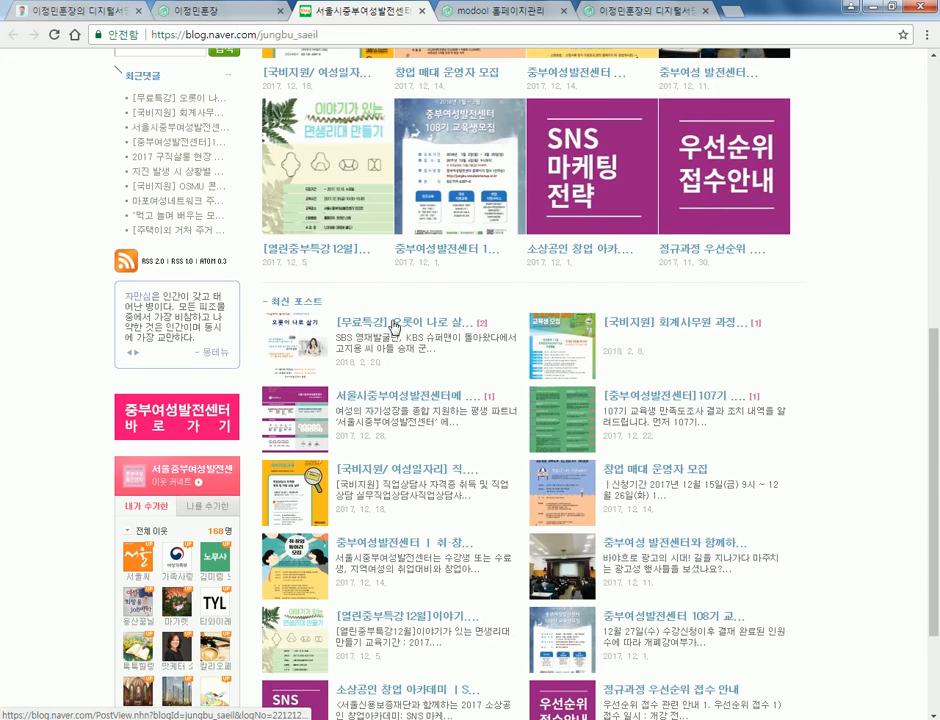
scroll(482, 352, "down", 2)
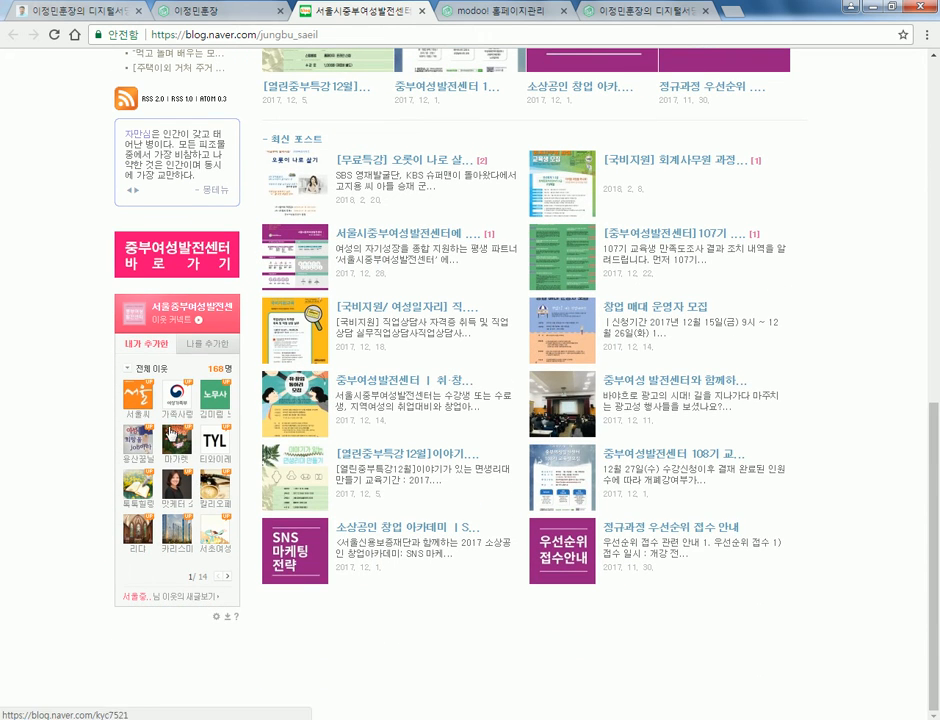
scroll(62, 398, "up", 2)
scroll(62, 398, "up", 2)
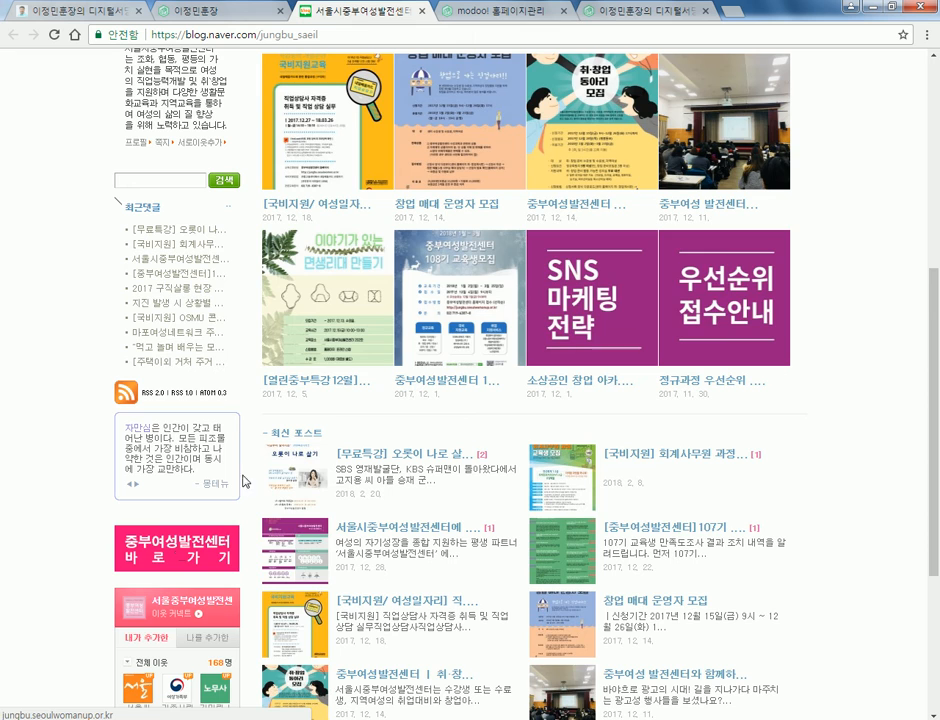
scroll(47, 468, "up", 5)
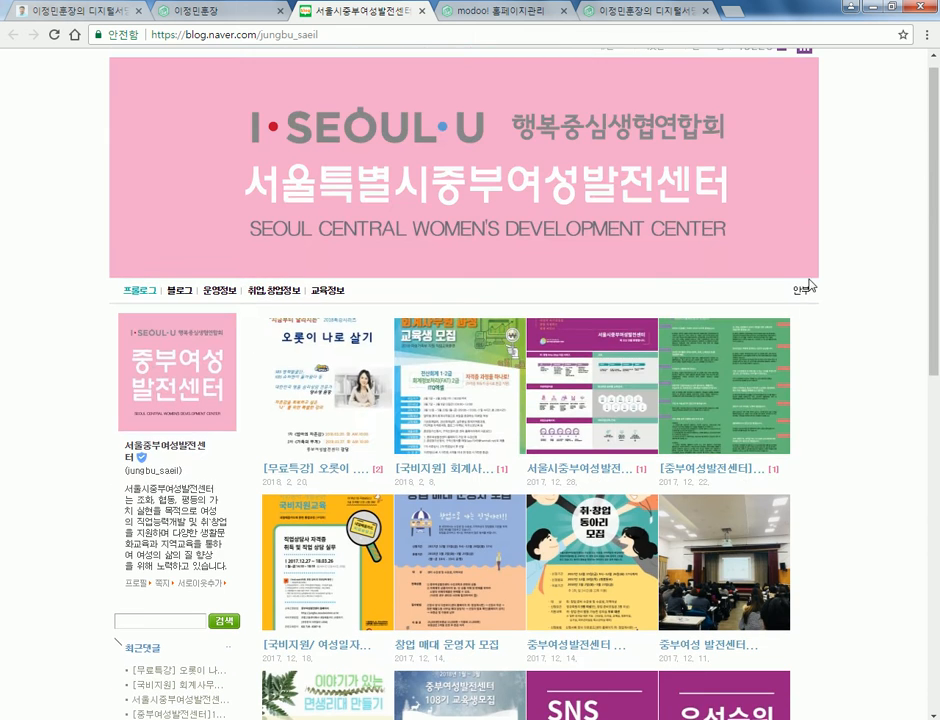
left_click(423, 11)
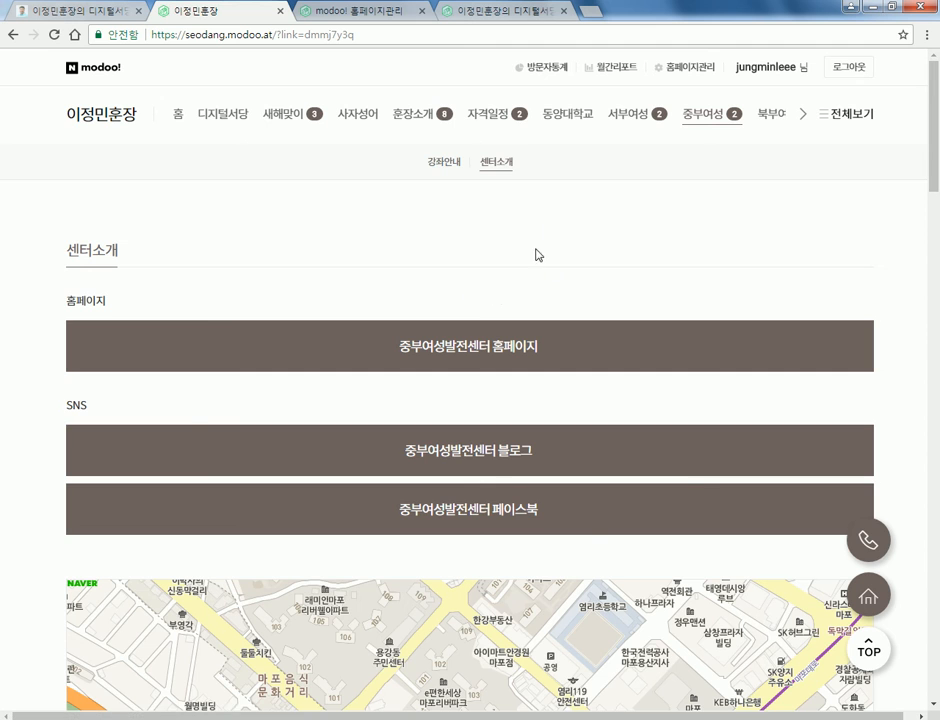
Step: Glance at the 이정민훈장 site once more, then close it to return to the modoo! editor
left_click(502, 15)
scroll(671, 449, "down", 3)
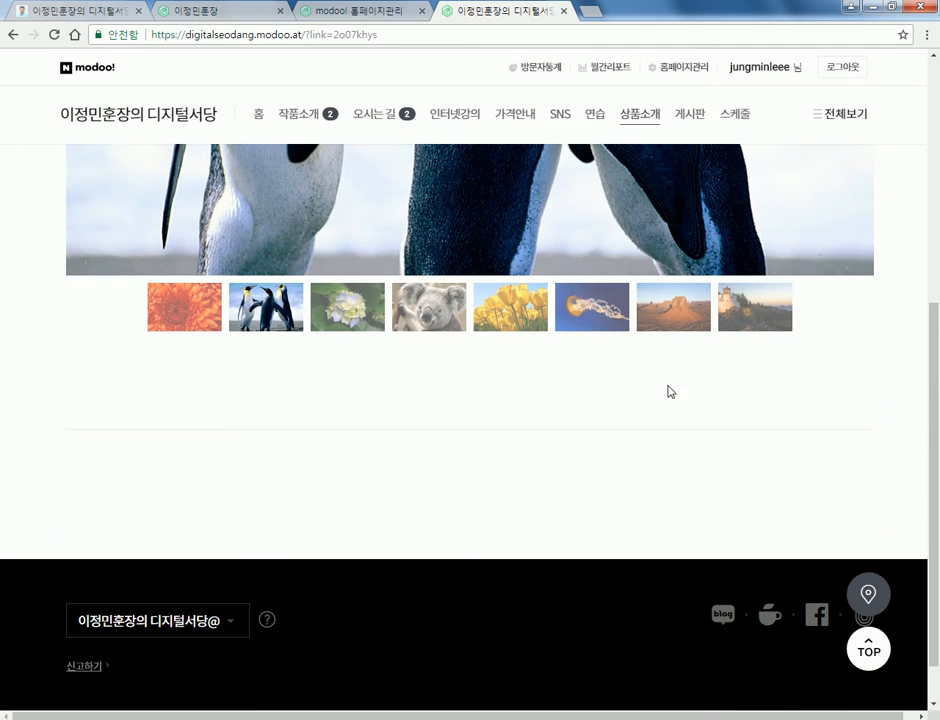
left_click(518, 120)
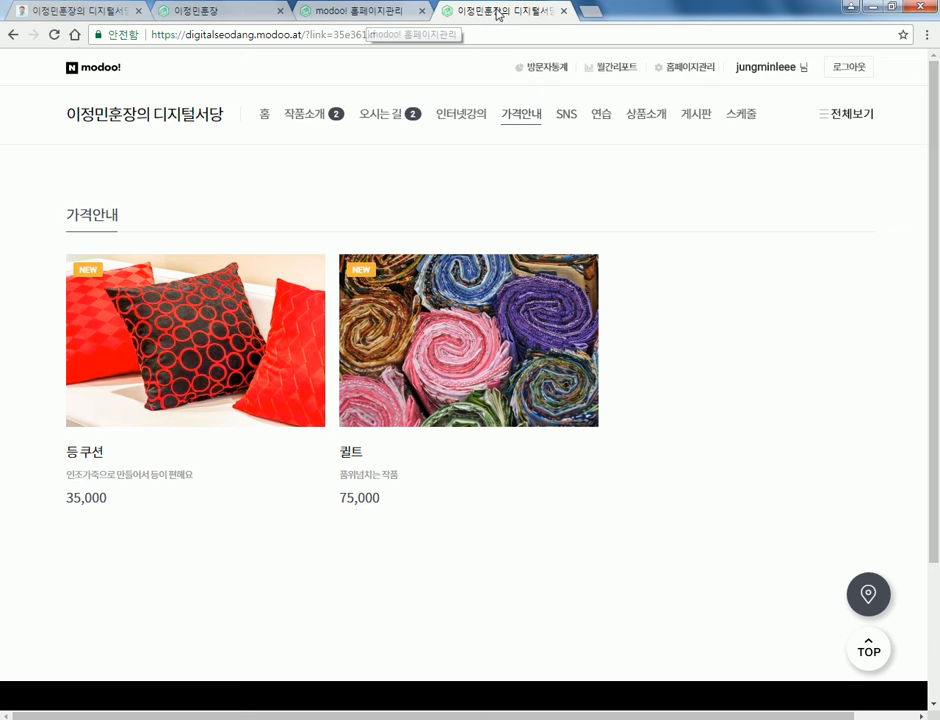
left_click(564, 11)
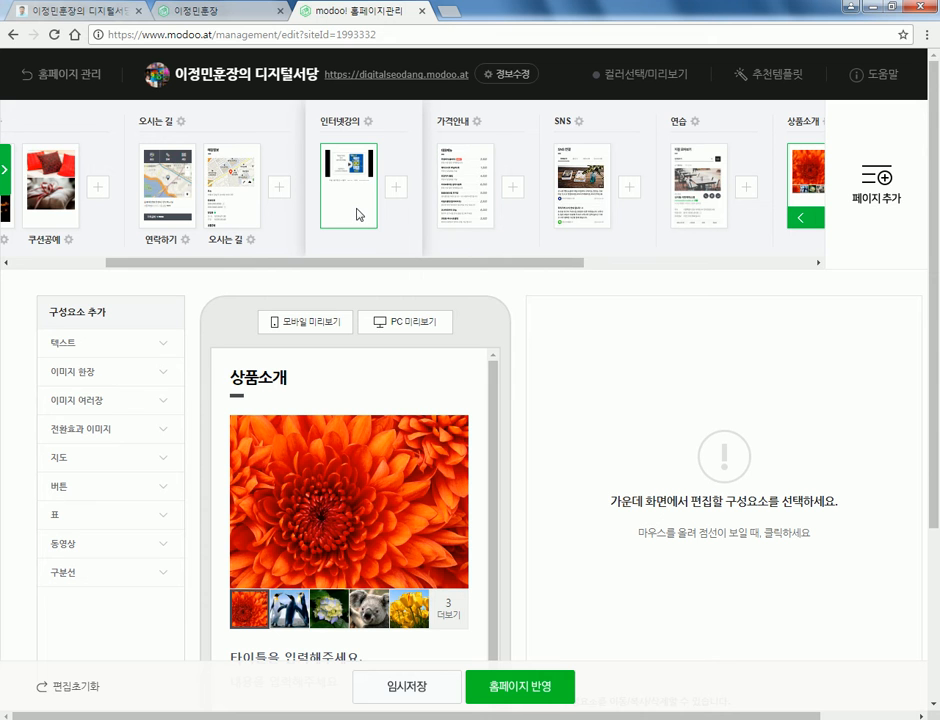
Step: Open the 쿠션공예 page for editing, then add and remove a three-square-button row
left_click_drag(560, 262, 738, 262)
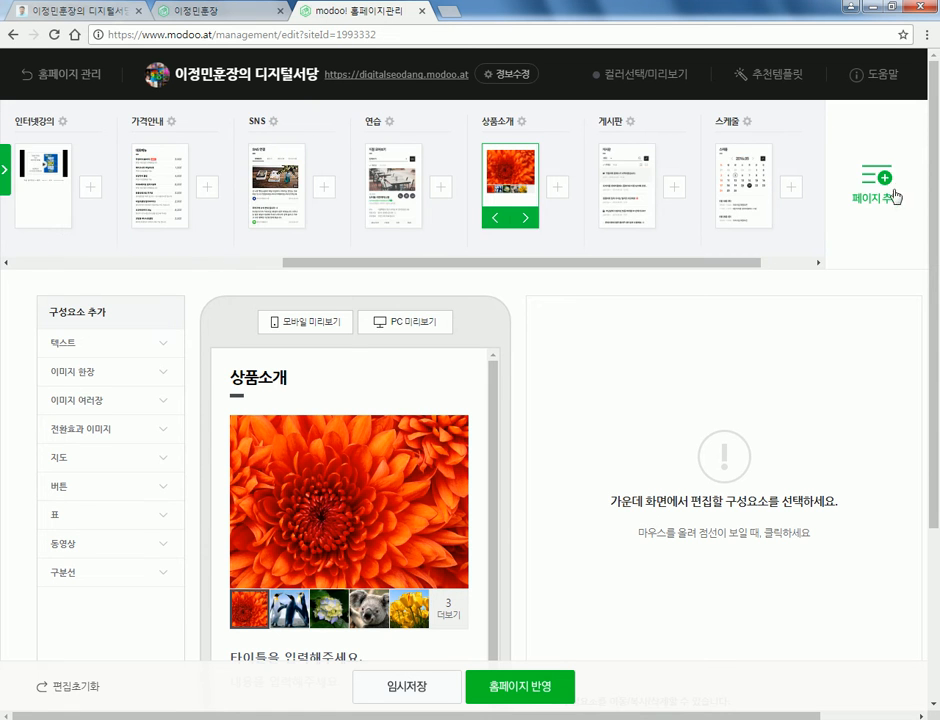
left_click_drag(336, 265, 99, 264)
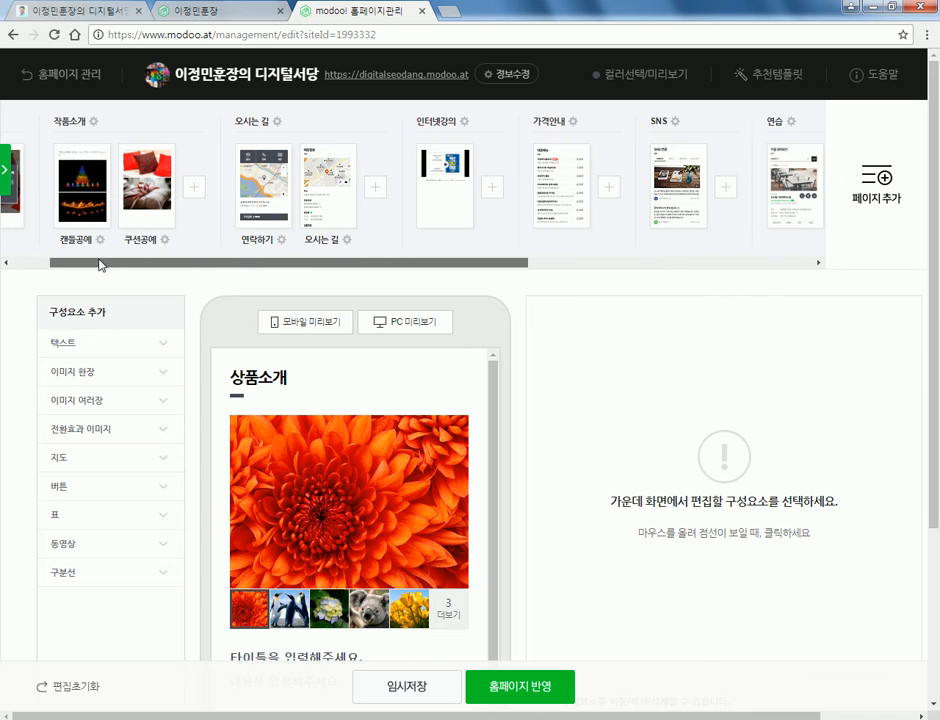
left_click(159, 211)
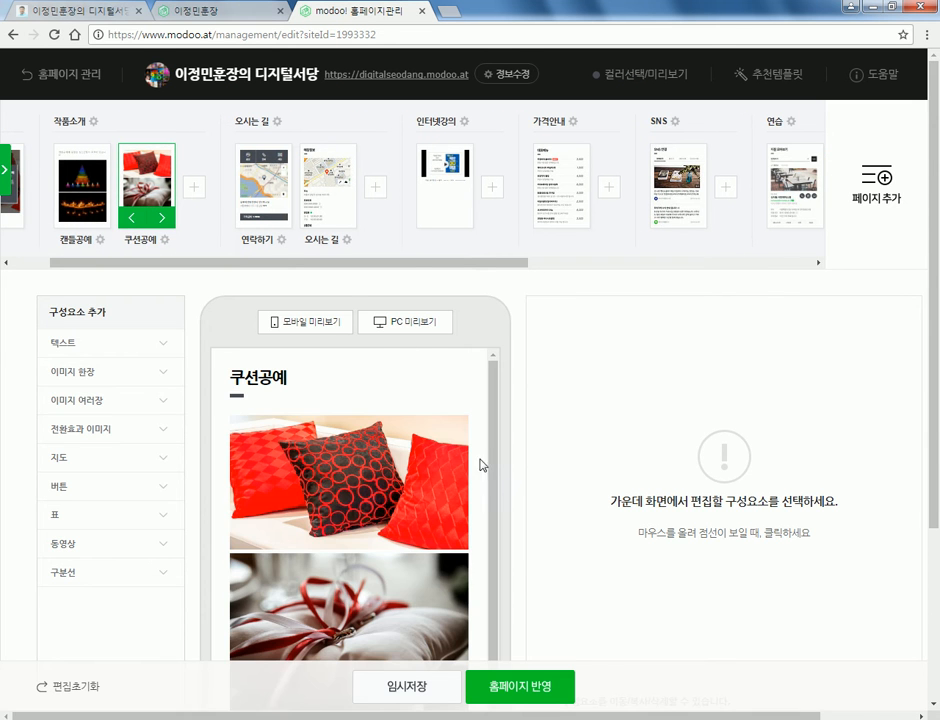
scroll(488, 446, "down", 2)
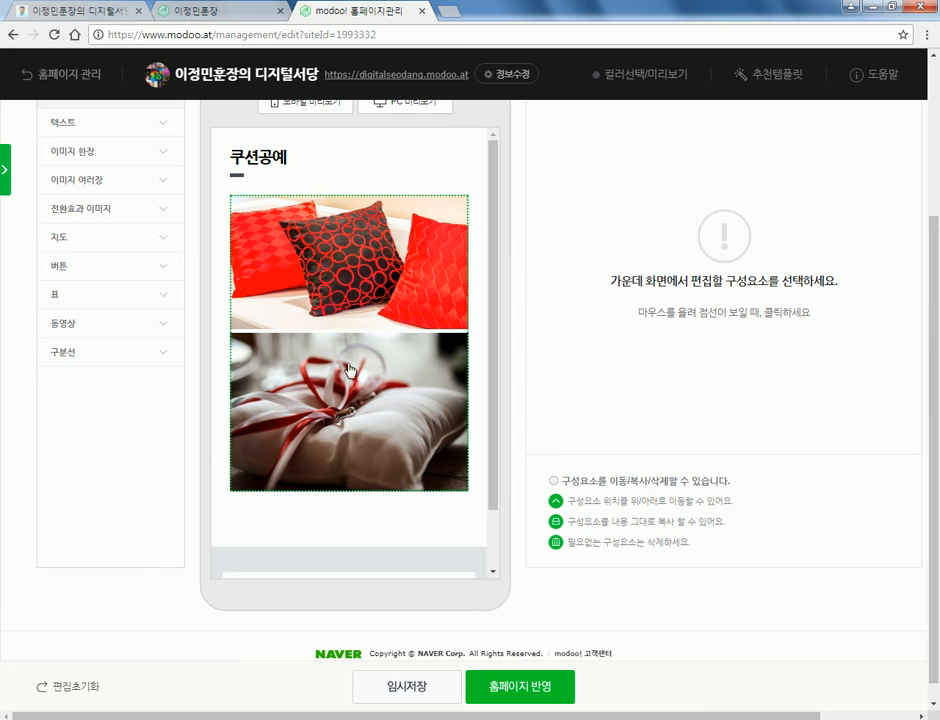
left_click(63, 268)
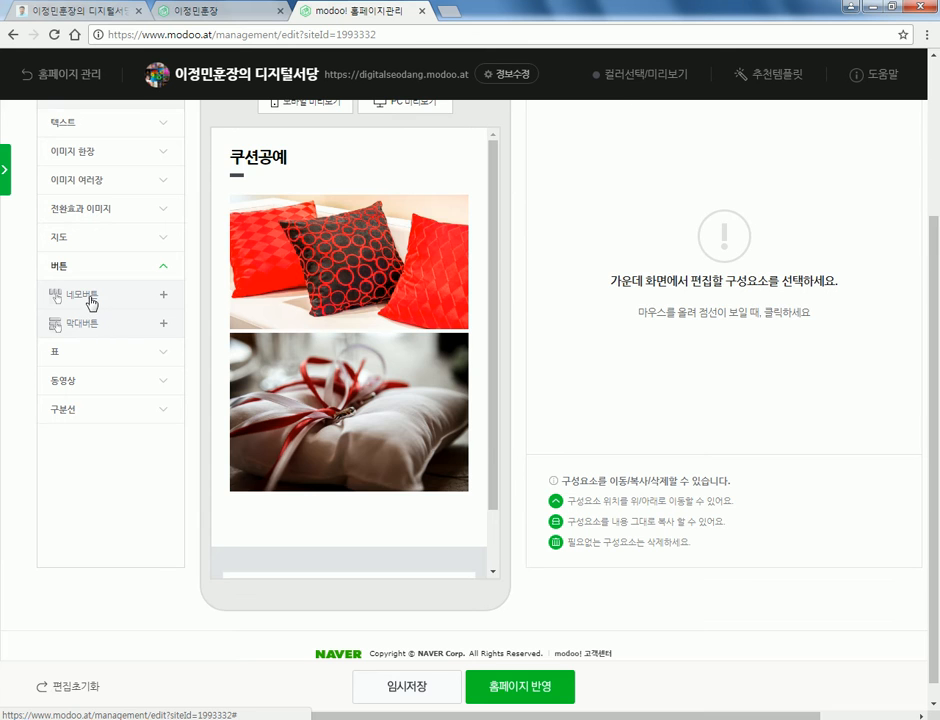
left_click(90, 297)
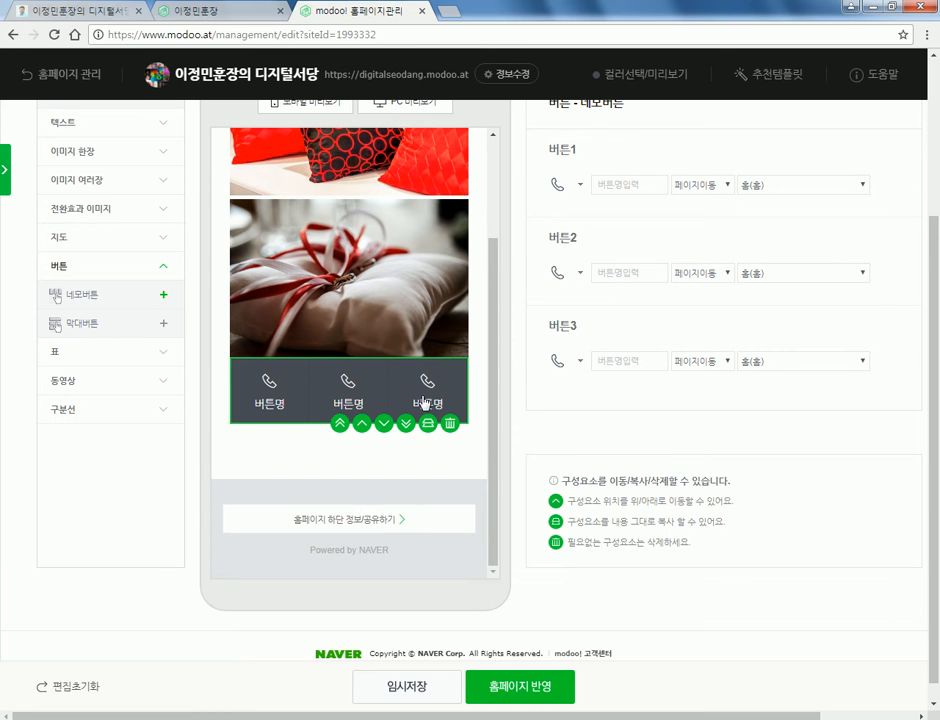
left_click(450, 423)
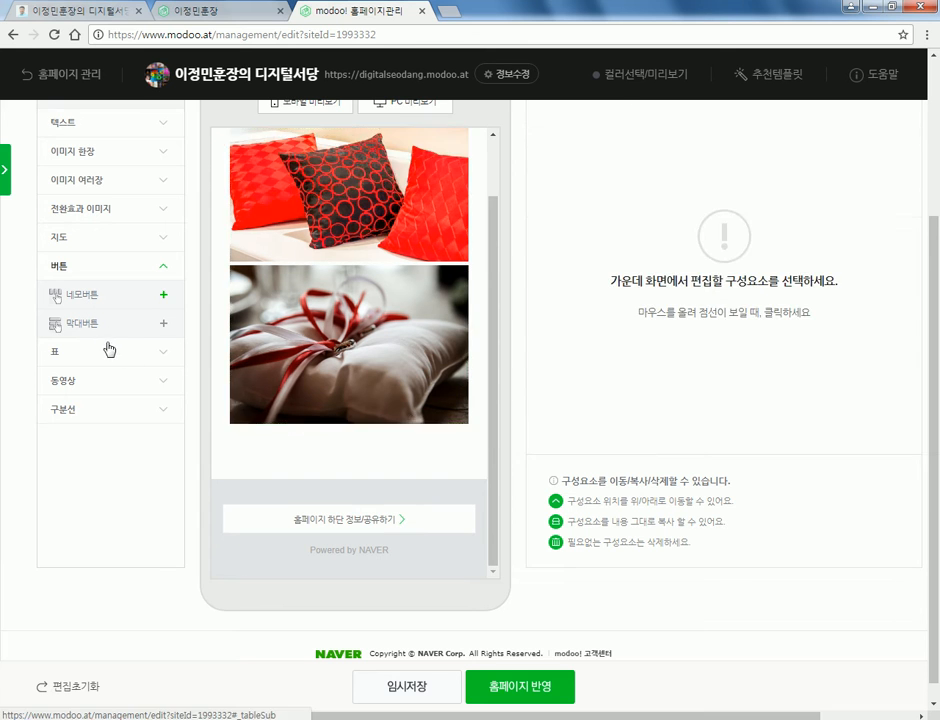
Step: Add two bar buttons below the images, labelled 블로그 가기 and 쇼핑몰 가기
left_click(90, 326)
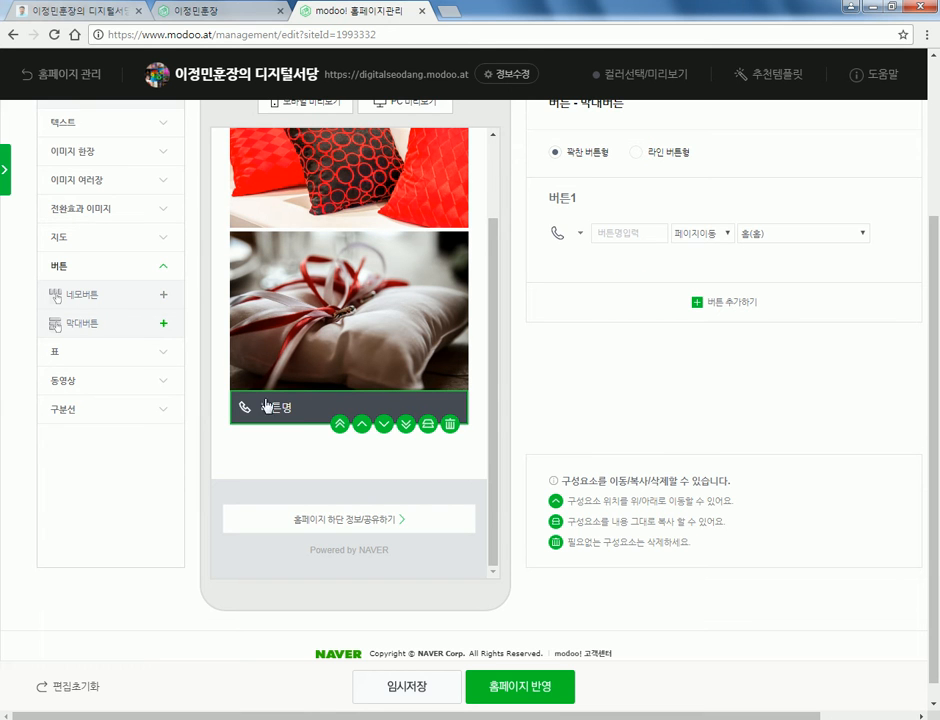
left_click(73, 327)
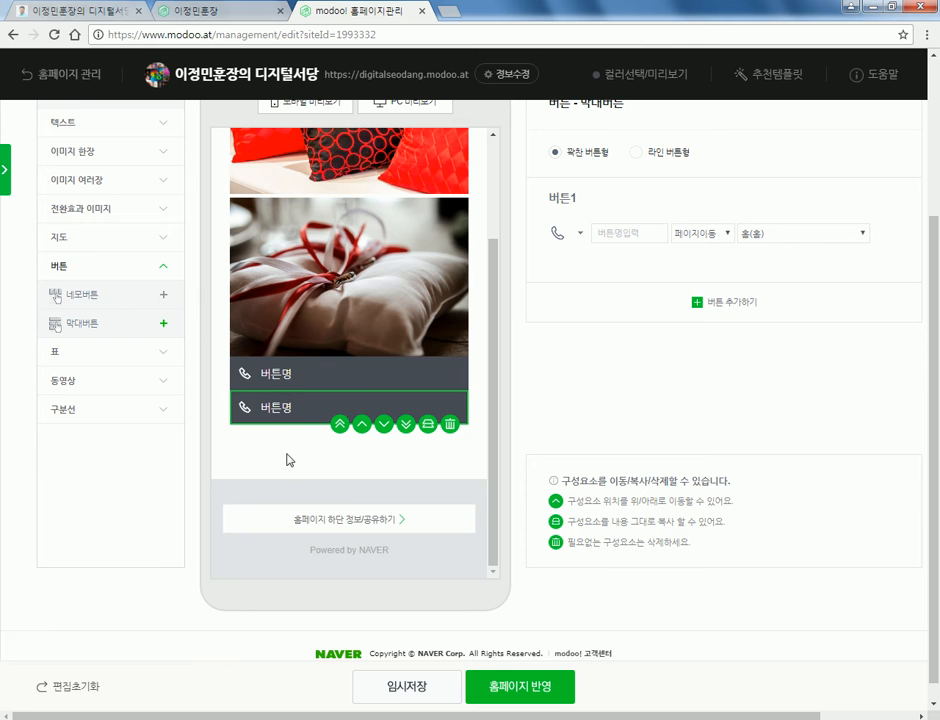
left_click(340, 380)
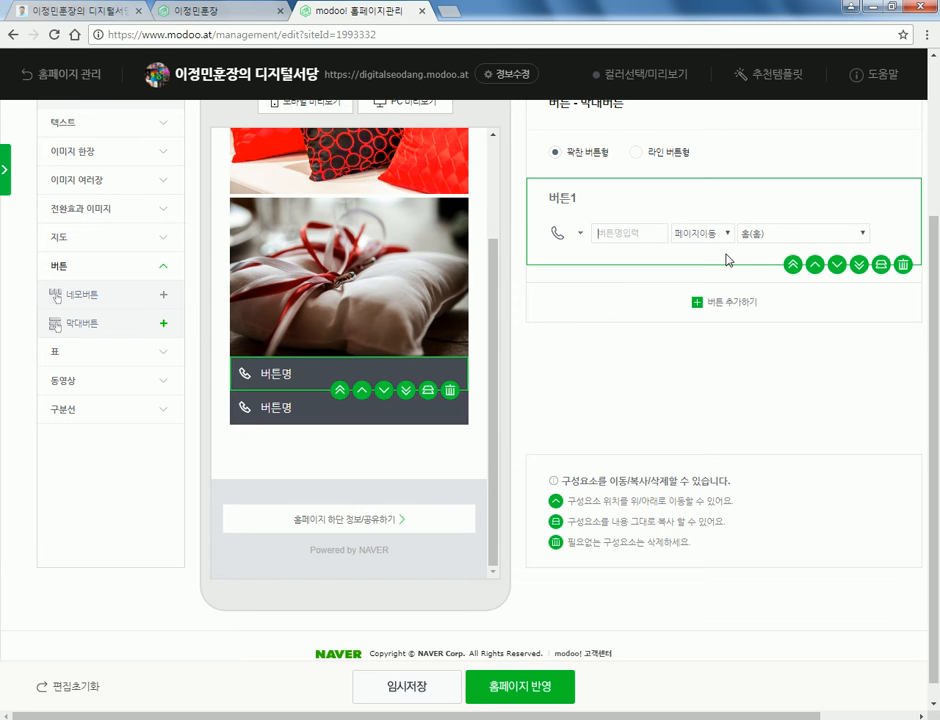
type("블로그 가기")
left_click(269, 409)
type("쇼핑ㅁ")
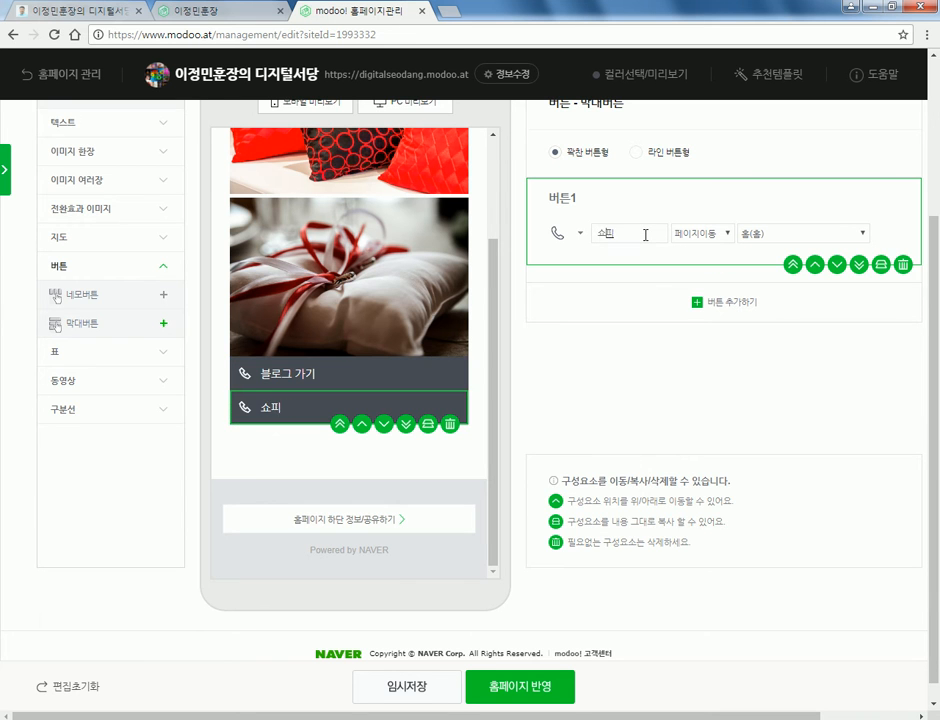
type("ㅗㄹ ㄱㅏ기")
Step: Replace the 블로그 가기 button's phone icon with the blog icon
left_click(558, 234)
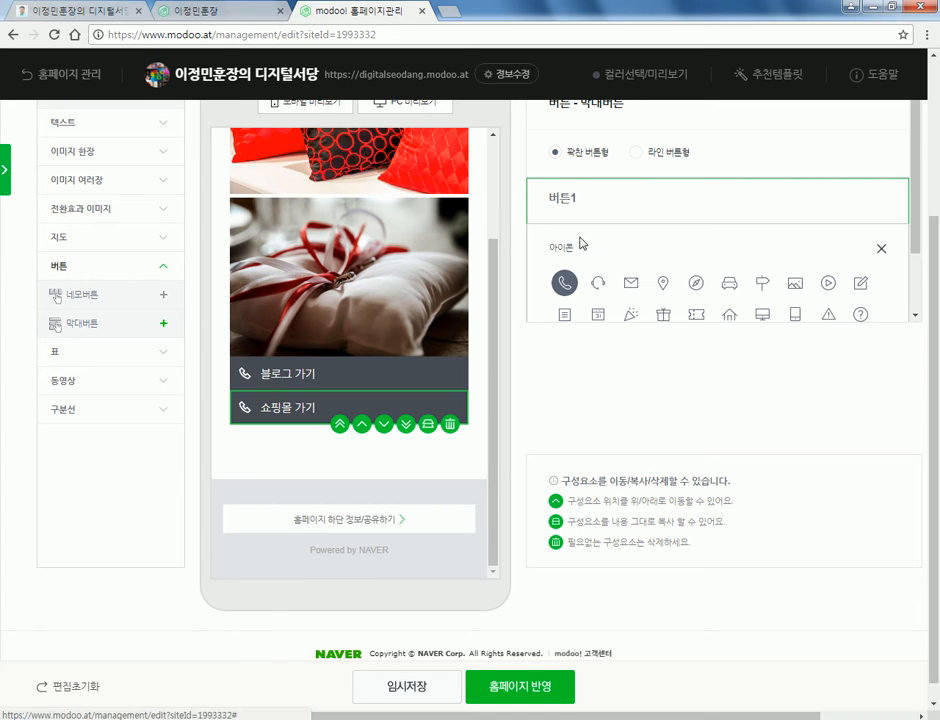
left_click_drag(917, 260, 914, 300)
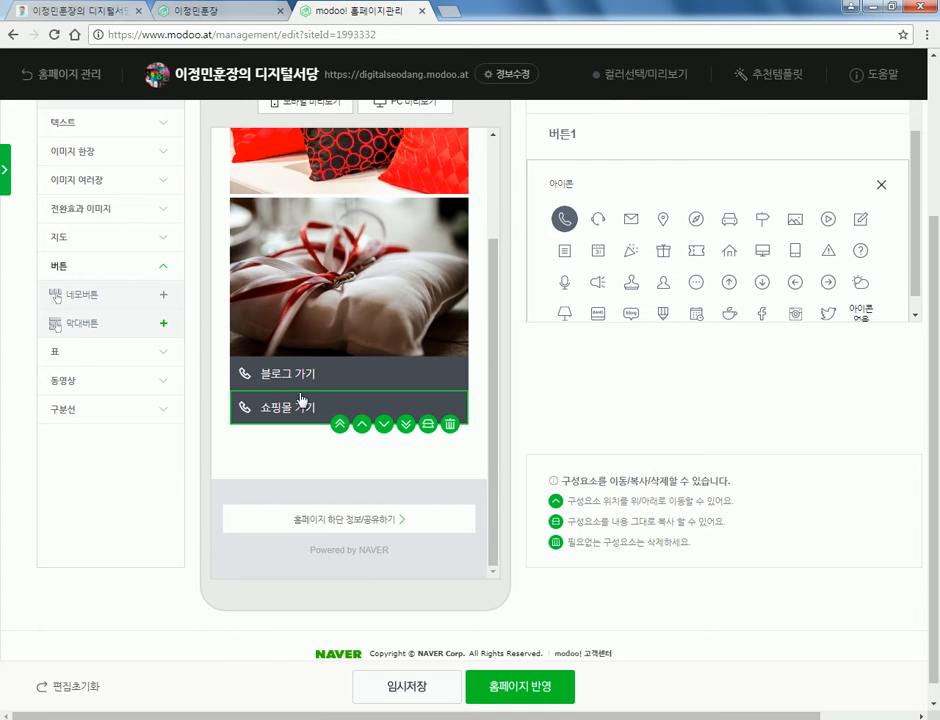
left_click(295, 384)
left_click(580, 238)
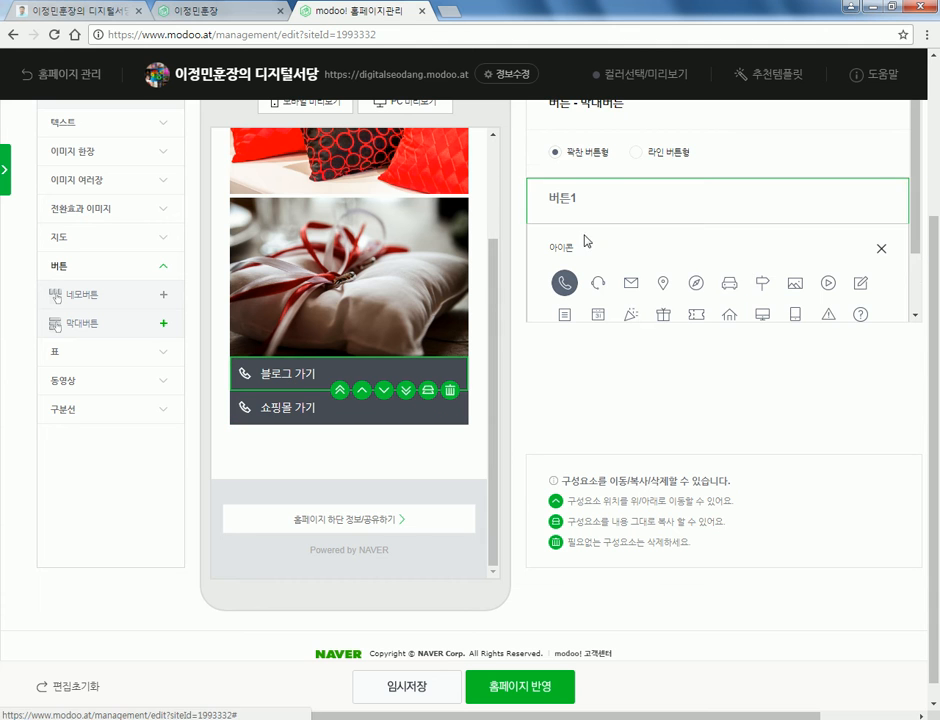
left_click_drag(923, 268, 919, 321)
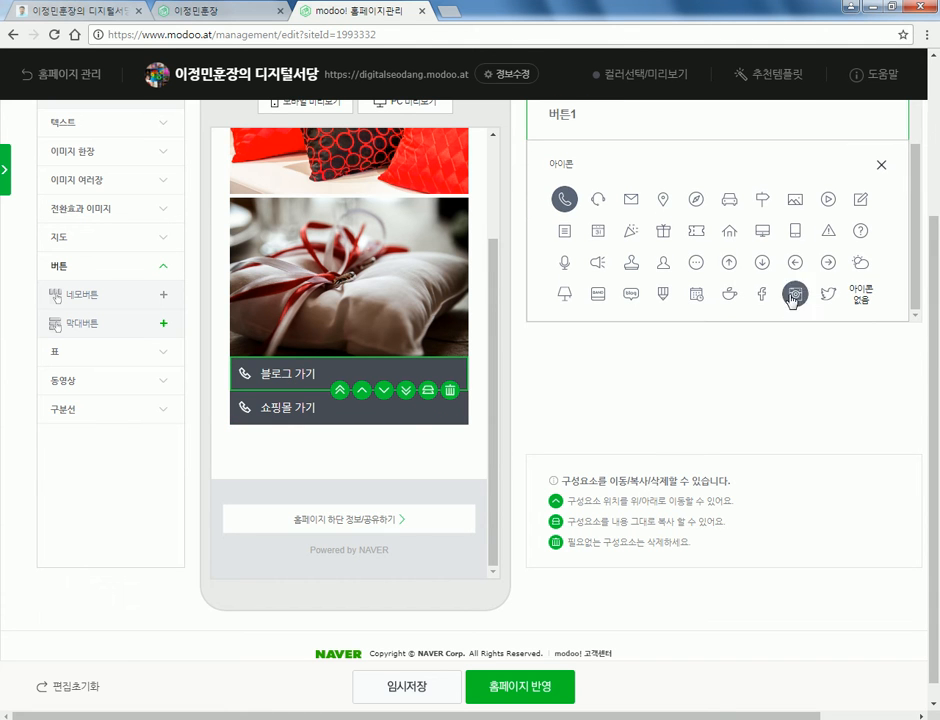
left_click(630, 294)
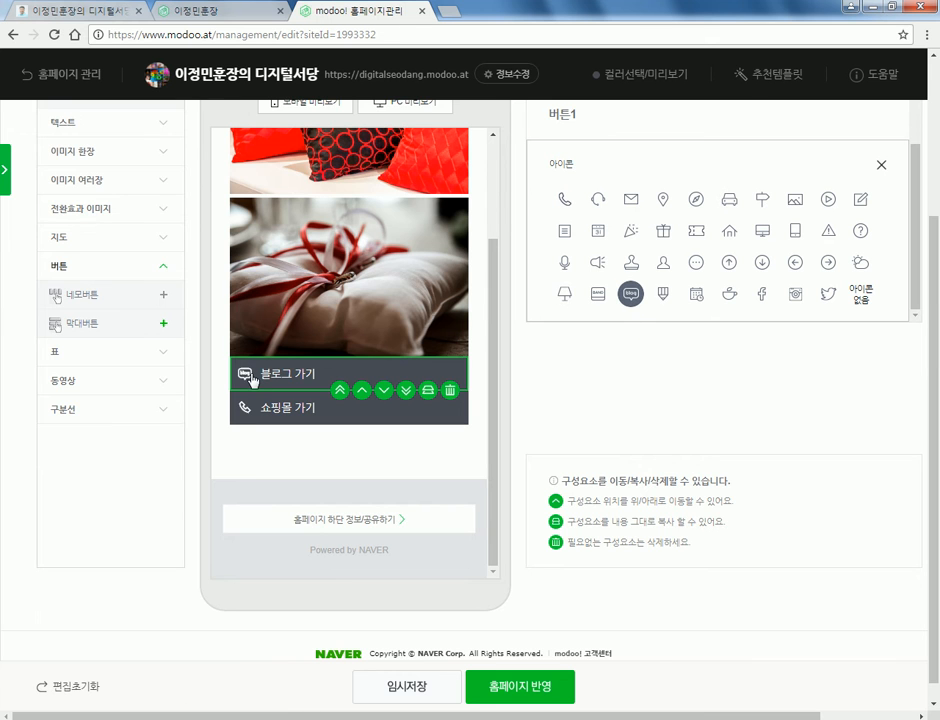
Step: Select the 쇼핑몰 가기 button and bring up its icon choices
left_click(247, 409)
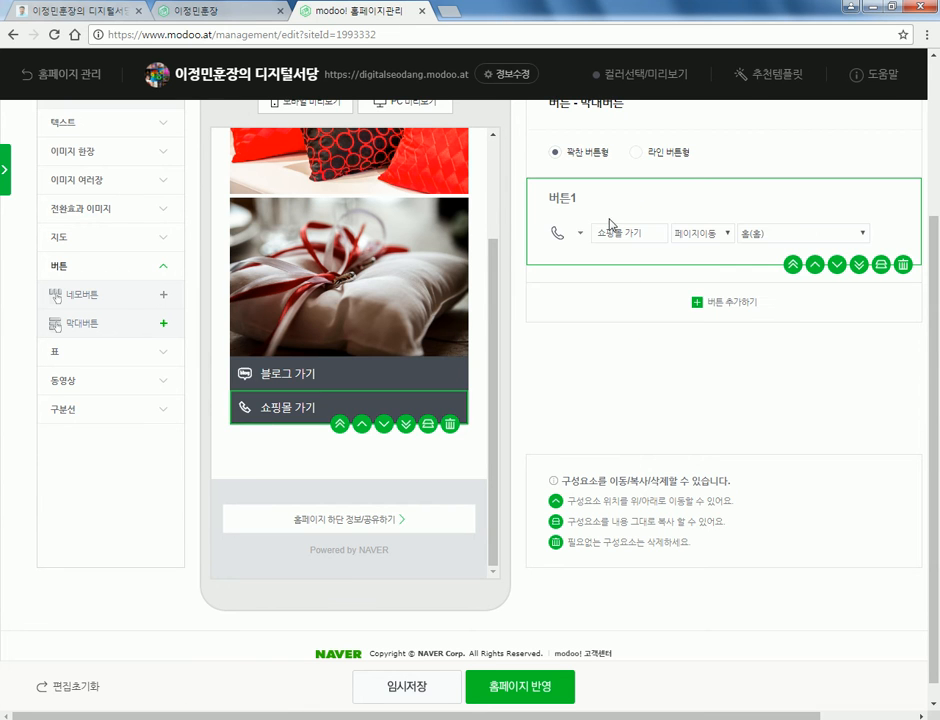
left_click(560, 233)
scroll(915, 280, "down", 1)
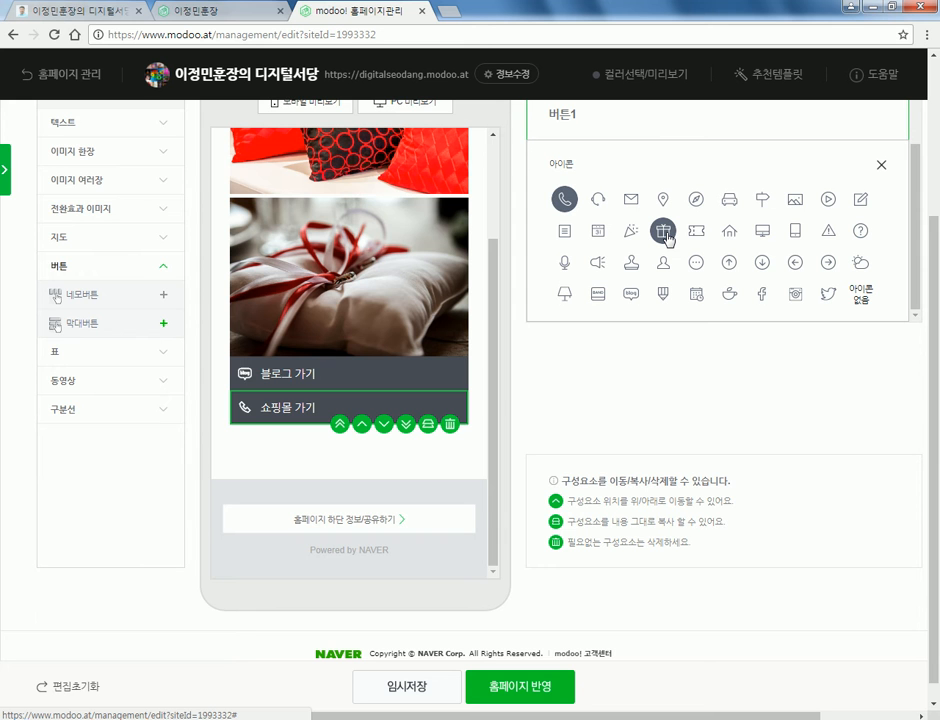
Step: Check the 이정민훈장 site's 강좌안내 course list, then back in the editor select the 블로그 가기 button
left_click(243, 12)
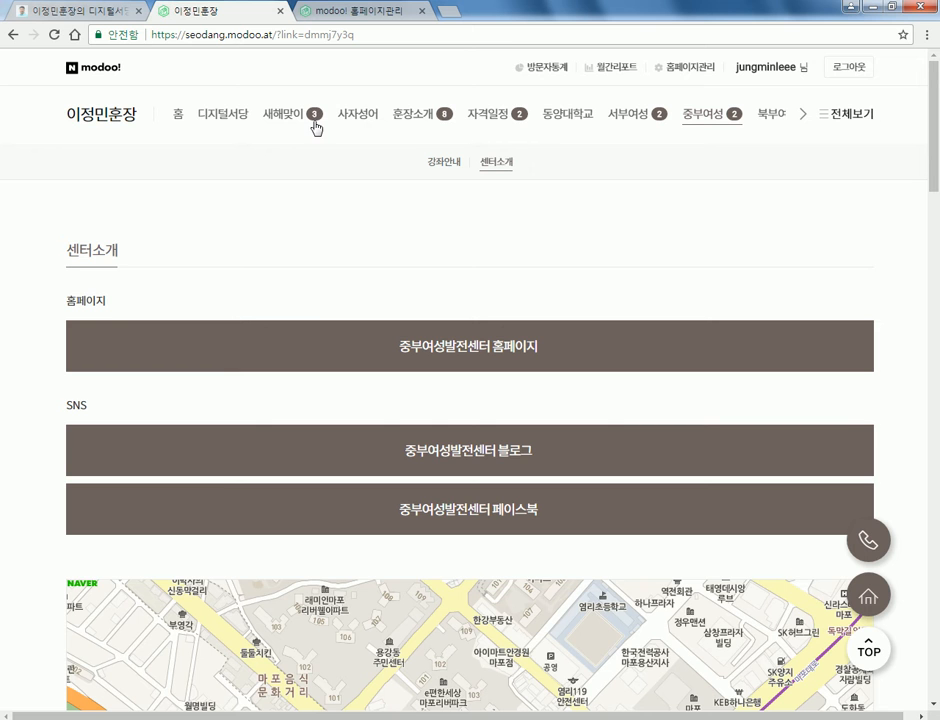
left_click(444, 161)
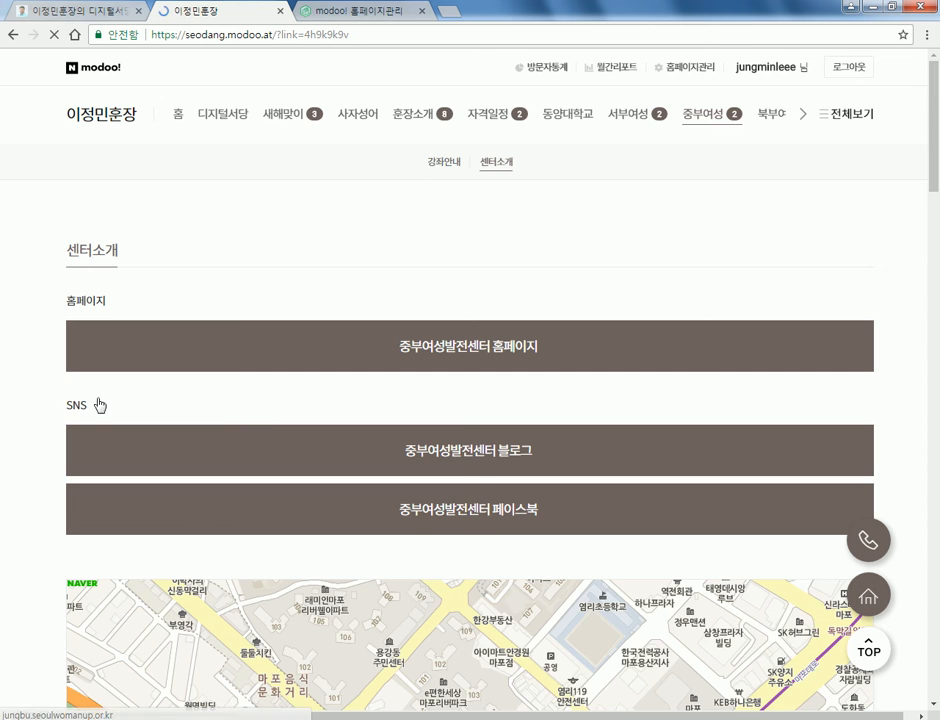
scroll(307, 436, "down", 5)
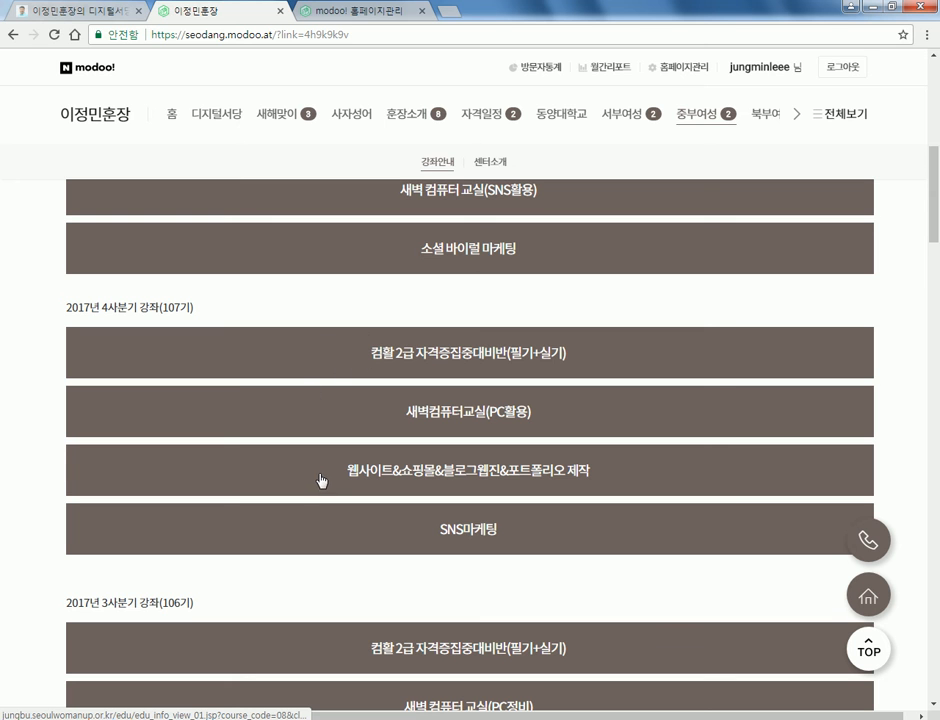
left_click(365, 11)
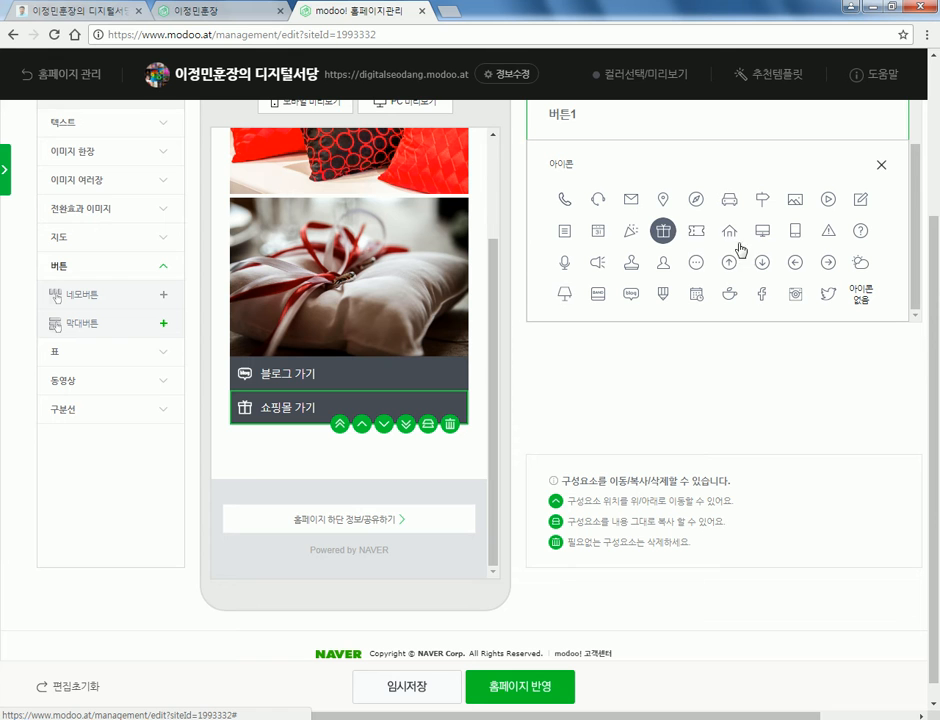
left_click(152, 18)
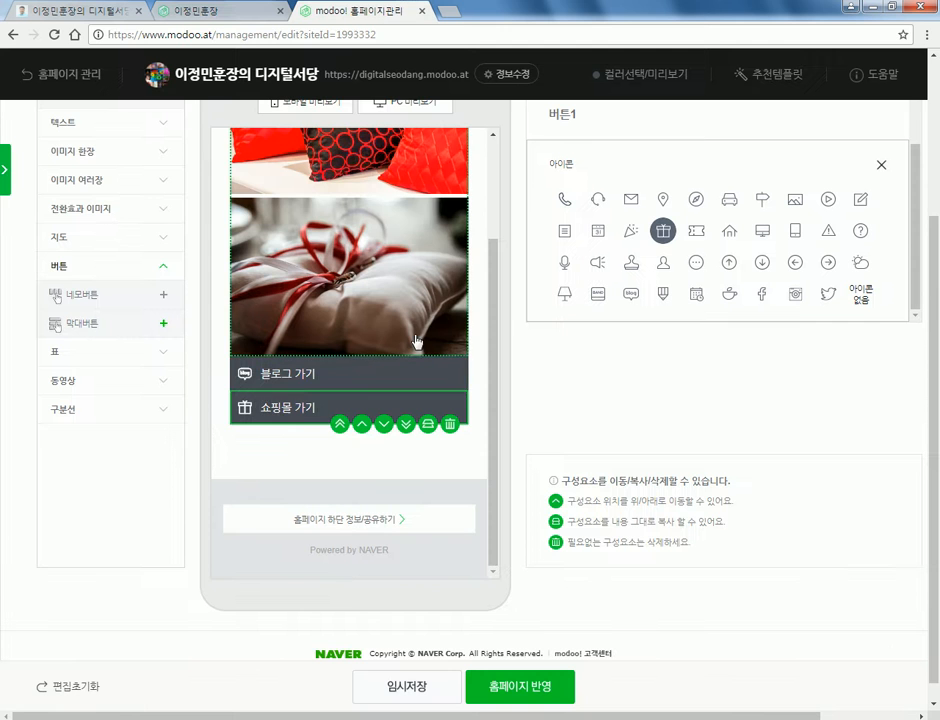
left_click(390, 11)
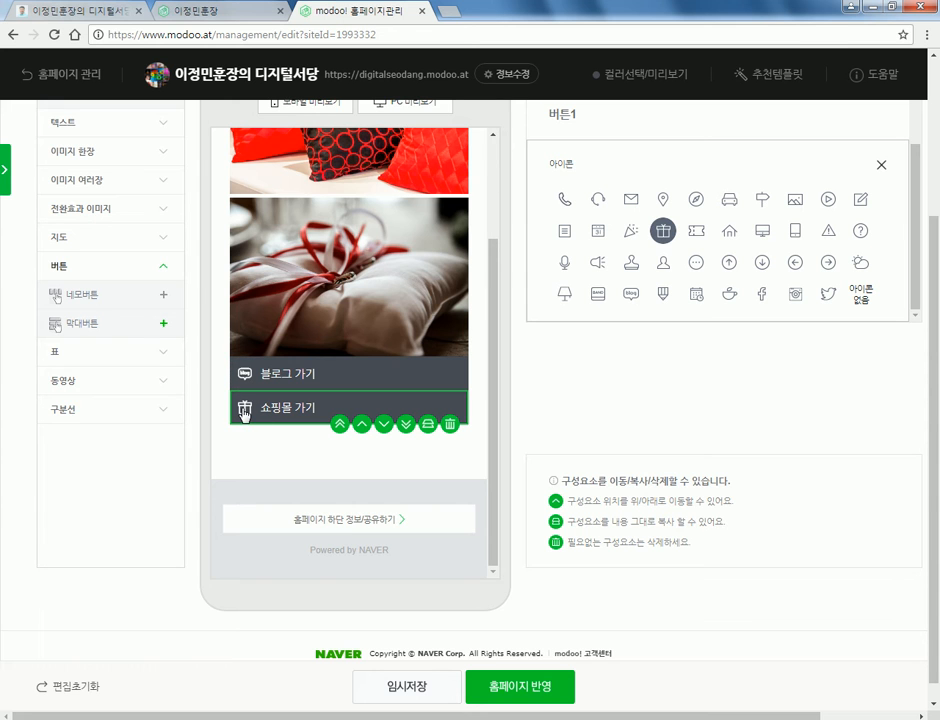
left_click(295, 378)
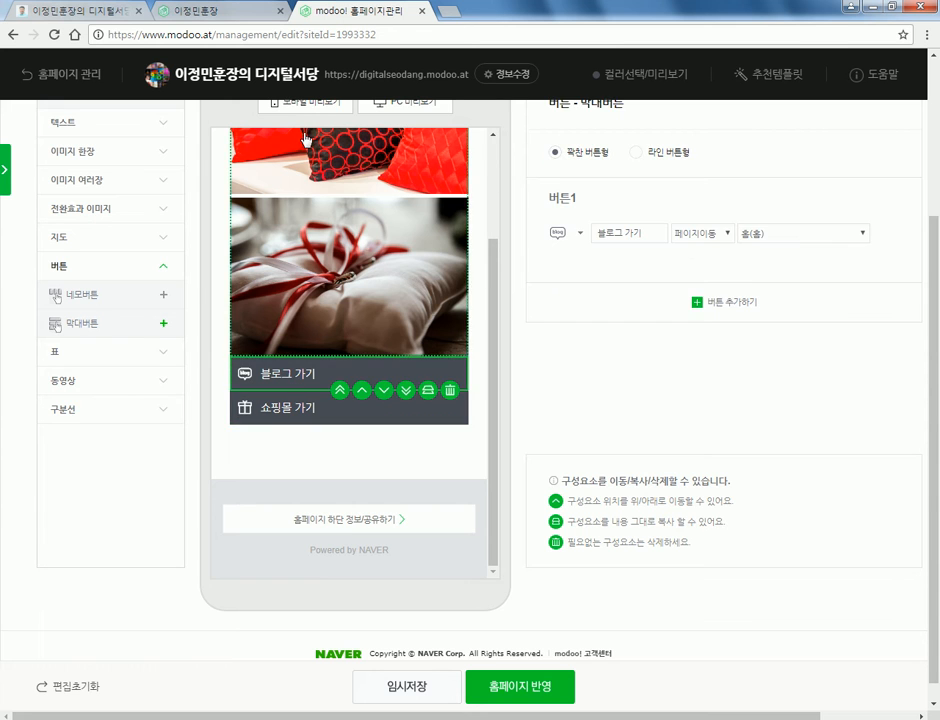
Step: From the host.new21.net homepage, open the Naver blog's pizza post in a new tab
left_click(111, 16)
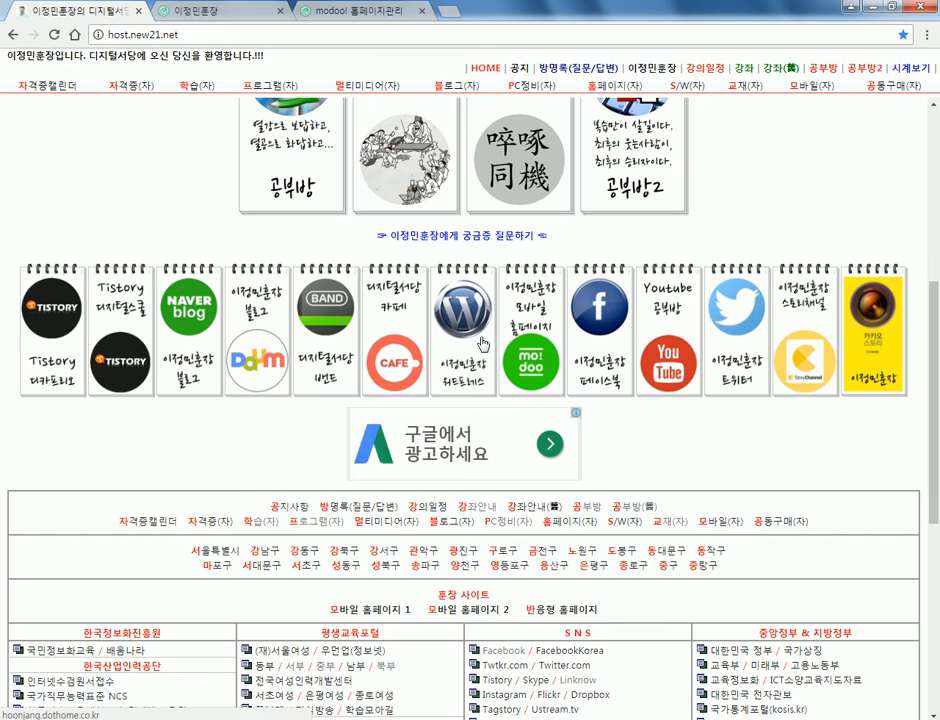
left_click(209, 374)
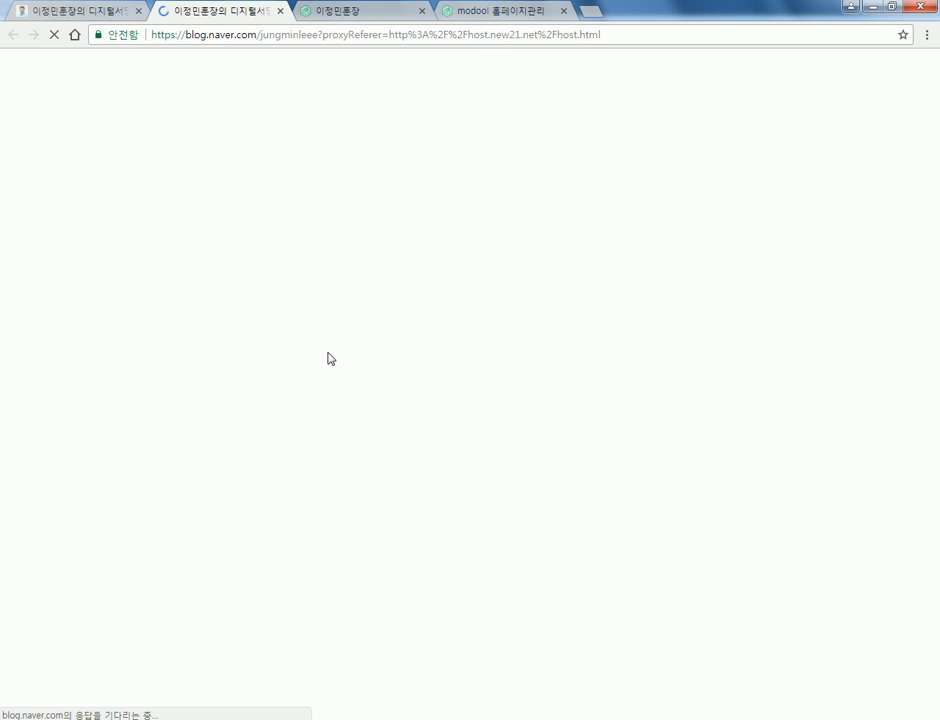
scroll(382, 499, "down", 5)
left_click(215, 430)
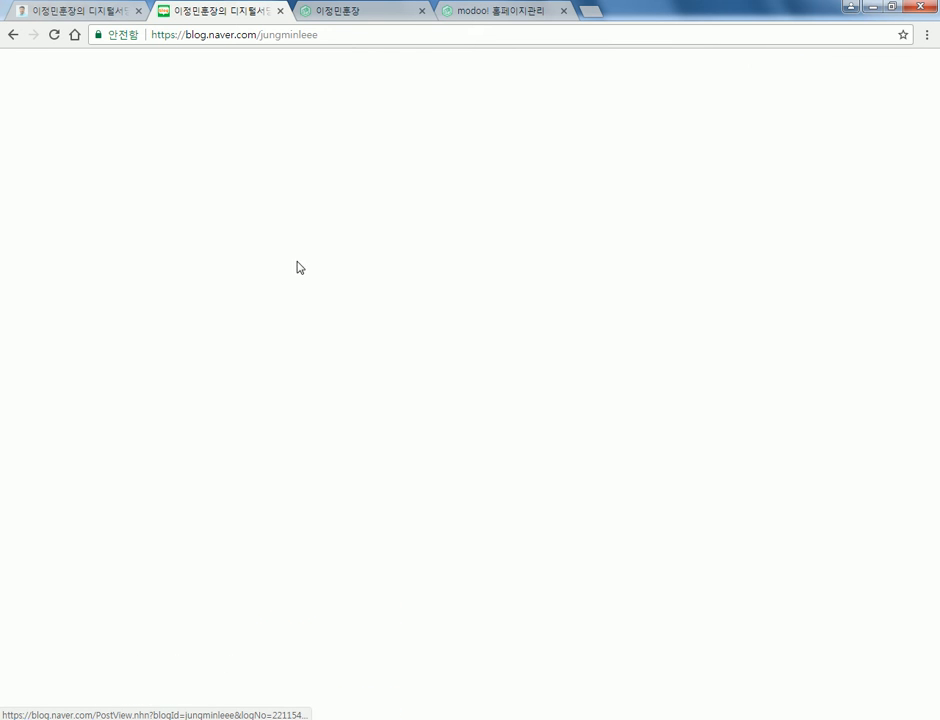
left_click(388, 12)
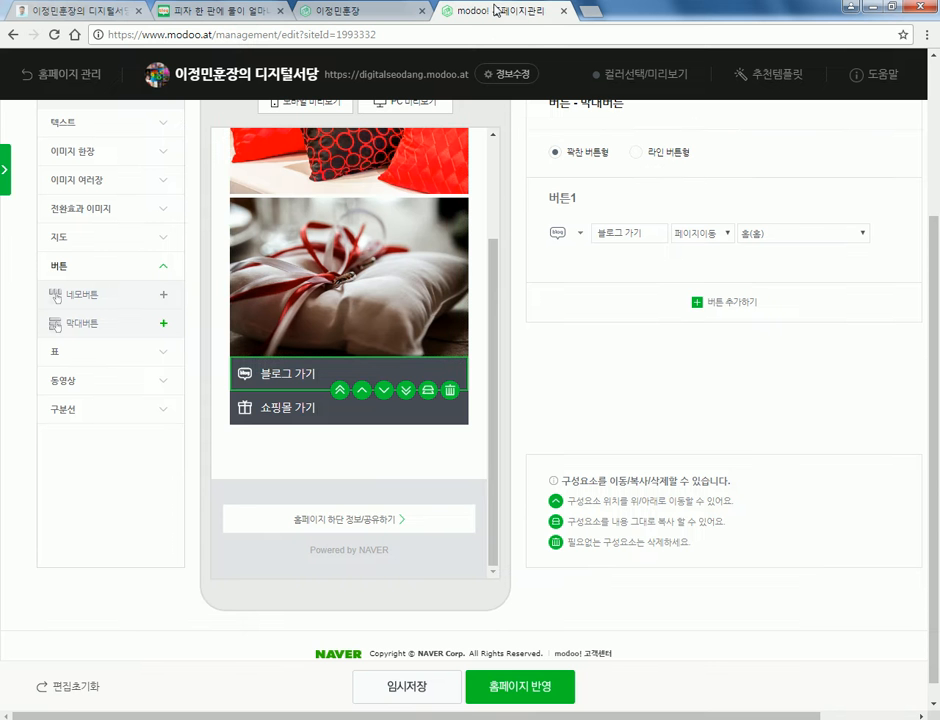
left_click(480, 10)
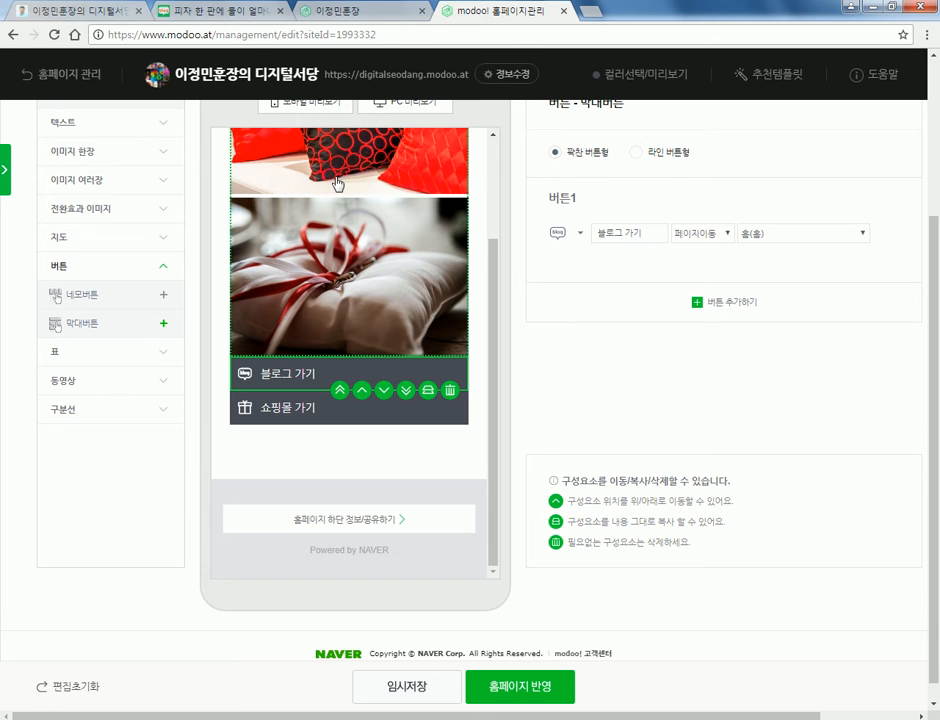
Step: Copy the pizza post's URL, dismiss the confirmation, and return to the modoo! editor
key("ctrl+2")
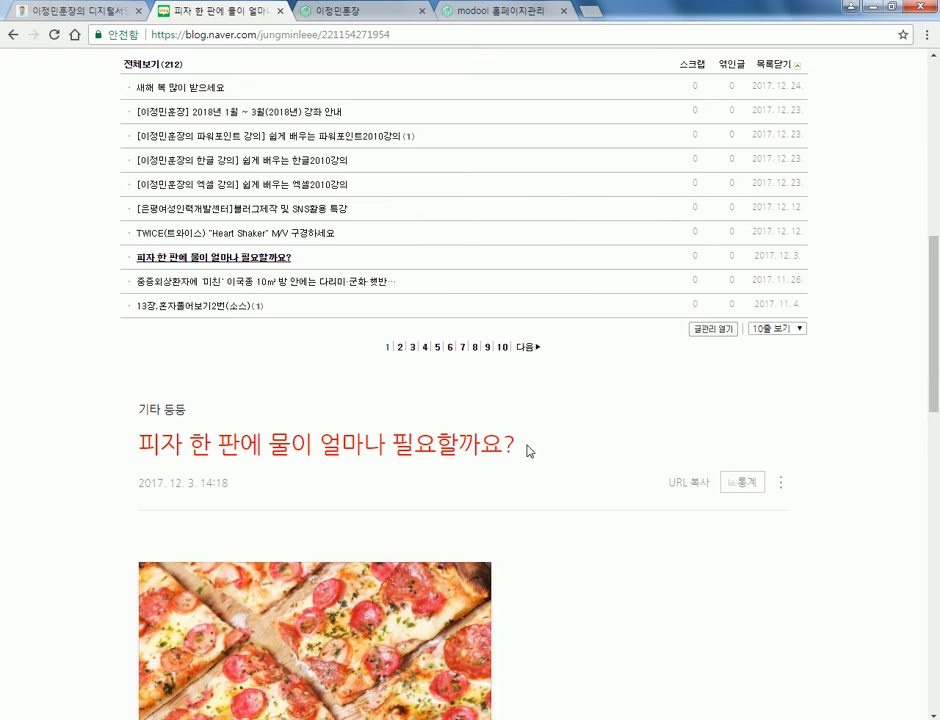
scroll(530, 455, "down", 4)
scroll(541, 477, "up", 2)
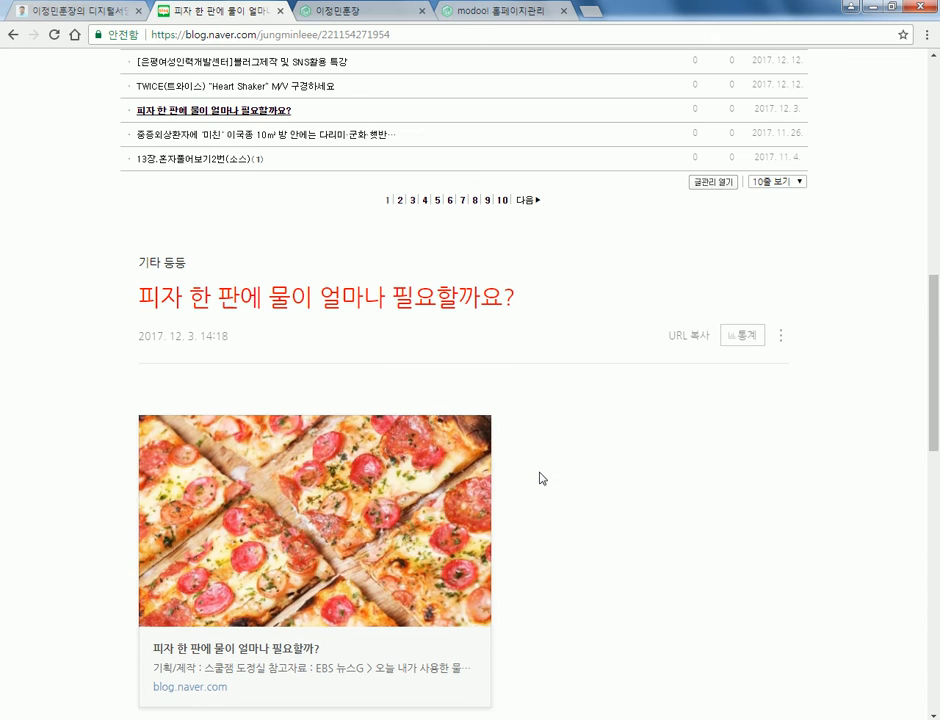
left_click(686, 345)
left_click(577, 126)
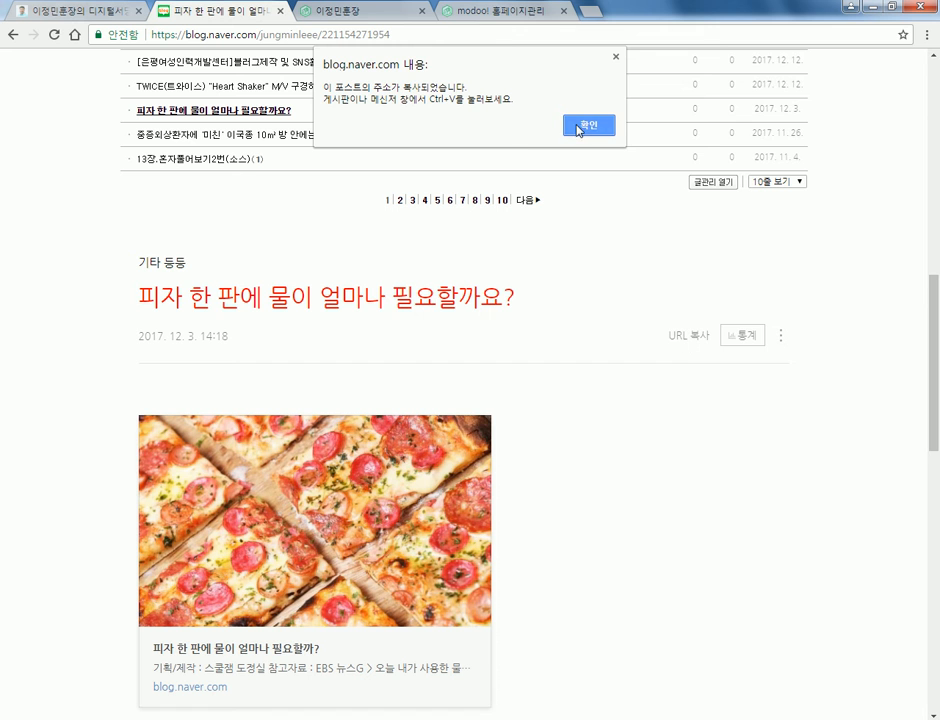
left_click(506, 12)
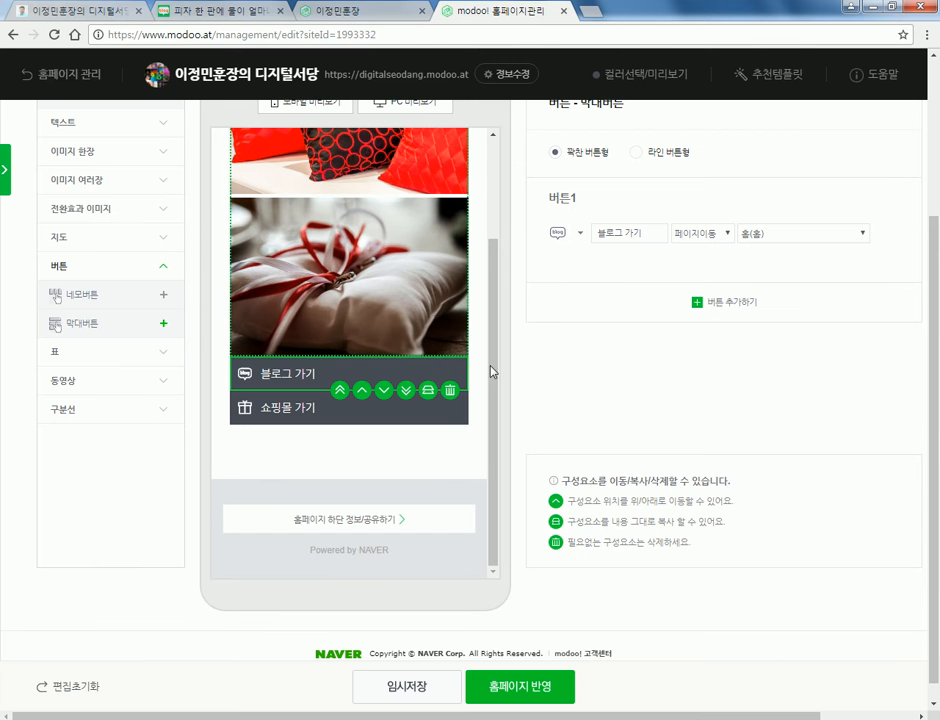
Step: Set 블로그 가기 to 외부링크 and paste the blog post address
left_click(727, 235)
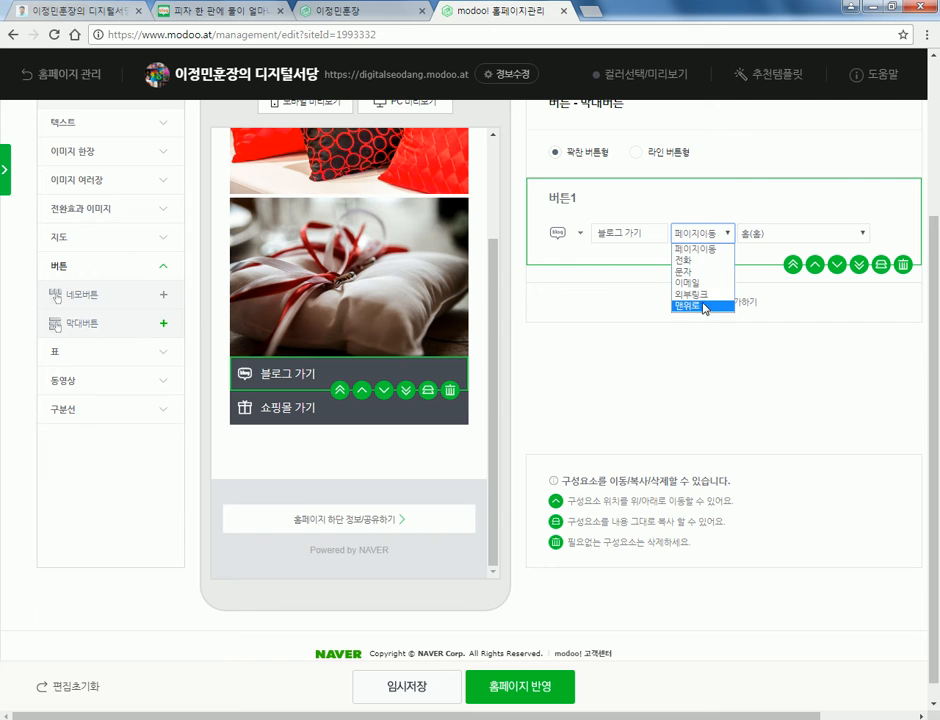
left_click(700, 297)
right_click(776, 231)
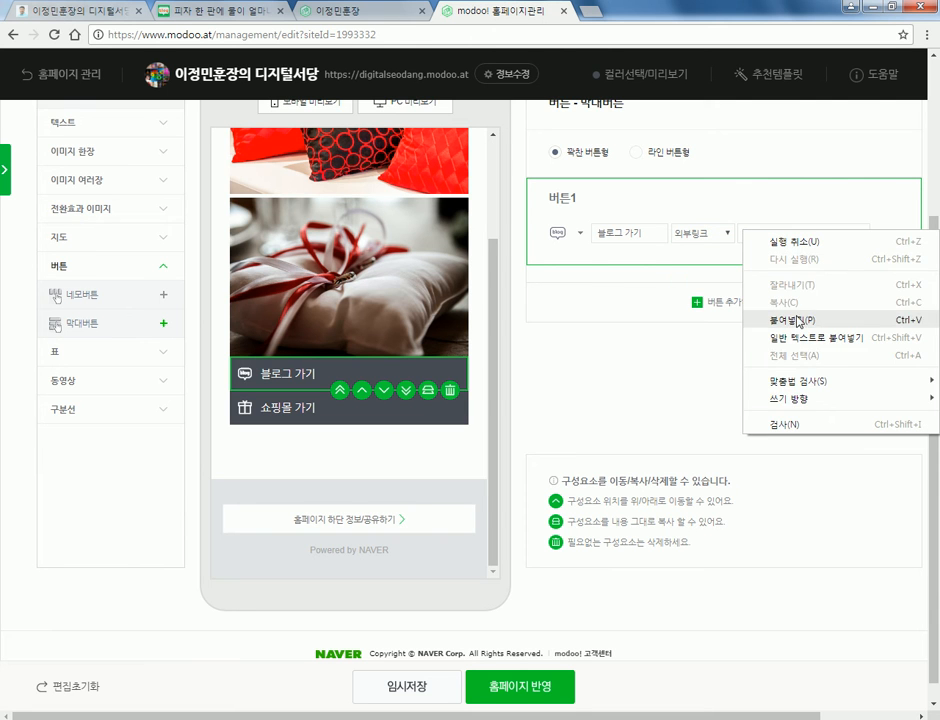
left_click(796, 320)
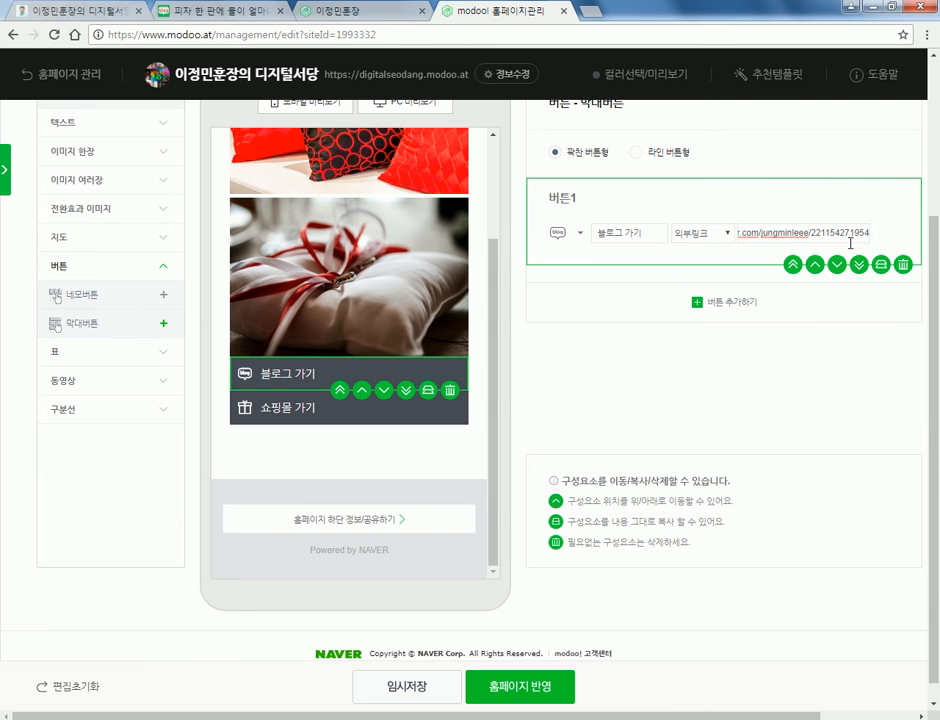
Step: Point the 쇼핑몰 가기 button to the 상품소개 page and close the notice
left_click(300, 409)
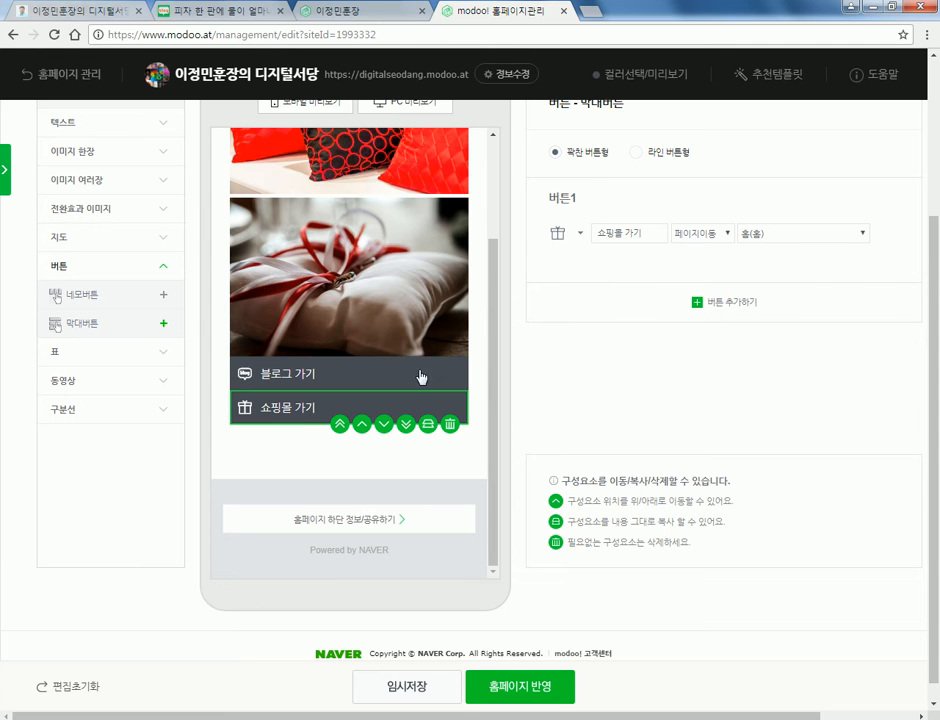
left_click(712, 236)
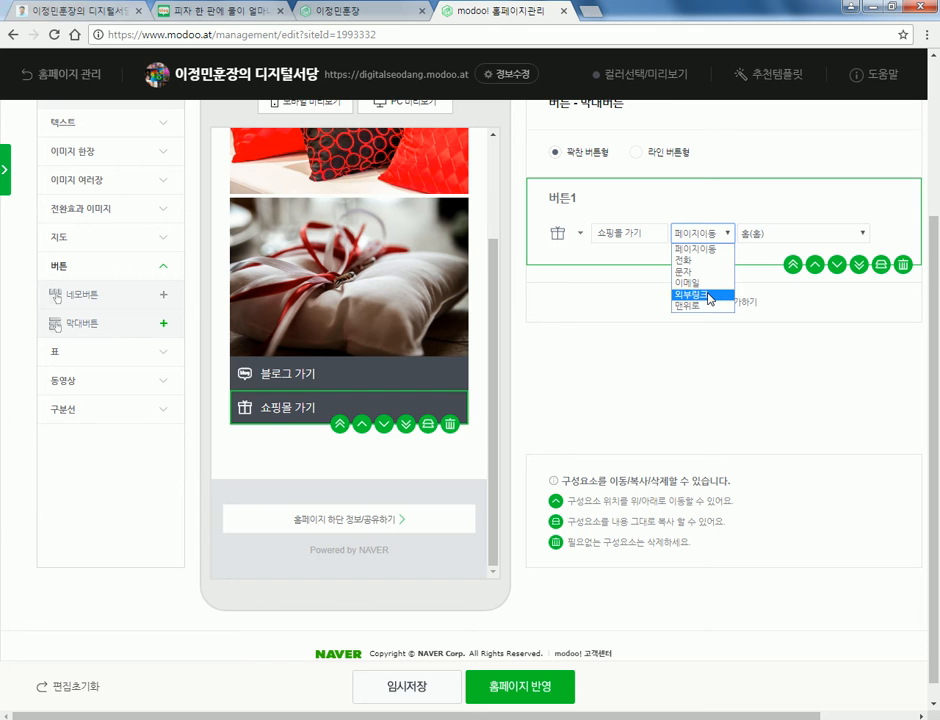
scroll(329, 367, "up", 5)
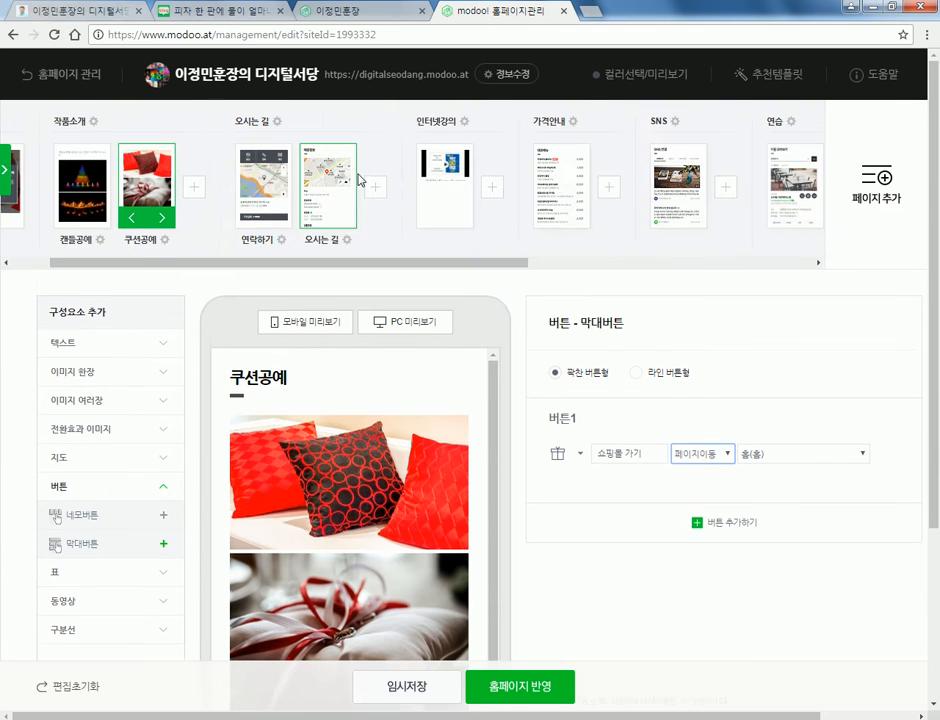
left_click_drag(408, 265, 621, 279)
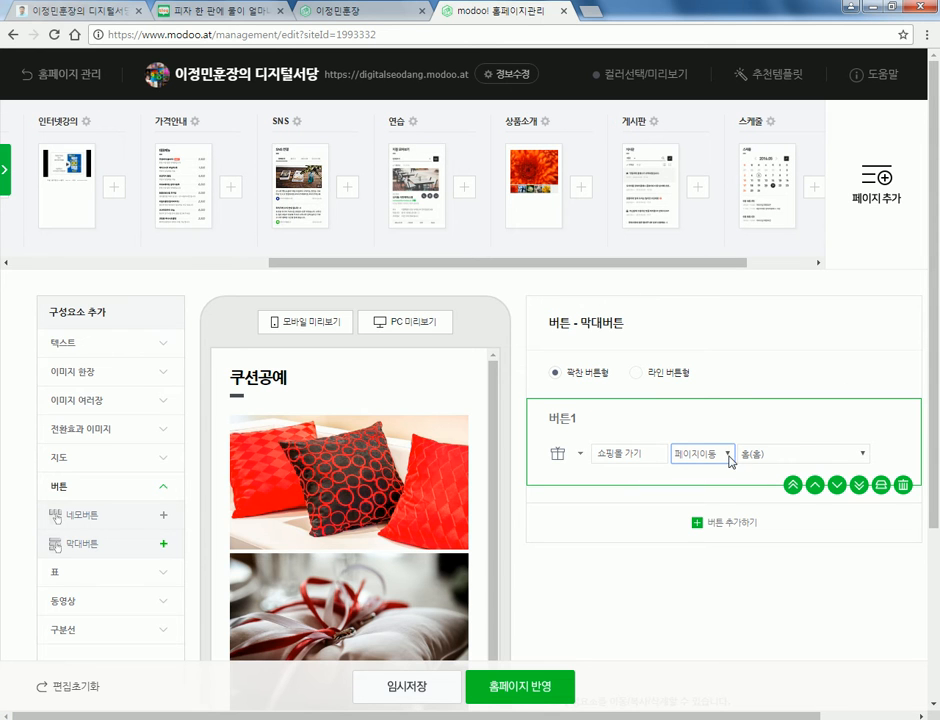
left_click(766, 457)
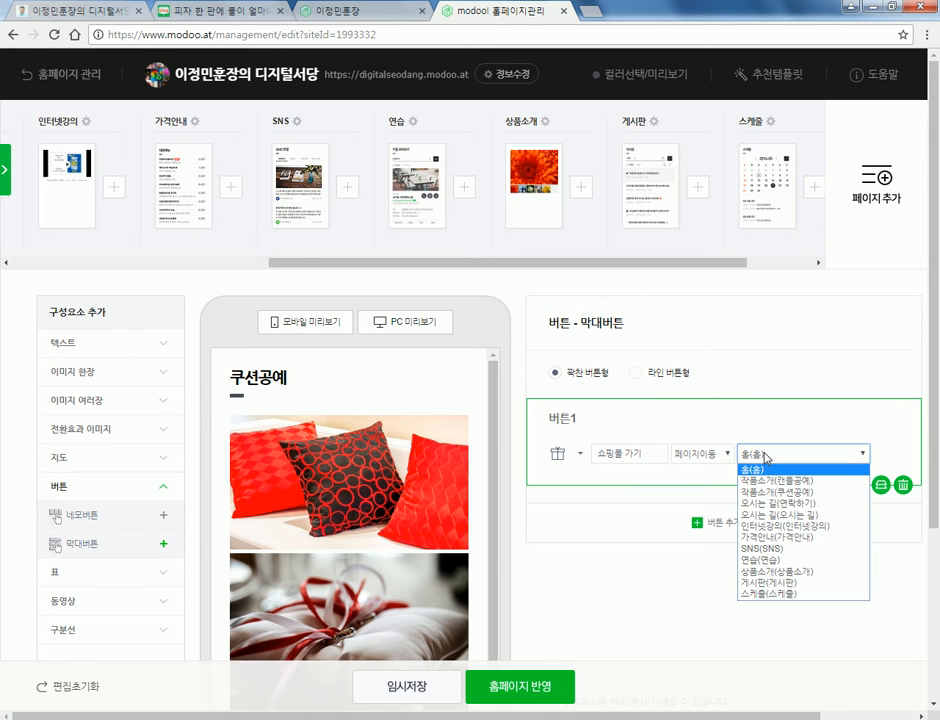
left_click(777, 578)
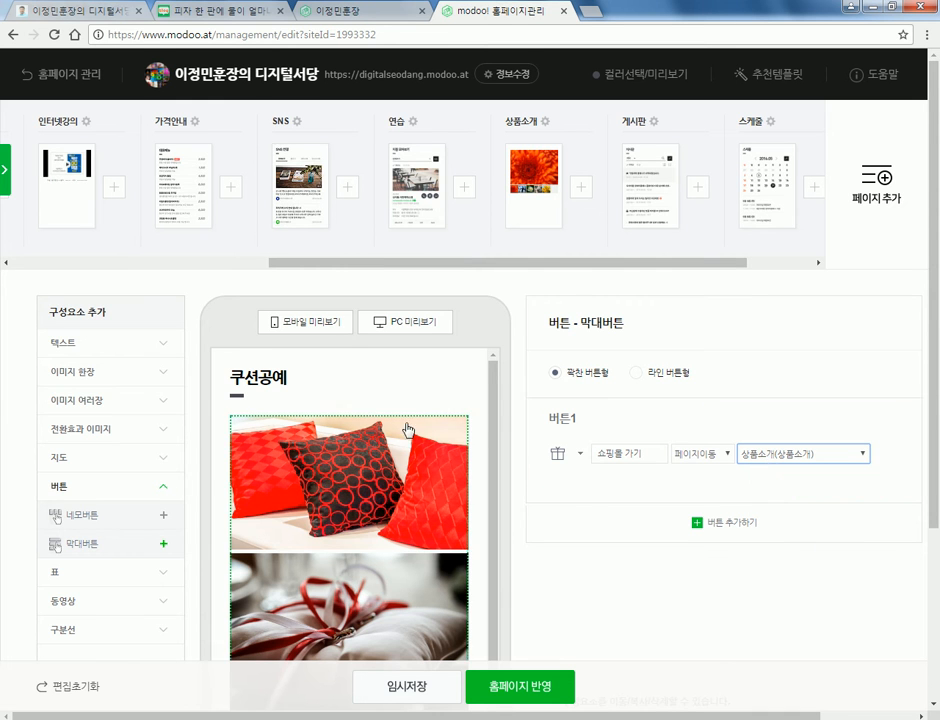
scroll(522, 478, "down", 1)
scroll(522, 478, "down", 2)
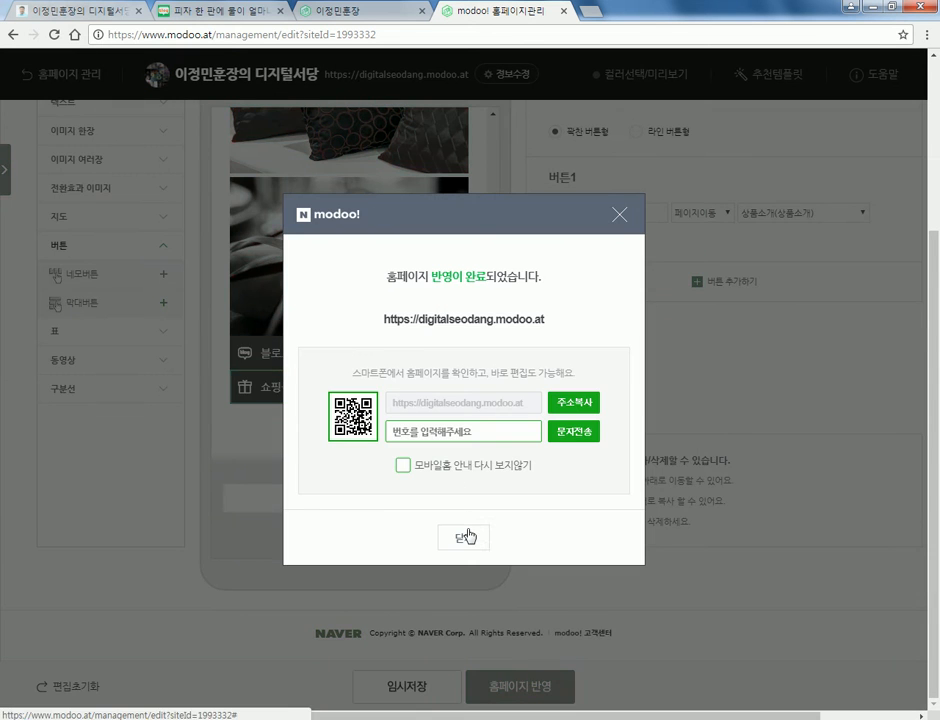
left_click(465, 537)
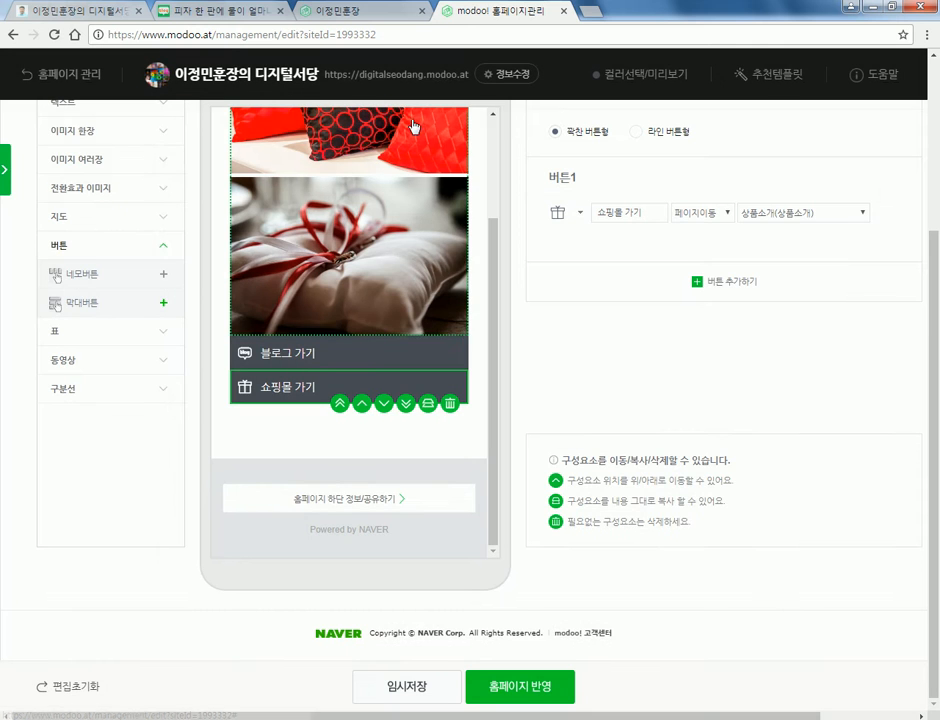
Step: Open the live homepage and browse through 가격안내 to the 작품소개 > 쿠션공예 page
left_click(387, 80)
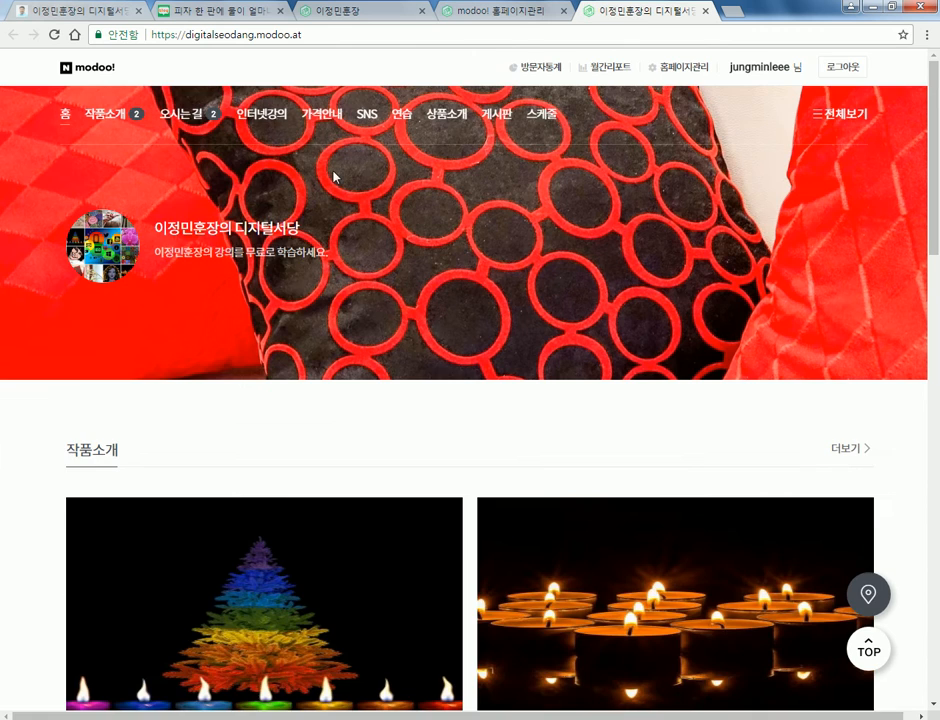
scroll(338, 341, "down", 3)
scroll(338, 341, "up", 3)
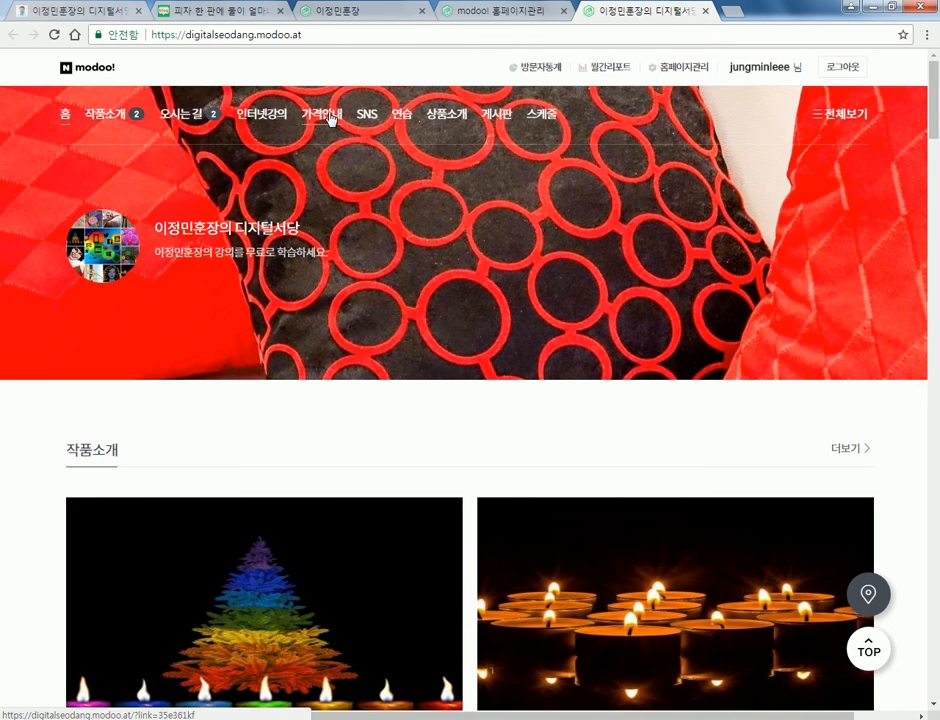
left_click(329, 113)
scroll(381, 297, "down", 1)
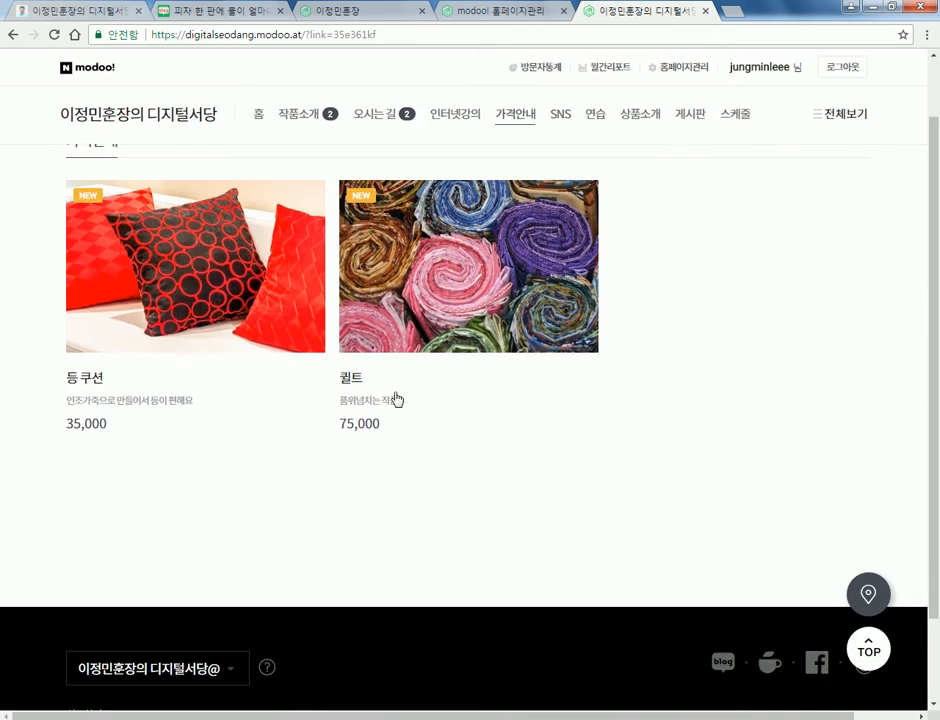
left_click(316, 119)
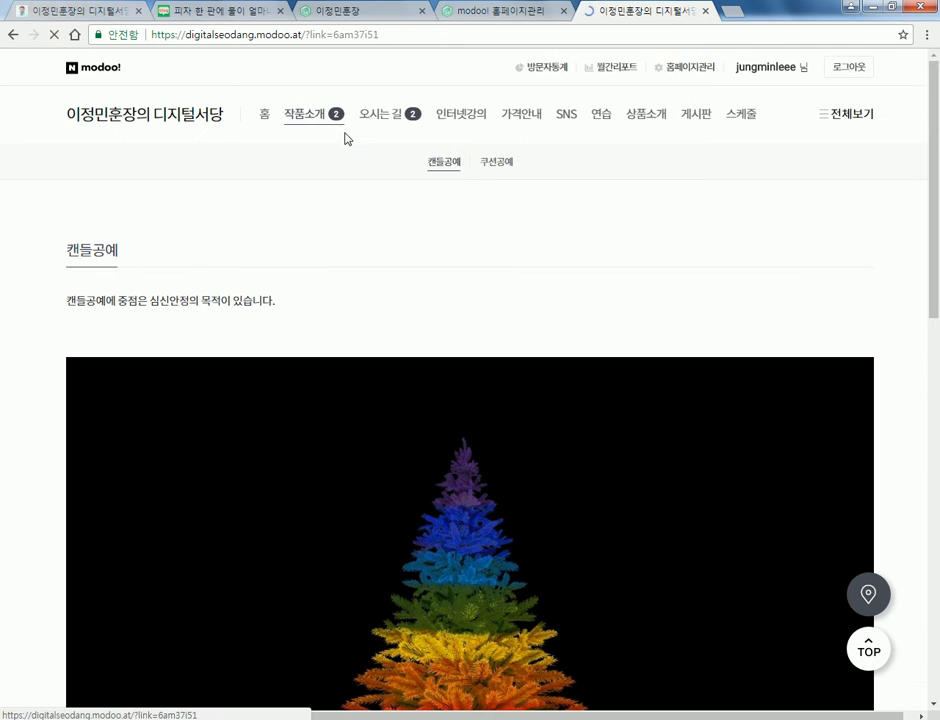
left_click(497, 166)
scroll(295, 405, "down", 10)
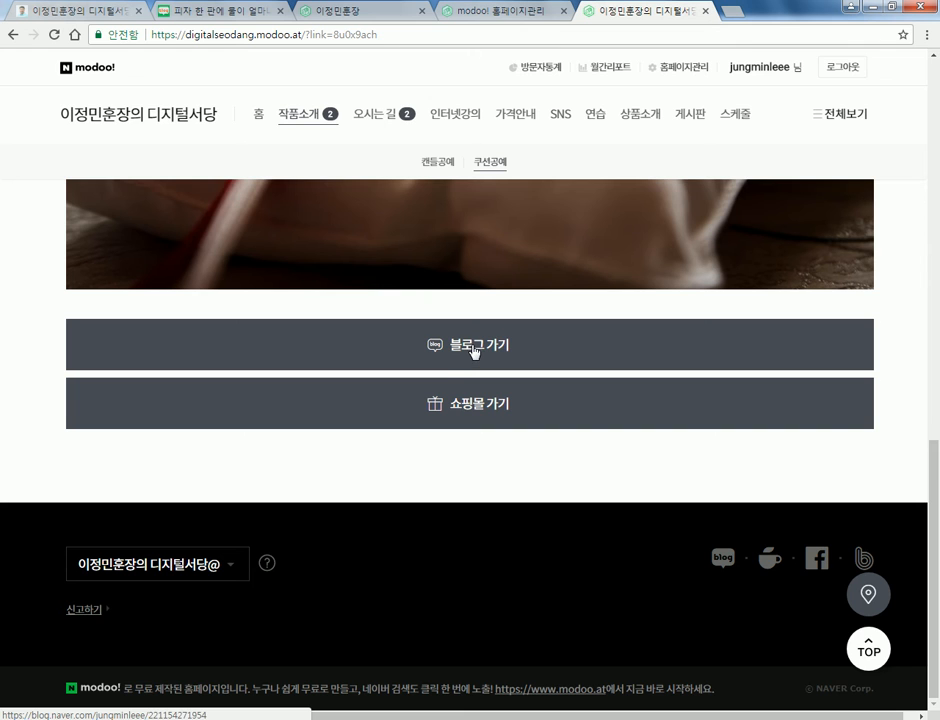
Step: Test the 블로그 가기 and 쇼핑몰 가기 buttons, then return to the editor
left_click(475, 347)
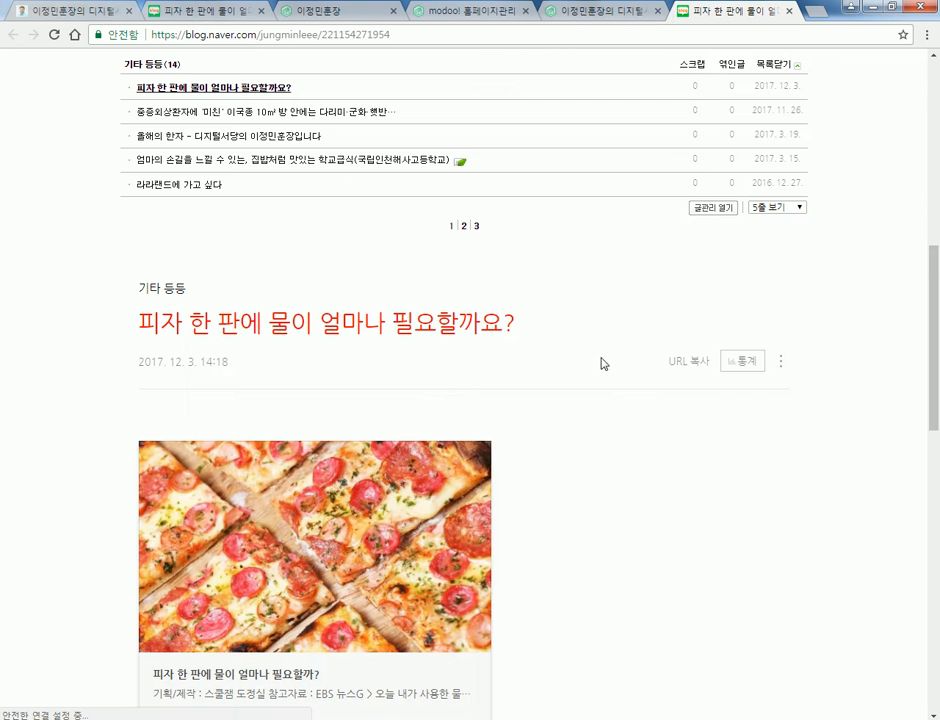
left_click(789, 12)
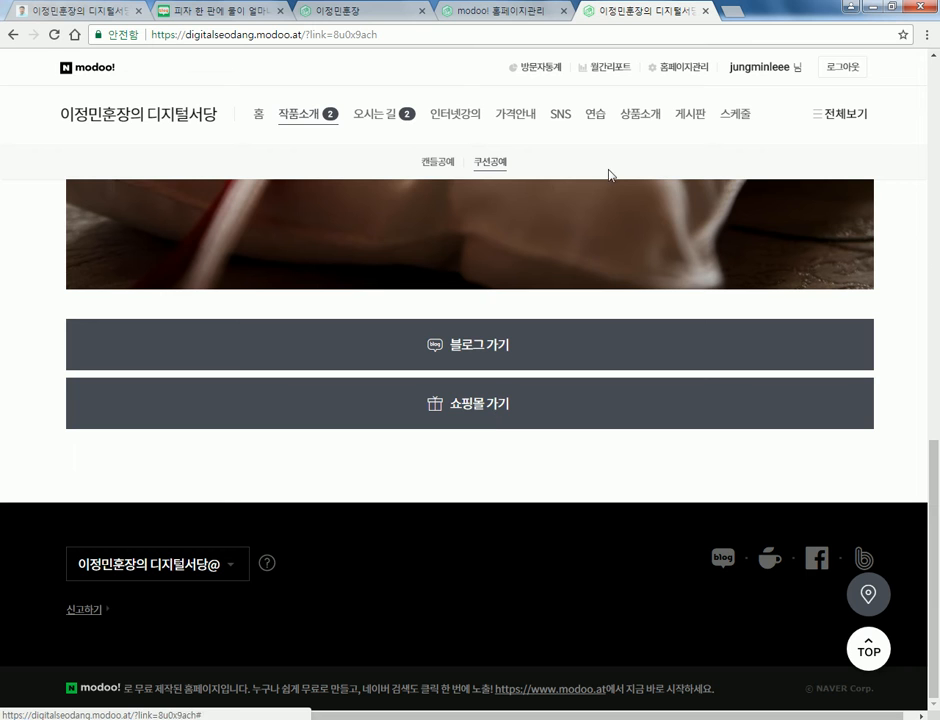
left_click(470, 407)
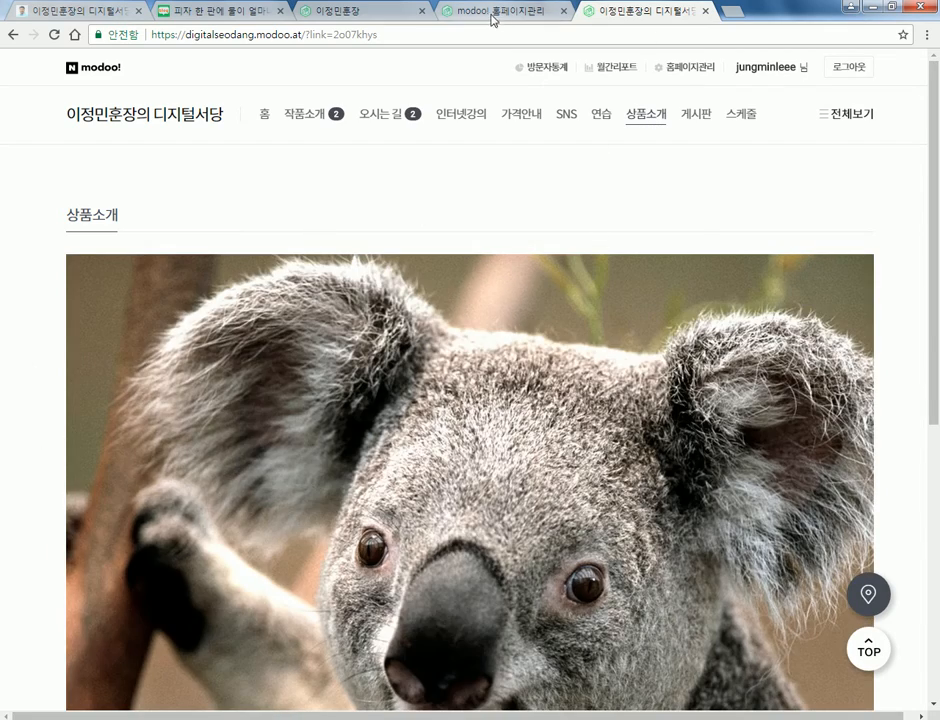
left_click(492, 12)
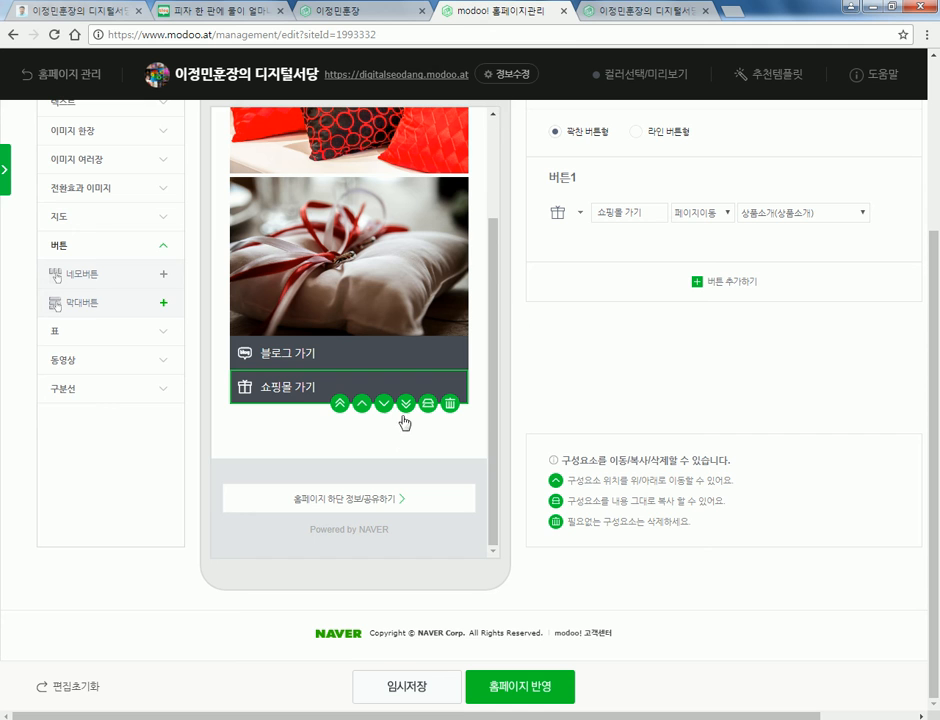
left_click(827, 214)
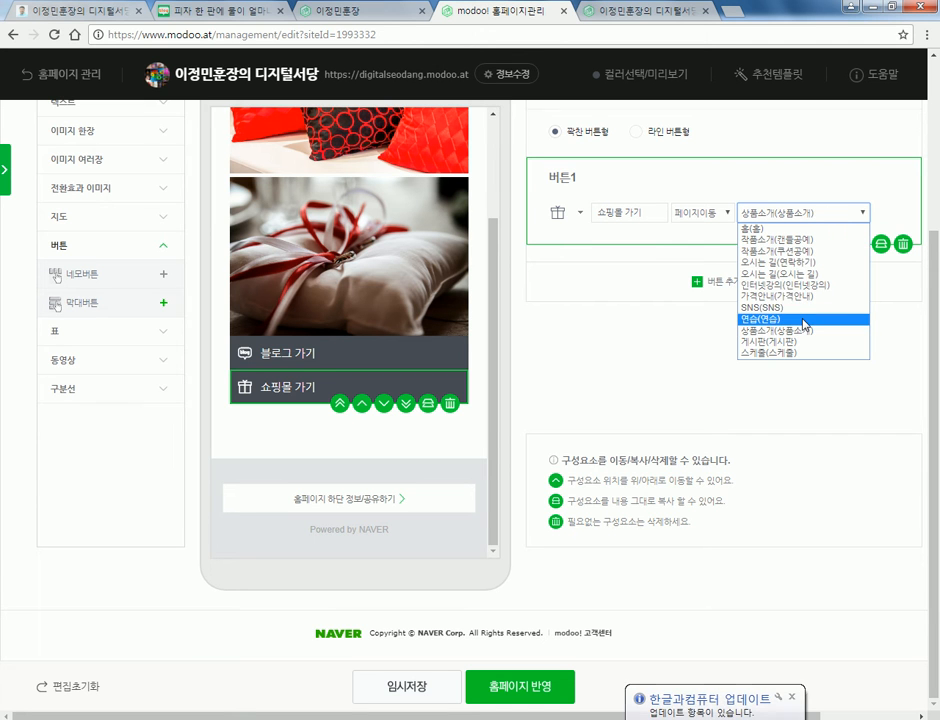
Step: Add a 홈페이지 가기 bar button with a house icon
left_click(716, 214)
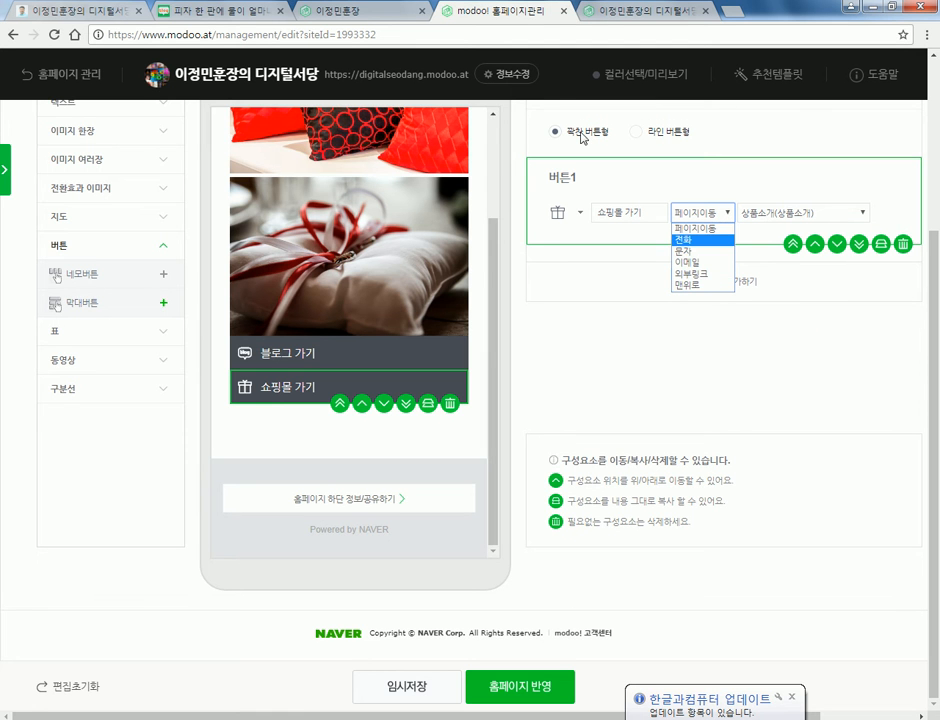
left_click(252, 11)
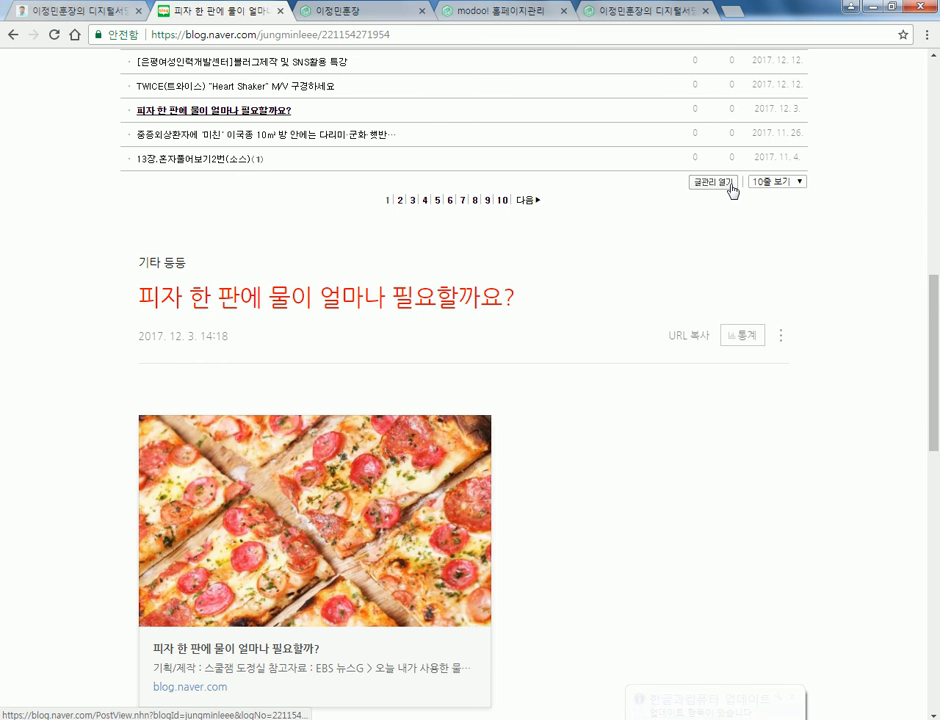
left_click(500, 11)
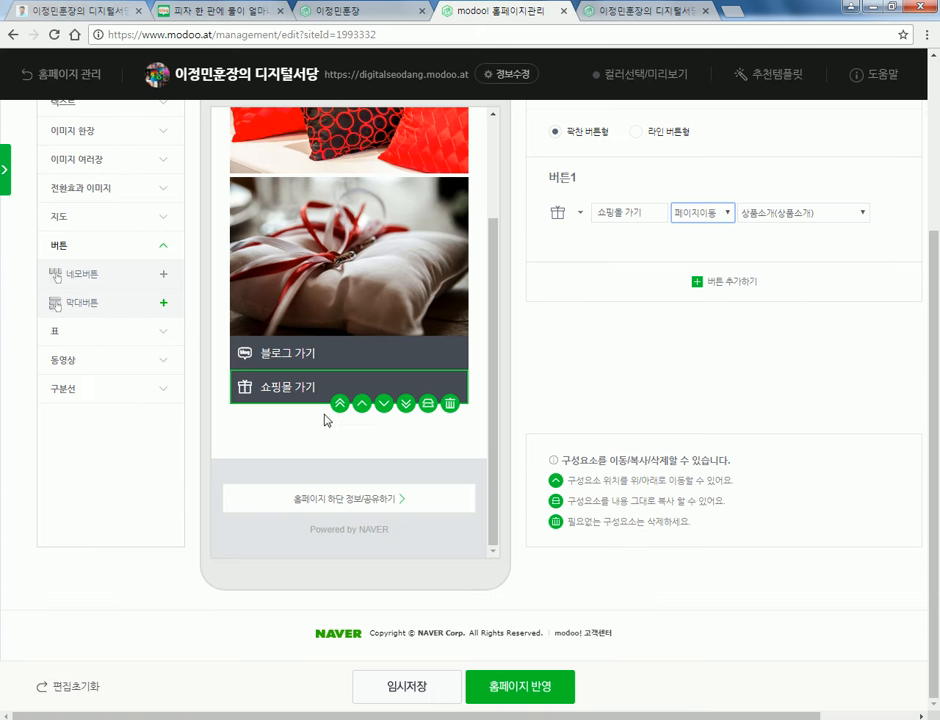
left_click(90, 305)
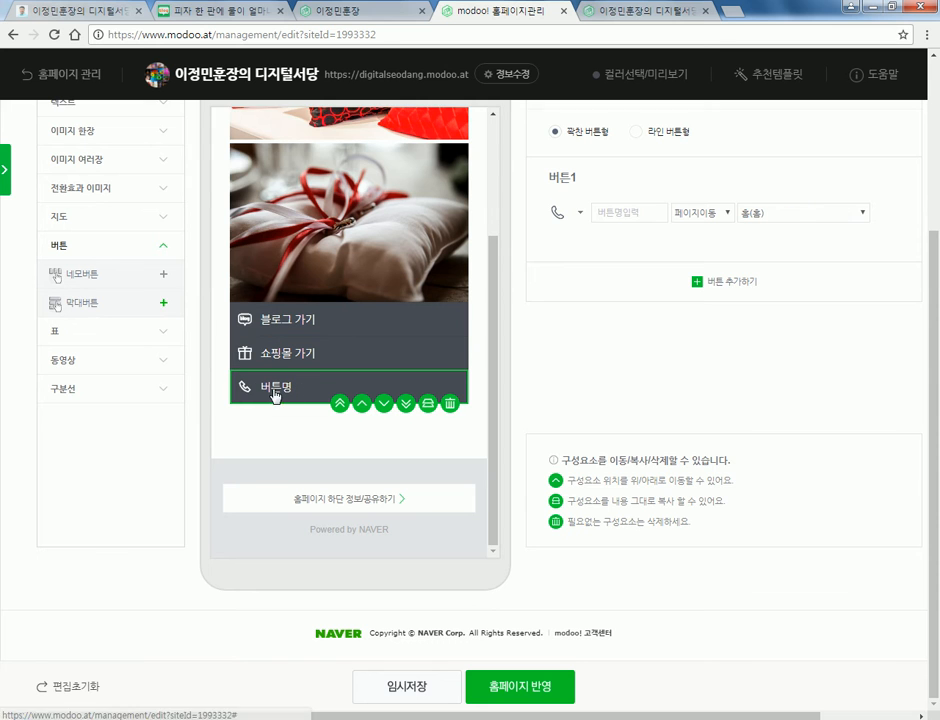
type("홈페이지 가기")
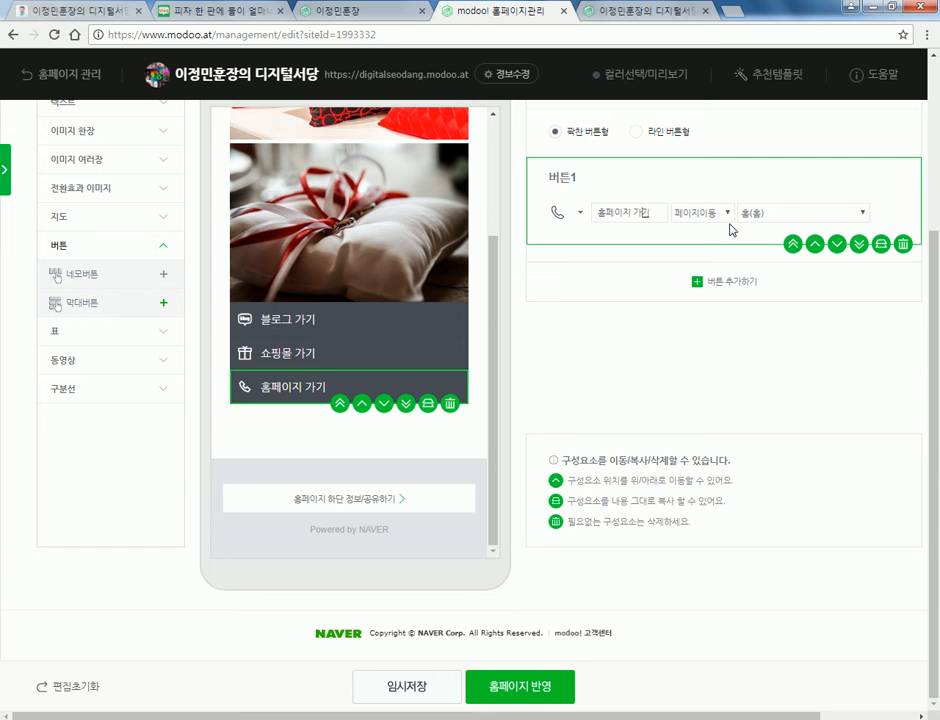
left_click(578, 213)
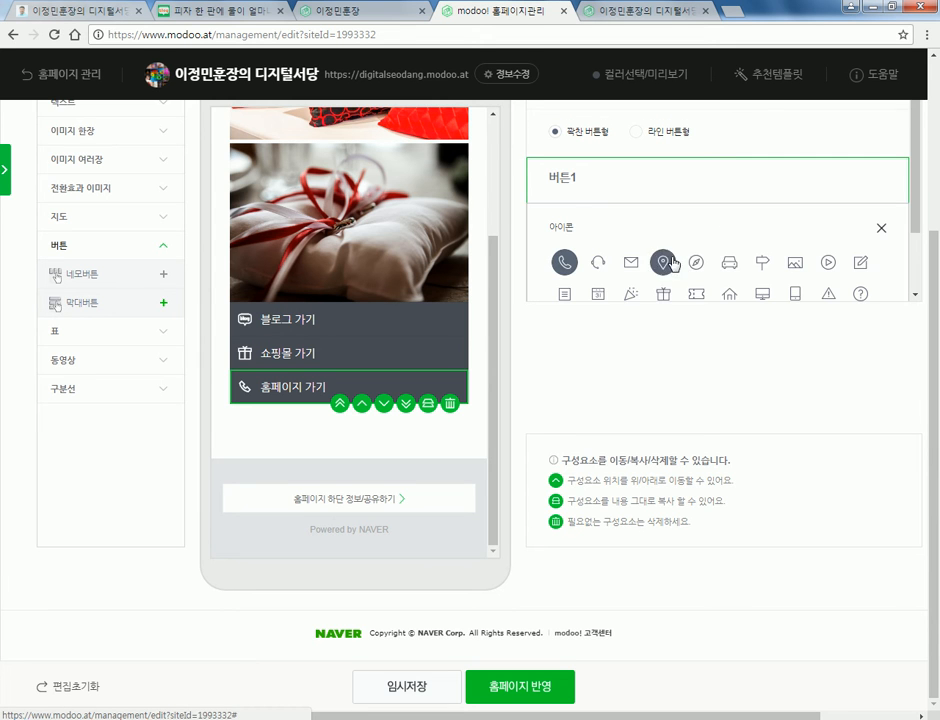
scroll(796, 275, "down", 1)
left_click(729, 220)
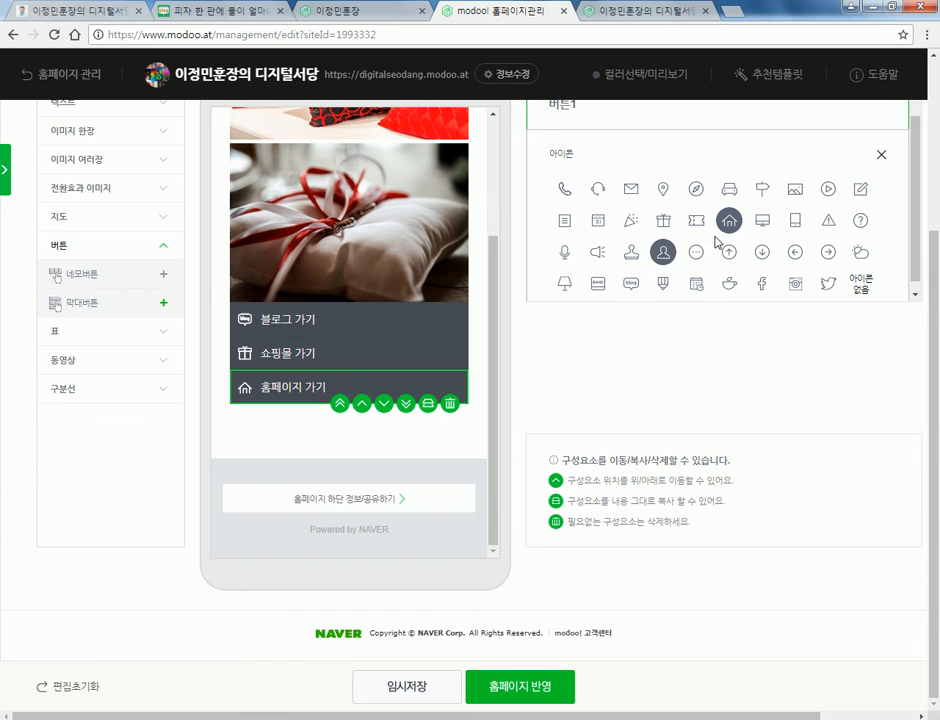
scroll(793, 373, "up", 3)
left_click(882, 302)
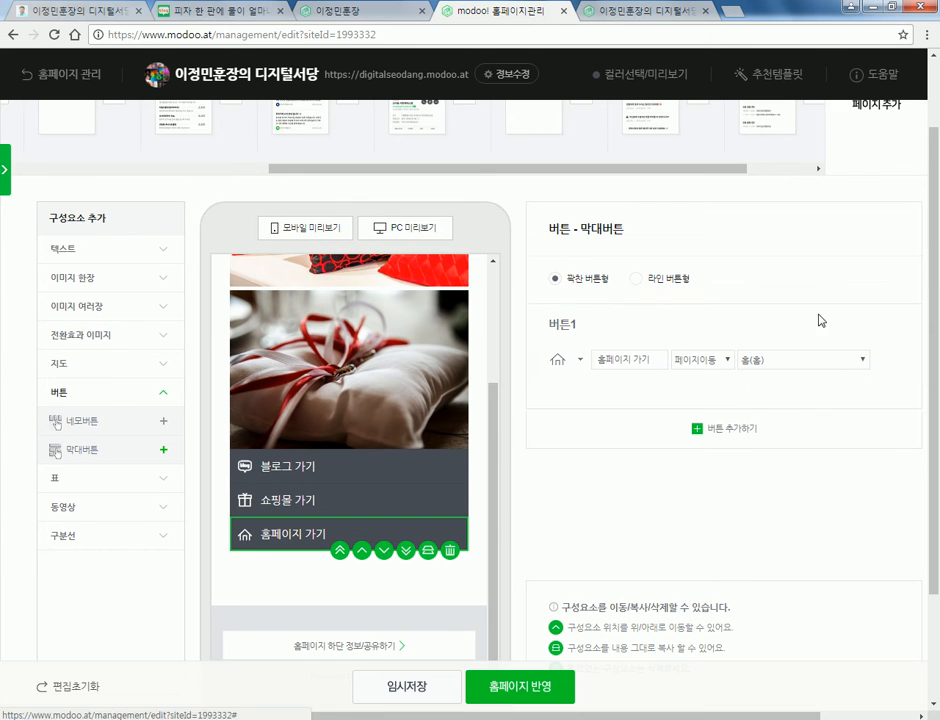
left_click(704, 359)
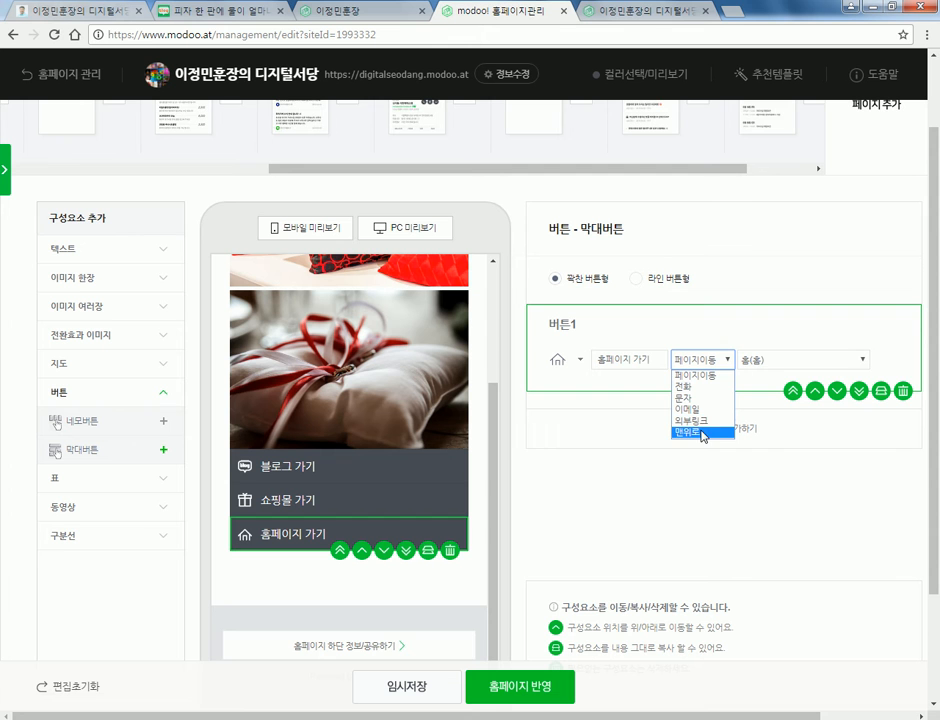
left_click(693, 421)
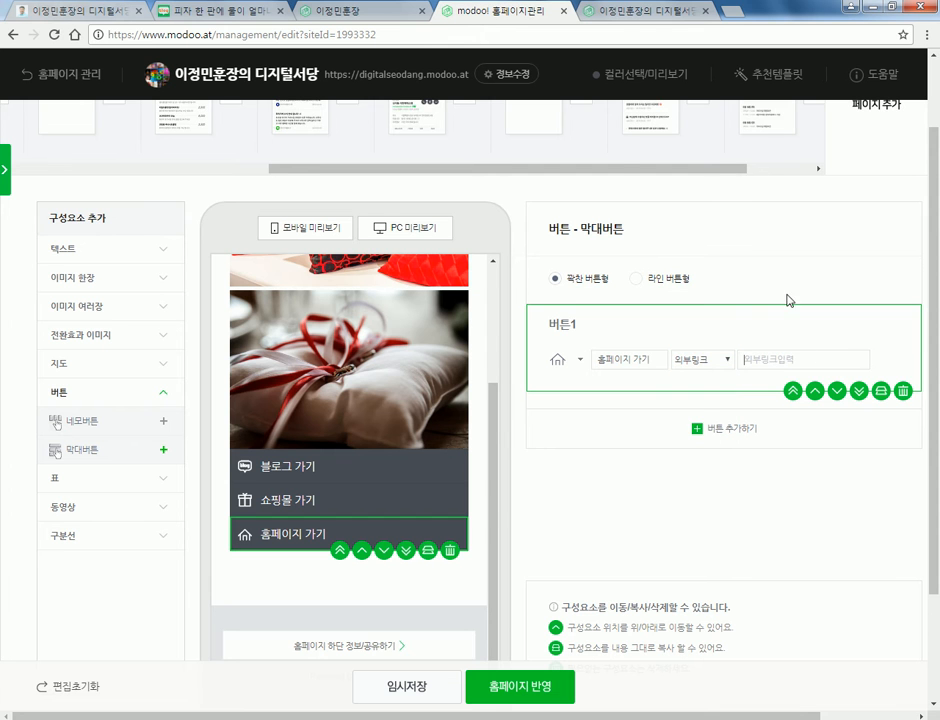
left_click(48, 16)
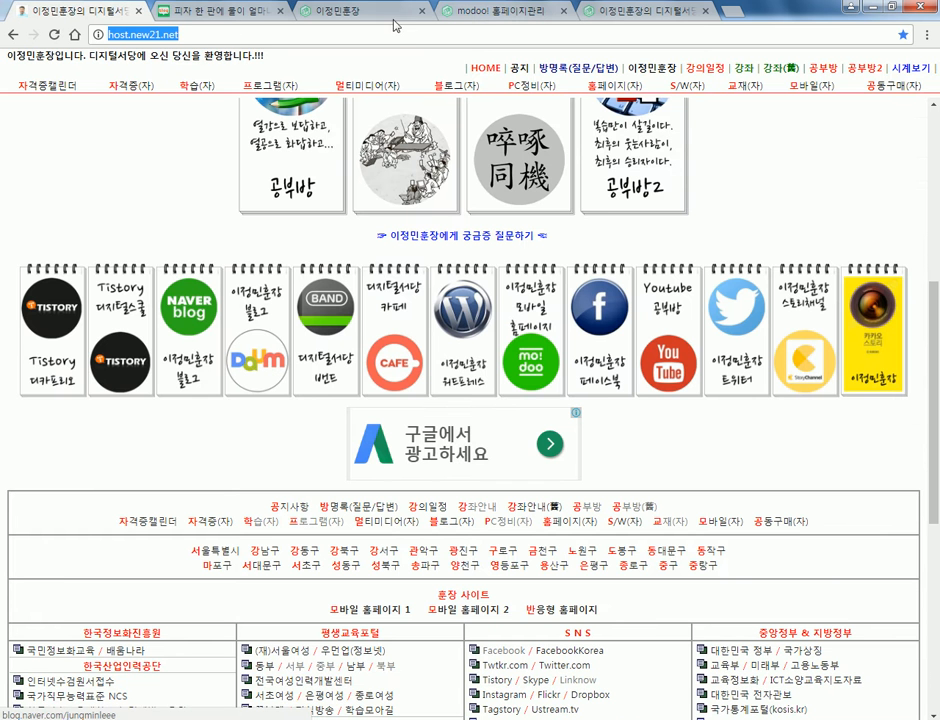
left_click(476, 17)
left_click(766, 358)
type("http://host.new21.net")
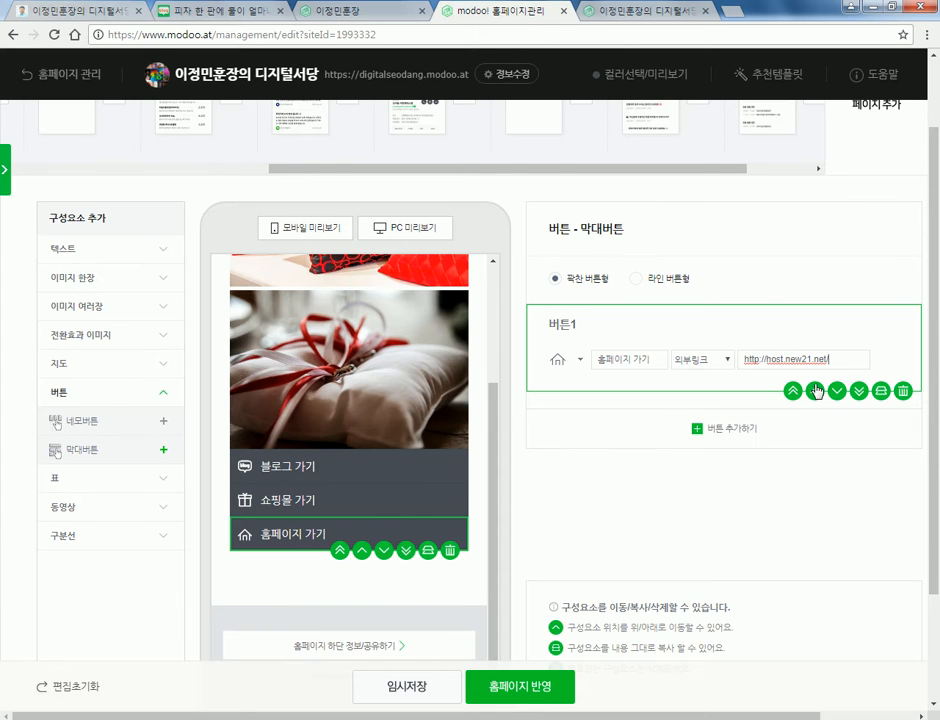
left_click(84, 449)
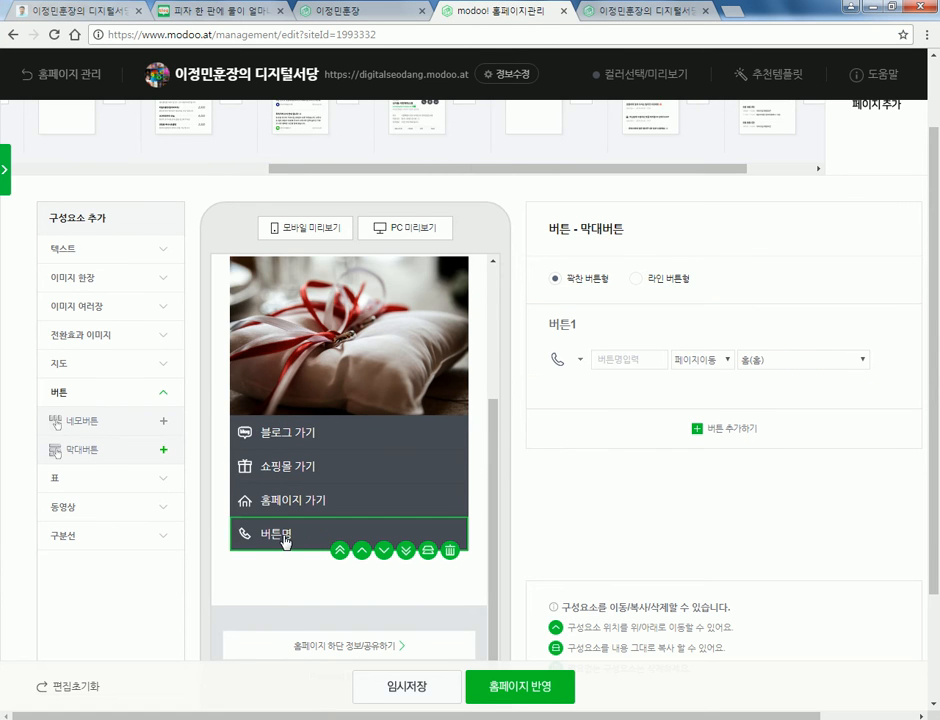
Step: Label the fourth button 궁금사항 문자하기 and give it a mobile phone icon
left_click(636, 360)
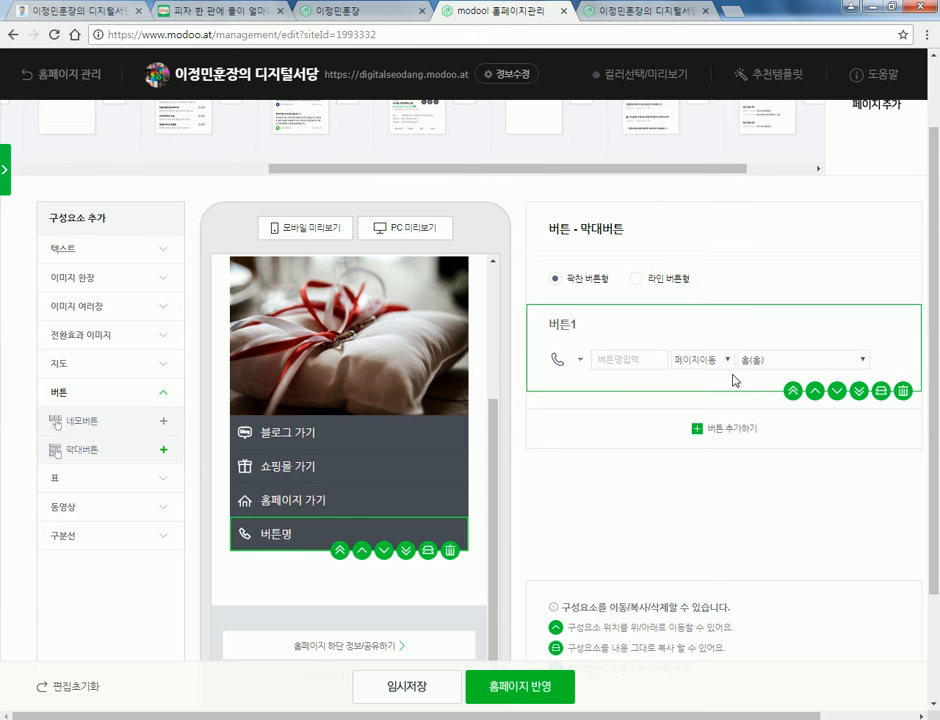
type("ㄴ")
type("금사항")
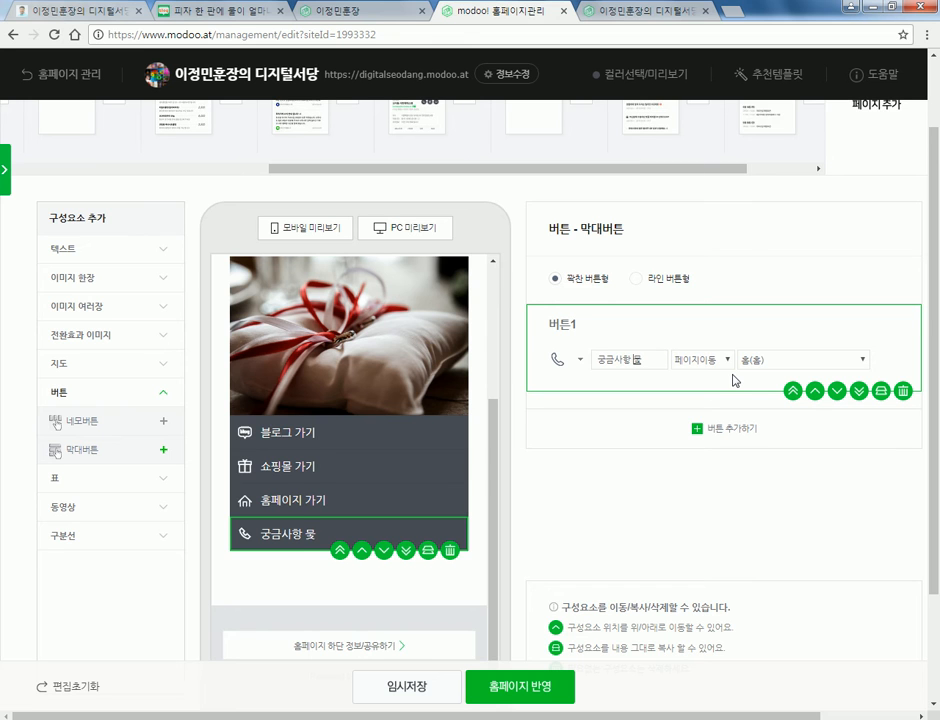
type(" 문자하기")
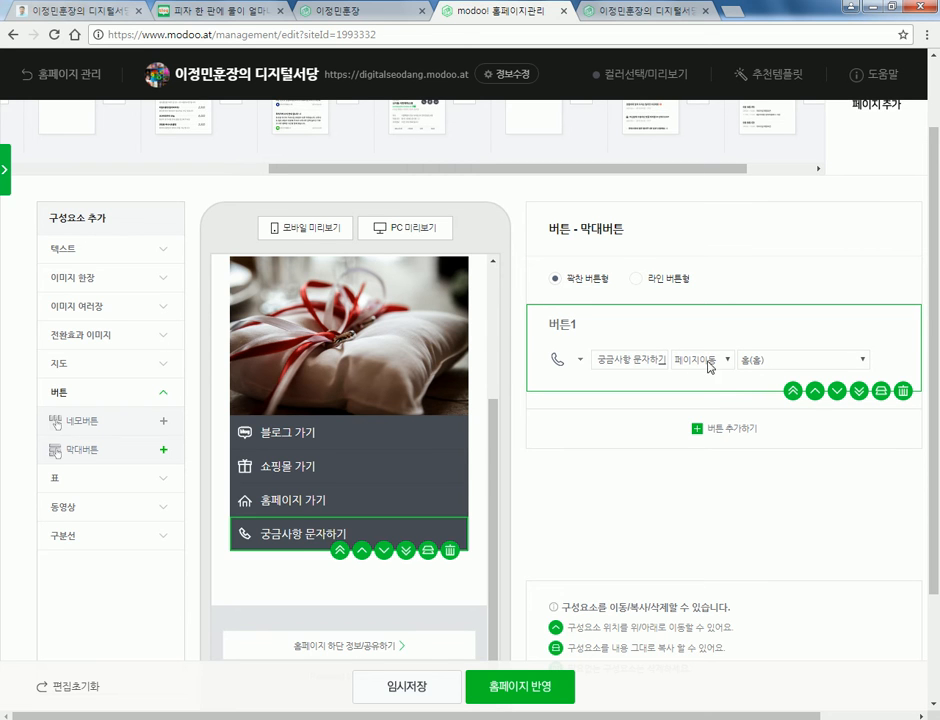
left_click(582, 368)
scroll(600, 410, "down", 1)
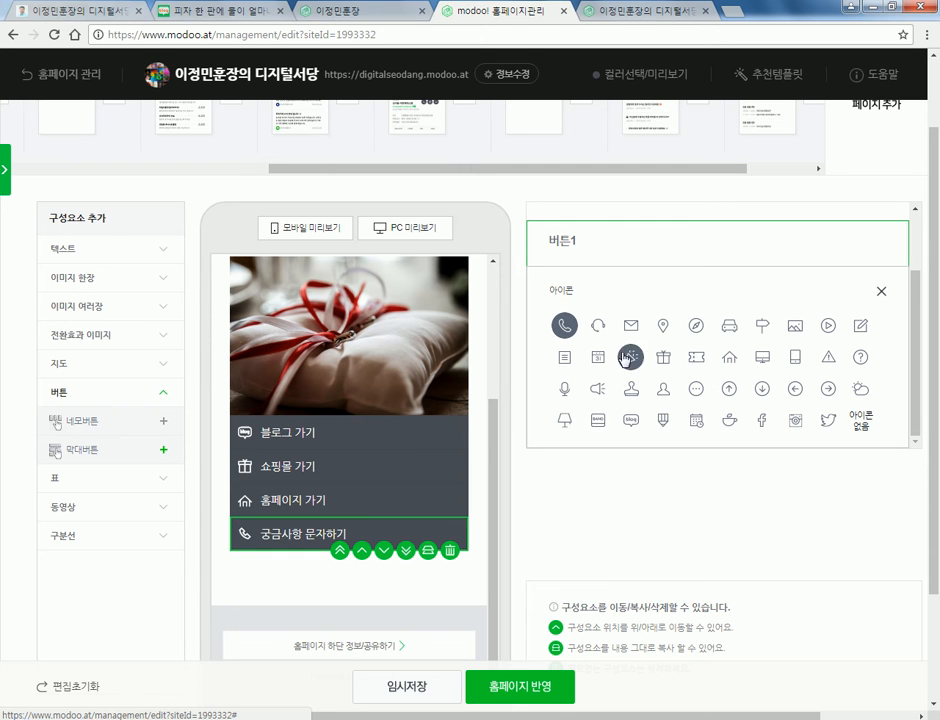
left_click(795, 360)
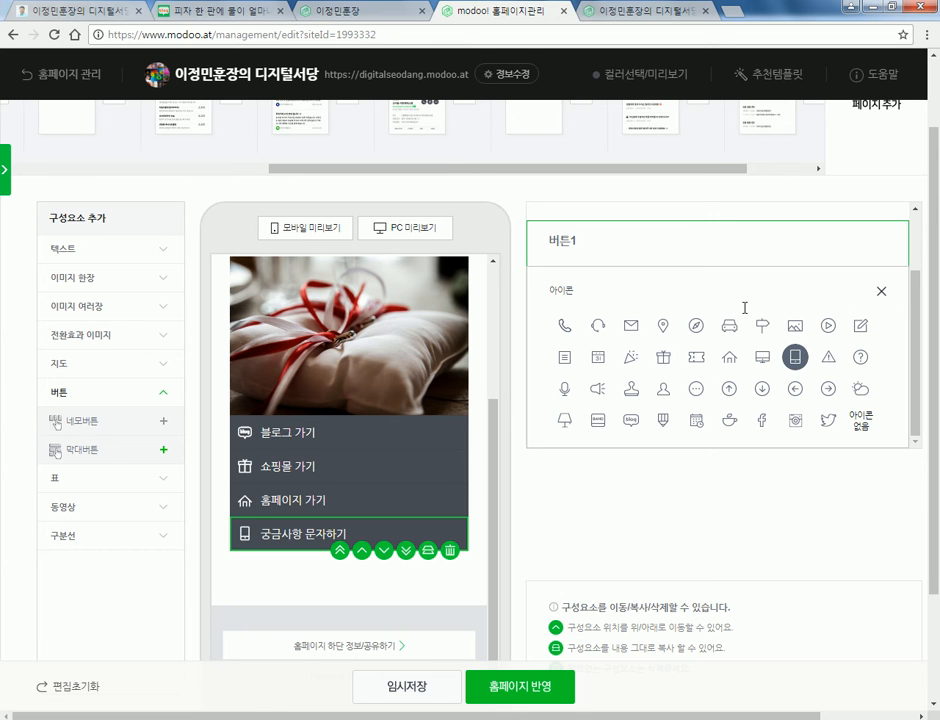
left_click(881, 292)
Step: Set the button to 문자 with the phone number, then publish the homepage
left_click(690, 359)
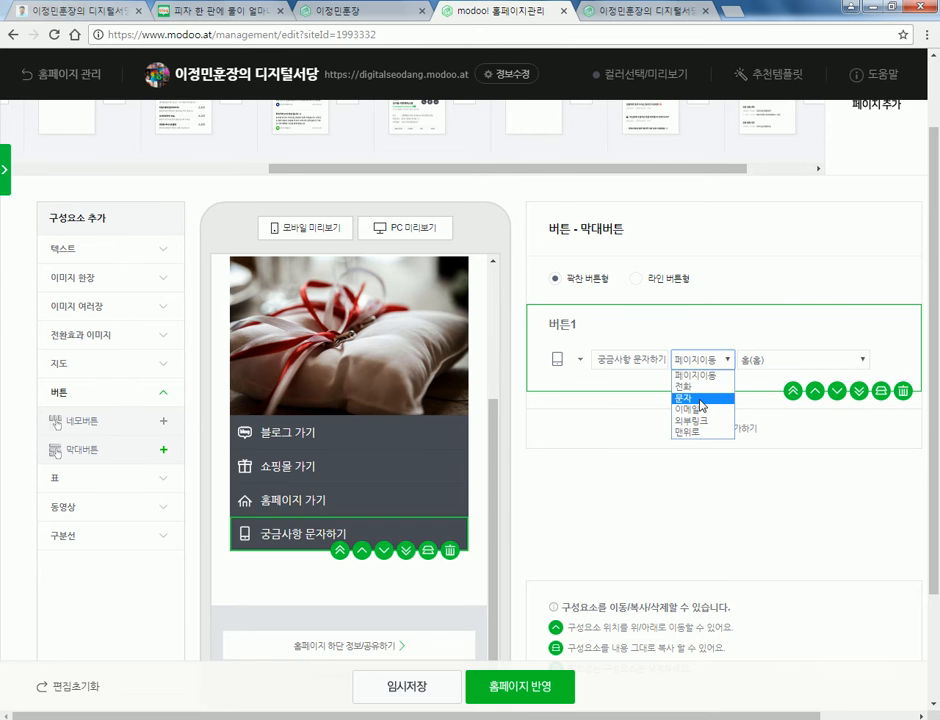
left_click(703, 398)
left_click(784, 362)
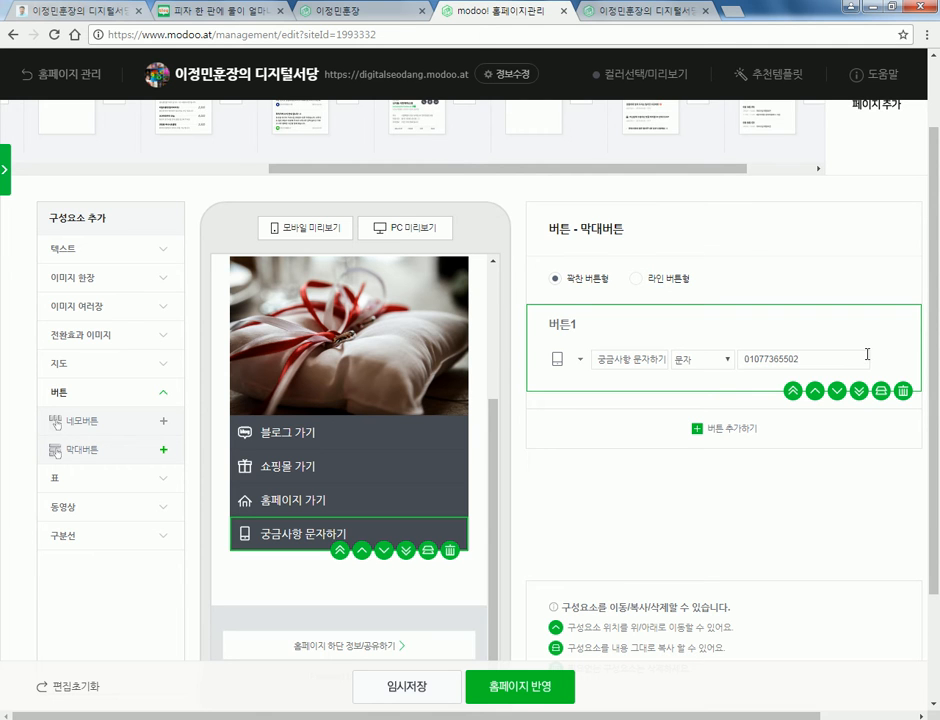
left_click(524, 690)
left_click(470, 532)
Step: Open the live site's 작품소개 > 쿠션공예 page
left_click(645, 10)
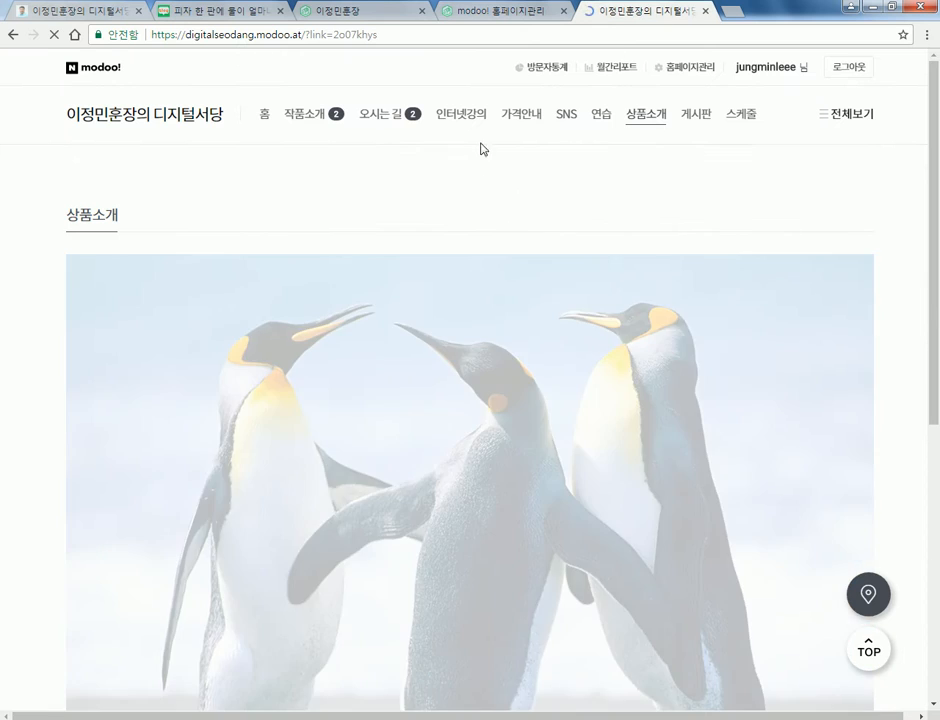
left_click(329, 120)
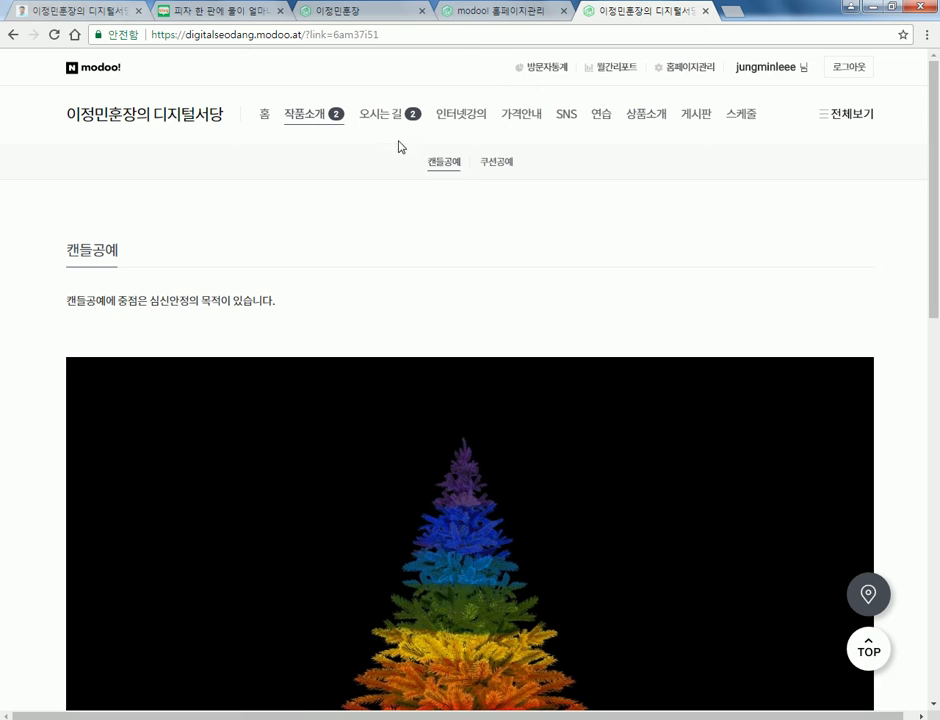
left_click(500, 164)
scroll(90, 300, "down", 5)
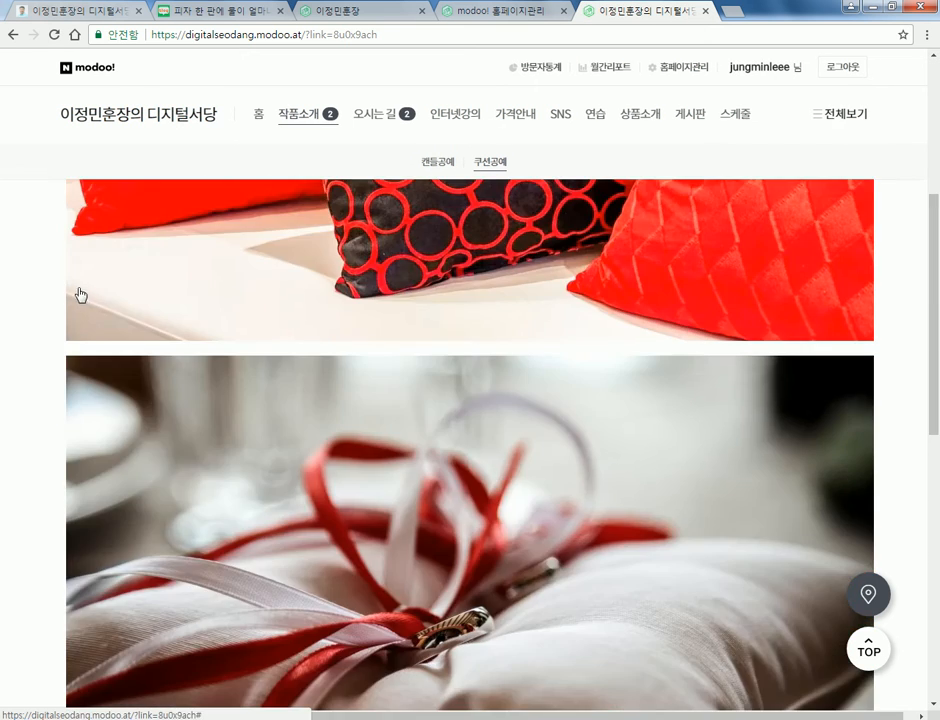
scroll(90, 300, "down", 7)
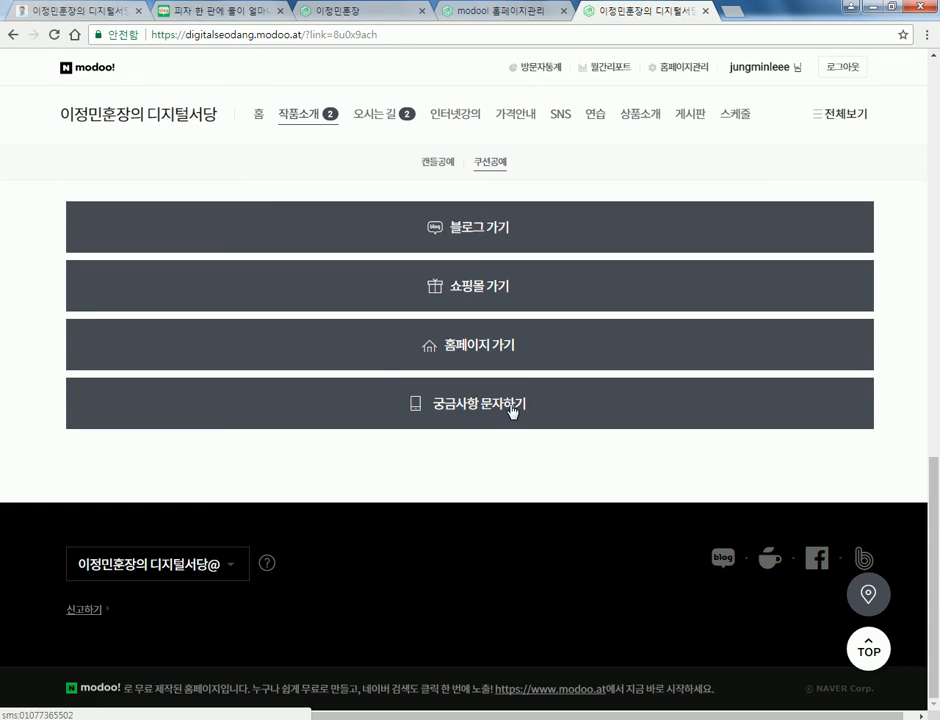
Step: Test the 홈페이지 가기 and 궁금사항 문자하기 buttons, then select the site address
left_click(489, 352)
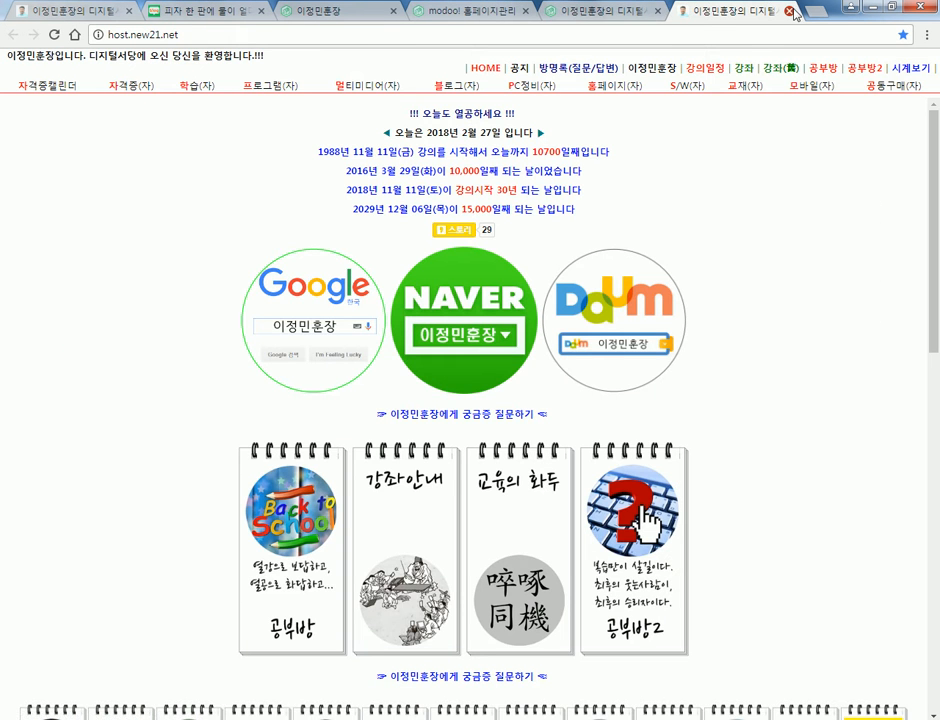
key("ctrl+w")
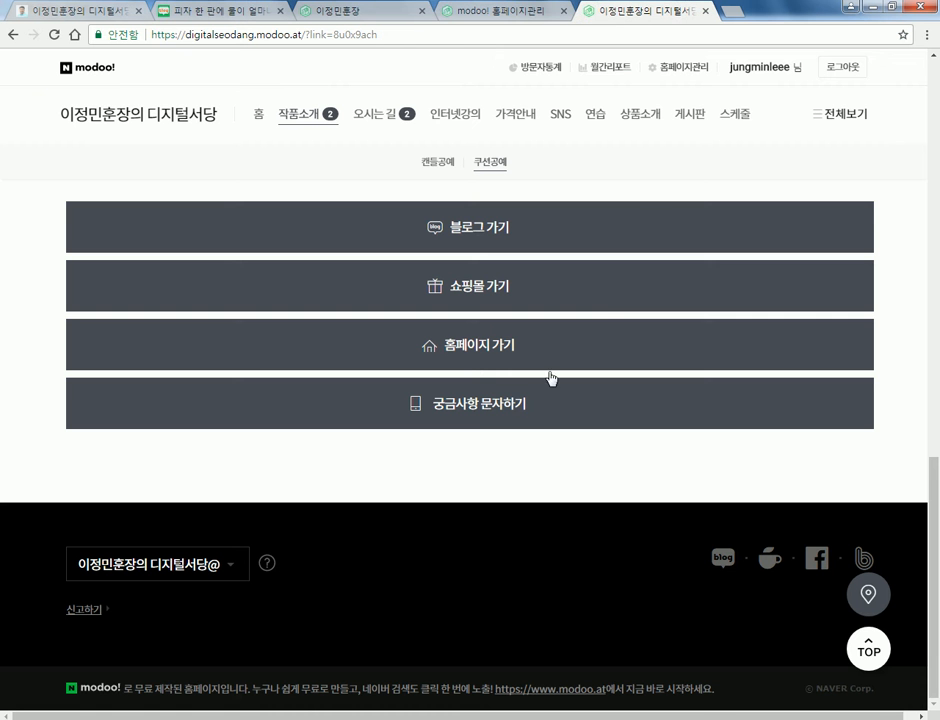
left_click(511, 409)
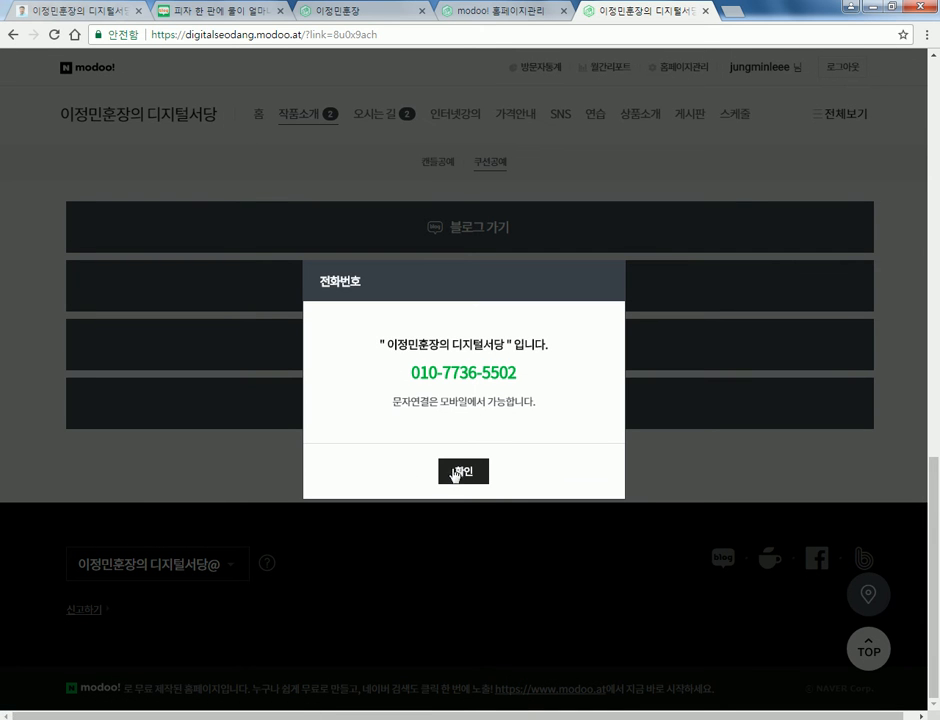
left_click(463, 479)
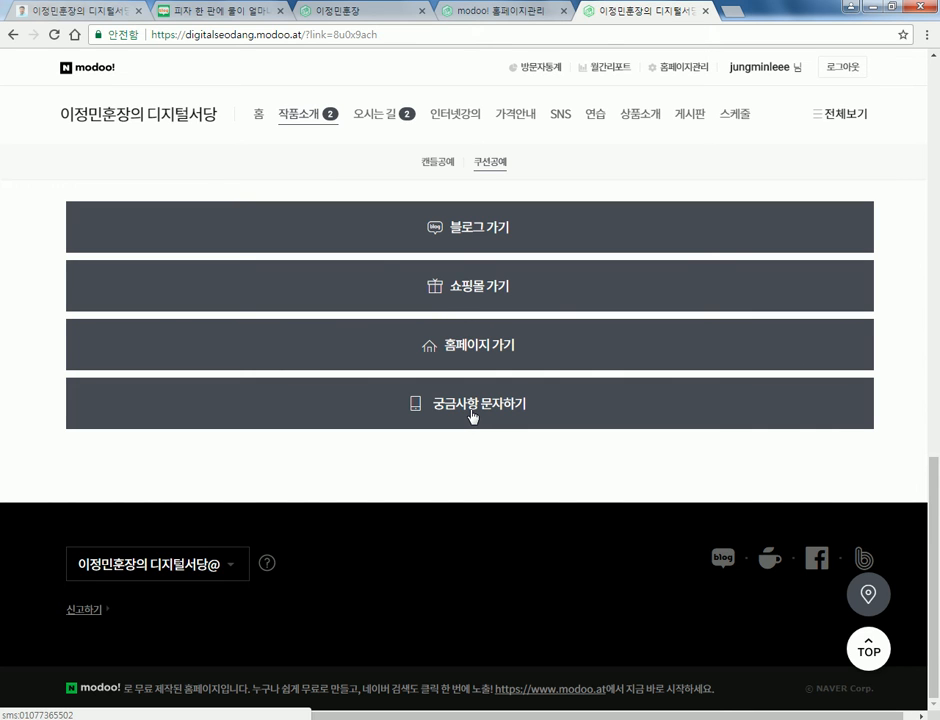
left_click_drag(301, 34, 152, 34)
key("ctrl+c")
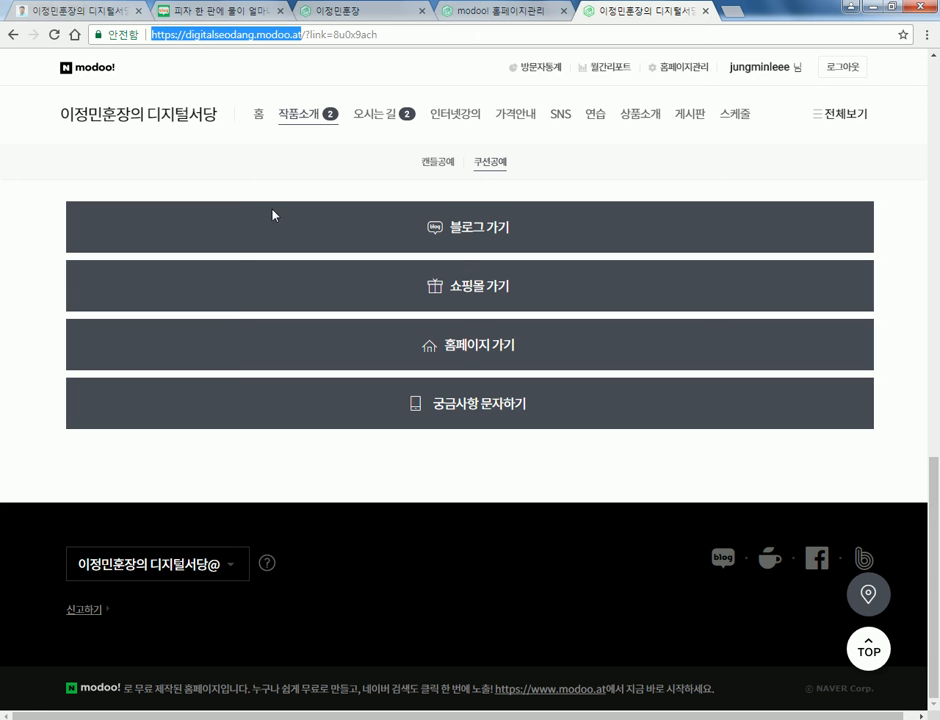
Step: Paste the live site address on a new line under 홈페이지 등록 in Notepad
key("alt+Tab")
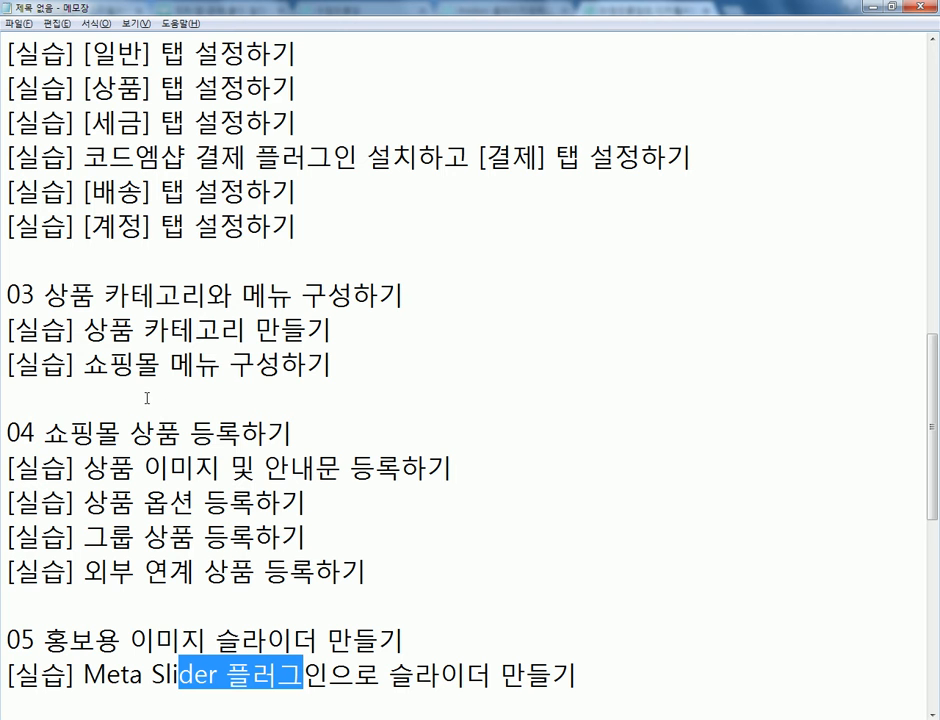
scroll(146, 398, "up", 8)
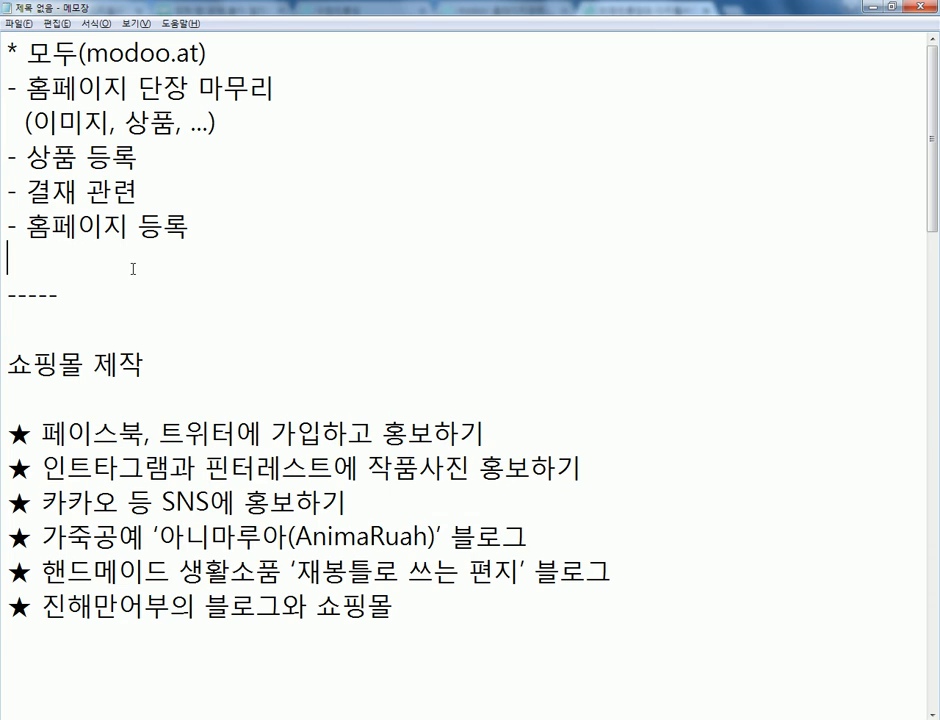
key("Return")
key("Return")
key("Up")
key("ctrl+v")
Step: Trim the address to digitalseodang.modoo.at and switch back to Chrome
key("Home")
key("Right")
key("Right")
key("Right")
key("Right")
key("Right")
key("BackSpace")
key("Right")
key("Right")
key("Right")
key("shift+Home")
key("Delete")
key("Down")
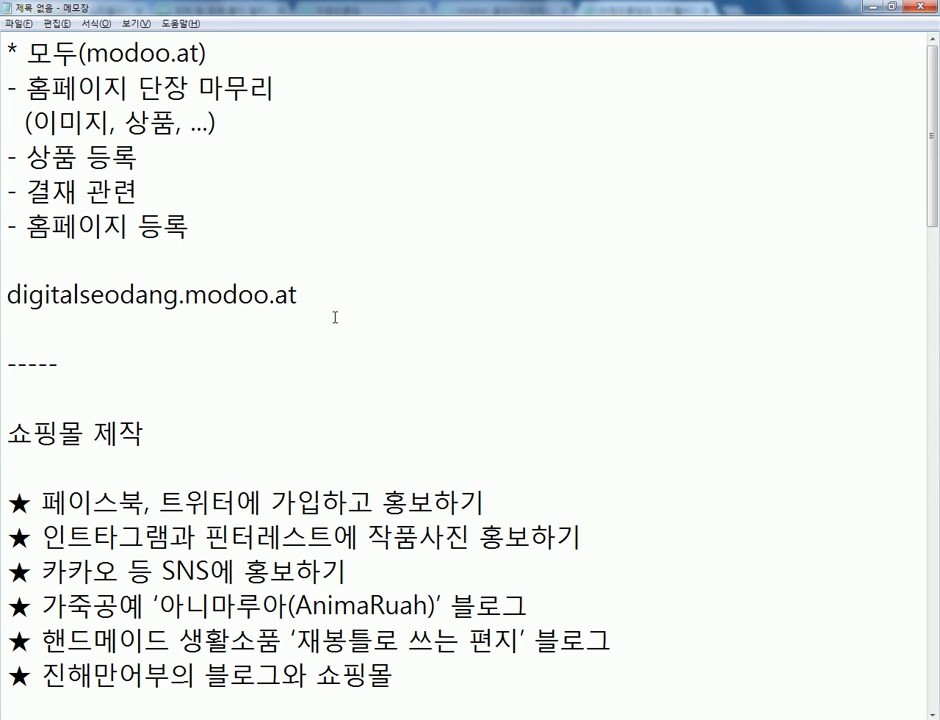
key("alt+Tab")
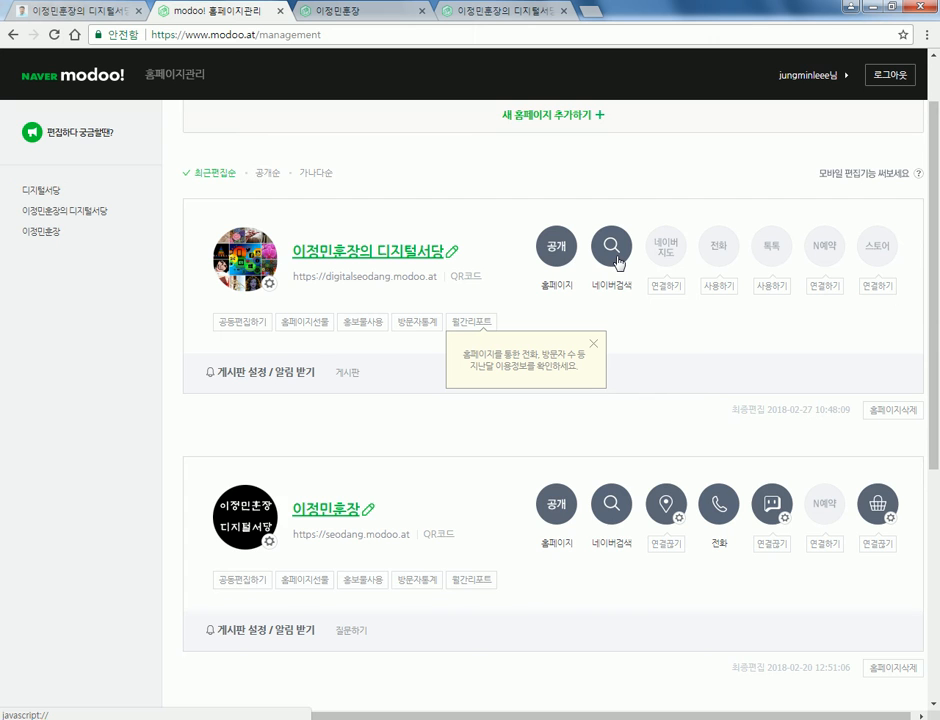
left_click(388, 262)
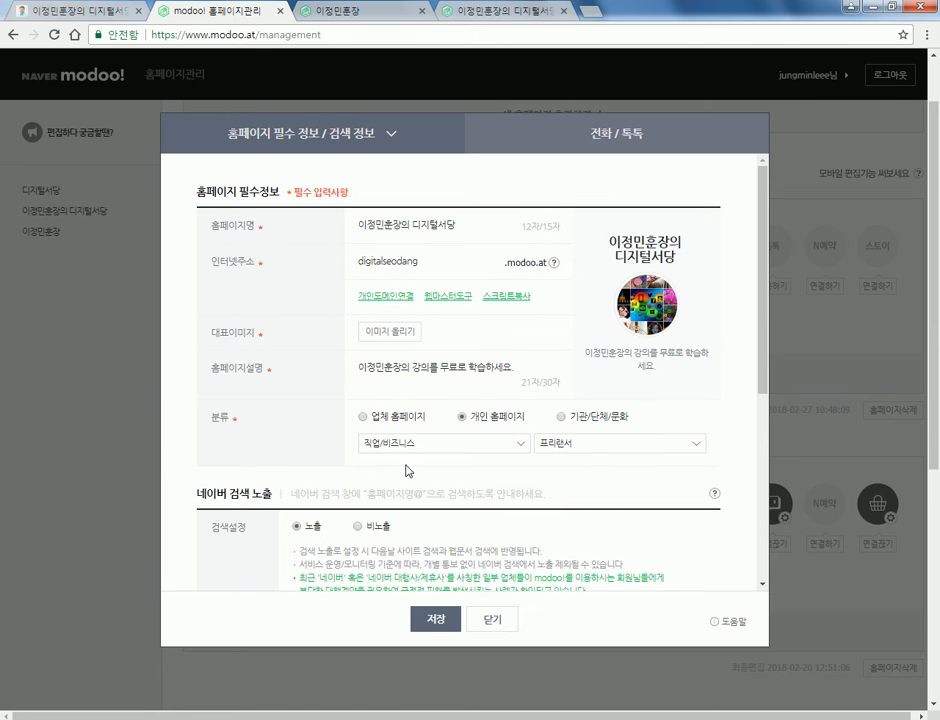
scroll(294, 440, "down", 4)
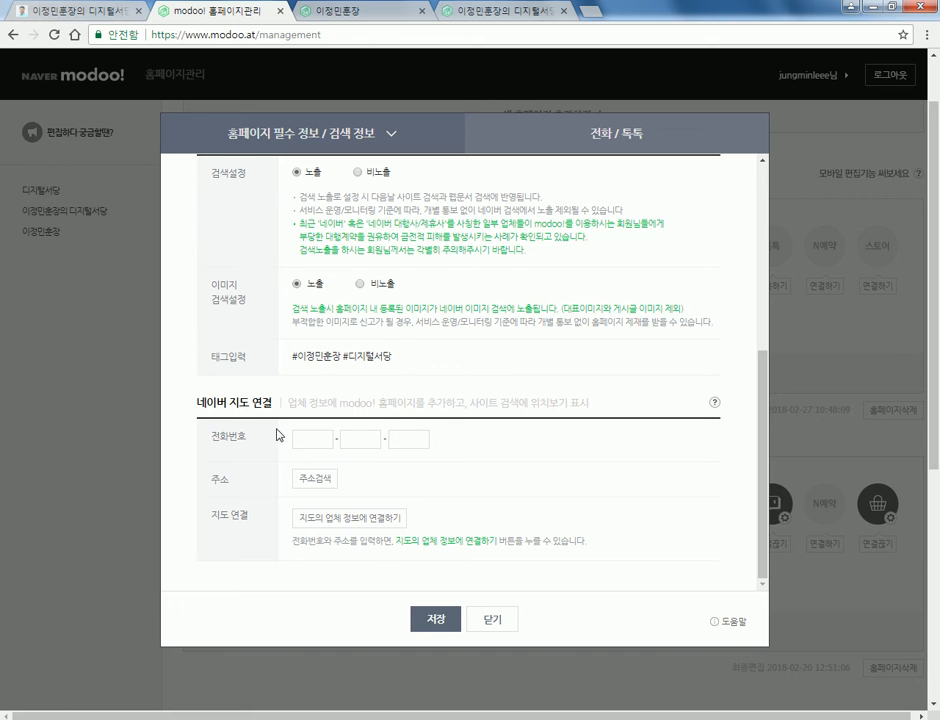
left_click_drag(758, 384, 713, 176)
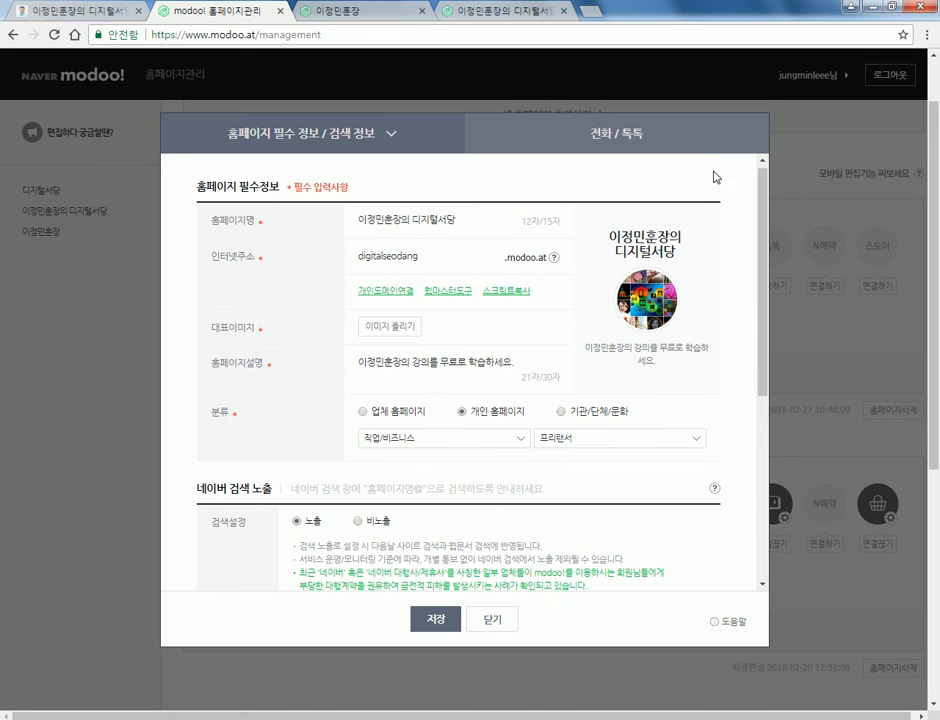
left_click(488, 621)
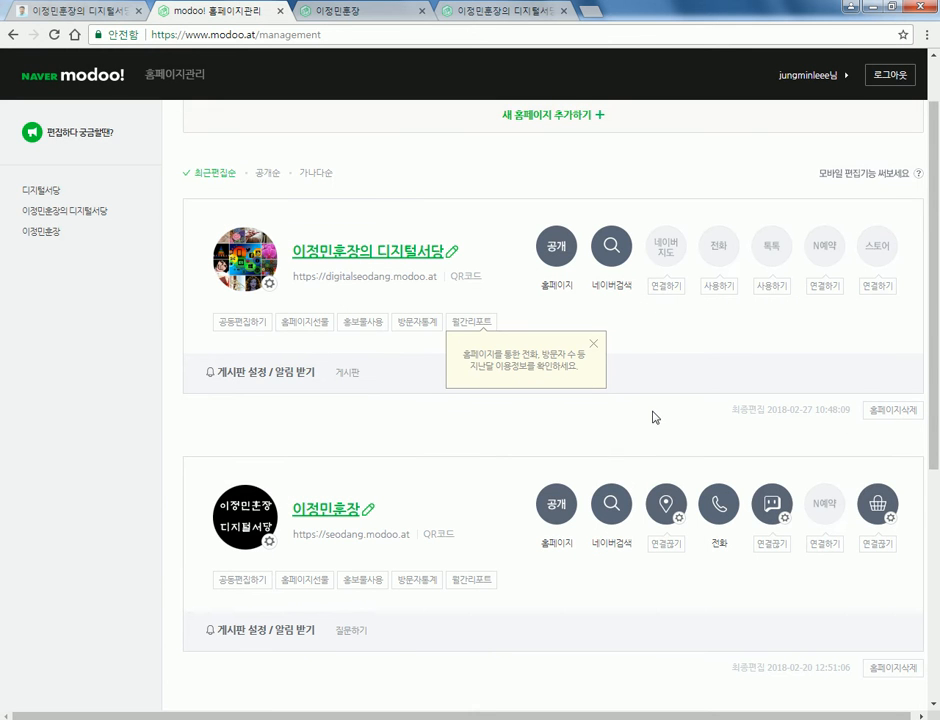
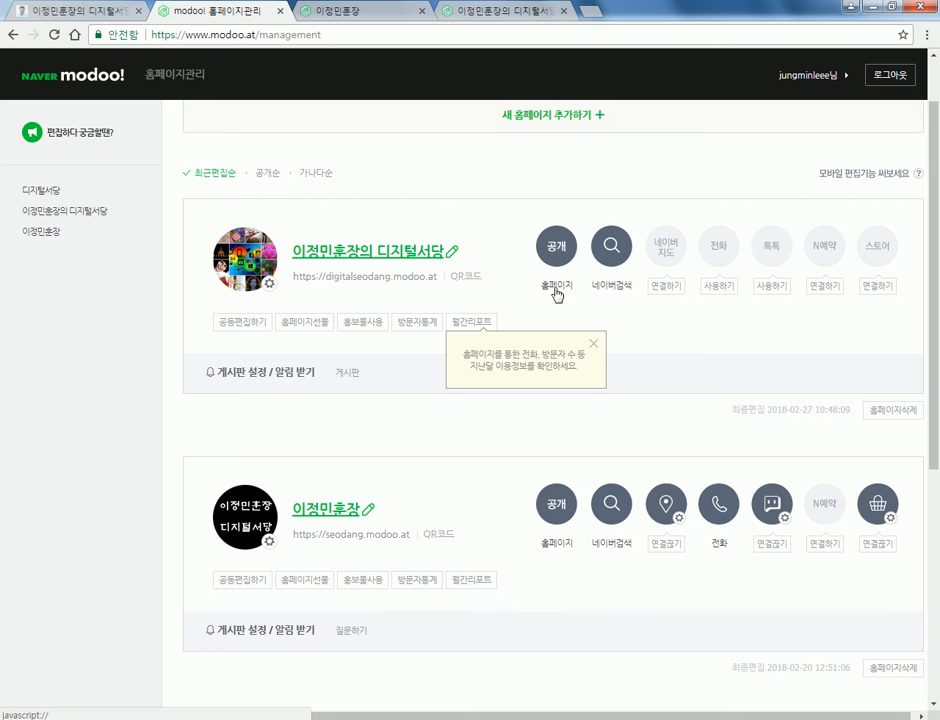
Step: Open the first homepage's 네이버 지도 connection form and scroll through it
left_click(668, 251)
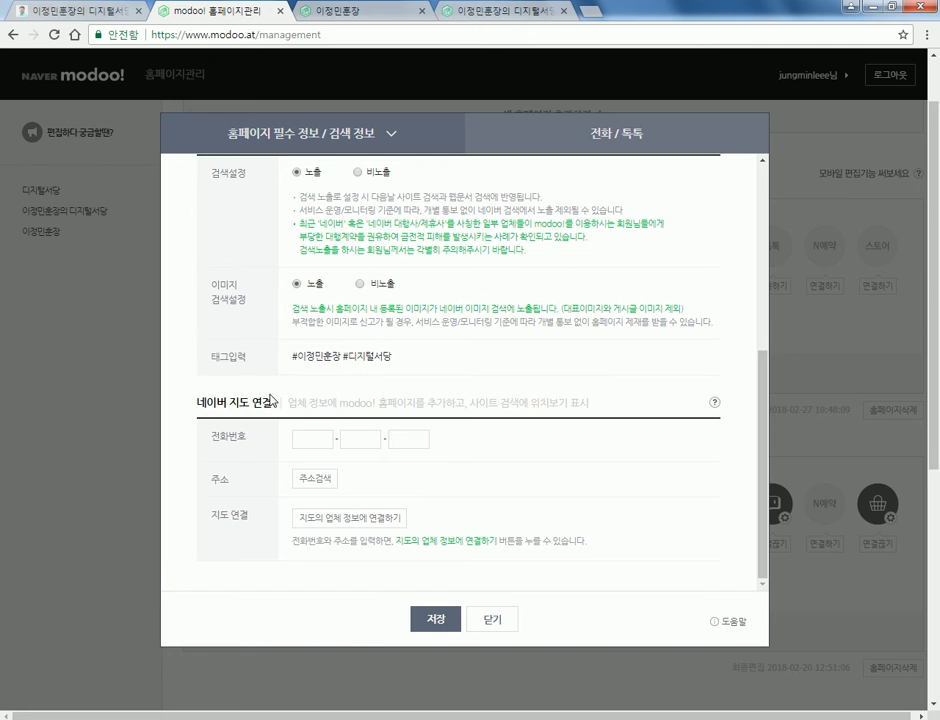
scroll(308, 381, "up", 5)
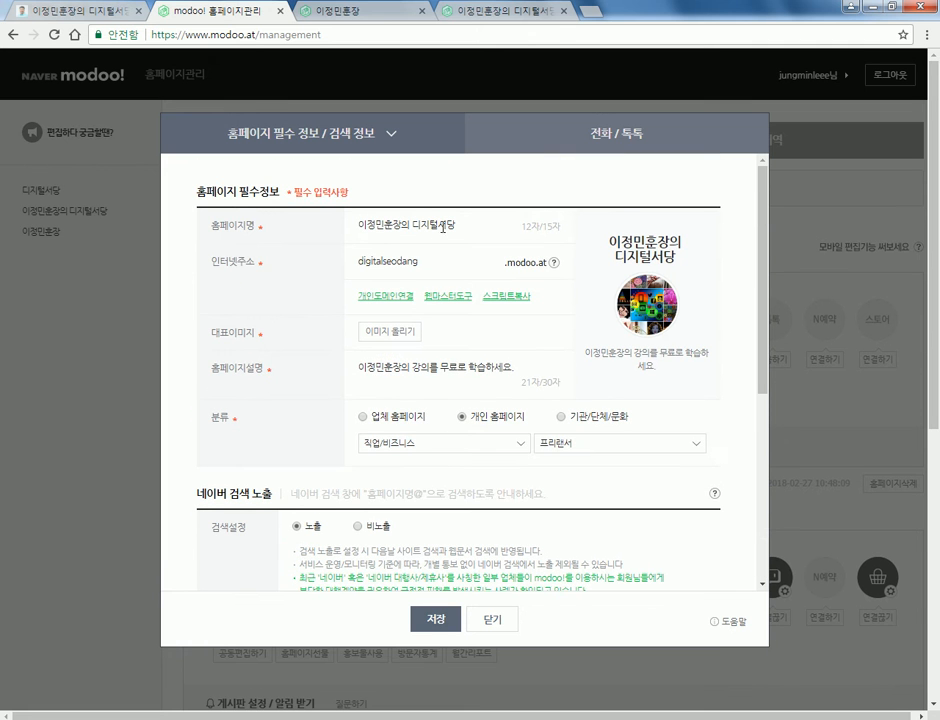
scroll(297, 380, "down", 4)
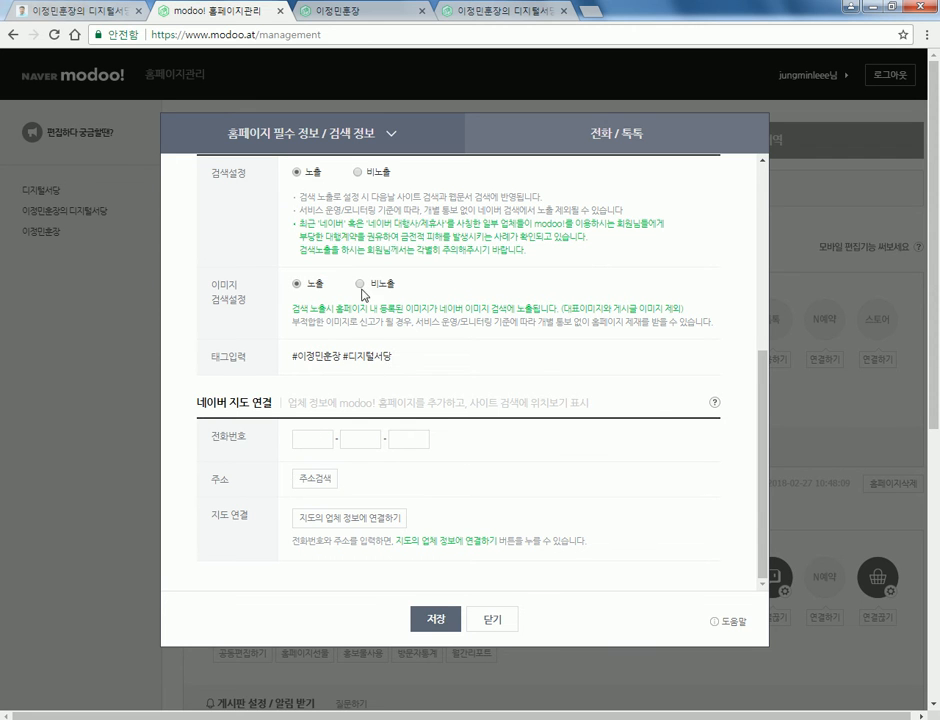
Step: Switch to the first tab and go to the Naver main page
left_click(52, 12)
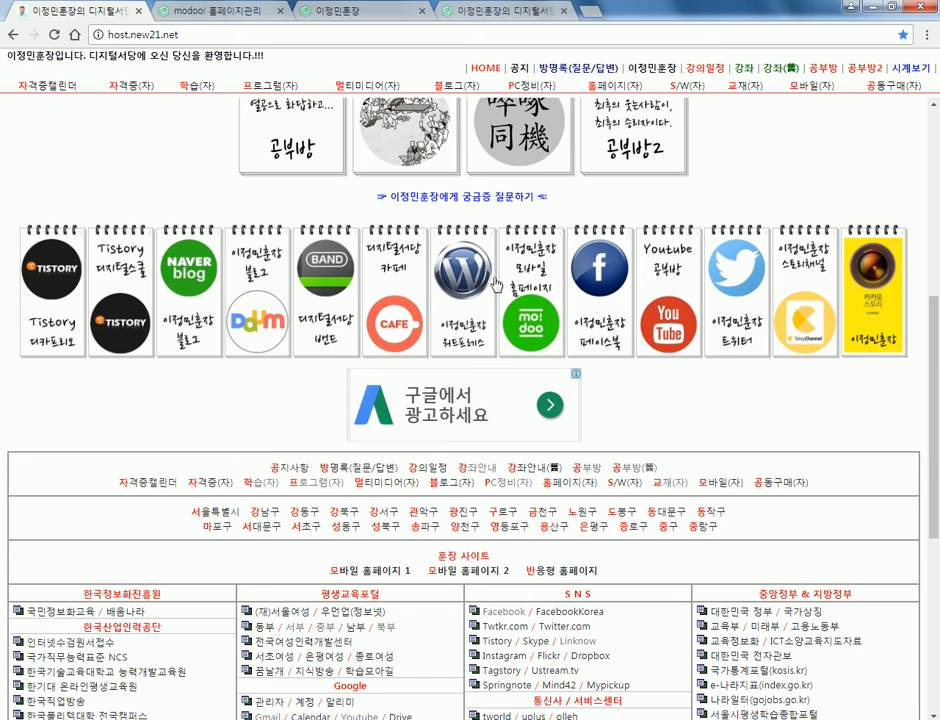
scroll(530, 494, "down", 3)
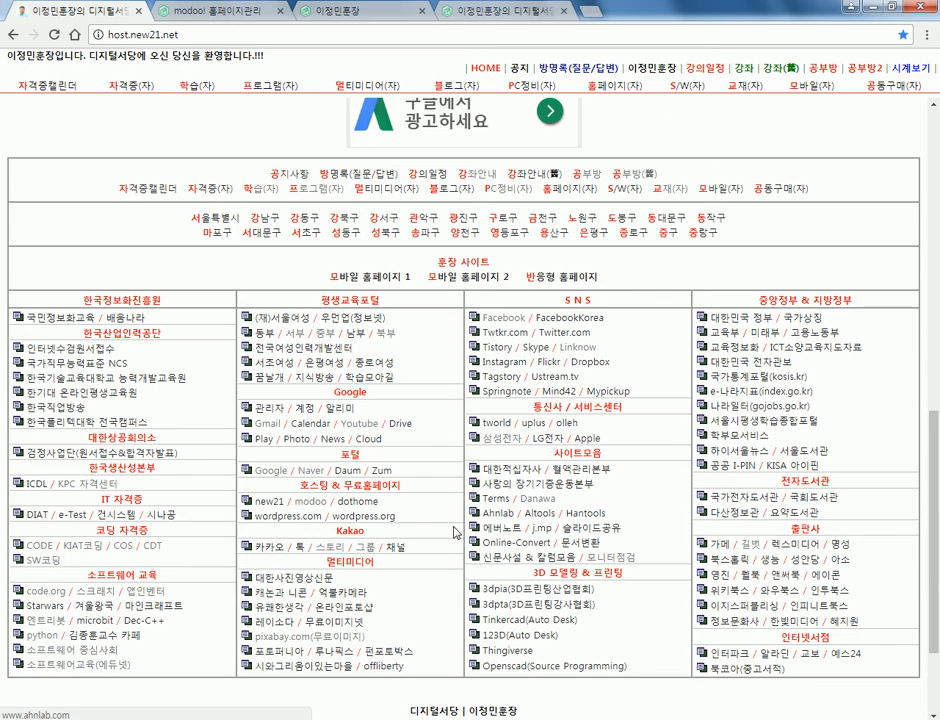
left_click(290, 470)
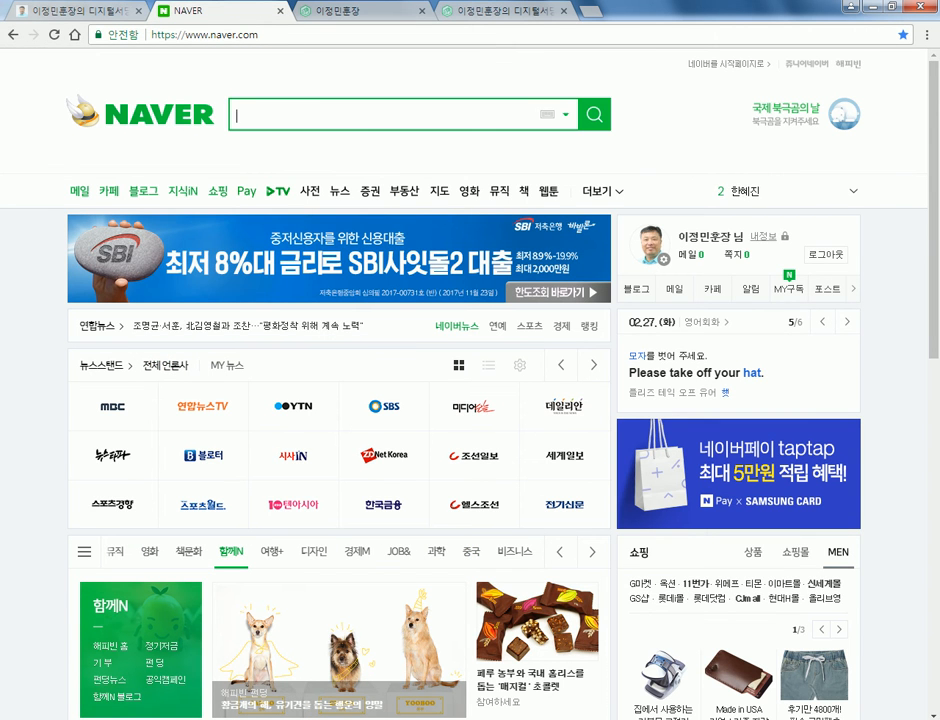
Step: Search Naver for the instructor's name and browse its website and map listings
left_click(304, 114)
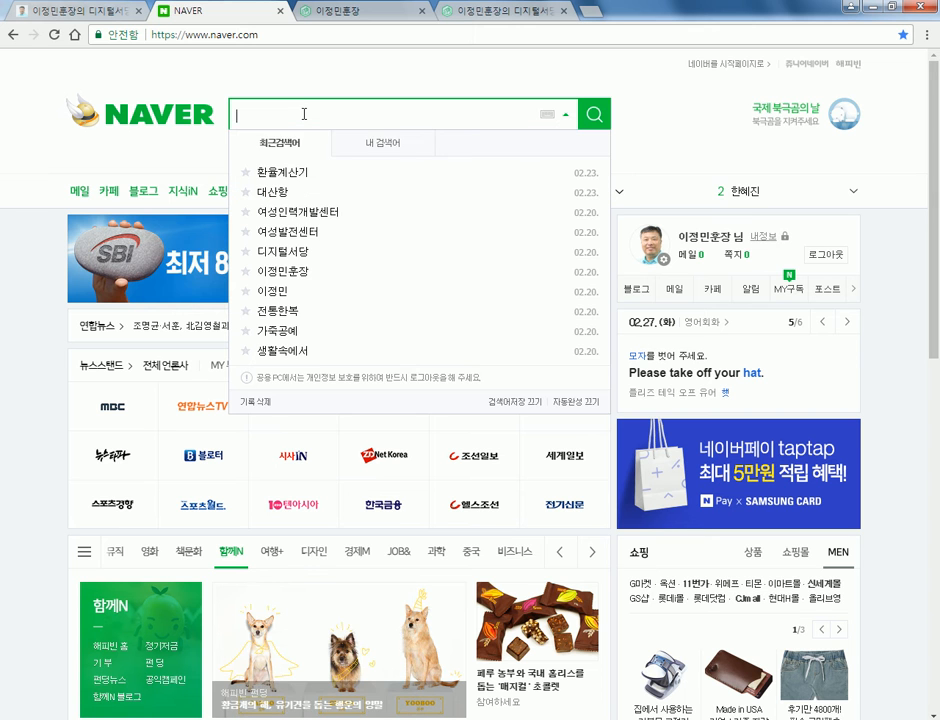
type("이정미")
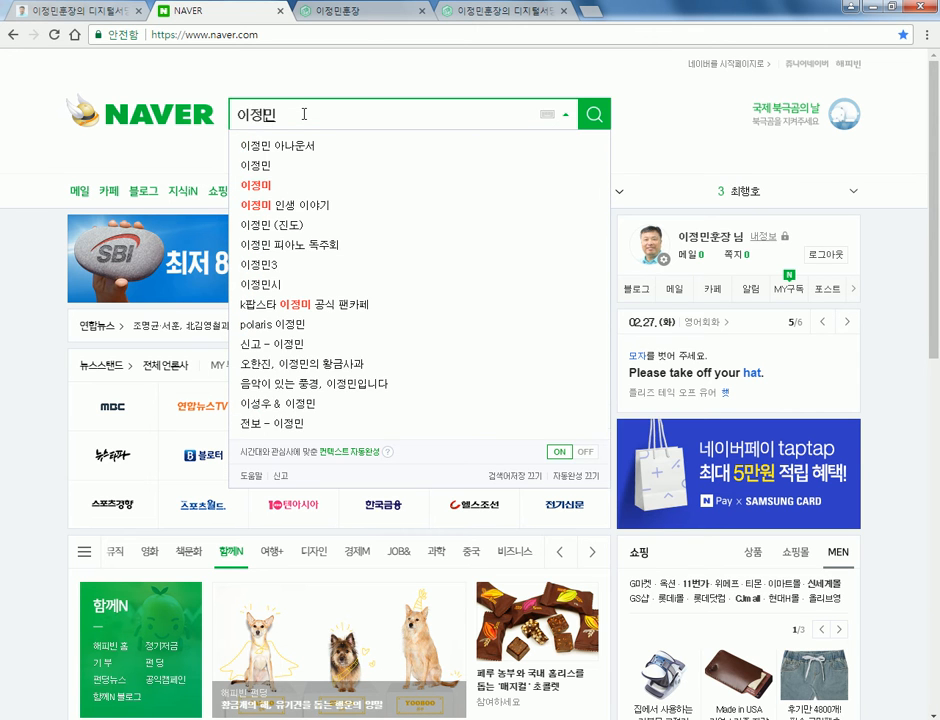
type("ㄴ훈장")
key("Return")
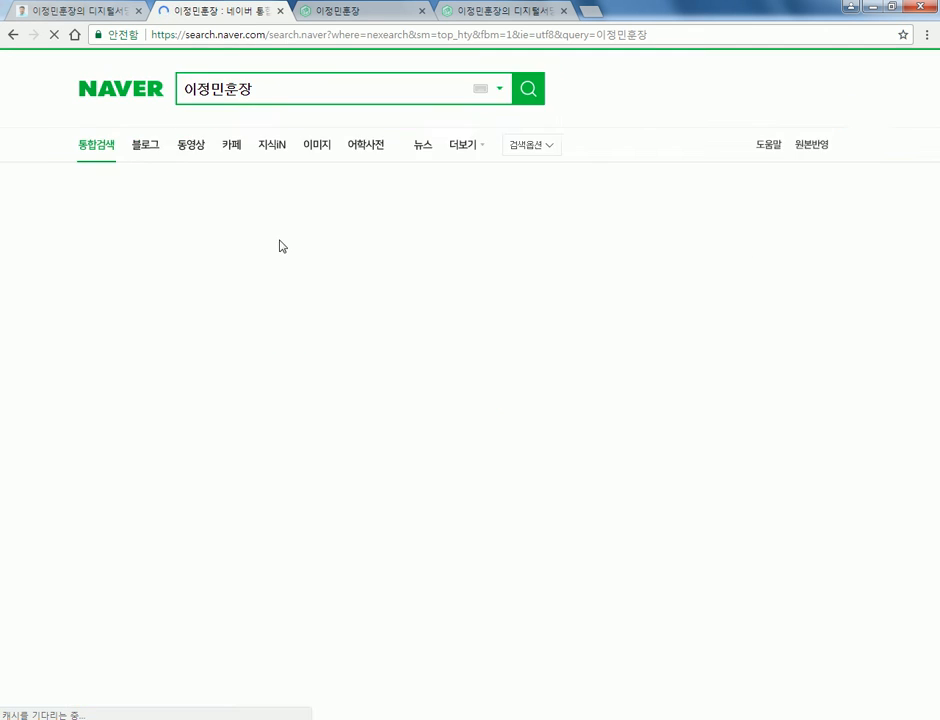
scroll(46, 460, "down", 3)
scroll(43, 467, "down", 5)
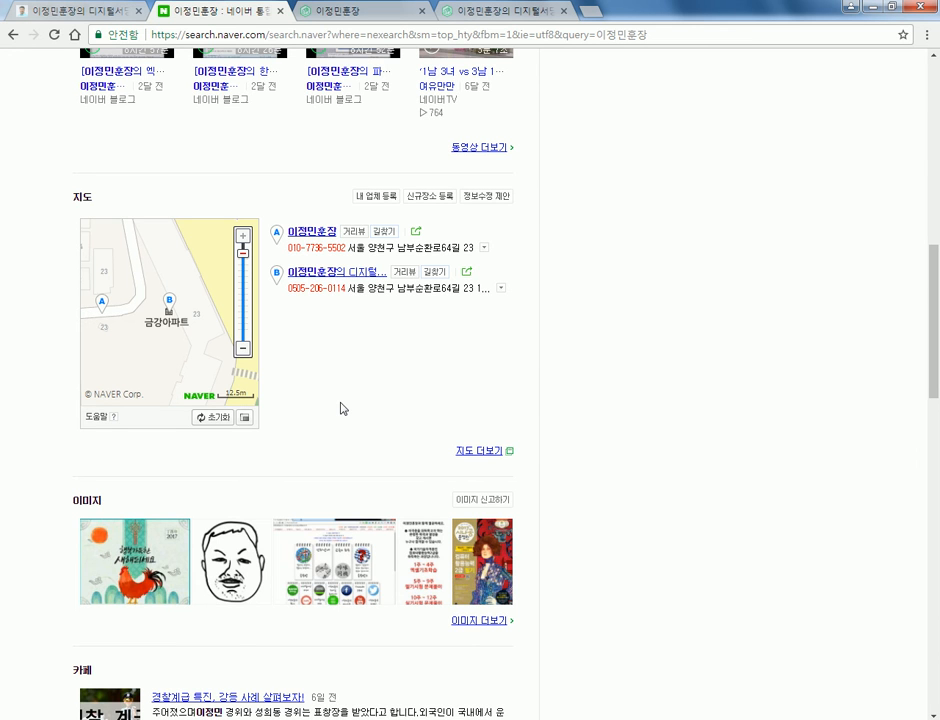
scroll(340, 408, "up", 8)
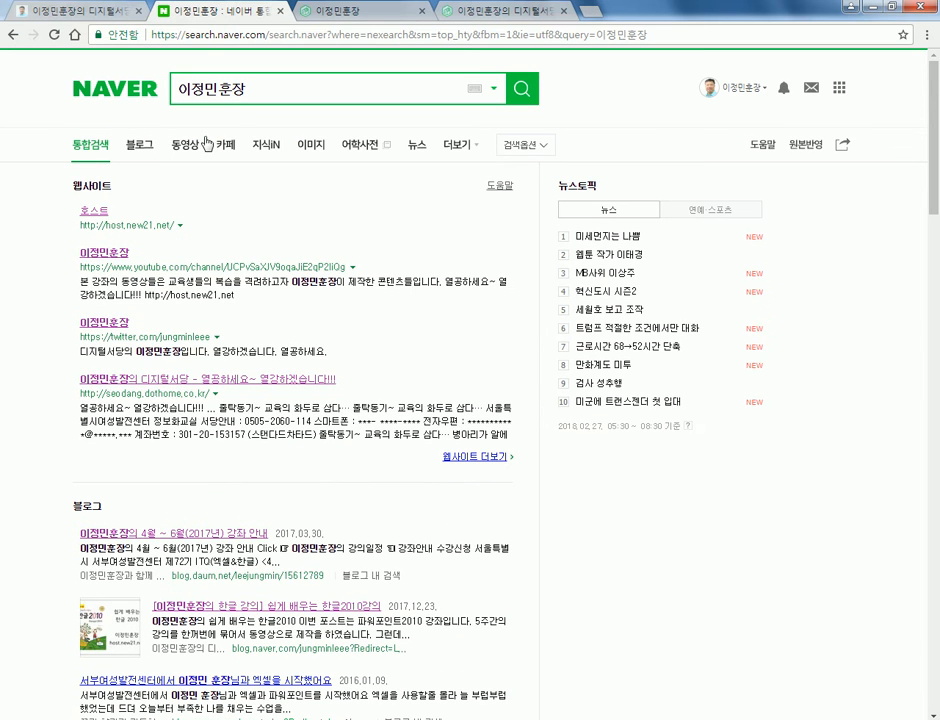
Step: Search for 엑셀강좌, open its map results, close them and return to the top
left_click_drag(217, 92, 136, 92)
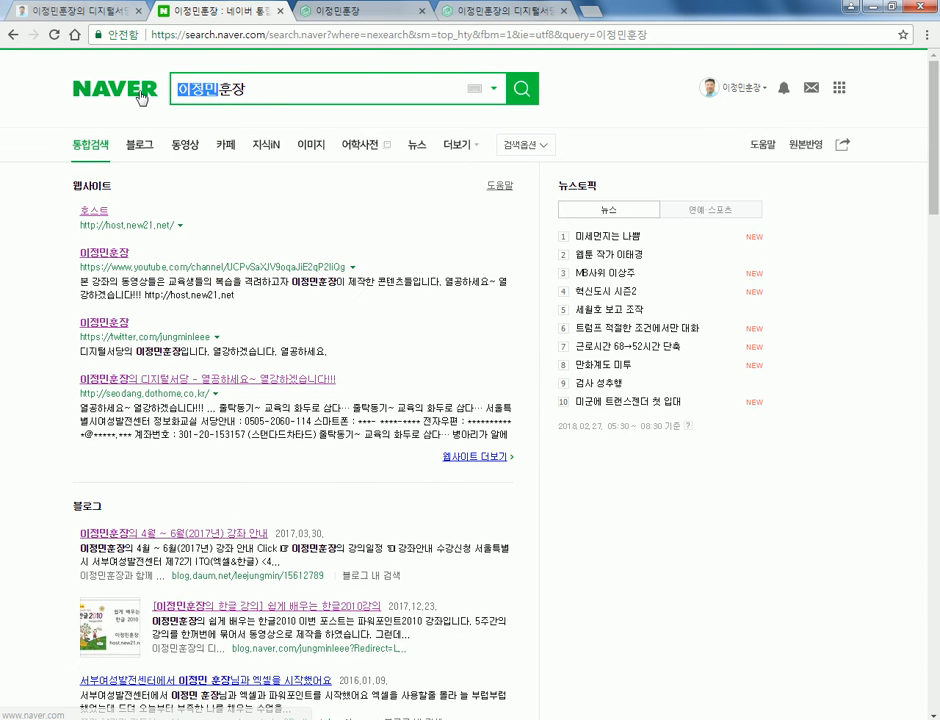
type("ㅇ셀강좌")
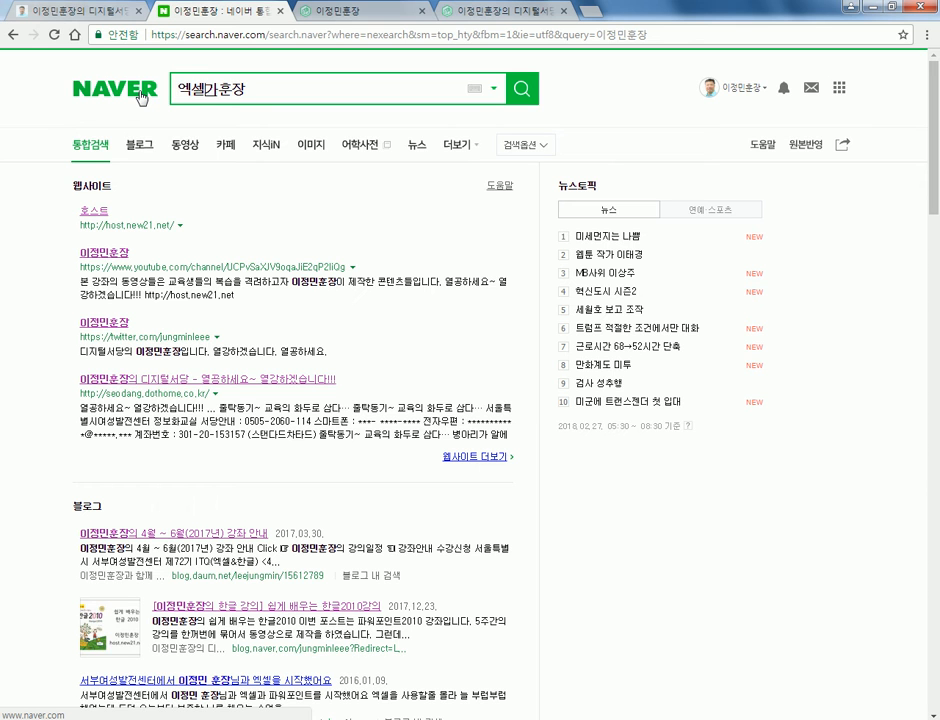
key("Delete")
key("Delete")
key("Return")
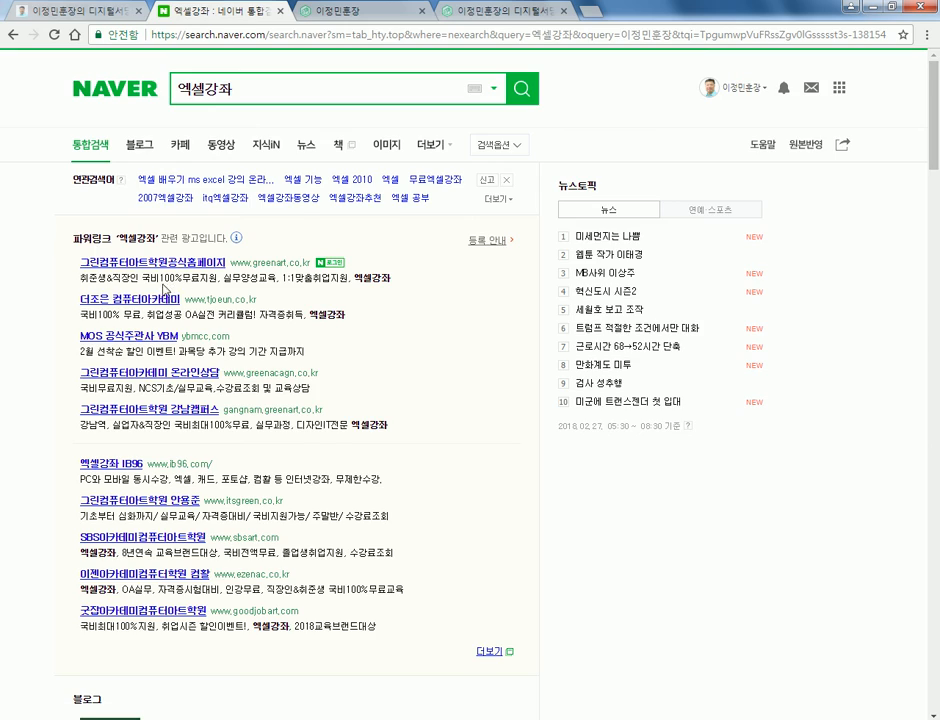
scroll(134, 390, "down", 7)
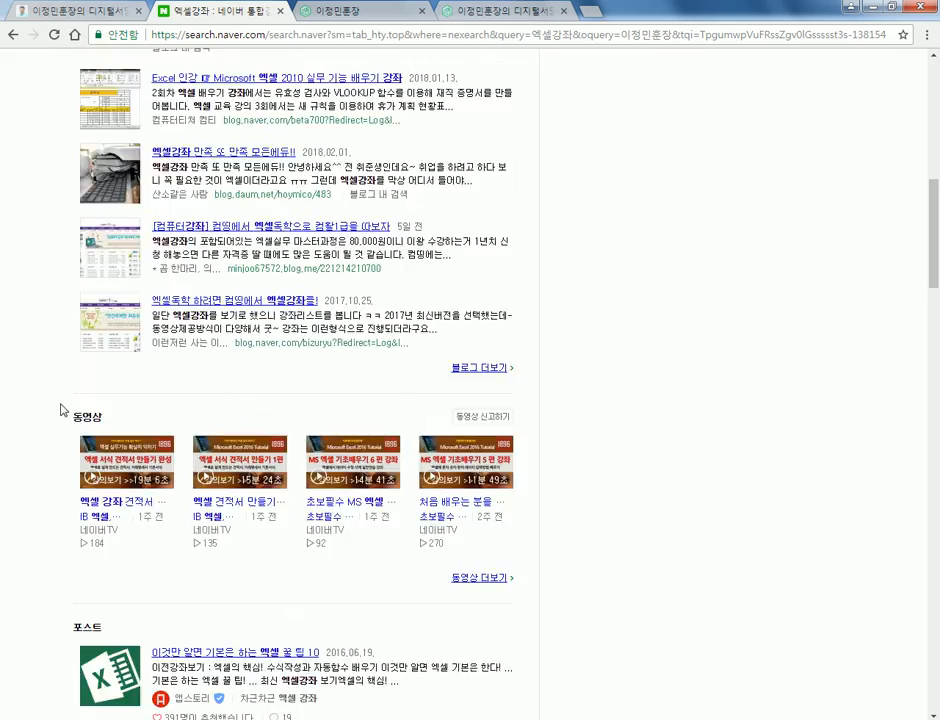
scroll(60, 410, "down", 12)
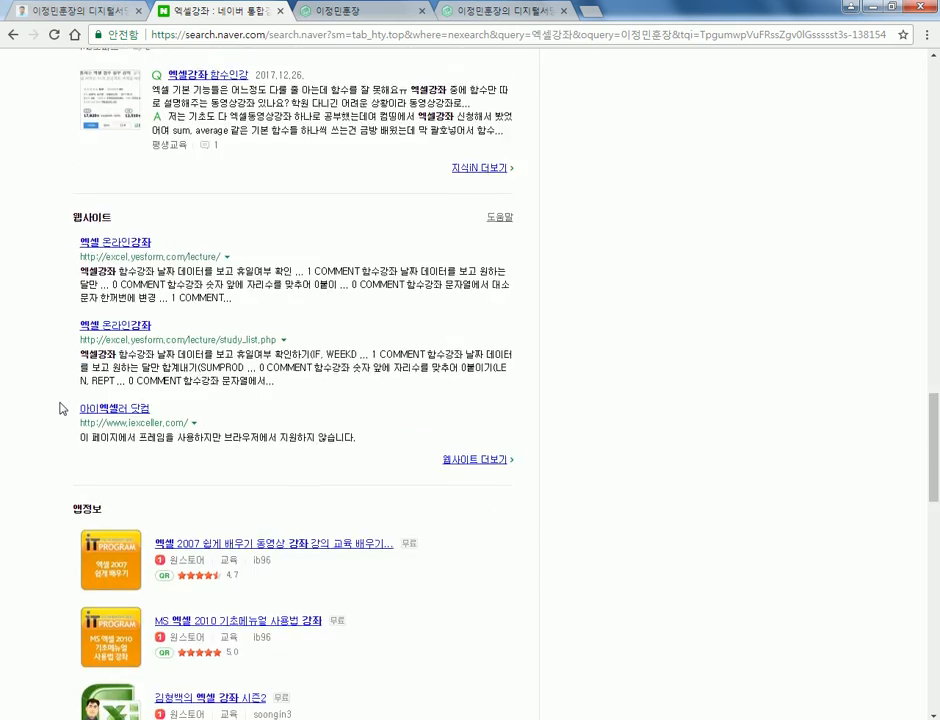
scroll(60, 408, "down", 12)
scroll(60, 408, "down", 2)
left_click(198, 576)
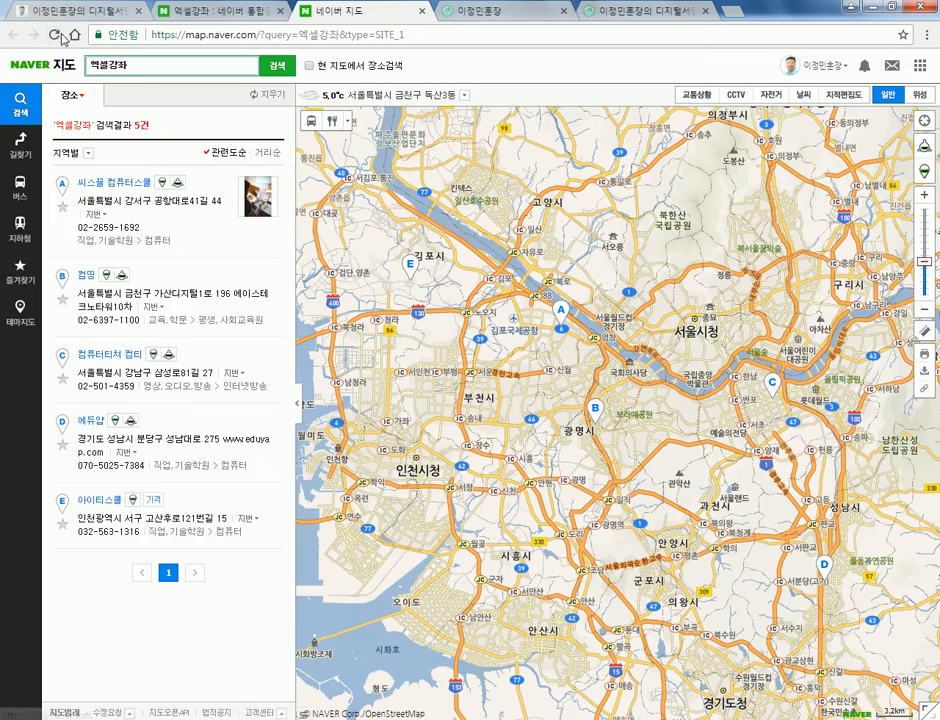
key("ctrl+w")
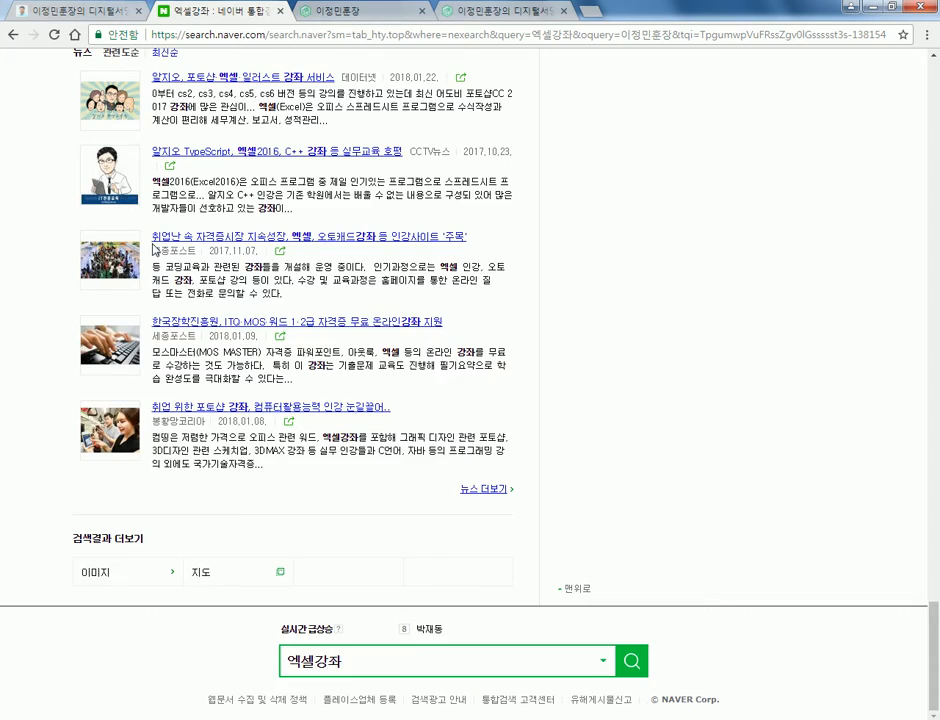
key("Home")
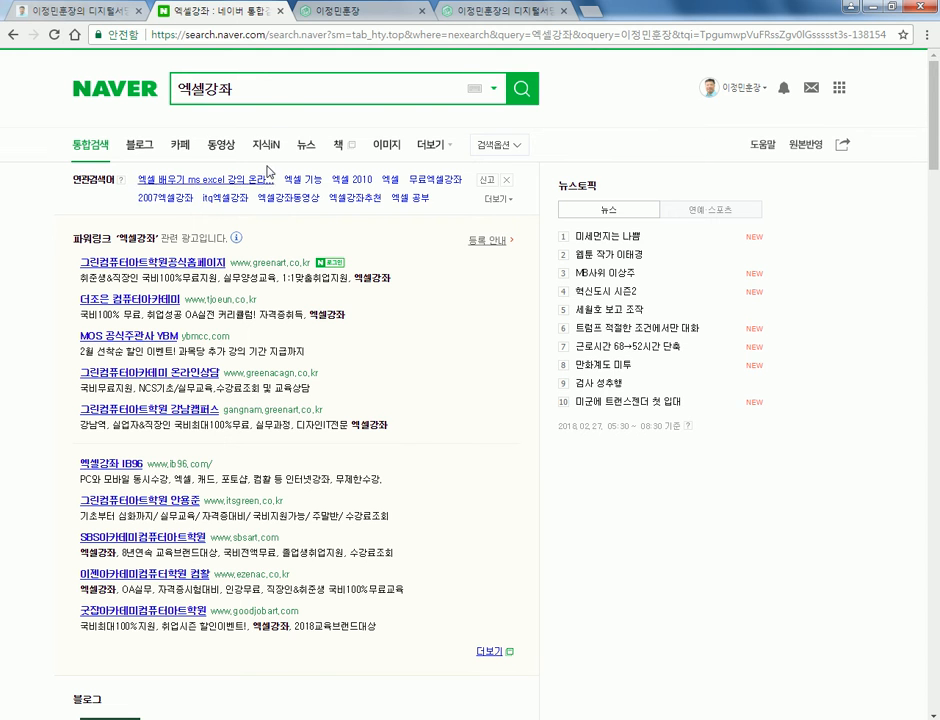
Step: Replace the query with 수도녹임 and run the search
left_click_drag(232, 88, 158, 80)
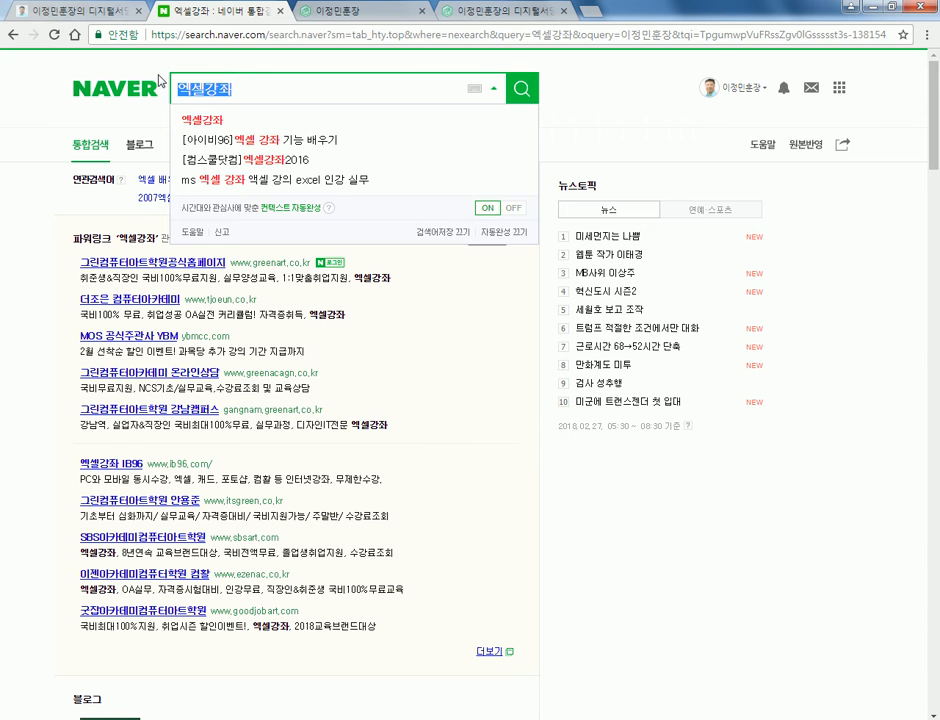
type("수도")
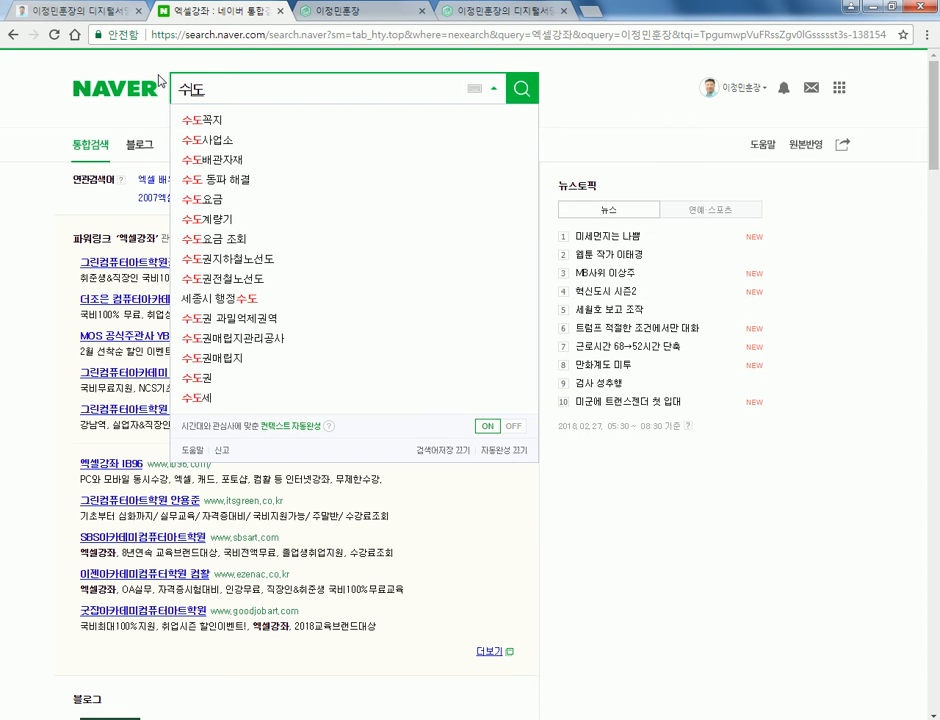
type("녹이ㅁ")
key("Return")
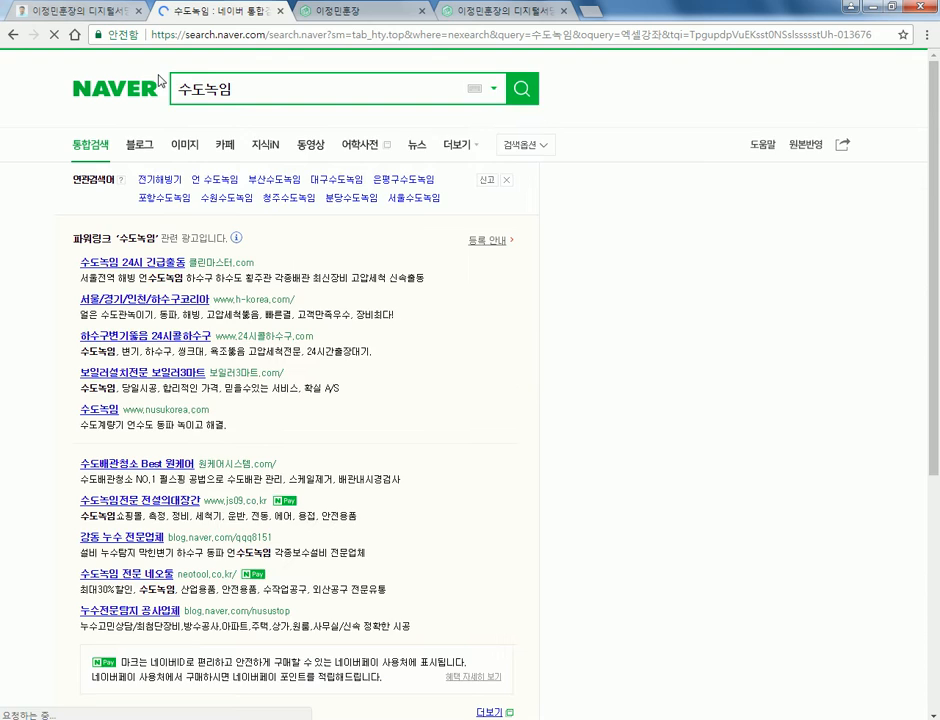
Step: Open 내 업체 등록 from the map section, close the Smart Place tab, and go back
scroll(38, 358, "down", 5)
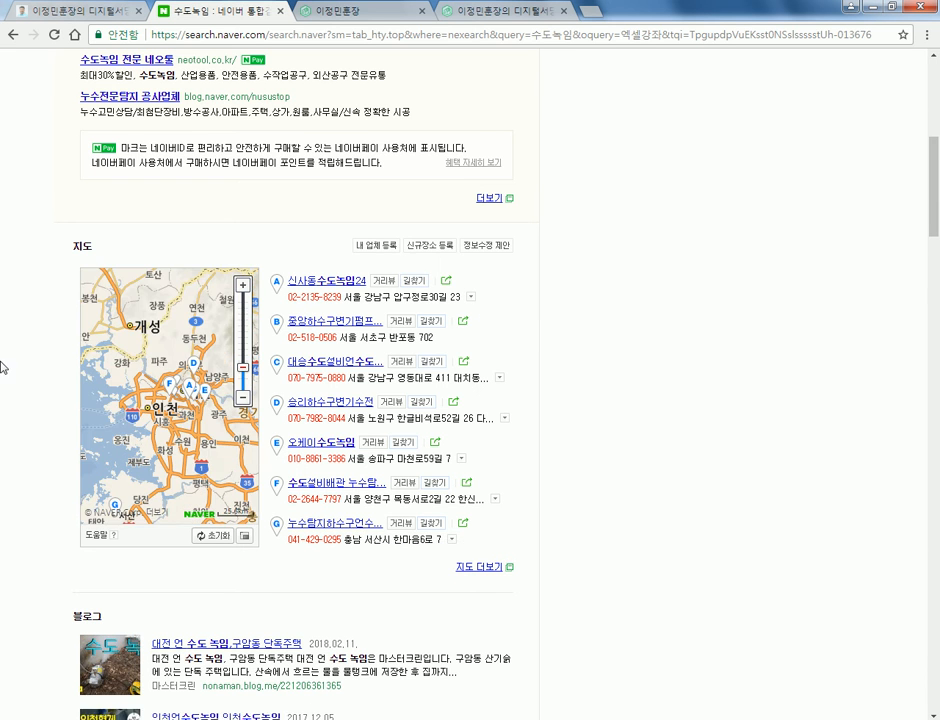
scroll(388, 341, "up", 1)
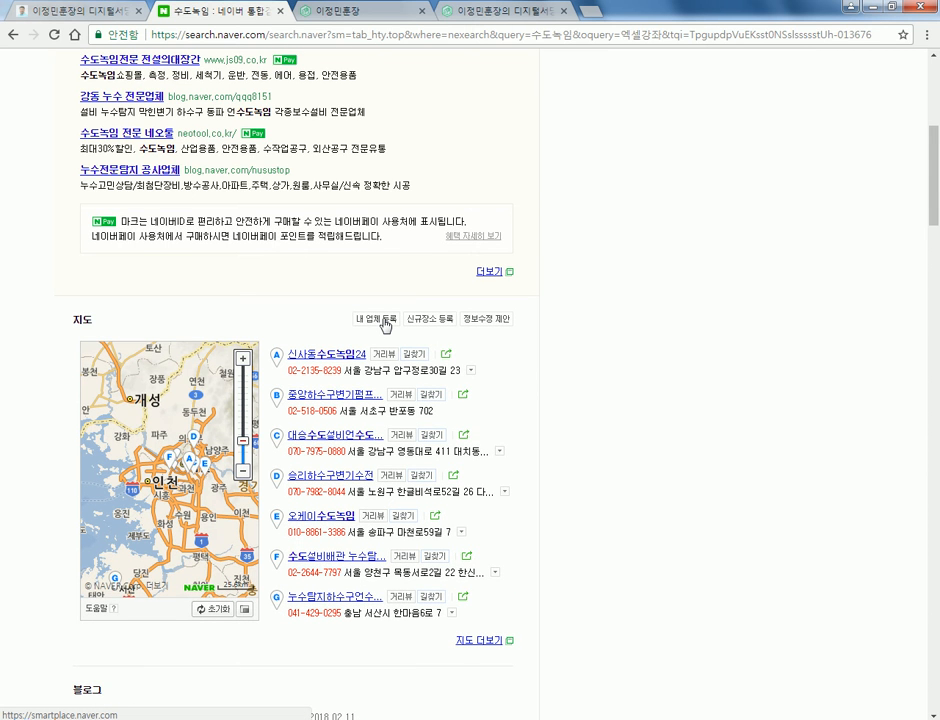
left_click(378, 319)
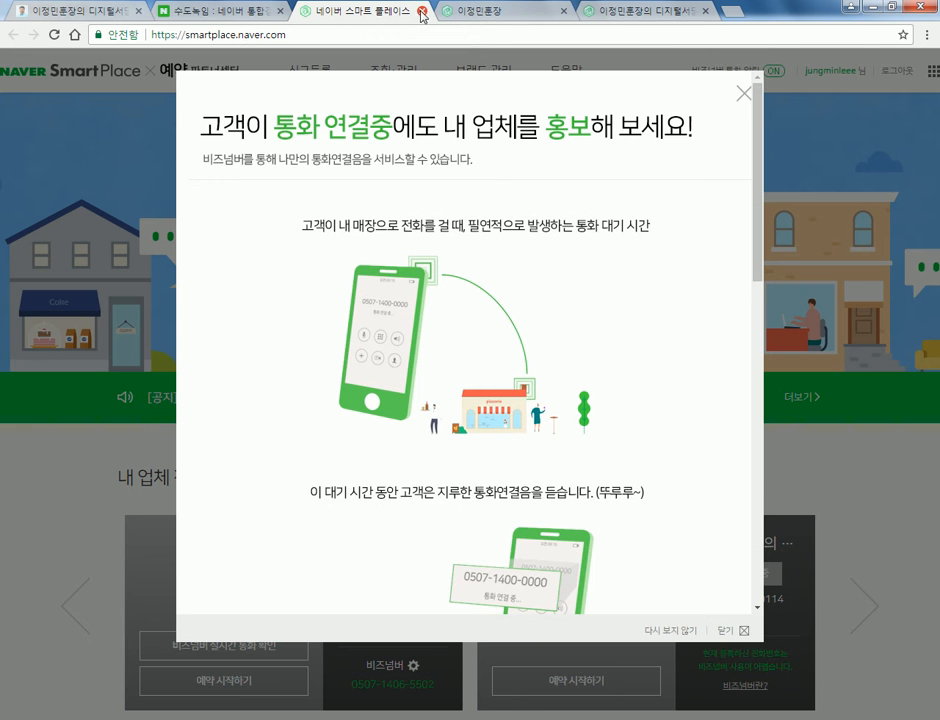
left_click(421, 10)
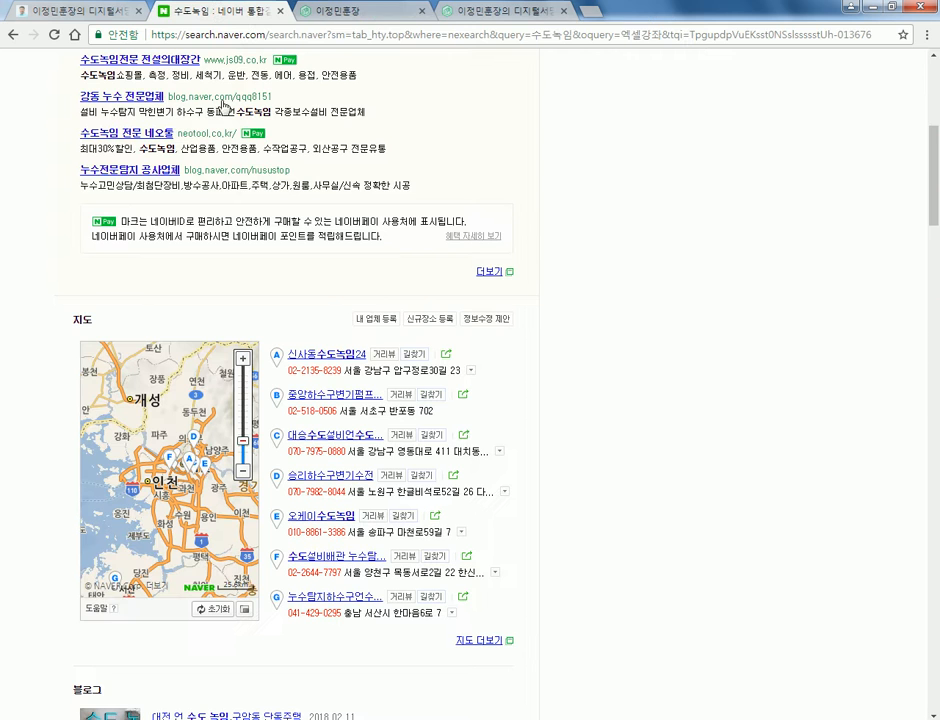
left_click(12, 35)
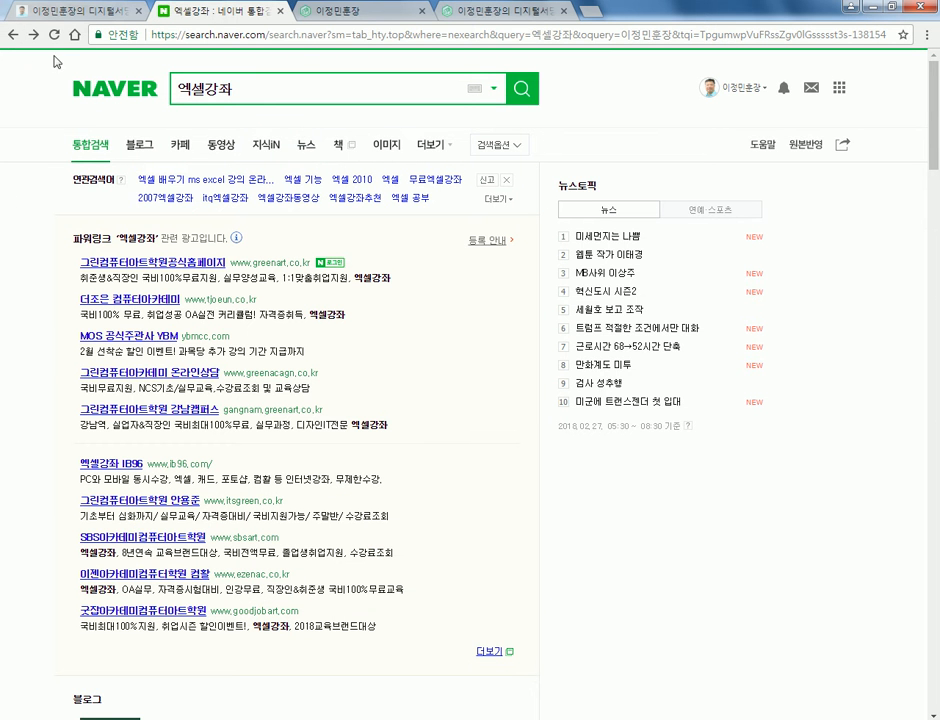
left_click(12, 35)
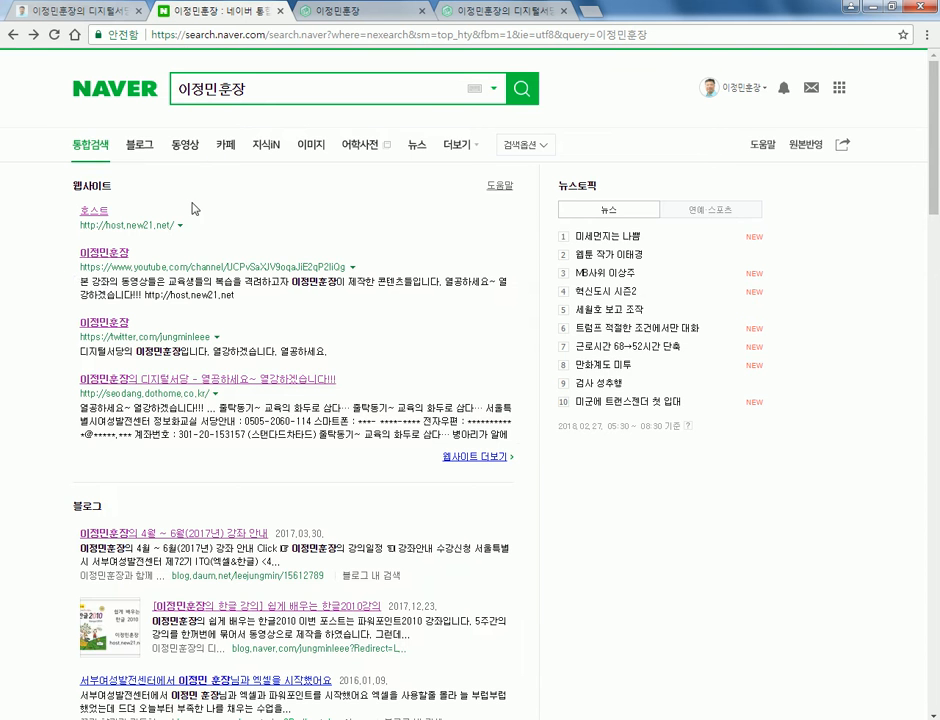
scroll(92, 377, "down", 8)
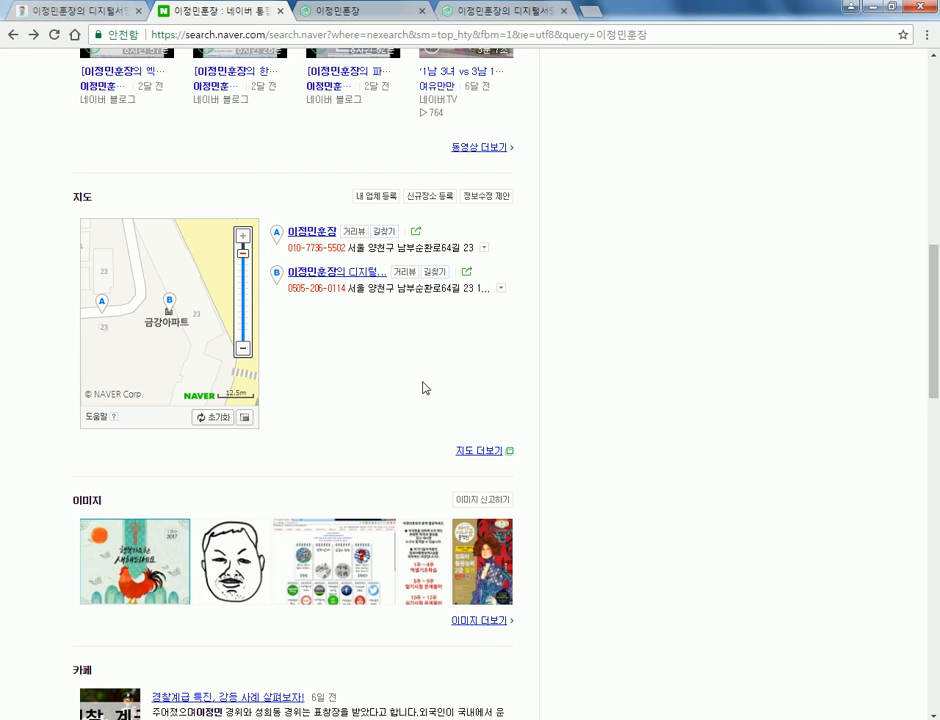
left_click_drag(332, 248, 305, 249)
left_click_drag(331, 289, 292, 292)
left_click(350, 308)
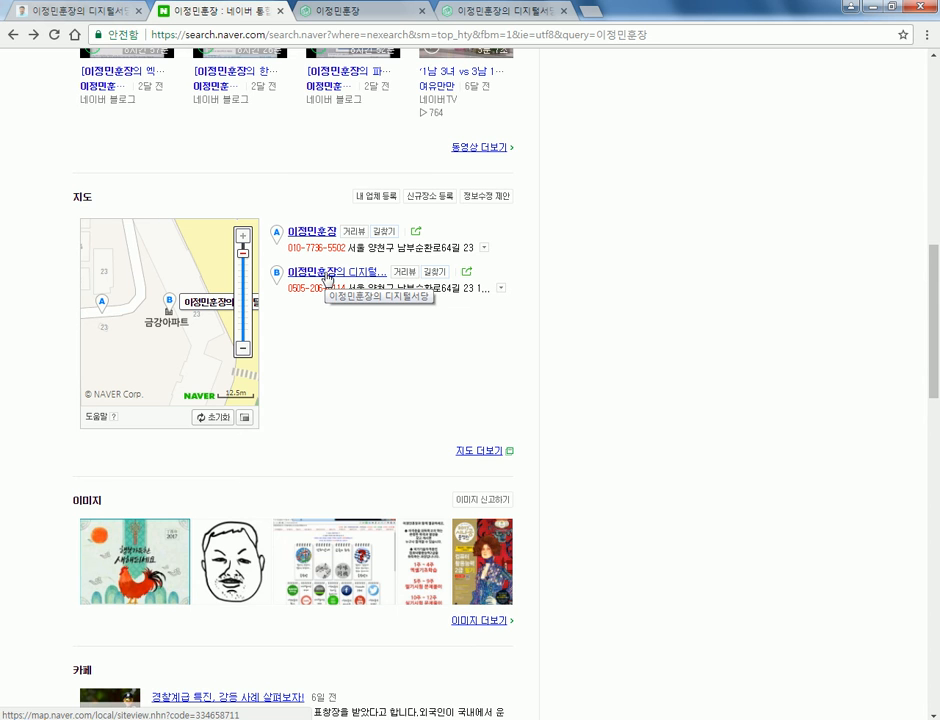
left_click(500, 289)
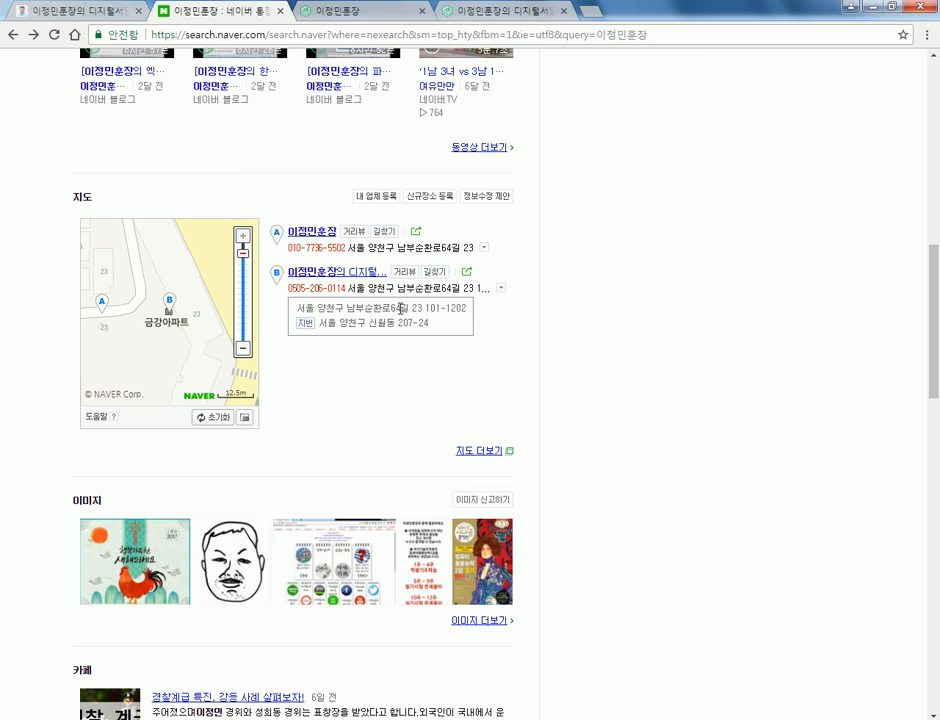
left_click_drag(467, 313, 400, 314)
left_click(406, 333)
left_click(483, 251)
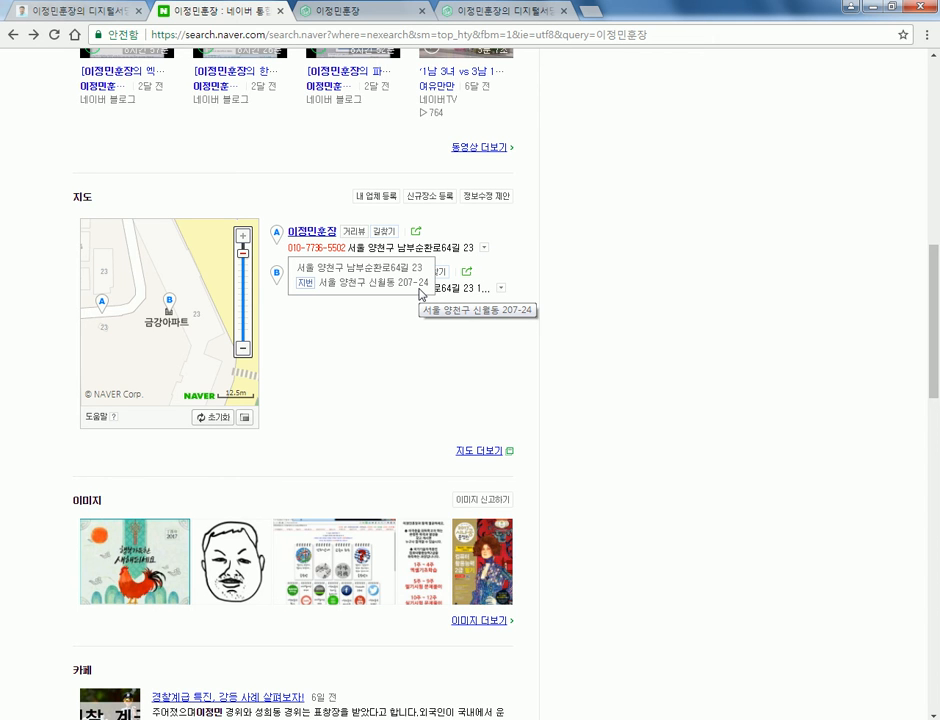
left_click(501, 289)
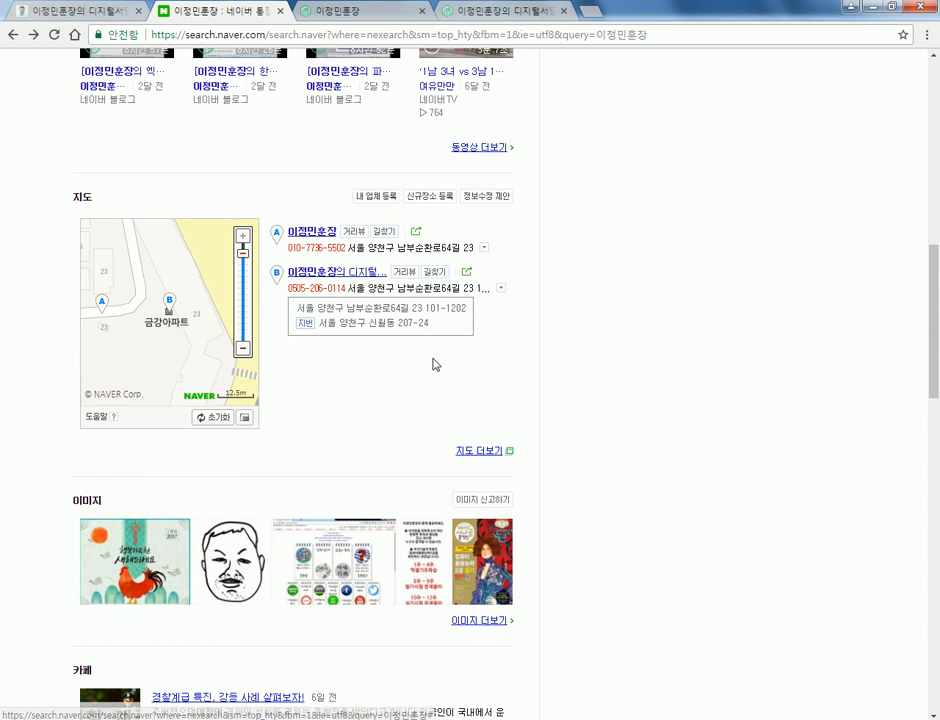
left_click(30, 443)
scroll(29, 443, "up", 2)
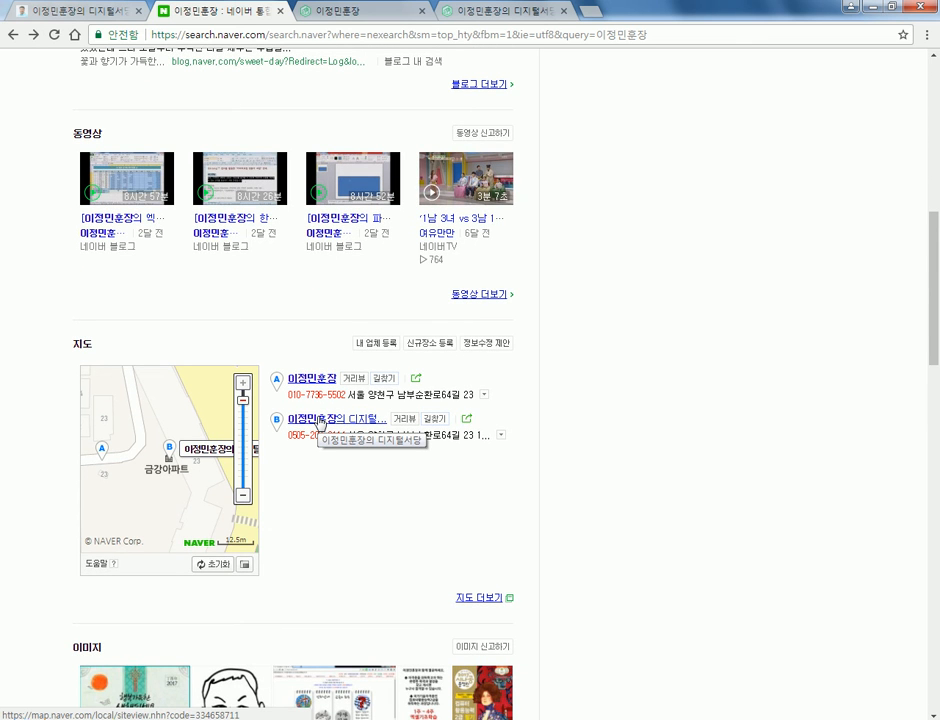
scroll(320, 423, "up", 6)
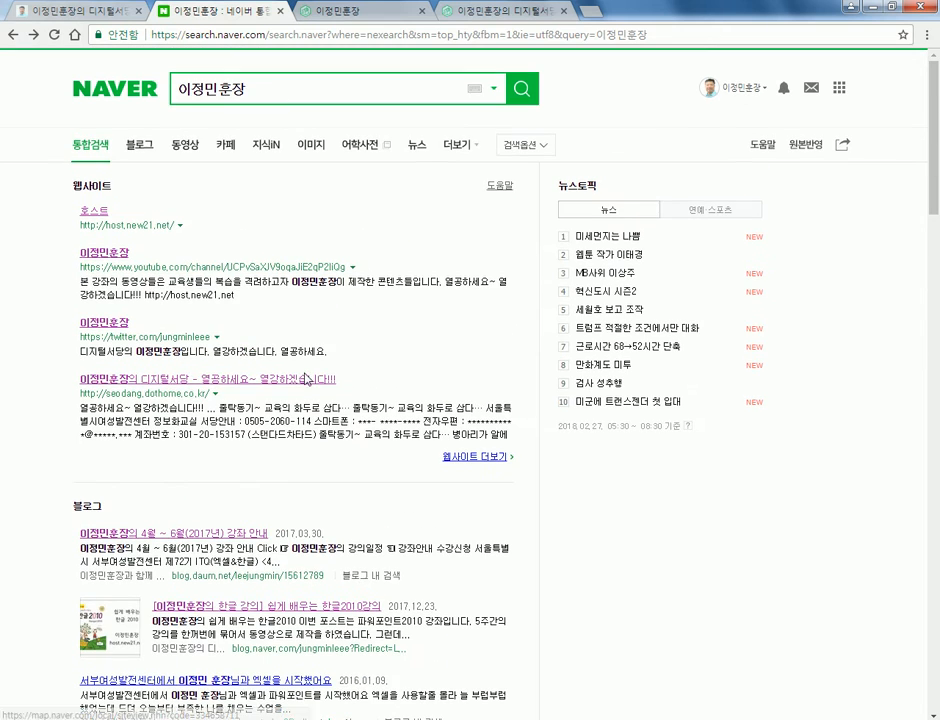
Step: Search for 디지털서당 and scroll through its map, website, shopping and image sections
key("ctrl+a")
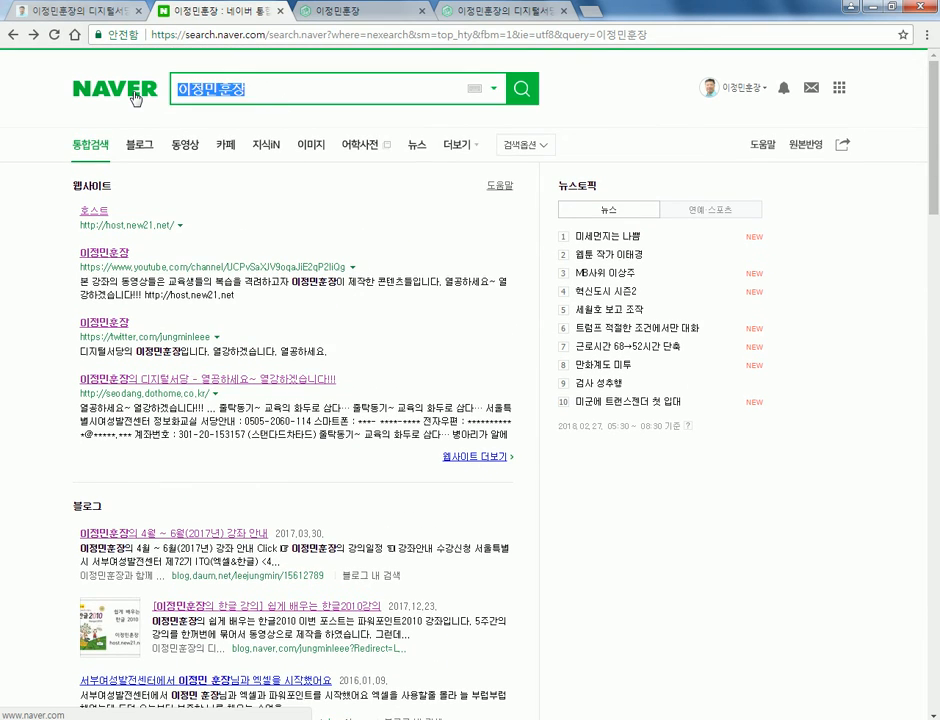
type("디지털서당")
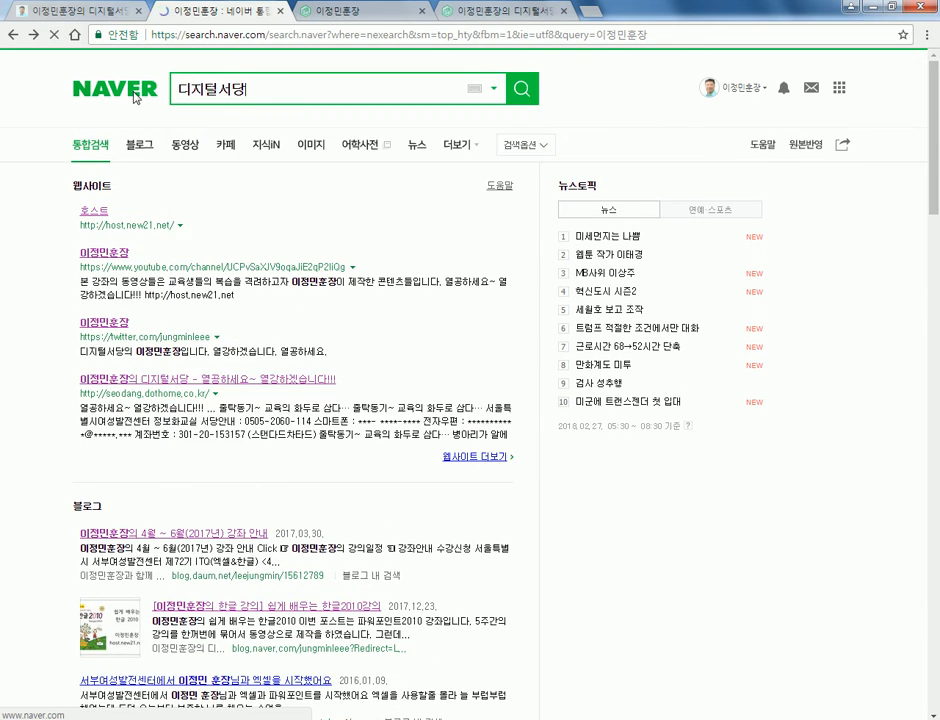
key("Return")
scroll(59, 314, "down", 2)
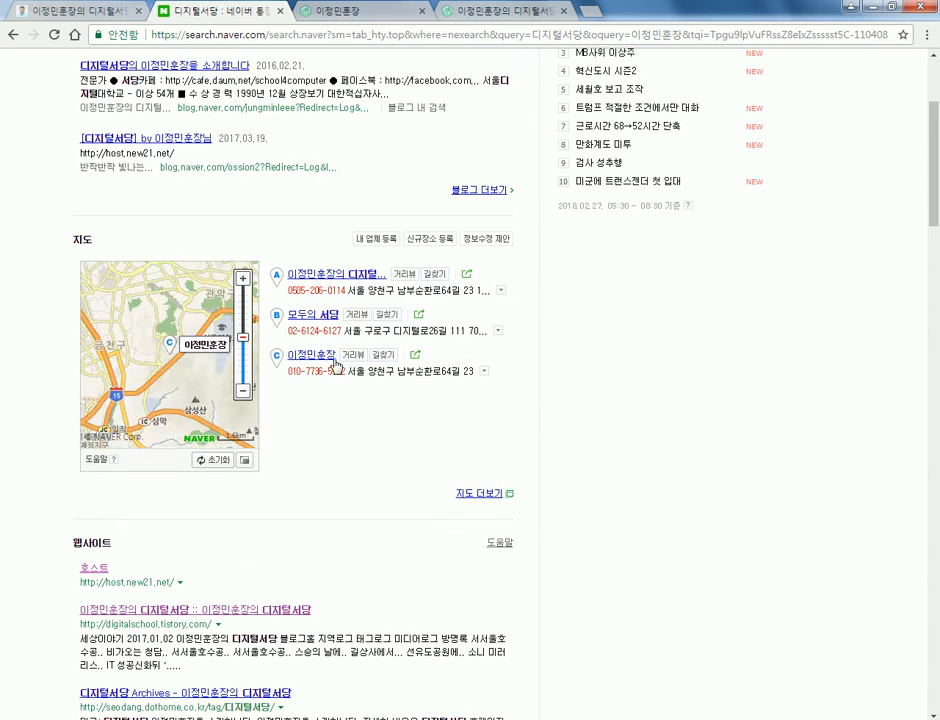
mouse_move(328, 318)
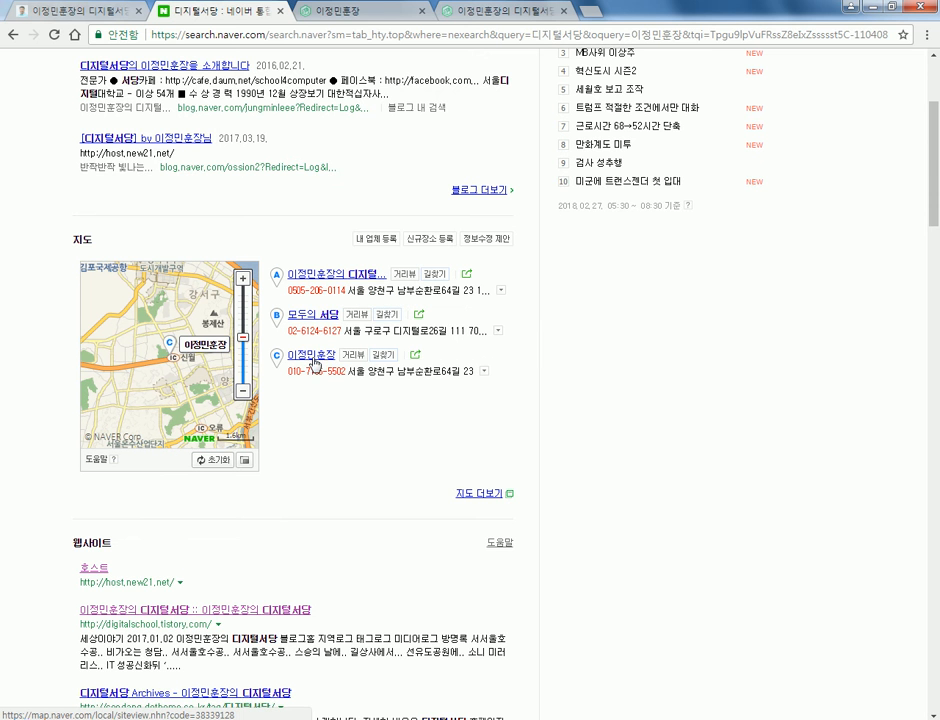
scroll(25, 391, "down", 2)
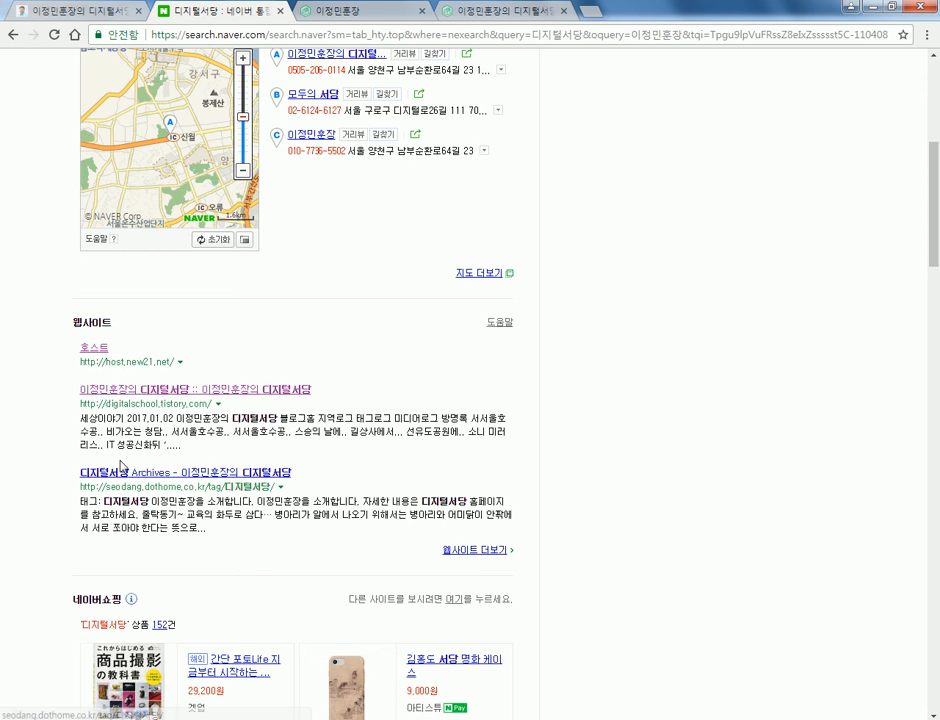
scroll(45, 459, "up", 1)
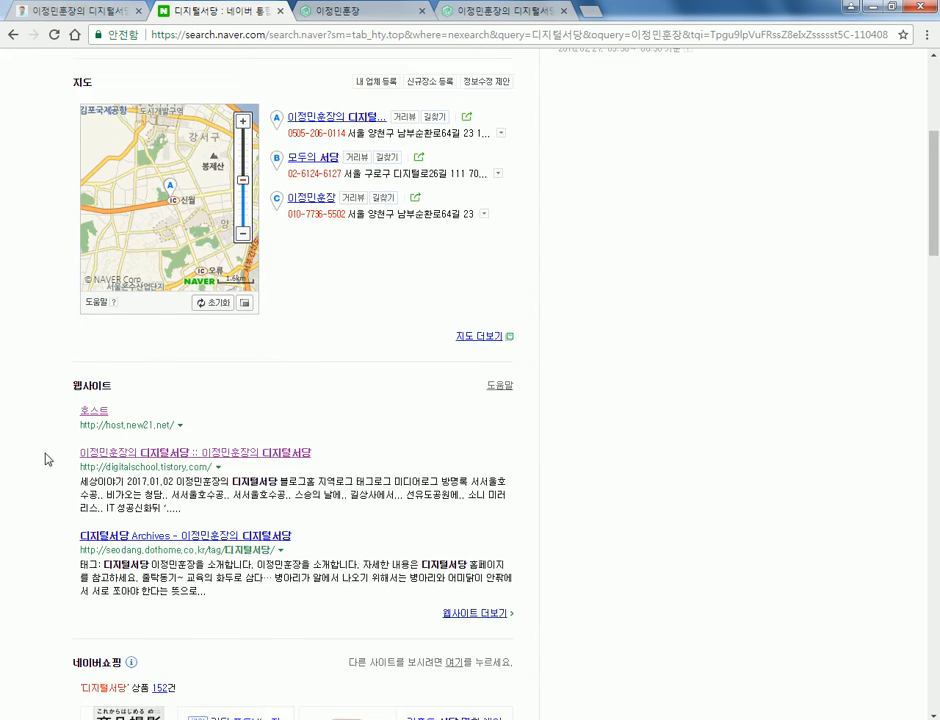
scroll(45, 459, "down", 3)
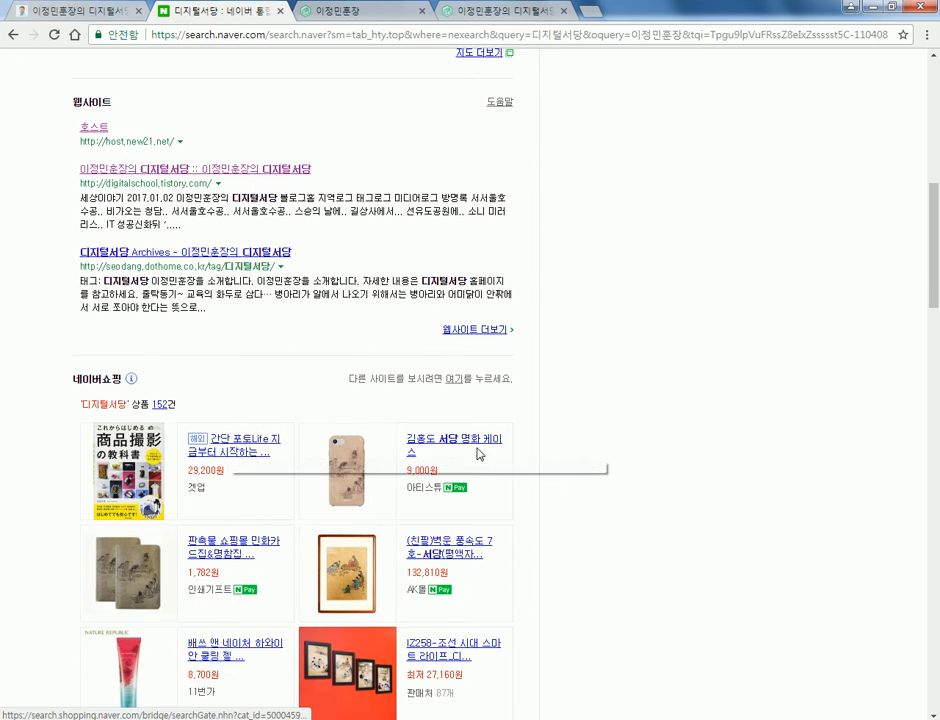
scroll(475, 445, "down", 3)
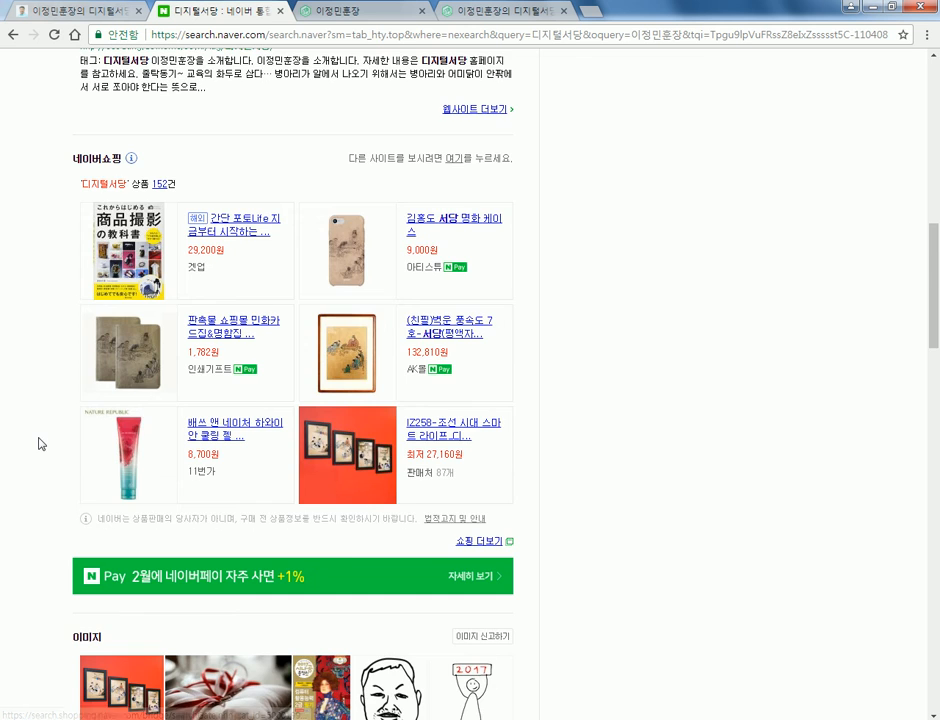
scroll(44, 440, "down", 4)
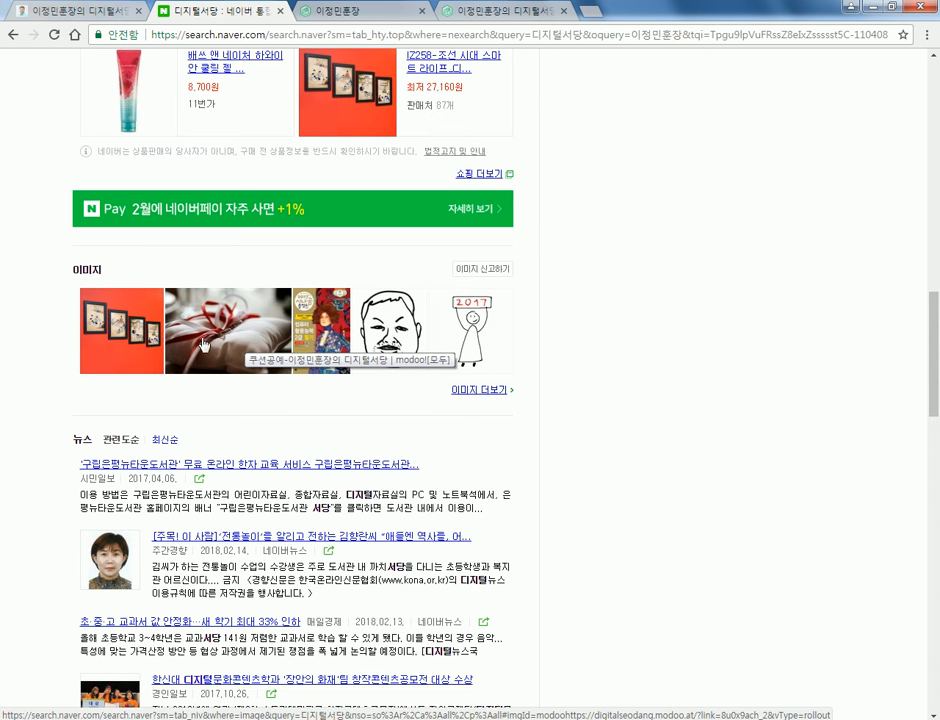
Step: Open the red-wall framed prints image and scroll to the bottom of the 디지털서당 image results
left_click(113, 343)
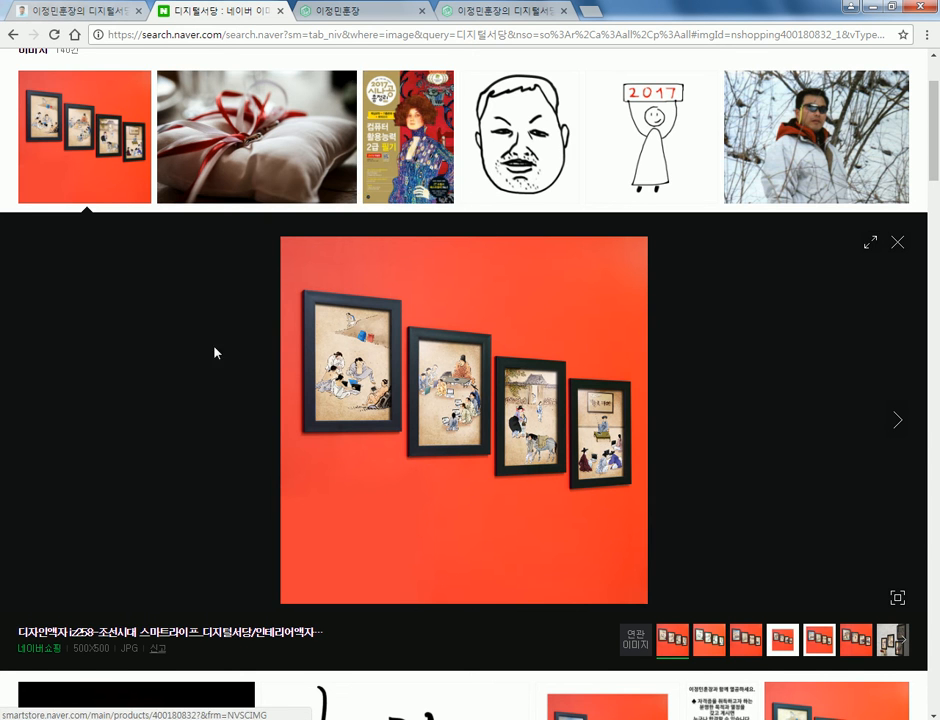
scroll(256, 315, "down", 5)
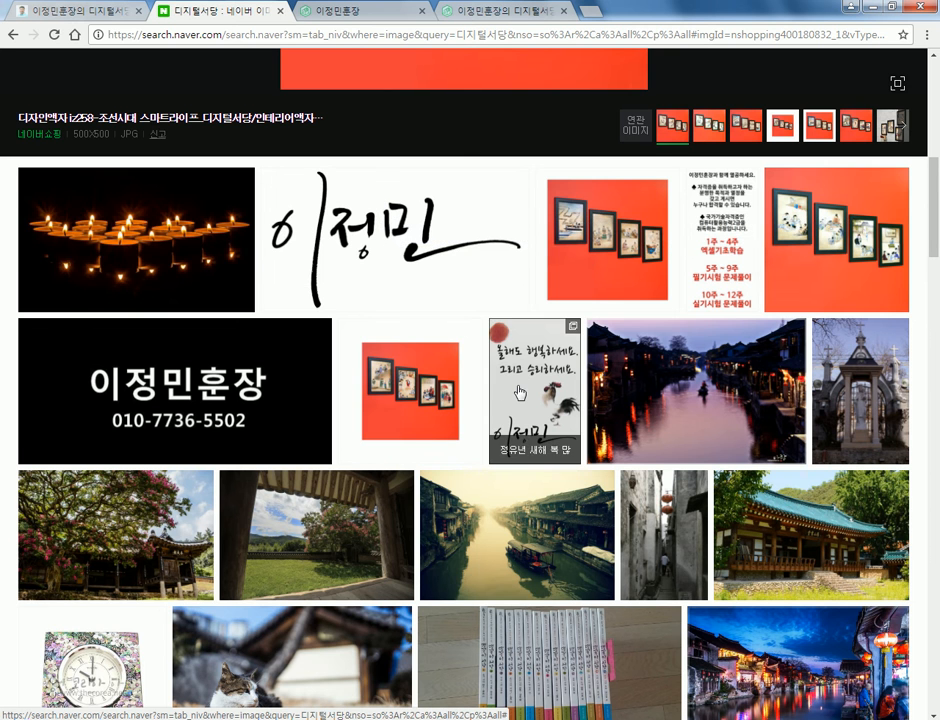
scroll(428, 389, "down", 3)
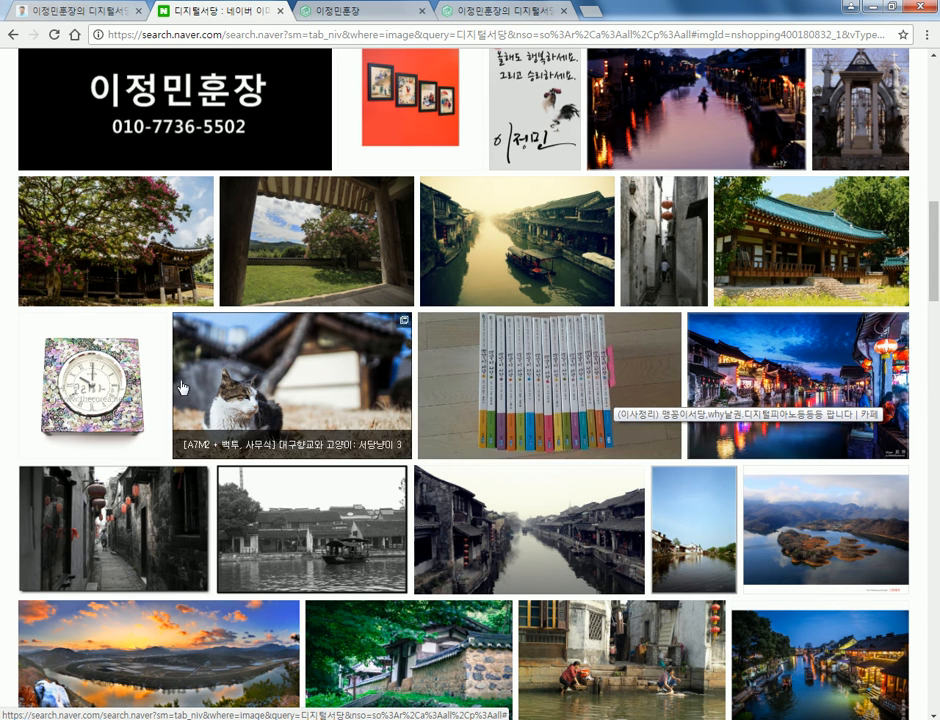
scroll(134, 393, "down", 5)
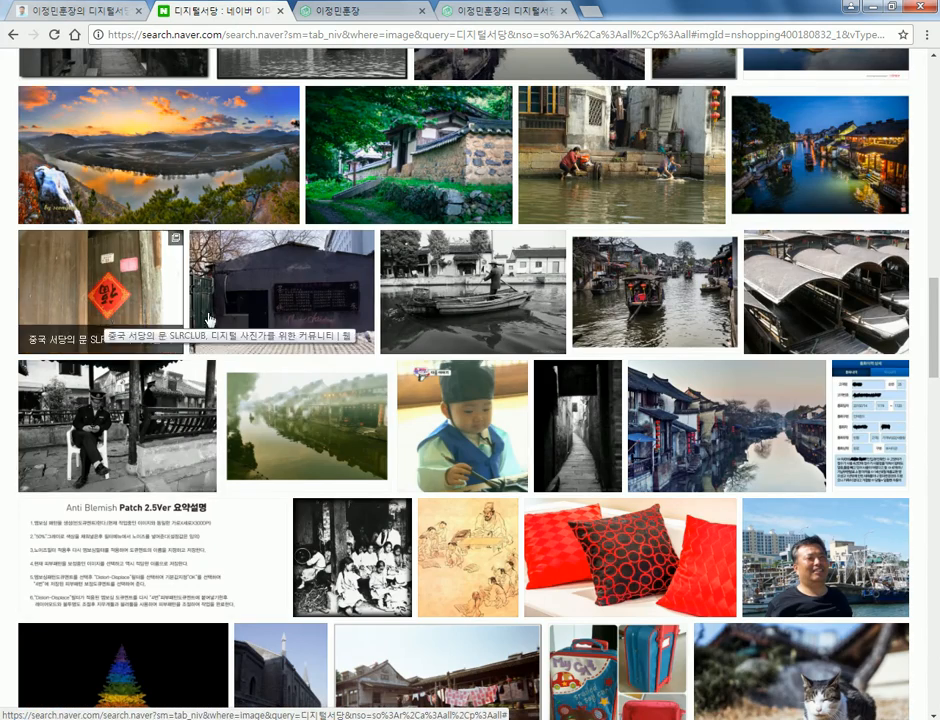
scroll(338, 459, "down", 2)
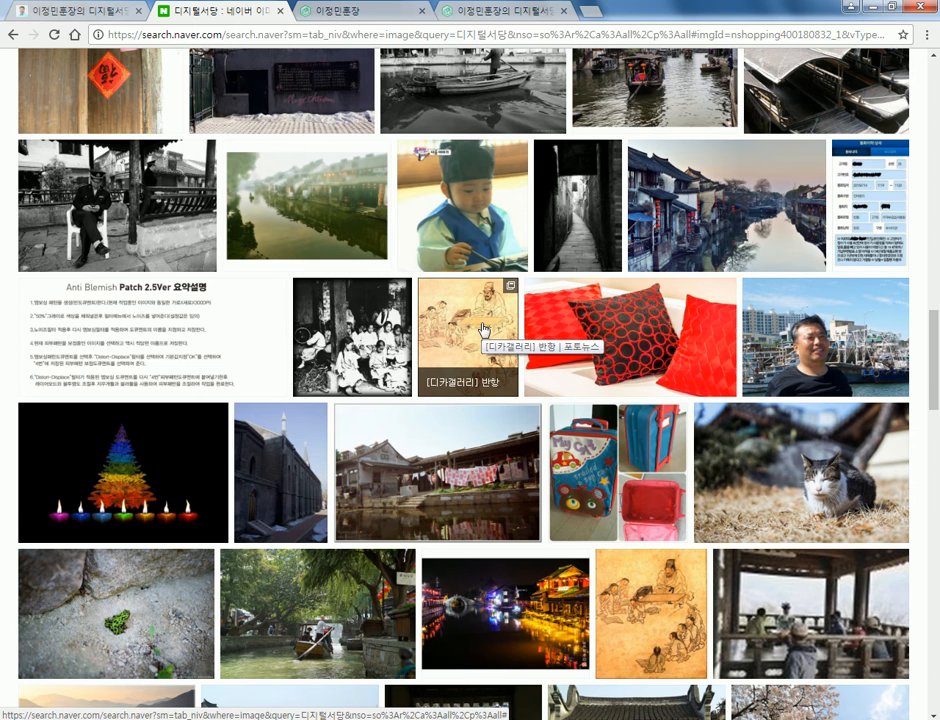
scroll(483, 330, "down", 3)
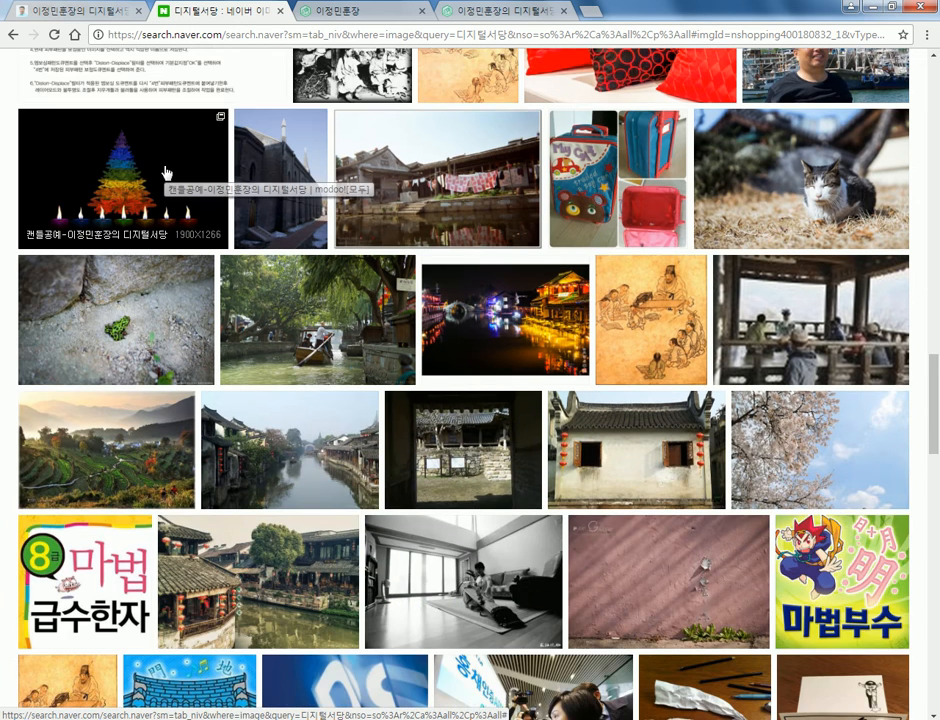
scroll(166, 172, "down", 5)
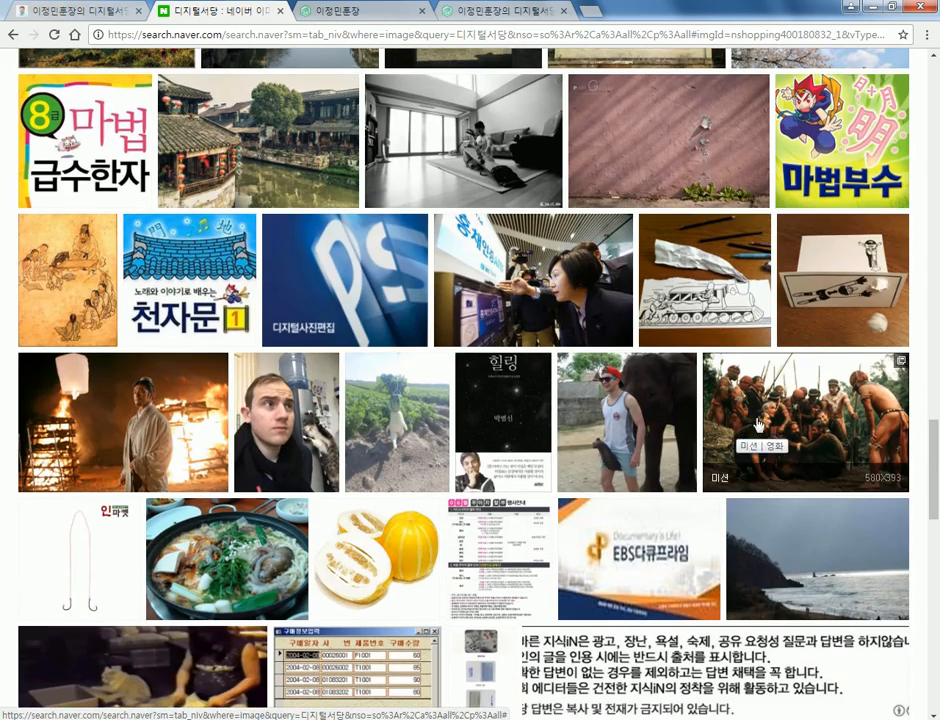
scroll(795, 432, "down", 1)
scroll(795, 432, "down", 3)
scroll(795, 432, "down", 3)
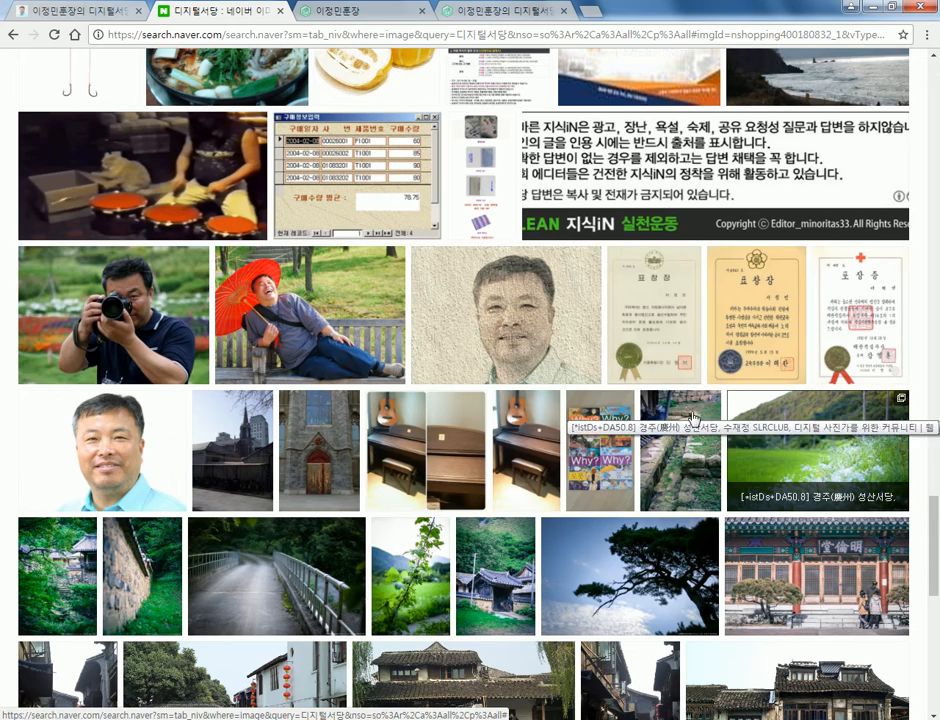
scroll(32, 436, "down", 5)
scroll(32, 436, "down", 3)
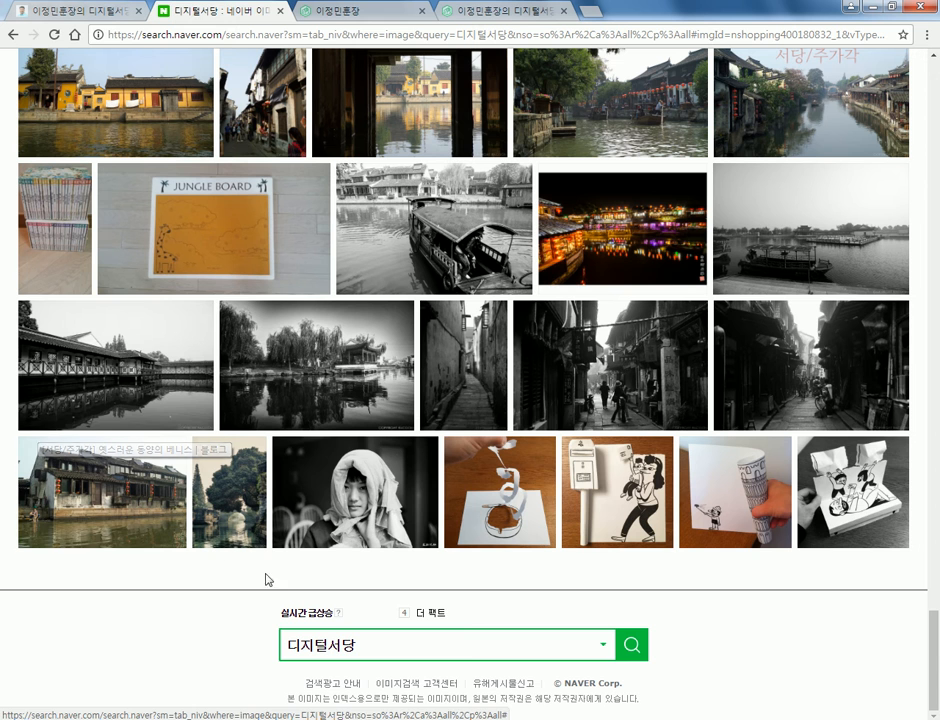
left_click_drag(388, 652, 240, 638)
Step: Search images for the instructor's name, browse them, then return to the Naver home page
type("이정민훈")
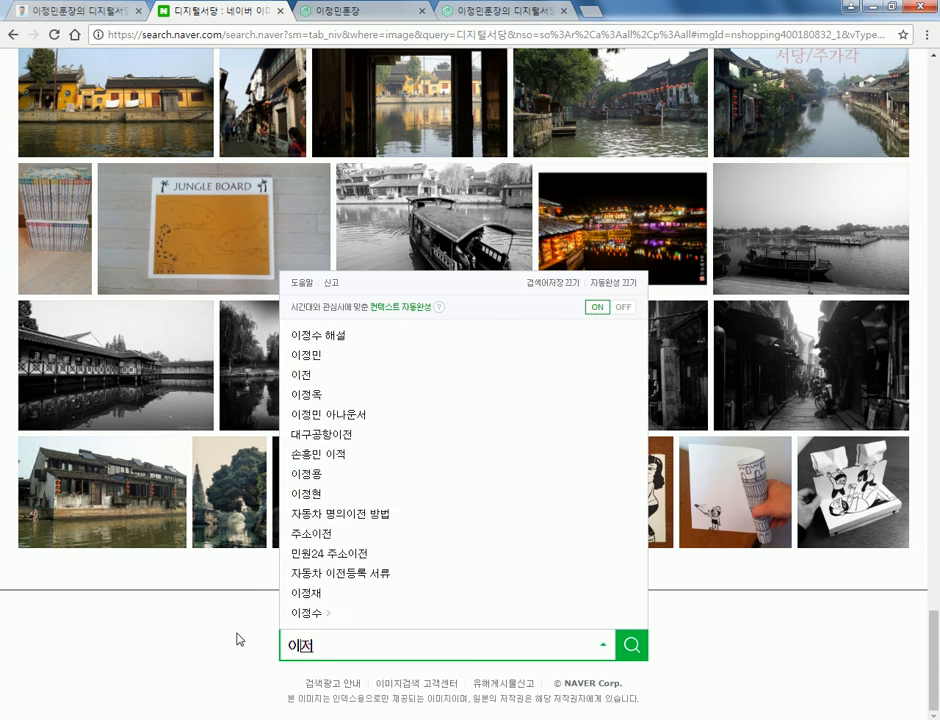
type("장")
key("Return")
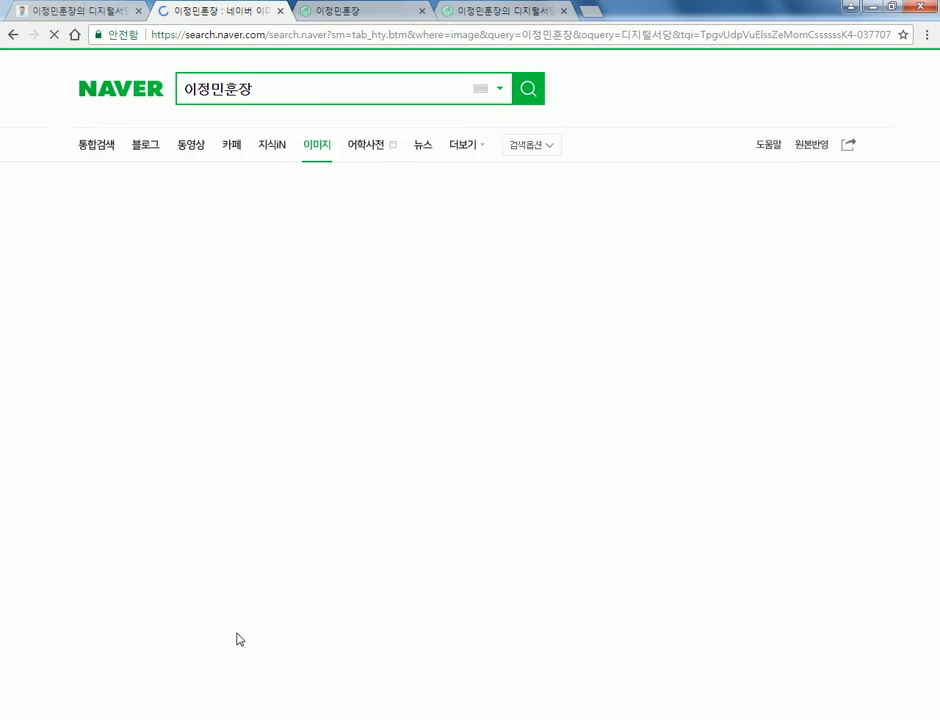
scroll(645, 268, "down", 5)
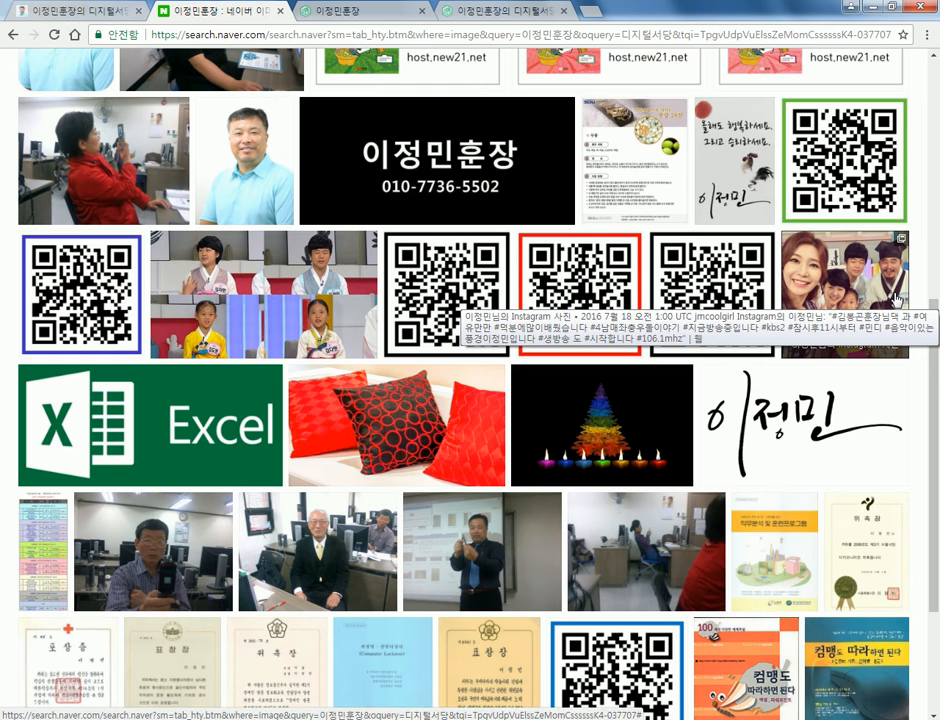
scroll(897, 299, "down", 3)
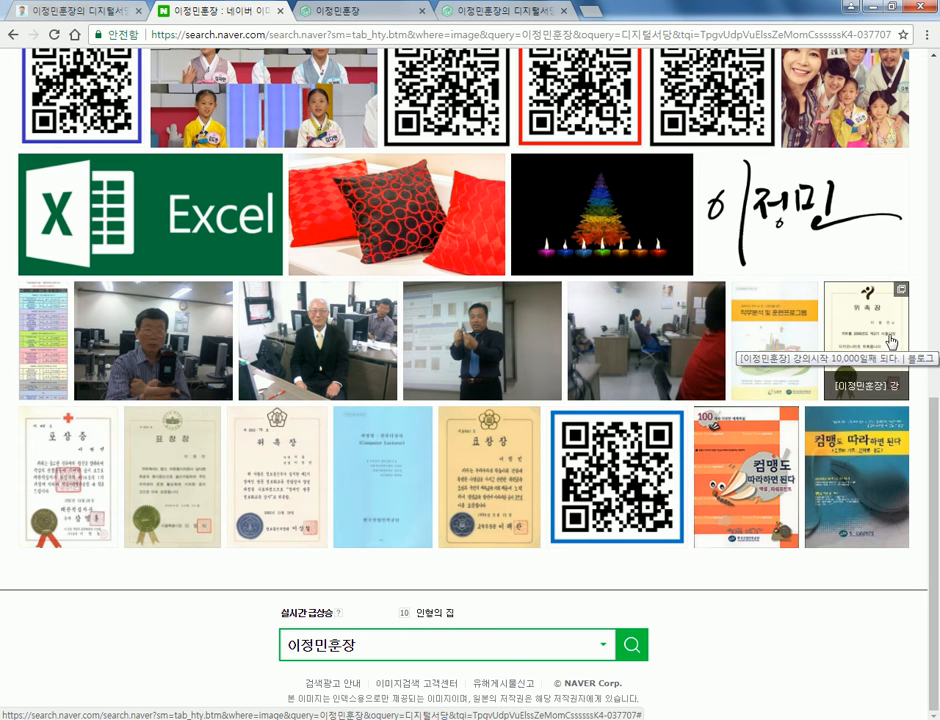
scroll(360, 448, "up", 5)
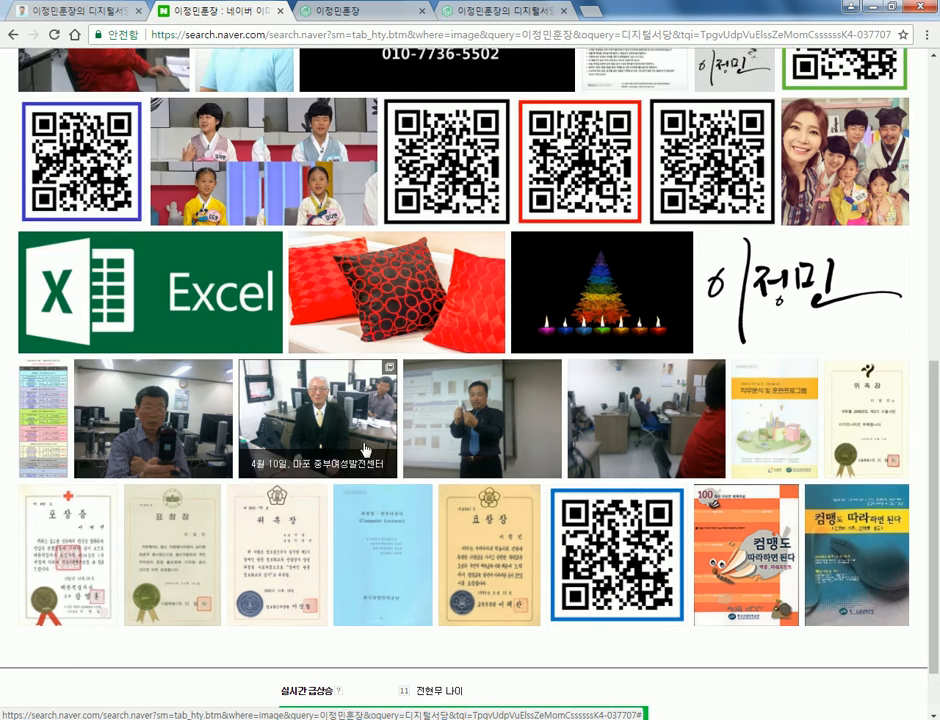
scroll(356, 452, "up", 4)
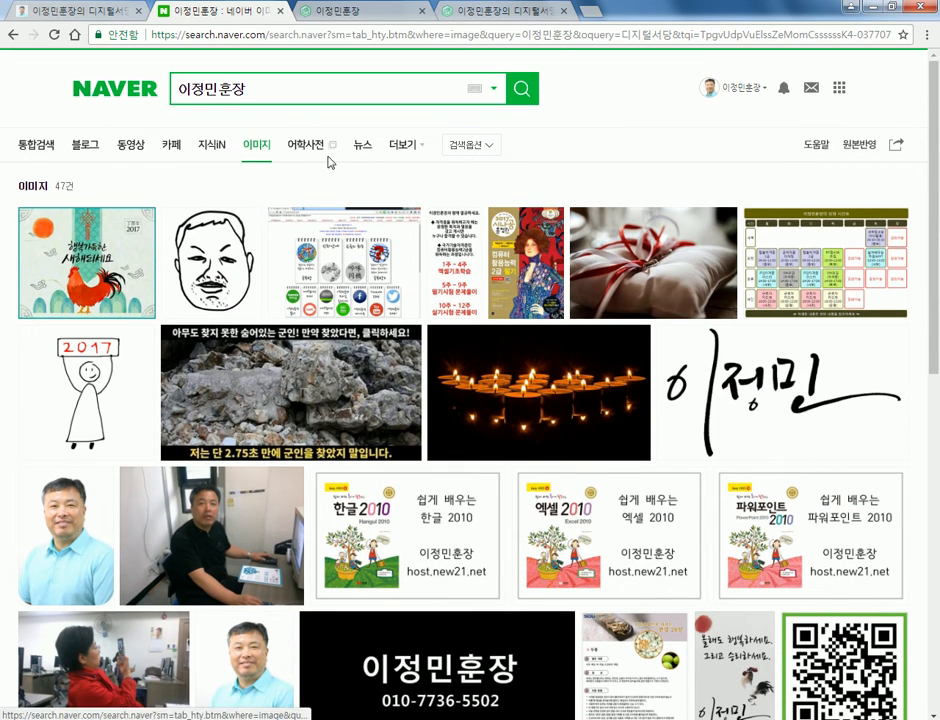
left_click(127, 97)
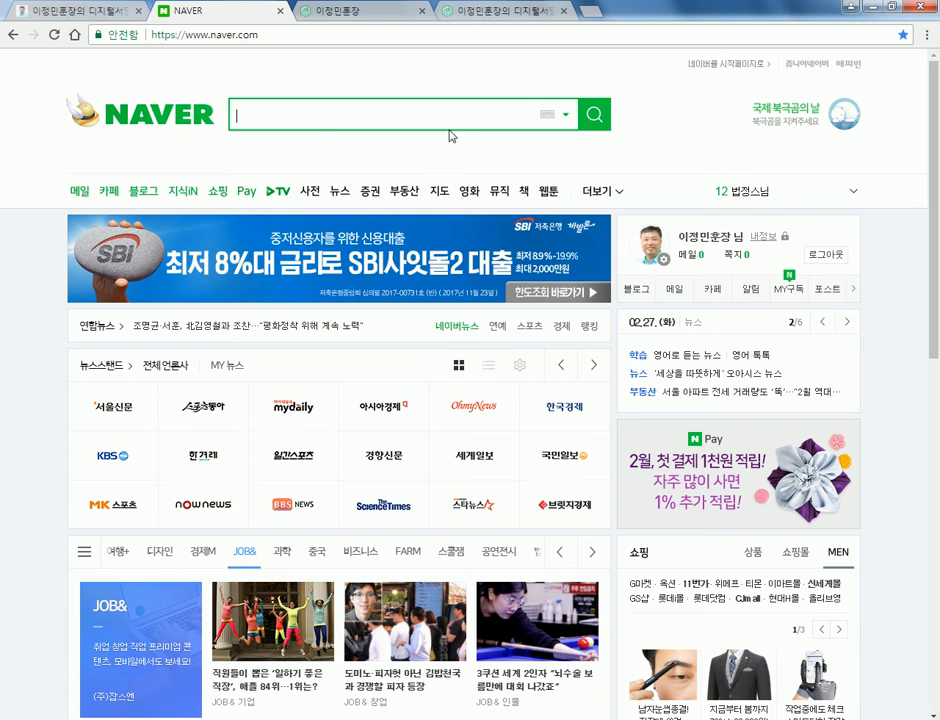
Step: Go from Naver's service list to modoo! and its 홈페이지관리 page
left_click(591, 192)
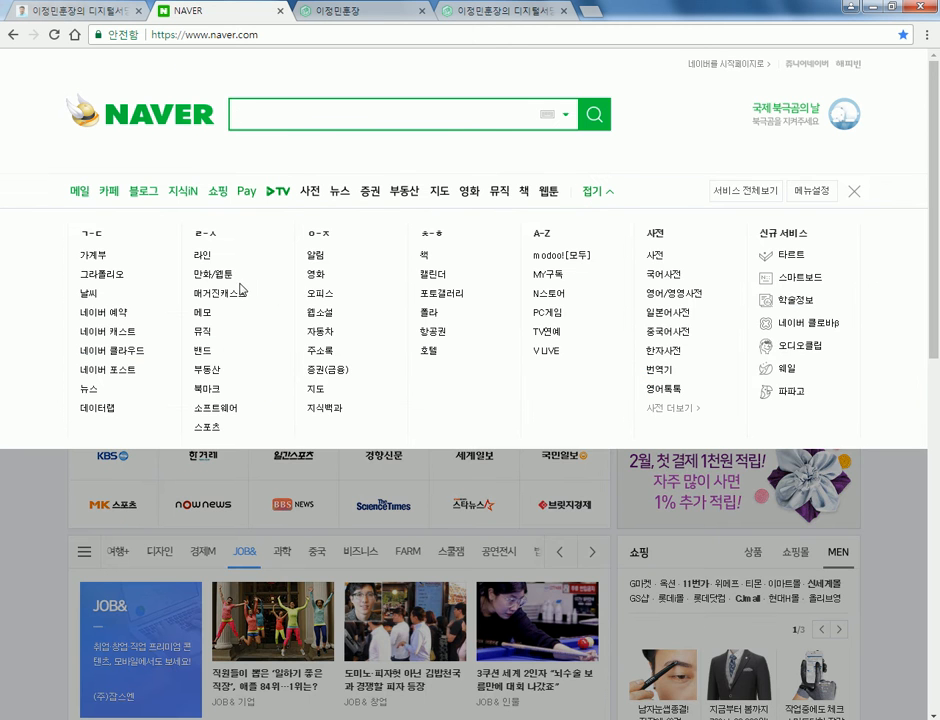
left_click(556, 255)
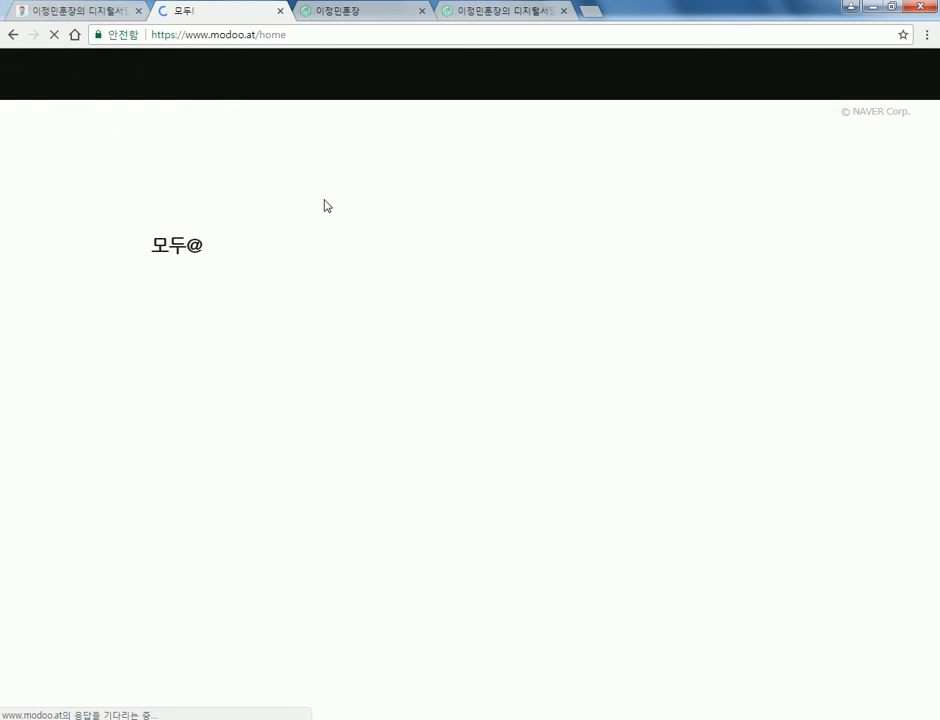
left_click(868, 74)
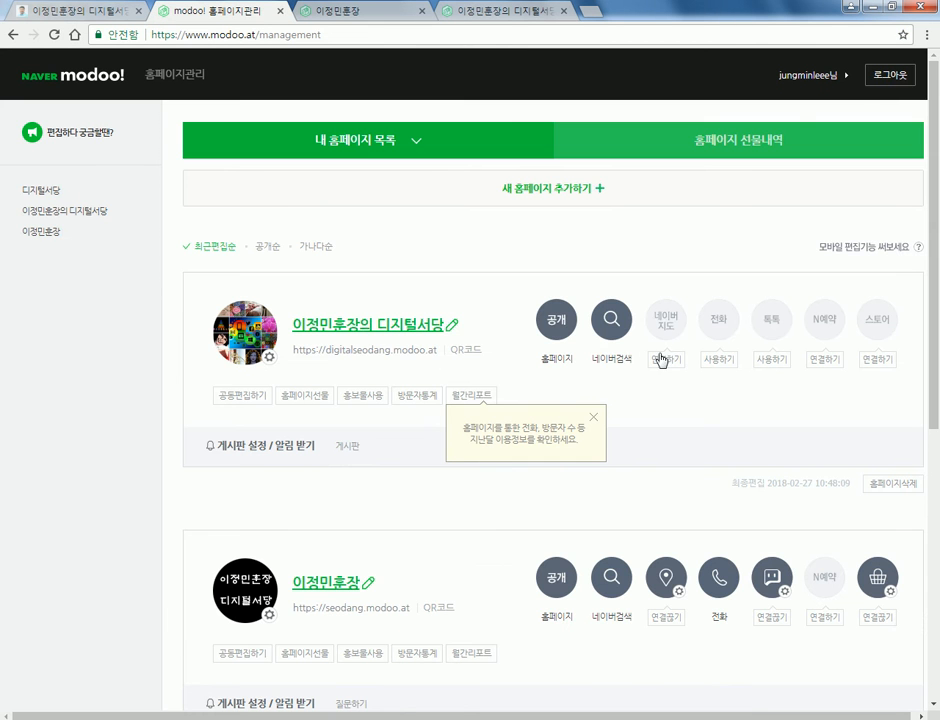
Step: Open the first homepage's phone and TalkTalk settings, then close them unchanged
left_click(712, 335)
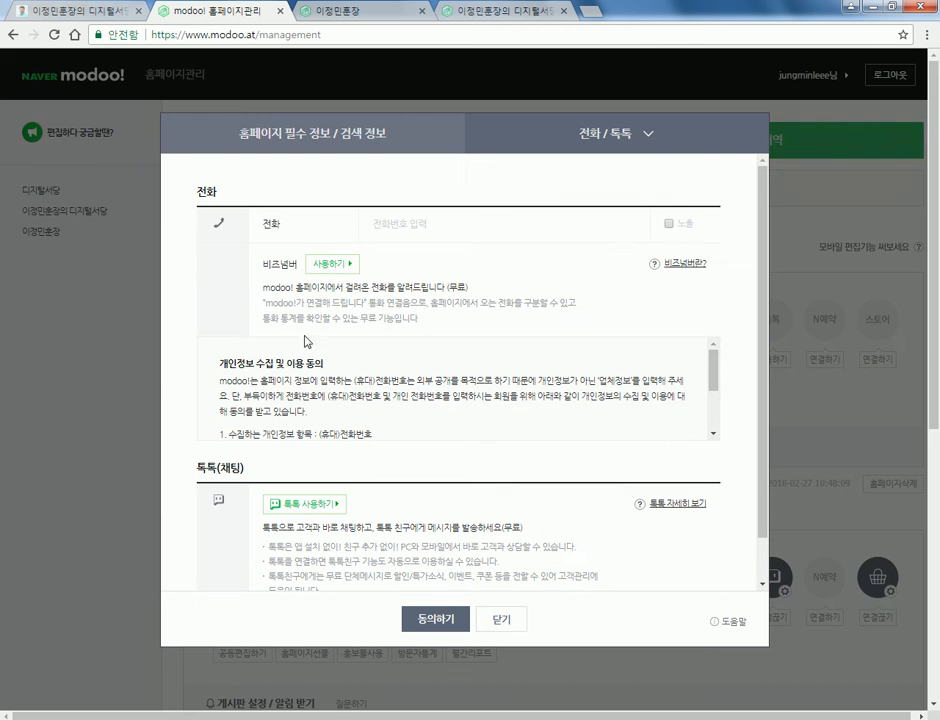
left_click(417, 228)
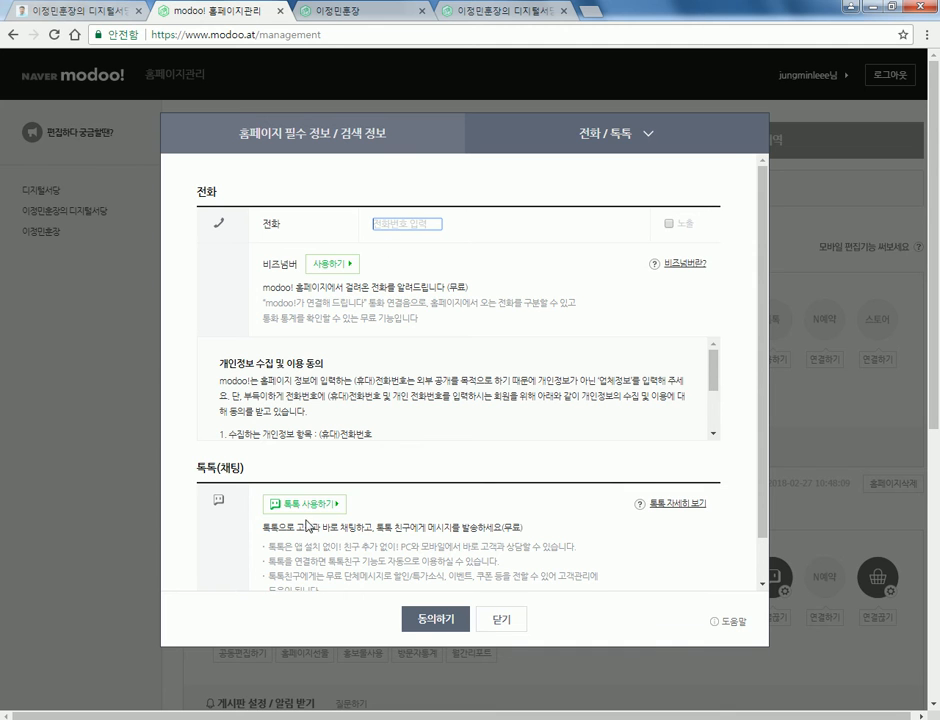
scroll(227, 512, "down", 1)
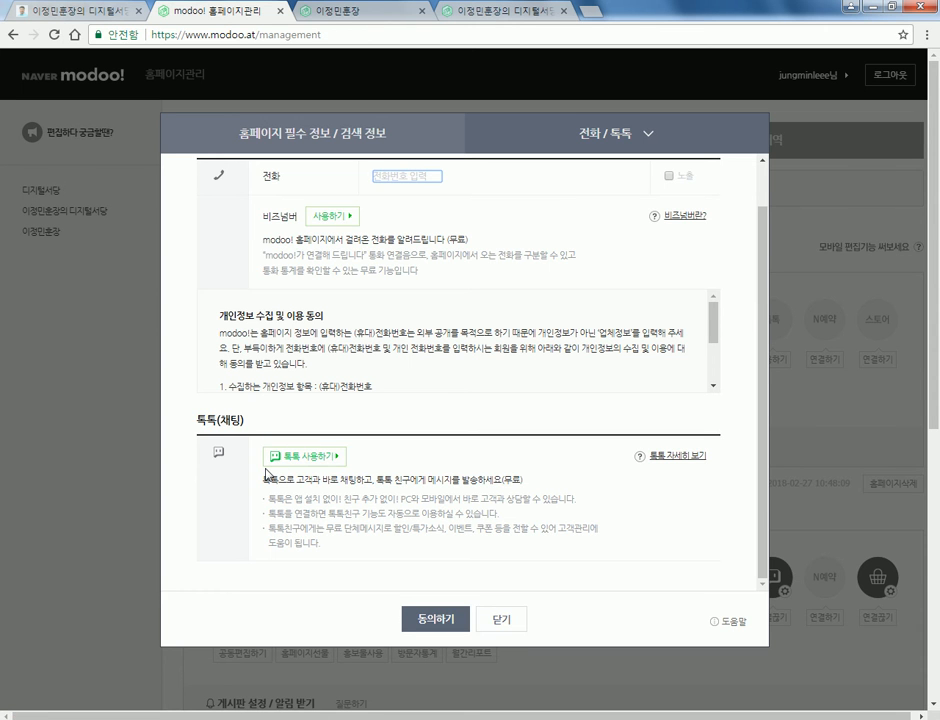
left_click(501, 619)
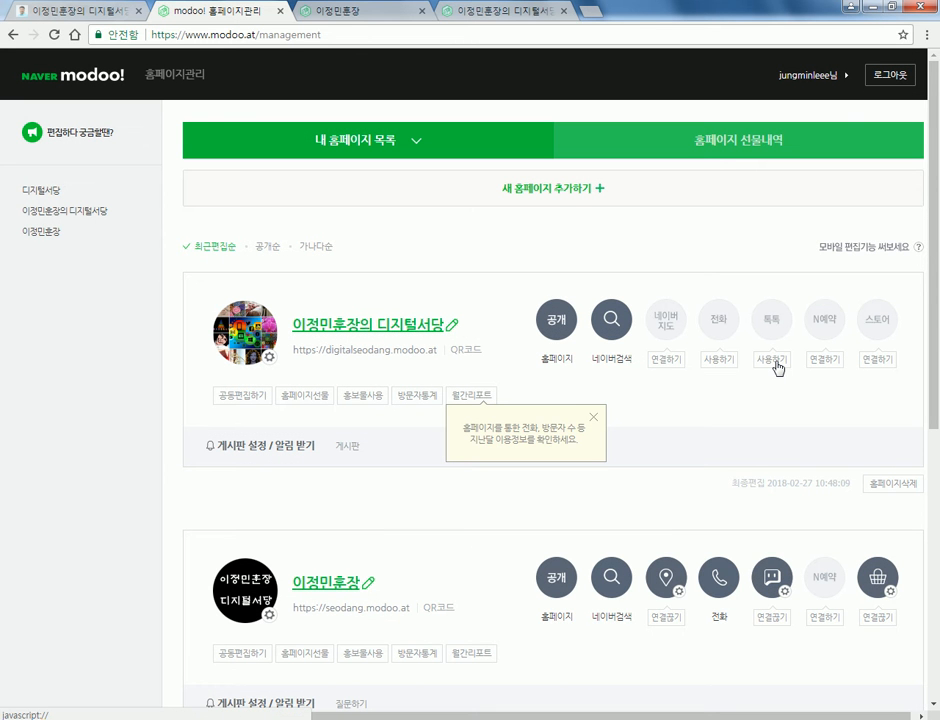
scroll(755, 465, "down", 2)
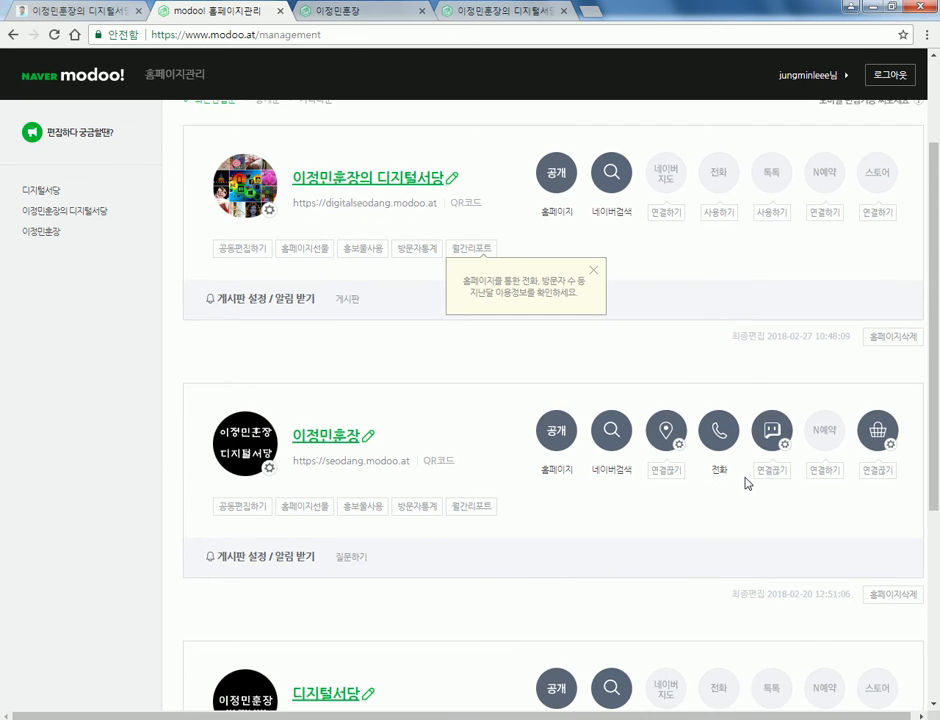
scroll(745, 483, "up", 1)
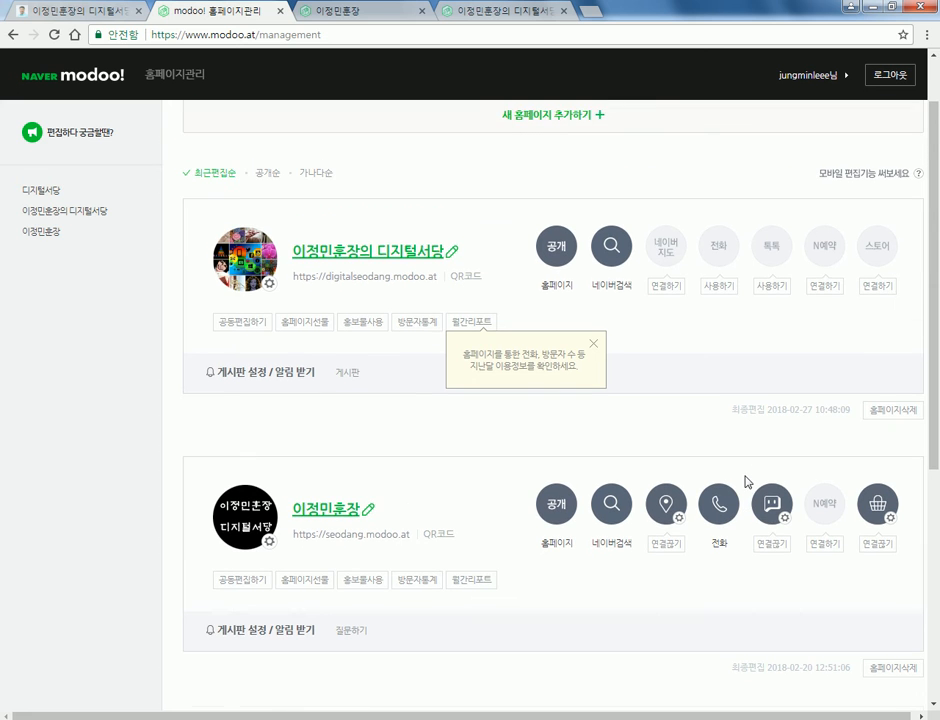
left_click(829, 254)
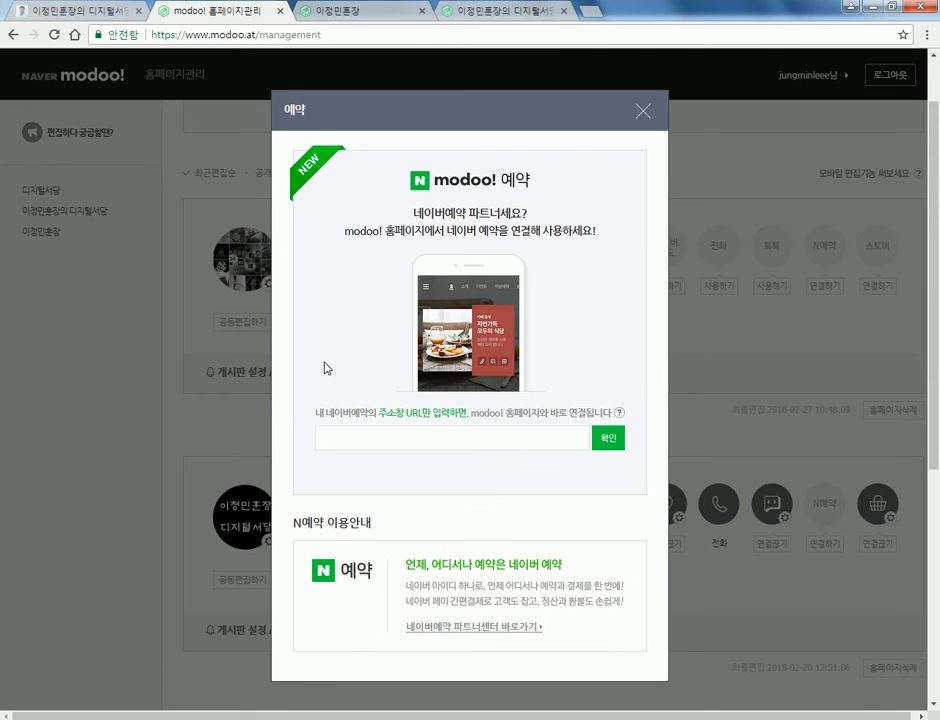
scroll(326, 420, "down", 3)
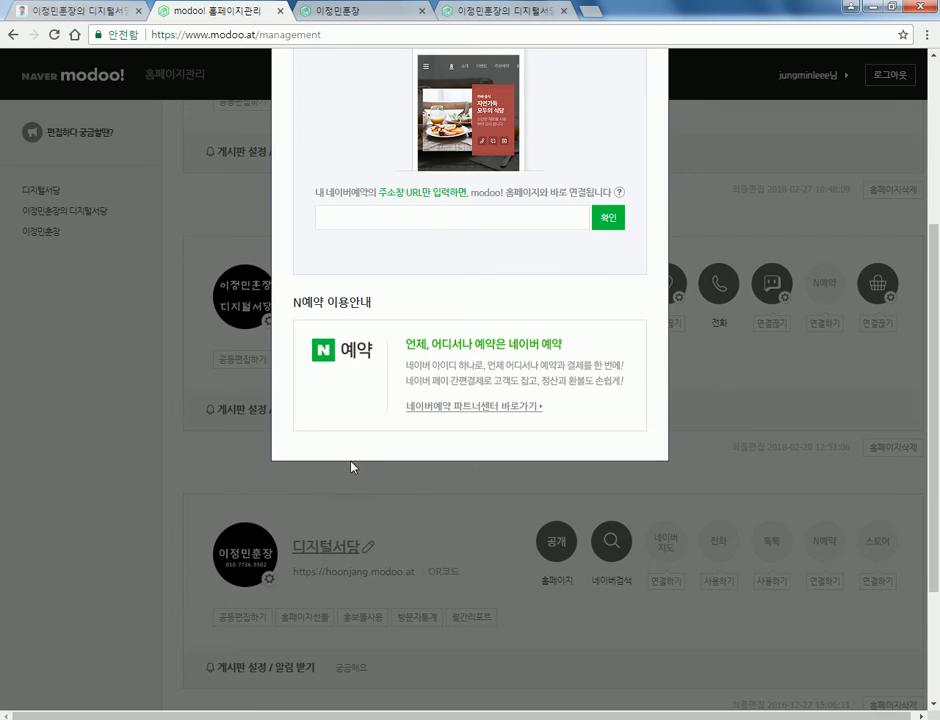
scroll(390, 380, "up", 4)
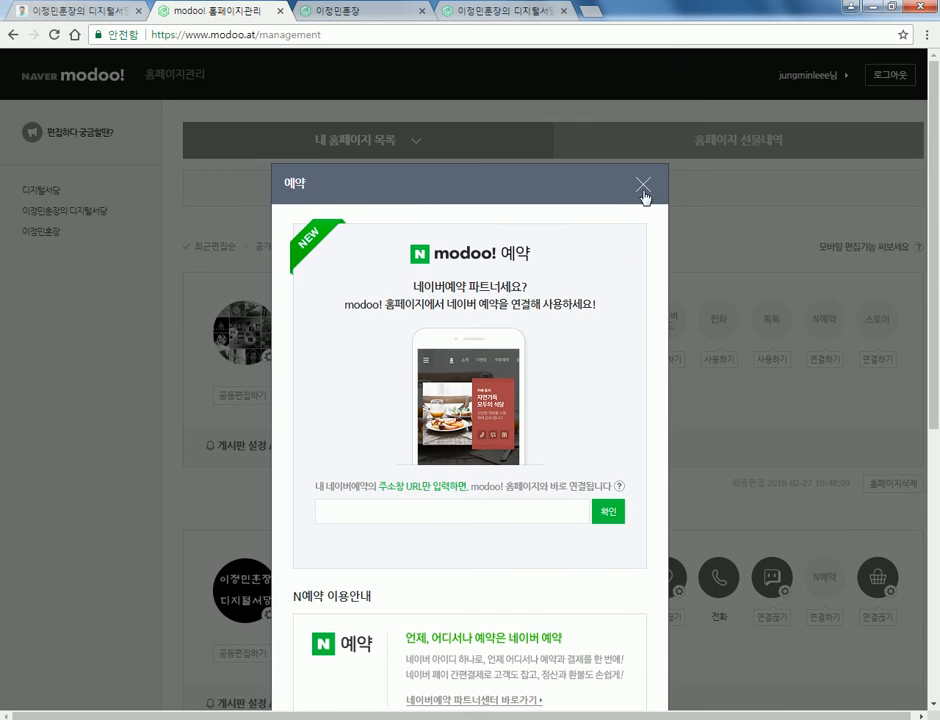
left_click(692, 214)
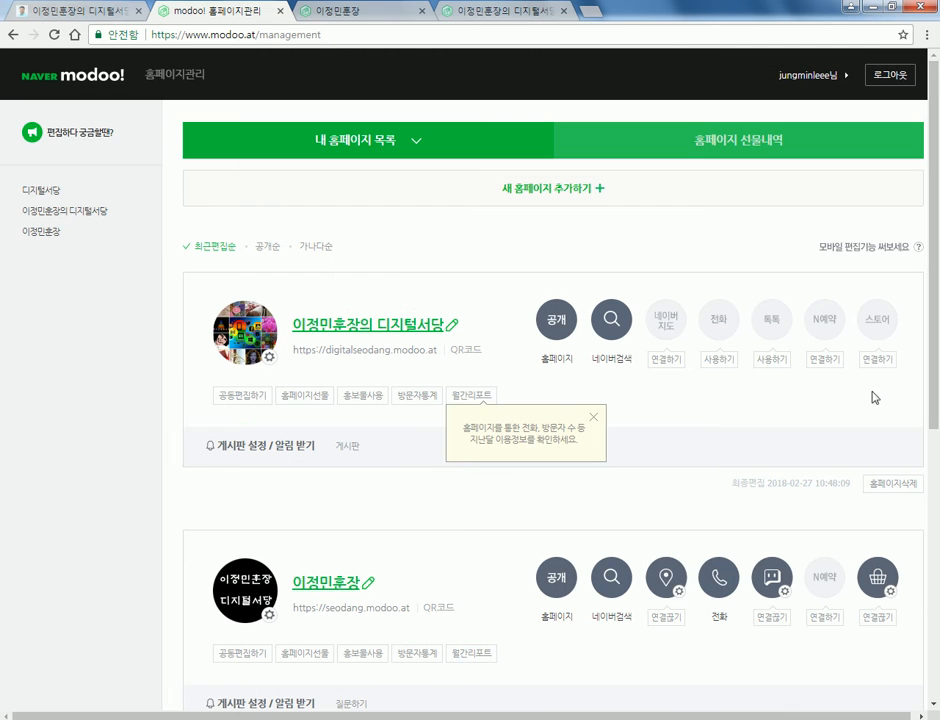
left_click(882, 328)
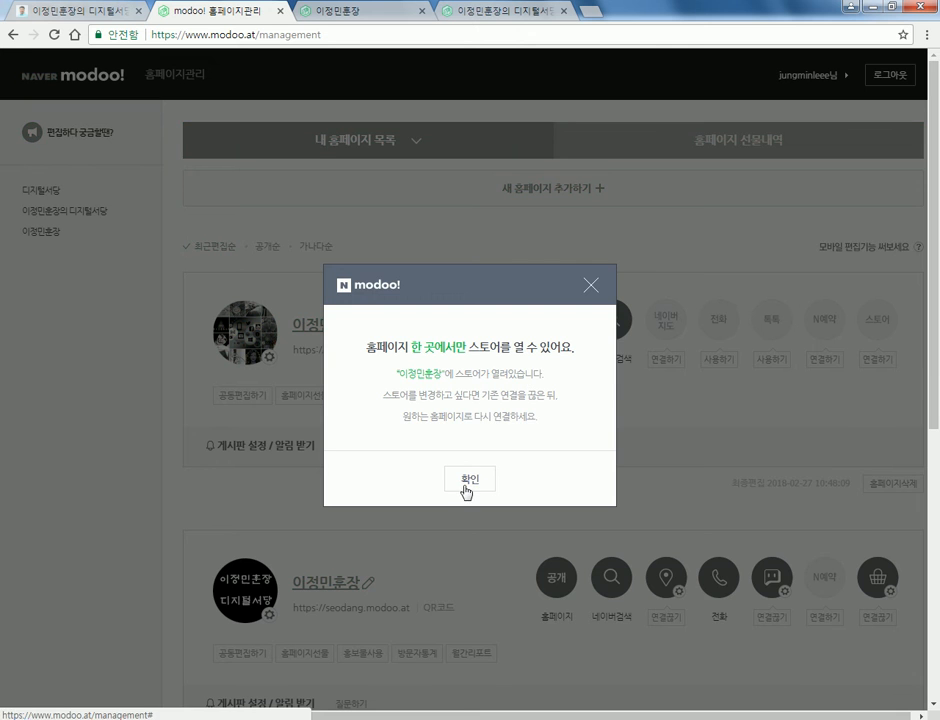
left_click(465, 488)
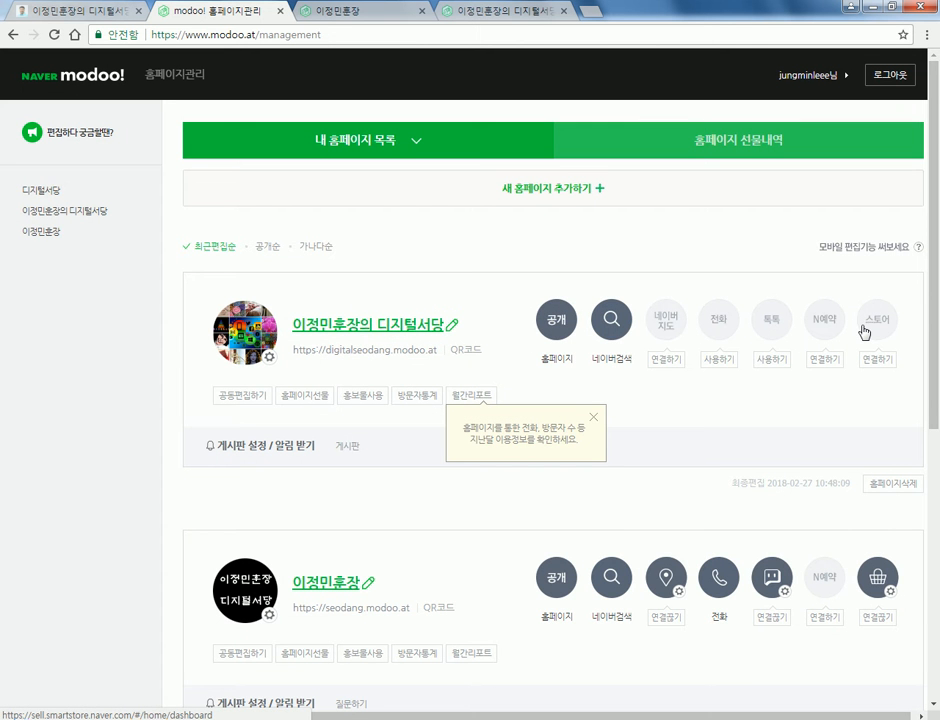
scroll(869, 330, "down", 2)
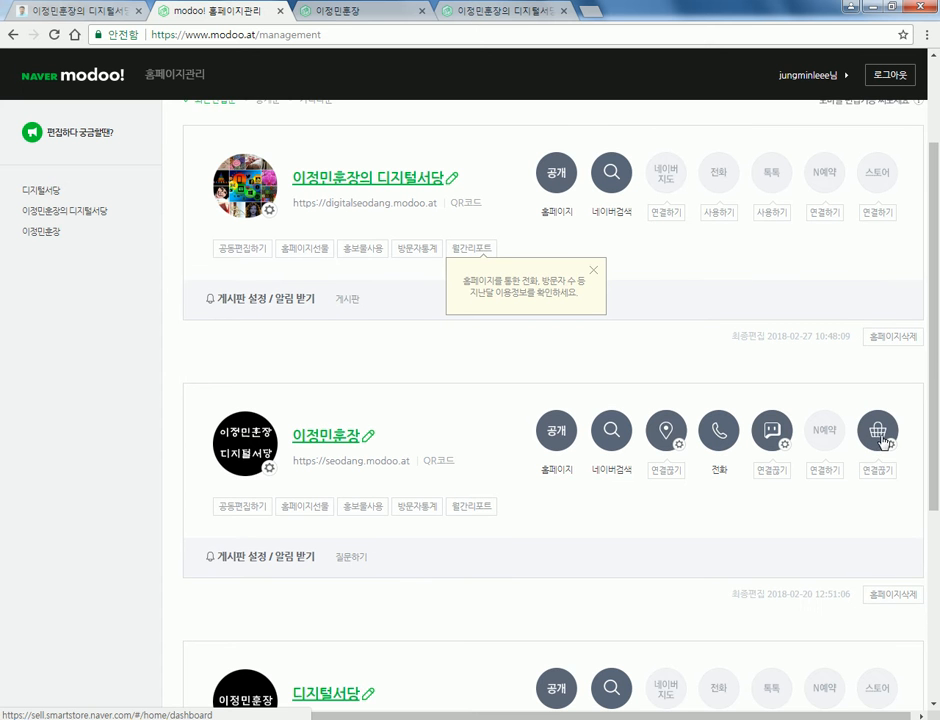
left_click(878, 433)
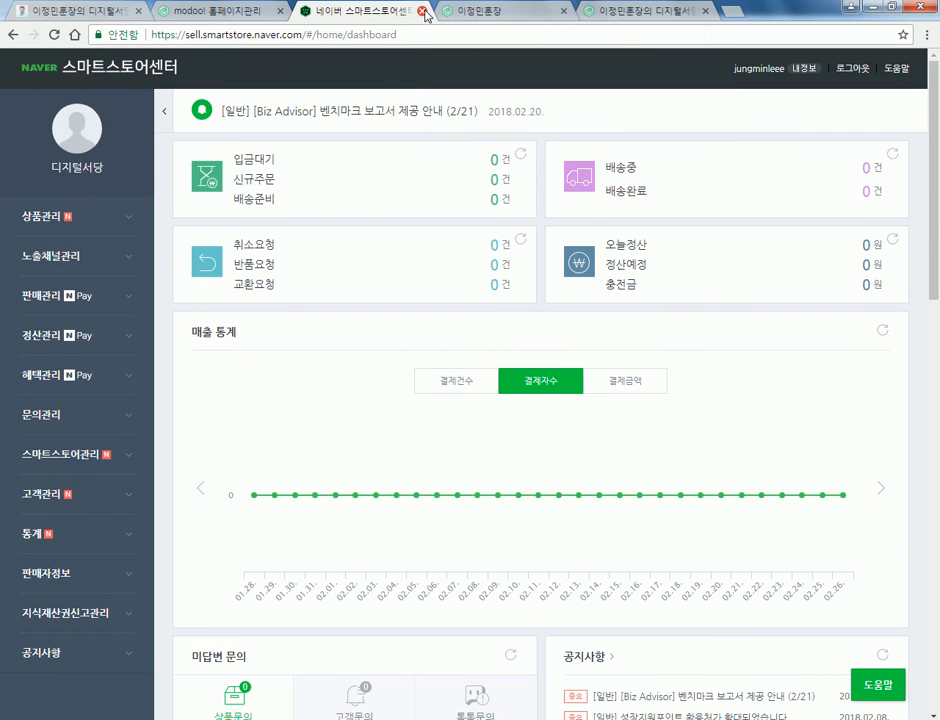
left_click(423, 11)
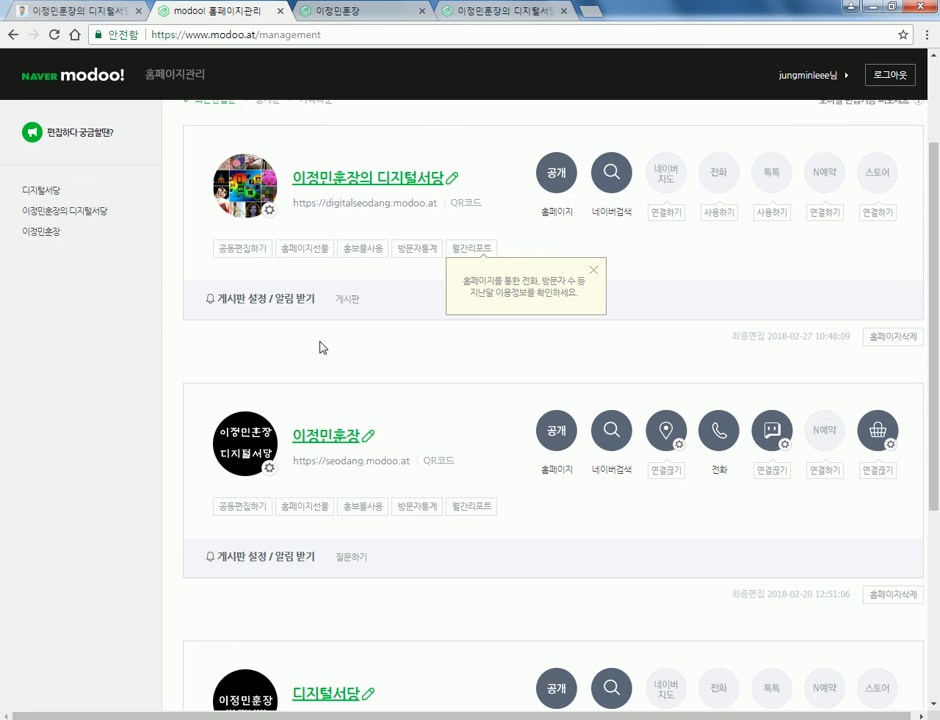
scroll(330, 330, "up", 2)
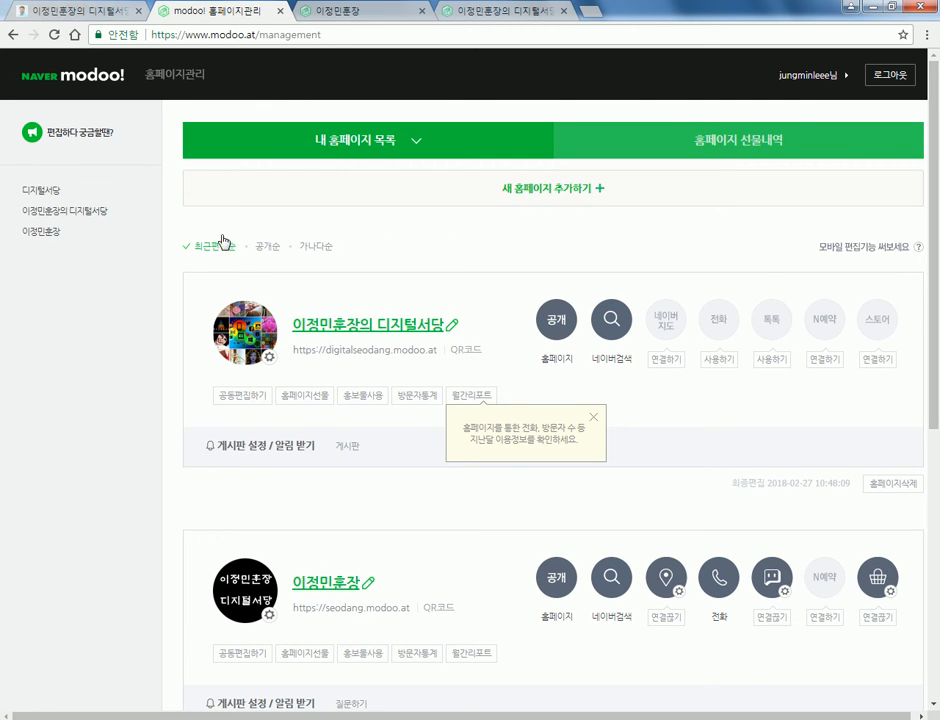
scroll(357, 342, "down", 2)
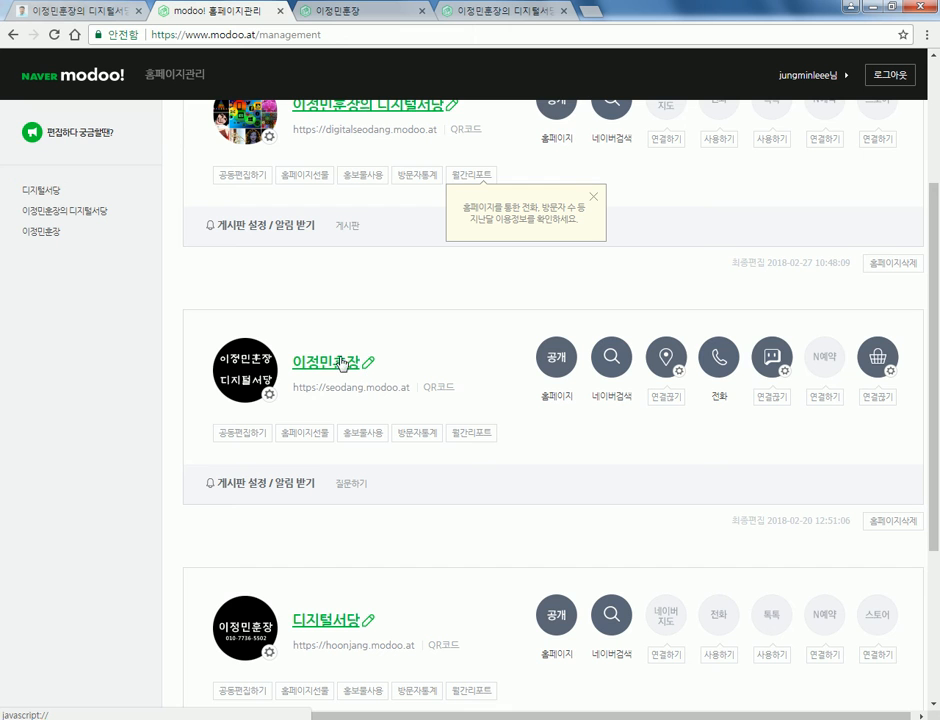
Step: Open the 디지털서당 Smart Store Center dashboard from the second homepage's store basket icon
scroll(430, 319, "up", 2)
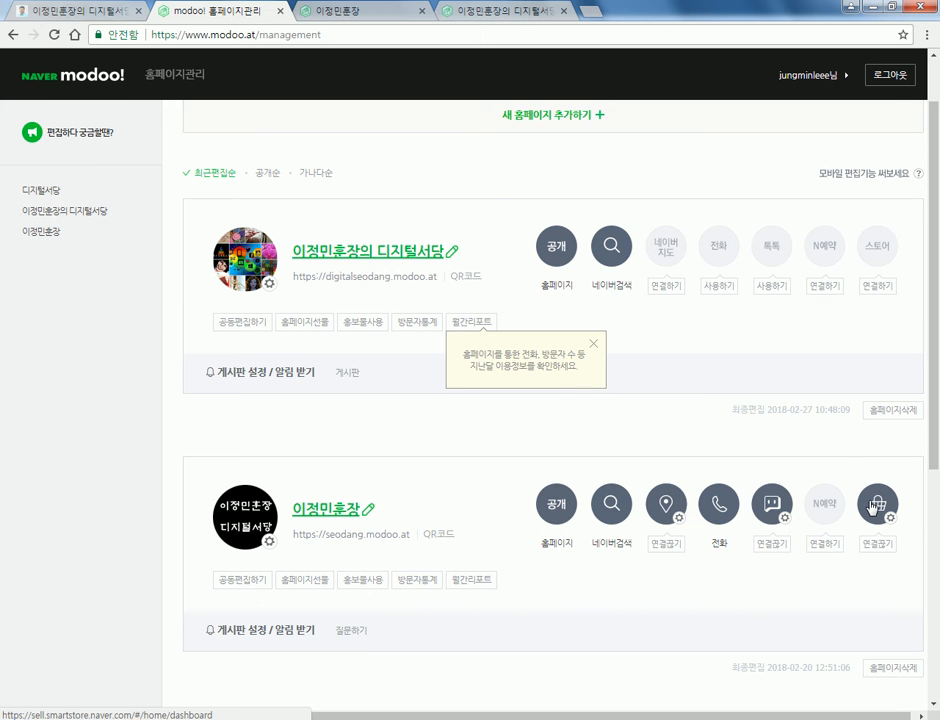
left_click(871, 507)
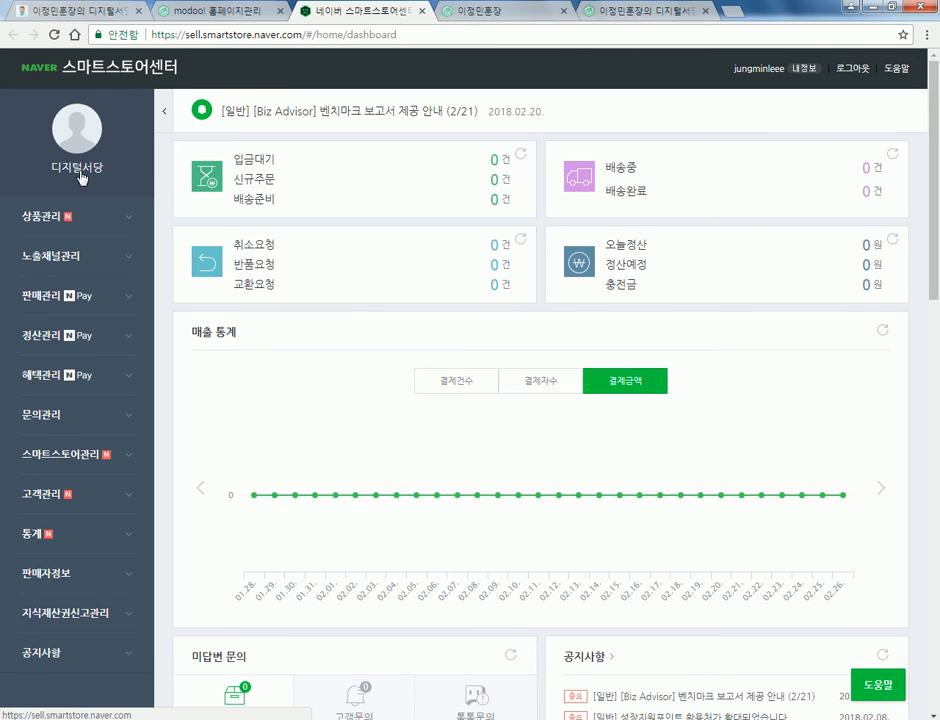
scroll(147, 279, "down", 3)
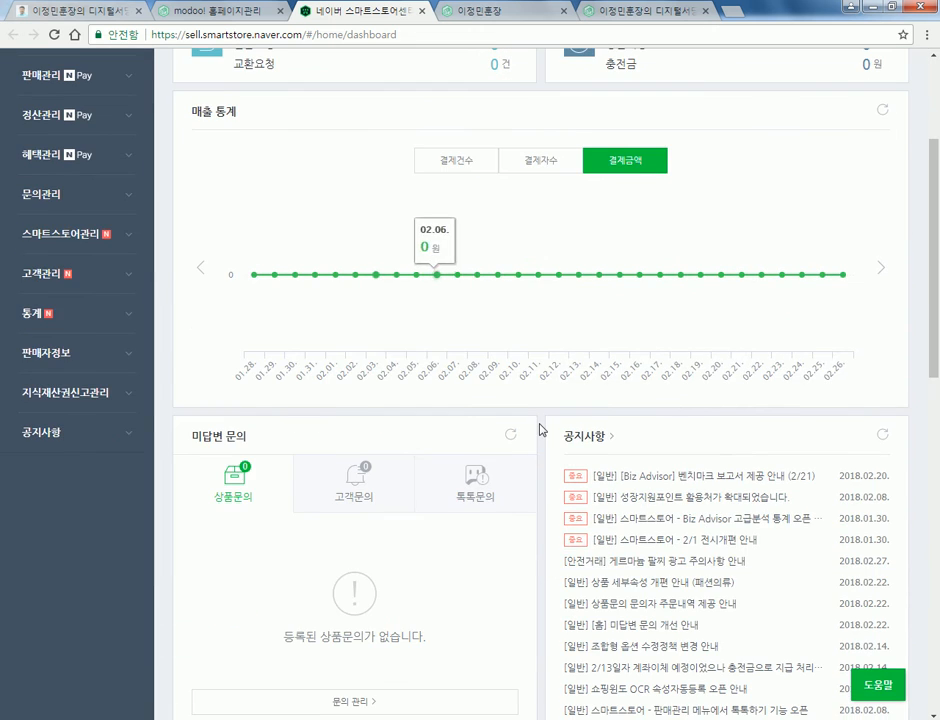
scroll(255, 341, "up", 2)
scroll(255, 341, "up", 1)
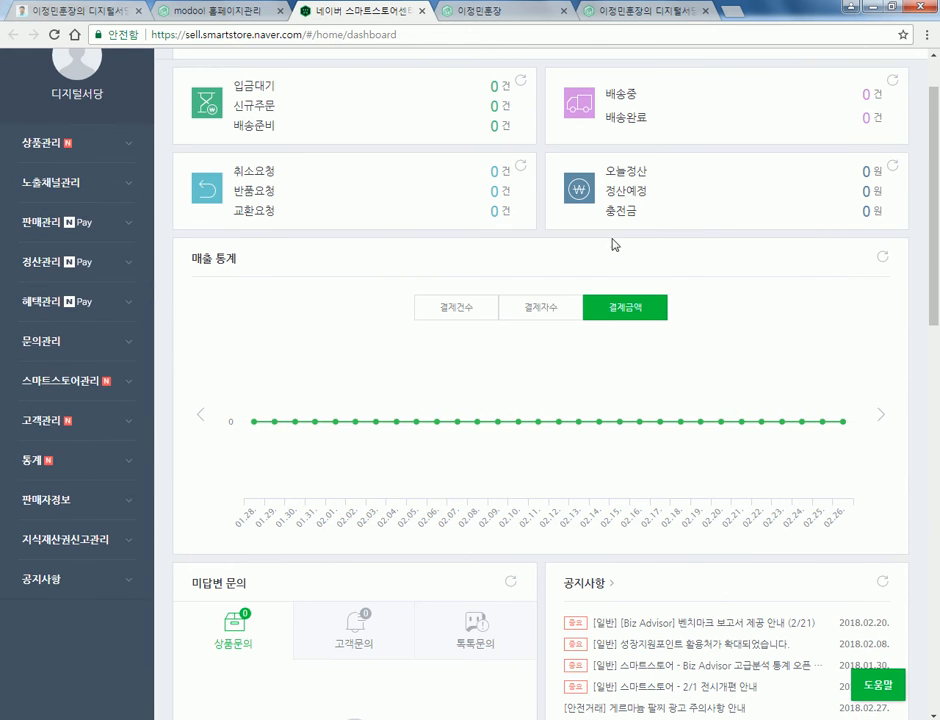
scroll(520, 250, "up", 2)
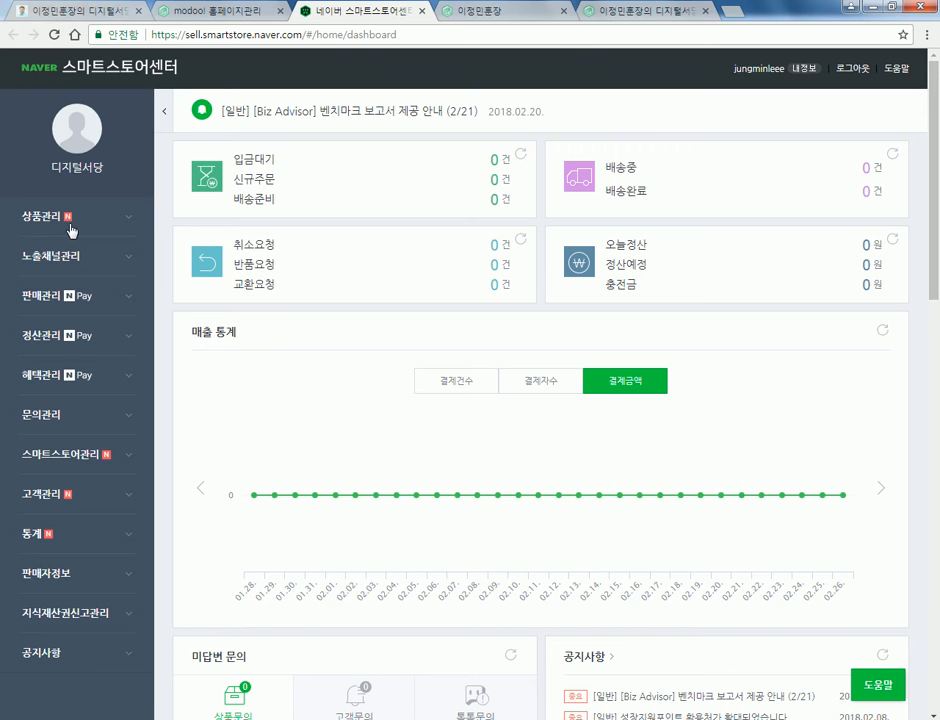
Step: View the 디지털서당 storefront's profile introduction page, then close it
left_click(79, 148)
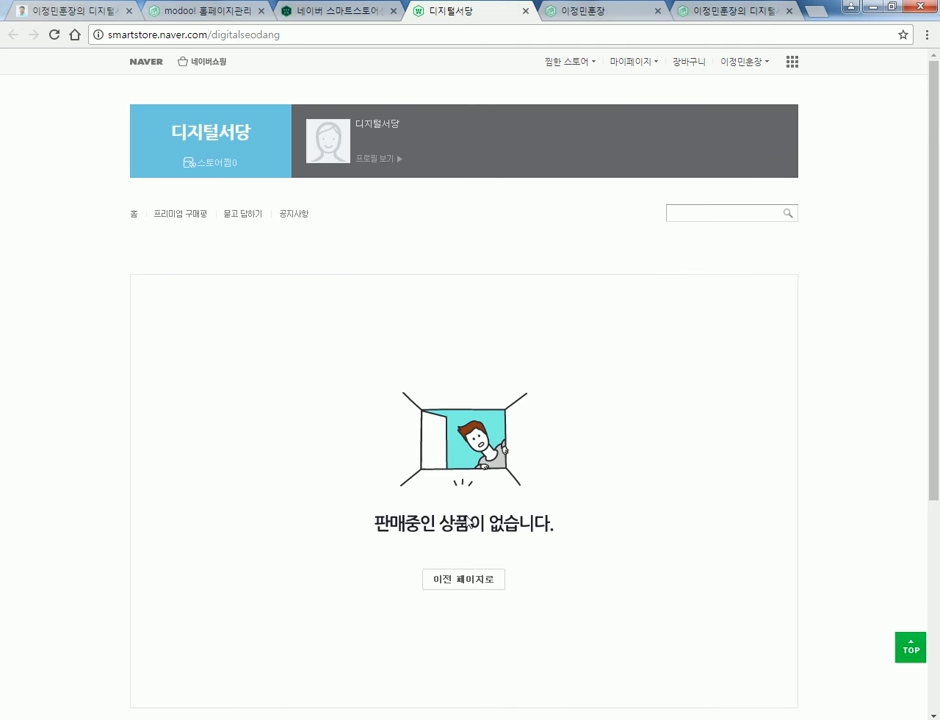
left_click(374, 161)
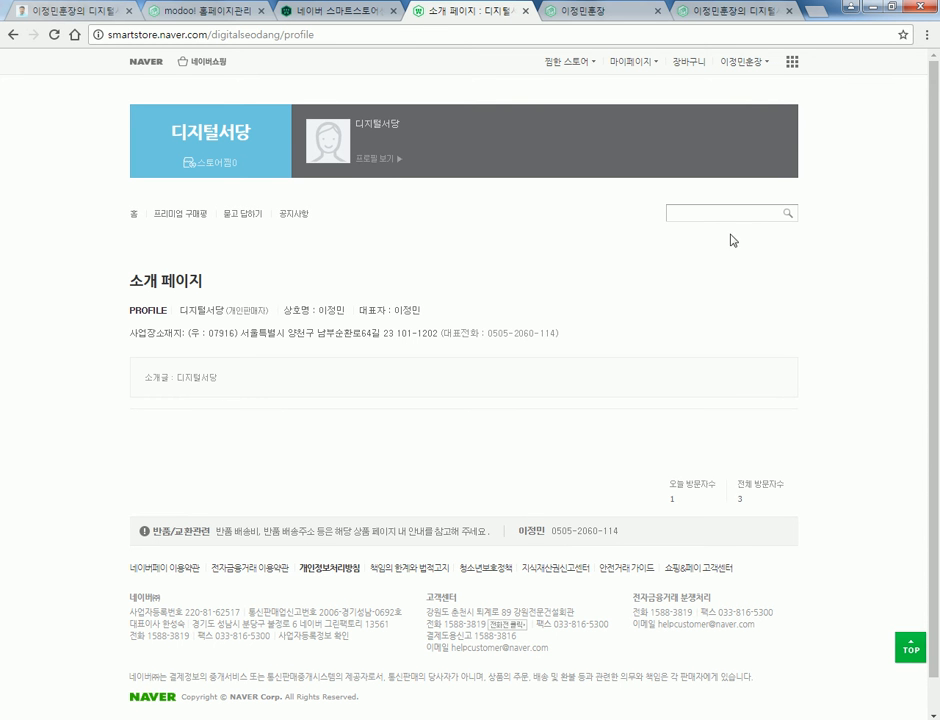
left_click(525, 11)
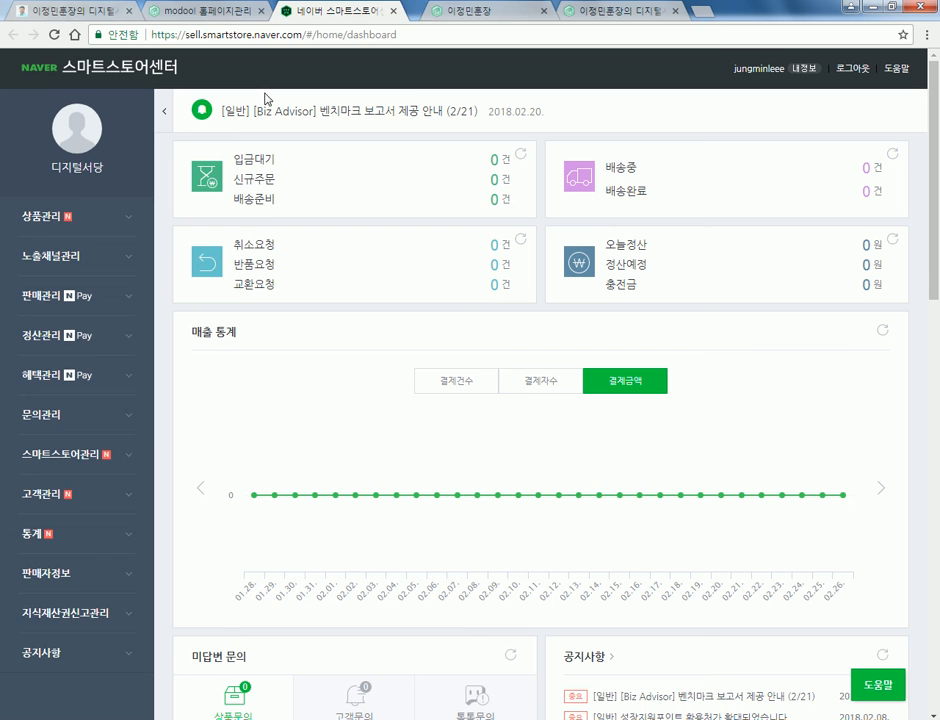
Step: Check the related-products and customer management menus, then close Smart Store Center for modoo!'s homepage list
left_click(46, 214)
left_click(30, 333)
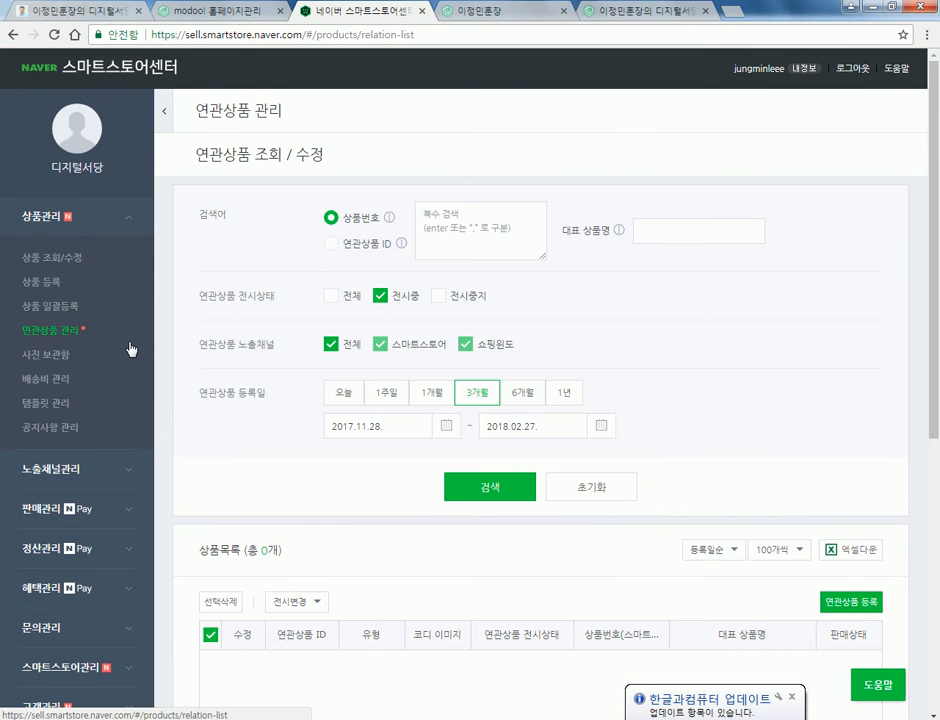
scroll(132, 348, "down", 2)
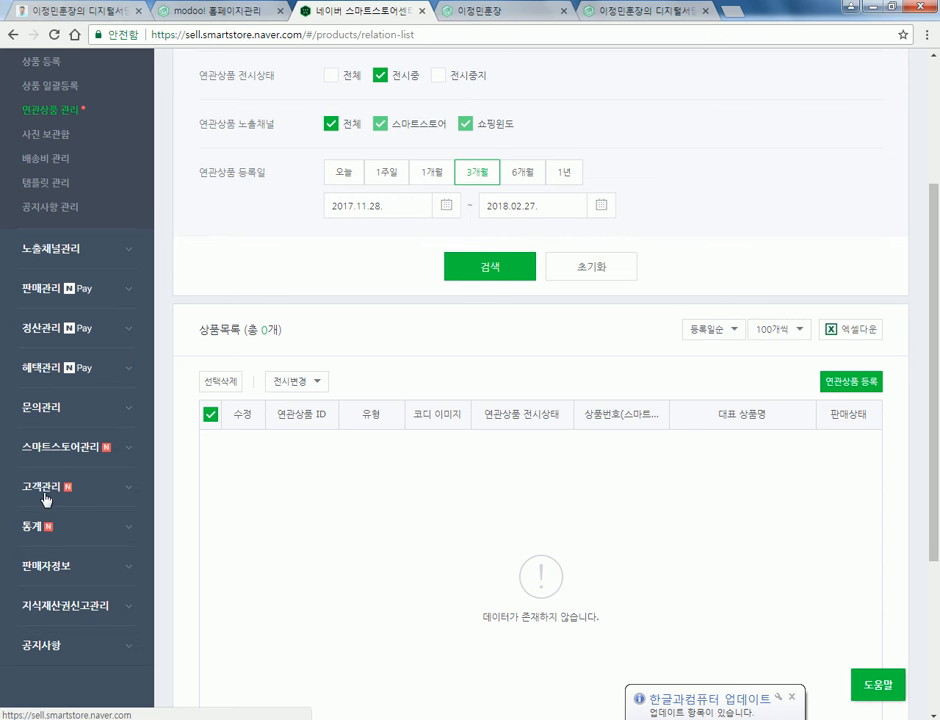
left_click(45, 492)
scroll(157, 409, "up", 2)
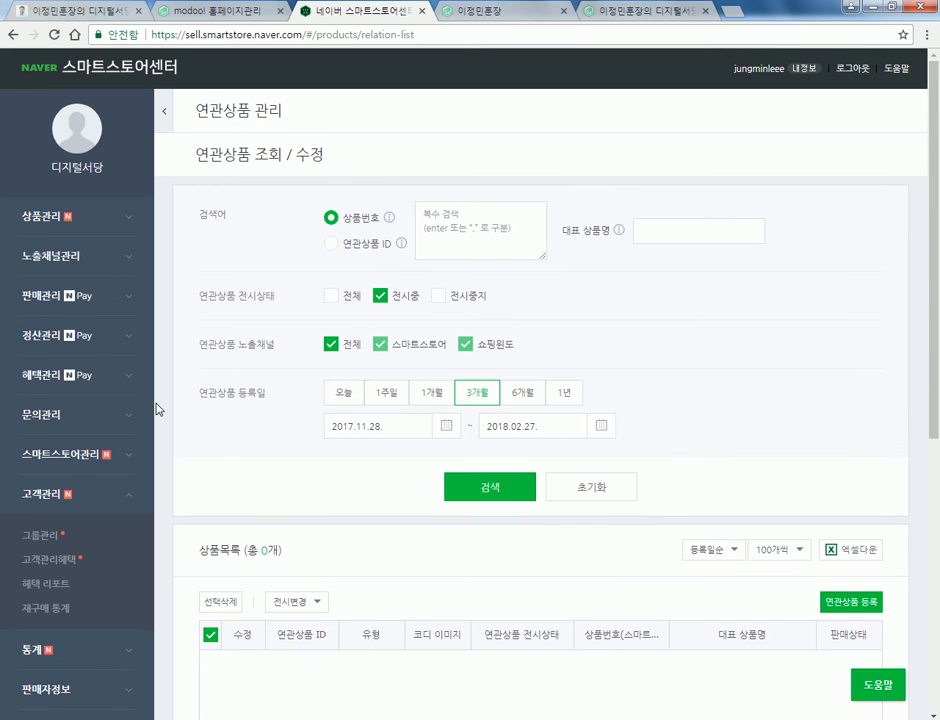
left_click(421, 10)
left_click(280, 20)
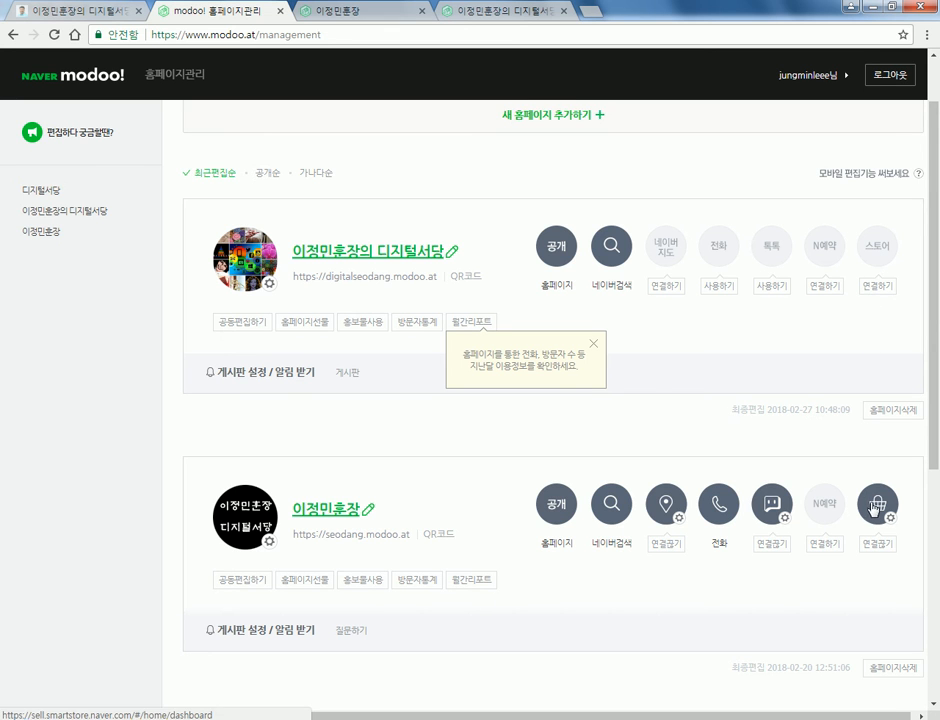
Step: Open the second homepage's empty Smart Store seller dashboard, then view the 이정민훈장 Store page with no products
left_click(877, 501)
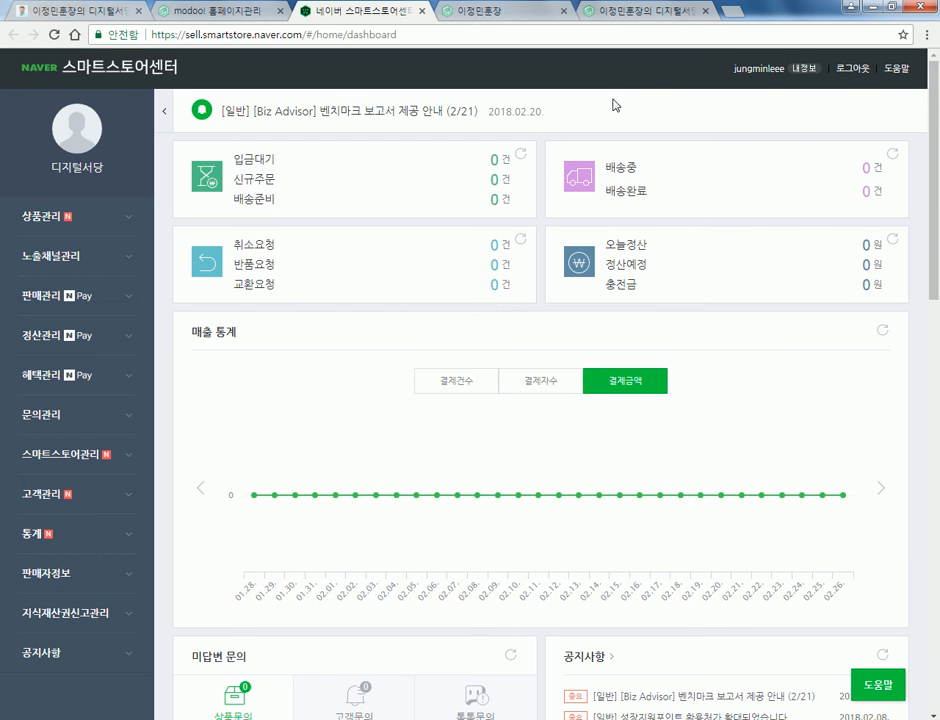
scroll(240, 505, "down", 2)
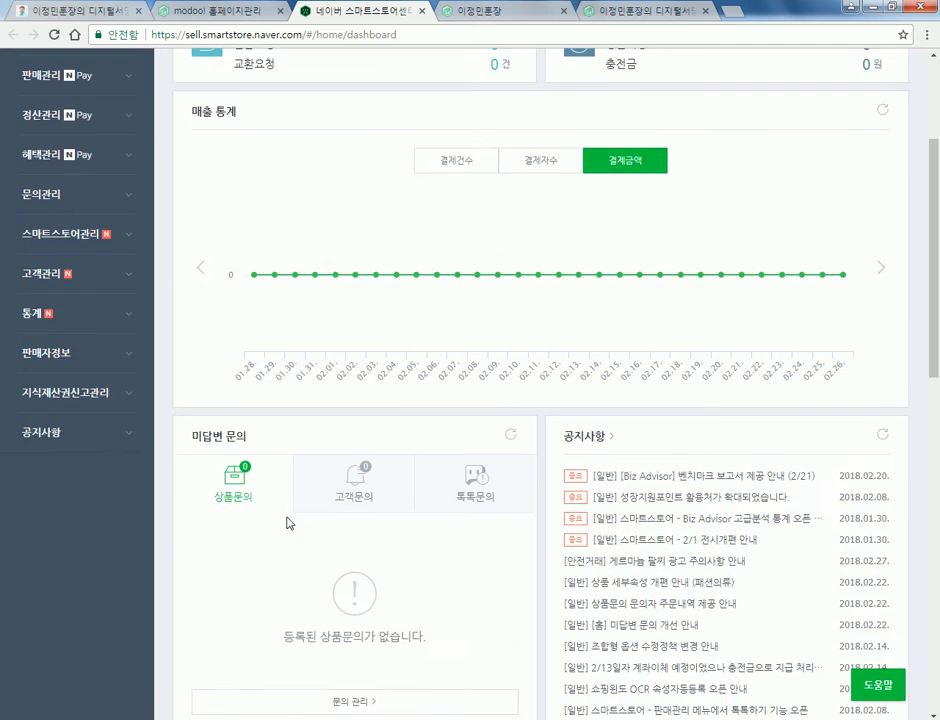
scroll(341, 506, "down", 3)
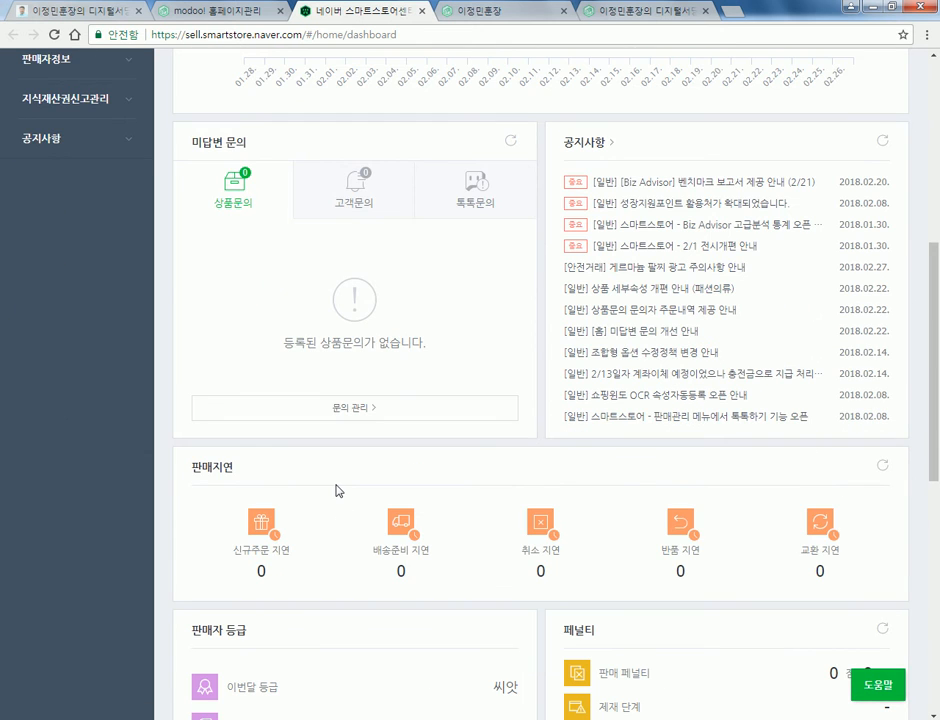
scroll(338, 491, "up", 5)
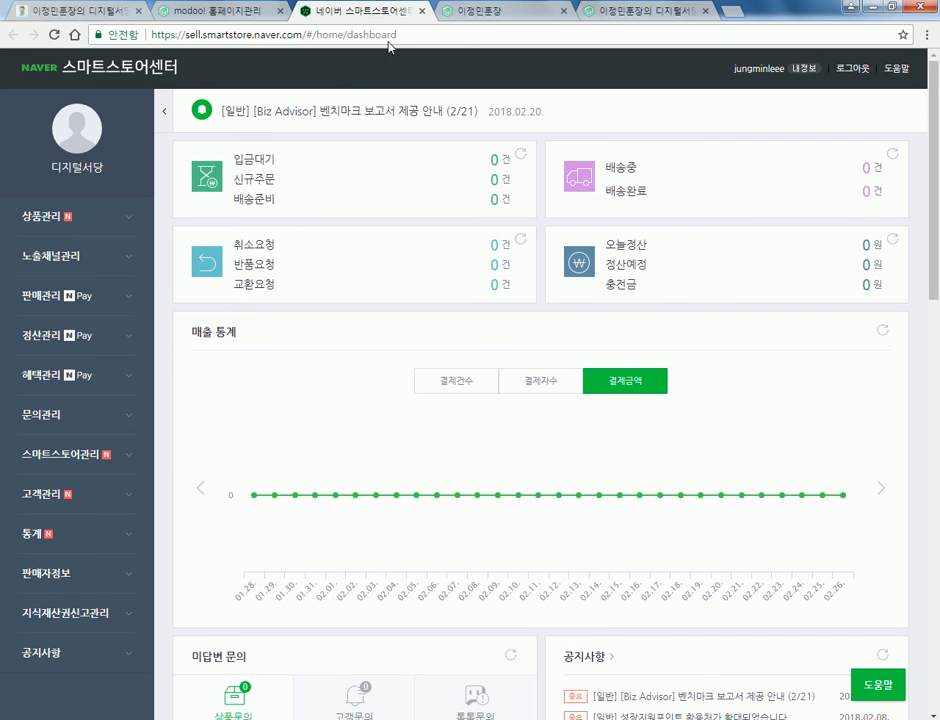
left_click(497, 14)
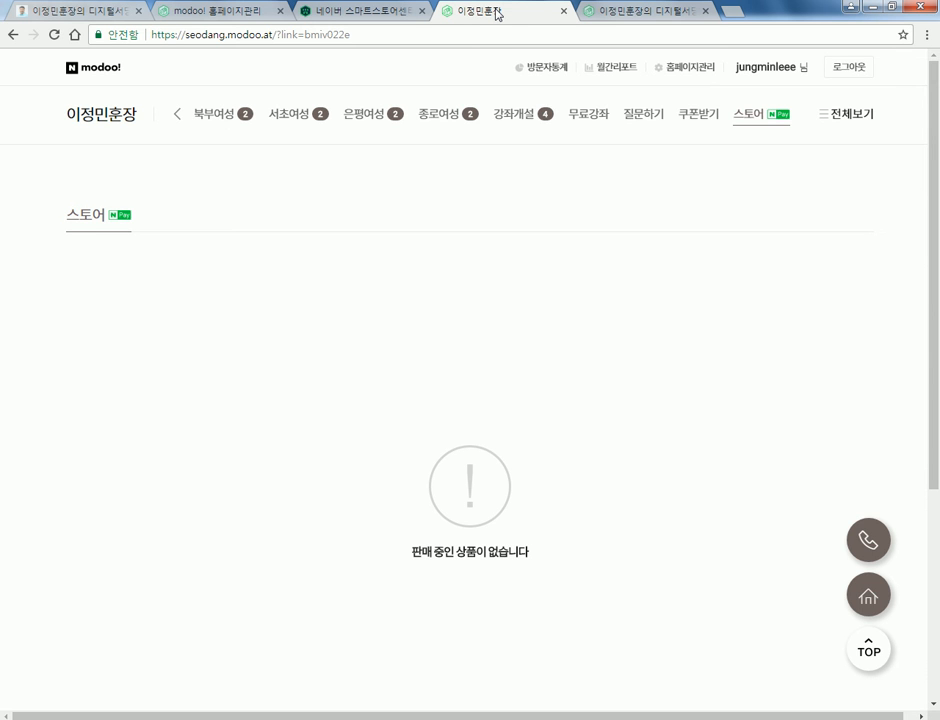
Step: Go from the Smart Store Center tab to the signed-in Naver home page
left_click(357, 17)
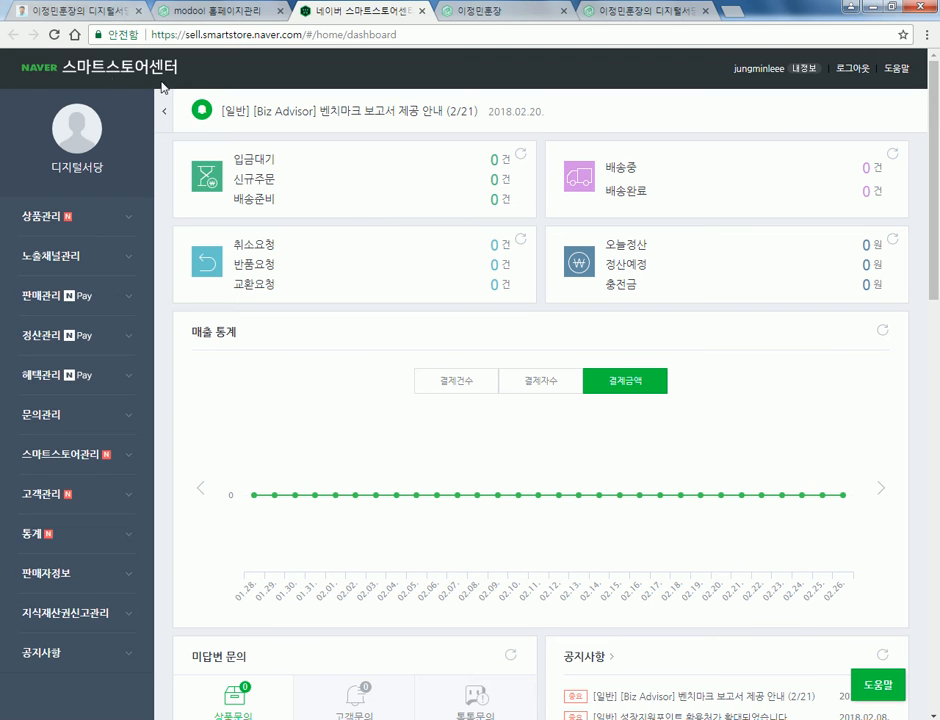
left_click(49, 71)
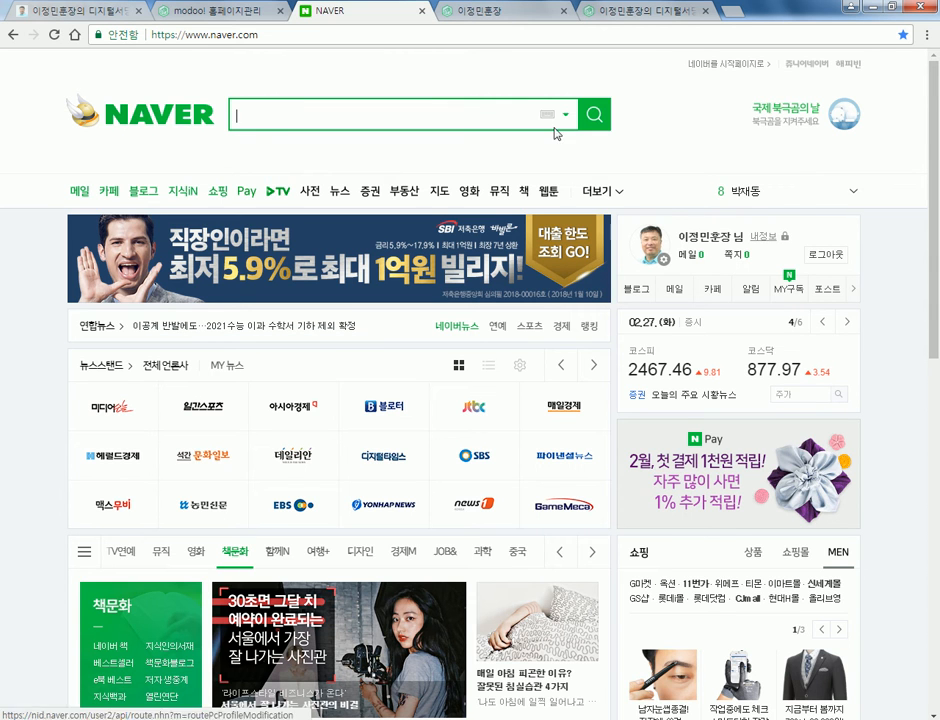
Step: Send the Naver tab back to the Smart Store dashboard and return to modoo! homepage management
left_click(220, 12)
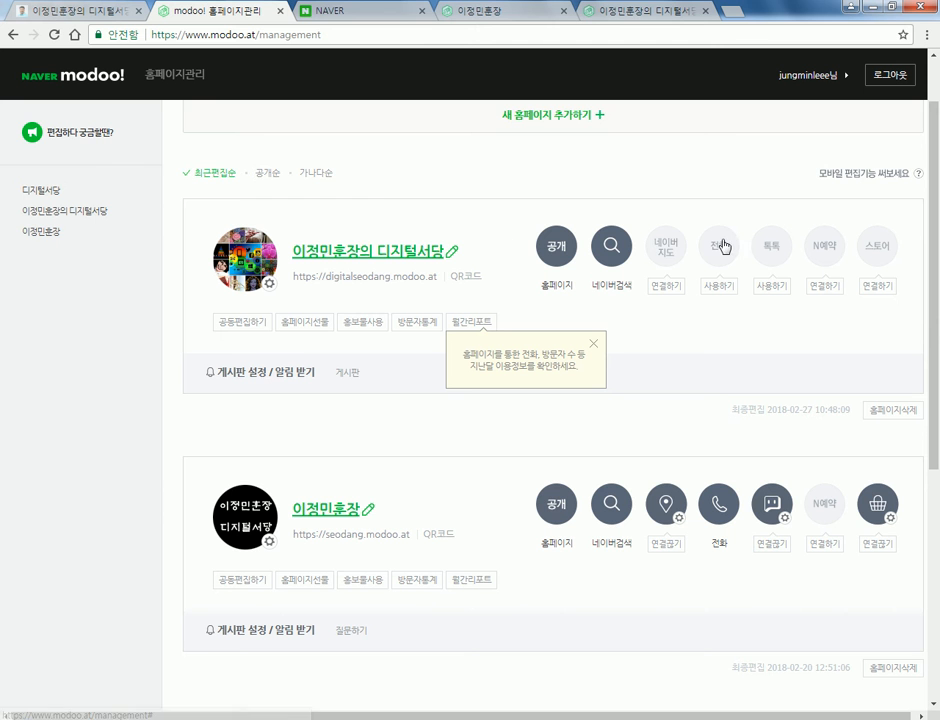
left_click(355, 12)
left_click(12, 34)
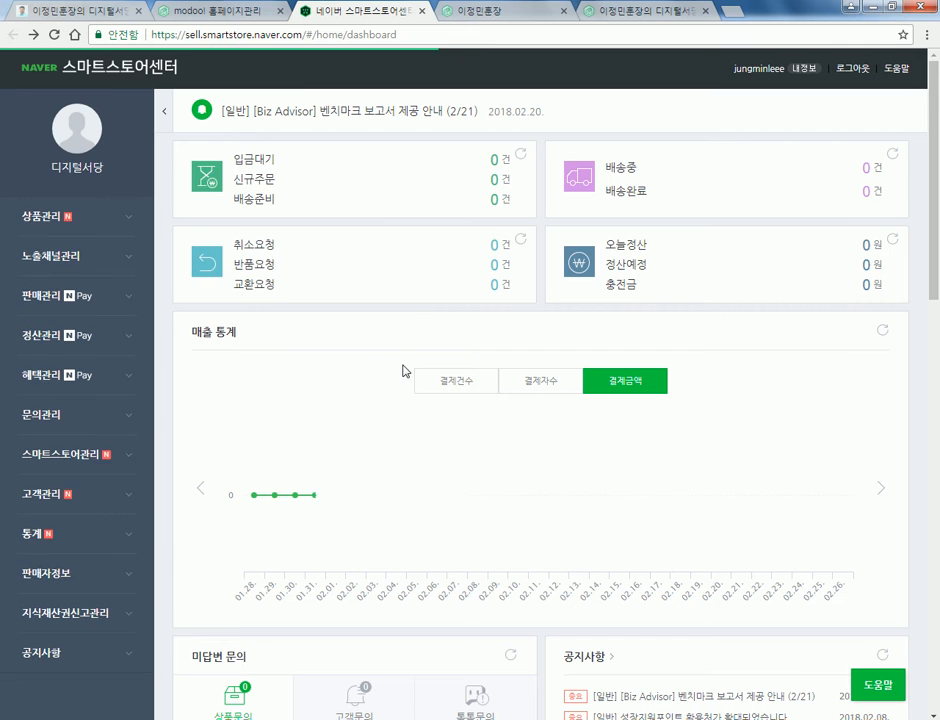
mouse_move(297, 479)
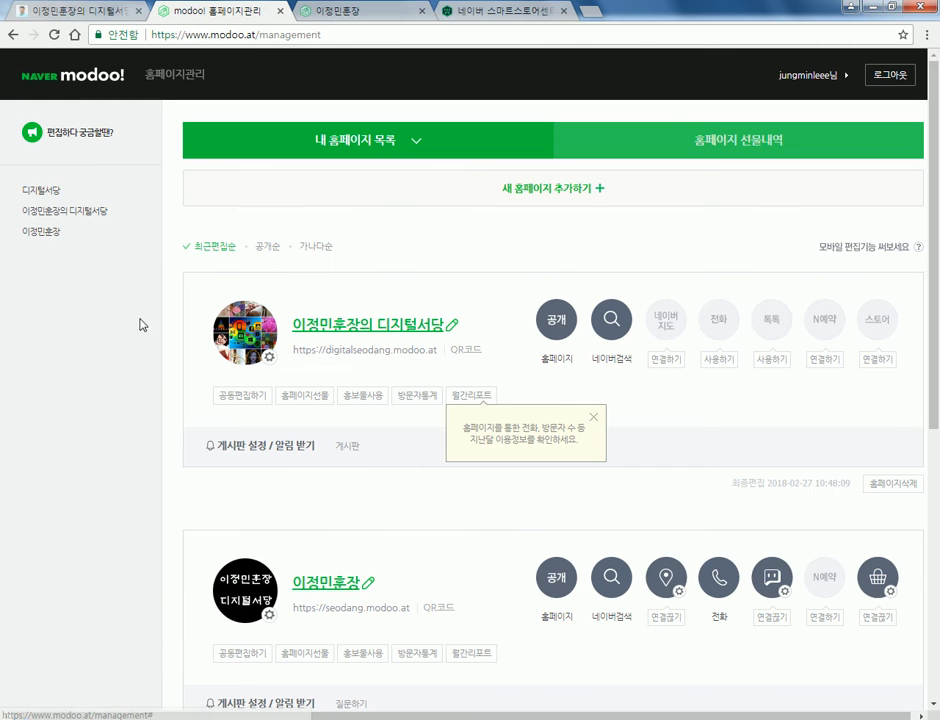
Step: Open Naver Booking linking for the second homepage and launch the Partner Center, dismissing its notice
left_click(828, 585)
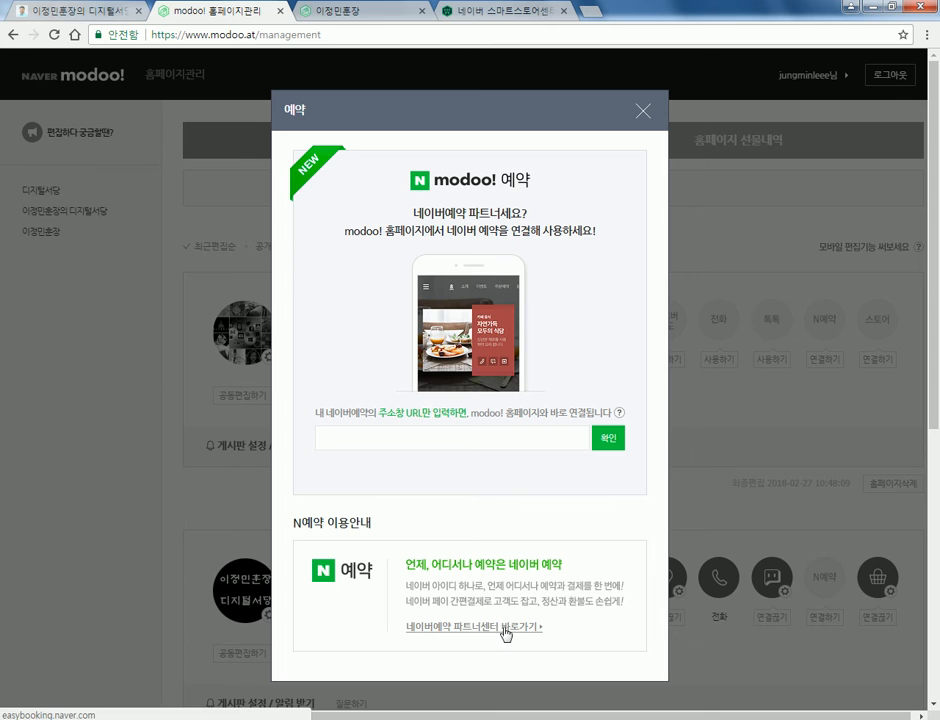
left_click_drag(456, 231, 542, 234)
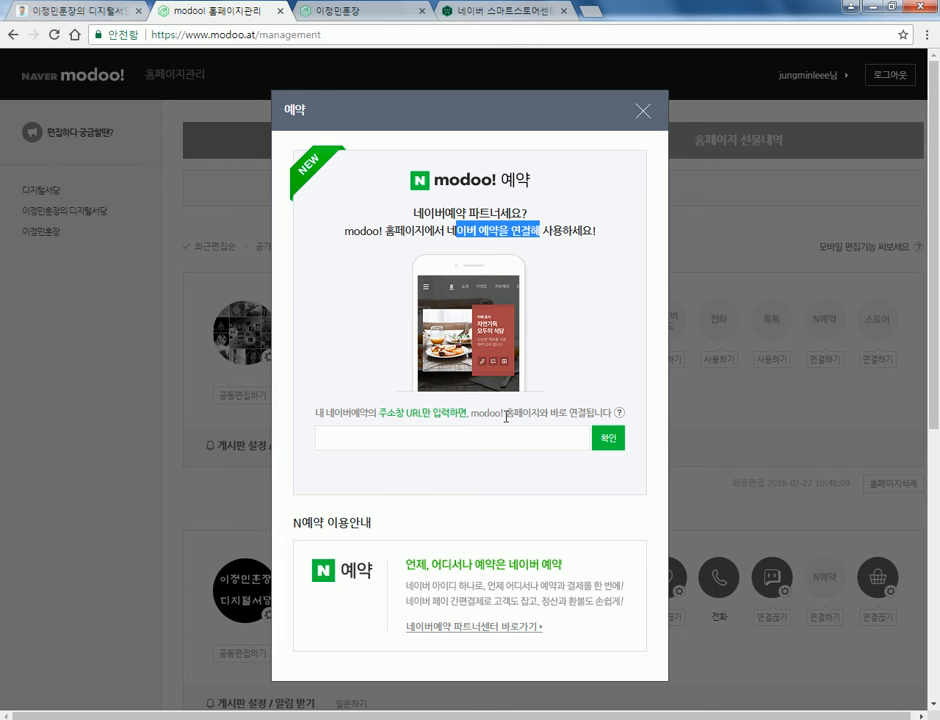
left_click(452, 439)
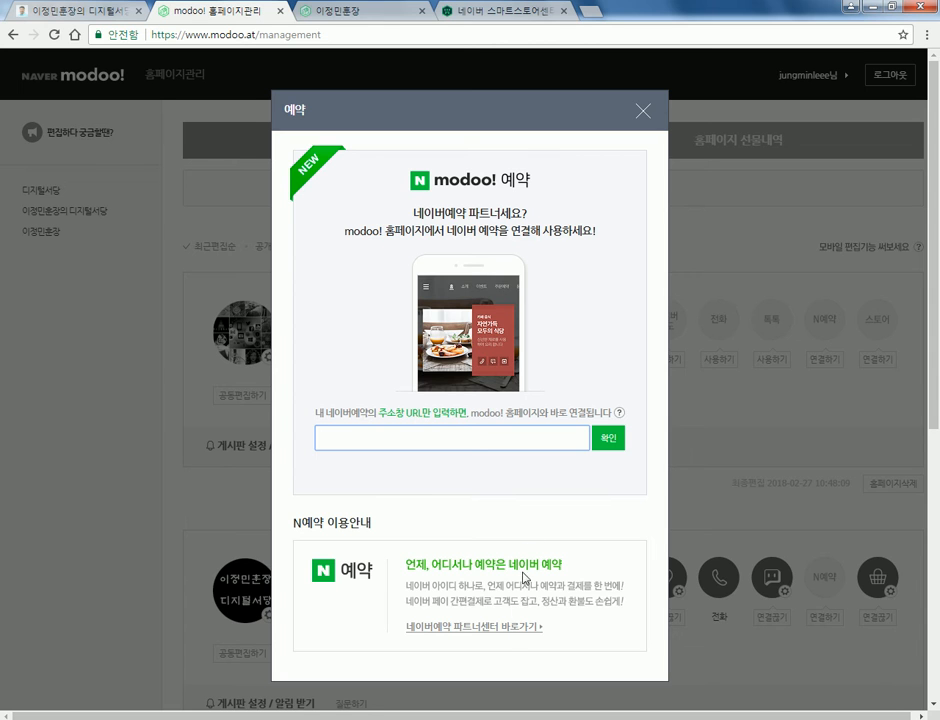
left_click(499, 636)
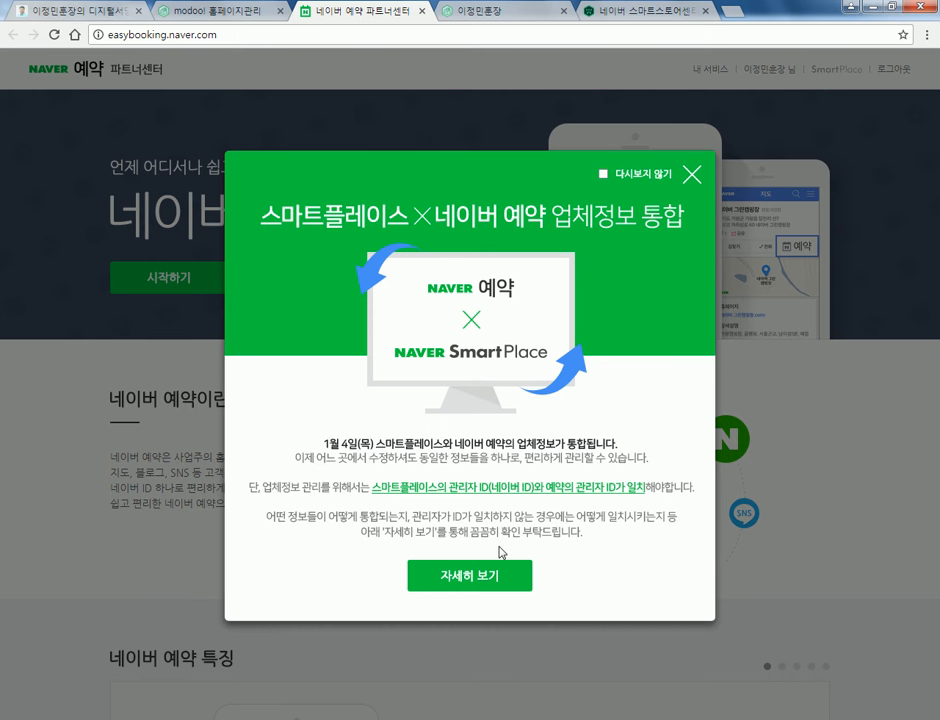
left_click(692, 174)
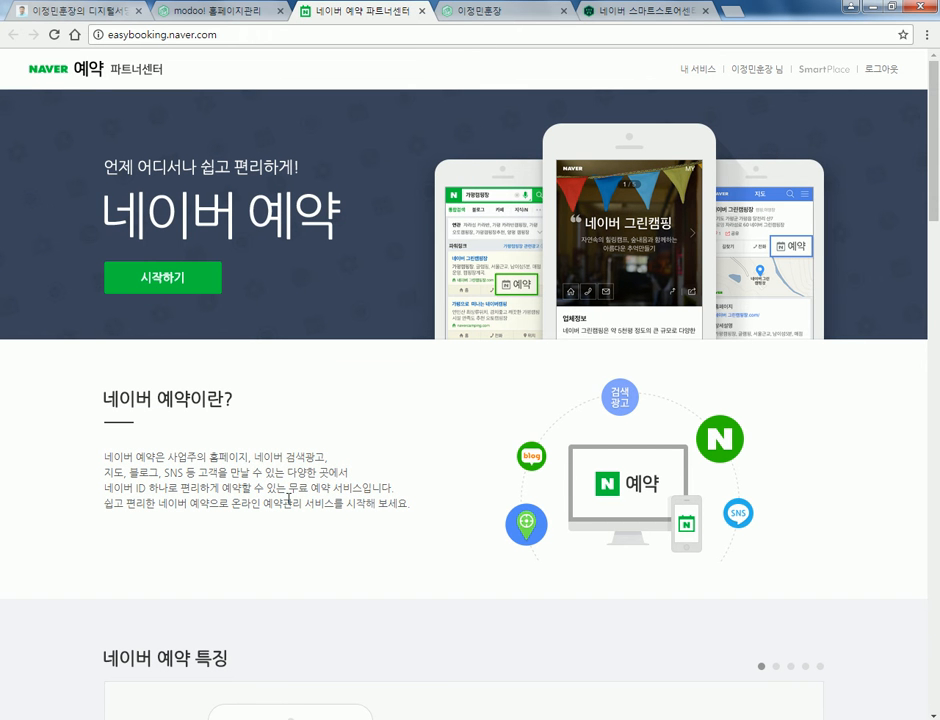
Step: Close and reopen the second homepage's booking window, then bring up the Partner Center page
left_click(207, 16)
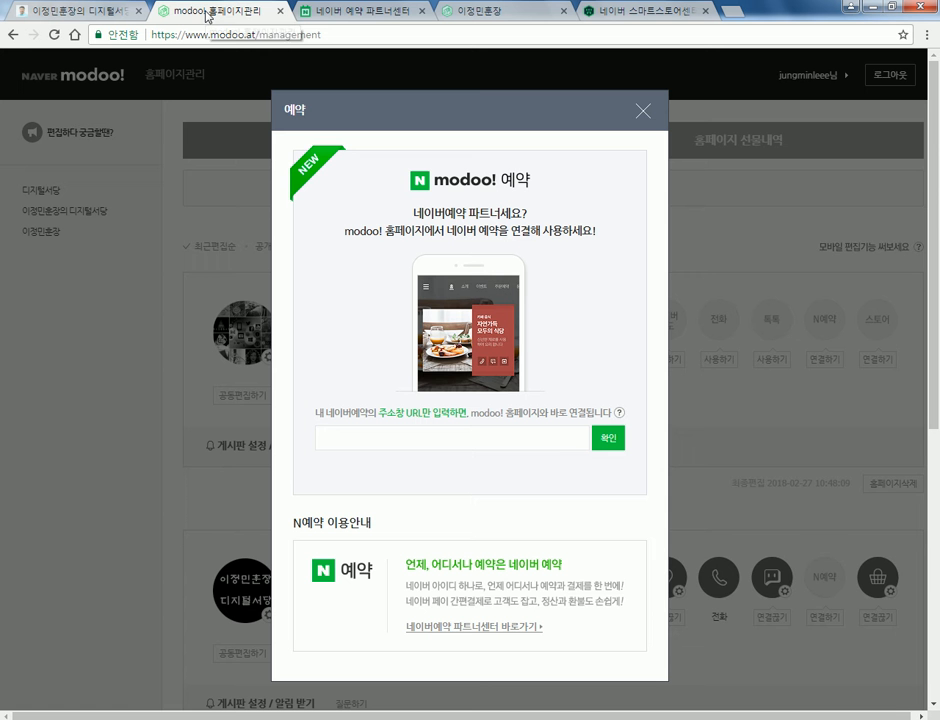
left_click(676, 153)
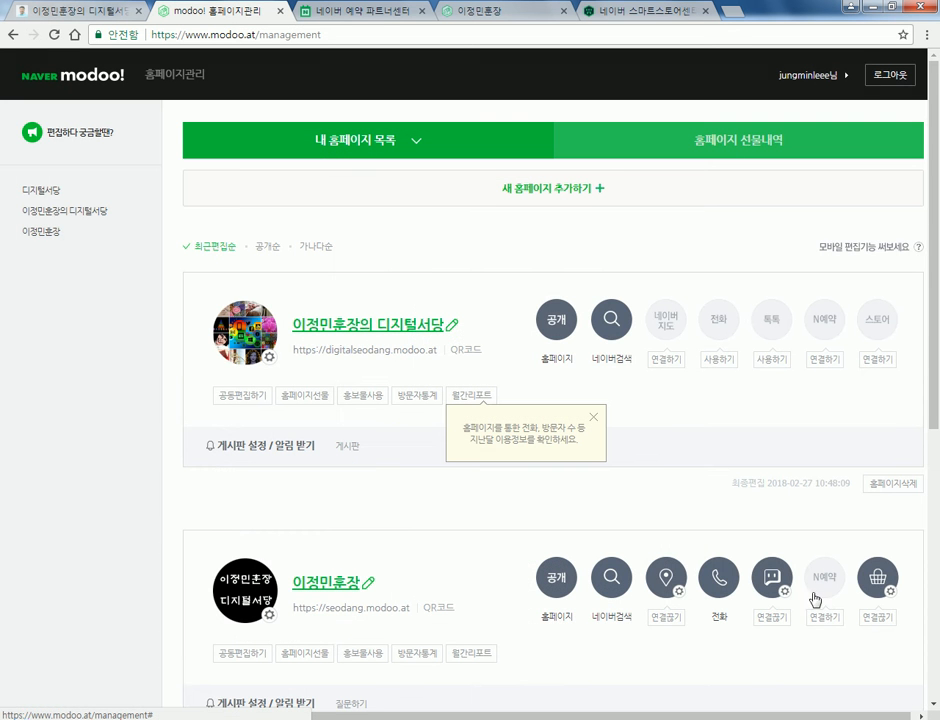
scroll(484, 422, "down", 3)
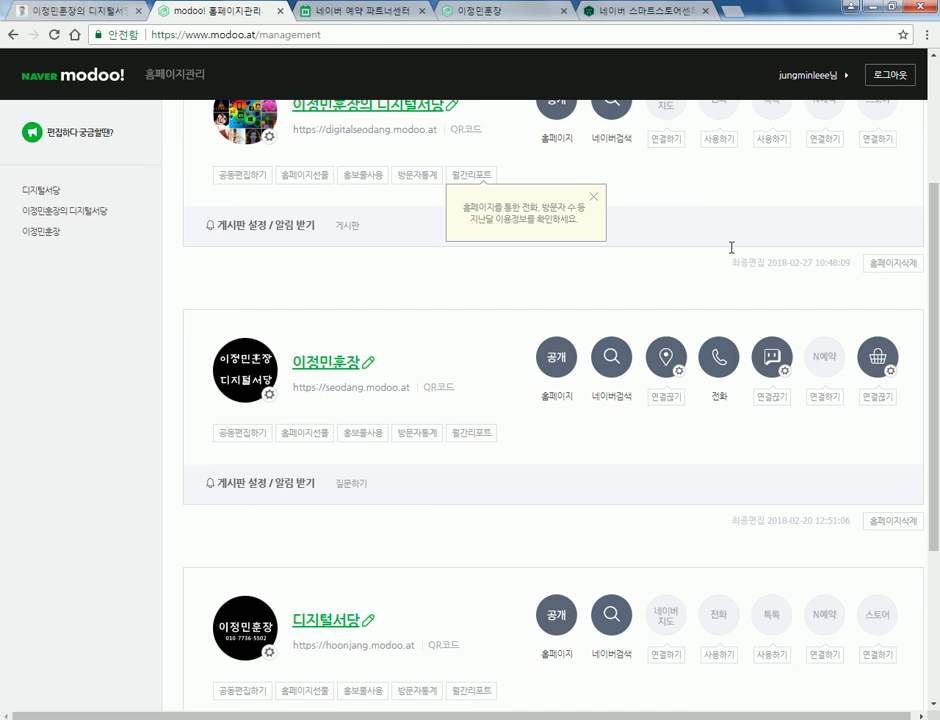
left_click(371, 17)
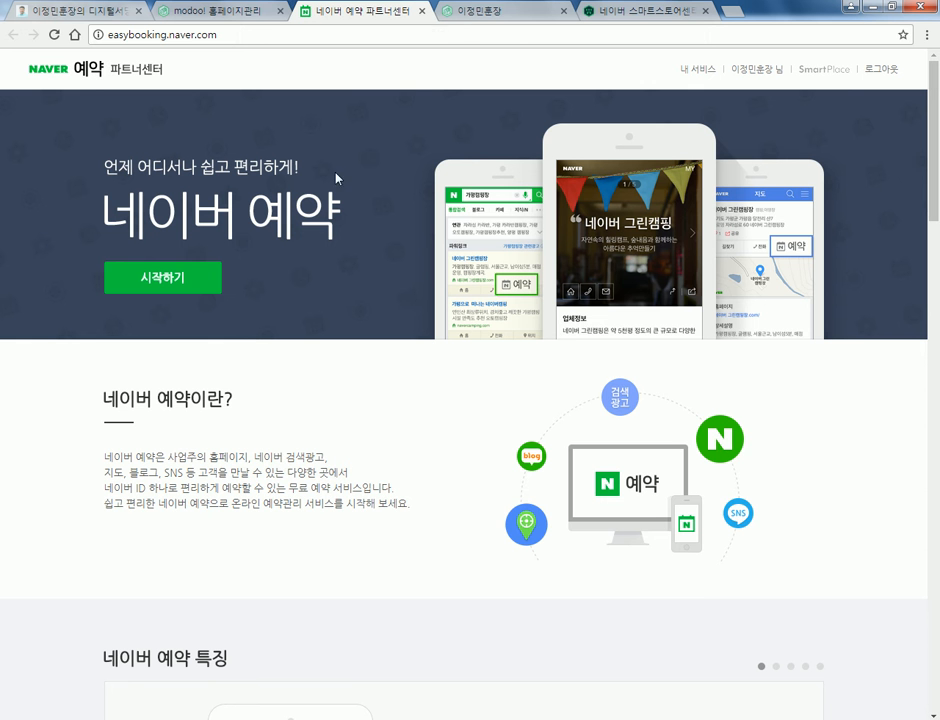
left_click(180, 15)
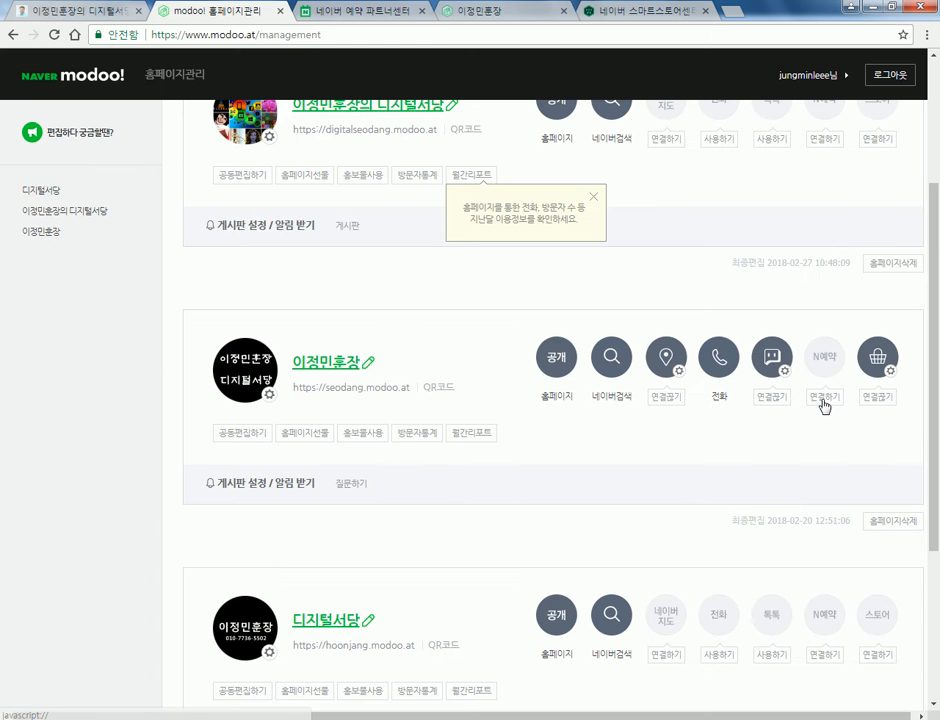
left_click(825, 398)
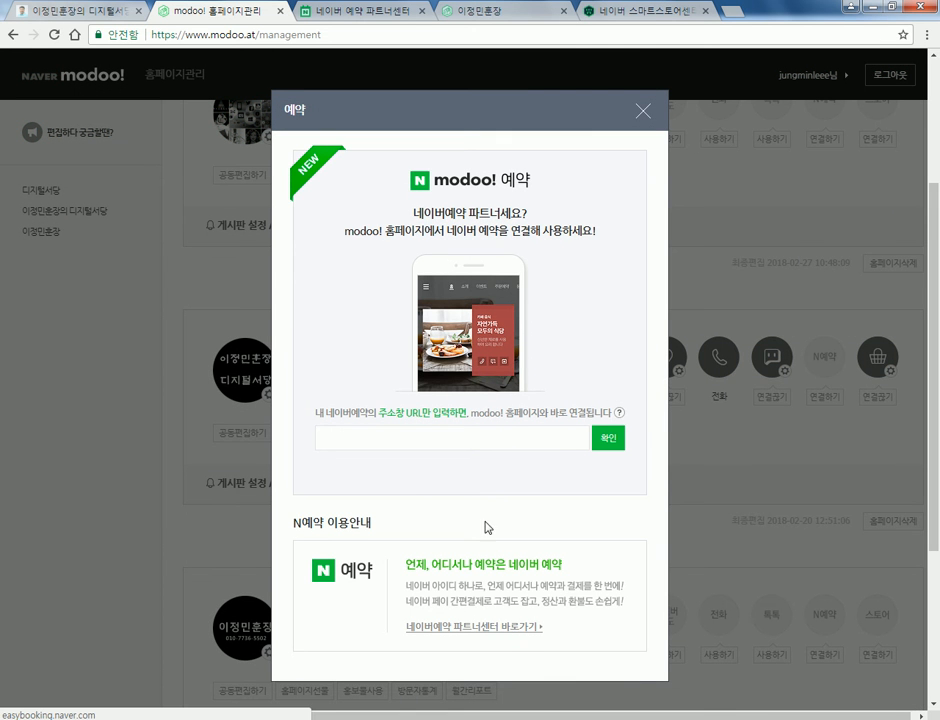
left_click(365, 14)
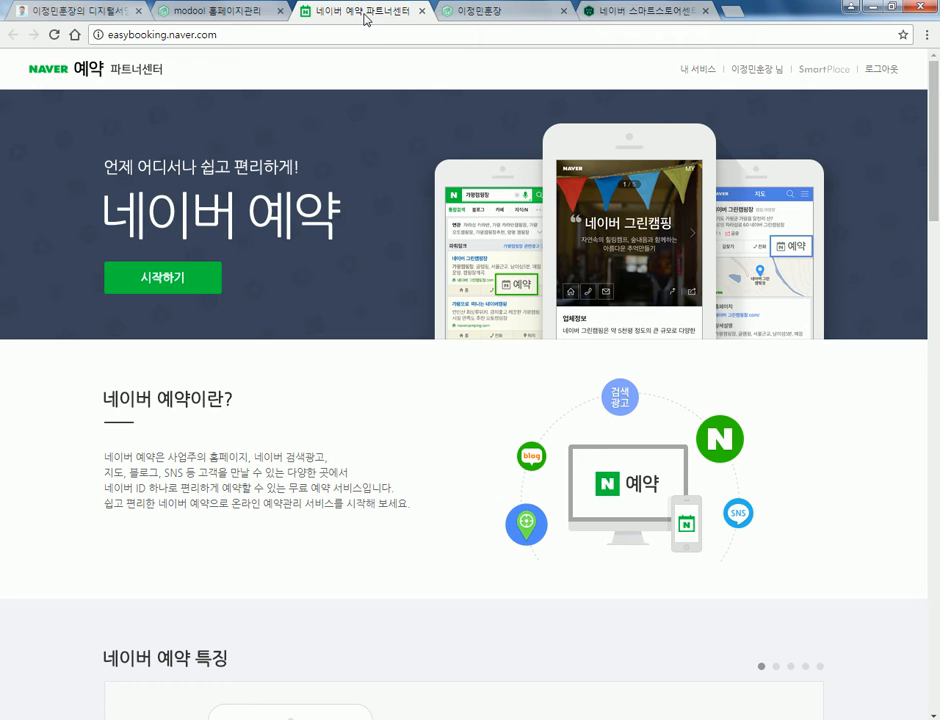
Step: Start Naver Booking and log in with the Naver account ID and password
left_click(180, 285)
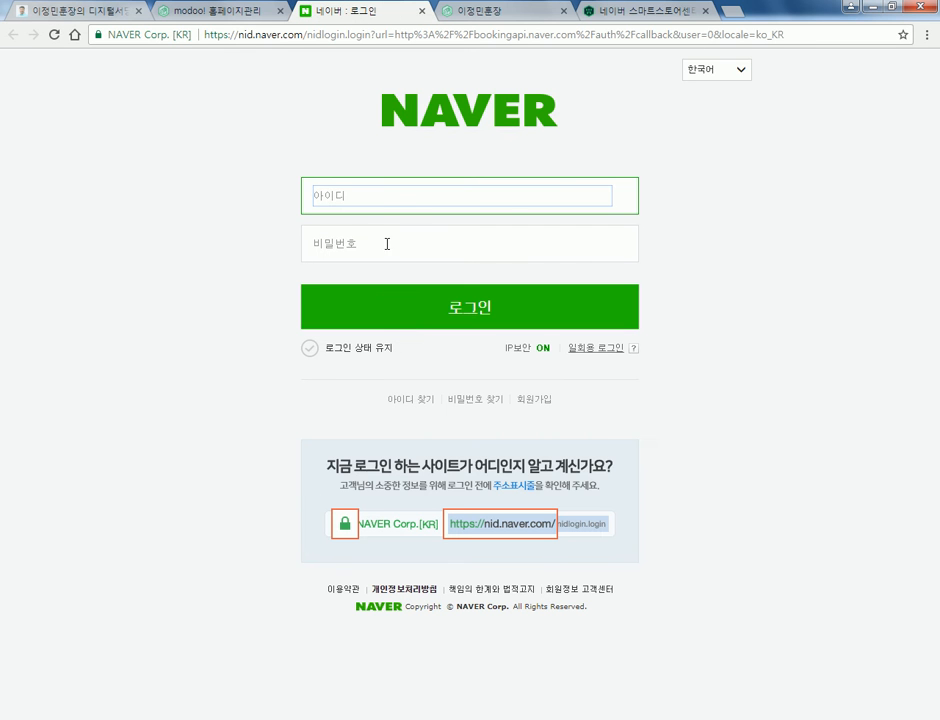
key("ctrl+a")
key("Tab")
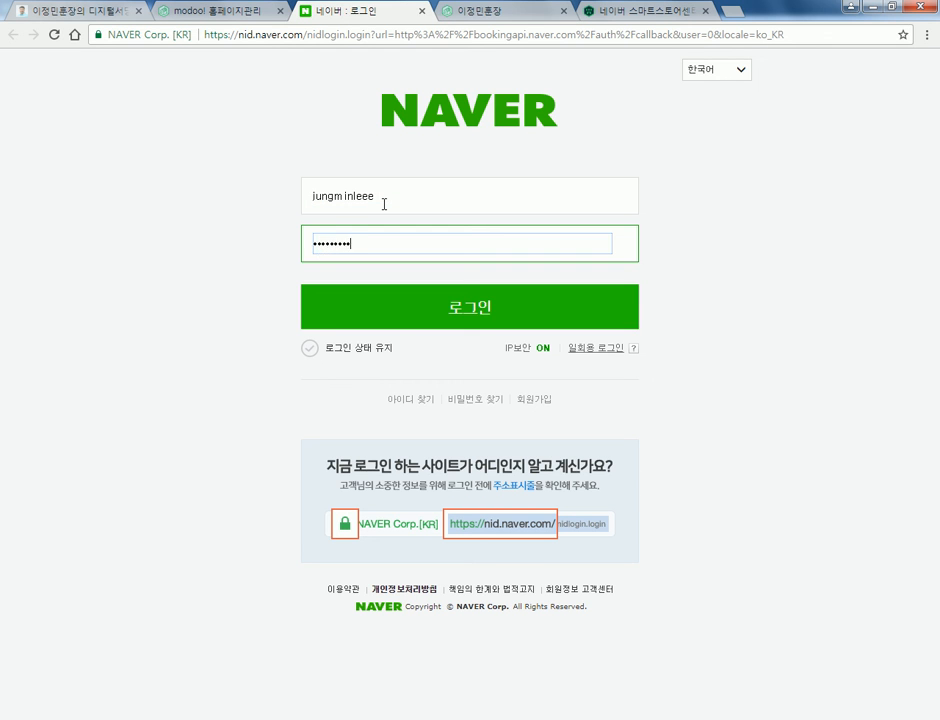
key("Return")
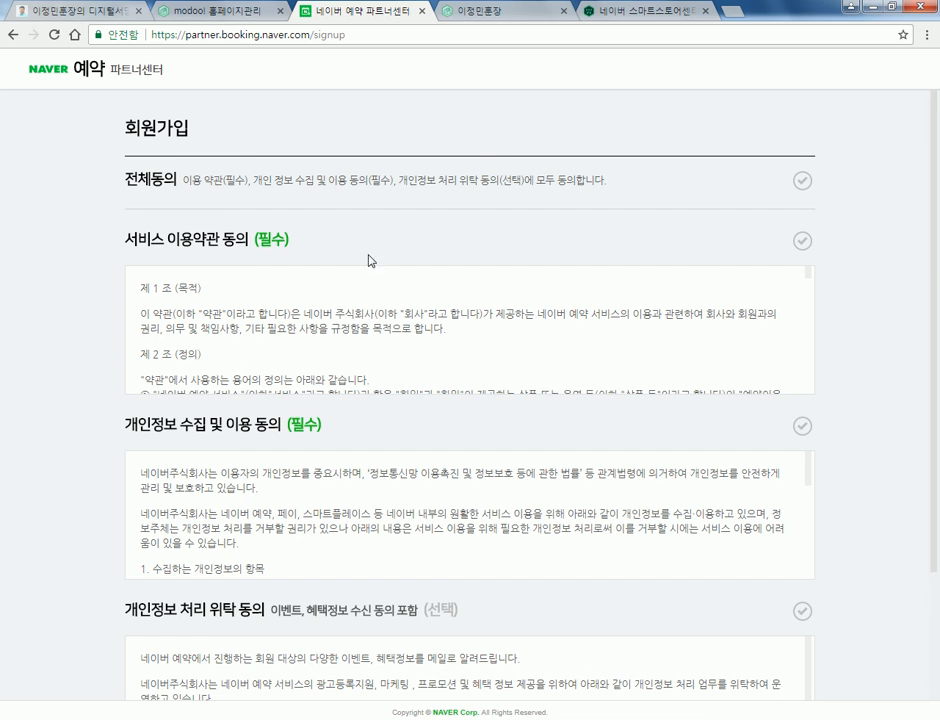
Step: Agree to all terms except the optional data-processing consent and finish partner sign-up
left_click(802, 181)
scroll(864, 357, "down", 1)
scroll(864, 357, "down", 1)
left_click(807, 454)
left_click(749, 669)
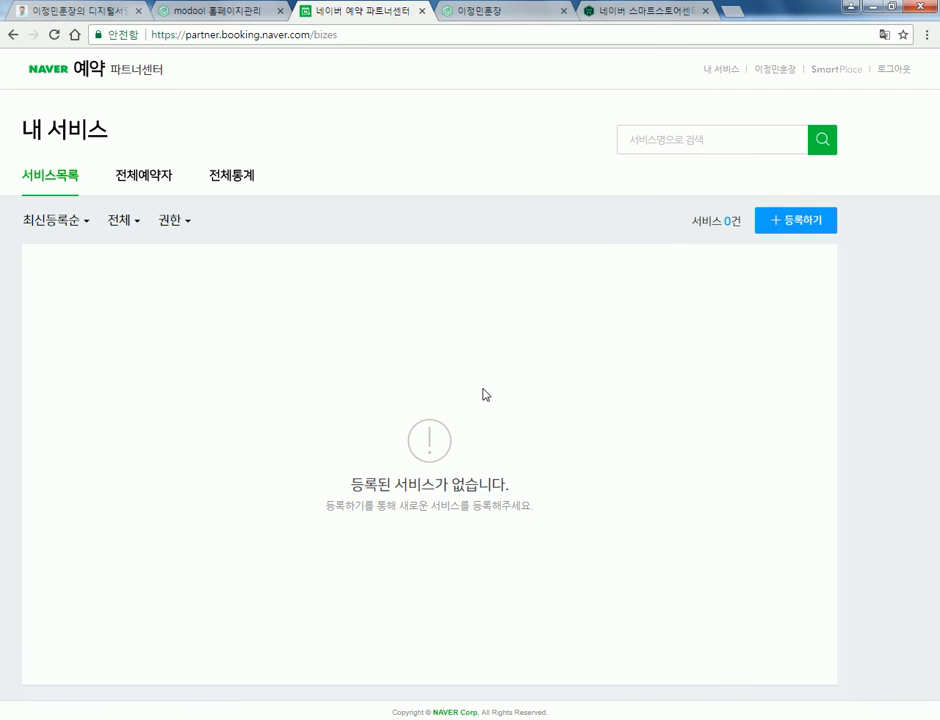
Step: Start registering a new booking service and review the listed Smart Place businesses
left_click(797, 232)
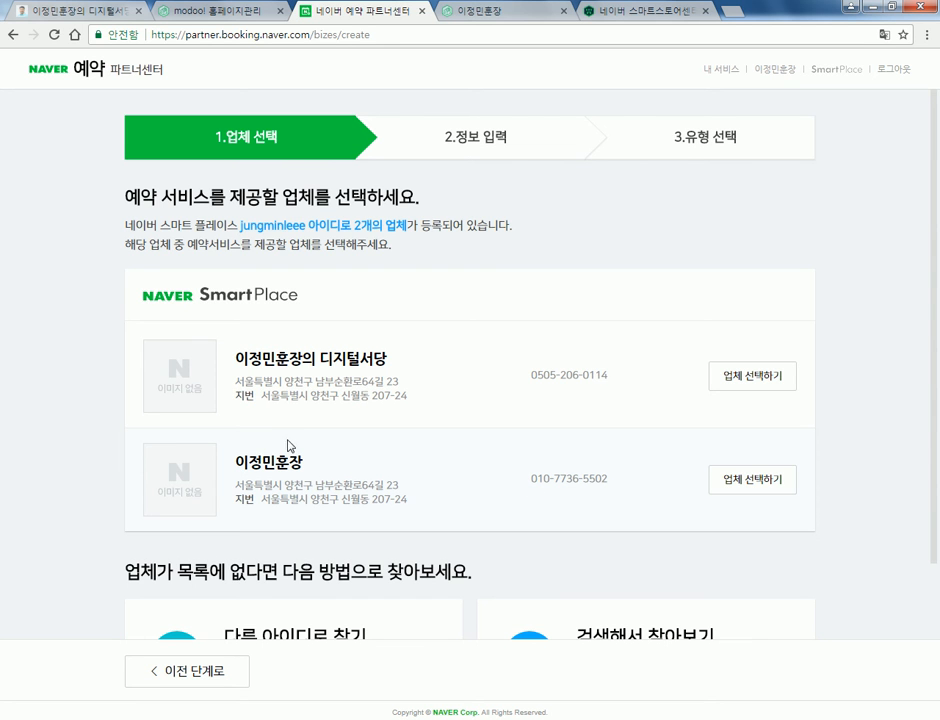
scroll(50, 491, "down", 1)
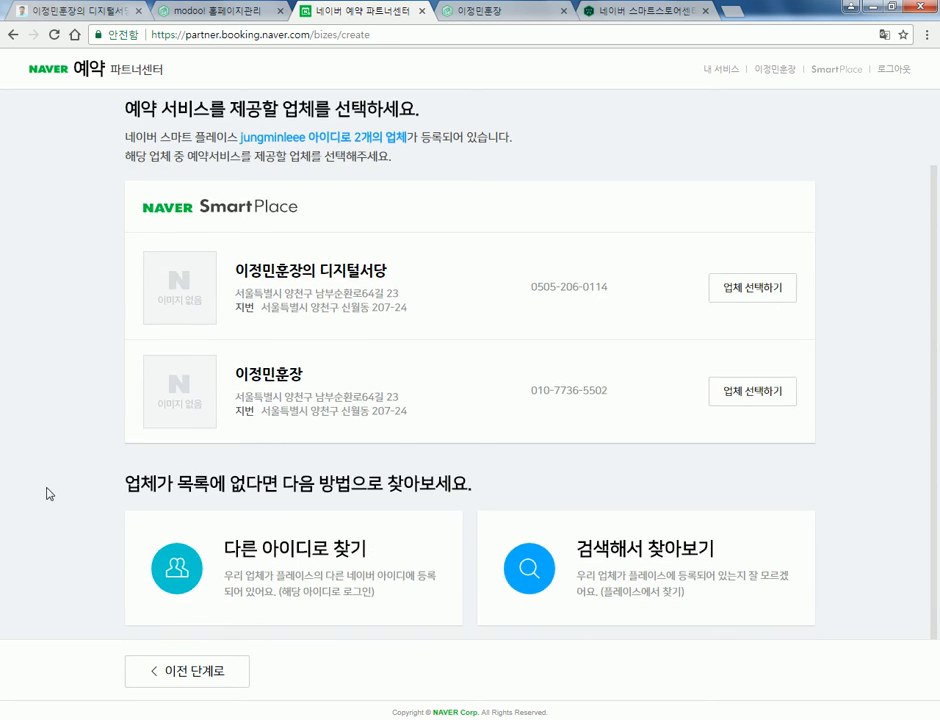
scroll(47, 493, "up", 1)
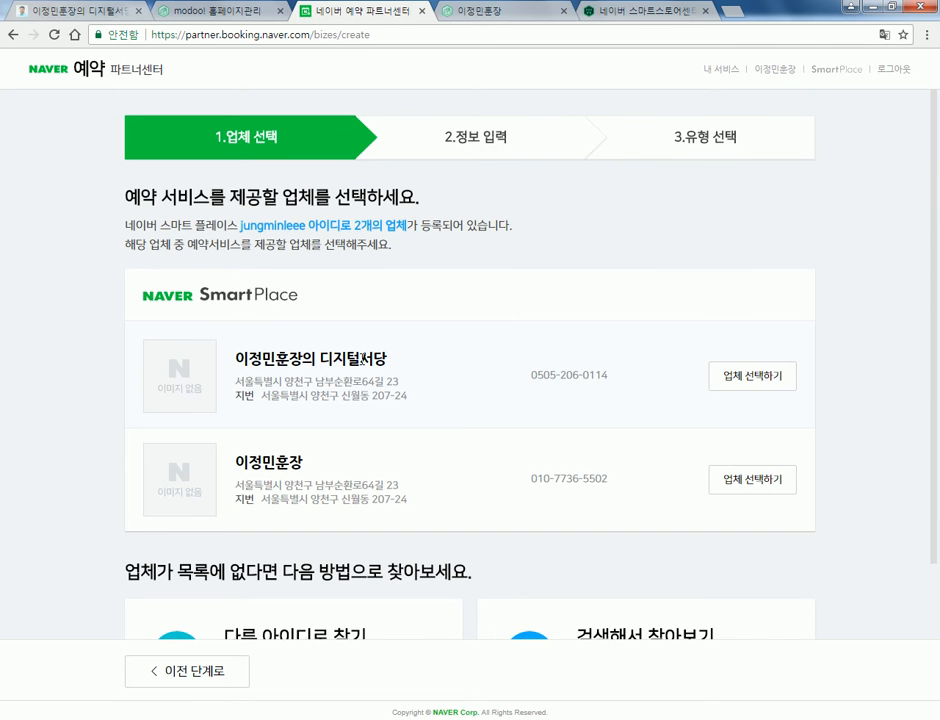
Step: Close the modoo! booking-link dialog and return to the business-selection page
left_click(222, 10)
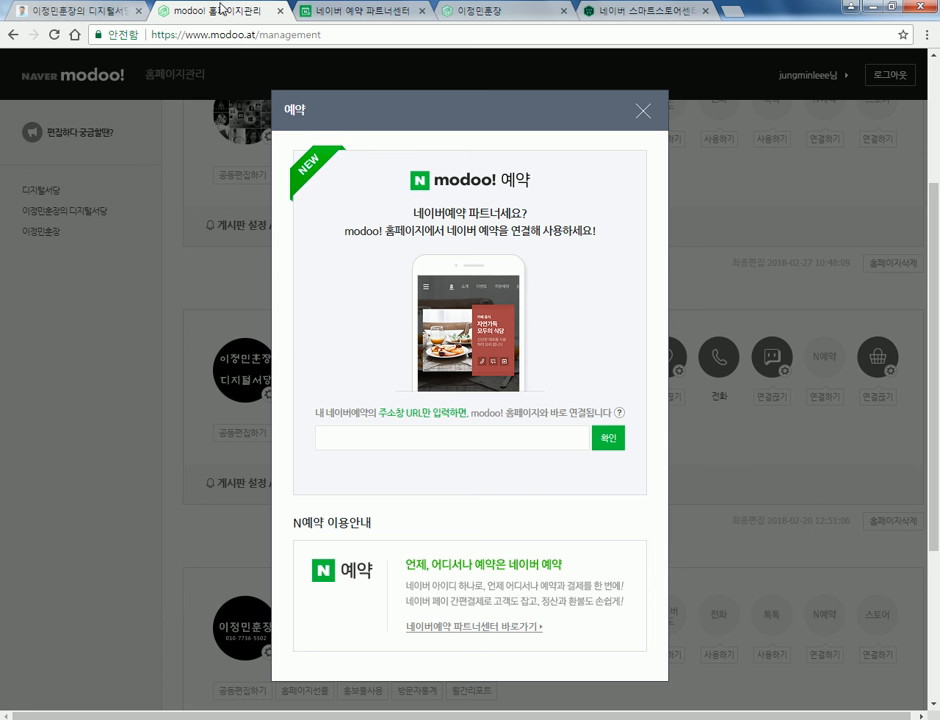
left_click(643, 117)
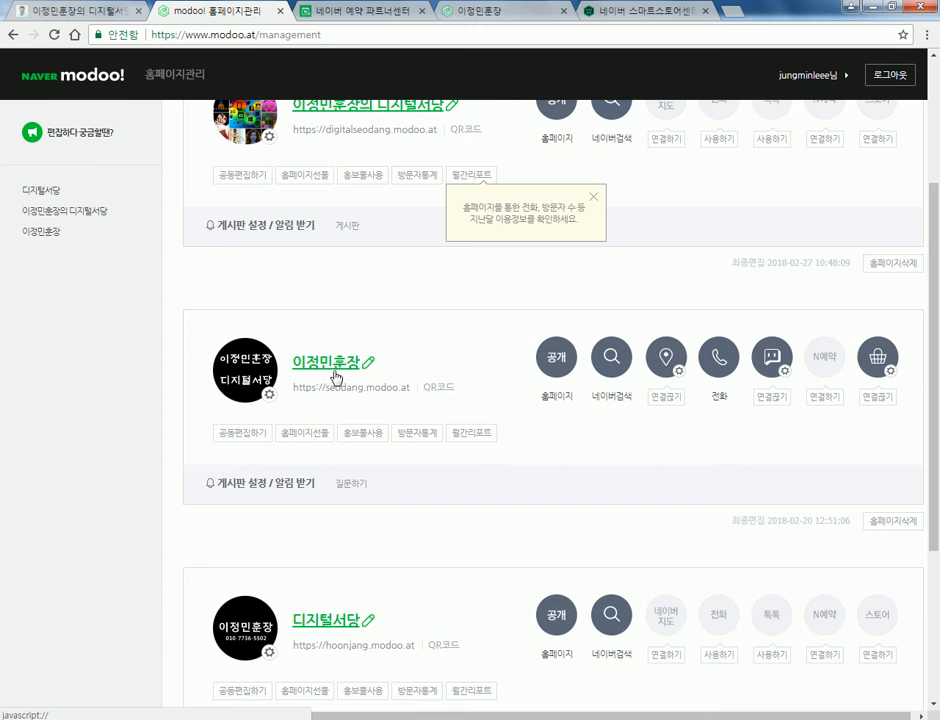
scroll(335, 377, "up", 2)
scroll(352, 352, "down", 2)
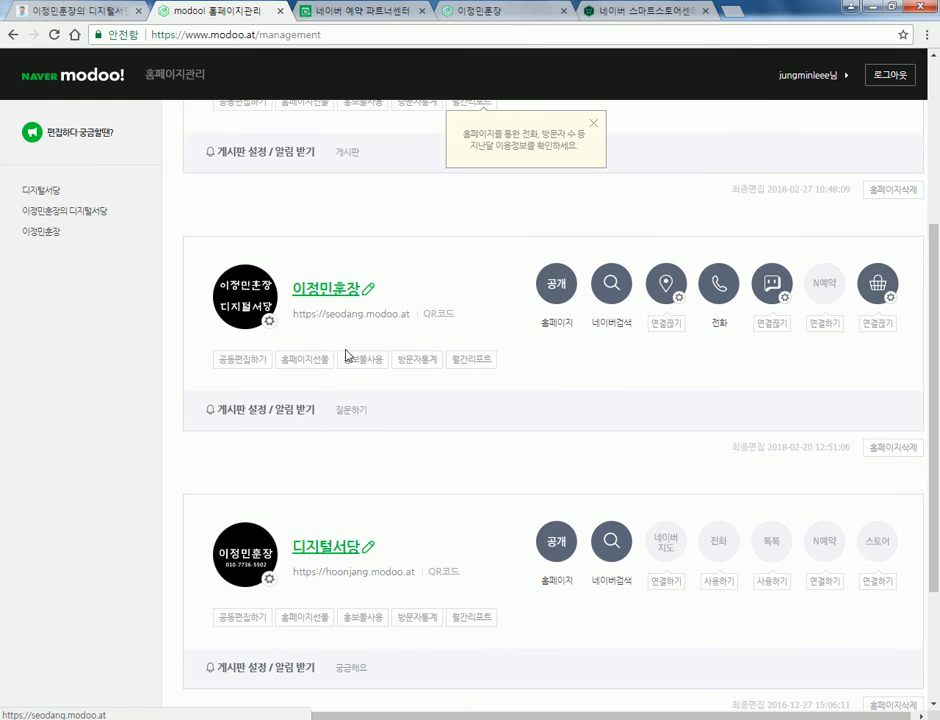
scroll(344, 450, "up", 2)
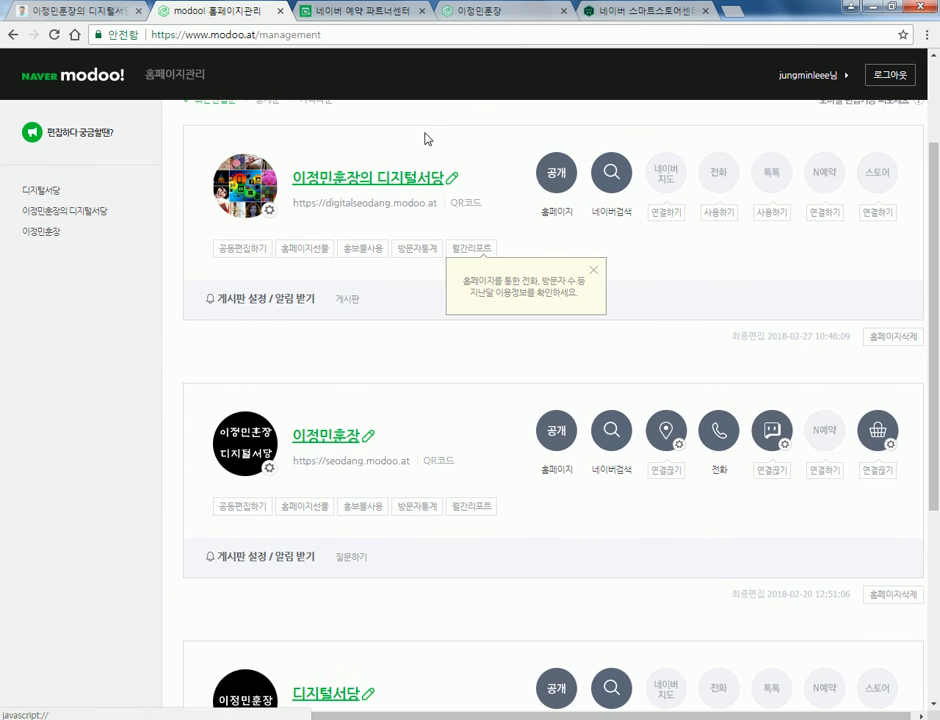
left_click(345, 12)
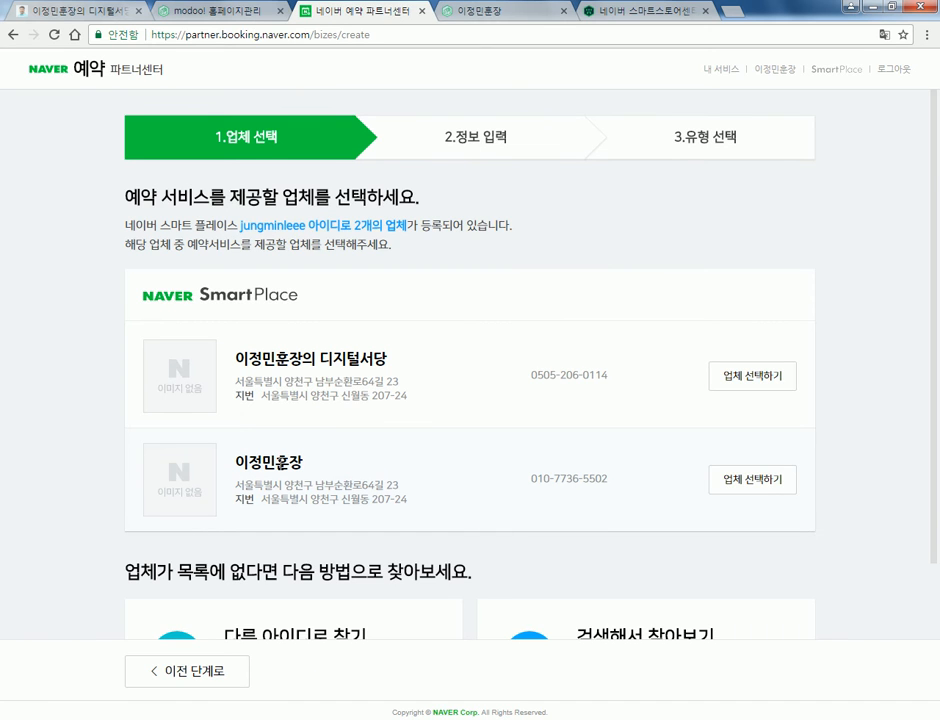
Step: Choose the second business and enter the 이정민훈장 digital-school promo phrase
left_click(762, 484)
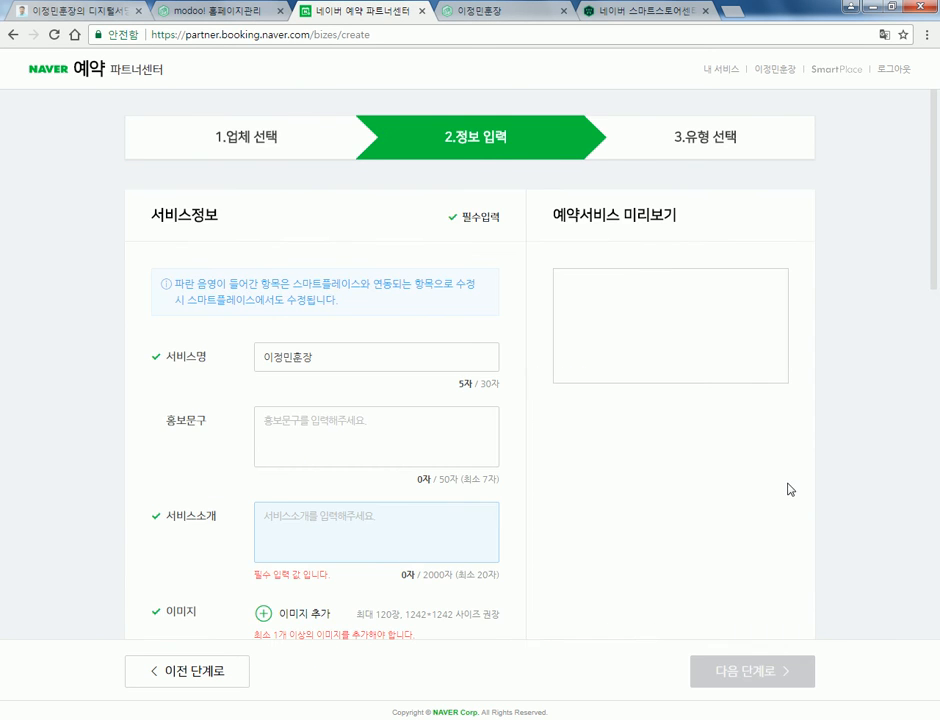
left_click(362, 442)
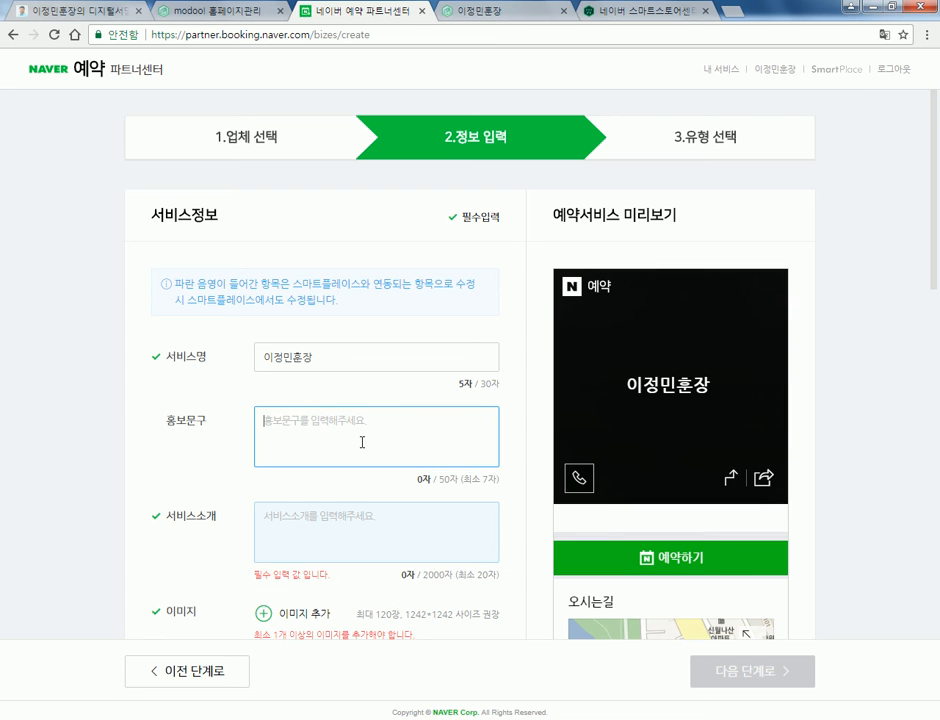
type("이정민훈자으이")
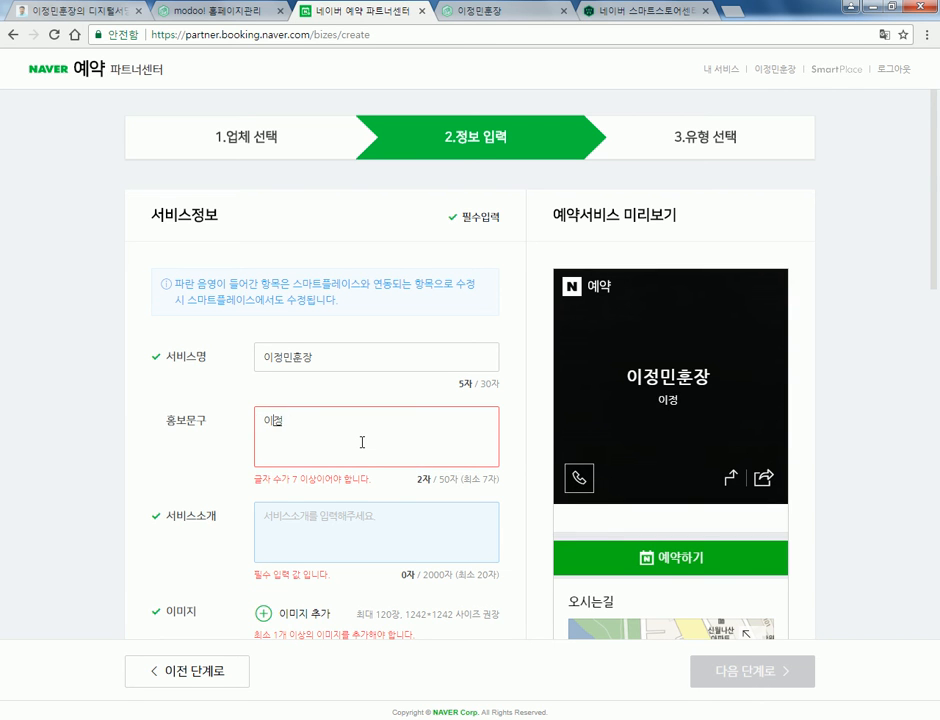
key("BackSpace")
key("BackSpace")
key("BackSpace")
type("장의 디지")
type("털서다")
key("Tab")
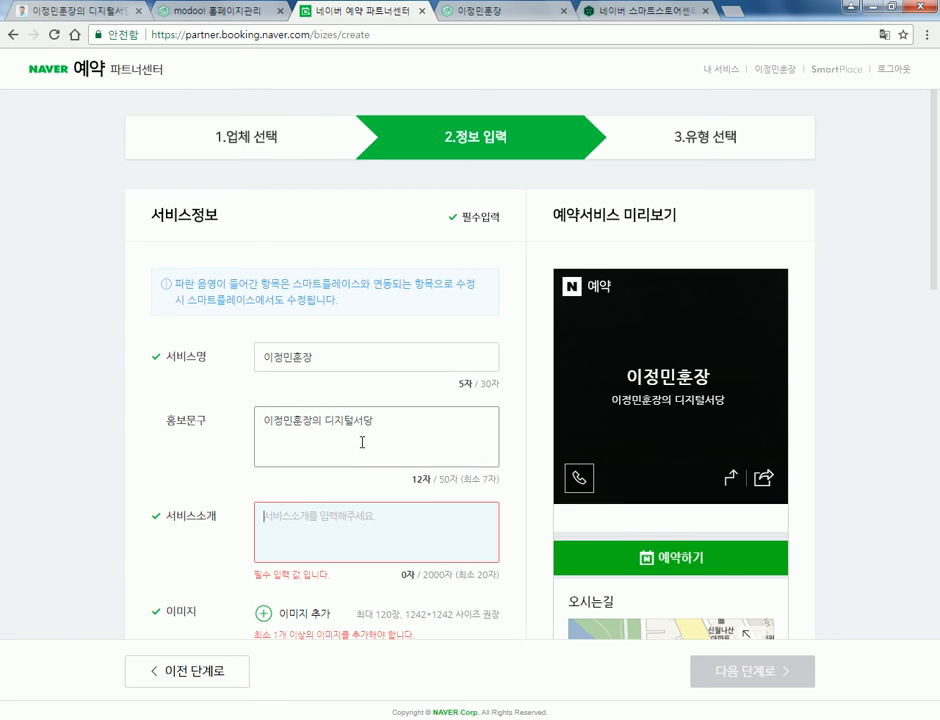
Step: Write a service introduction using the promo phrase, inviting students to study hard there
type("교육")
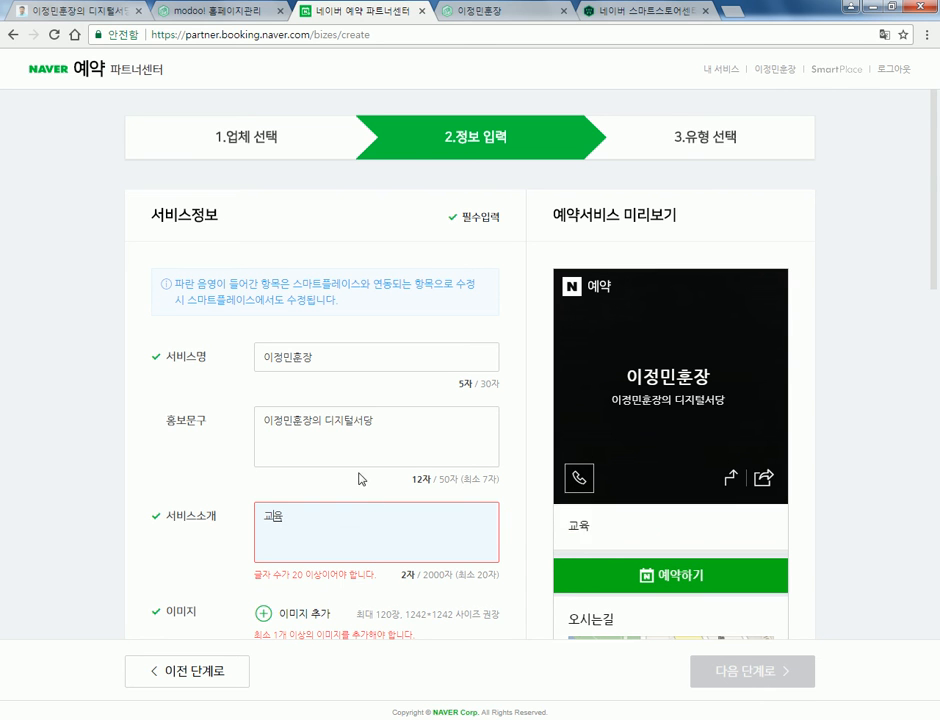
left_click_drag(385, 422, 262, 421)
key("ctrl+c")
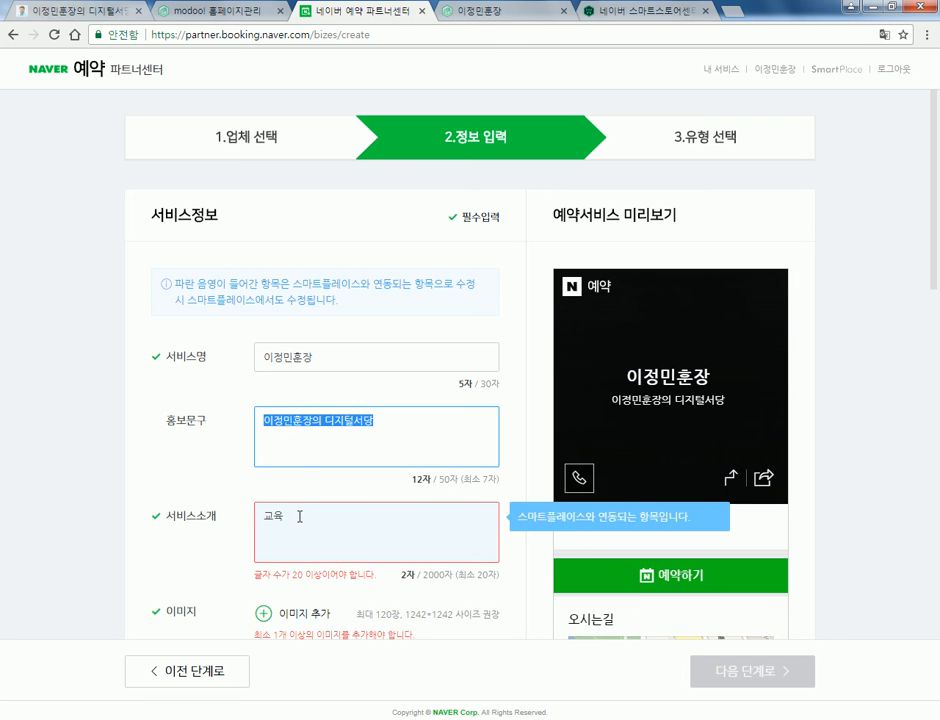
left_click_drag(300, 511, 227, 516)
key("ctrl+v")
type("애서")
key("BackSpace")
key("BackSpace")
key("BackSpace")
key("BackSpace")
key("BackSpace")
type("에서 열공하세요")
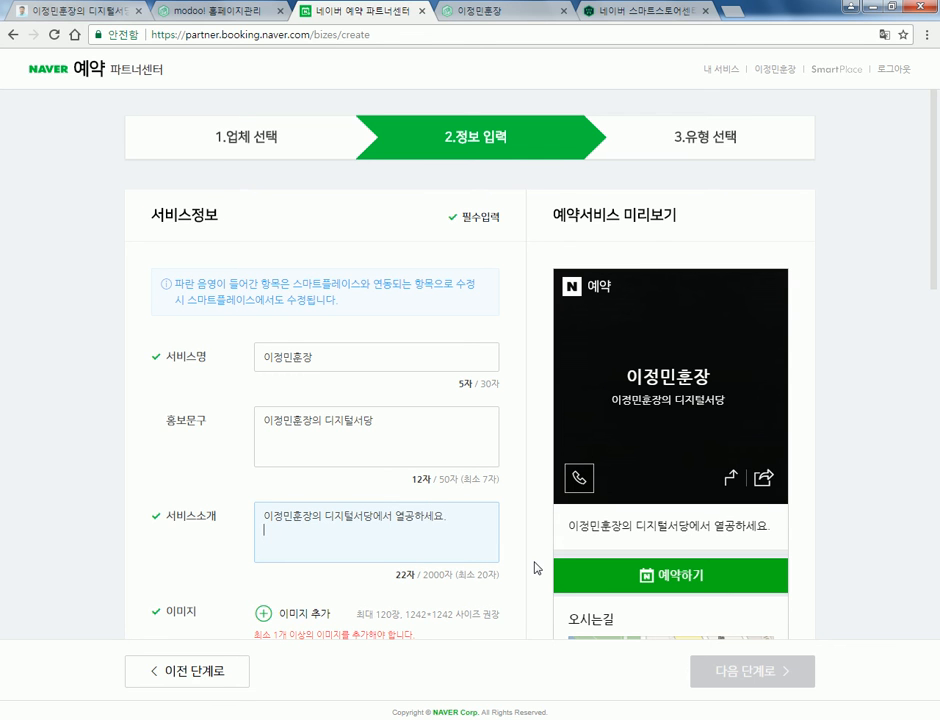
type("열강하게")
type("겠습니다")
type(".,")
key("BackSpace")
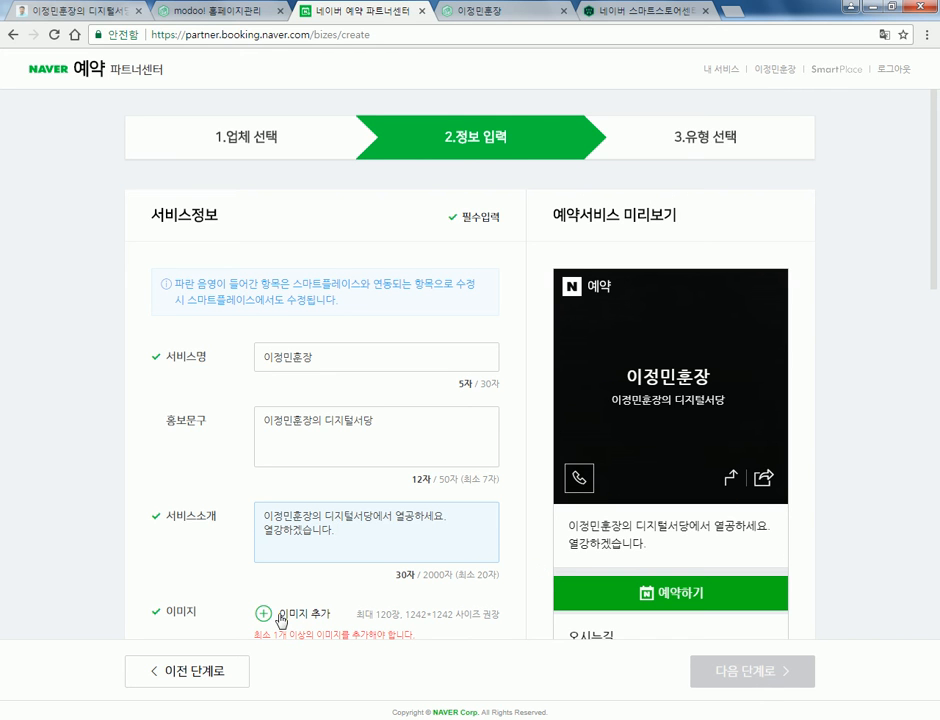
scroll(204, 617, "down", 2)
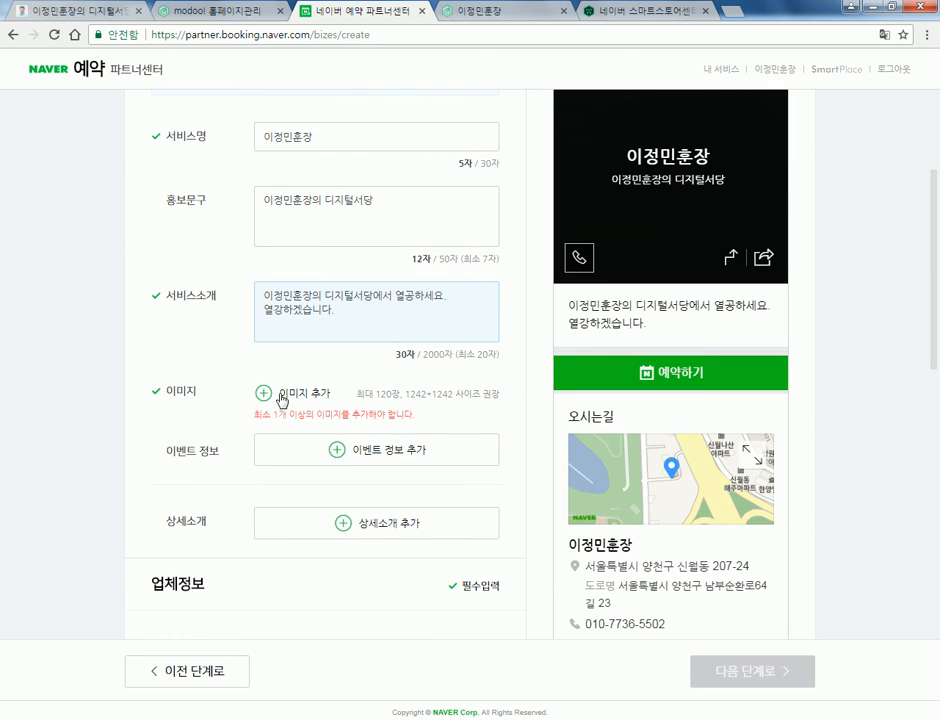
Step: Always allow popups from the booking site so the image uploader can open
left_click(281, 398)
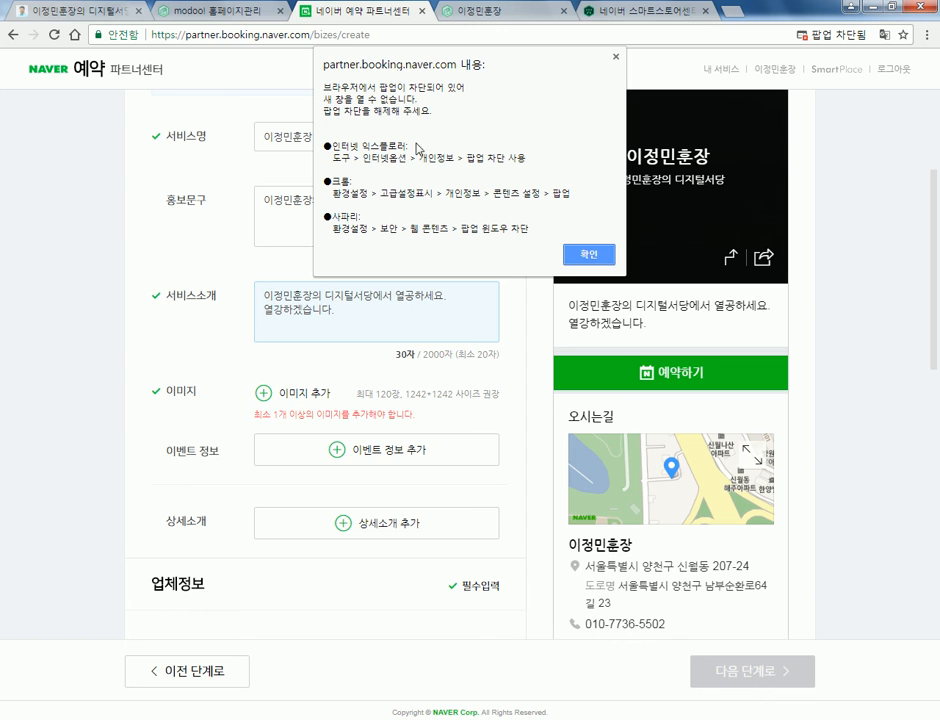
left_click(589, 254)
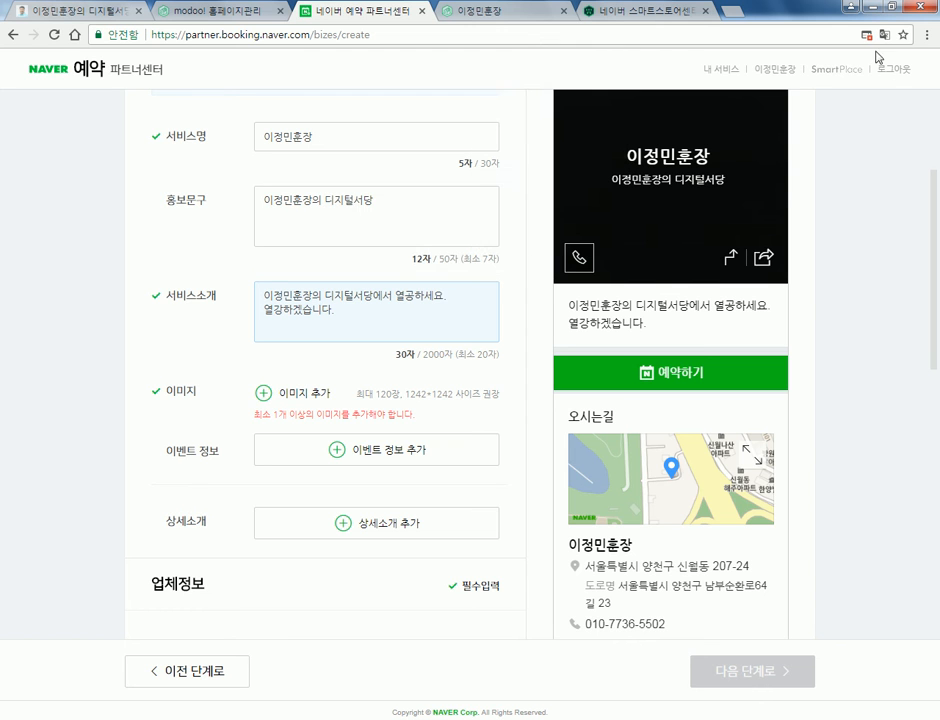
left_click(866, 34)
left_click(600, 106)
left_click(839, 151)
Step: Open Naver Photo Uploader and clear its file-type notice and no-photo alert
left_click(263, 396)
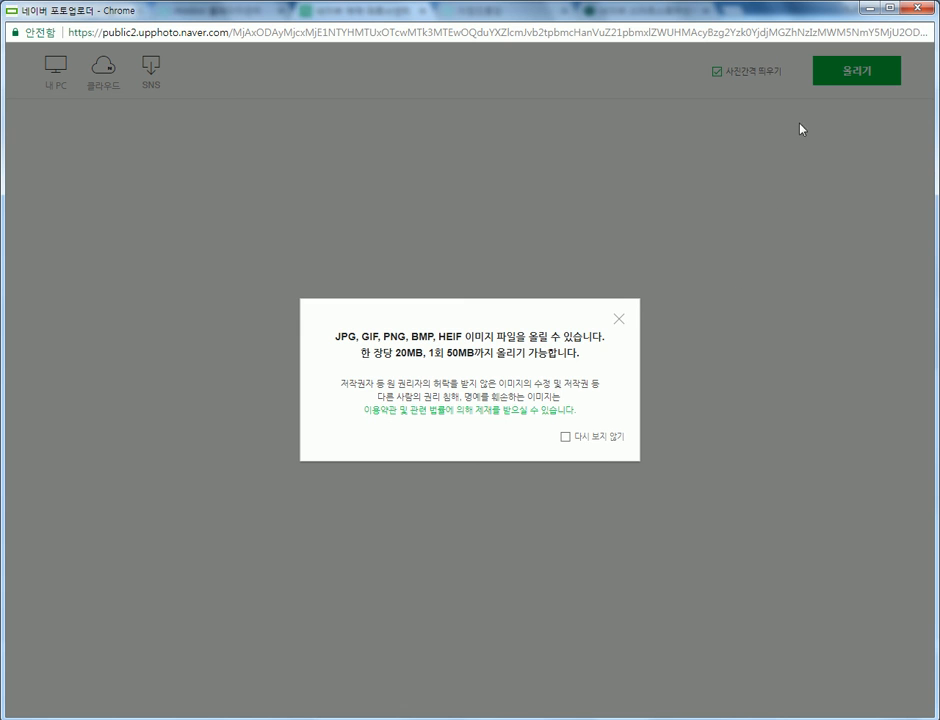
left_click(566, 440)
left_click(619, 319)
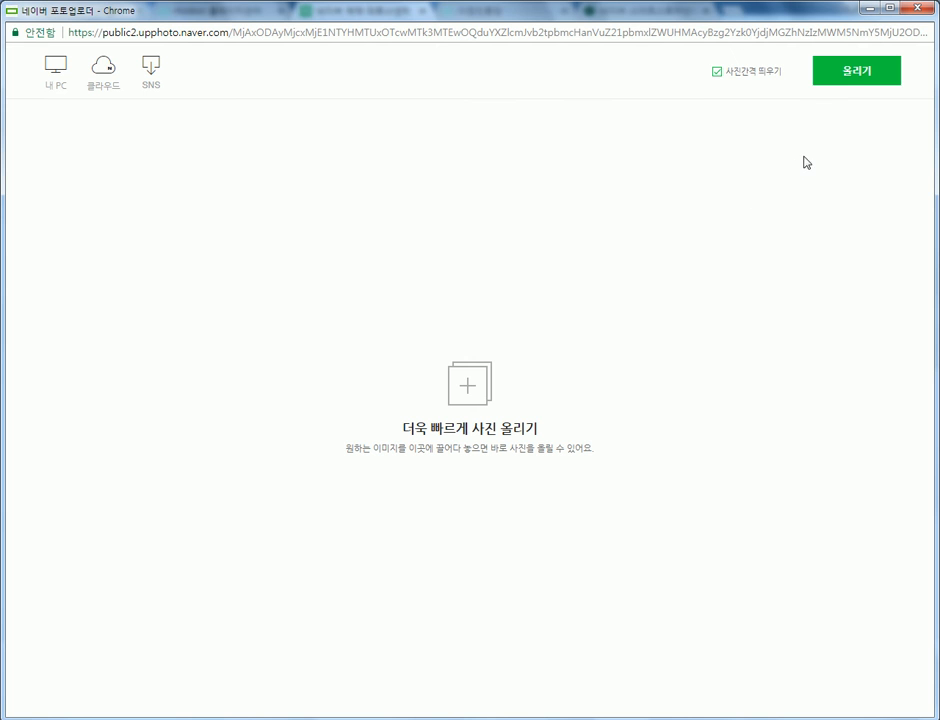
left_click(856, 84)
left_click(445, 400)
Step: Upload 571U5896(편집)_증명.jpg from the Z: drive's 가족 folder as the service image
left_click(65, 70)
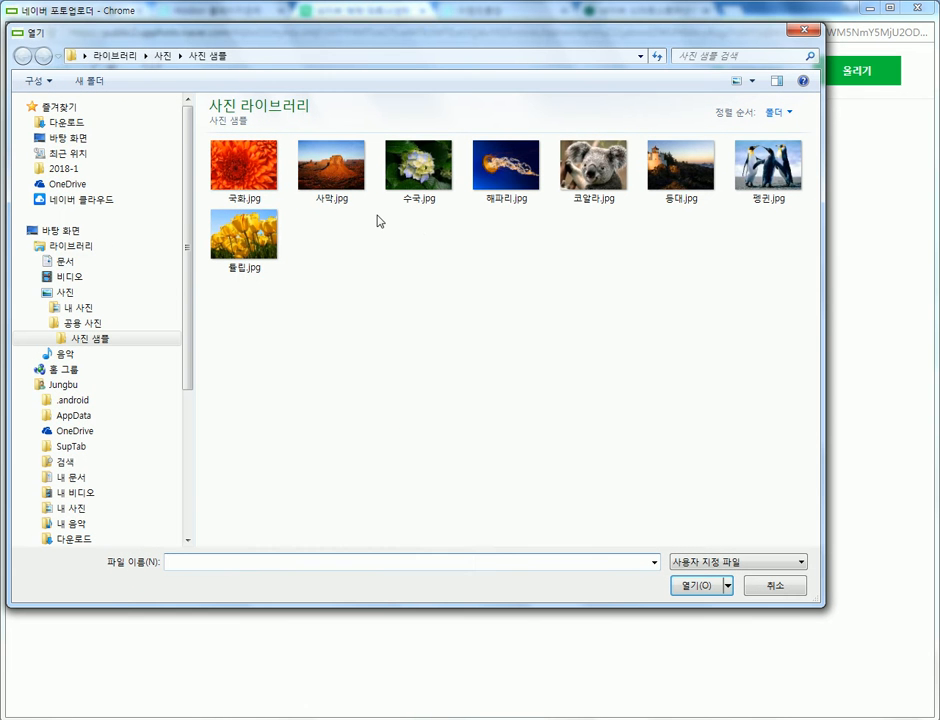
left_click_drag(188, 292, 183, 430)
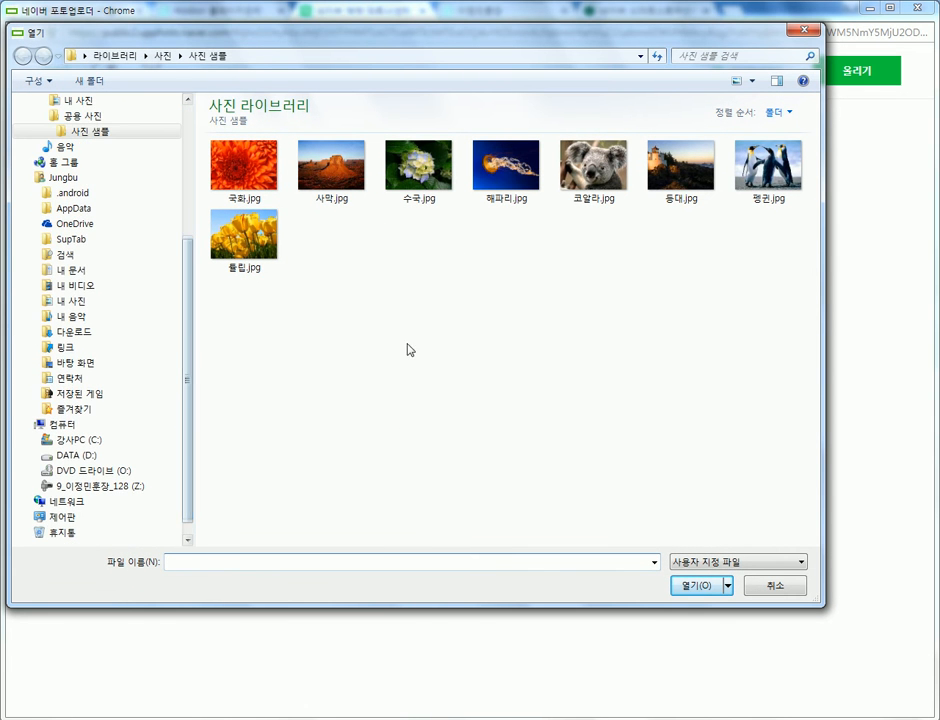
left_click(85, 487)
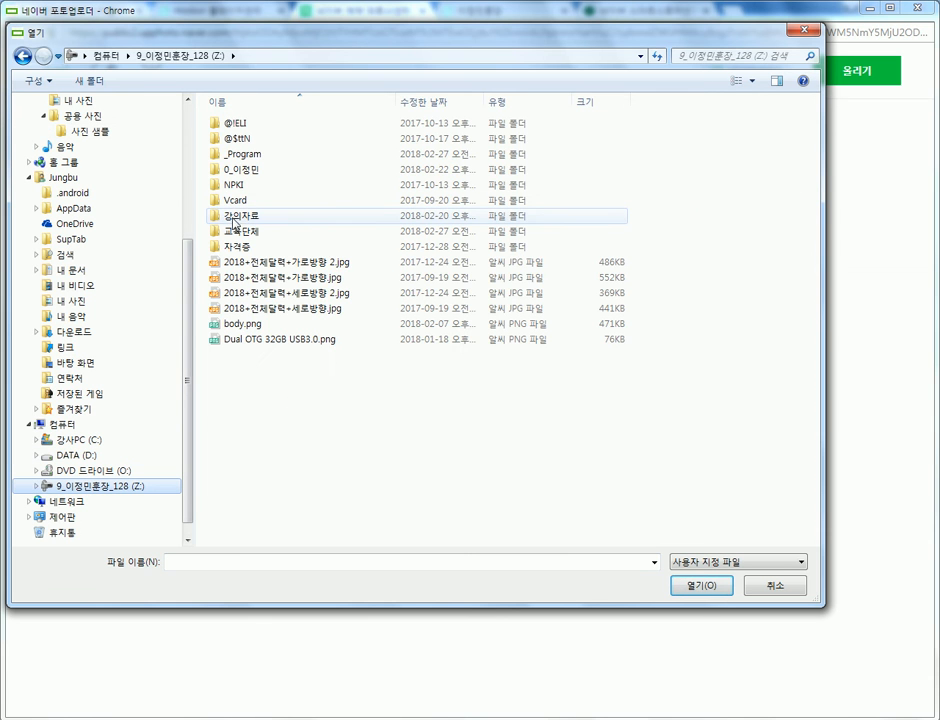
double_click(245, 169)
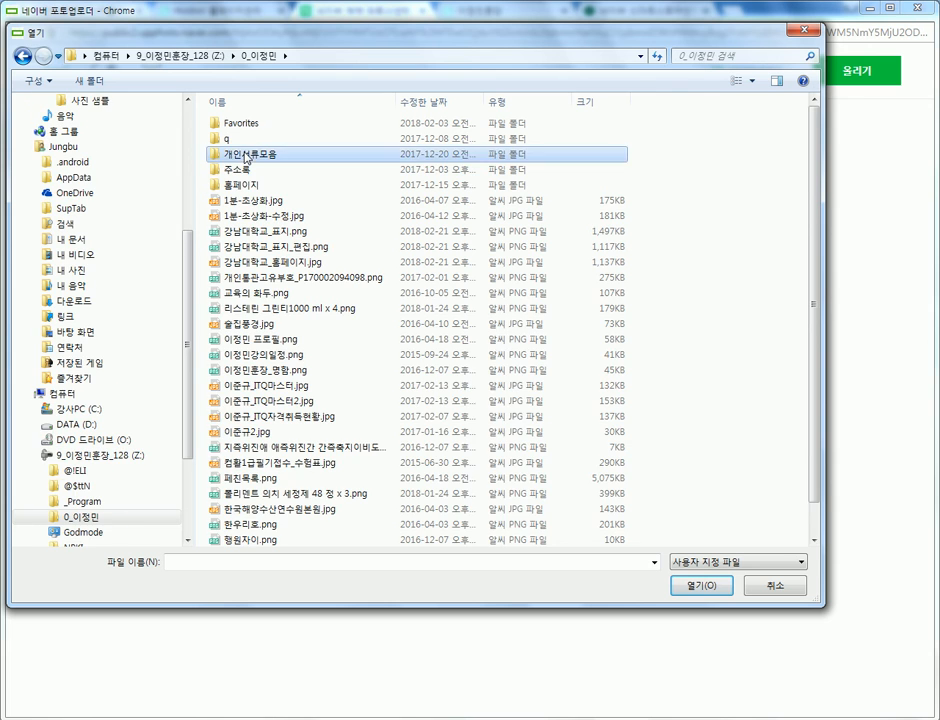
double_click(245, 156)
double_click(232, 185)
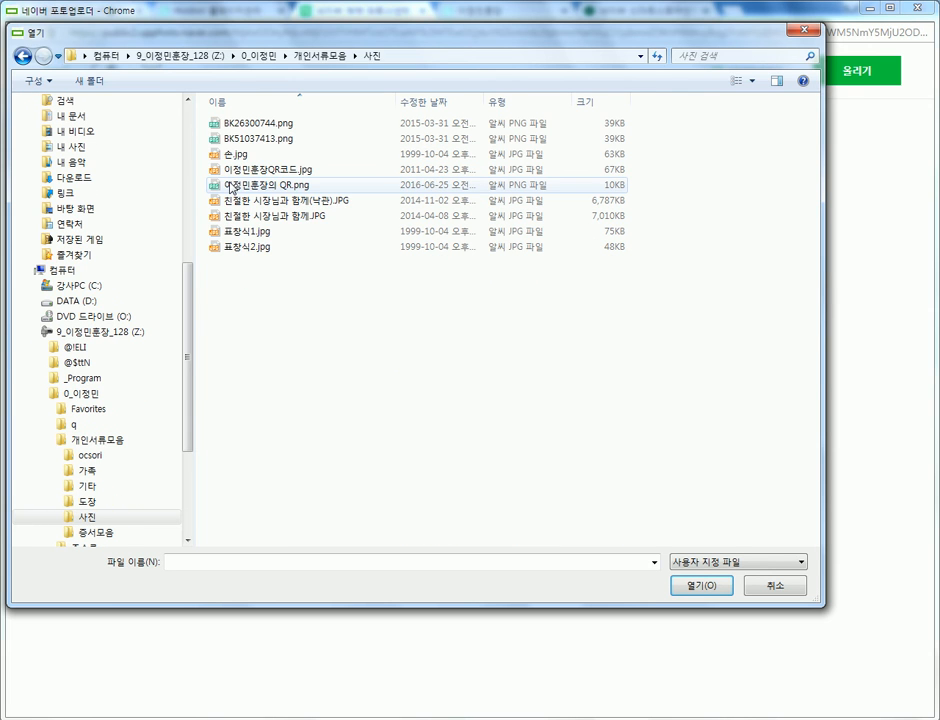
key("BackSpace")
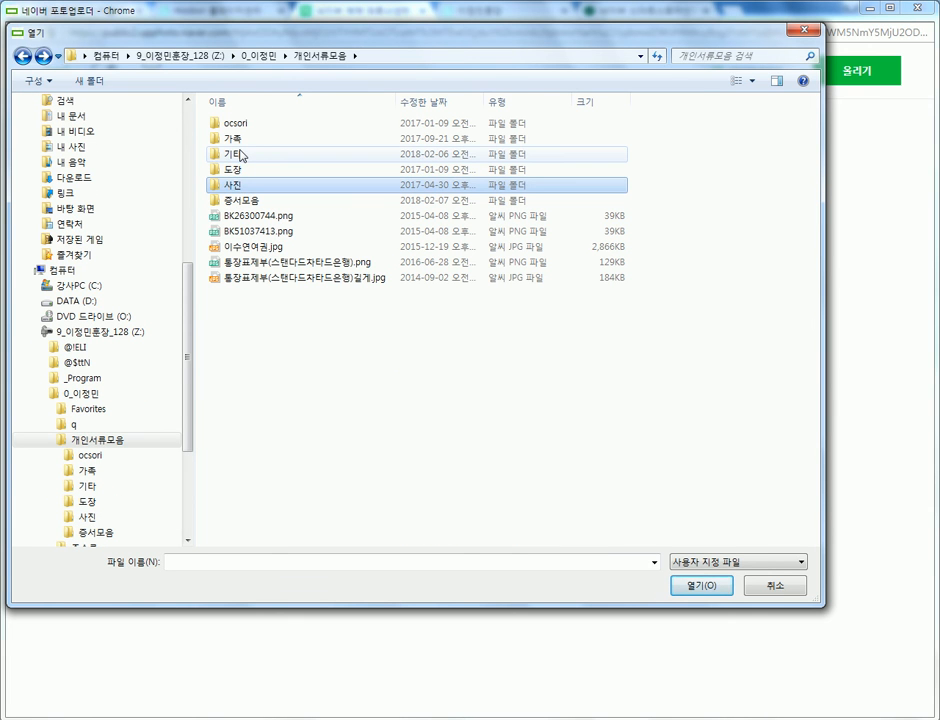
double_click(240, 138)
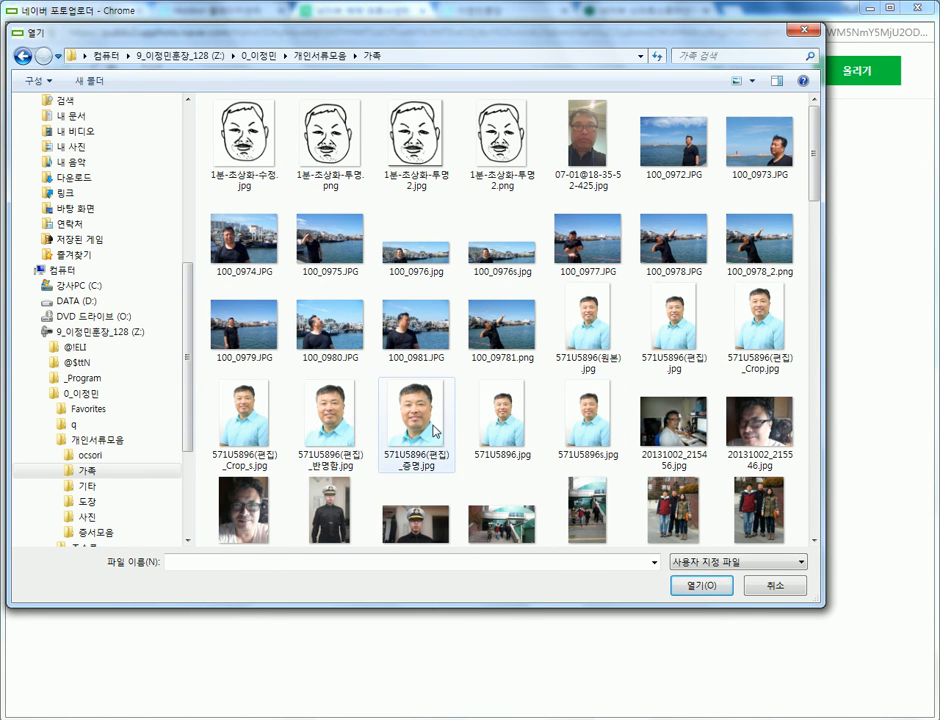
double_click(424, 432)
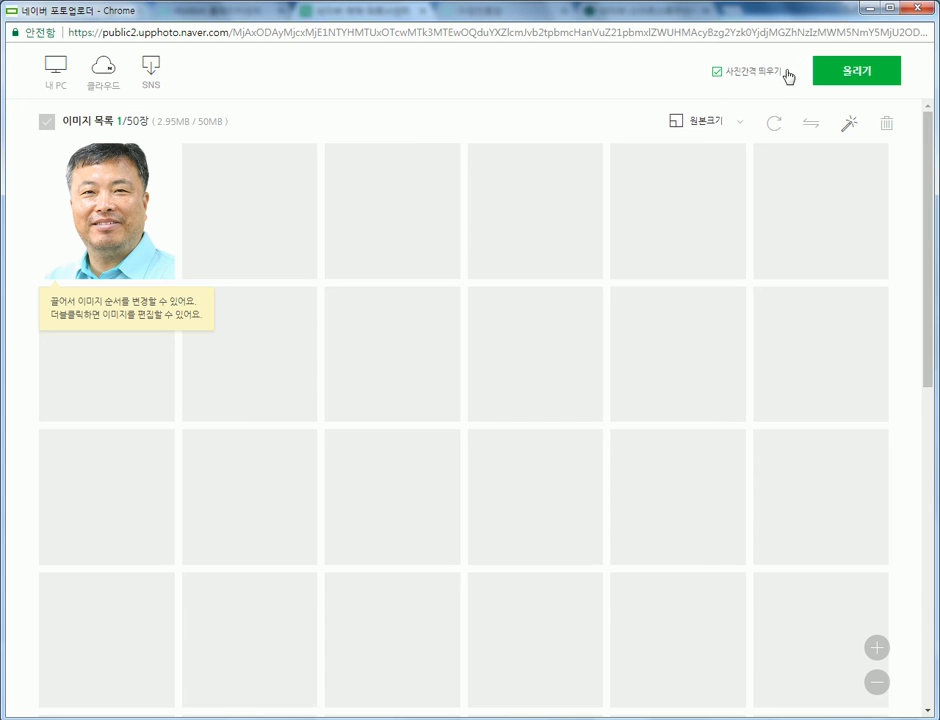
left_click(839, 78)
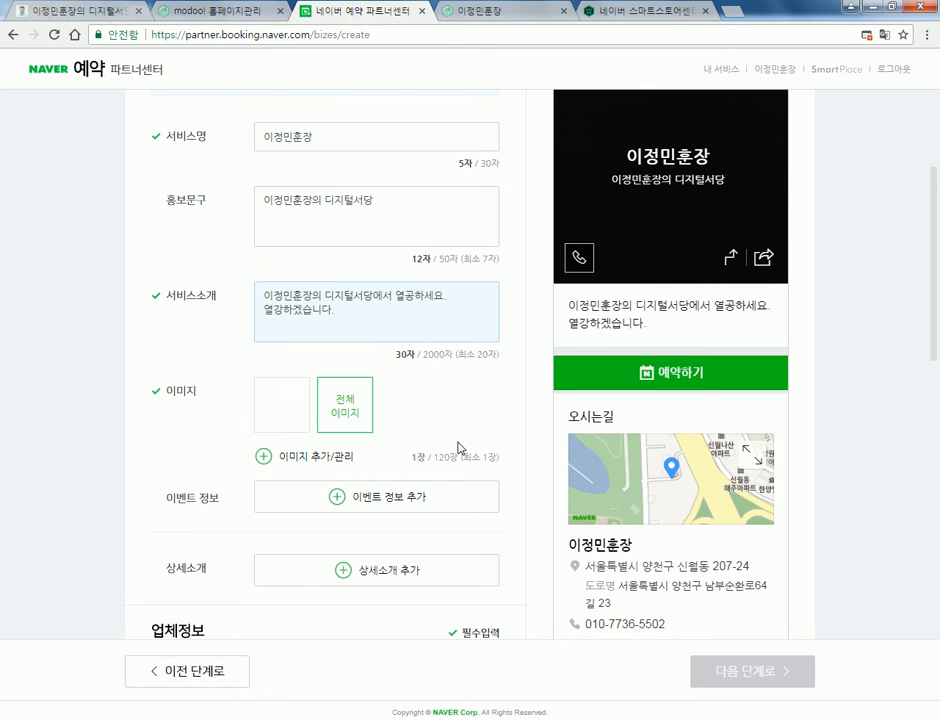
Step: Enter the representative's name and add the event info '코딩자격증 1급 과정'
scroll(281, 398, "down", 2)
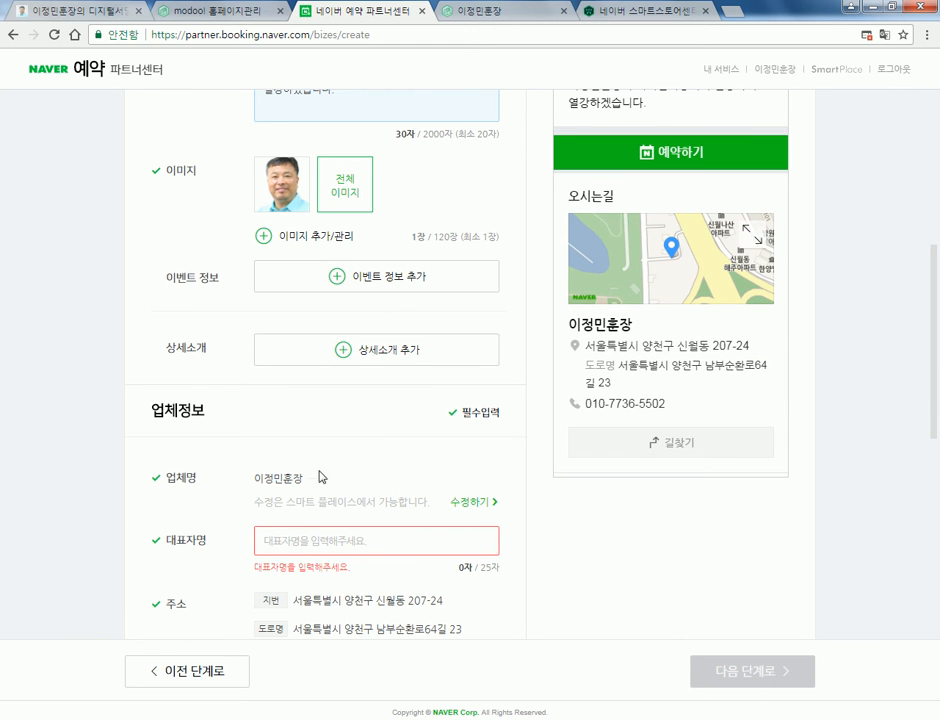
type("이정")
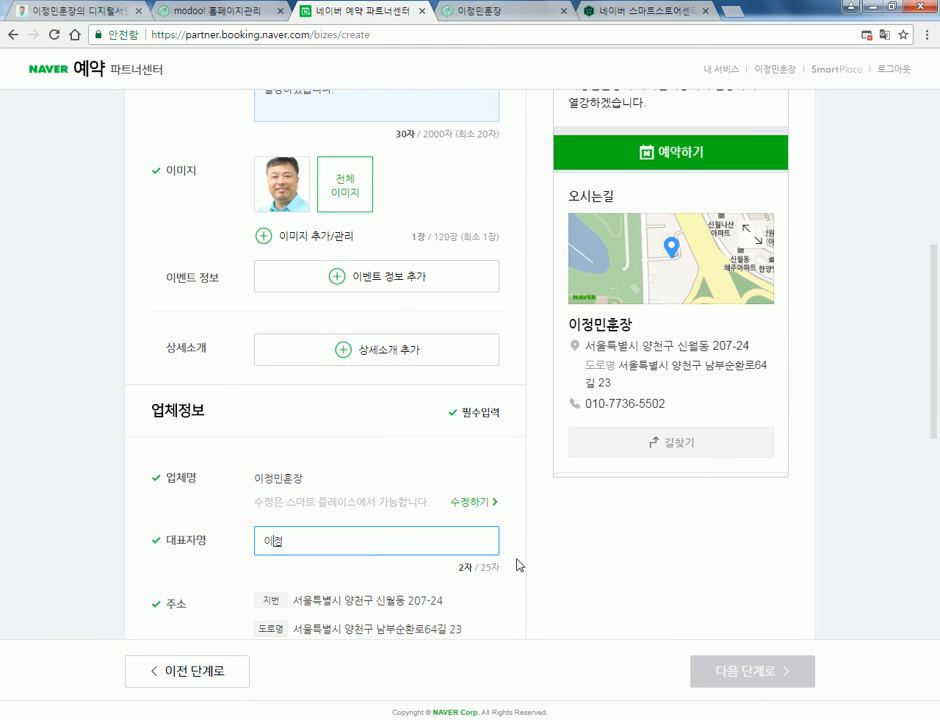
type("민훈장")
left_click(378, 278)
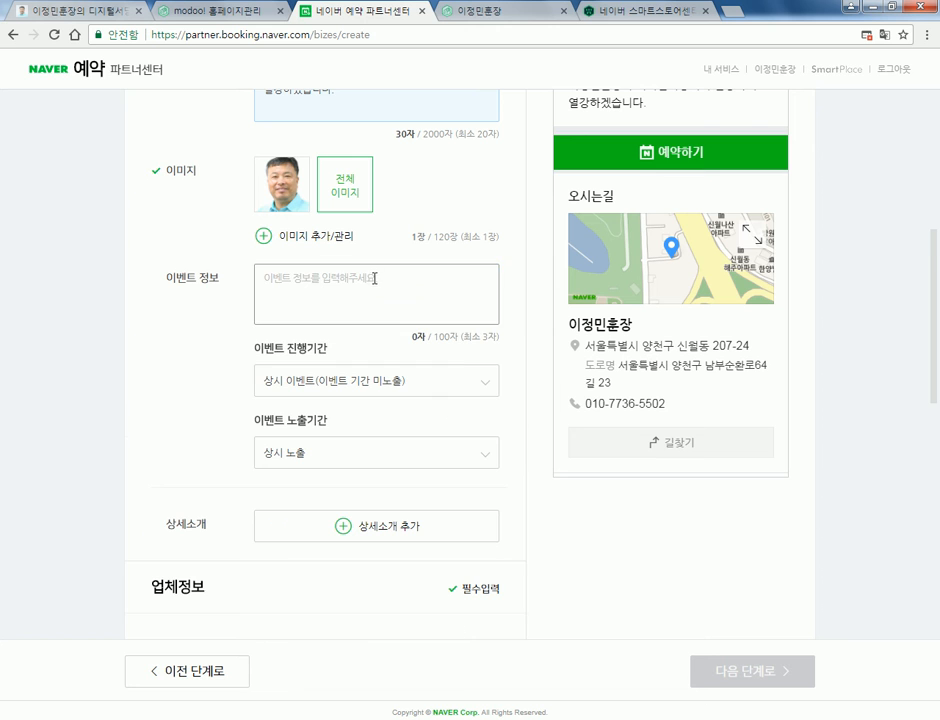
left_click(304, 289)
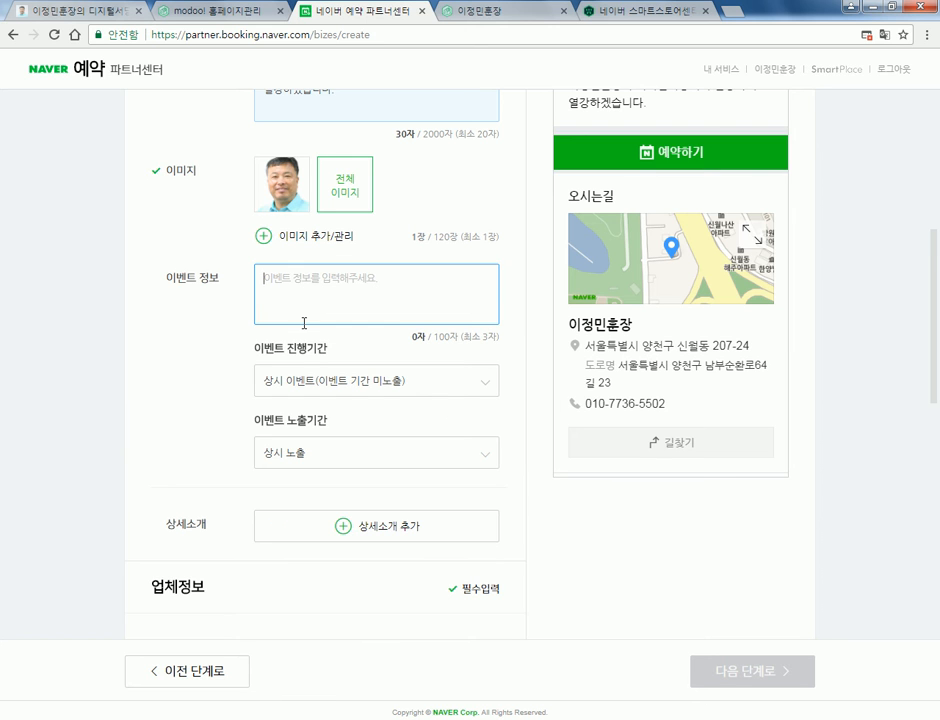
type("코딩작")
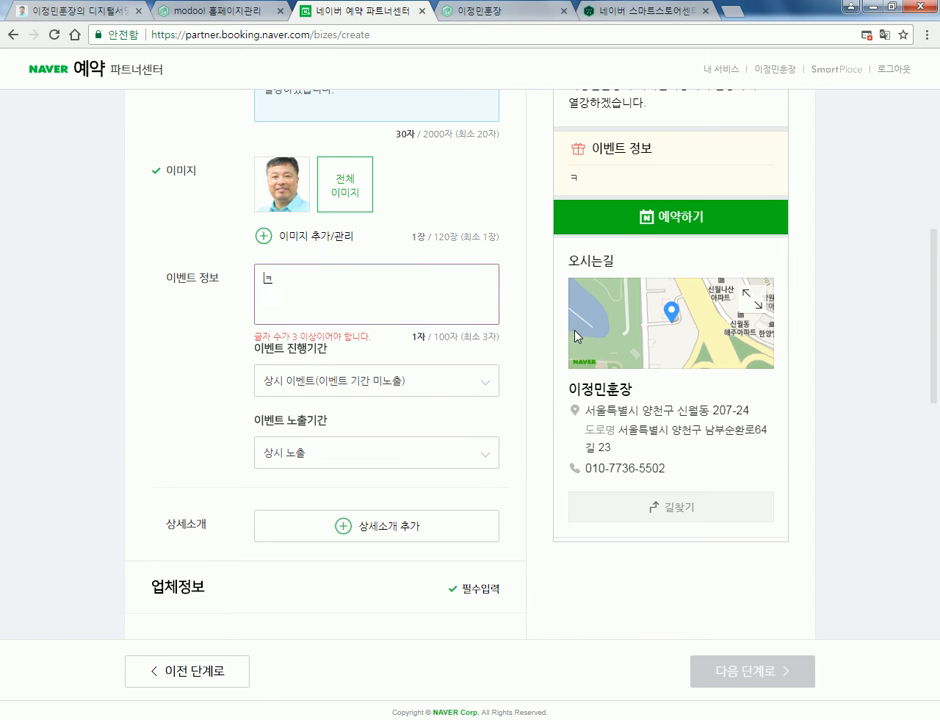
type("격ㅈ")
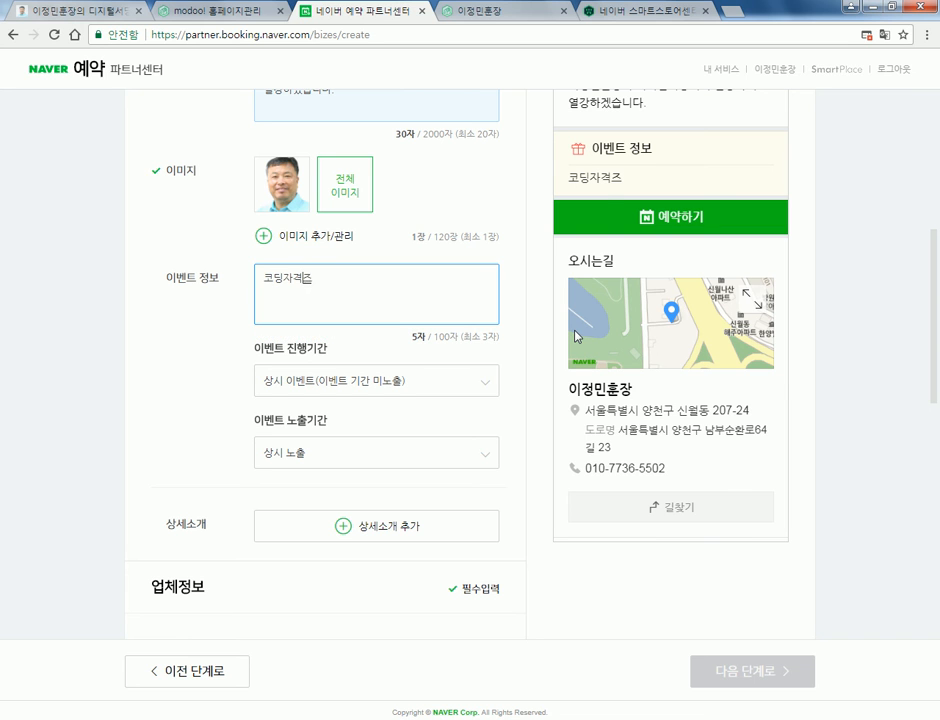
type(" 1급과정")
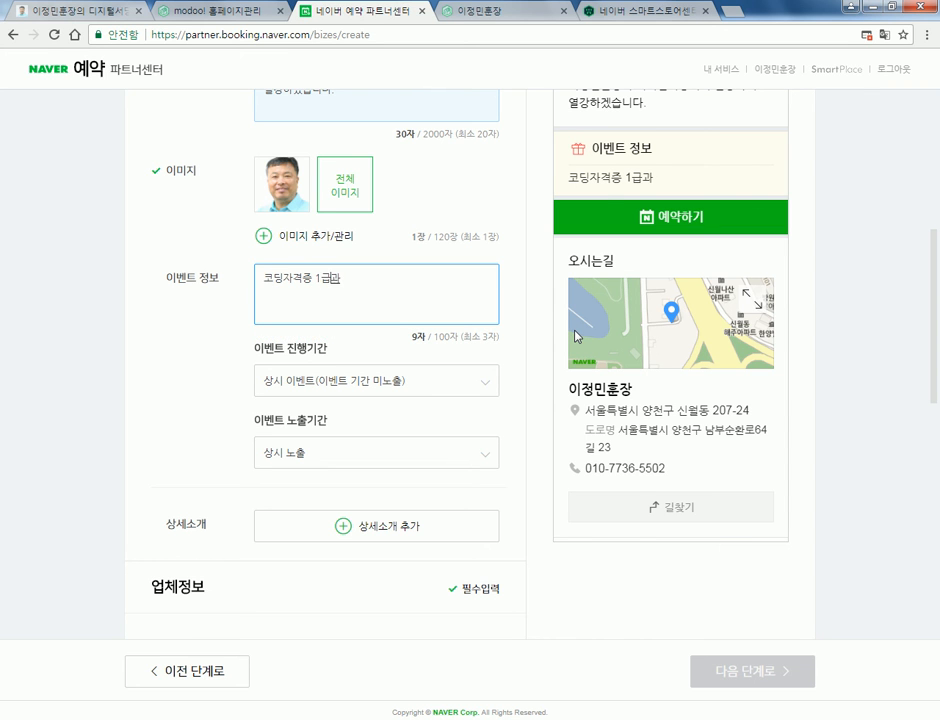
left_click(317, 278)
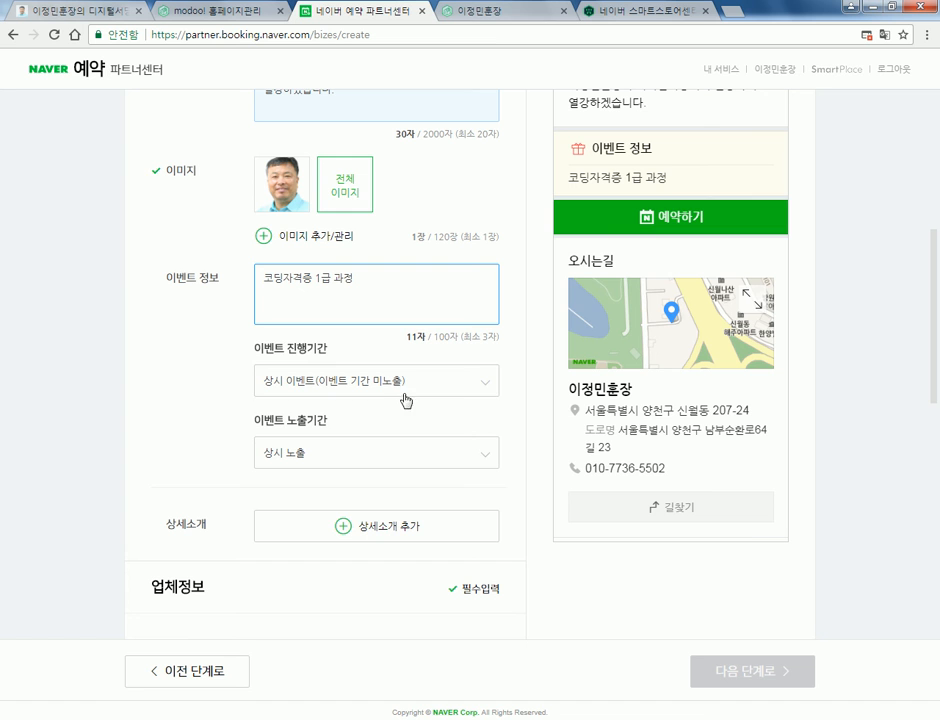
Step: Add then remove a detailed introduction block, and begin verifying the manager's mobile number
left_click(350, 535)
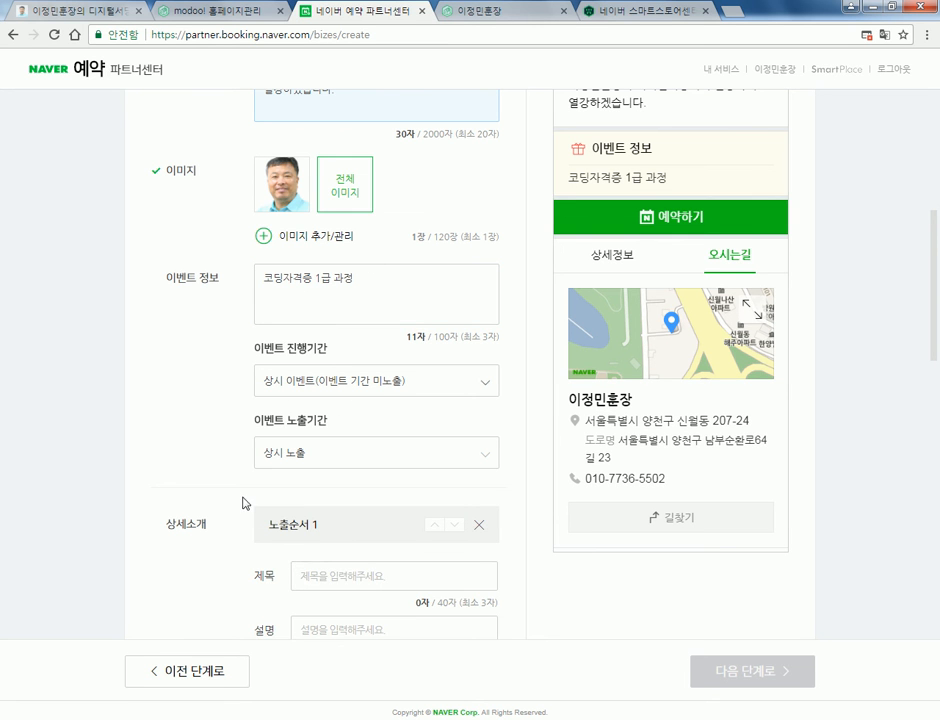
left_click(479, 524)
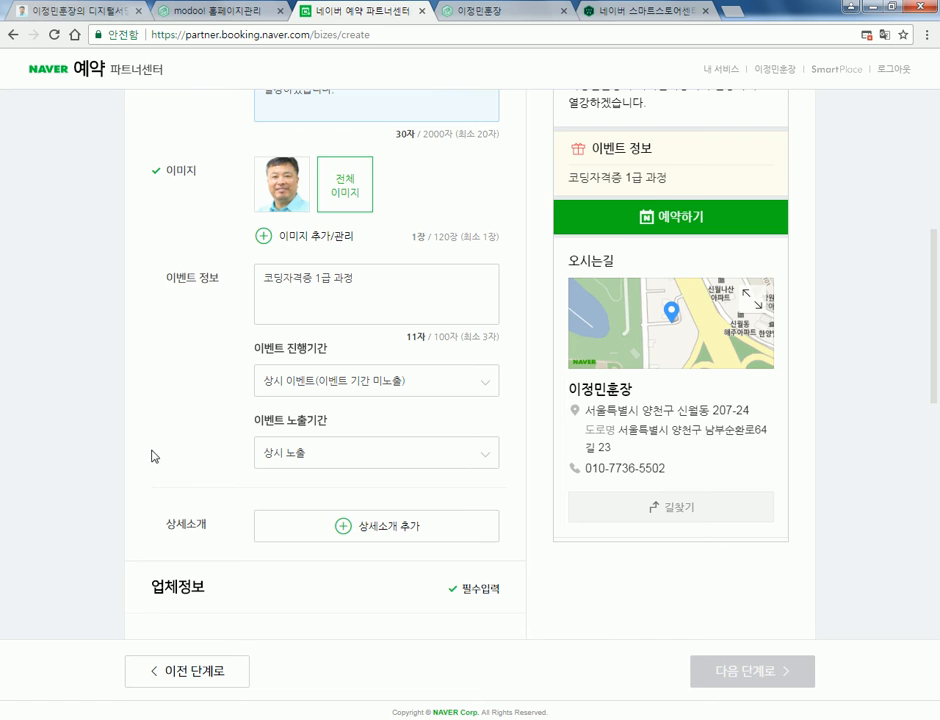
scroll(152, 456, "up", 4)
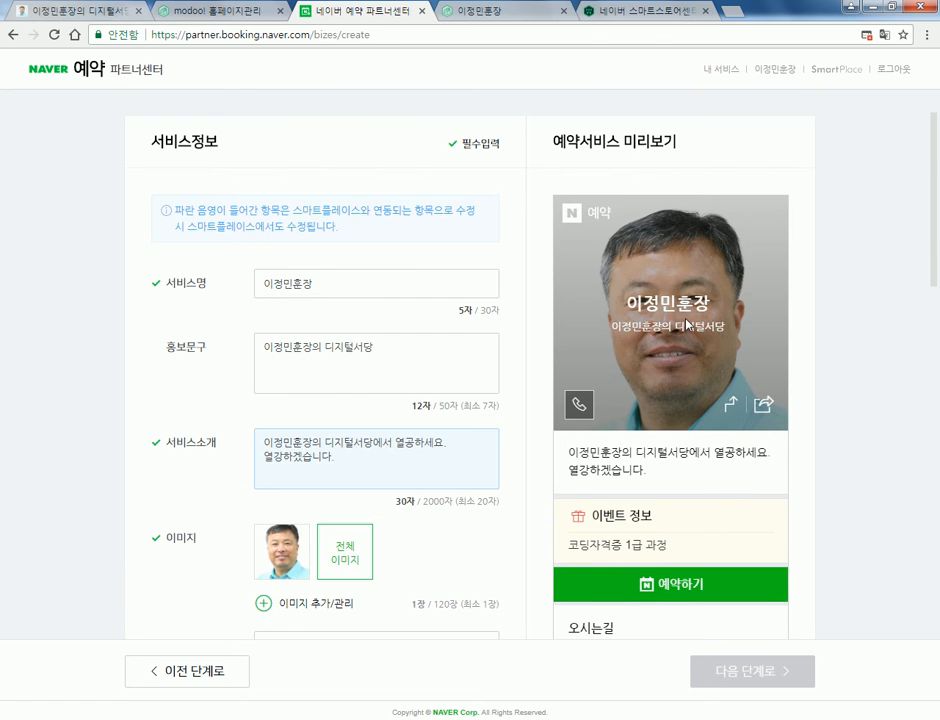
scroll(484, 350, "down", 8)
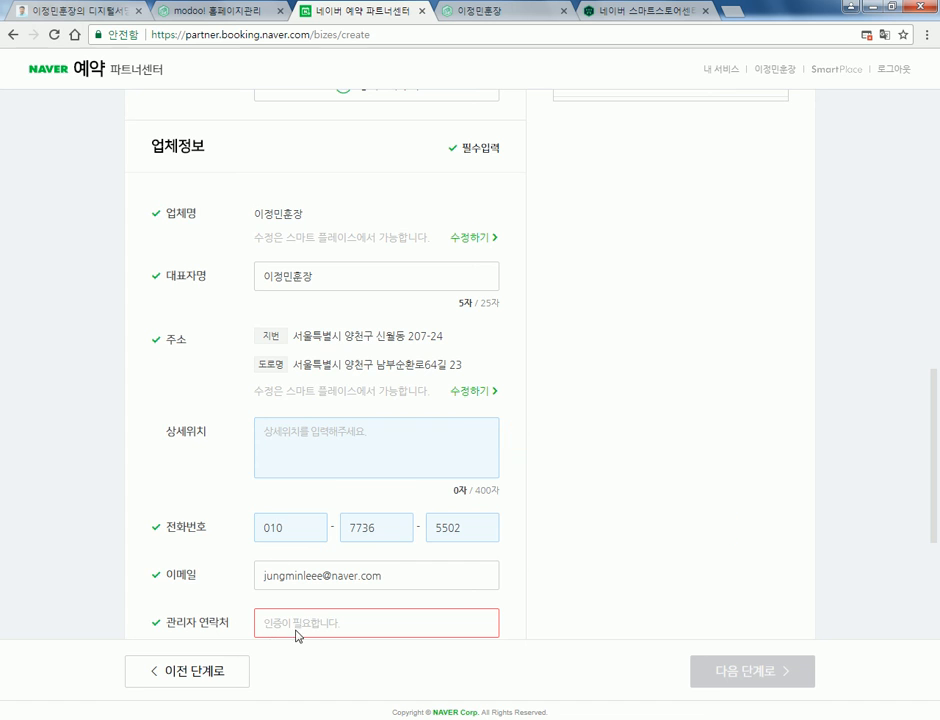
left_click(295, 628)
left_click(484, 371)
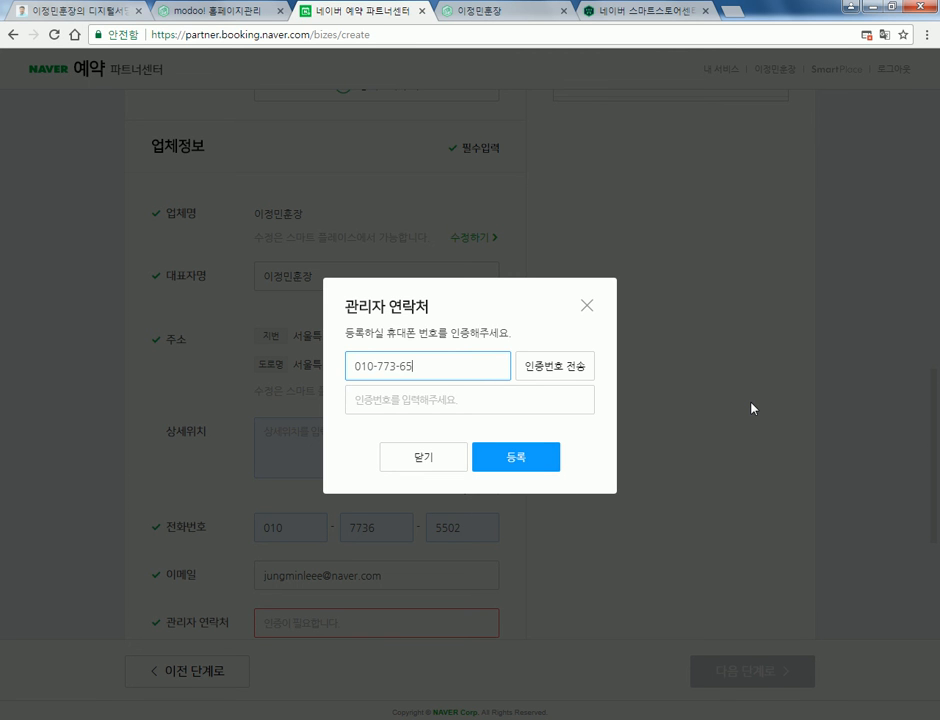
Step: Send a code to the manager's mobile, enter the verification code, and register the number
left_click(556, 368)
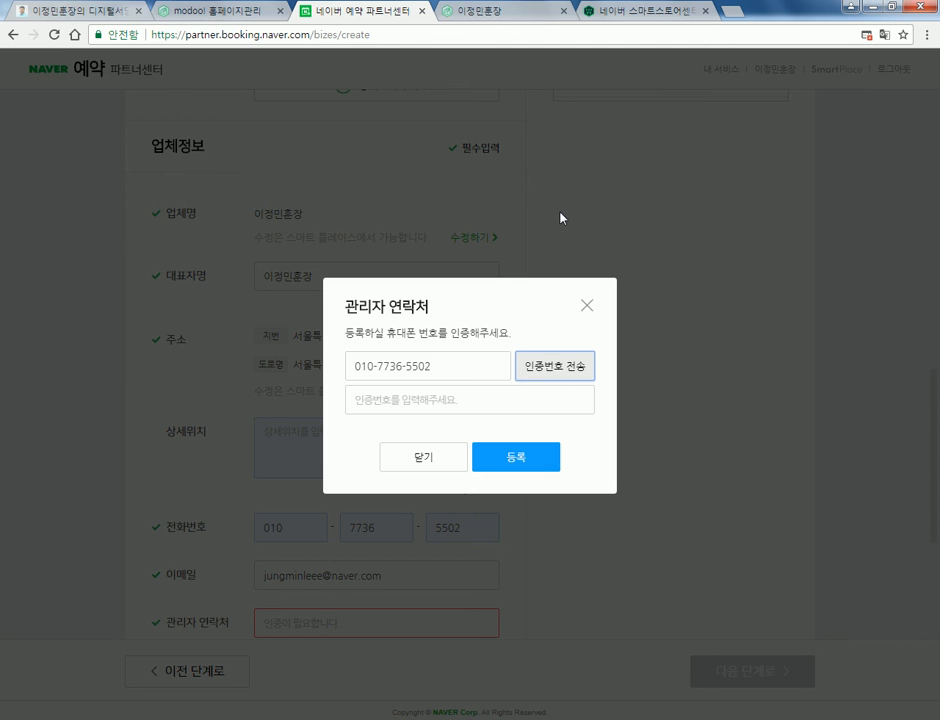
left_click(449, 403)
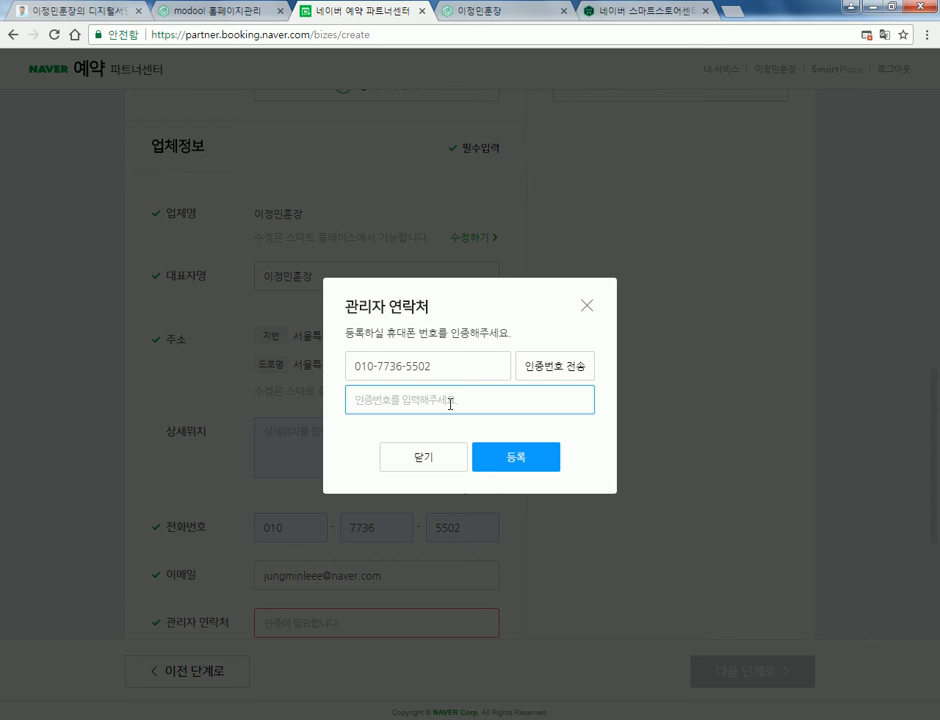
left_click(485, 465)
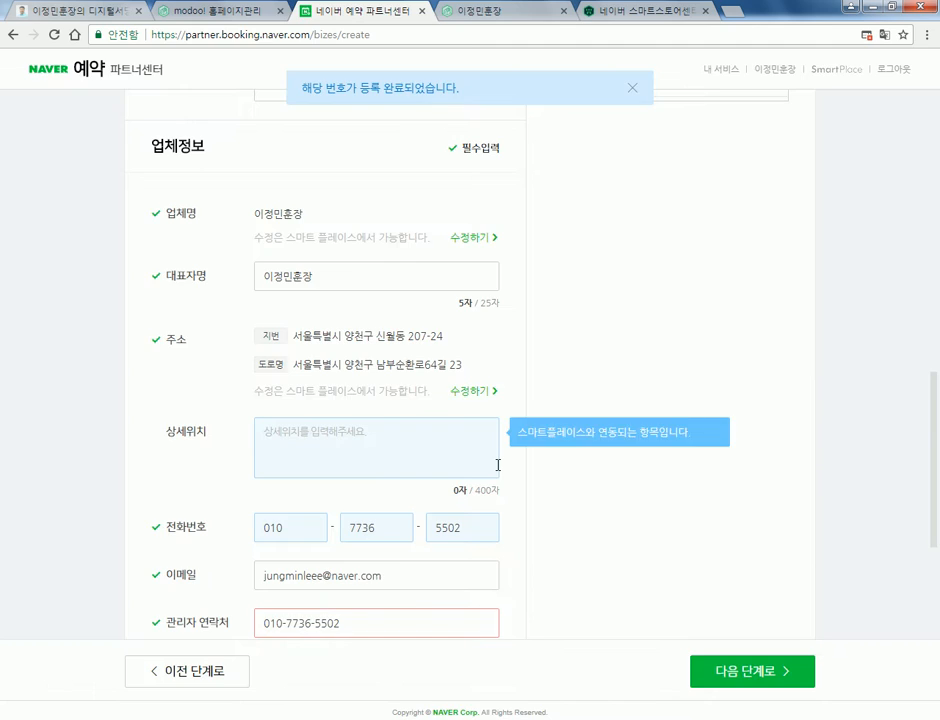
scroll(385, 628, "down", 2)
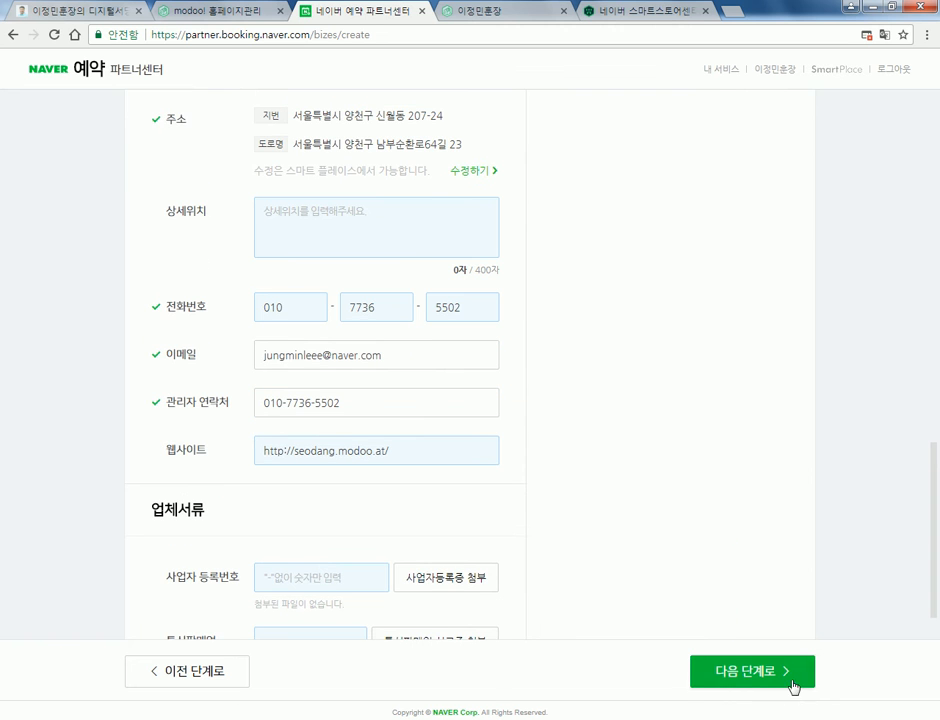
scroll(345, 550, "down", 1)
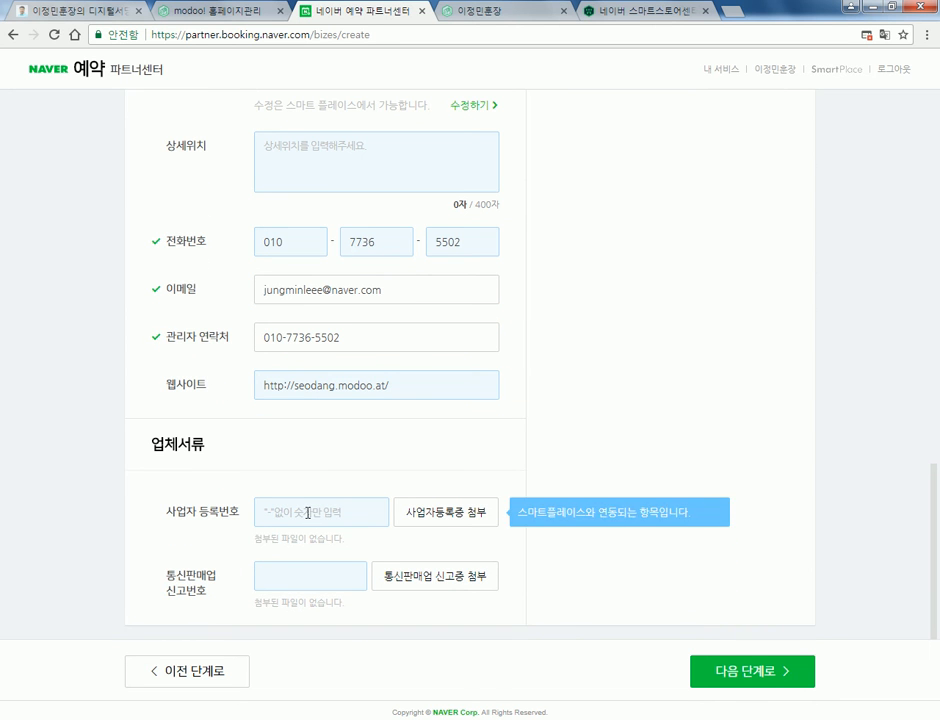
Step: Choose the 회차형 session booking type over 일반형 and complete the service registration
left_click(740, 682)
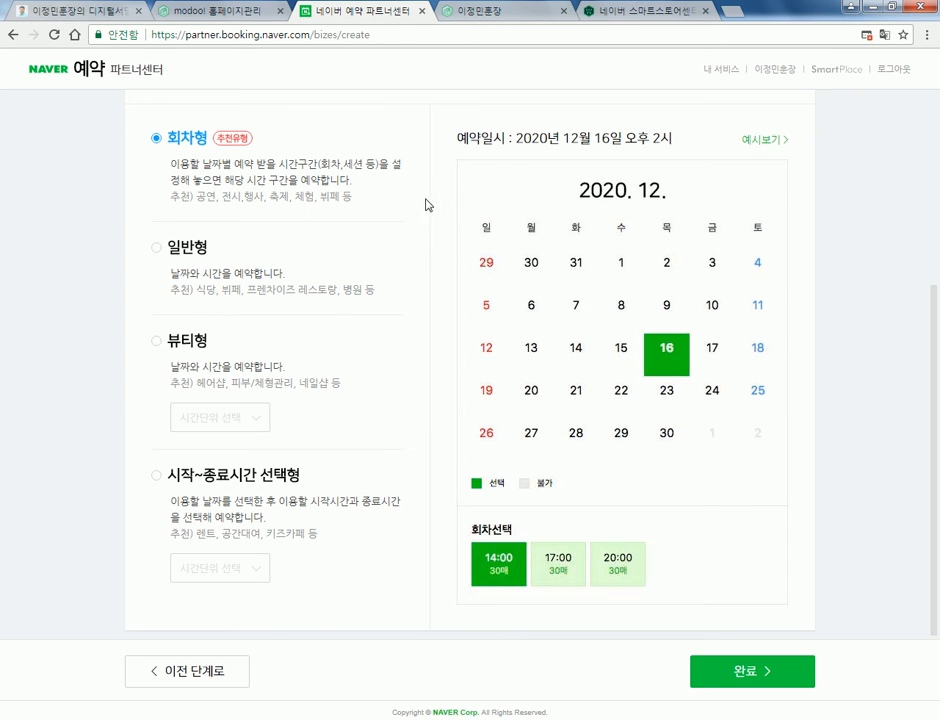
left_click(156, 248)
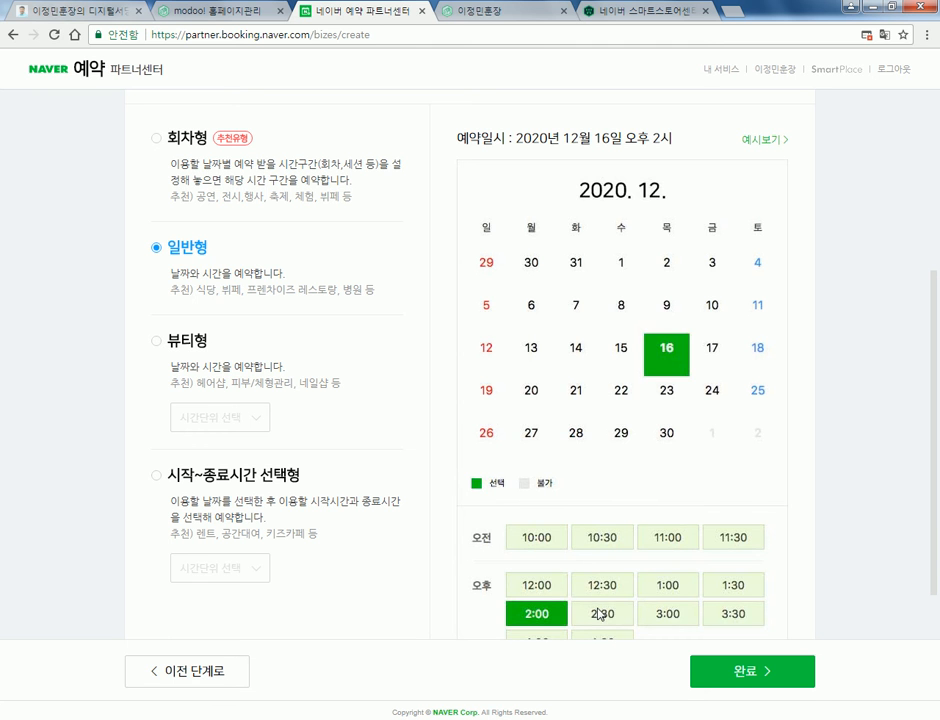
scroll(612, 610, "down", 2)
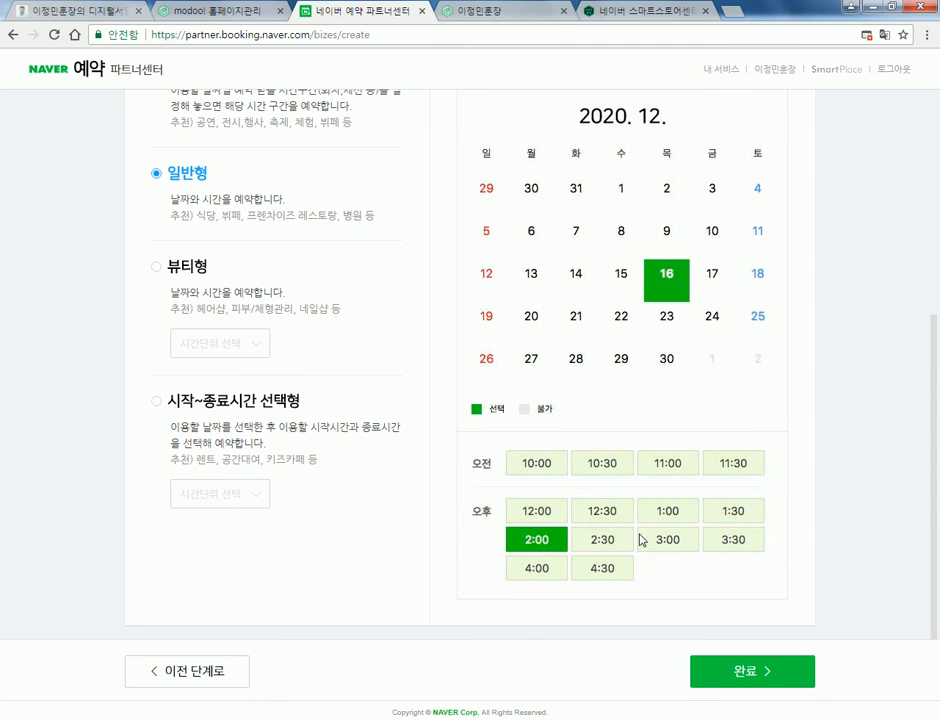
scroll(132, 198, "up", 3)
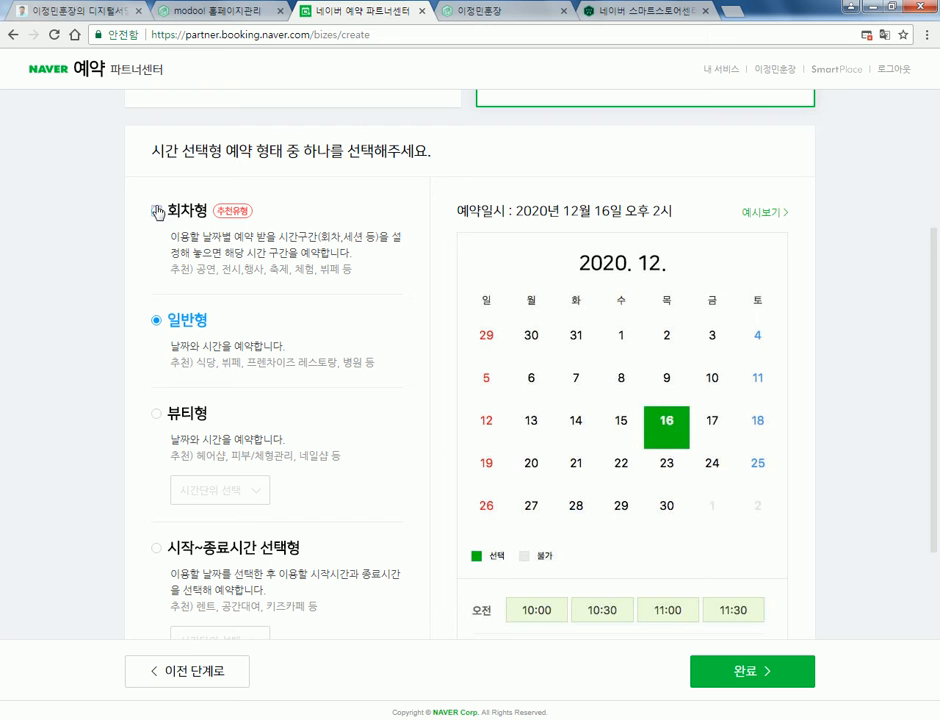
left_click(156, 211)
scroll(580, 575, "down", 2)
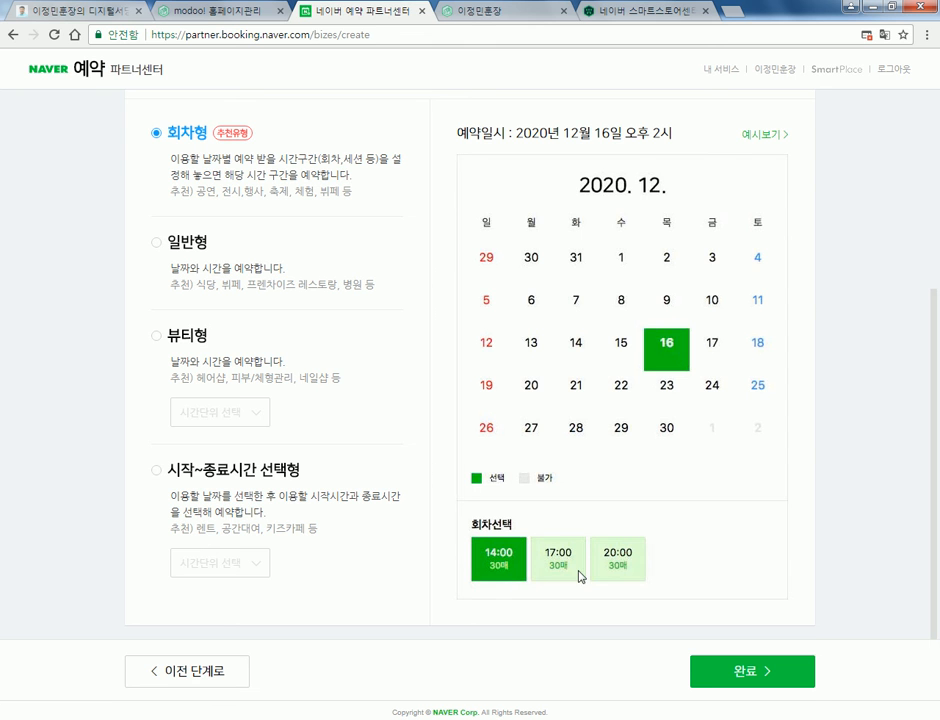
left_click(760, 672)
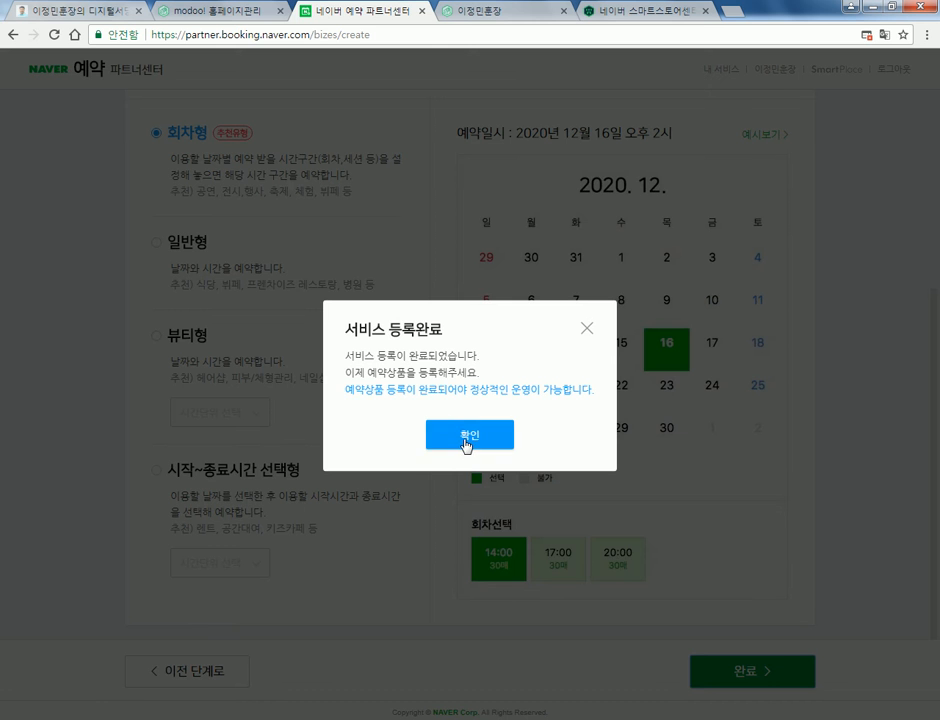
left_click(468, 437)
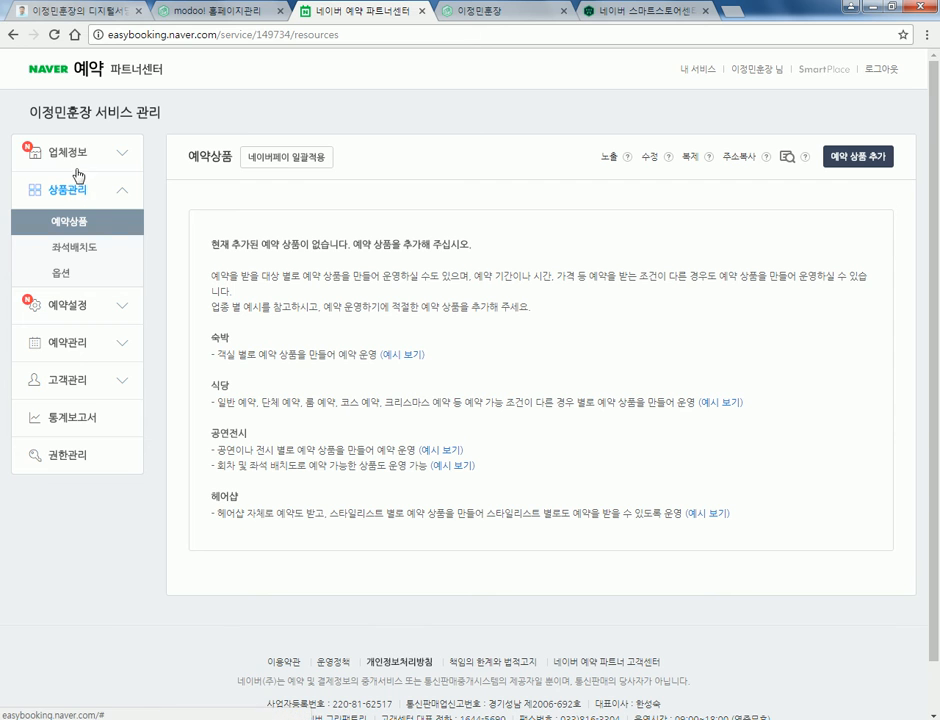
Step: Return to Partner Center home, dismiss the SmartPlace popup, and view the service's reservation status
scroll(160, 275, "down", 1)
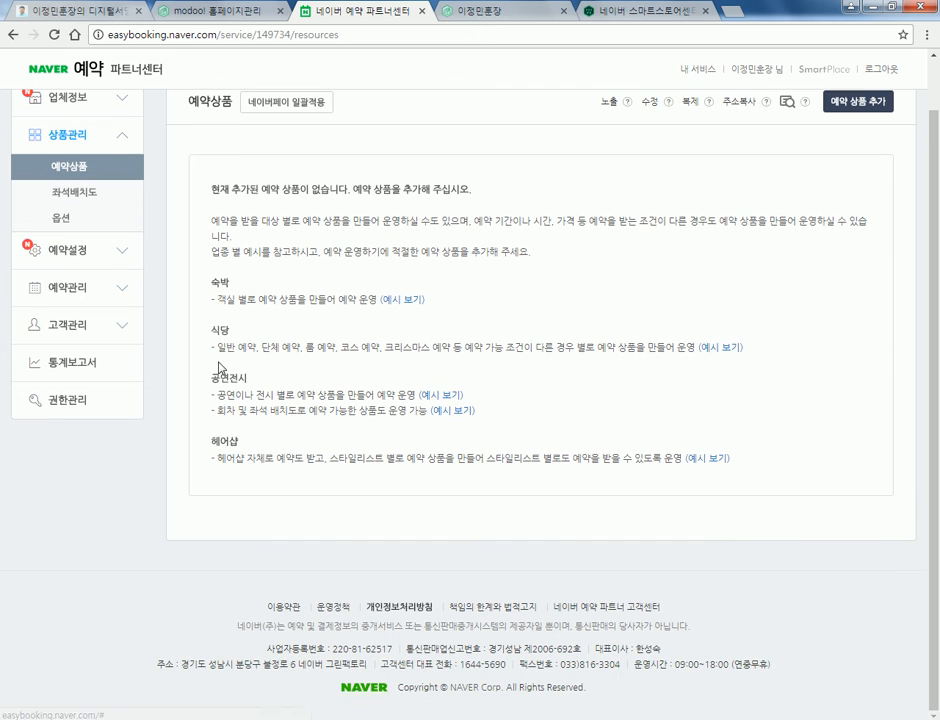
scroll(160, 354, "up", 1)
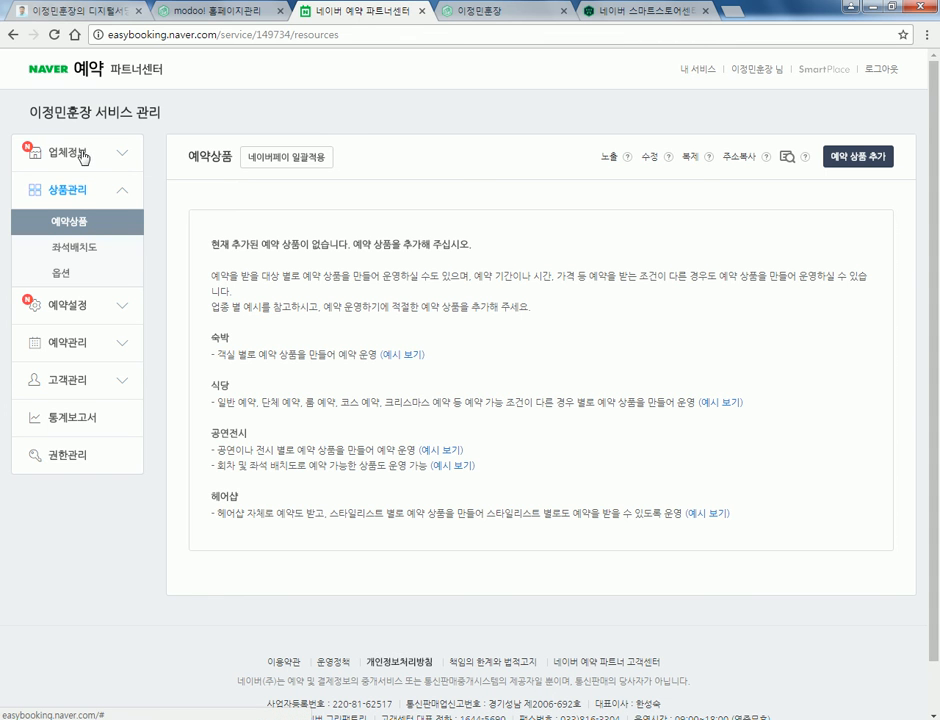
left_click(120, 75)
left_click(692, 175)
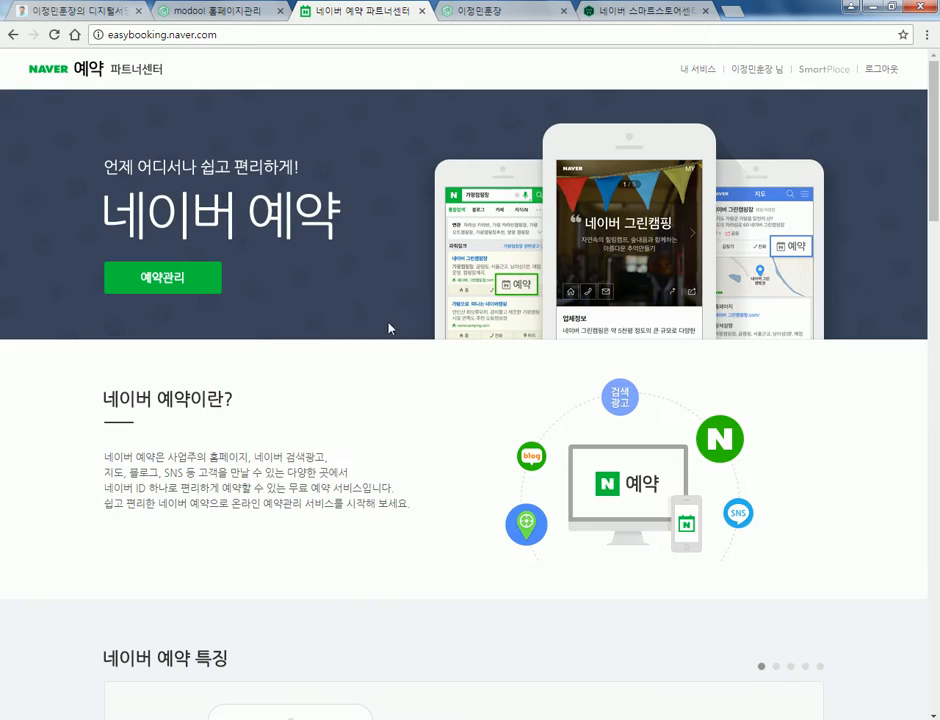
left_click(174, 289)
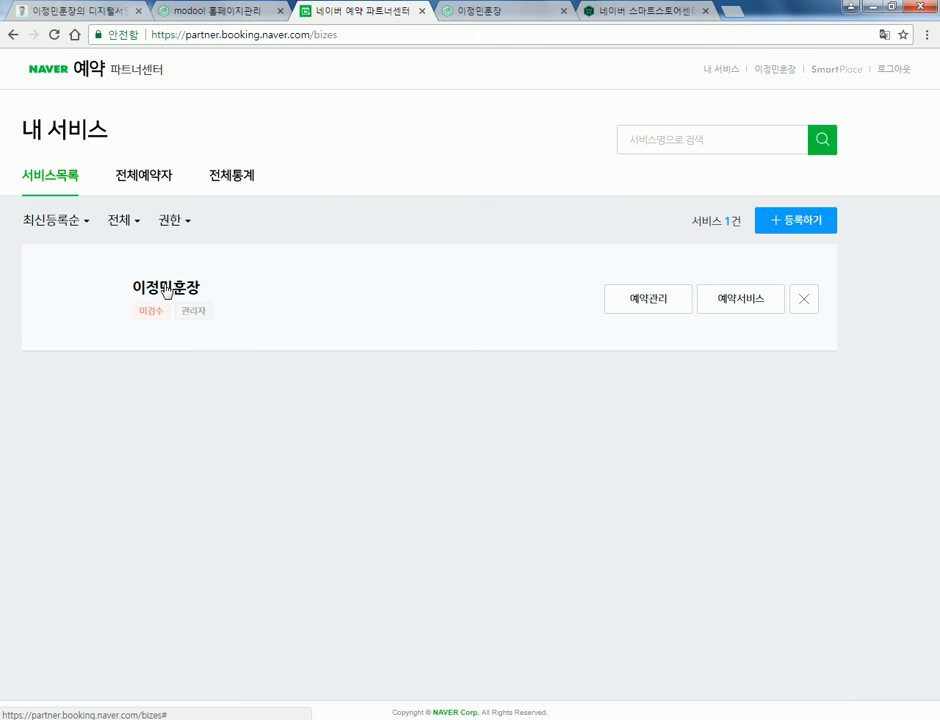
left_click(167, 291)
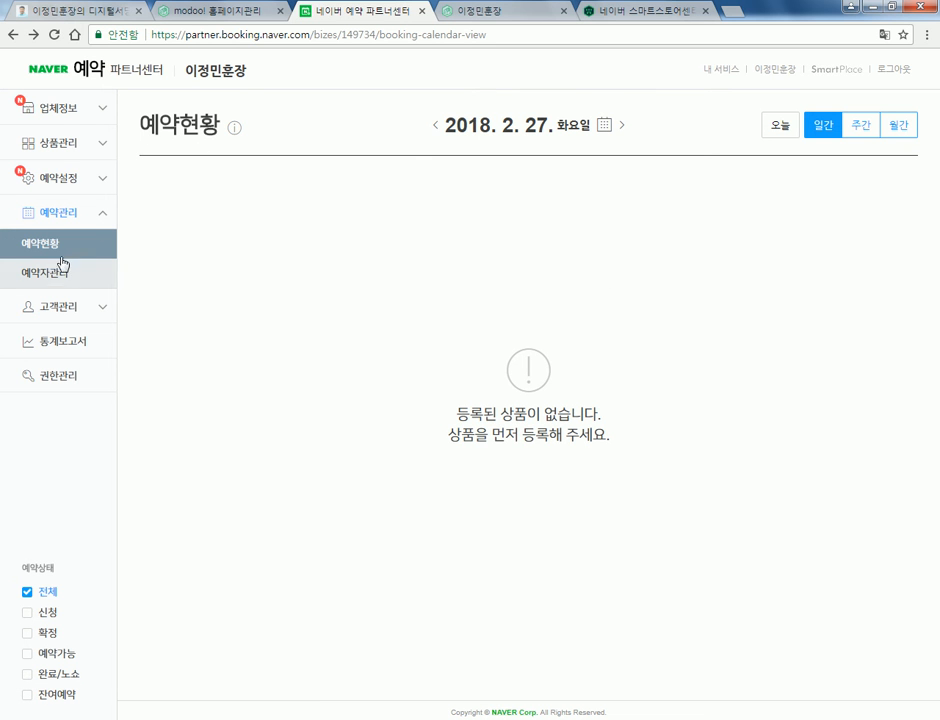
Step: Start Naver Booking linking on the modoo! site, then return to the Partner Center main page
left_click(232, 12)
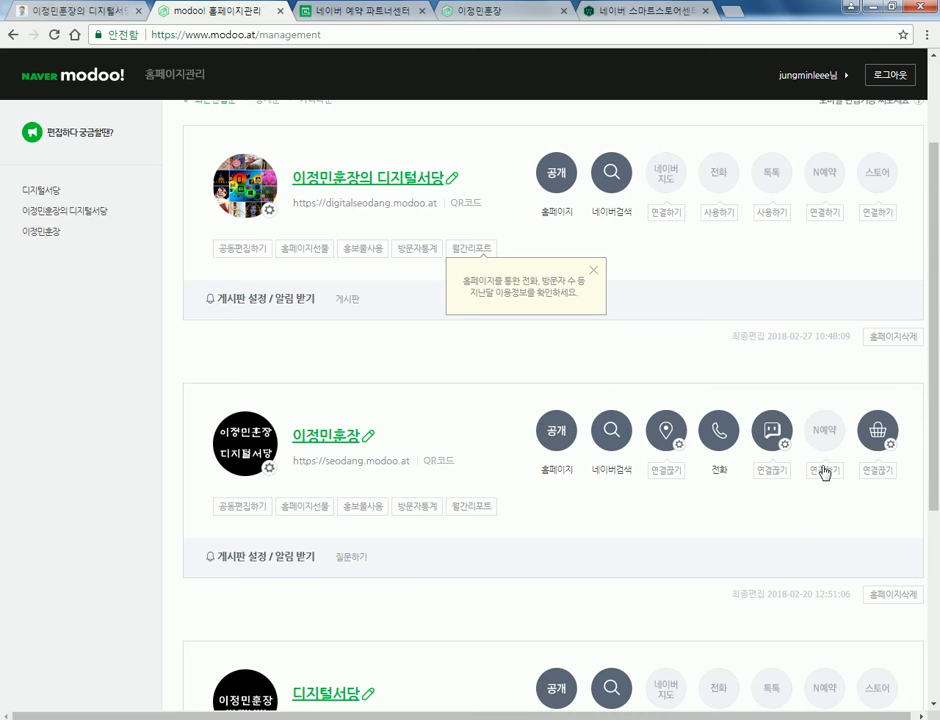
left_click(824, 471)
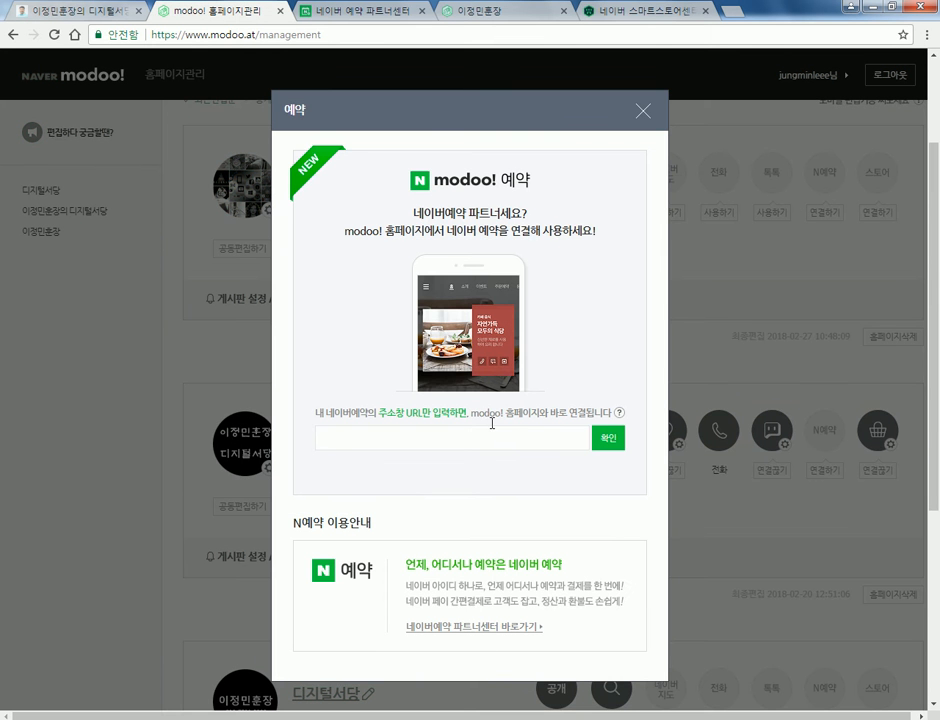
left_click(366, 11)
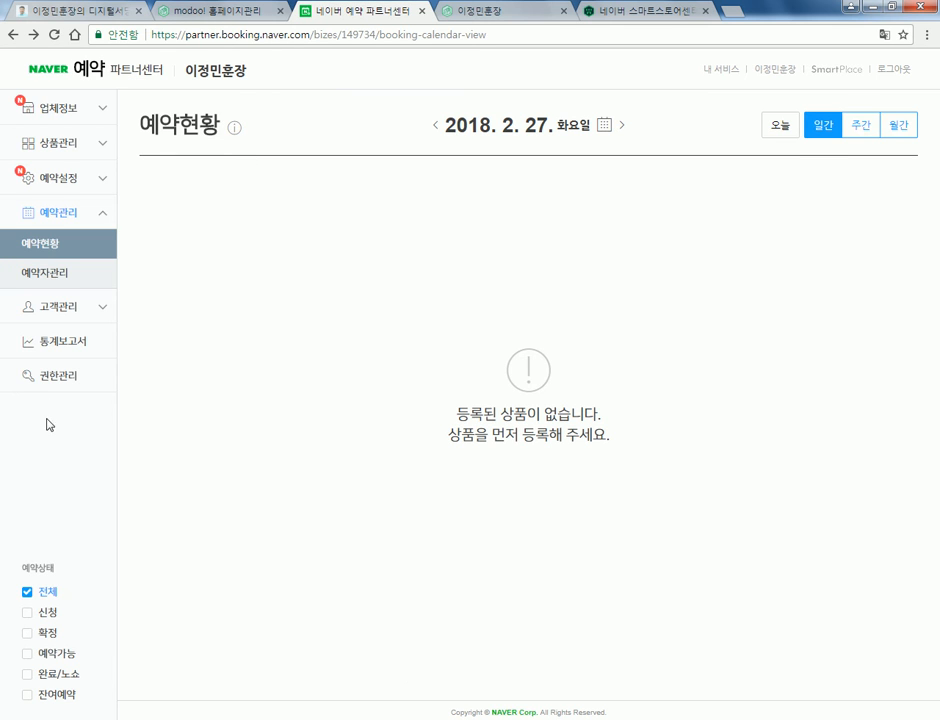
left_click(118, 78)
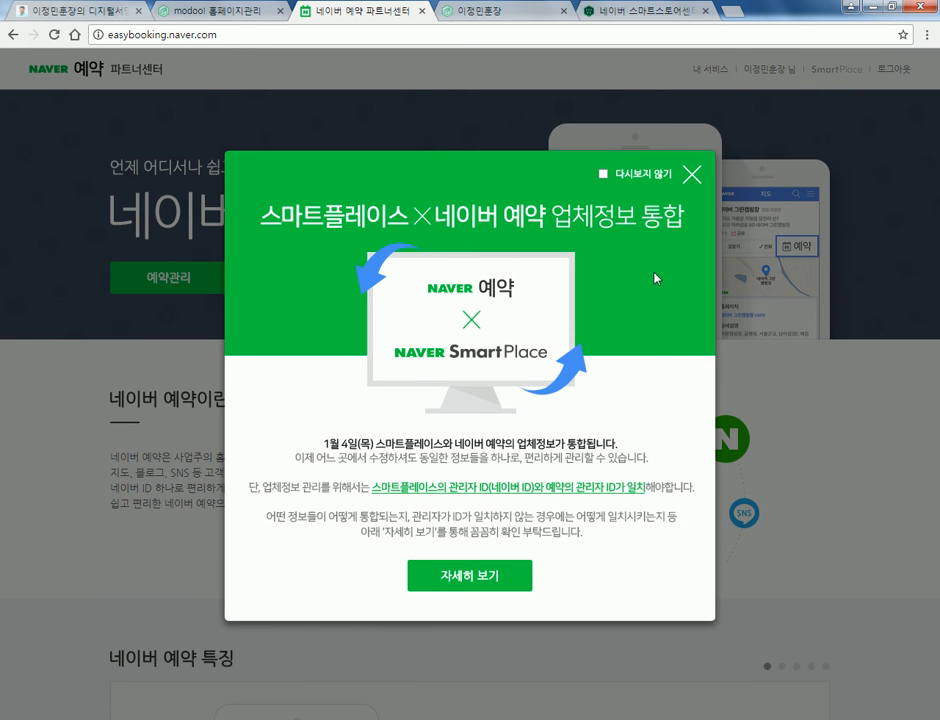
left_click(691, 174)
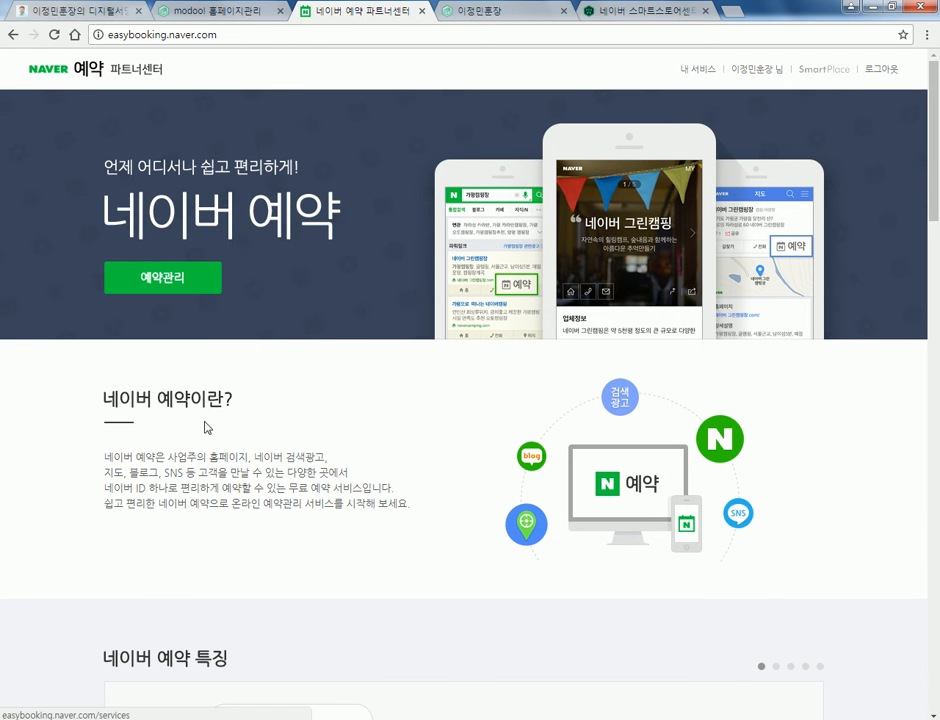
Step: From the booking services list, open the service's public Naver Booking page
scroll(190, 487, "down", 2)
scroll(185, 491, "down", 3)
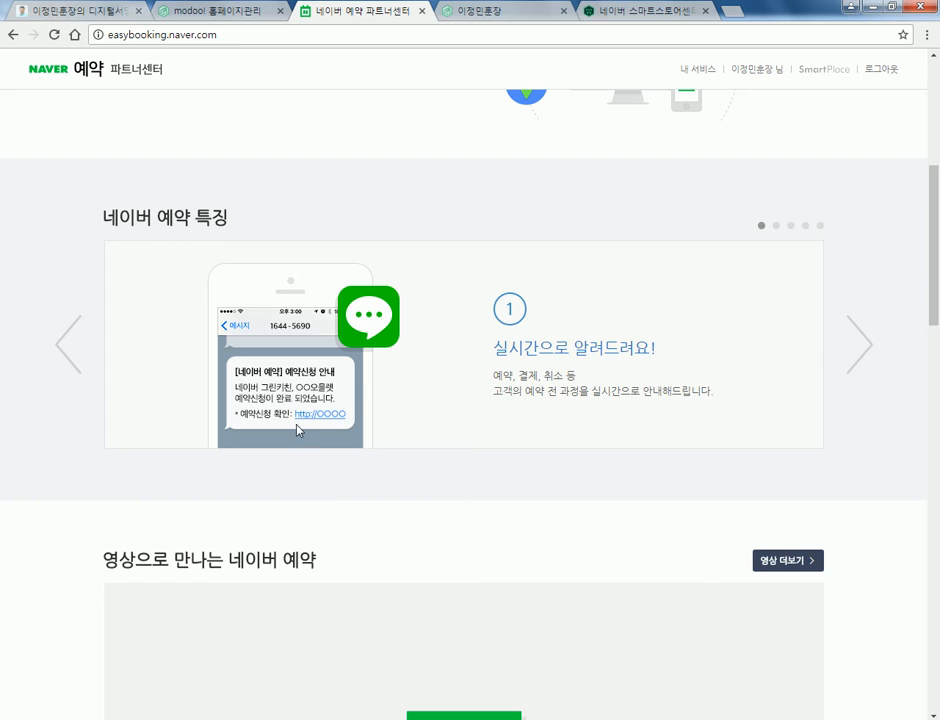
scroll(279, 390, "up", 5)
left_click(163, 276)
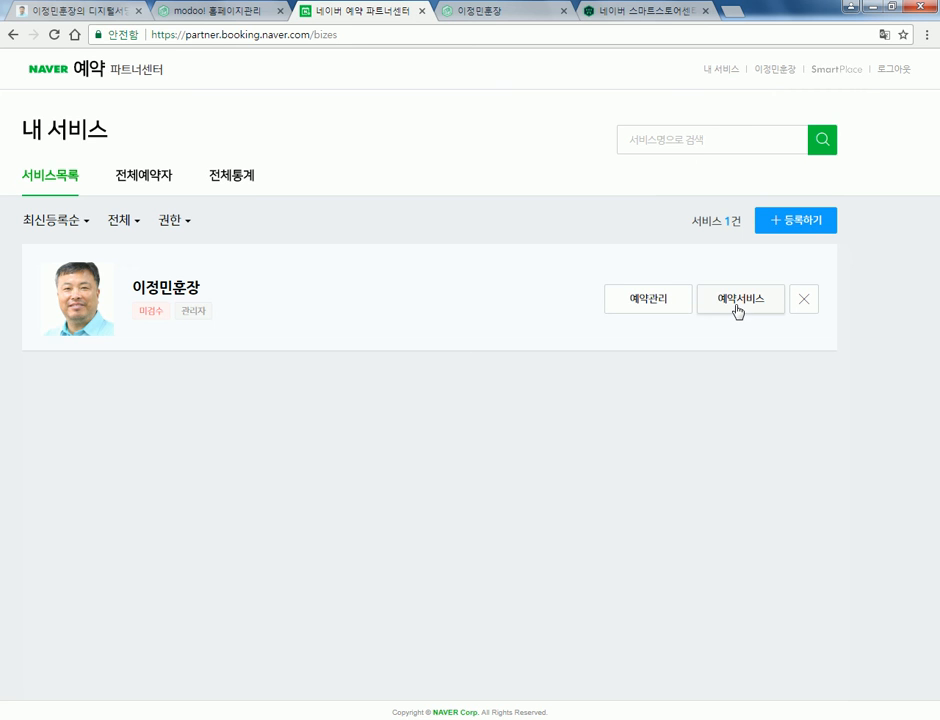
left_click(162, 298)
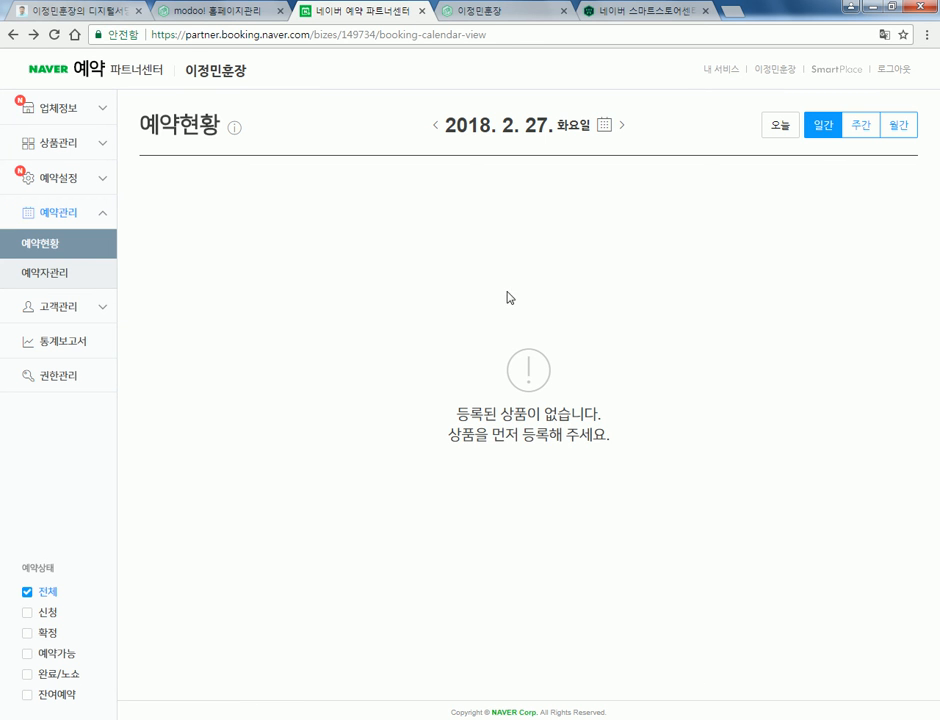
left_click(12, 34)
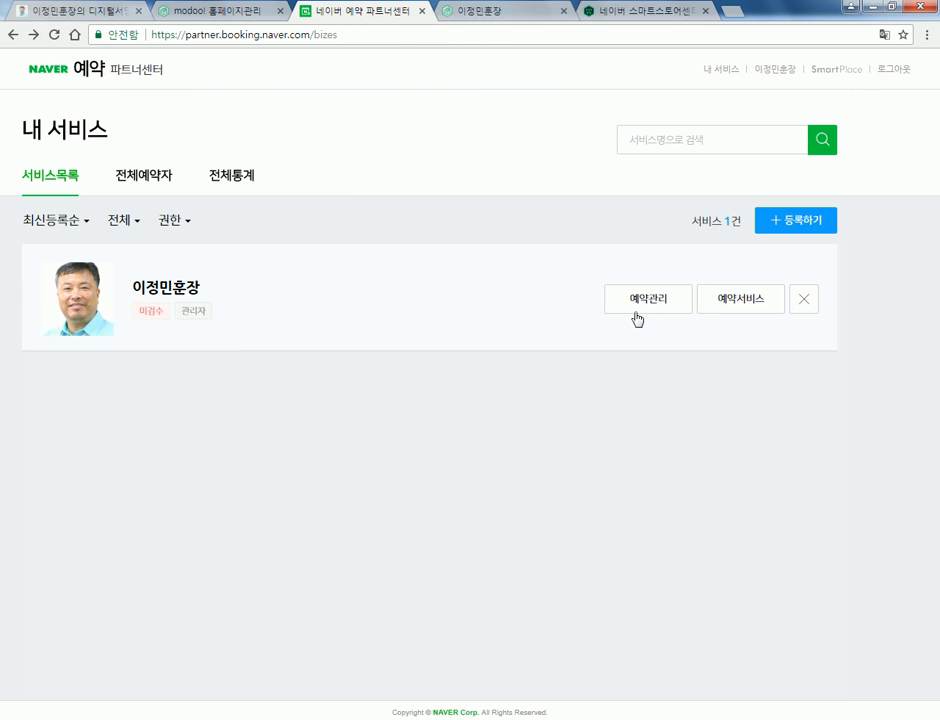
left_click(714, 303)
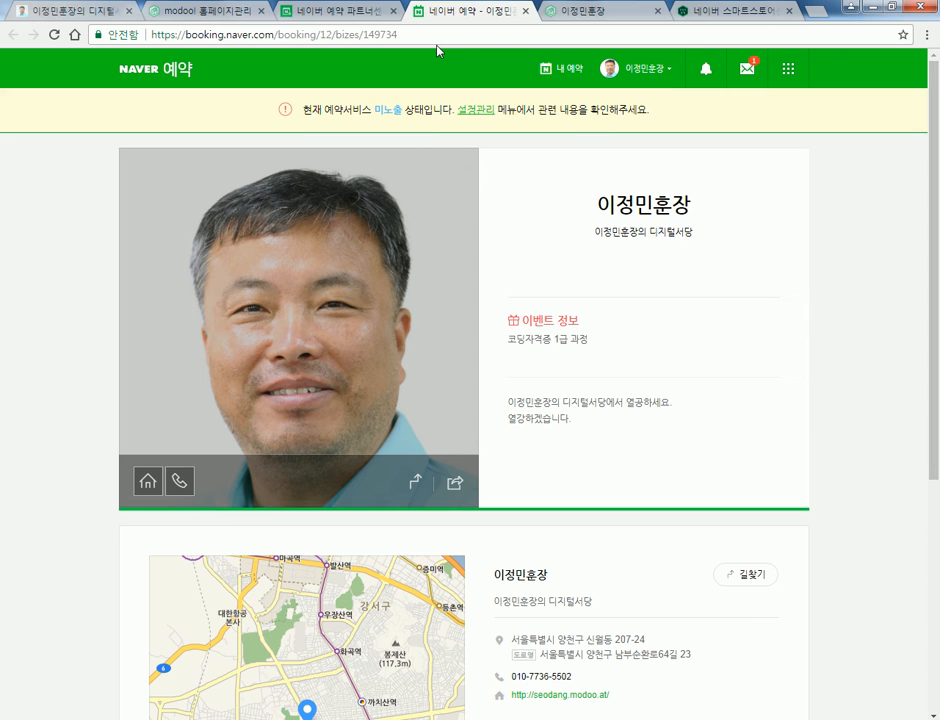
Step: Copy the Naver Booking page's full web address from the address bar
left_click(437, 39)
key("ctrl+c")
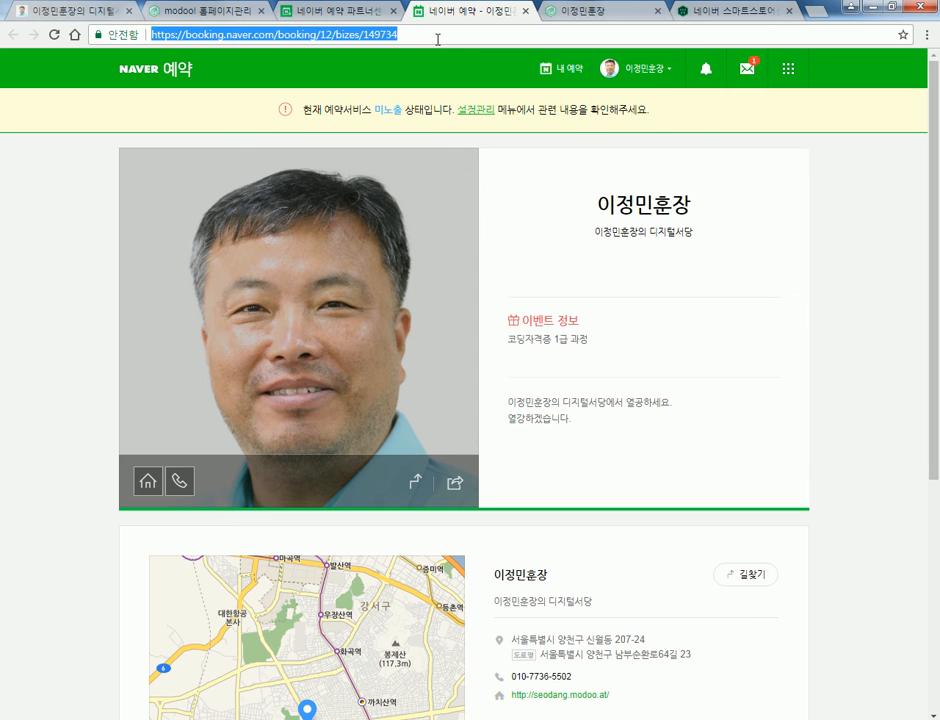
right_click(277, 41)
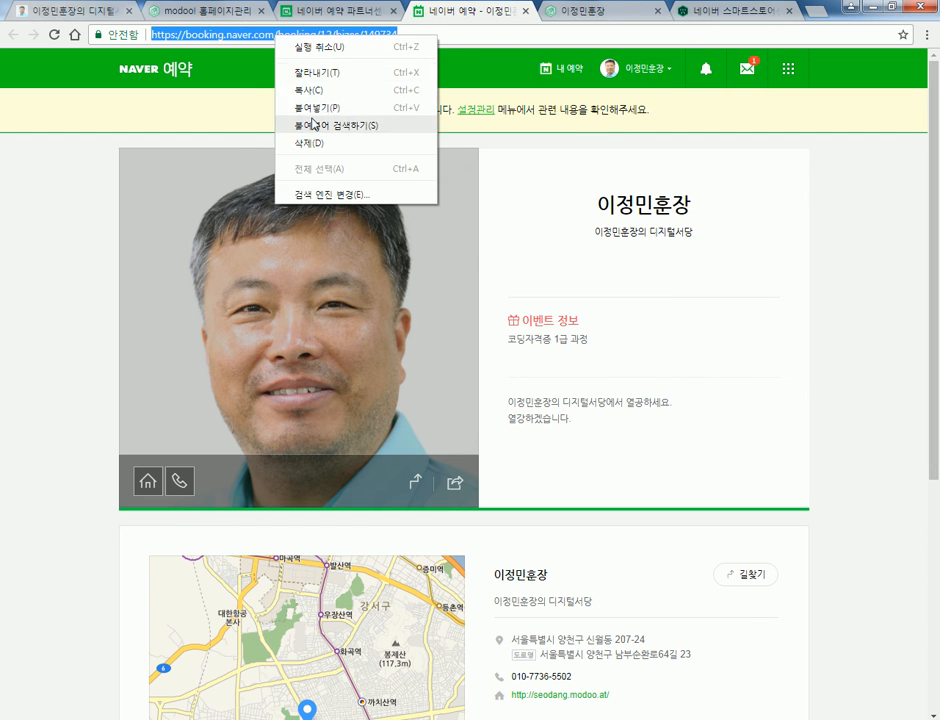
left_click(305, 88)
Step: Paste the booking address into modoo!'s 예약 dialog and connect Naver Booking to the homepage
left_click(245, 8)
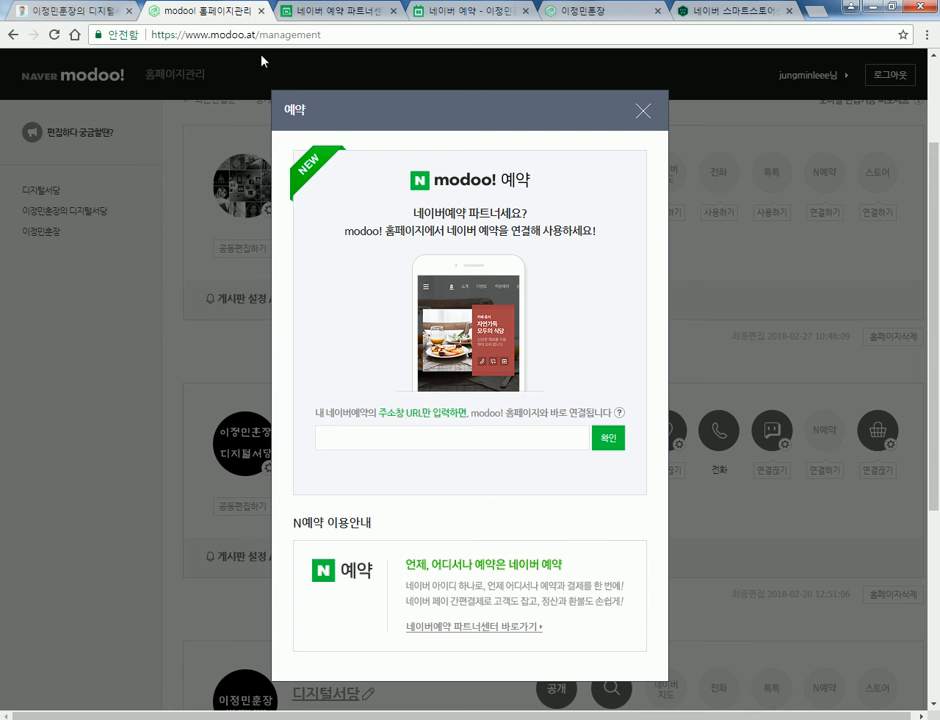
left_click(398, 439)
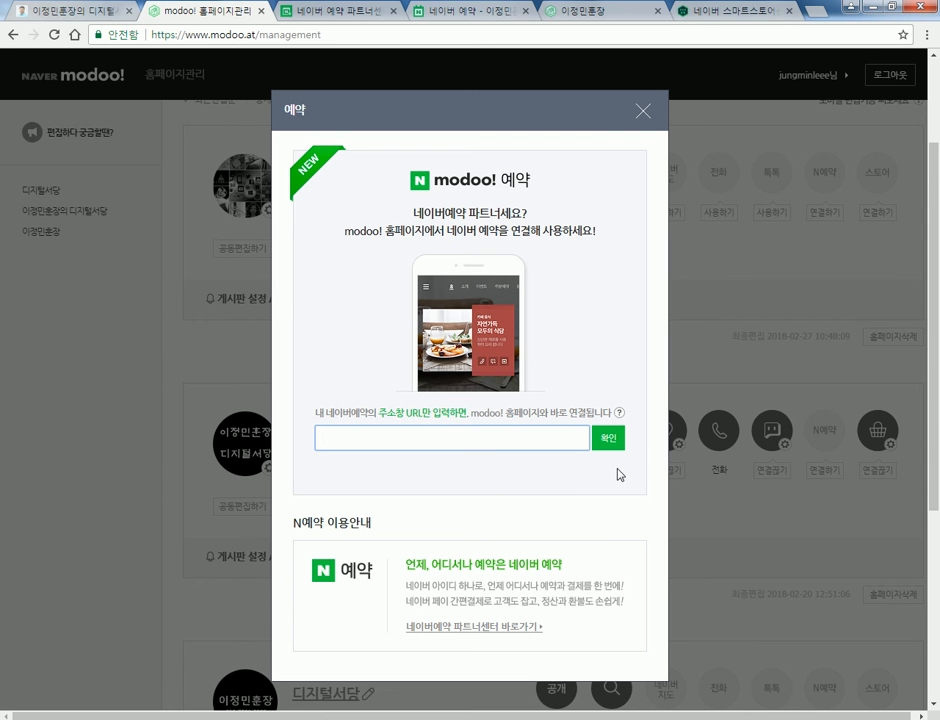
key("ctrl+v")
left_click(606, 440)
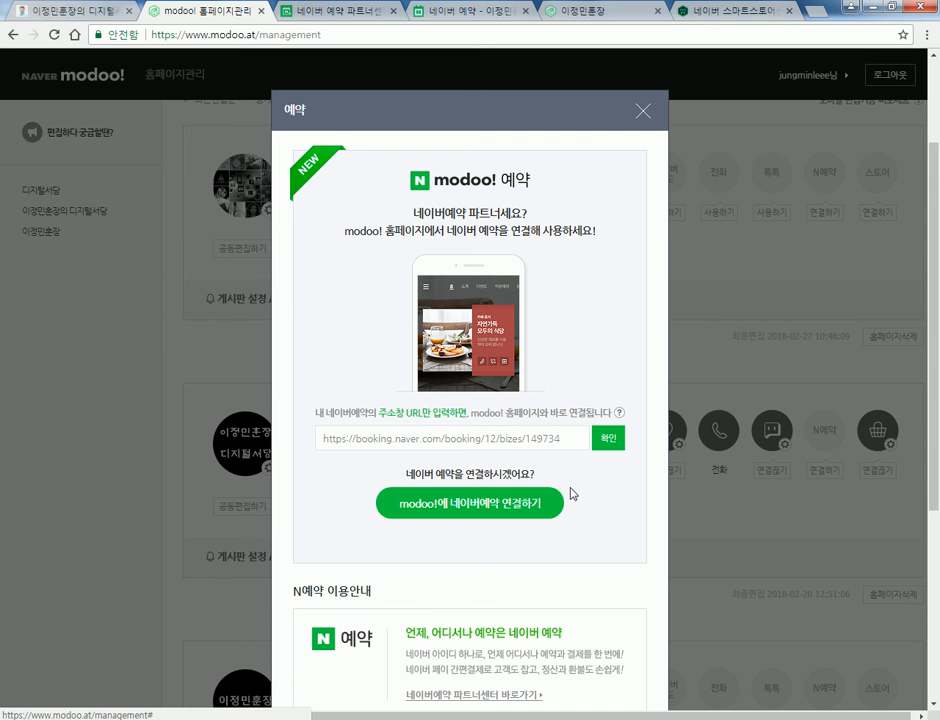
left_click(479, 516)
left_click(477, 459)
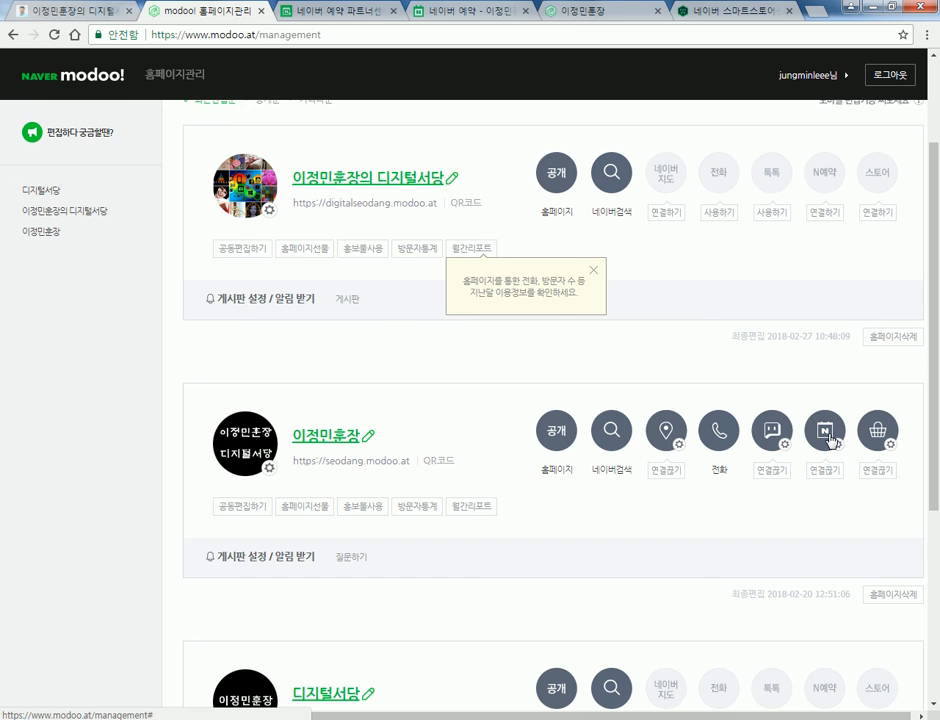
scroll(652, 457, "down", 2)
scroll(409, 350, "up", 1)
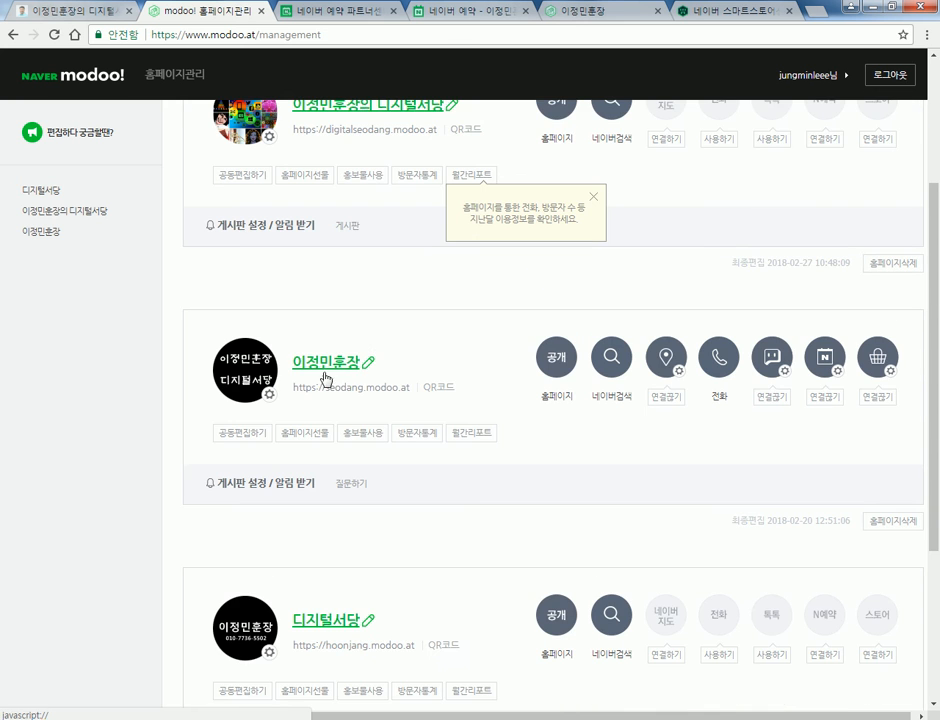
scroll(325, 483, "up", 2)
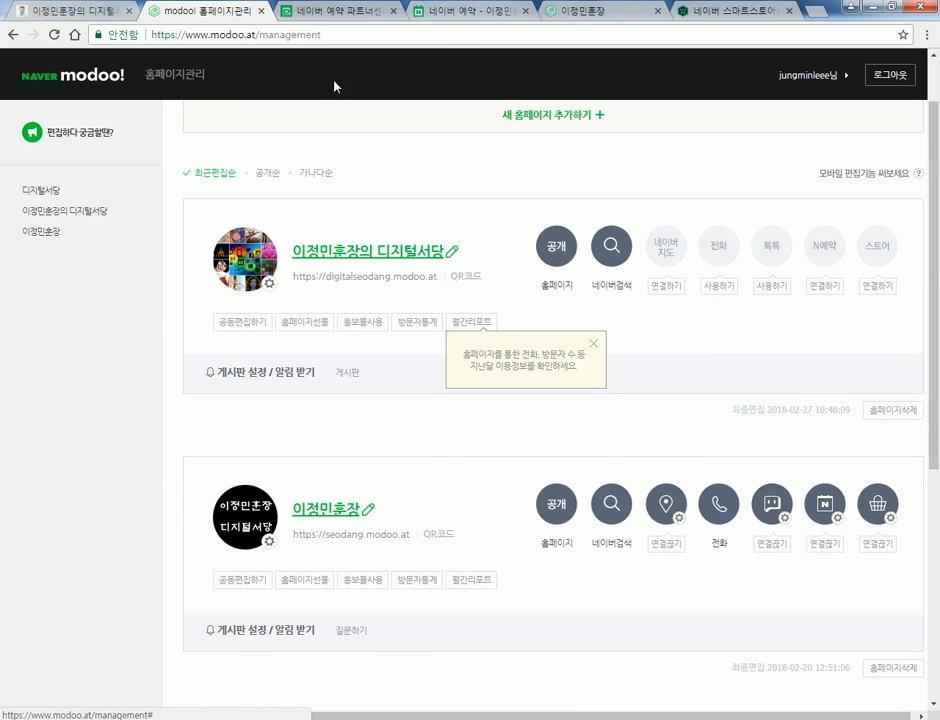
Step: Refresh the live store page to confirm the booking option now appears
left_click(540, 14)
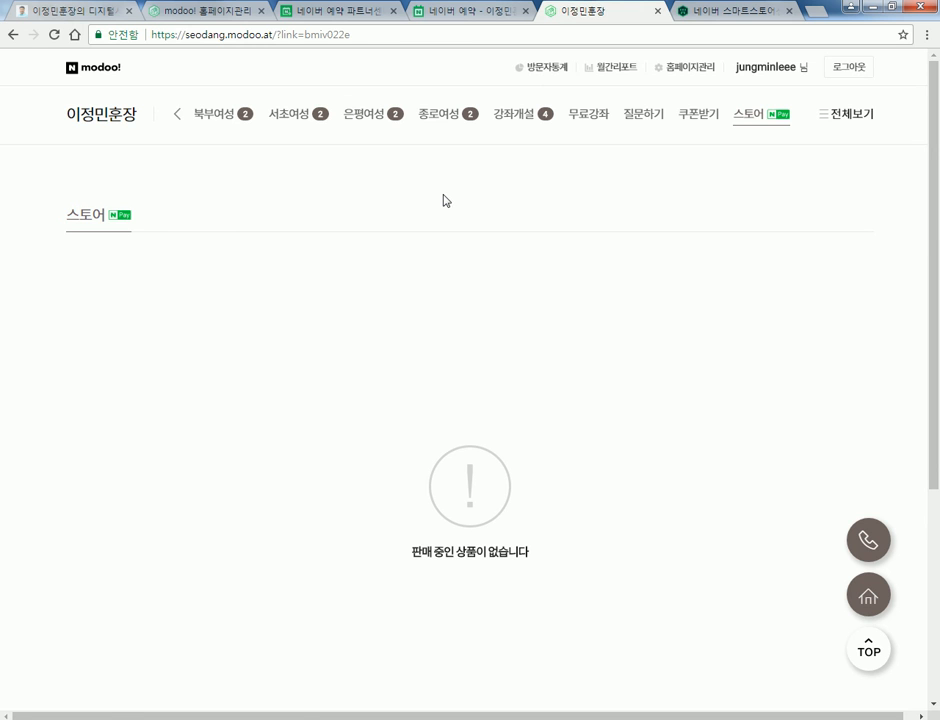
key("F5")
left_click(242, 14)
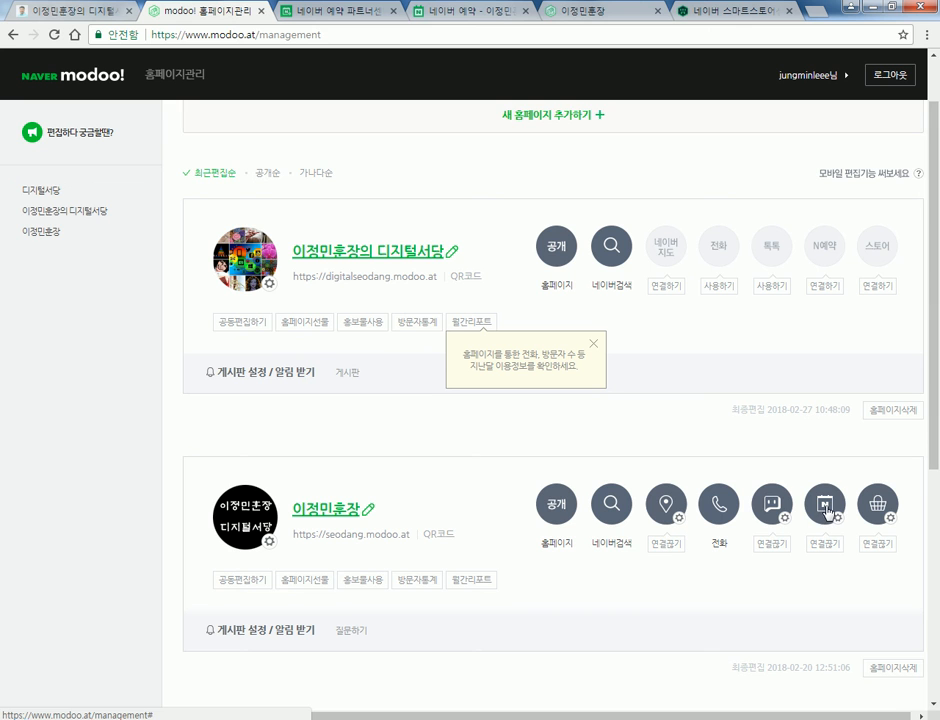
Step: Open the 이정민훈장 homepage in the editor and browse the 페이지 추가 choices and 고급편집 settings
left_click(328, 514)
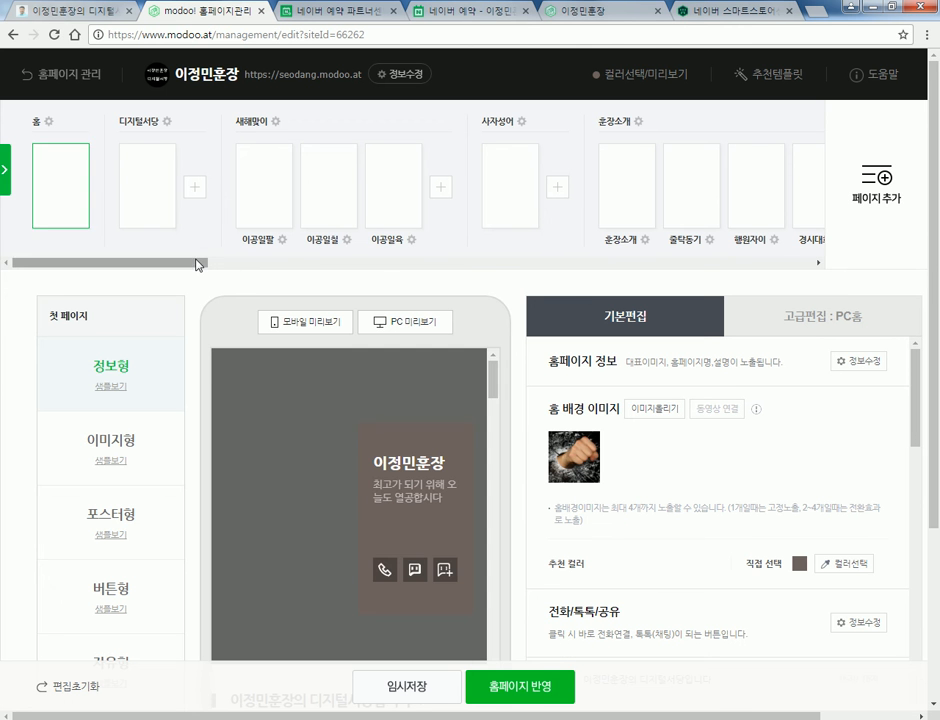
left_click_drag(190, 263, 820, 268)
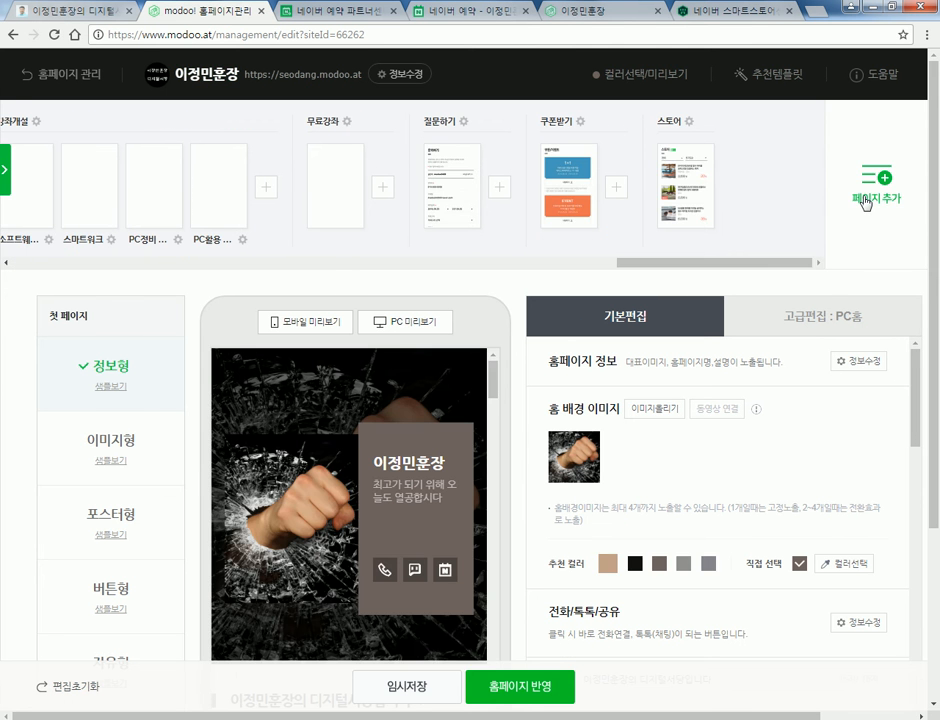
left_click(866, 201)
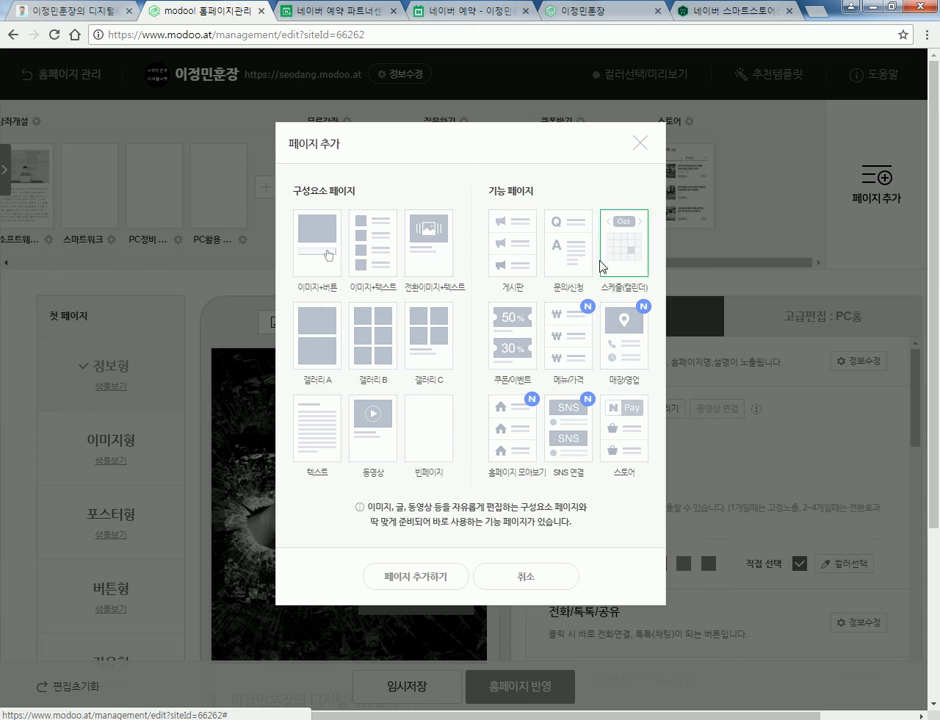
left_click(525, 577)
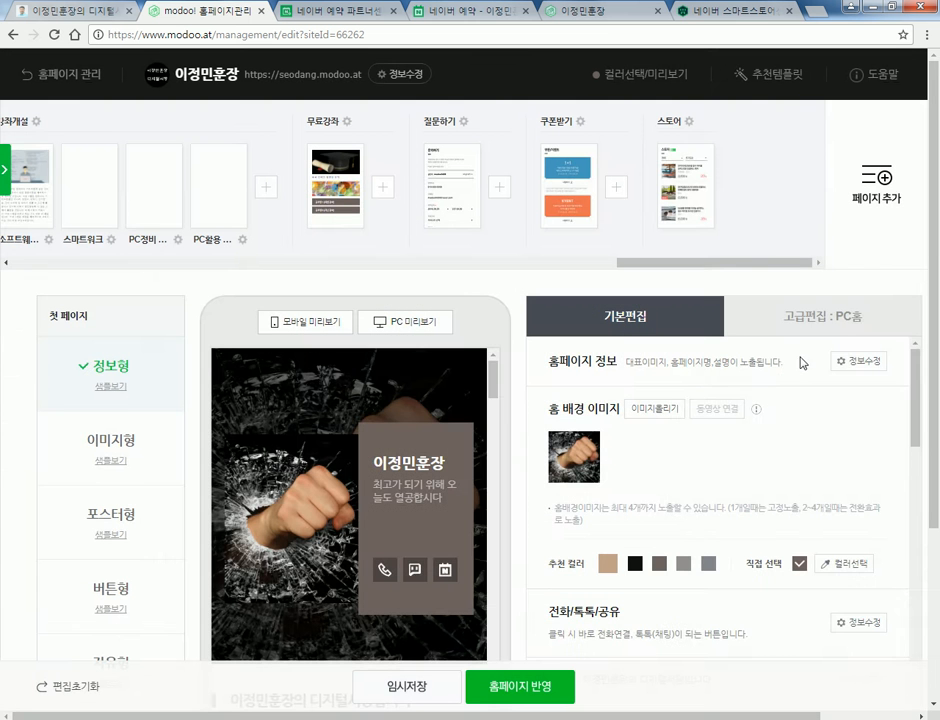
left_click(799, 320)
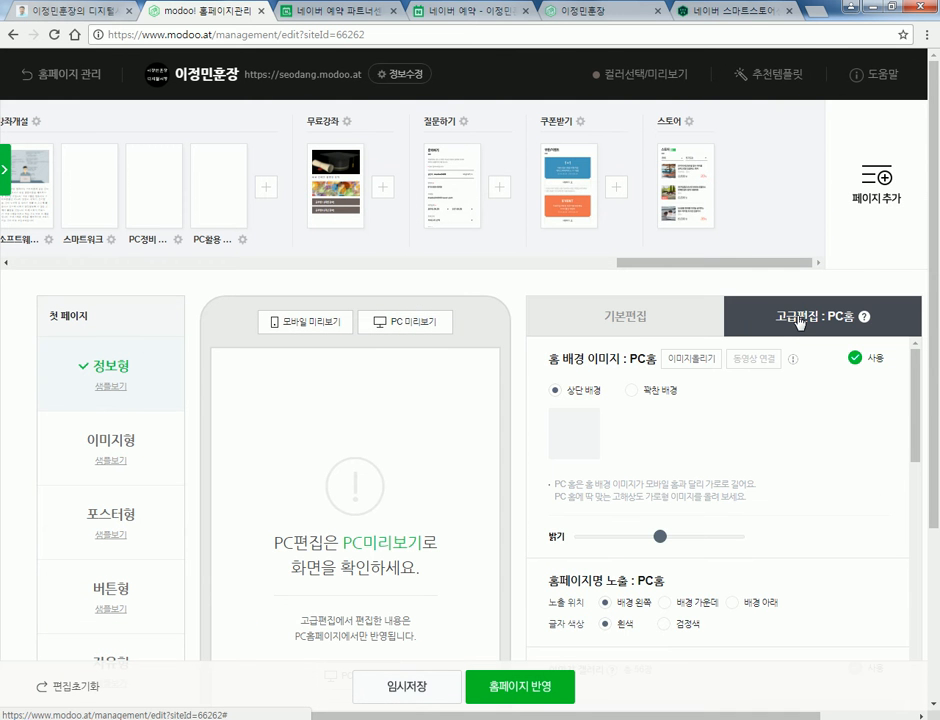
left_click(648, 322)
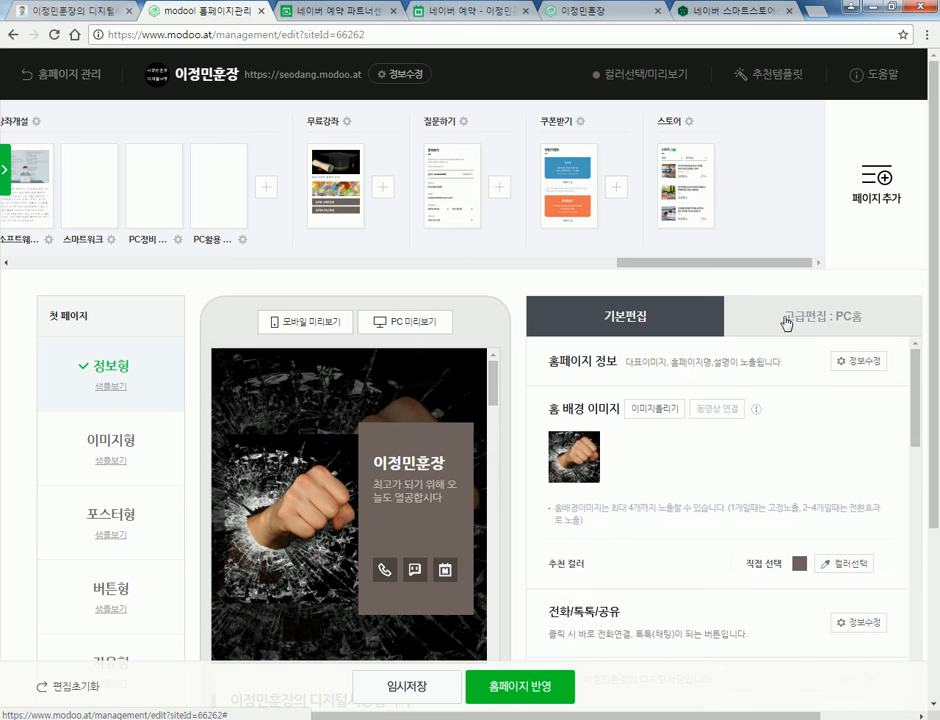
left_click(786, 322)
scroll(814, 446, "down", 3)
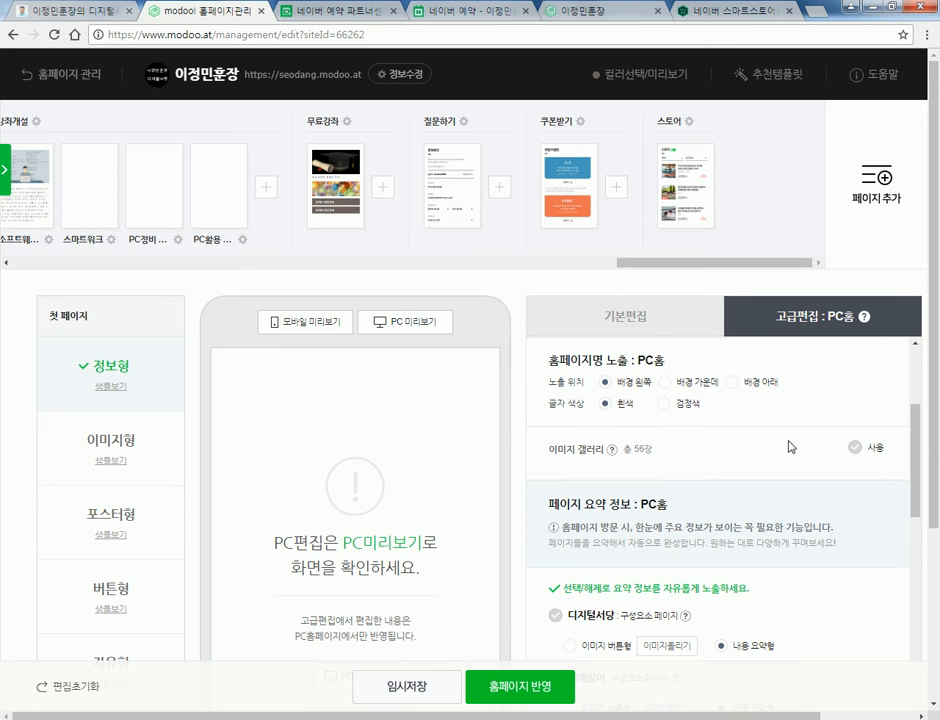
left_click(630, 318)
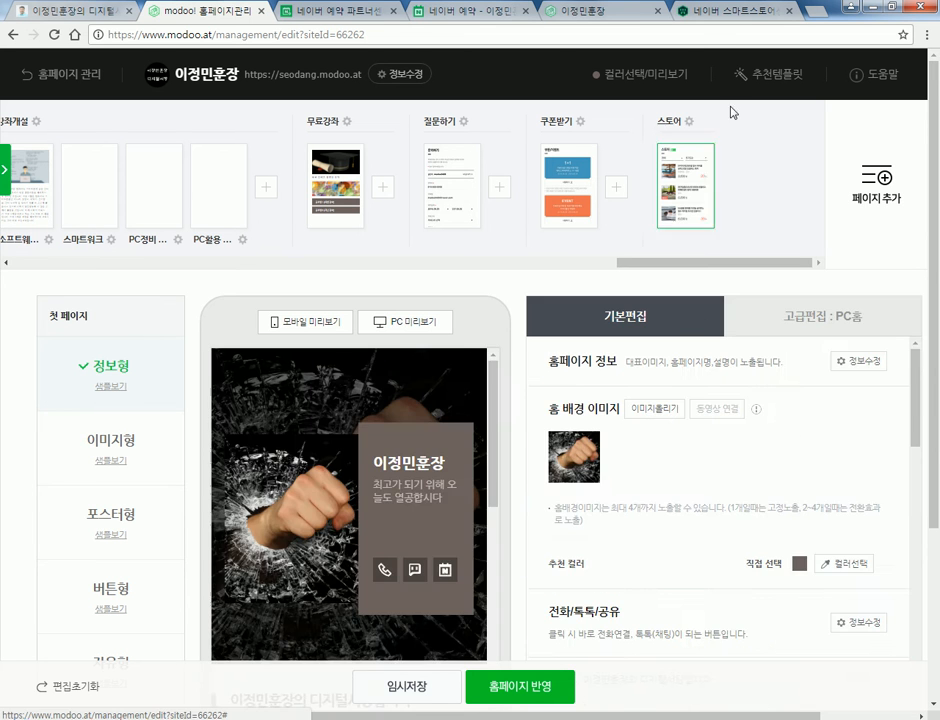
Step: Go to the live seodang homepage's home page and scroll through its sections
left_click(600, 11)
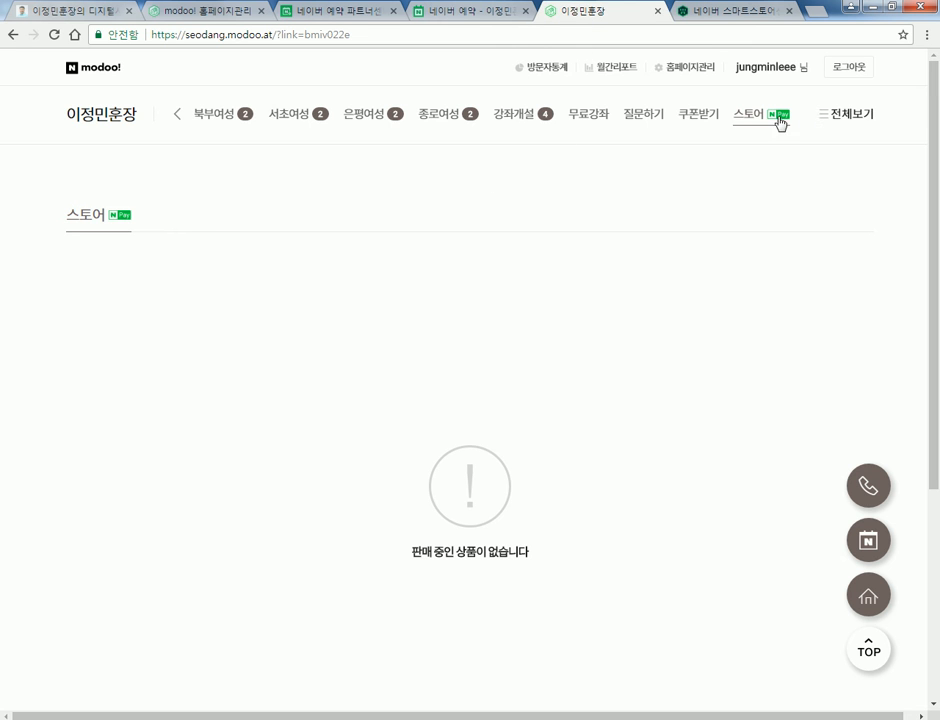
left_click(120, 120)
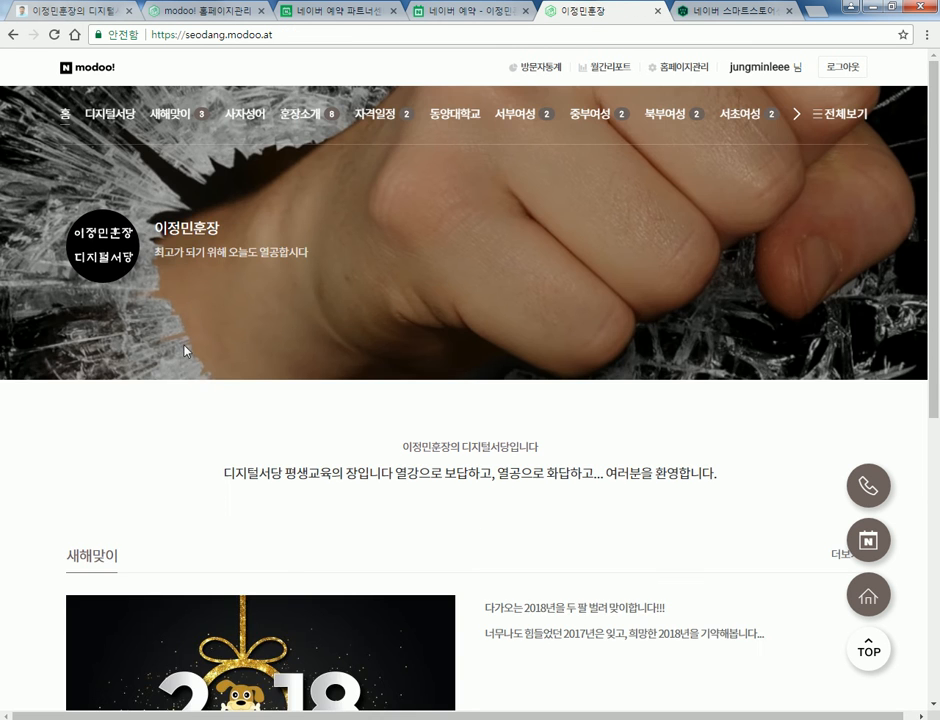
scroll(593, 491, "down", 3)
scroll(595, 492, "down", 15)
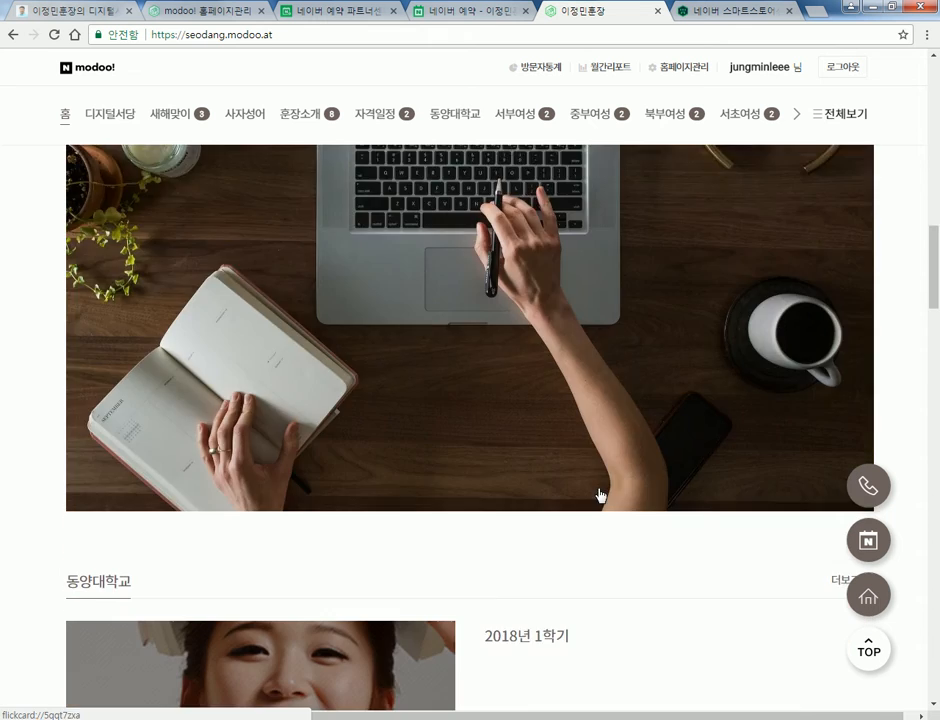
scroll(627, 497, "down", 12)
scroll(640, 460, "up", 20)
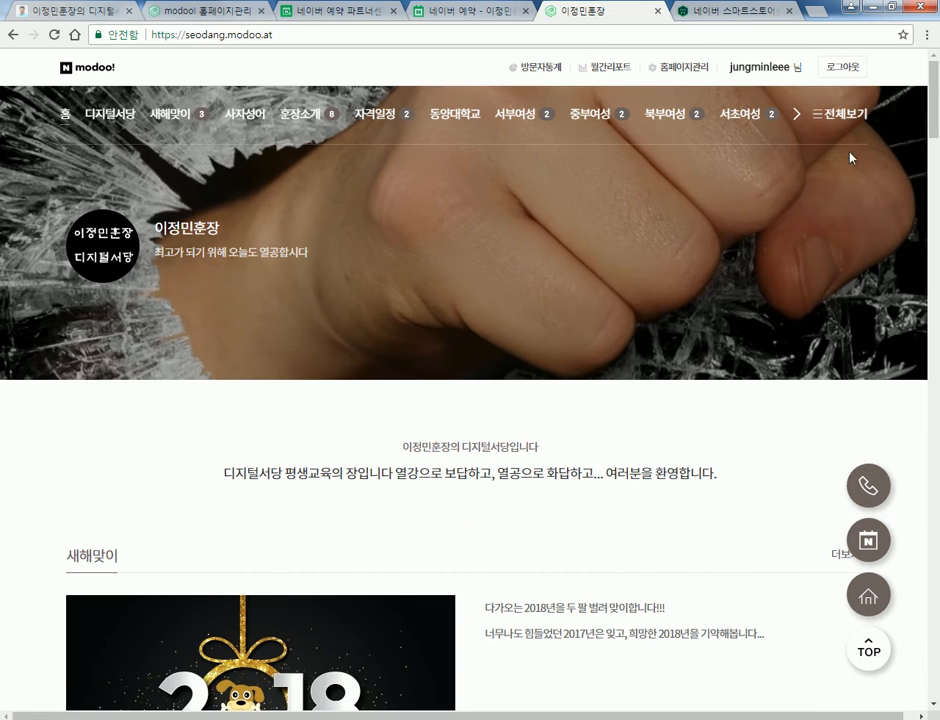
Step: Review the ☰전체보기 page list down to 스토어, close it, and bring up the Naver Booking tab
left_click(824, 119)
scroll(825, 441, "down", 4)
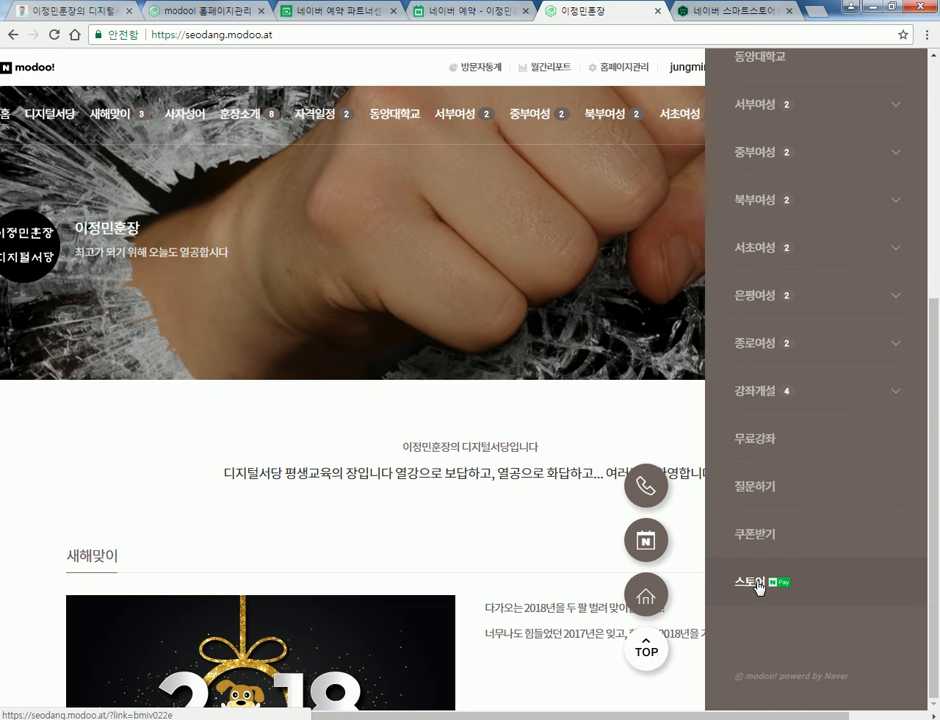
scroll(751, 530, "up", 5)
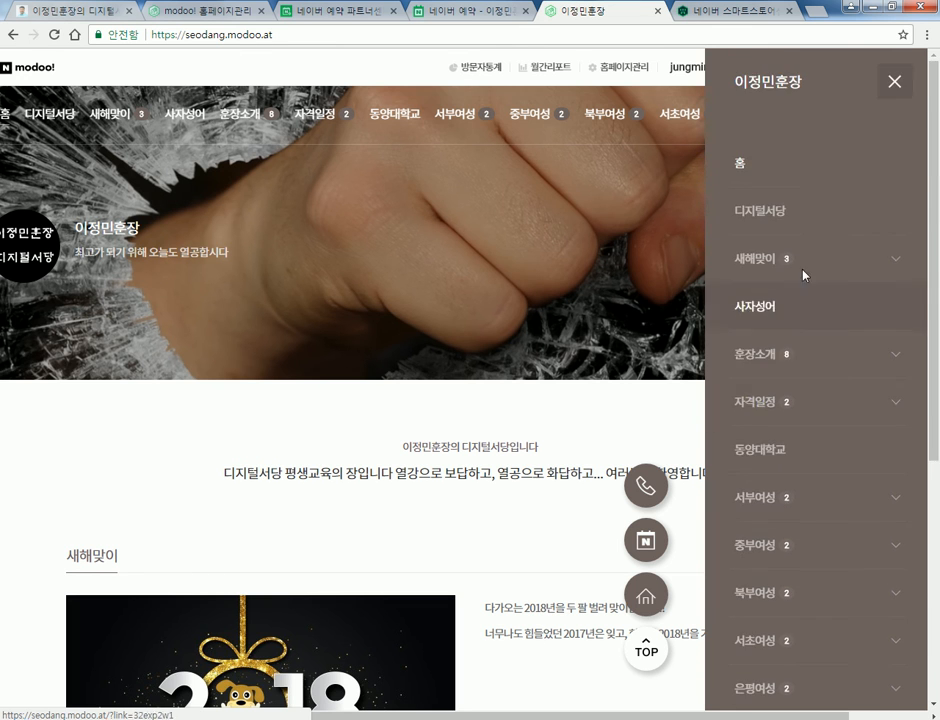
left_click(894, 82)
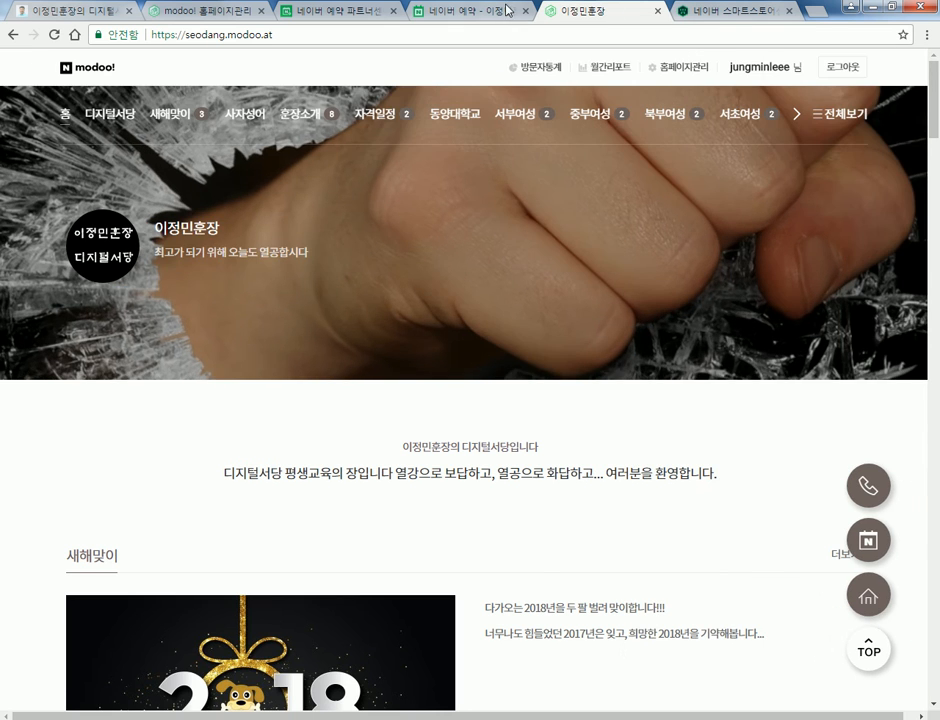
left_click(445, 13)
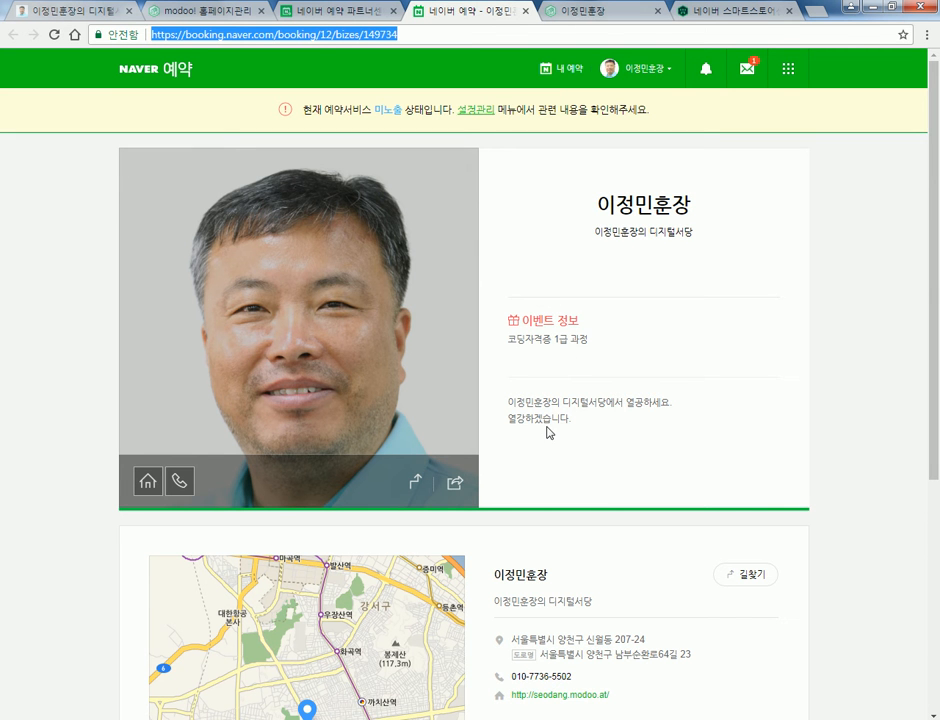
Step: Try turning on 예약서비스 노출 in 설정관리; it stays hidden pending review, so close the tab
scroll(550, 434, "down", 4)
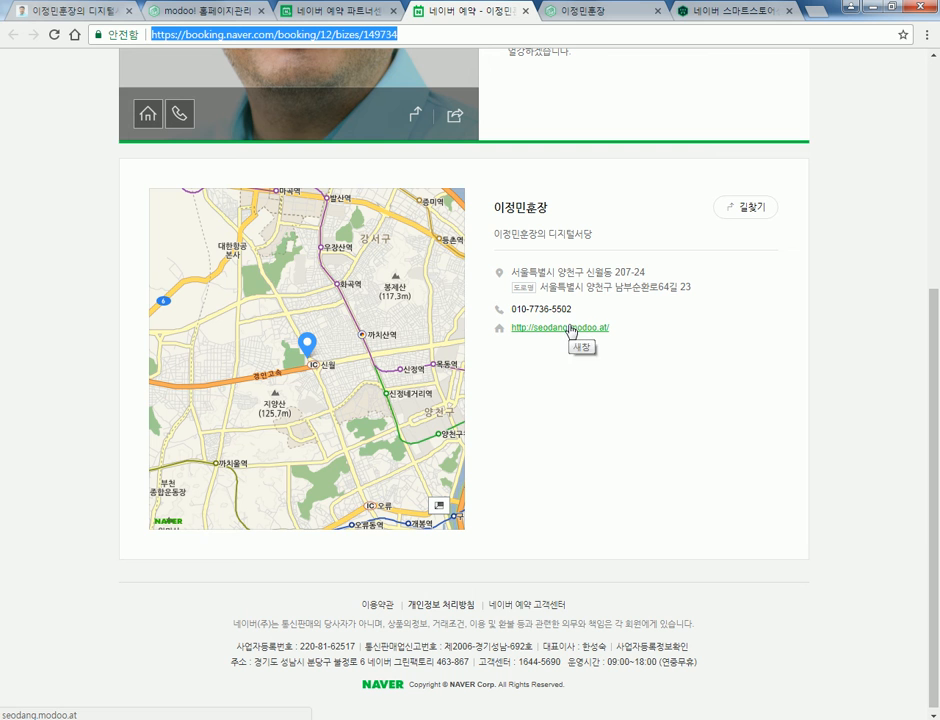
scroll(572, 325, "up", 4)
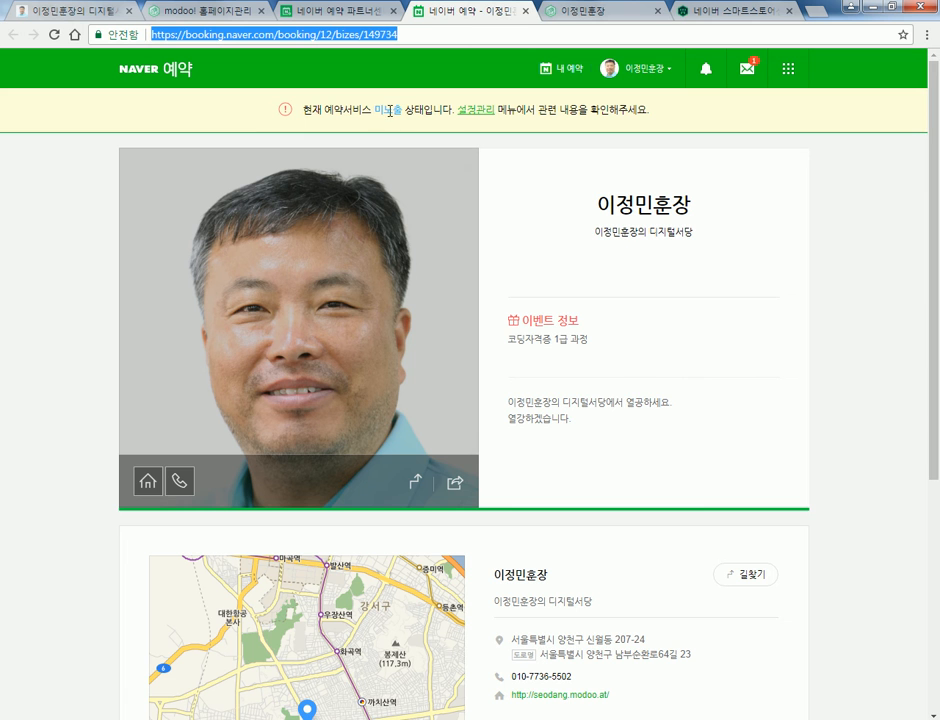
left_click(476, 115)
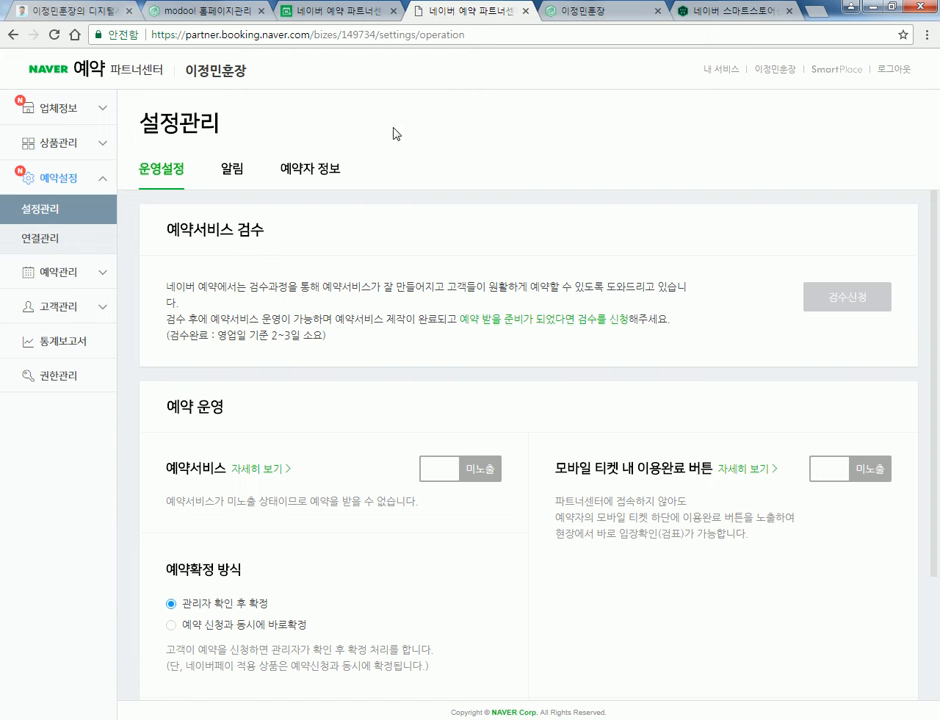
left_click(427, 473)
scroll(381, 549, "down", 2)
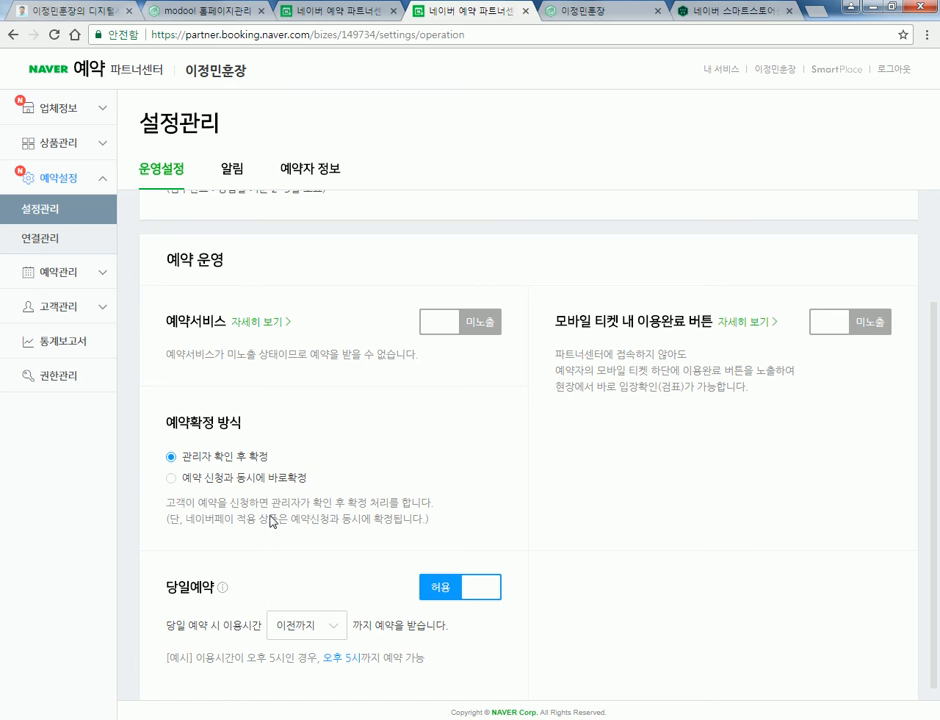
scroll(434, 597, "up", 2)
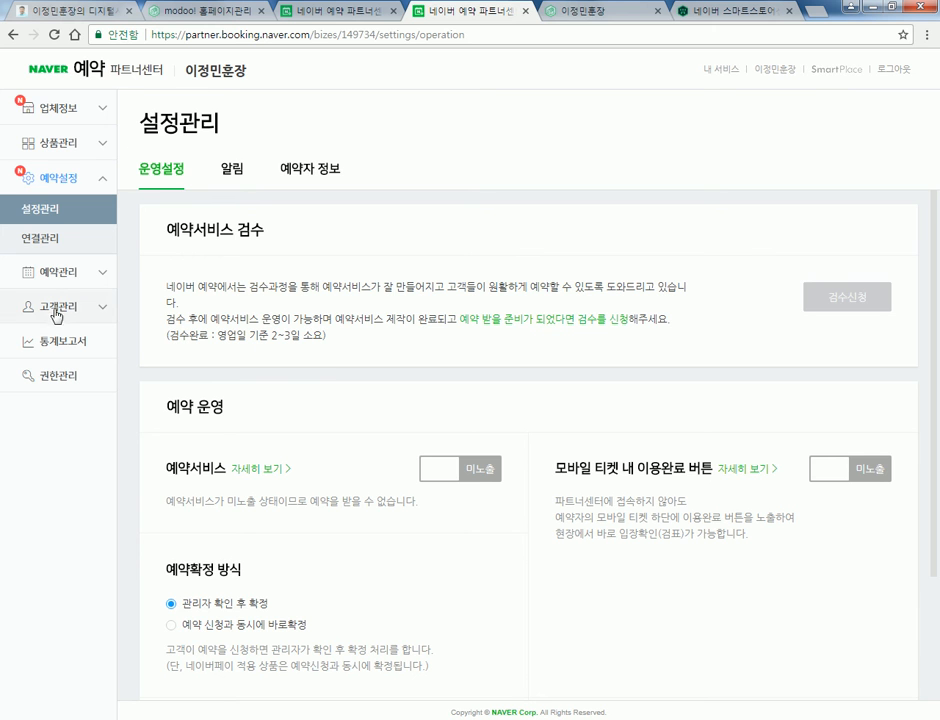
left_click(526, 11)
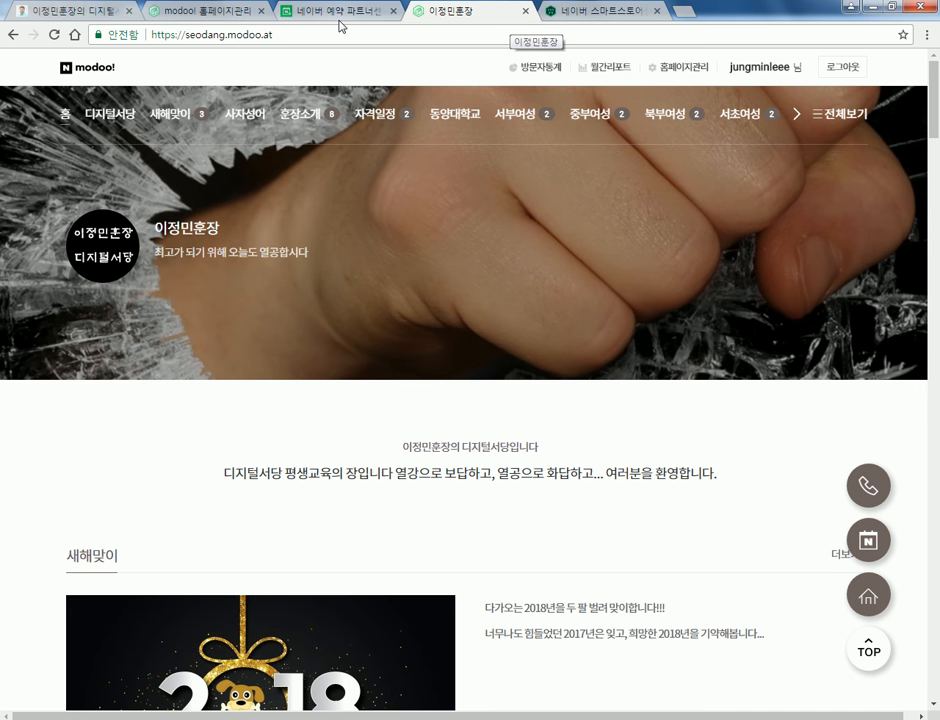
Step: Close the Naver Booking Partner Center tab
left_click(338, 20)
left_click(558, 17)
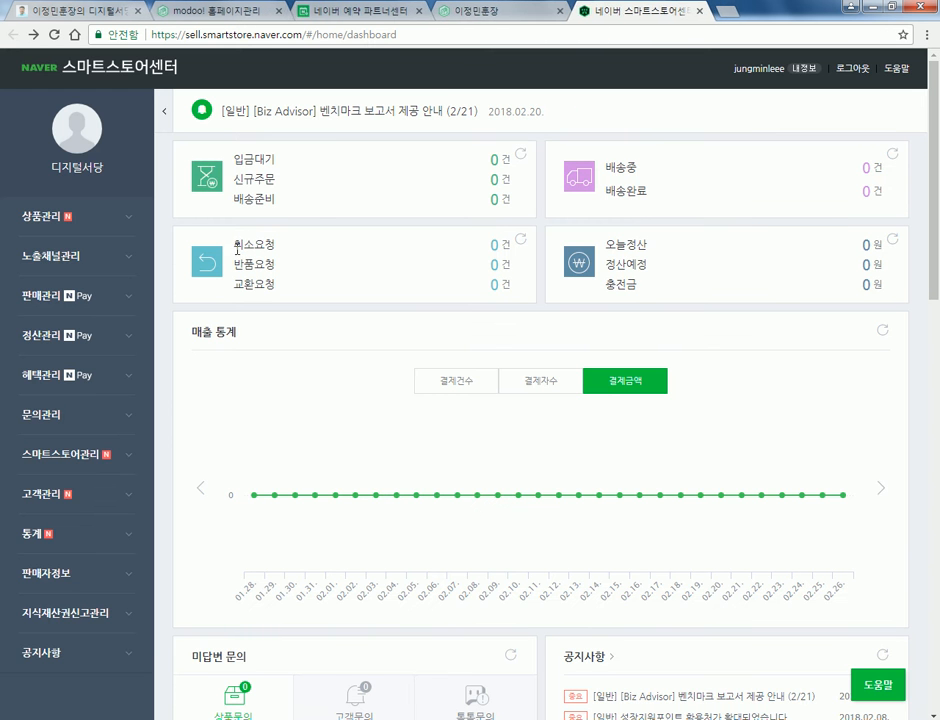
left_click(465, 15)
left_click(361, 17)
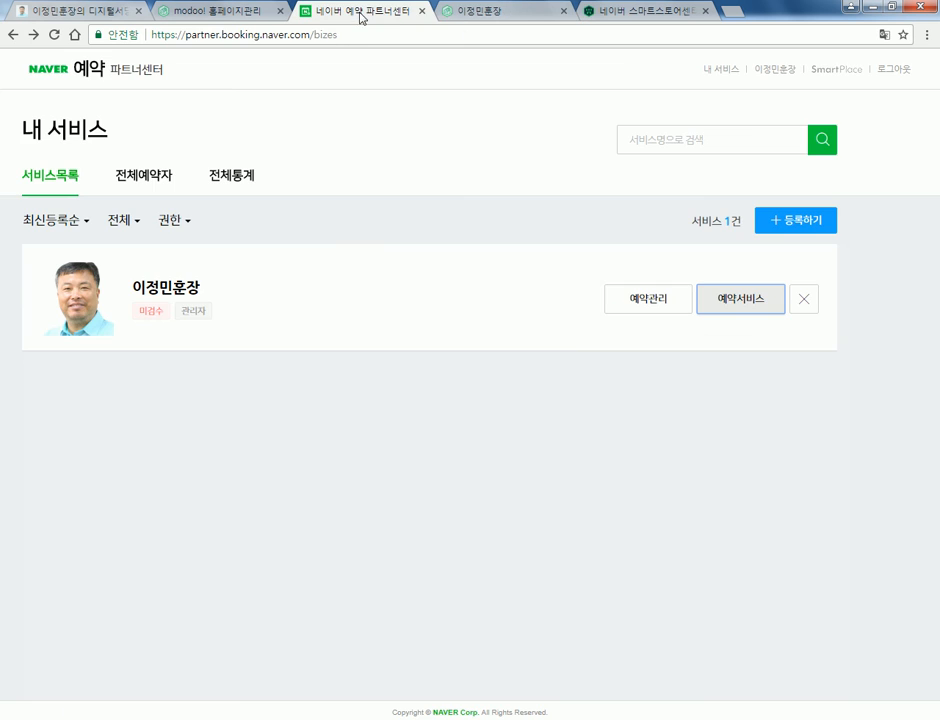
left_click(423, 12)
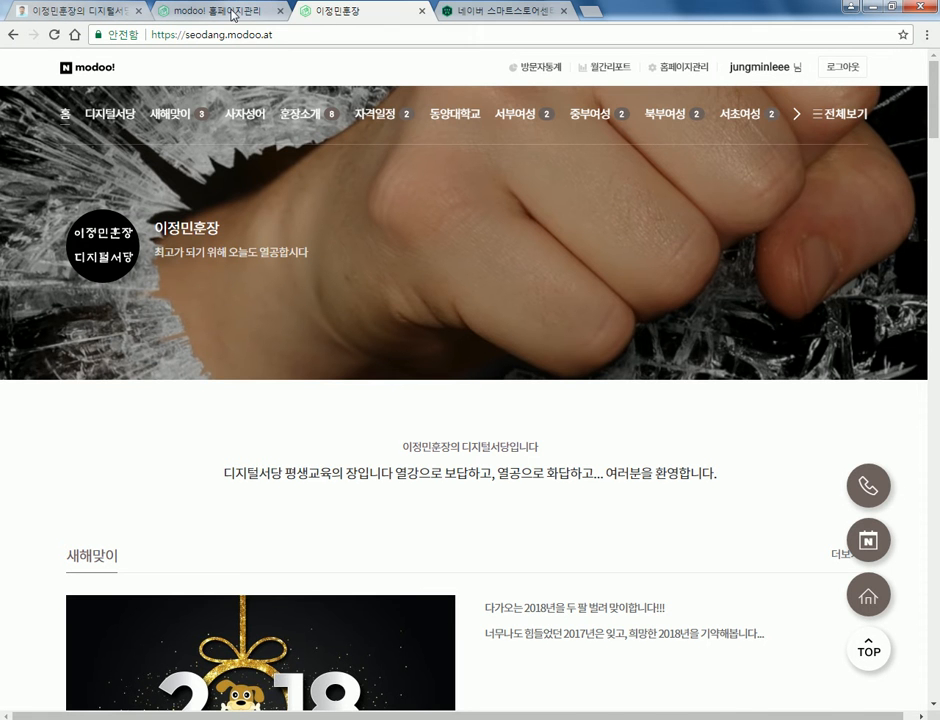
Step: Open the modoo! homepage editor and check the 페이지 추가 choices without adding a page
left_click(487, 14)
left_click(212, 12)
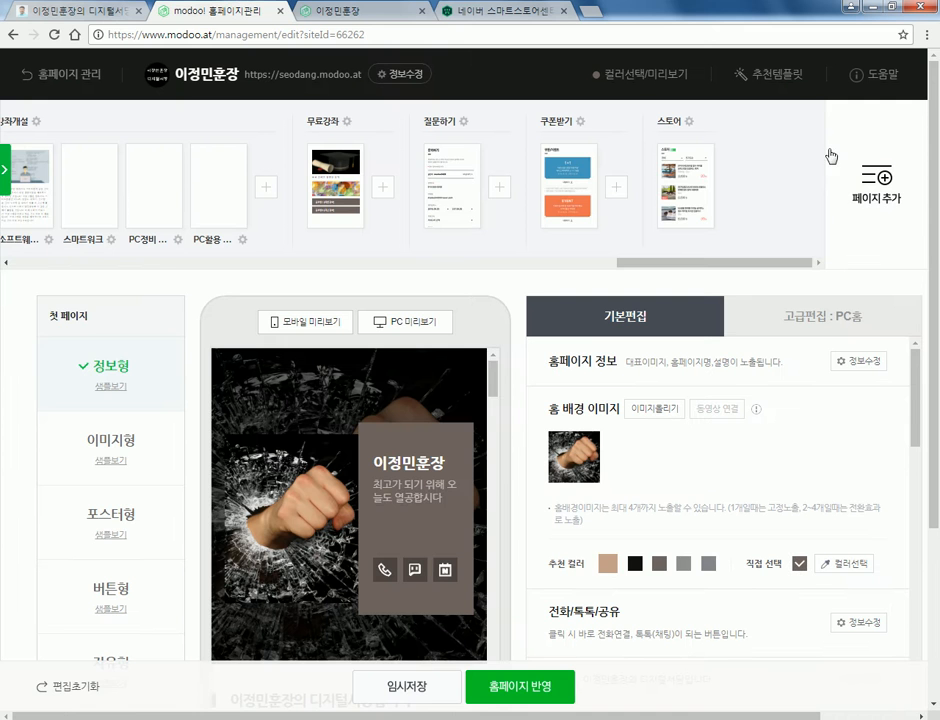
left_click(860, 192)
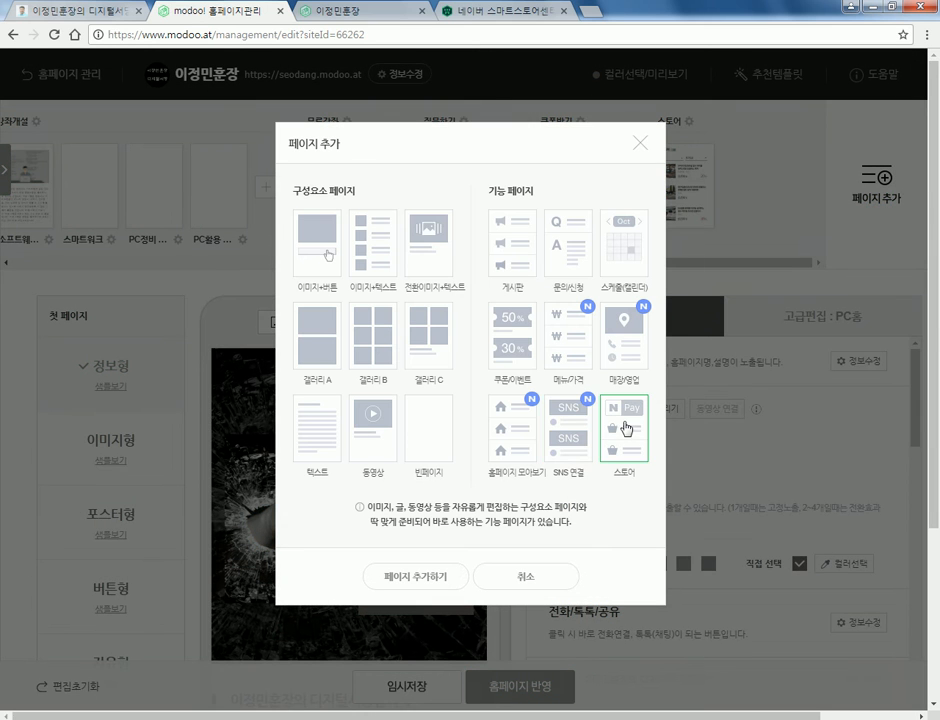
left_click(641, 144)
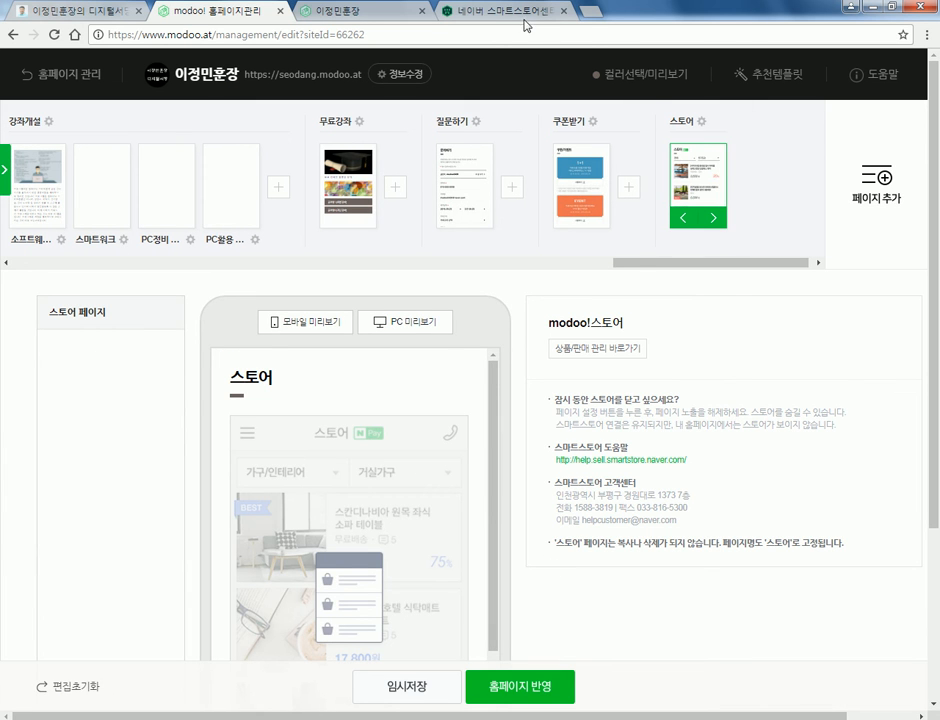
Step: Open the Smart Store Center dashboard from the editor's 스토어 page
left_click(597, 348)
left_click(421, 10)
left_click(545, 15)
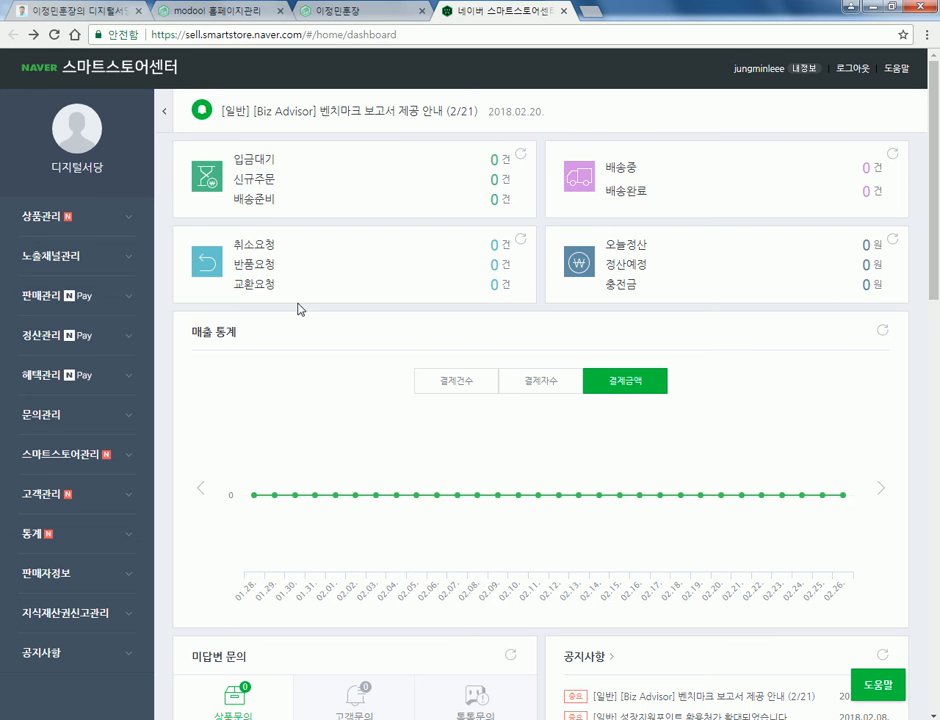
left_click(340, 10)
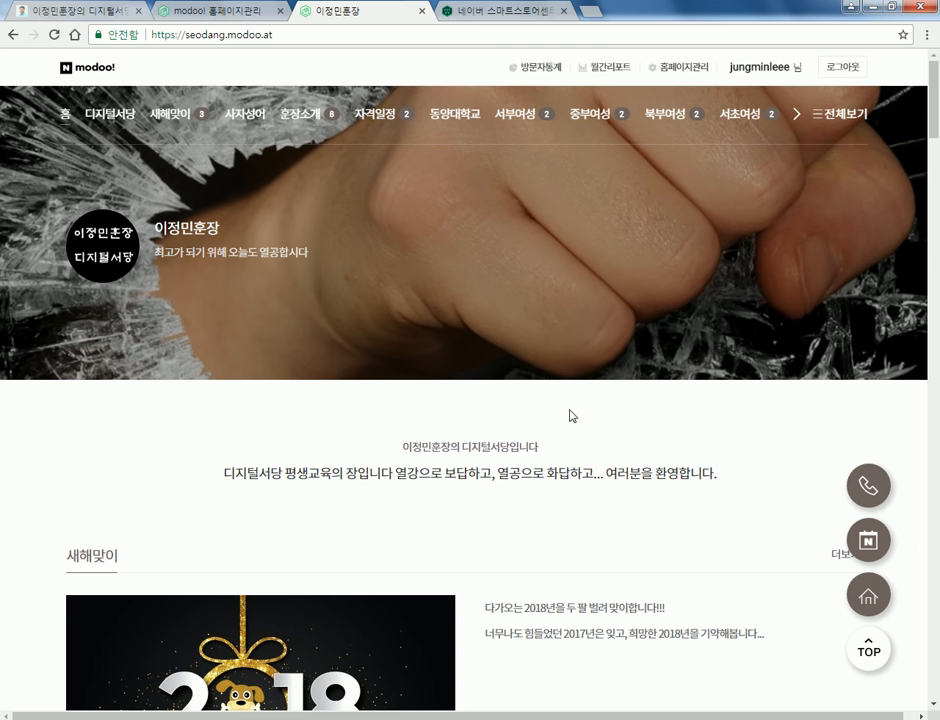
left_click(795, 116)
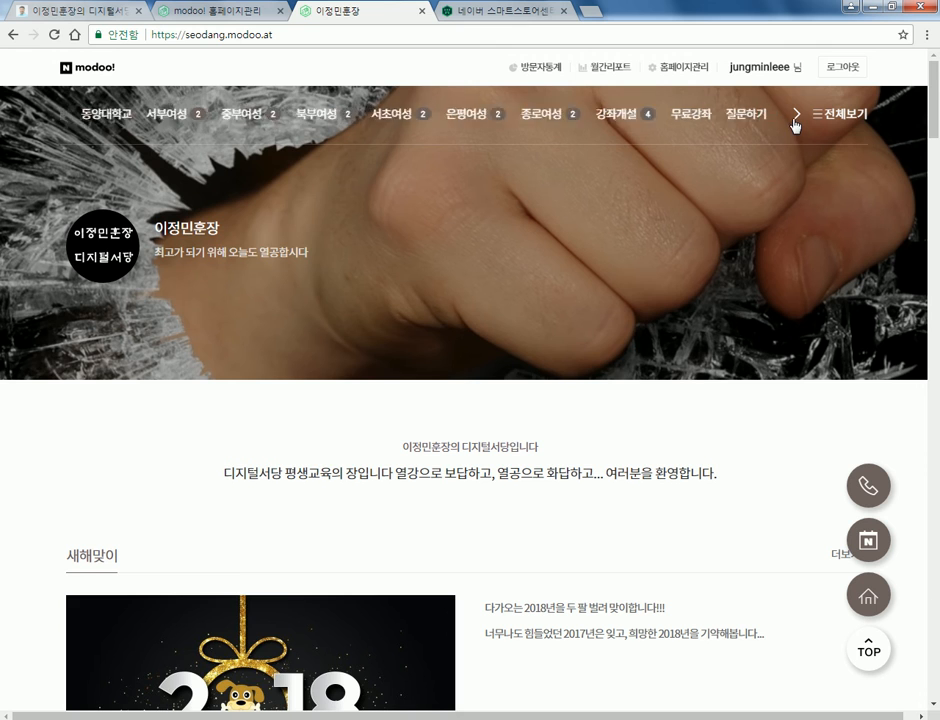
left_click(751, 120)
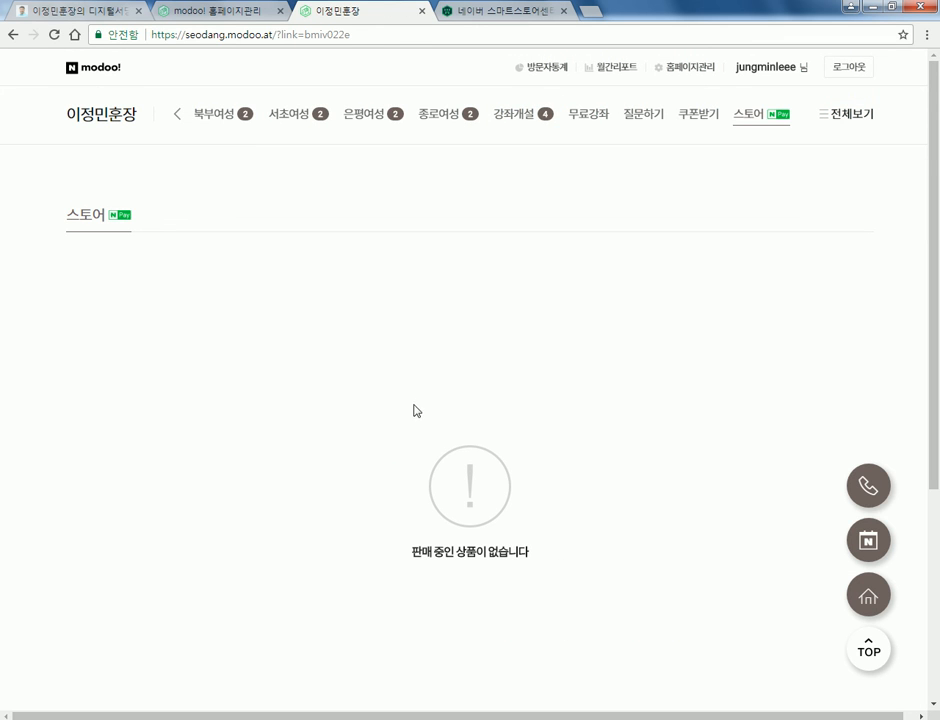
left_click(533, 12)
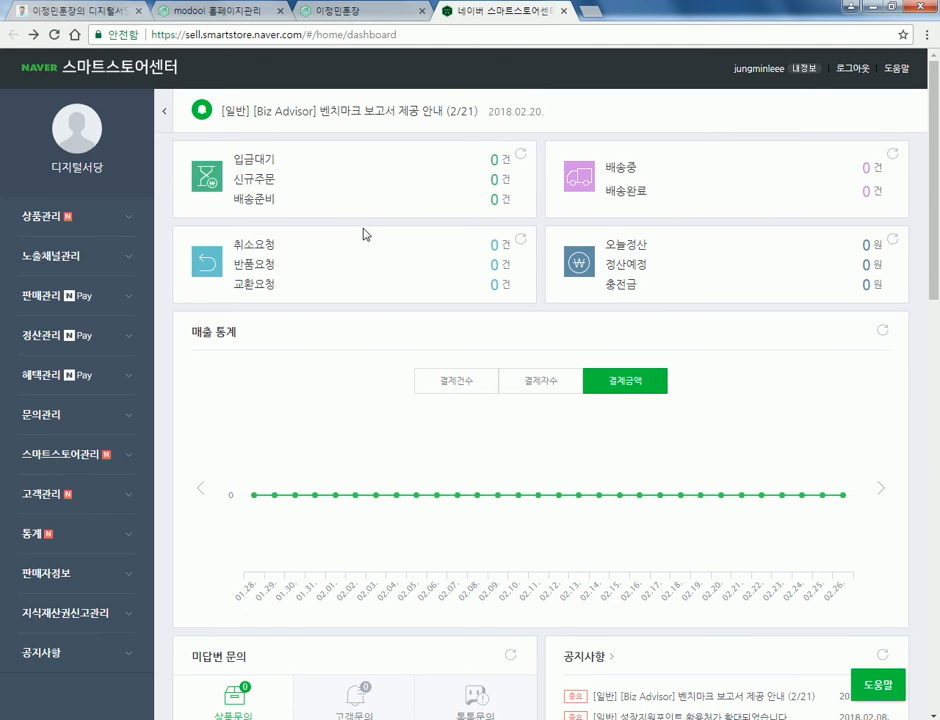
left_click(378, 10)
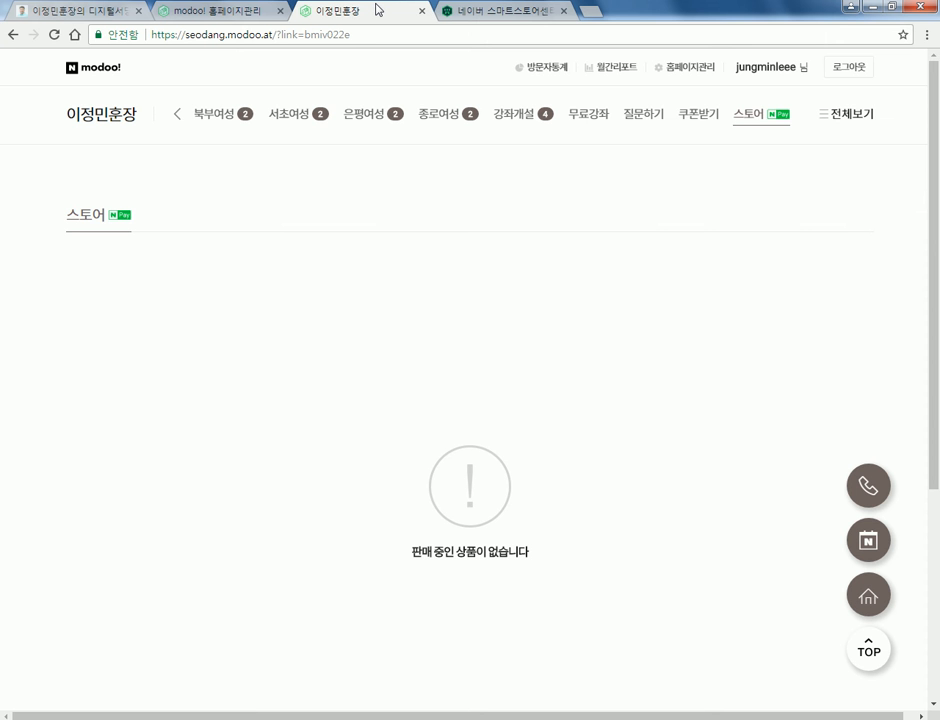
left_click(253, 7)
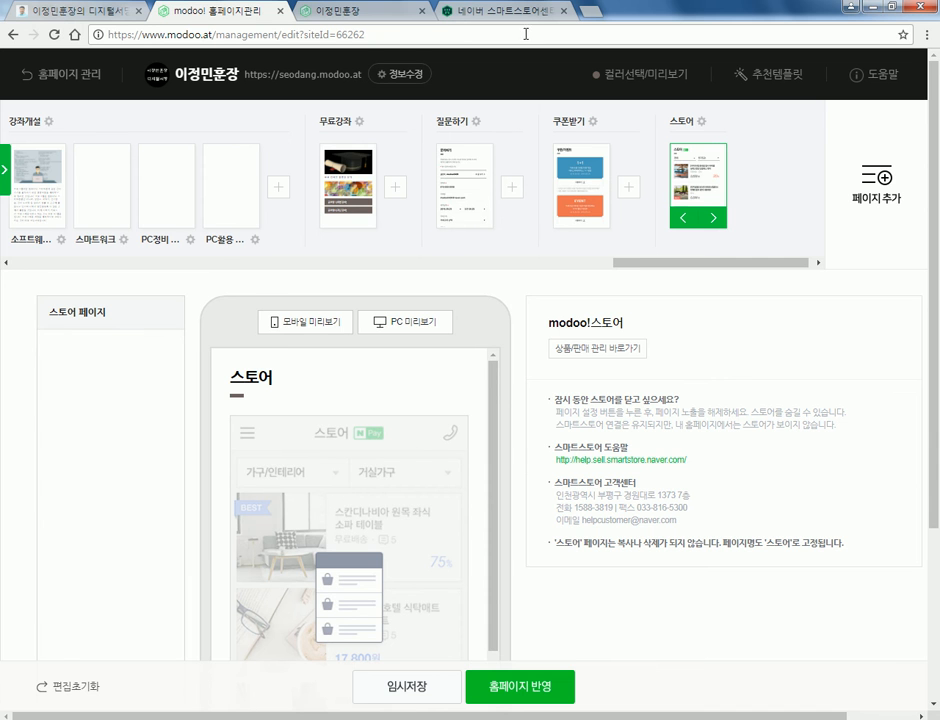
left_click(513, 8)
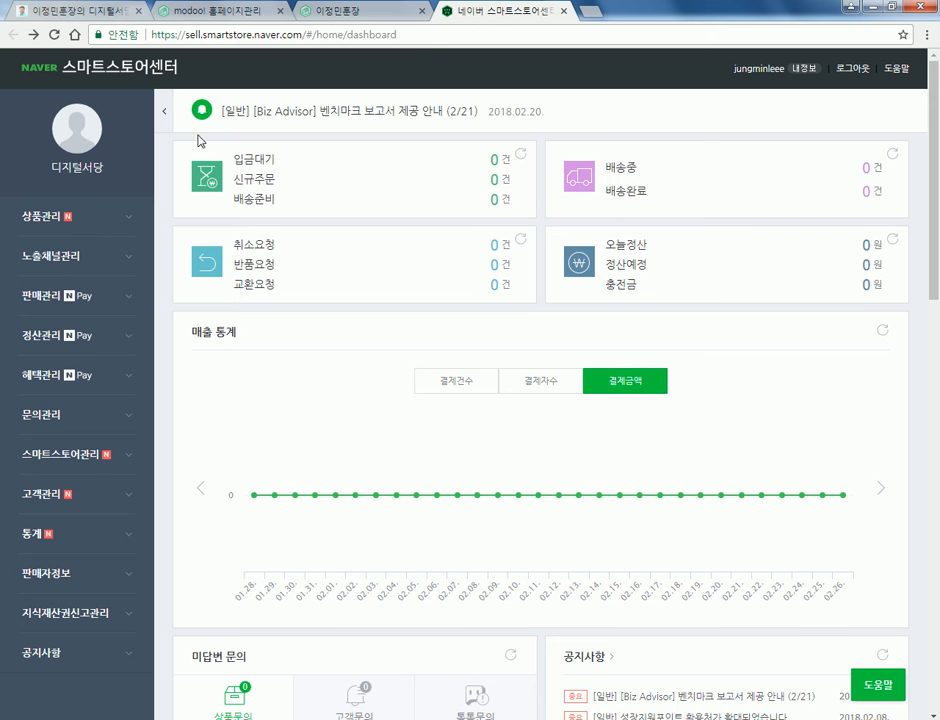
Step: Open the 상품 등록 form under 상품관리 and check 복사등록, which has no recent products
left_click(60, 216)
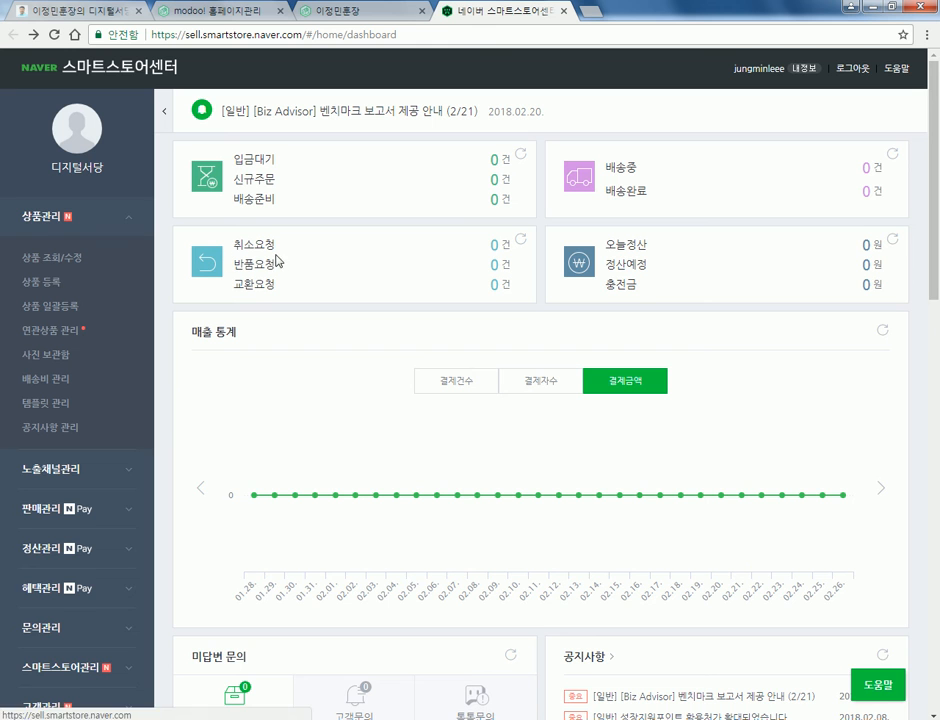
left_click(46, 284)
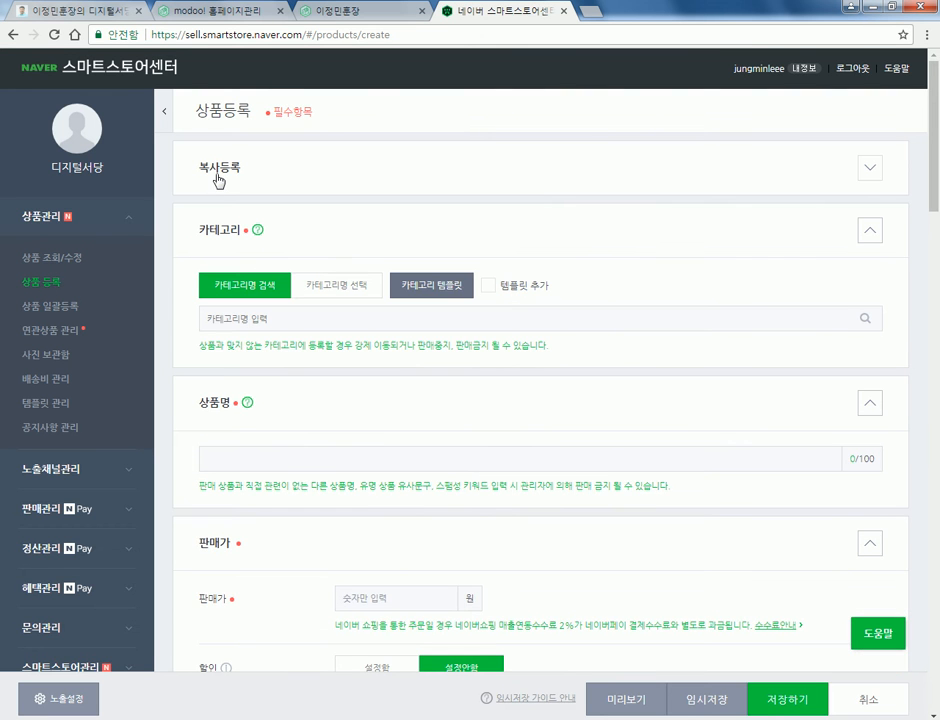
left_click(868, 170)
left_click(258, 231)
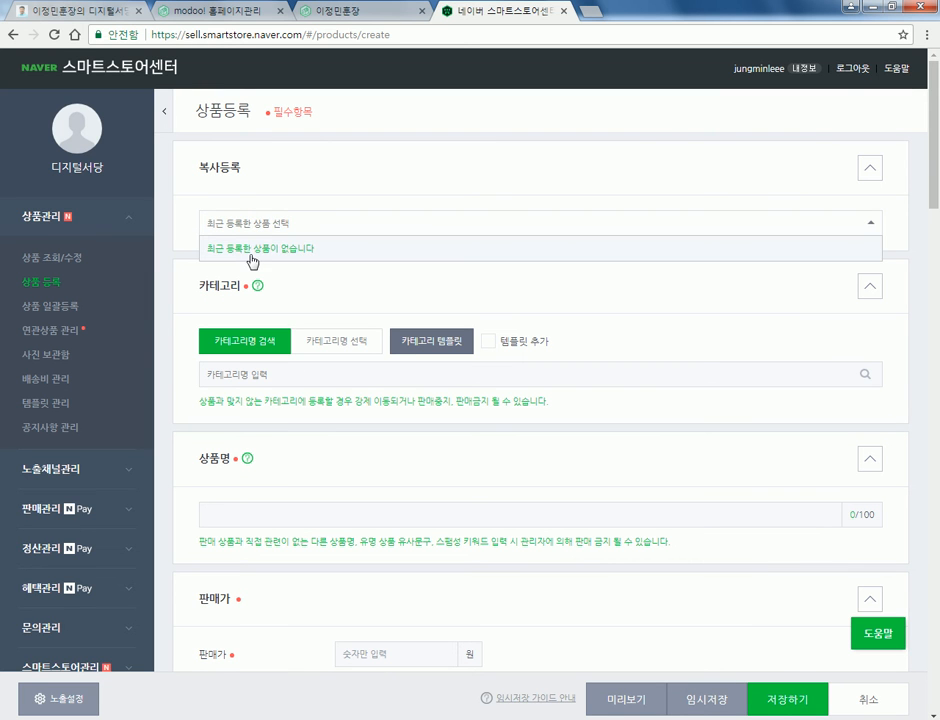
left_click(251, 252)
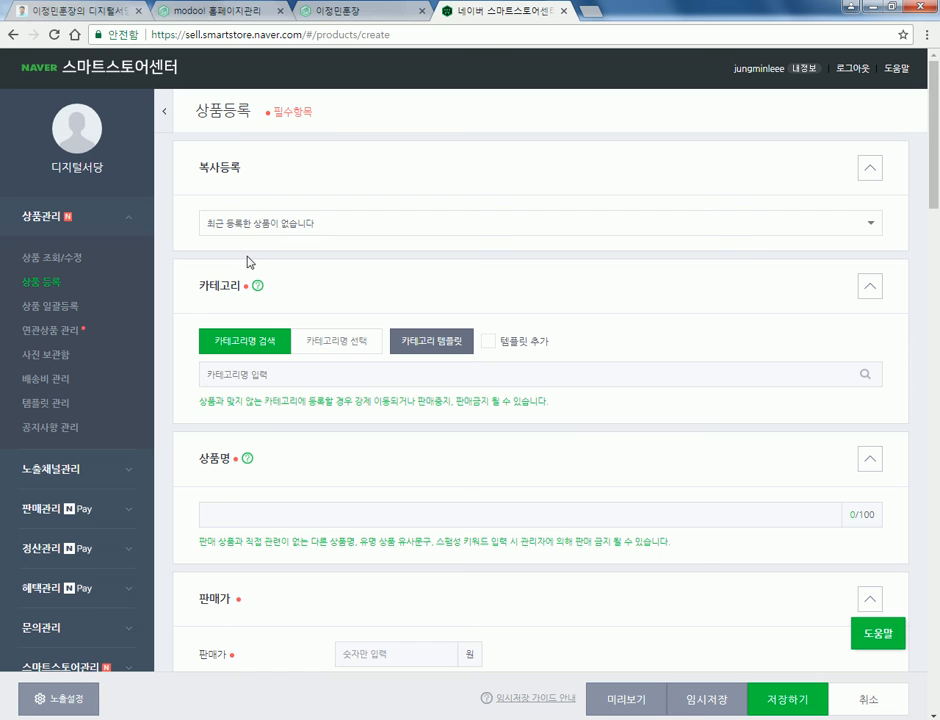
left_click(869, 170)
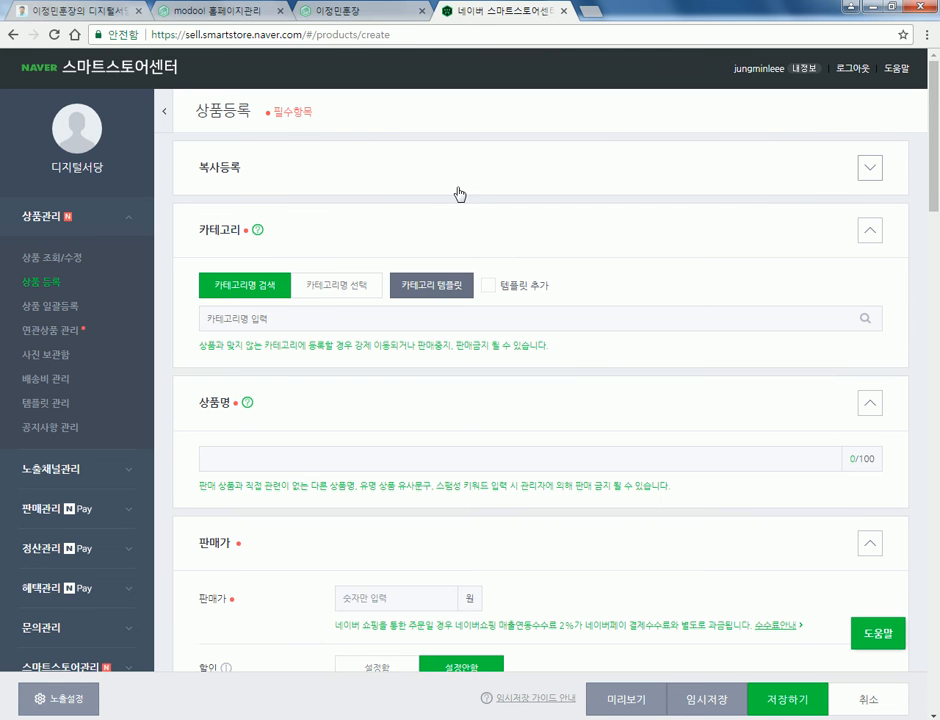
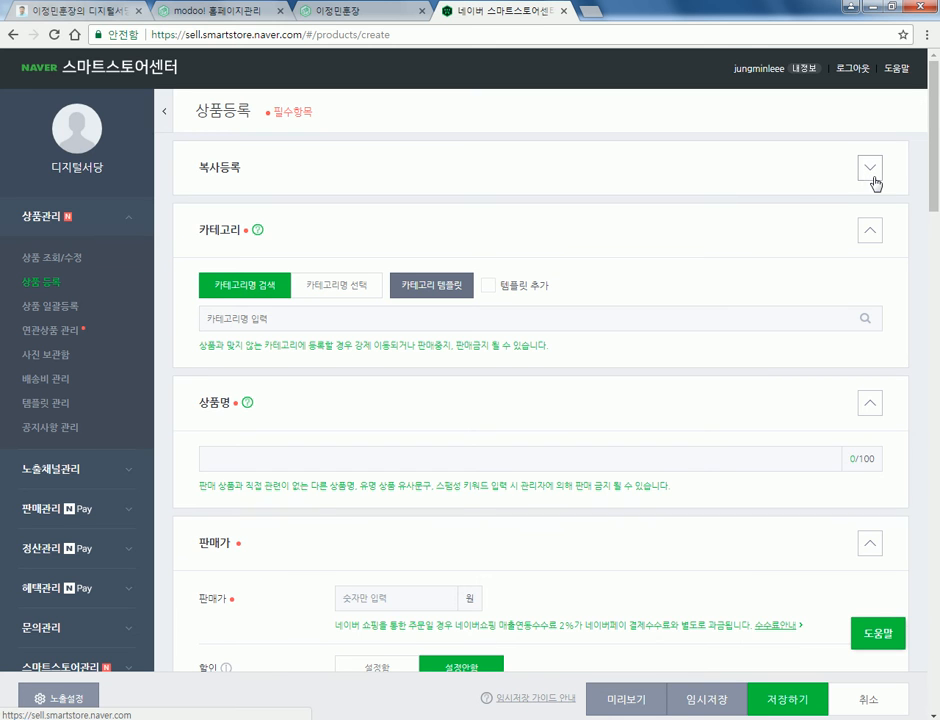
Step: Expand 복사등록 and switch the category lookup to the 카테고리명 선택 tab
left_click(869, 172)
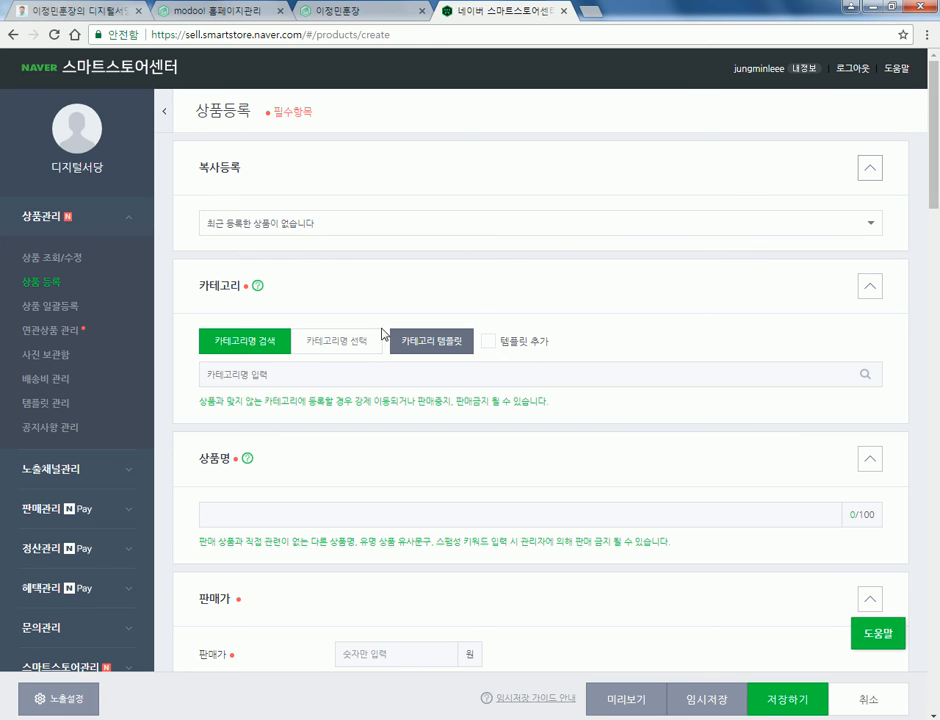
left_click(238, 381)
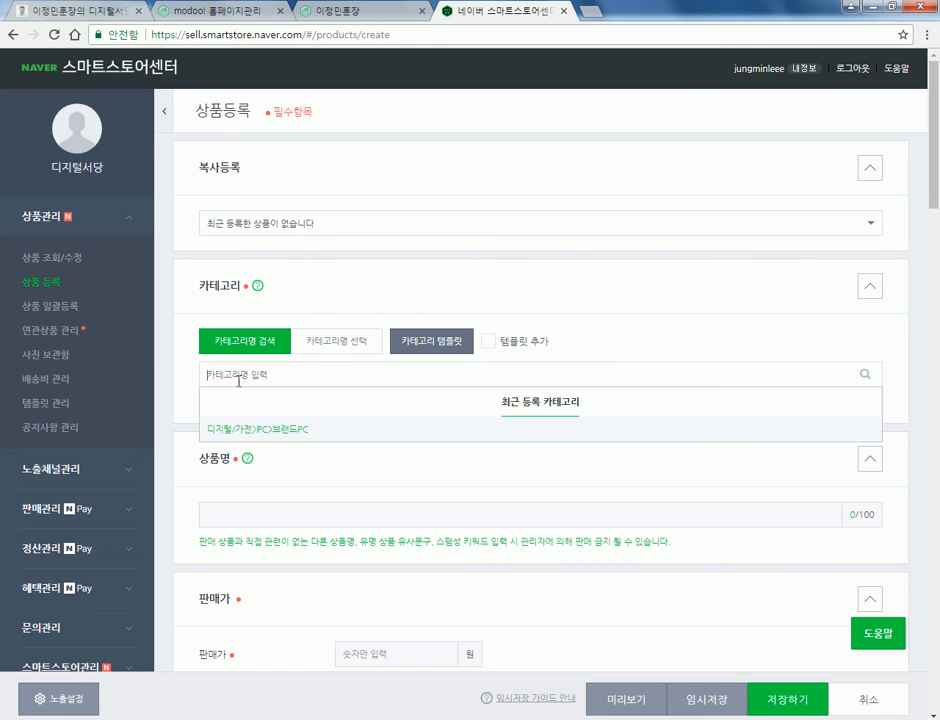
left_click(318, 342)
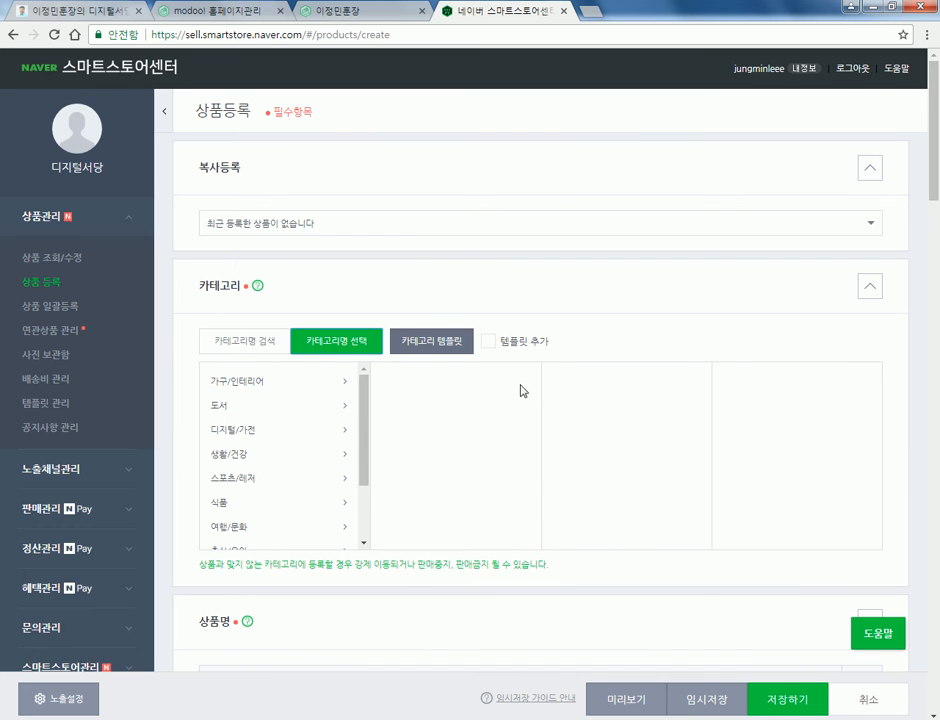
scroll(618, 410, "down", 1)
scroll(618, 410, "down", 1)
mouse_move(361, 306)
left_mouse_down()
mouse_move(362, 370)
mouse_move(369, 304)
left_mouse_up()
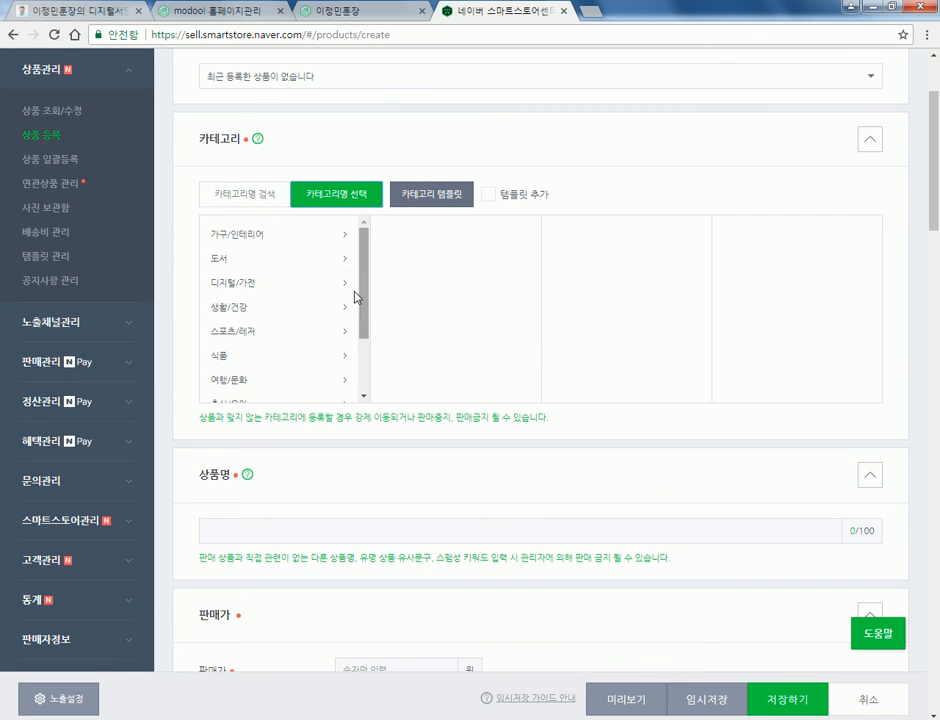
Step: After browsing the PC subcategories, choose 디지털/가전 > 저장장치 > USB메모리 as the category
left_click(222, 287)
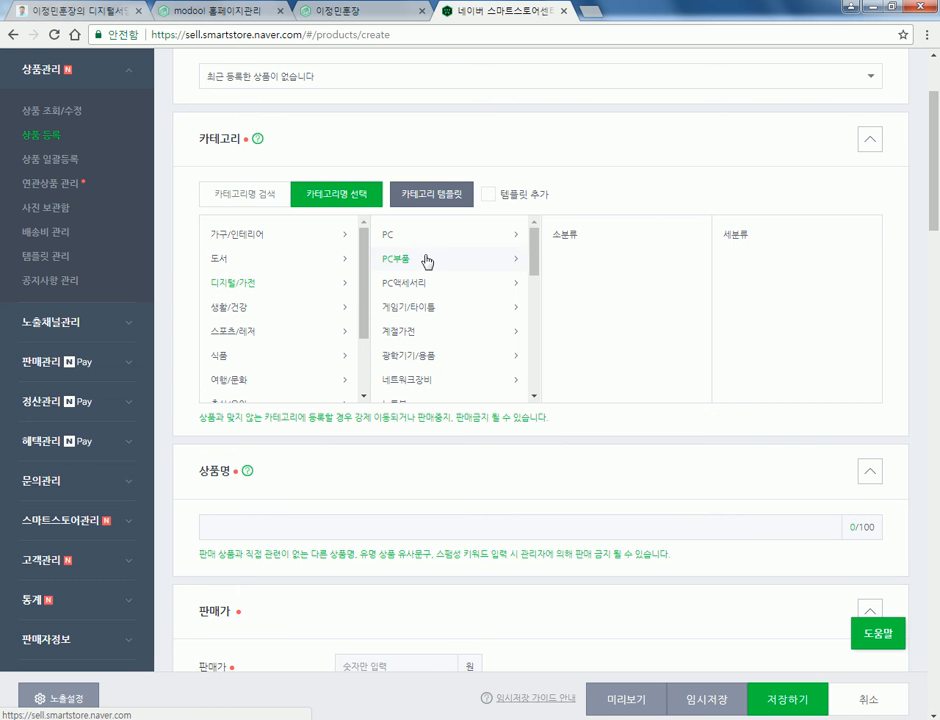
left_click(396, 238)
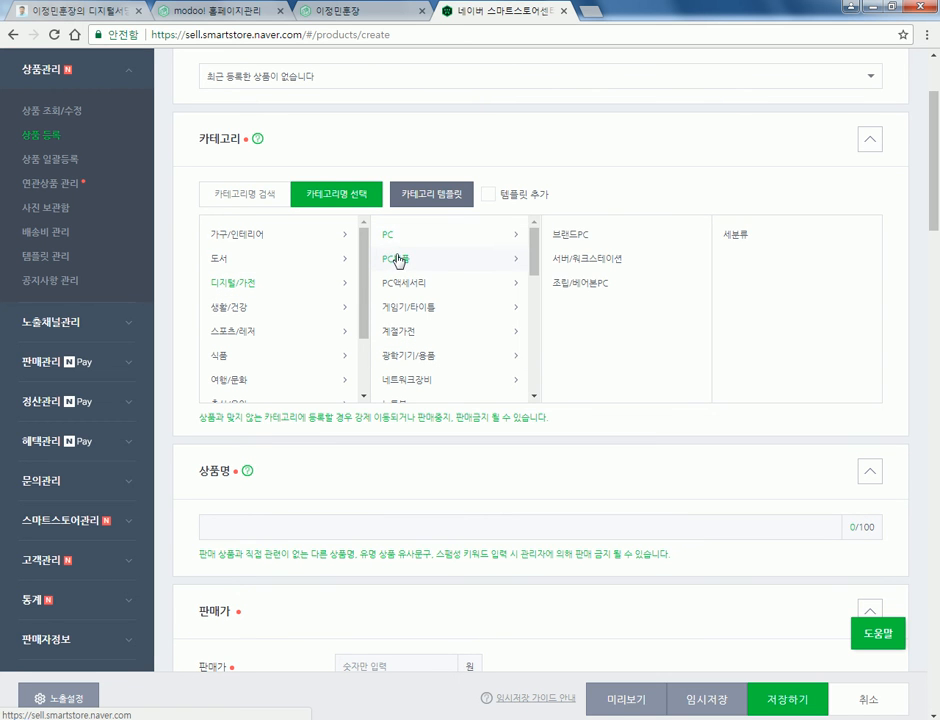
left_click(401, 259)
left_click_drag(703, 298, 707, 327)
left_click(400, 283)
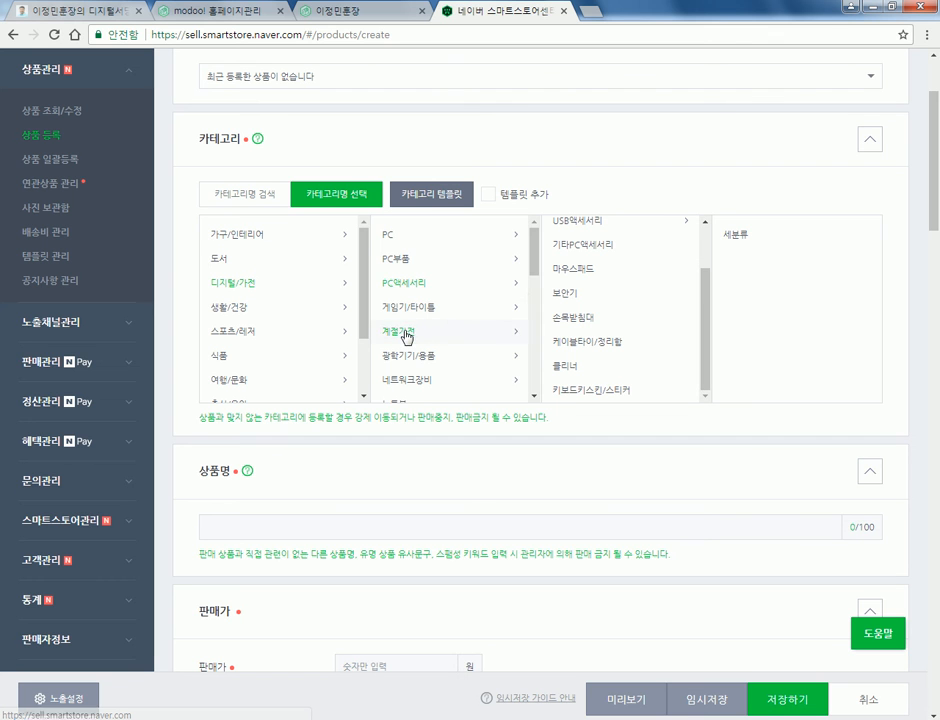
scroll(406, 338, "down", 2)
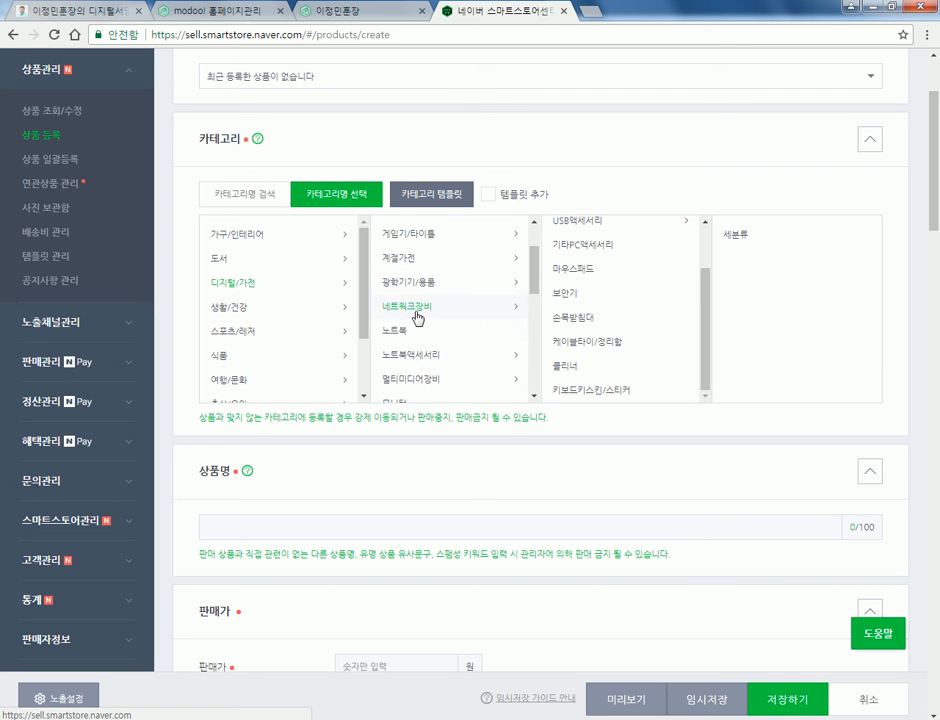
scroll(418, 319, "down", 1)
scroll(445, 318, "down", 2)
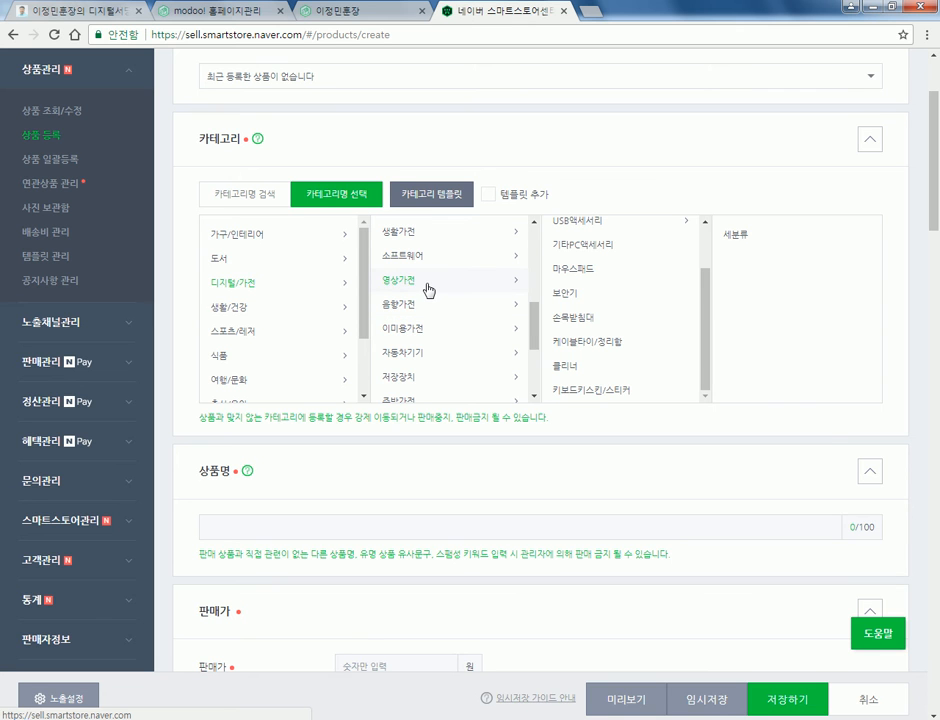
scroll(433, 289, "down", 1)
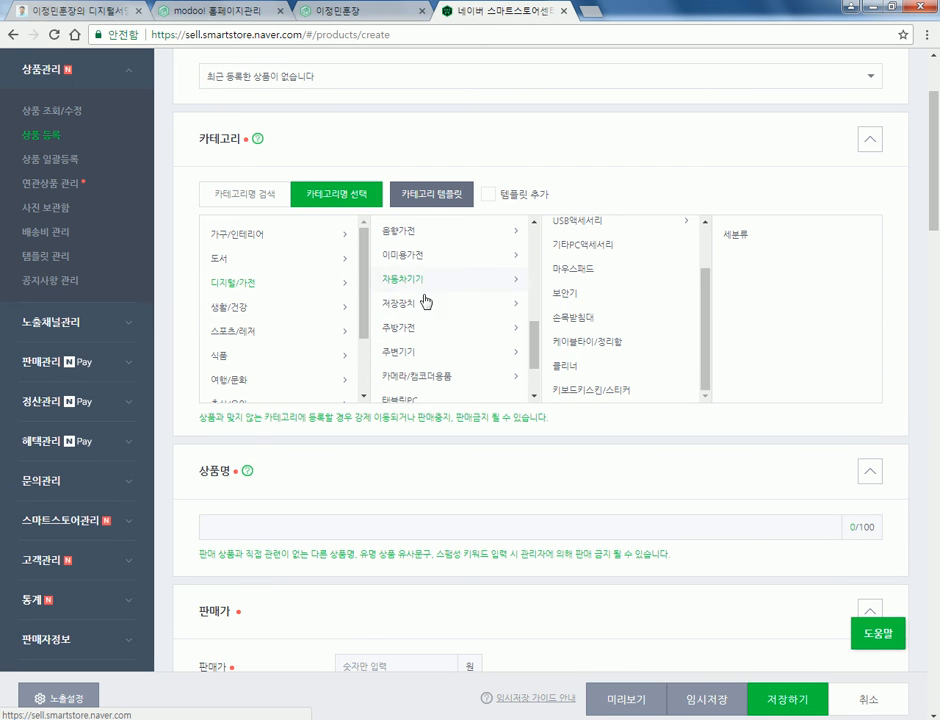
left_click(414, 304)
left_click(575, 268)
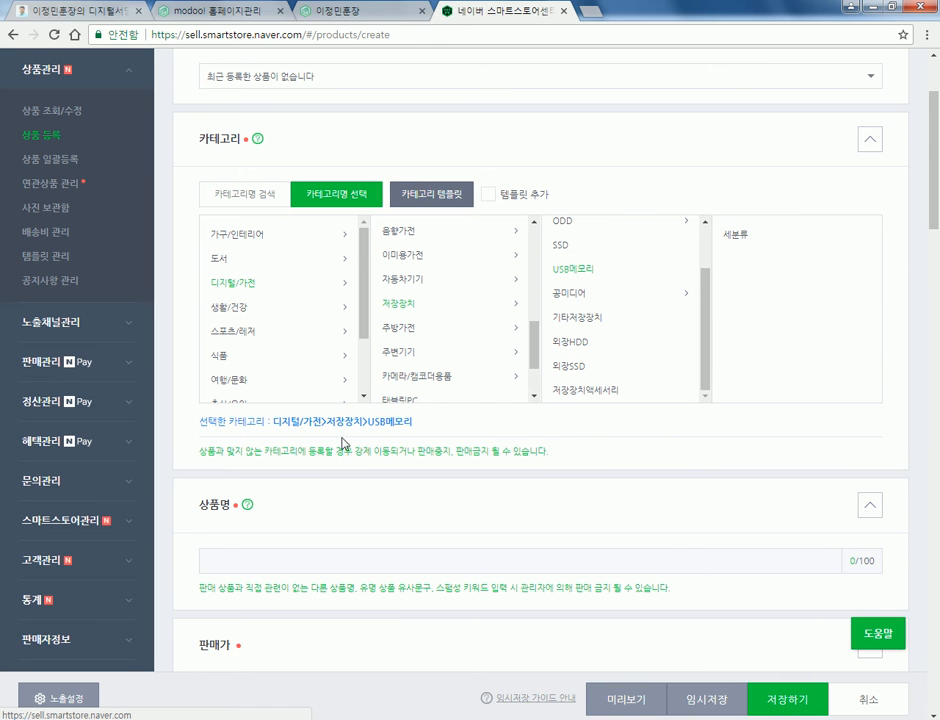
Step: Copy the SanDisk line from the modoo coupon page into 상품명 as 'SanDisk, 32GB, Dual OTG기능'
left_click(250, 563)
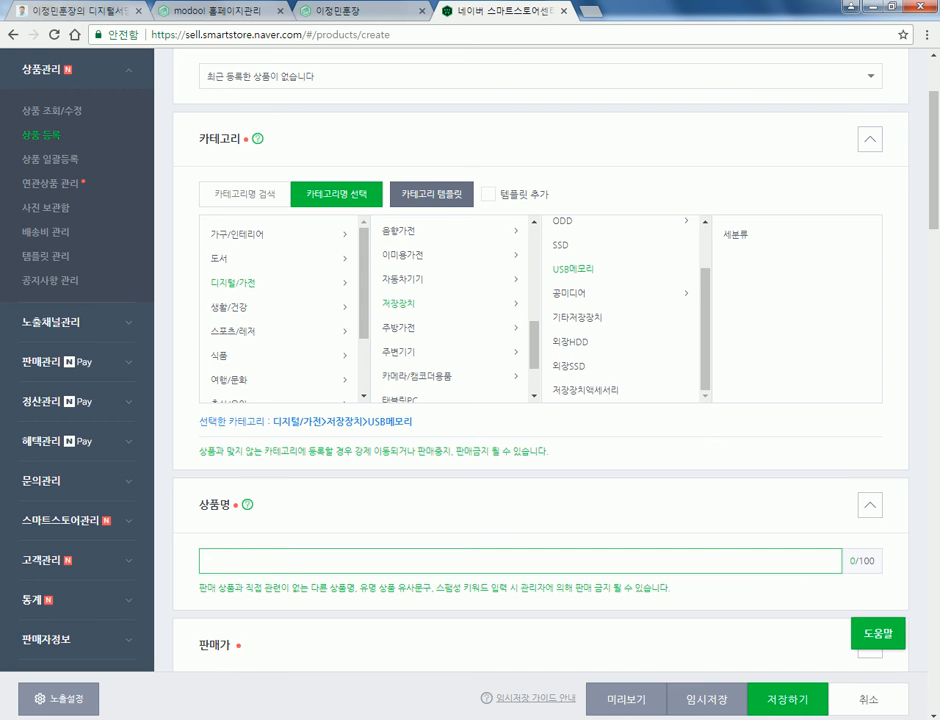
mouse_move(203, 719)
left_click(365, 18)
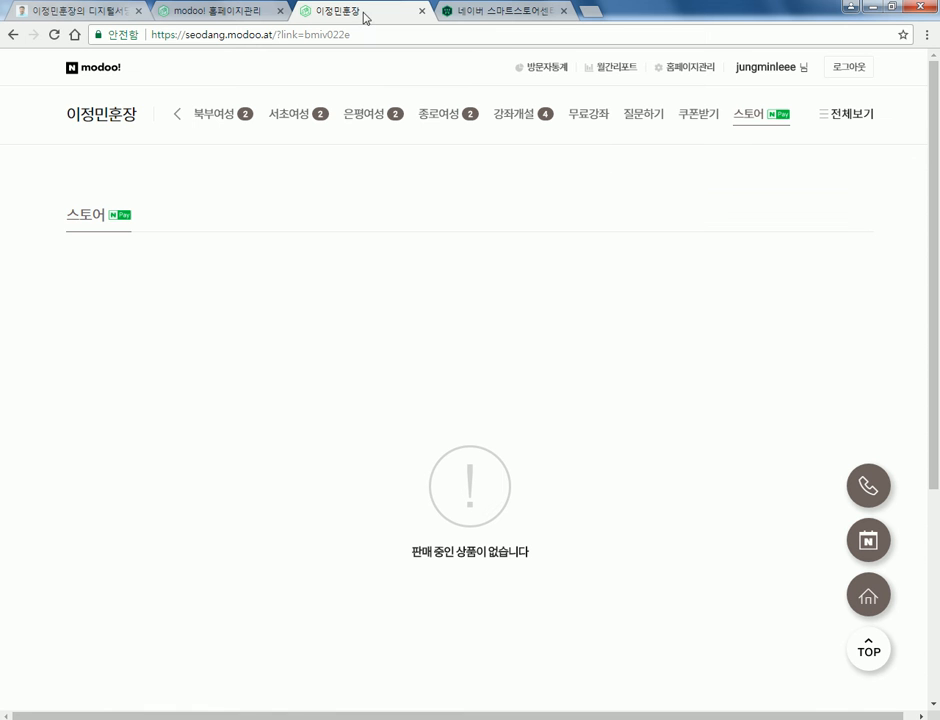
left_click(700, 116)
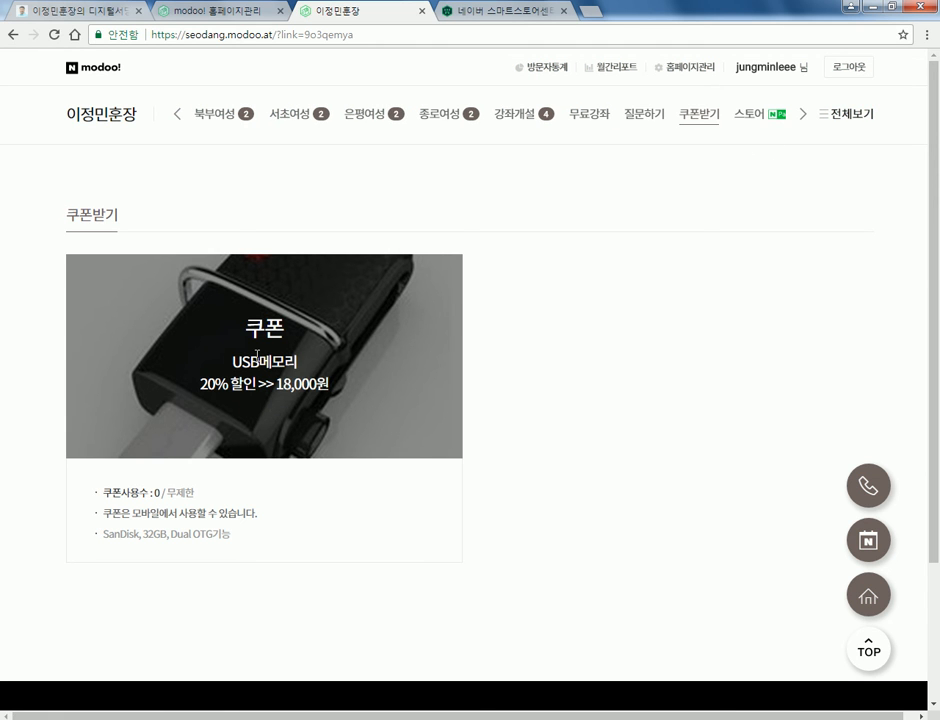
left_click(478, 12)
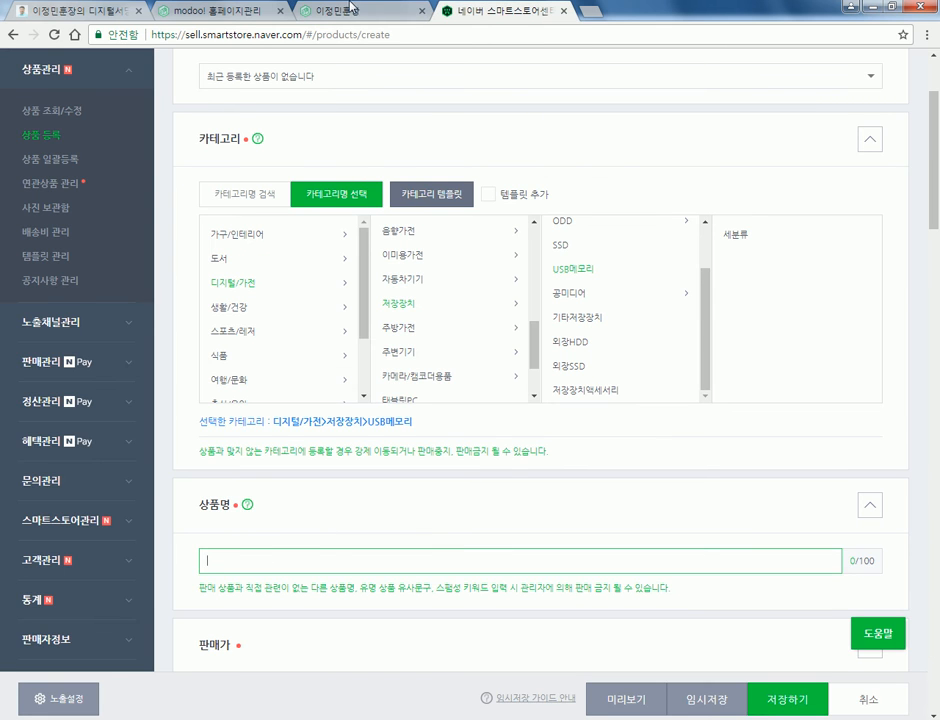
left_click(352, 12)
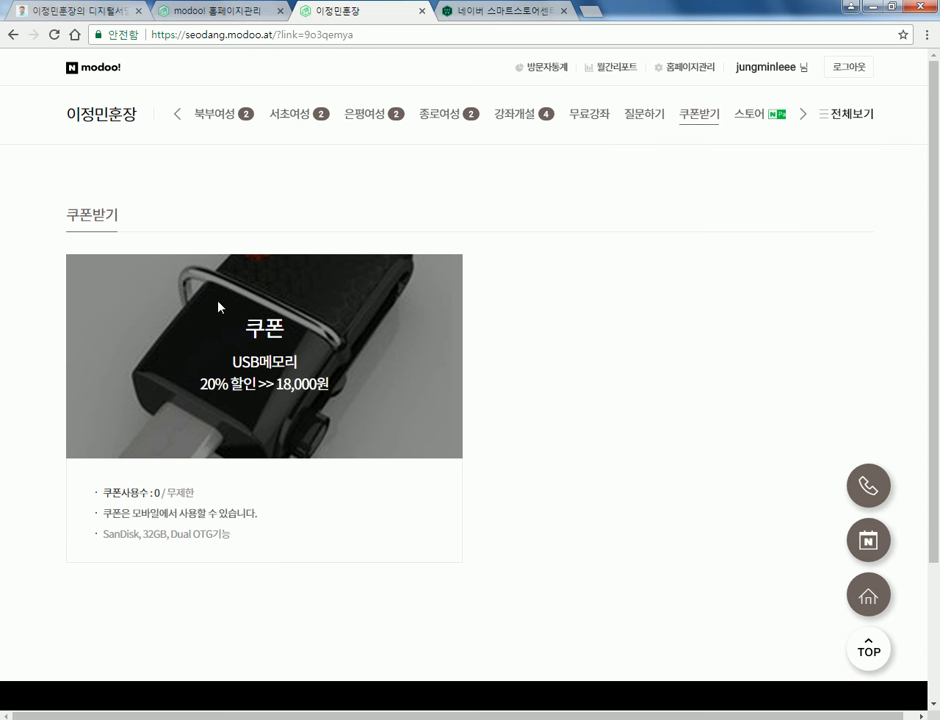
left_click_drag(104, 535, 232, 534)
key("ctrl+c")
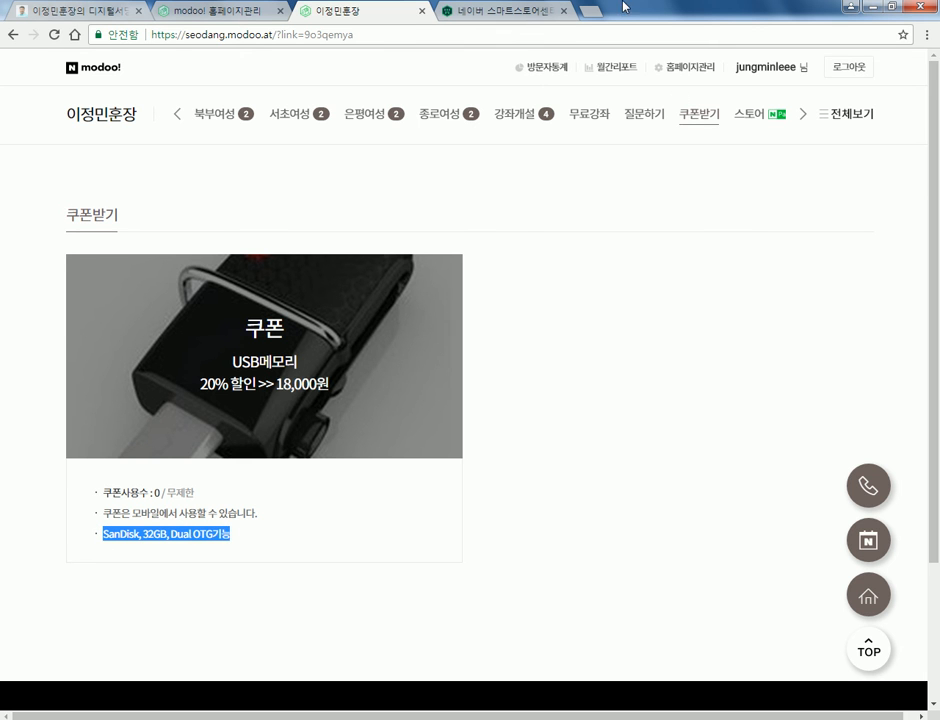
left_click(505, 12)
key("ctrl+v")
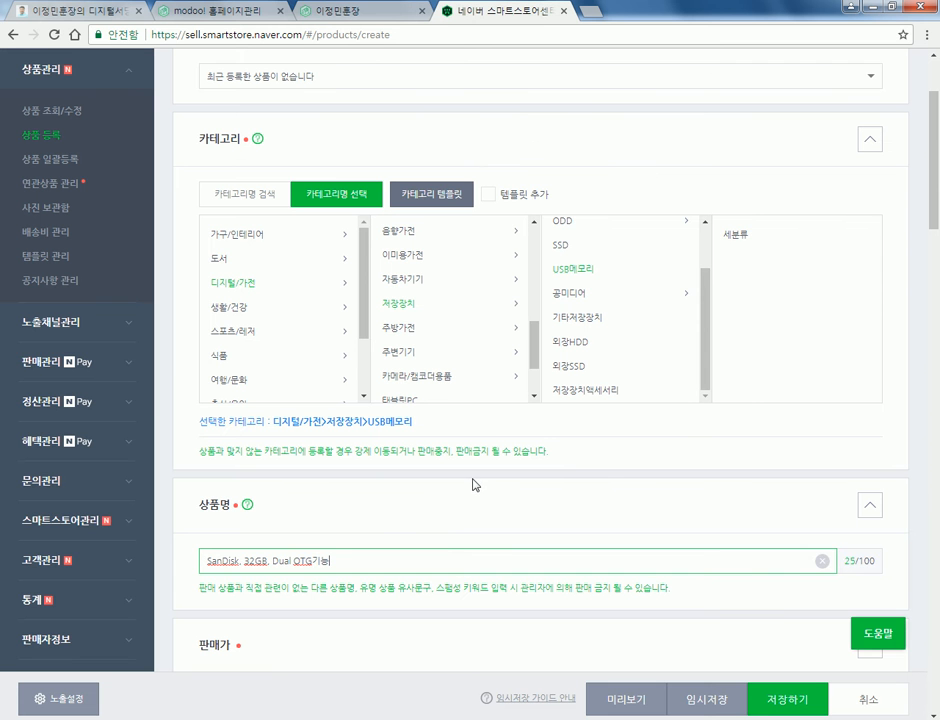
scroll(474, 541, "down", 2)
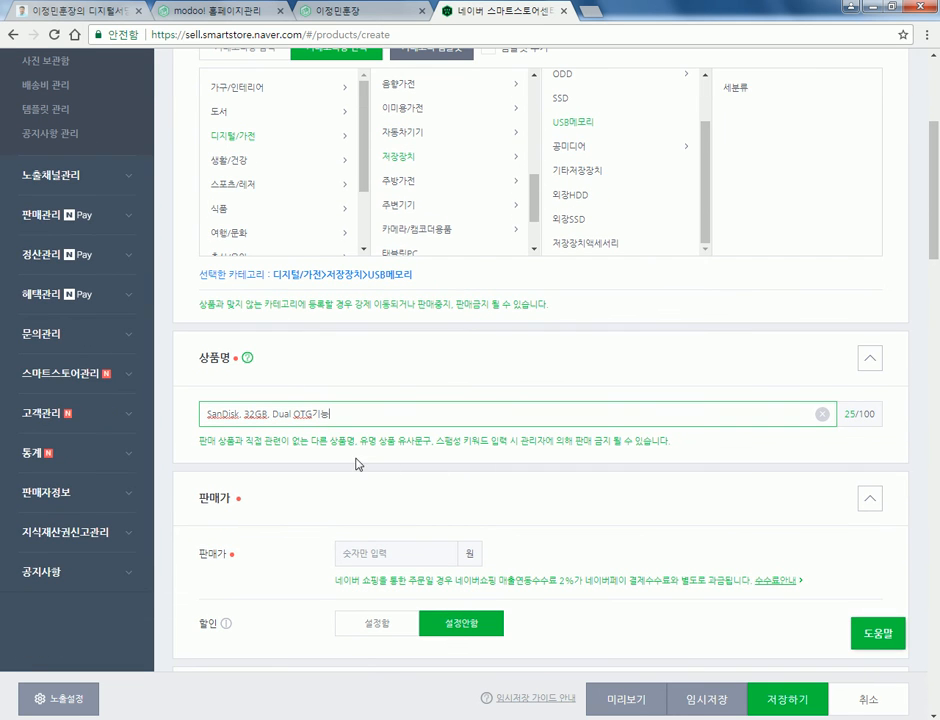
Step: Enter an 18,000 sale price and turn on a 20% overall discount
left_click(369, 551)
left_click(723, 560)
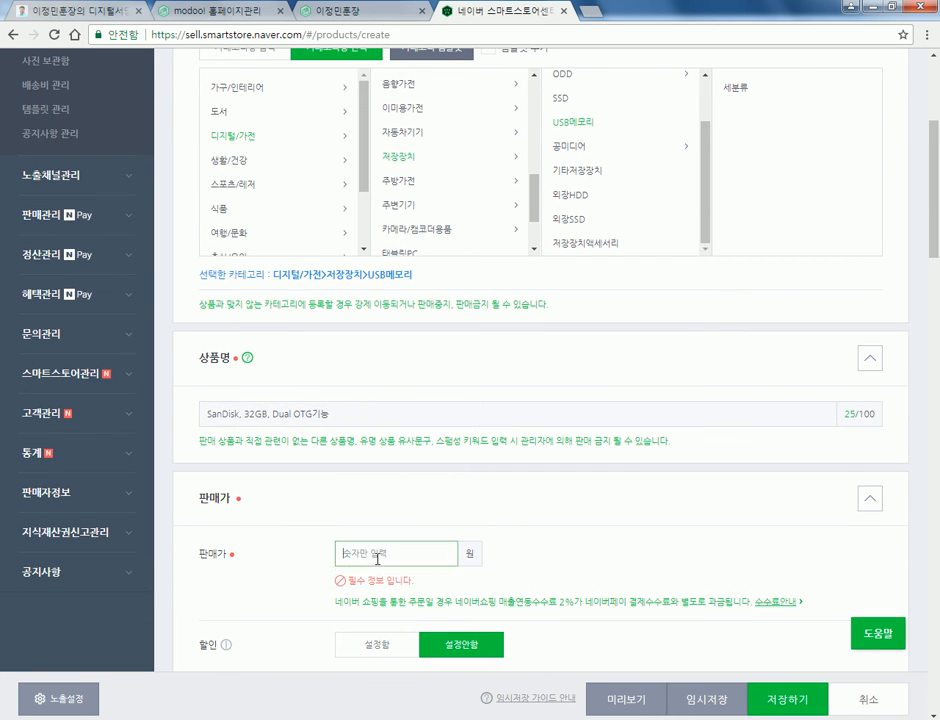
type("18000")
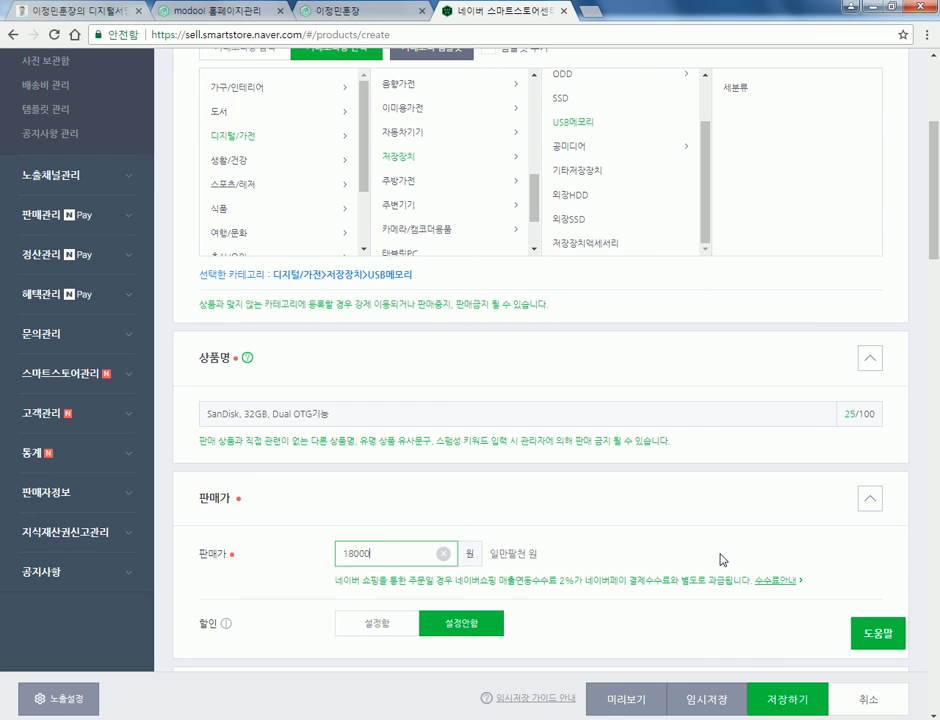
scroll(406, 519, "down", 2)
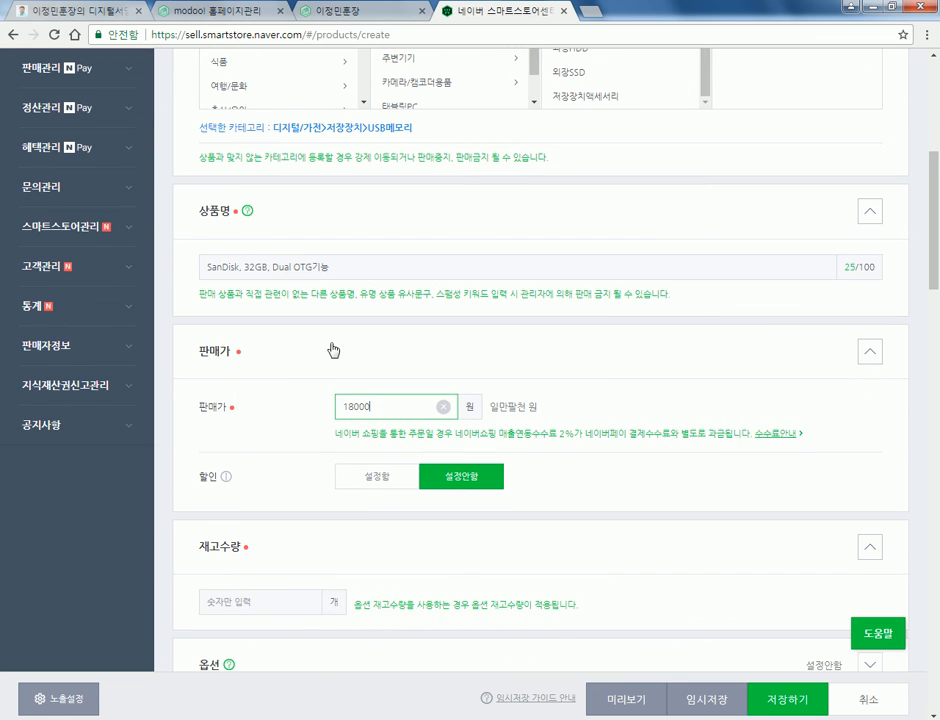
left_click(379, 477)
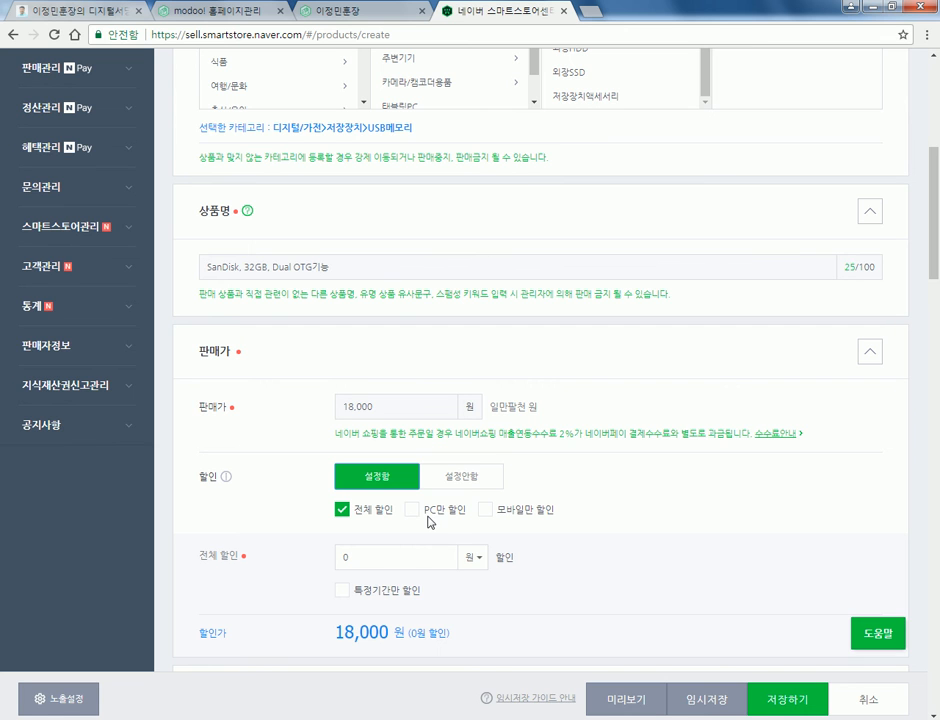
left_click(416, 557)
type("ㅇ")
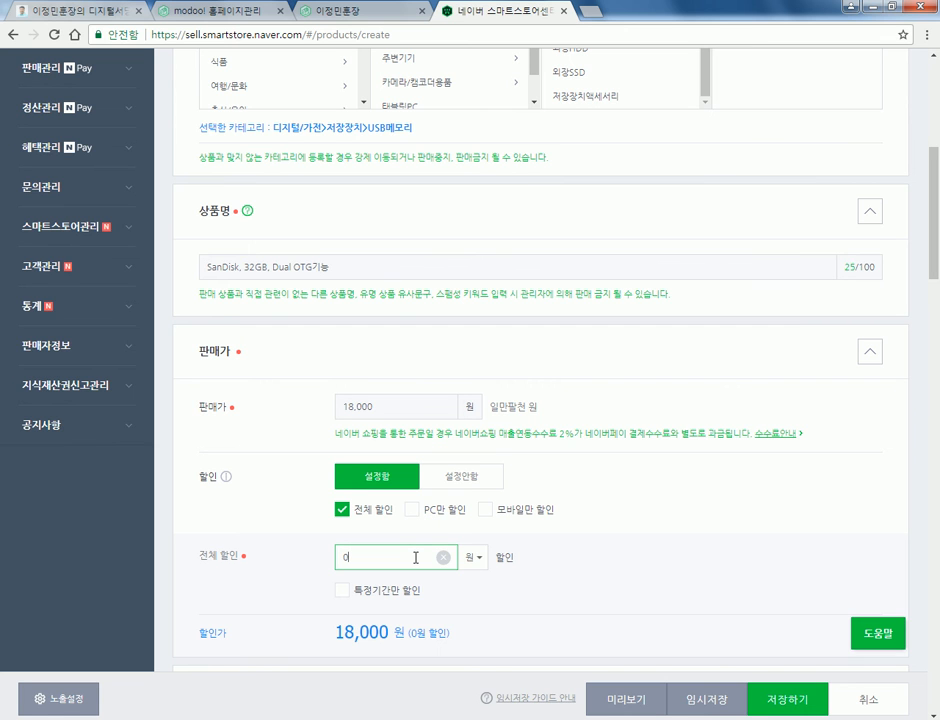
left_click(473, 557)
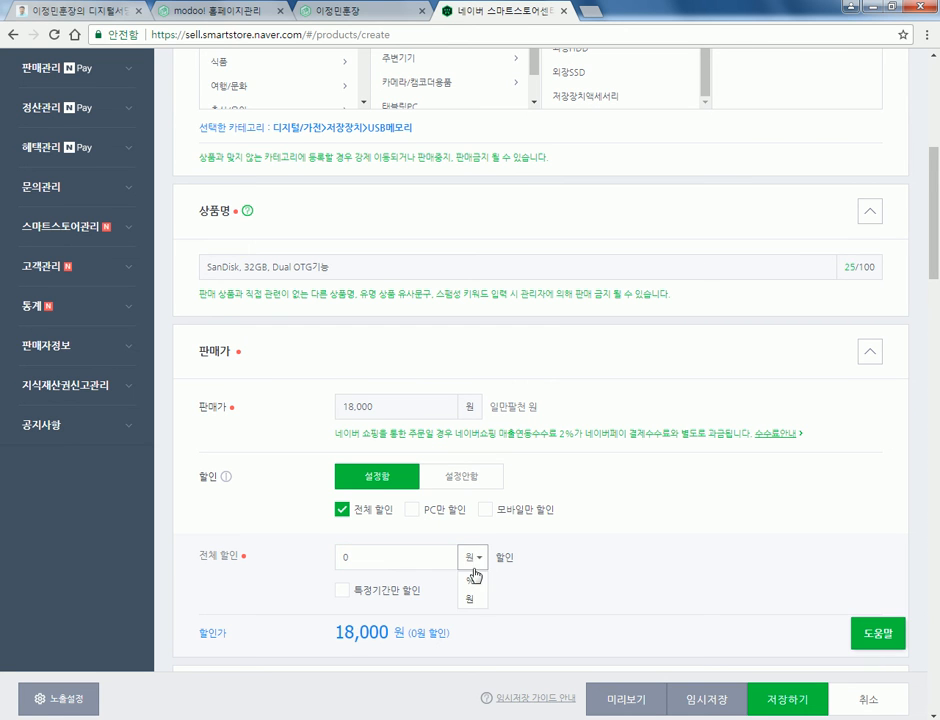
left_click(471, 584)
left_click(420, 556)
left_click_drag(420, 556, 336, 558)
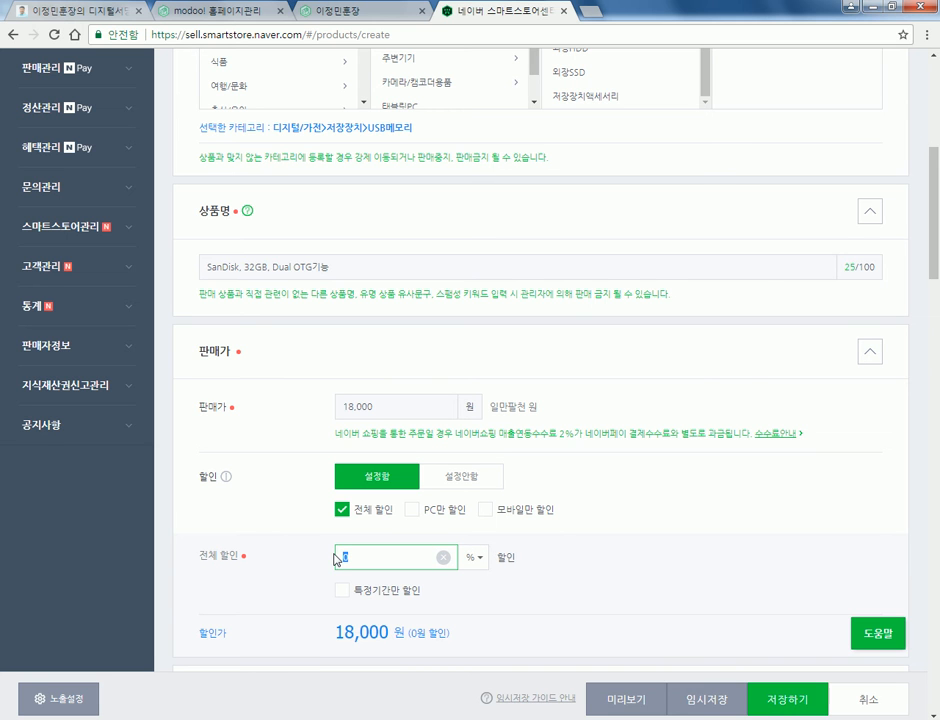
type("20")
scroll(493, 582, "down", 2)
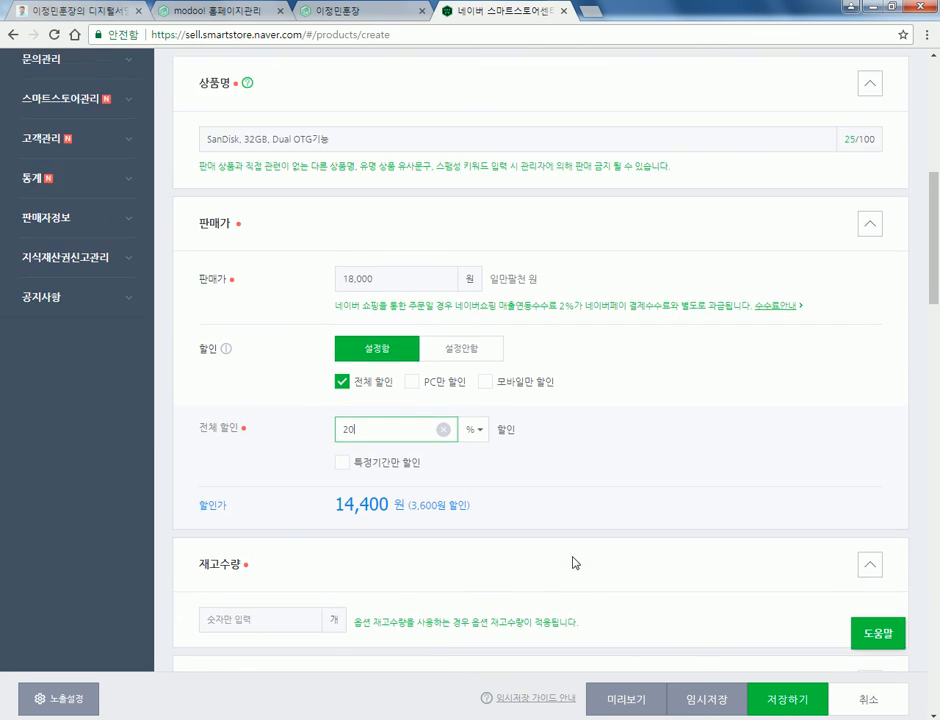
Step: After checking the coupon, revise the price to 20,000 won and the discount to 10%
key("ctrl+Page_Up")
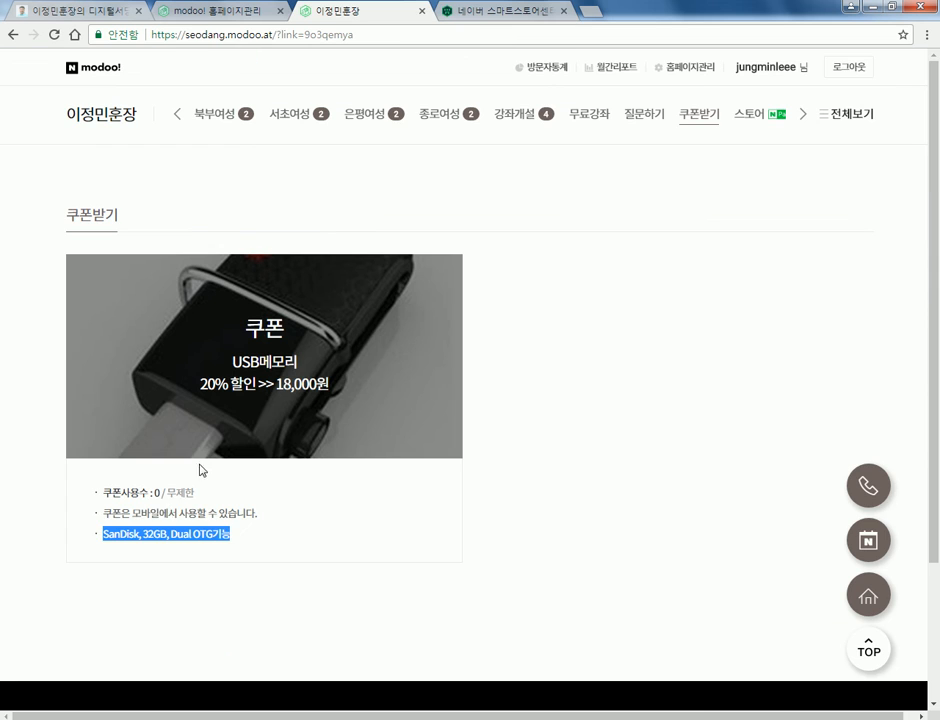
left_click(155, 514)
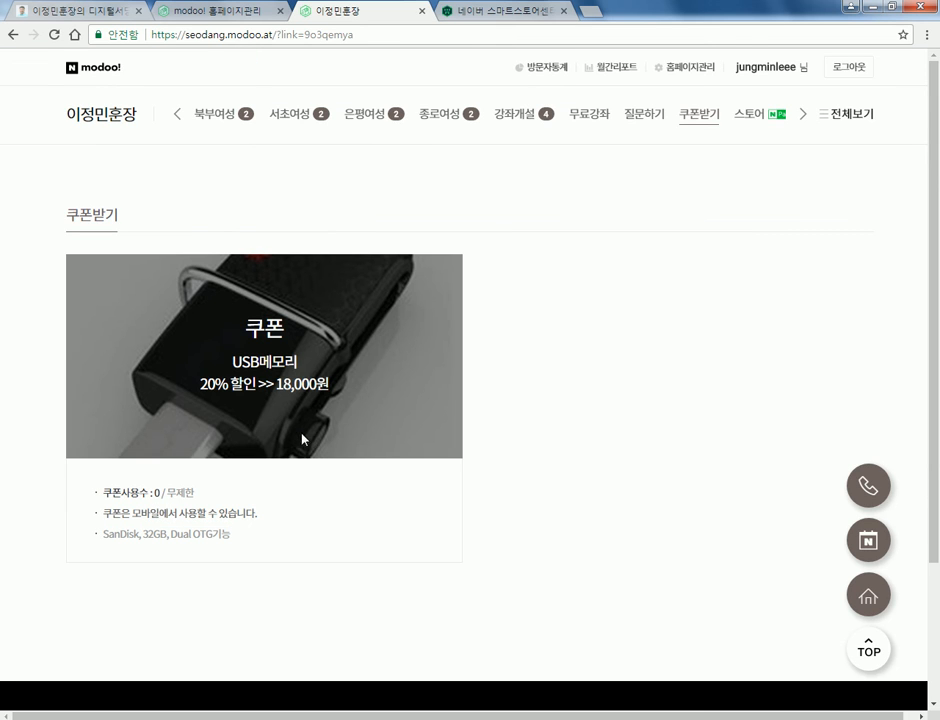
left_click(485, 18)
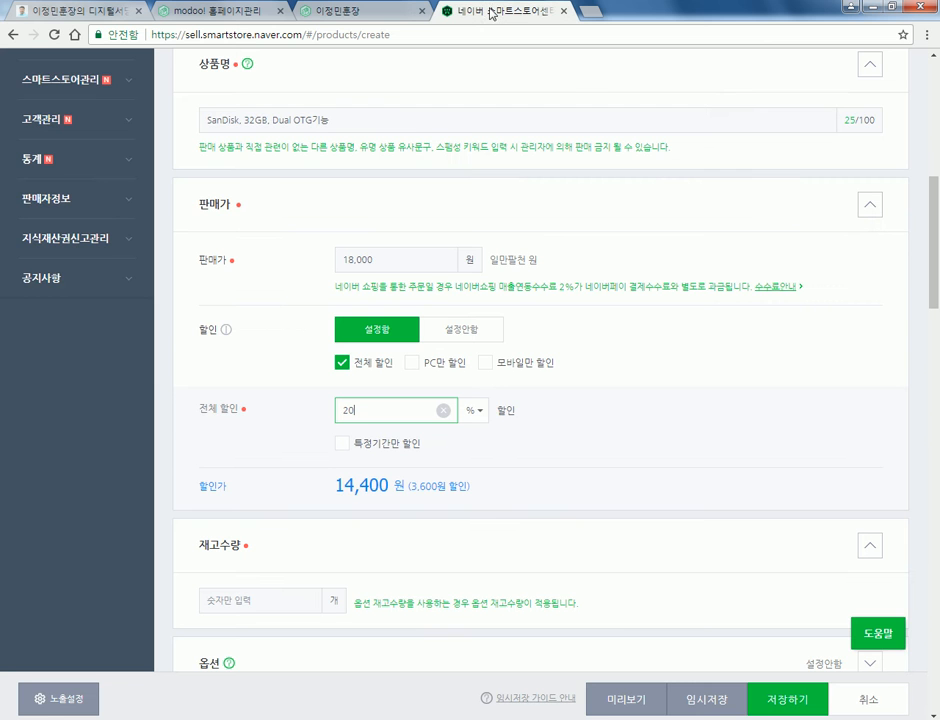
left_click_drag(398, 262, 275, 245)
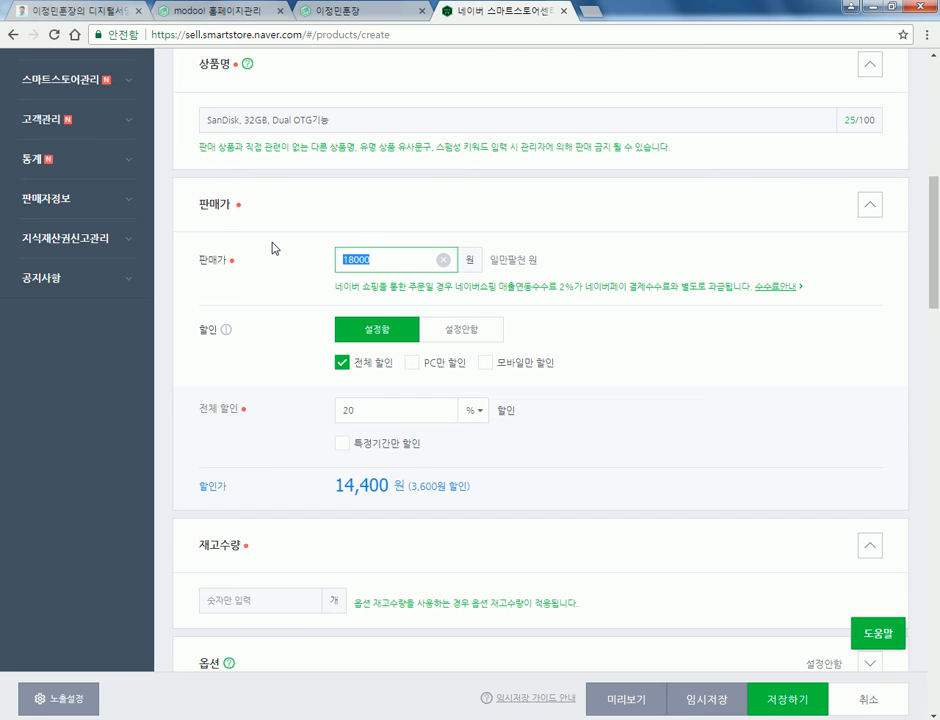
type("20000")
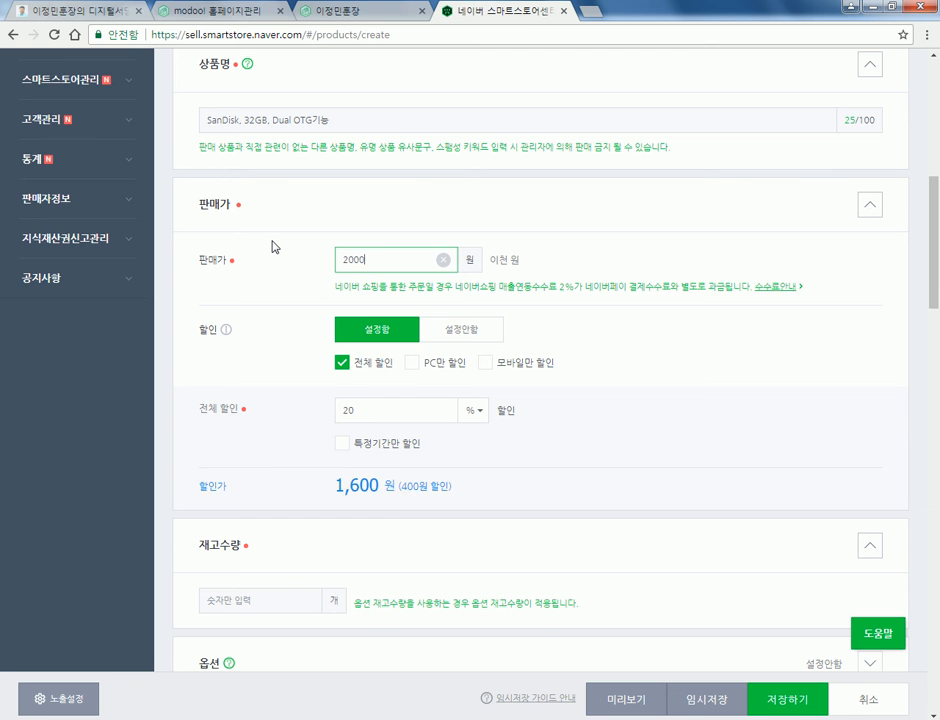
key("Tab")
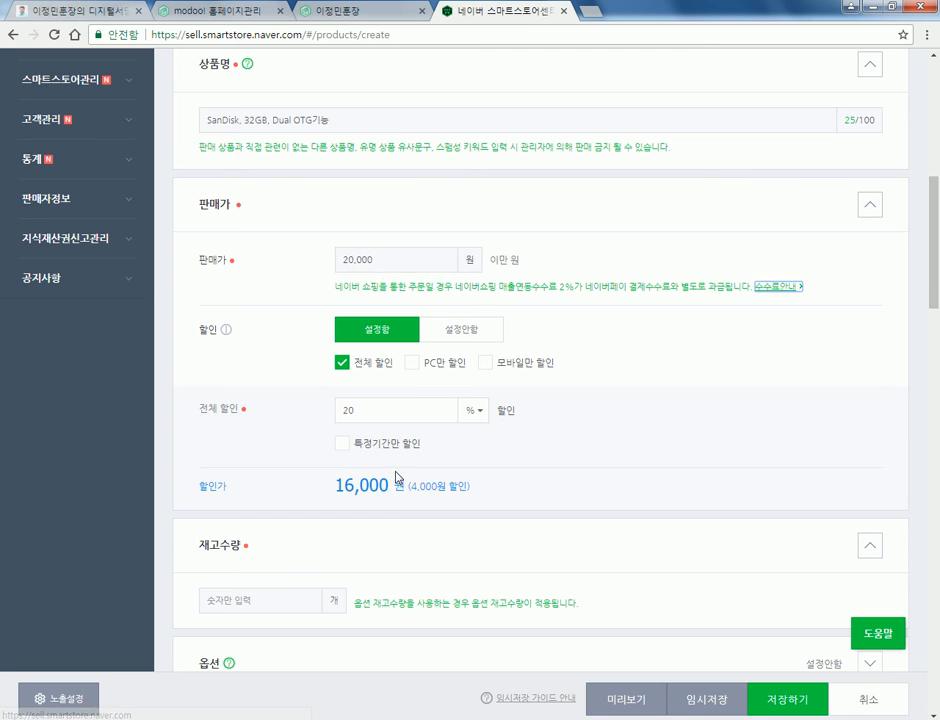
left_click_drag(393, 419, 312, 416)
type("10")
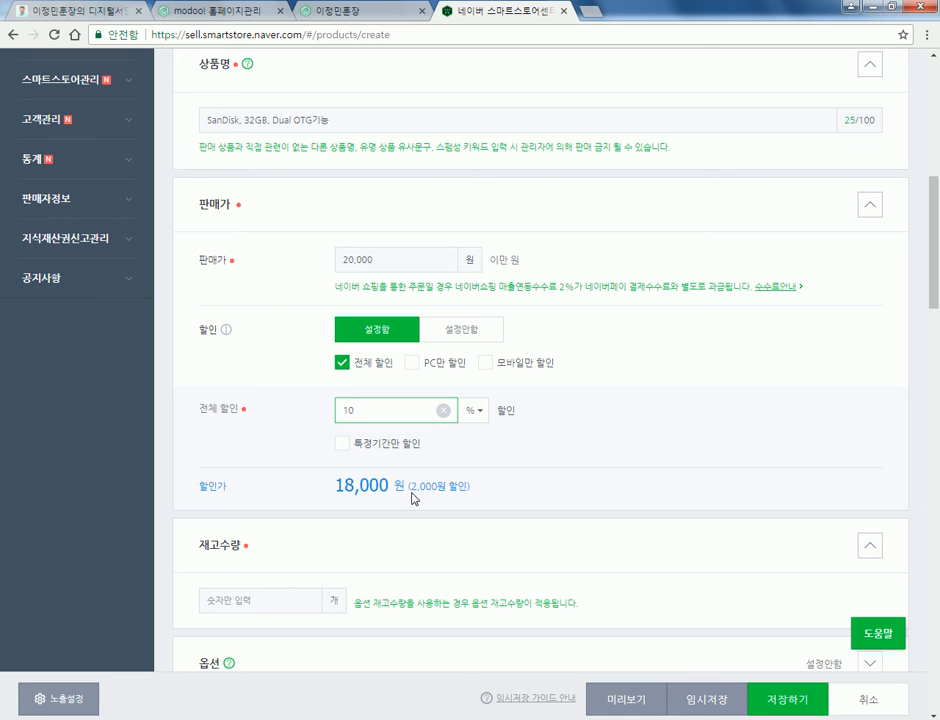
scroll(267, 505, "down", 2)
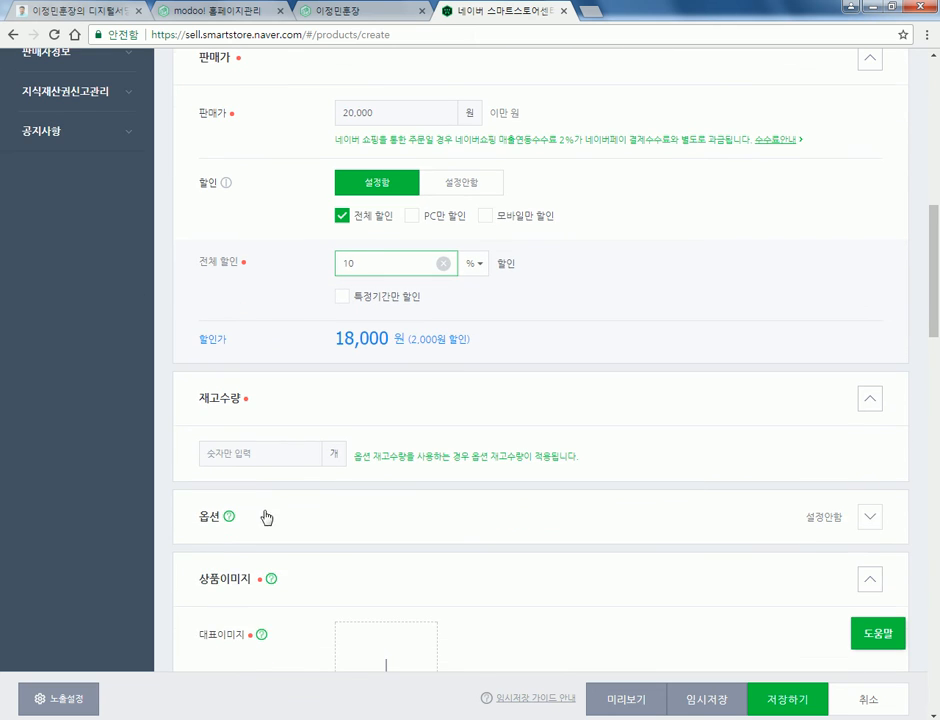
Step: Set the stock quantity to 30 and expand the 옵션 settings
left_click(266, 453)
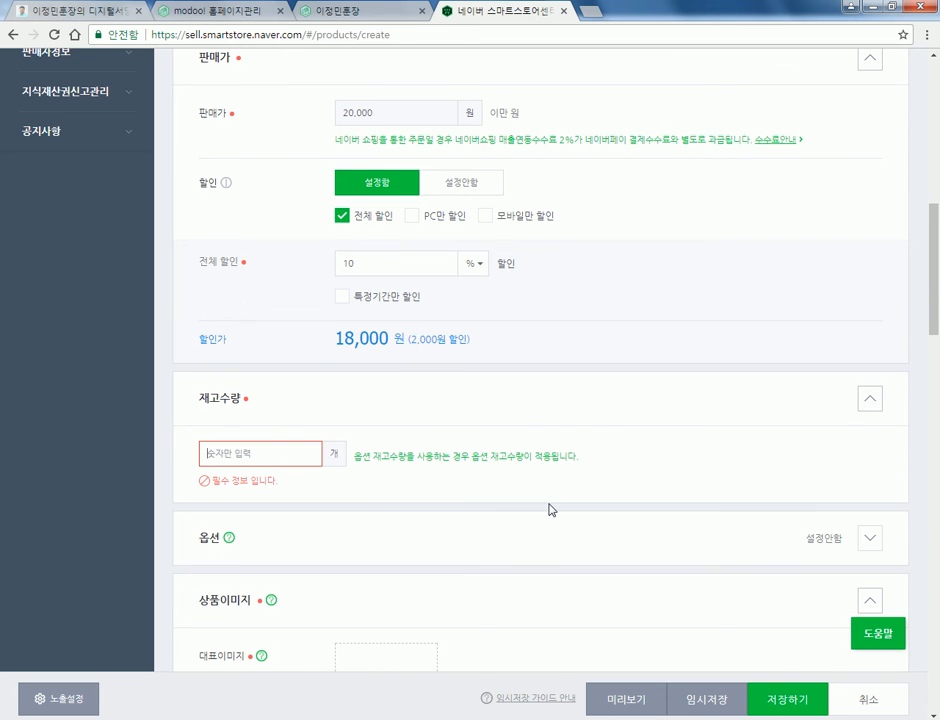
type("30")
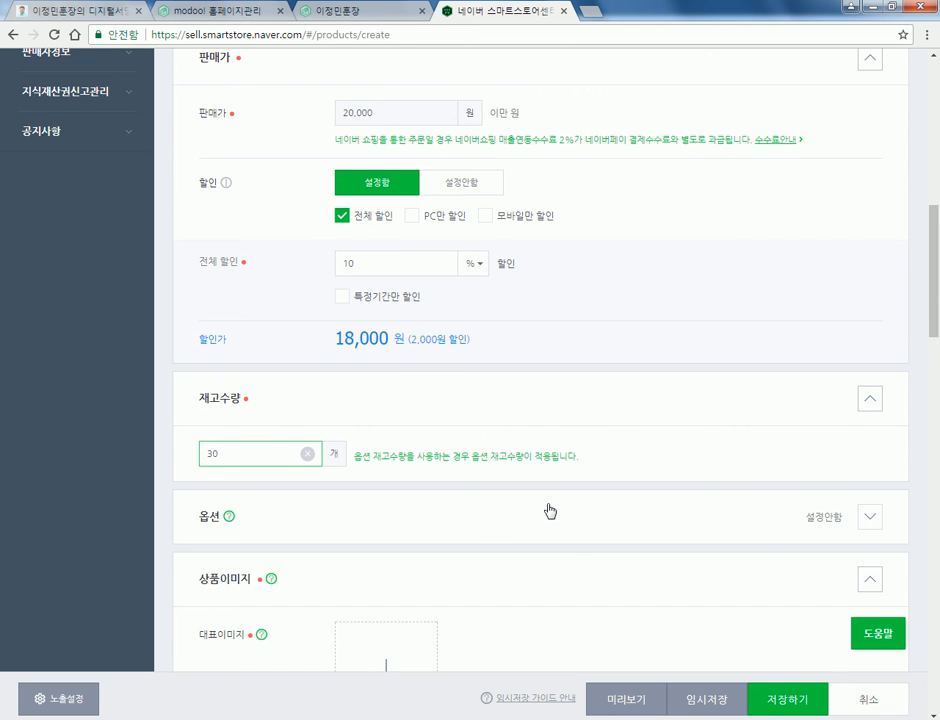
left_click(866, 517)
scroll(287, 562, "down", 2)
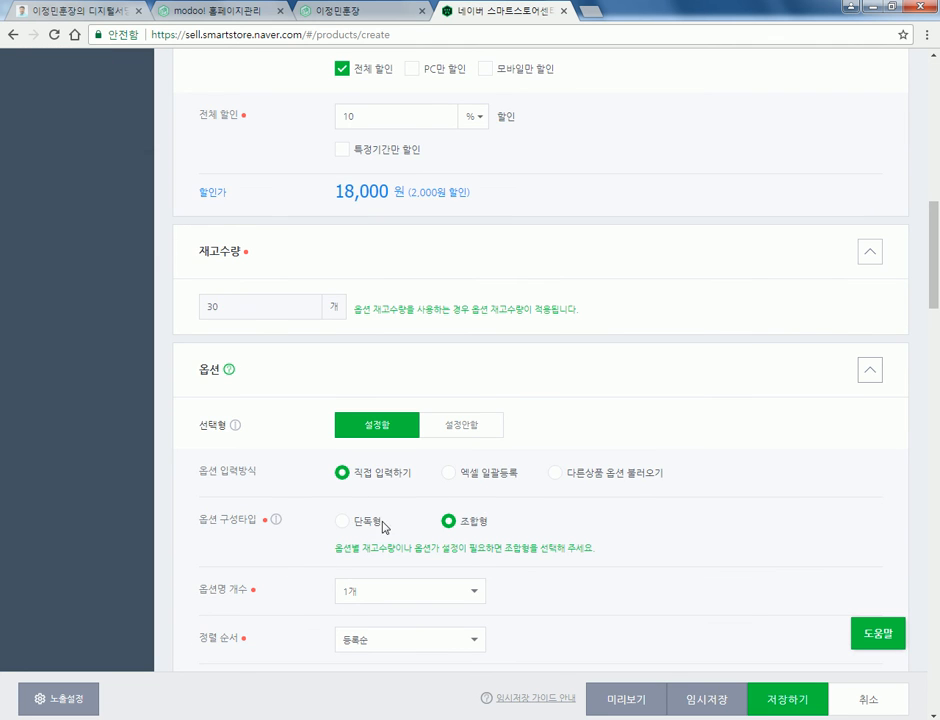
scroll(364, 551, "down", 3)
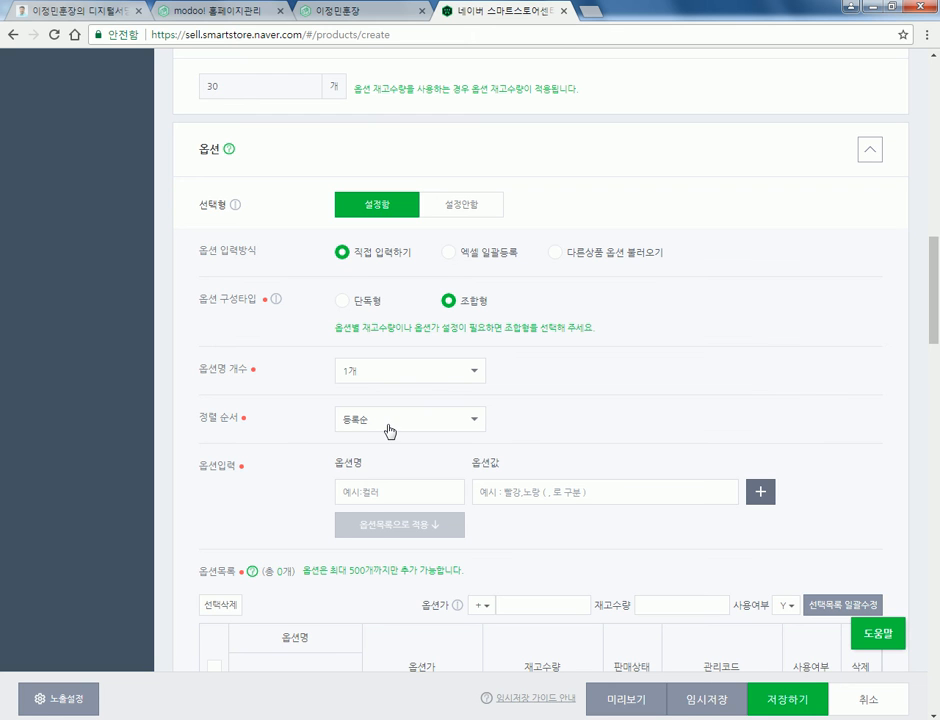
left_click(369, 494)
Step: Append (검정) to the product name, making it 'SanDisk, 32GB, Dual OTG기능(검정)'
scroll(369, 494, "up", 7)
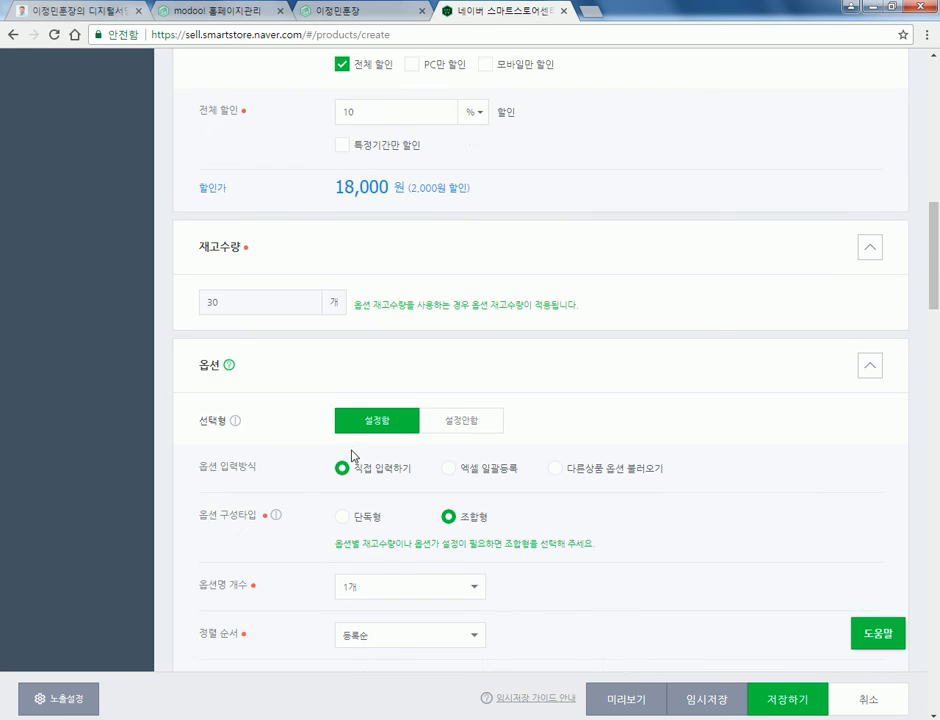
left_click(348, 267)
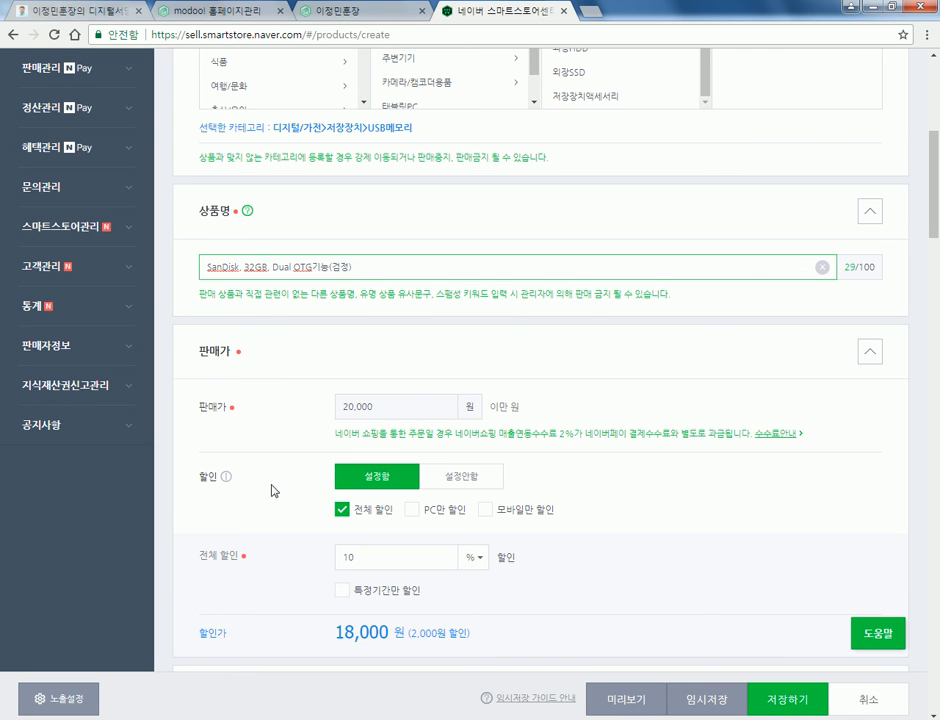
scroll(272, 486, "down", 5)
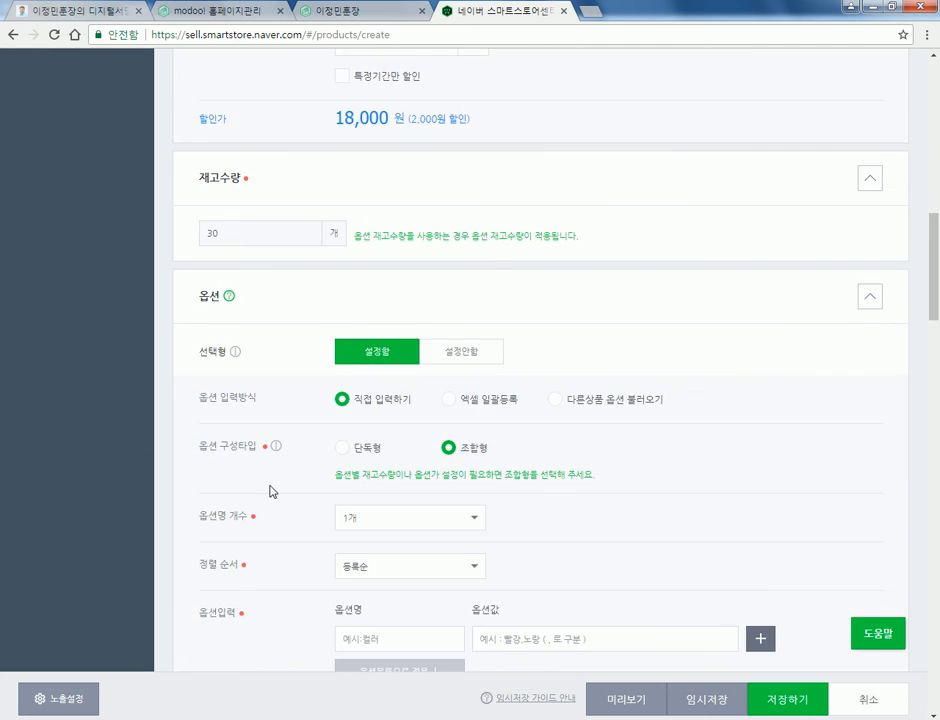
scroll(272, 491, "down", 2)
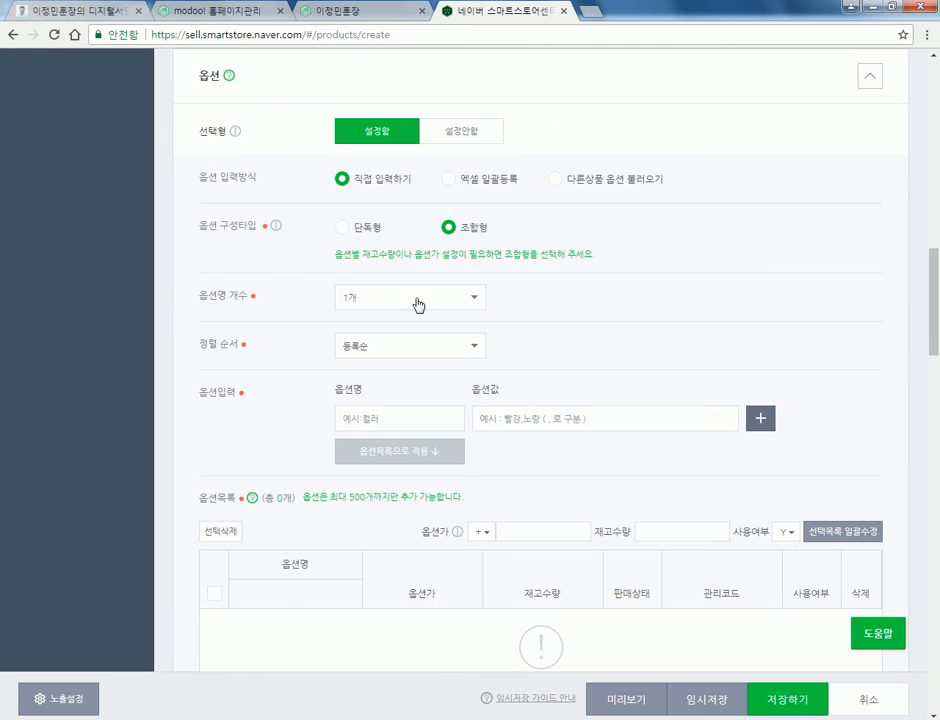
scroll(293, 504, "down", 1)
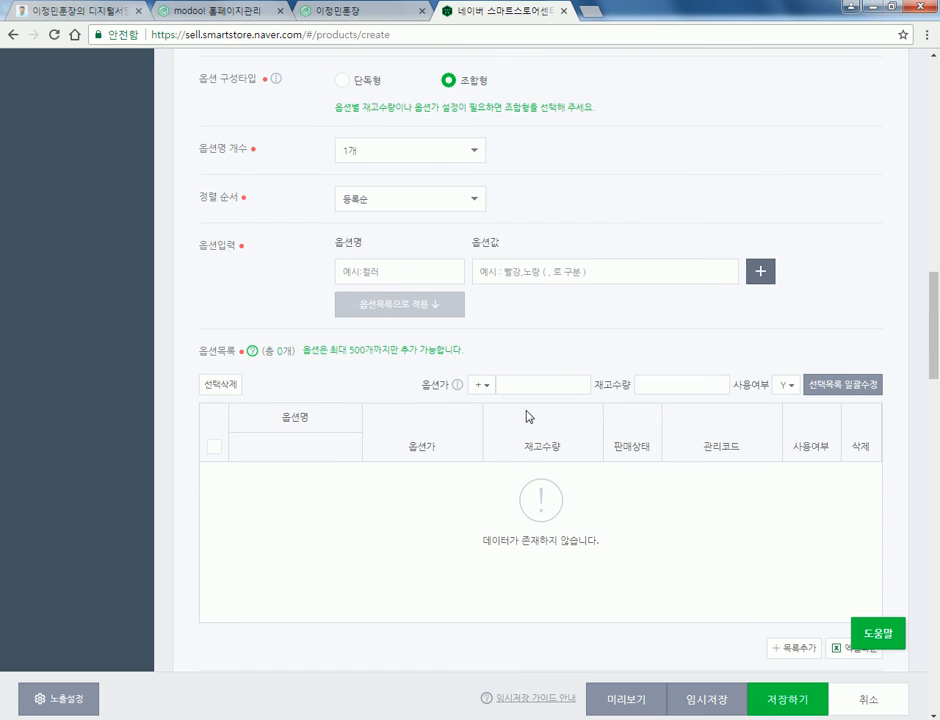
scroll(610, 560, "down", 1)
scroll(617, 567, "down", 3)
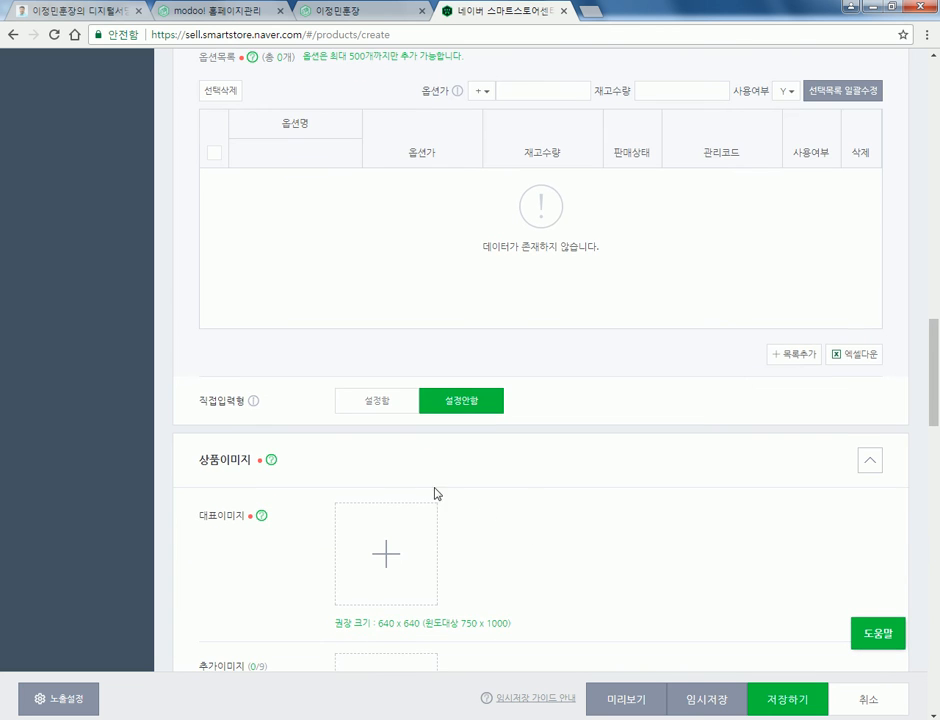
scroll(292, 483, "down", 2)
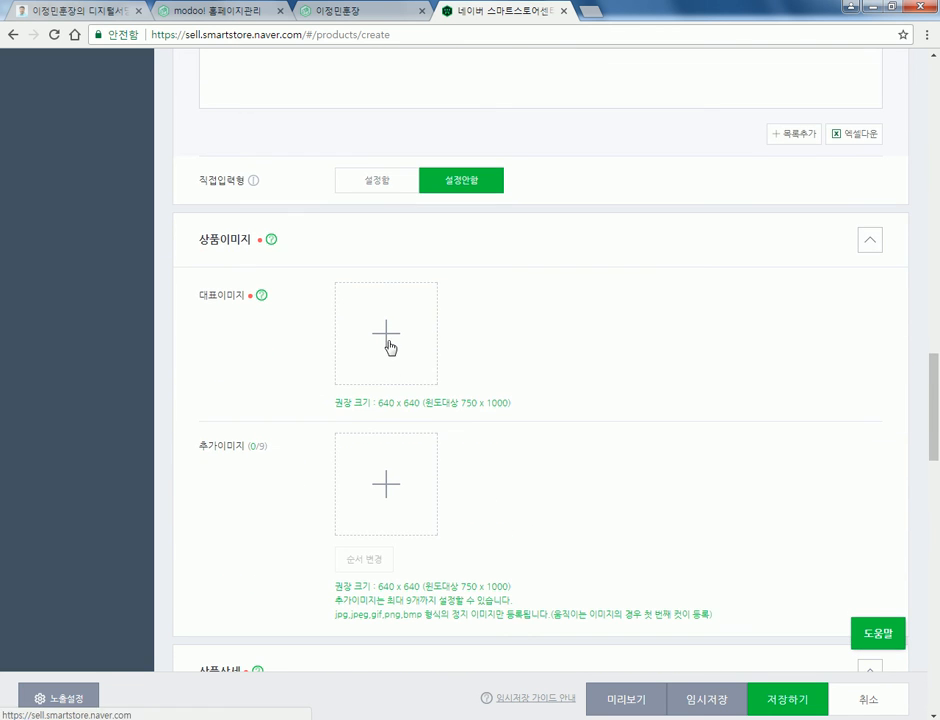
Step: Start a 대표이미지 upload from 내 사진, browse 강의자료 > 사진 > 상품, then cancel without choosing
left_click(388, 342)
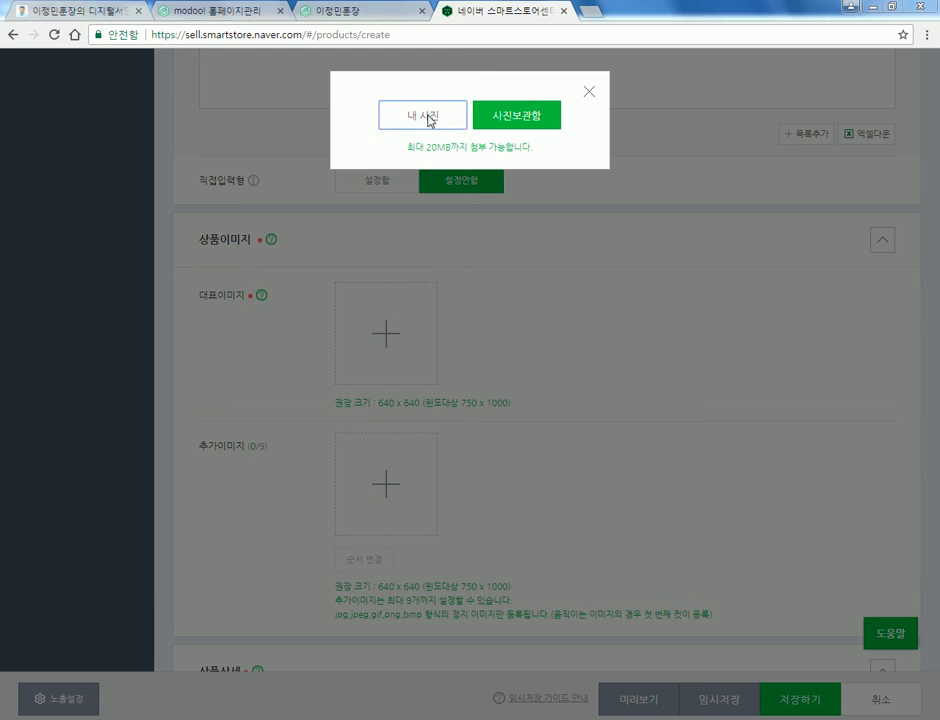
left_click(428, 118)
left_click_drag(184, 278, 192, 357)
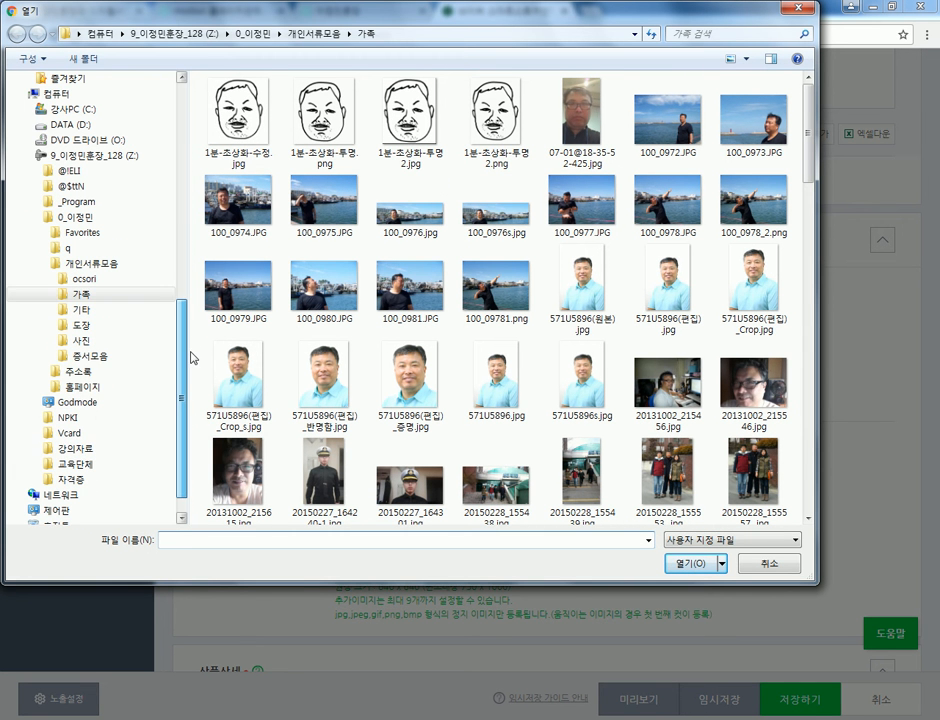
left_click(86, 456)
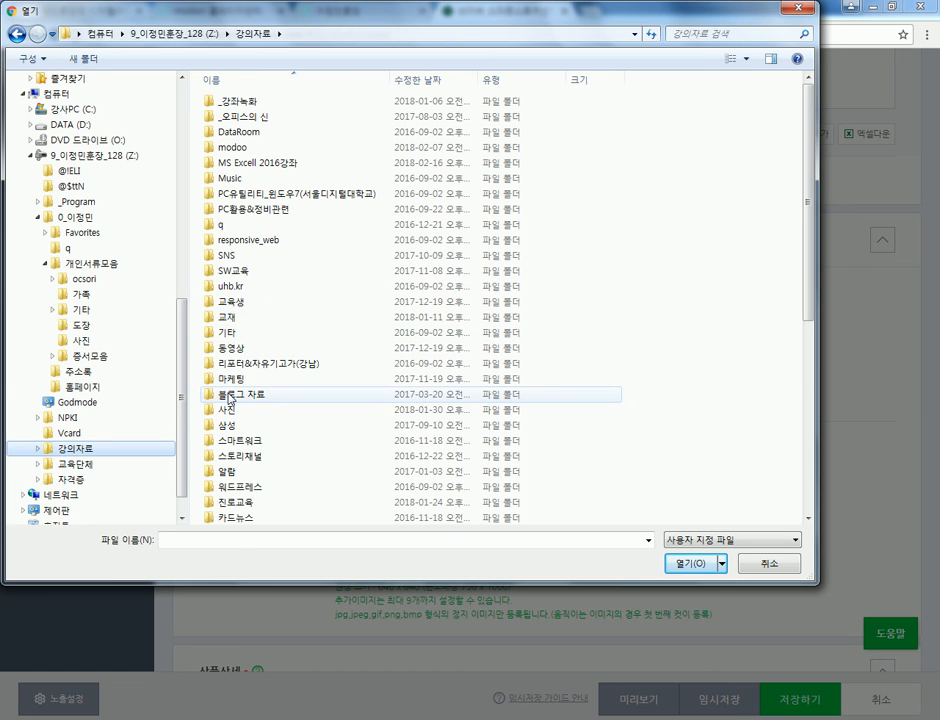
double_click(228, 409)
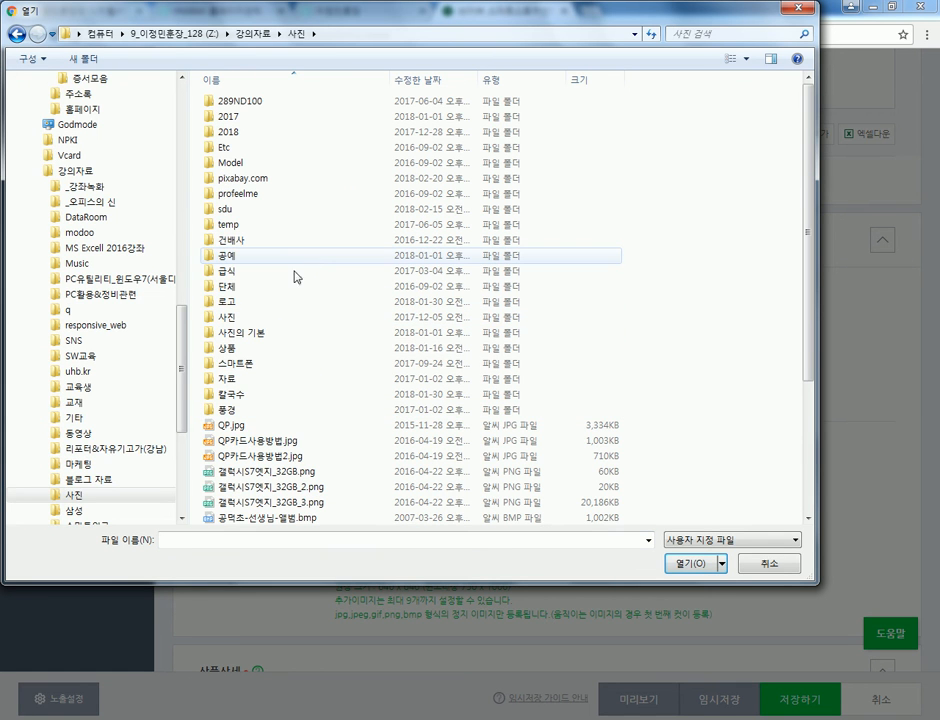
double_click(300, 348)
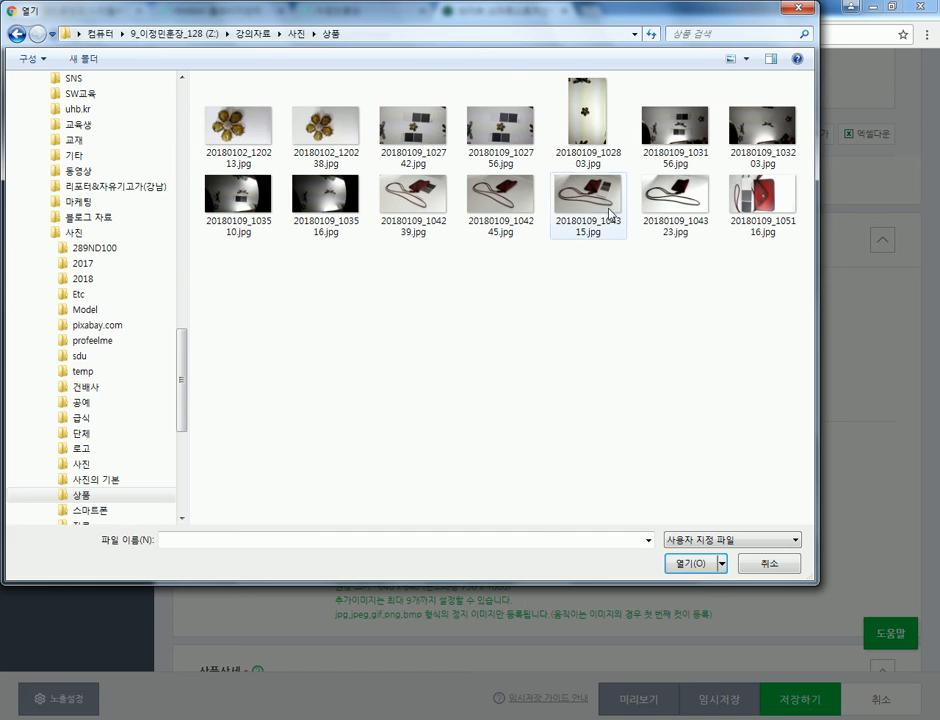
key("BackSpace")
scroll(500, 440, "down", 2)
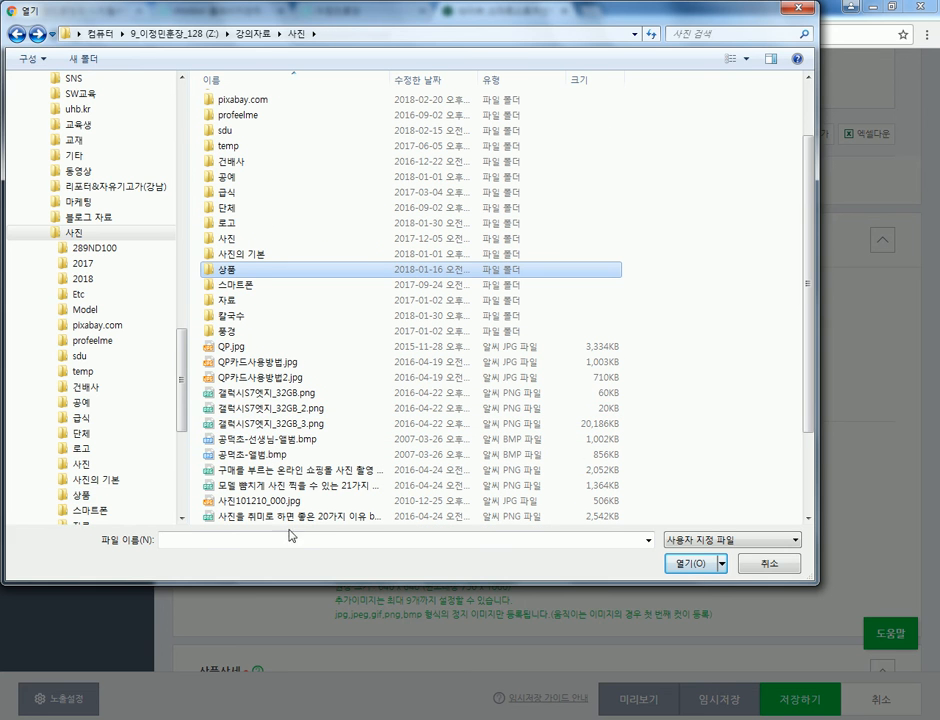
left_click(357, 712)
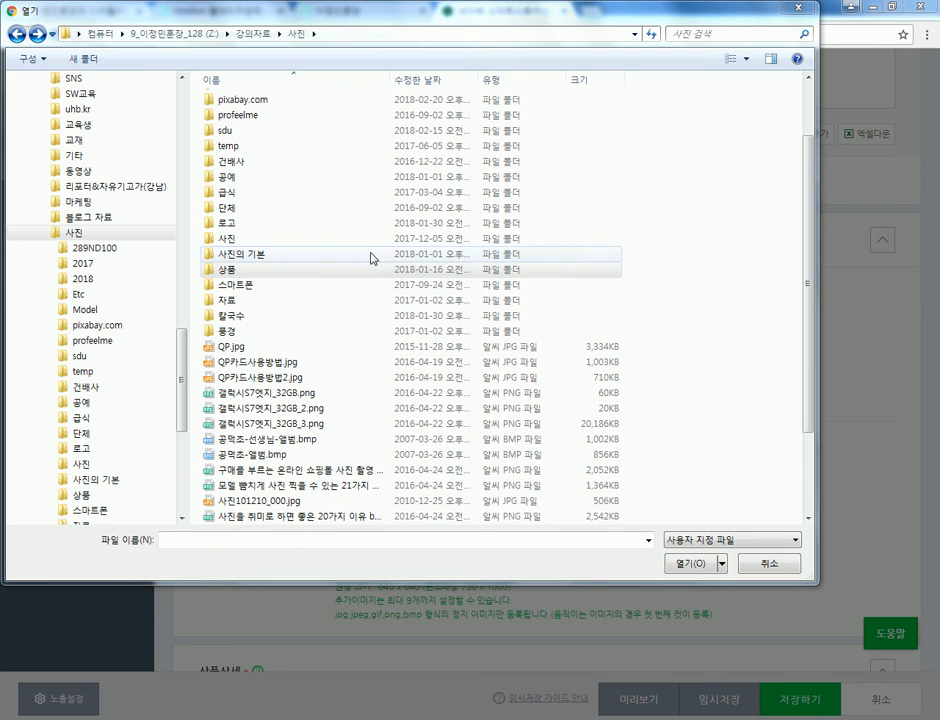
left_click(768, 564)
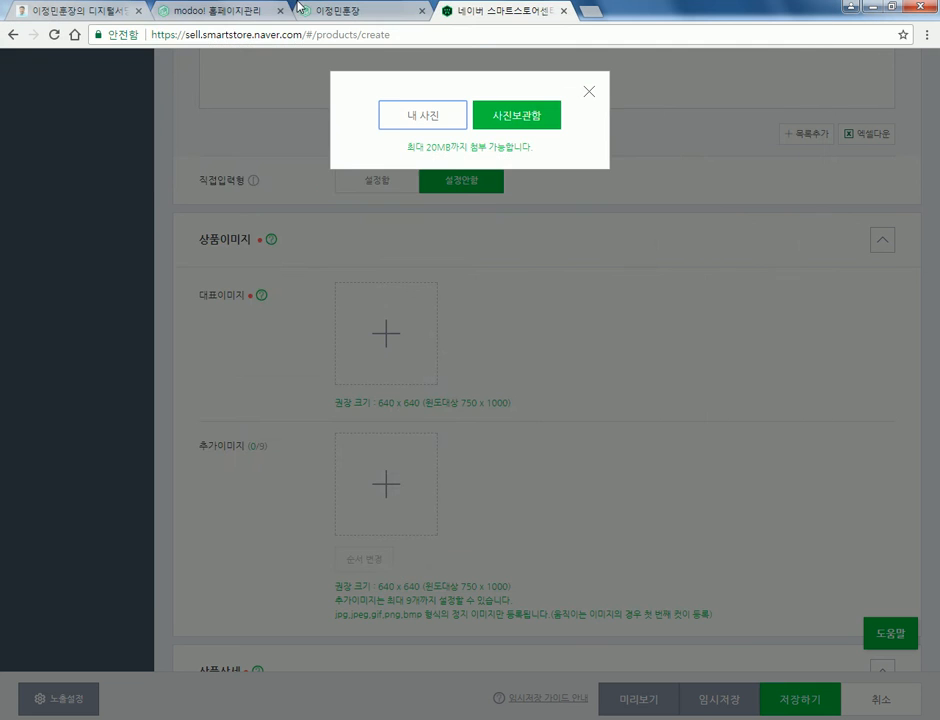
left_click(210, 14)
Step: In a new tab, enter sandisk.co in the address bar and load the SanDisk site
left_click(340, 14)
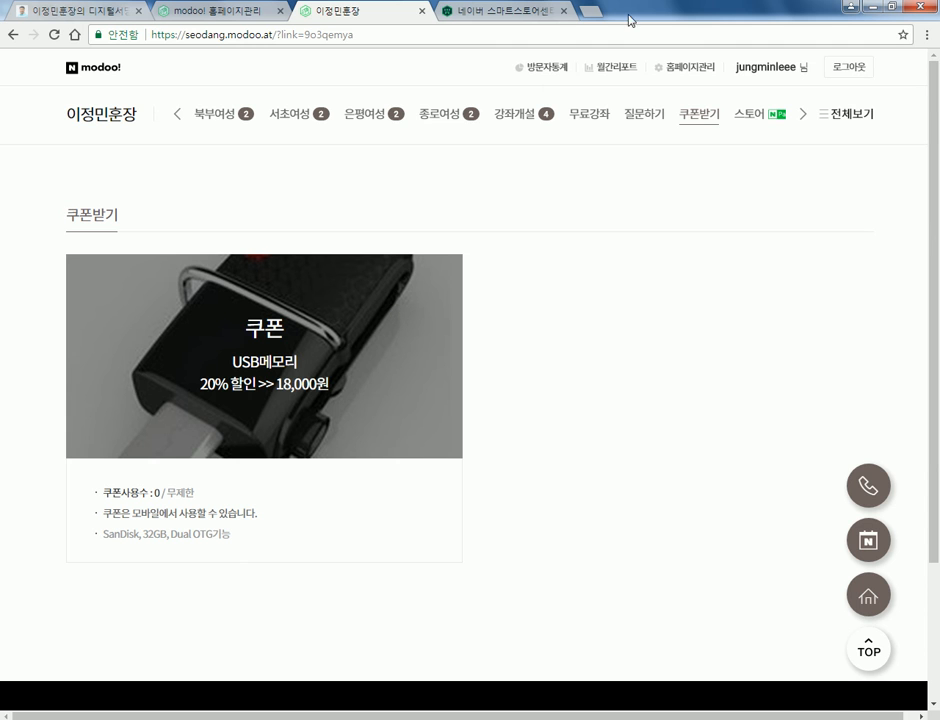
left_click(591, 12)
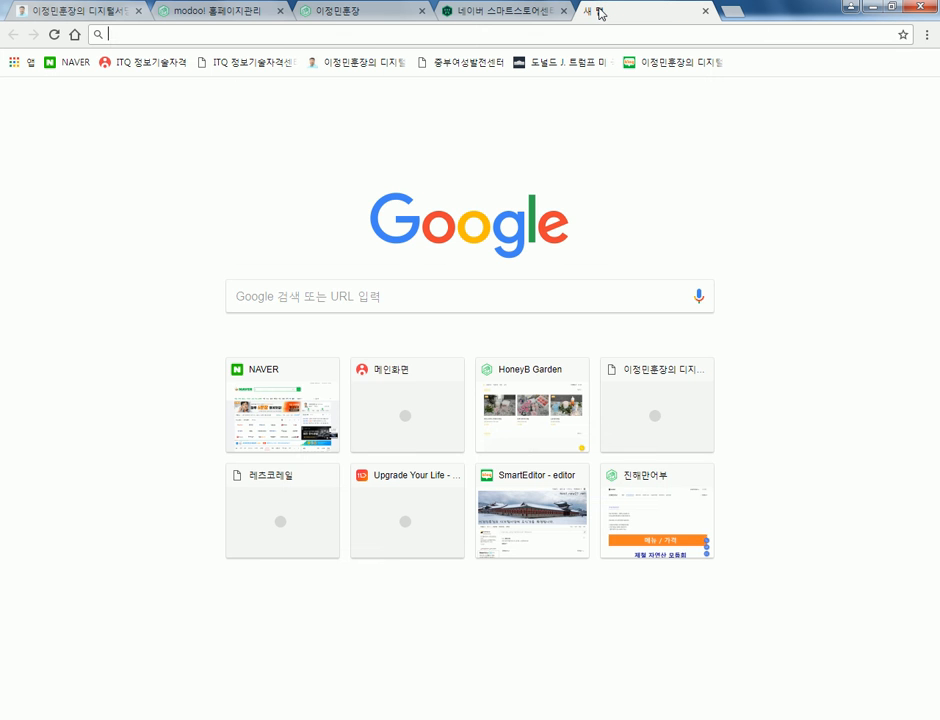
type("ㄴㅁㅜㅇㅑㄴㅏㅊㅐ")
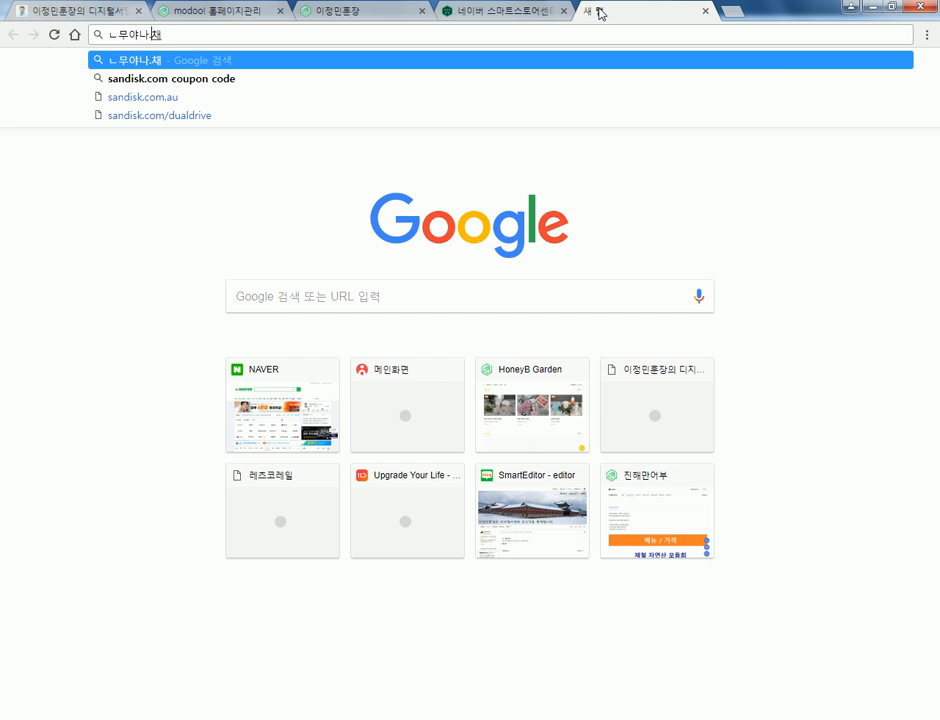
key("ctrl+a")
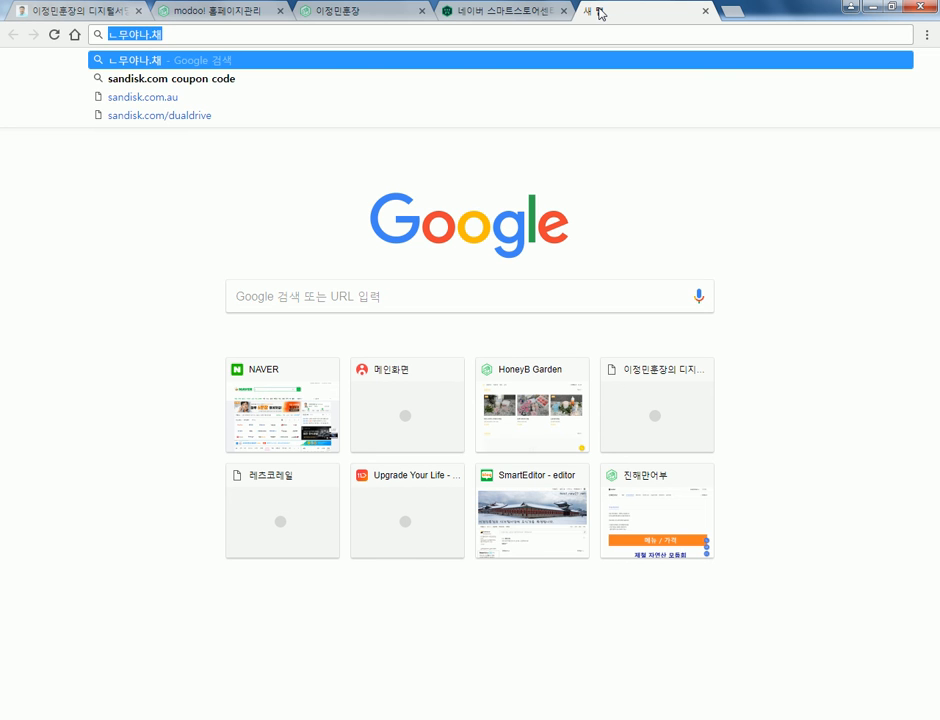
type("sandisk.co")
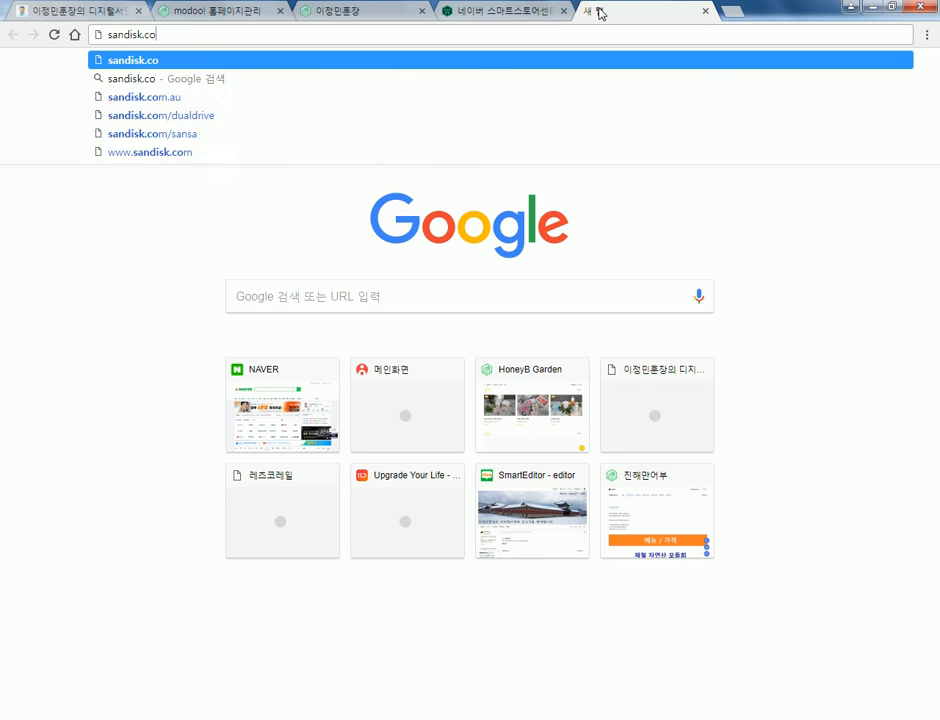
key("Return")
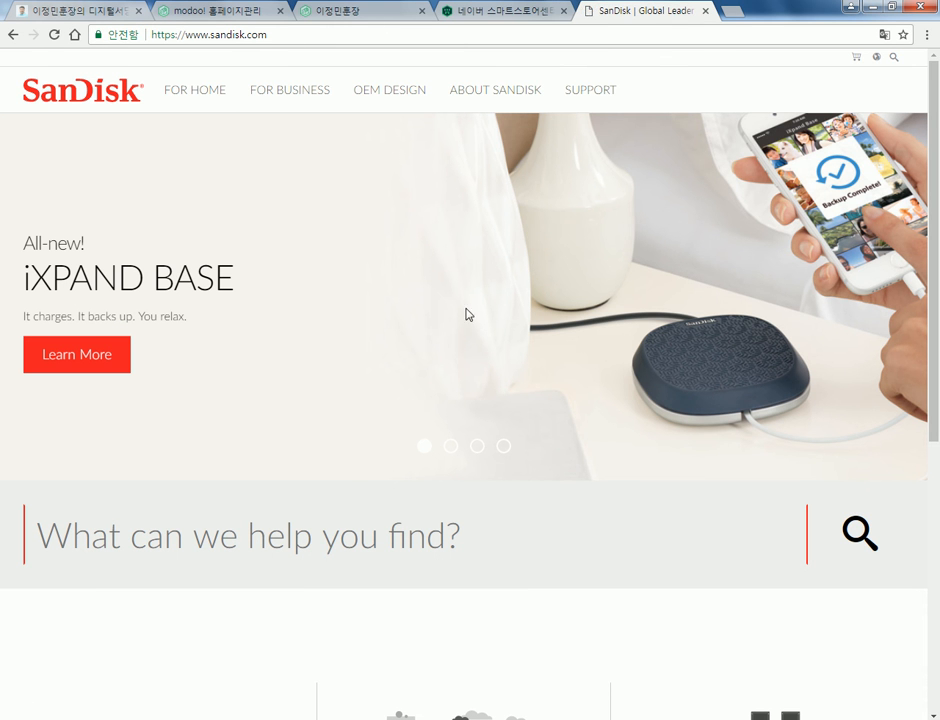
Step: Go to the FOR HOME products and filter them to USB drives
left_click(203, 99)
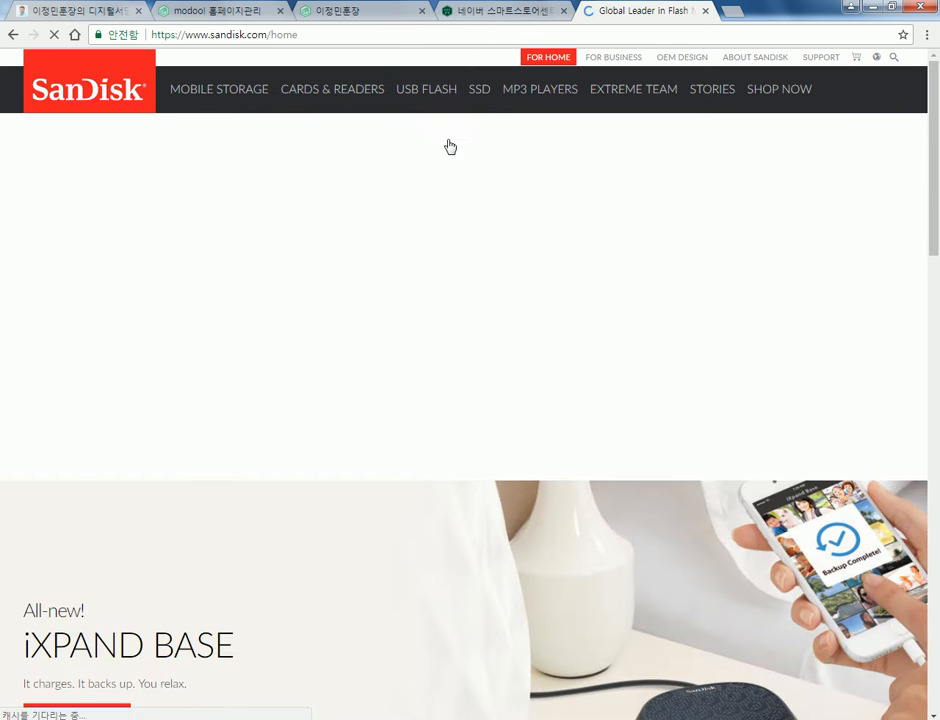
scroll(361, 222, "down", 3)
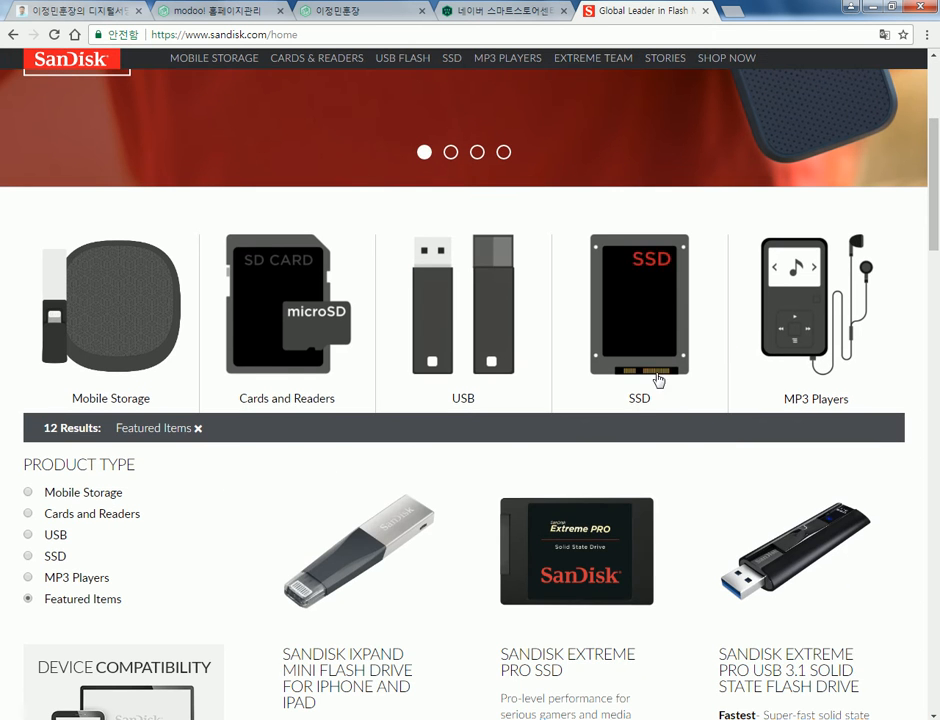
scroll(648, 403, "down", 2)
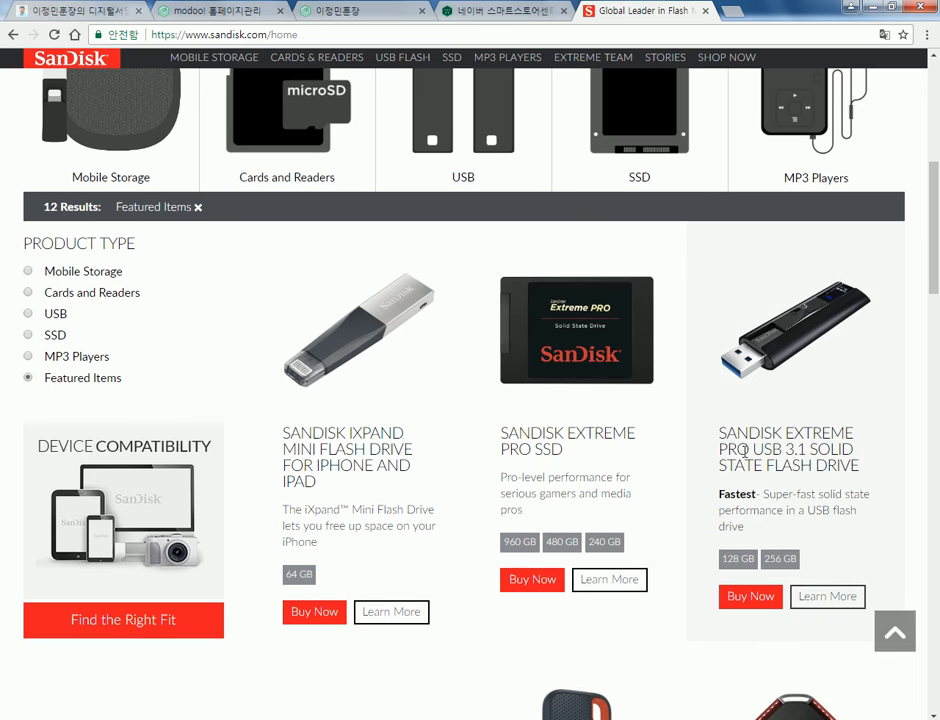
scroll(514, 430, "up", 2)
scroll(512, 449, "down", 10)
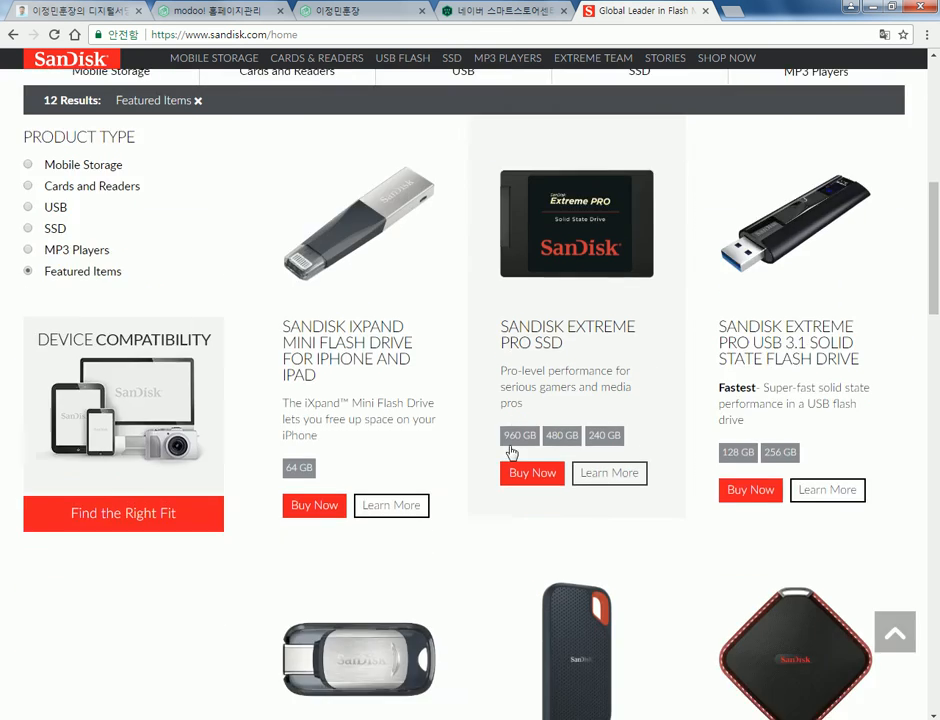
scroll(510, 452, "down", 8)
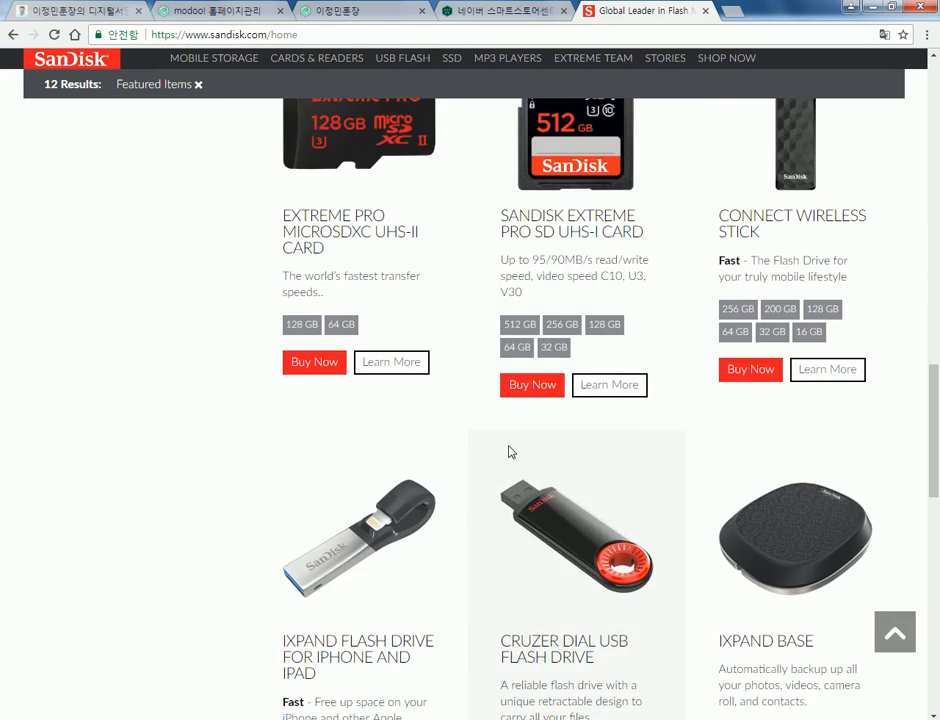
scroll(510, 447, "up", 8)
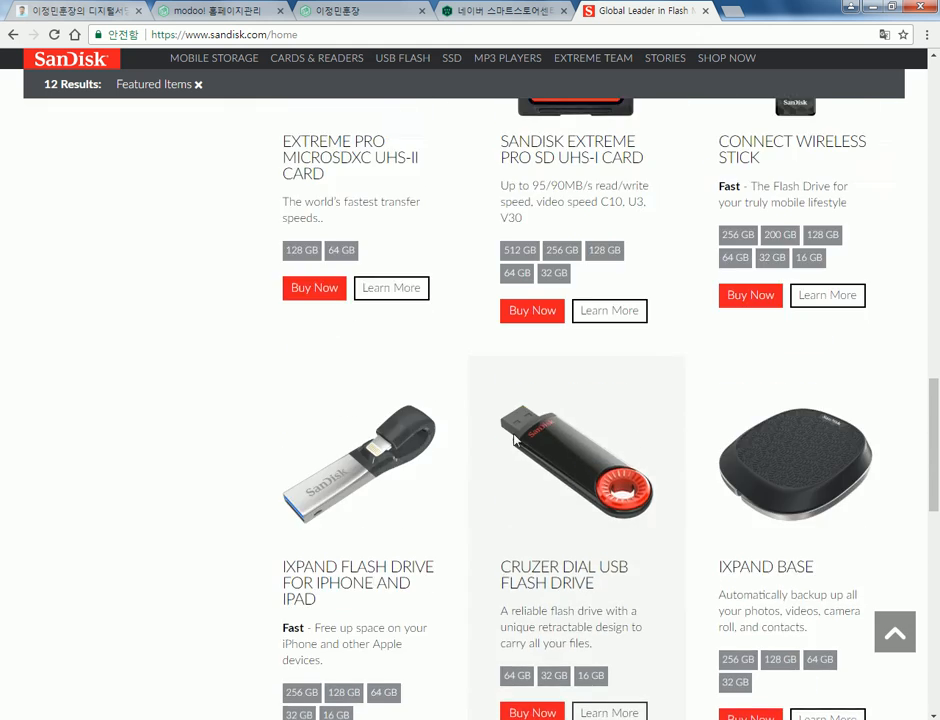
scroll(538, 388, "up", 10)
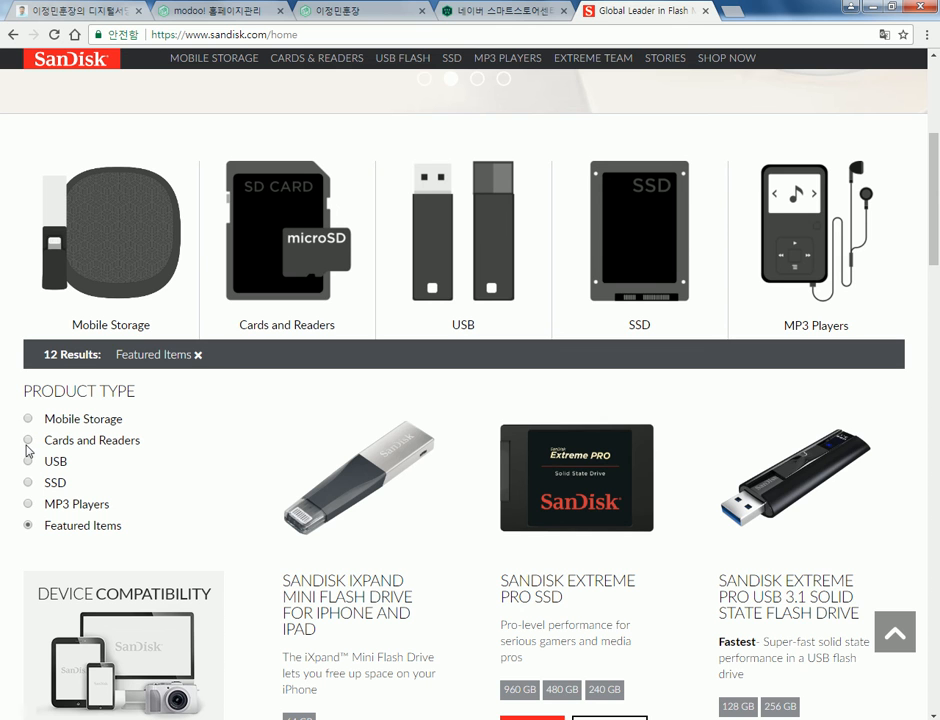
left_click(70, 466)
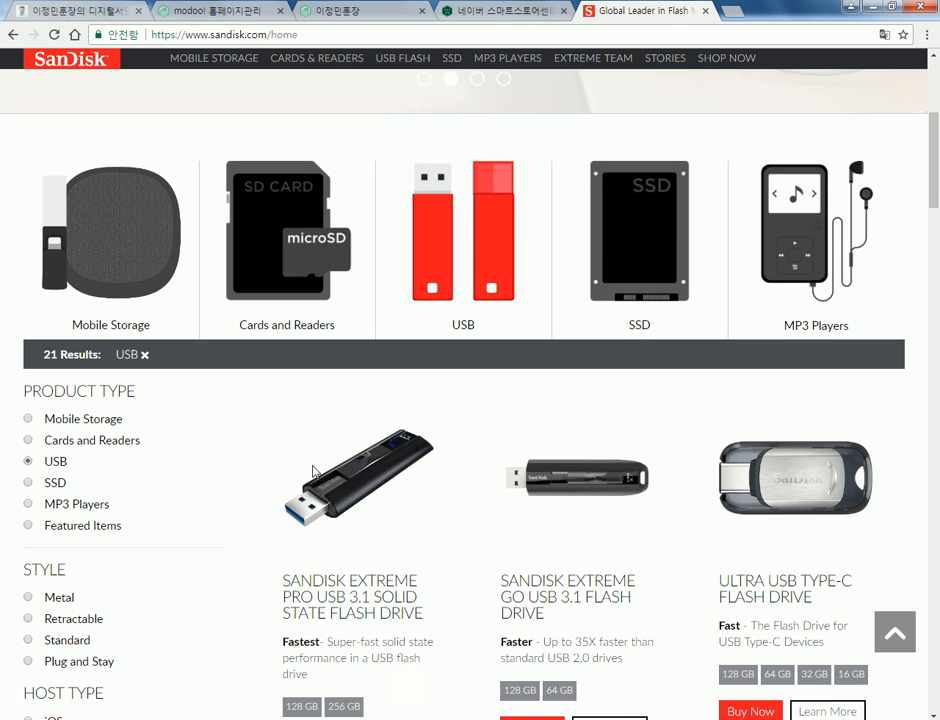
scroll(357, 420, "down", 3)
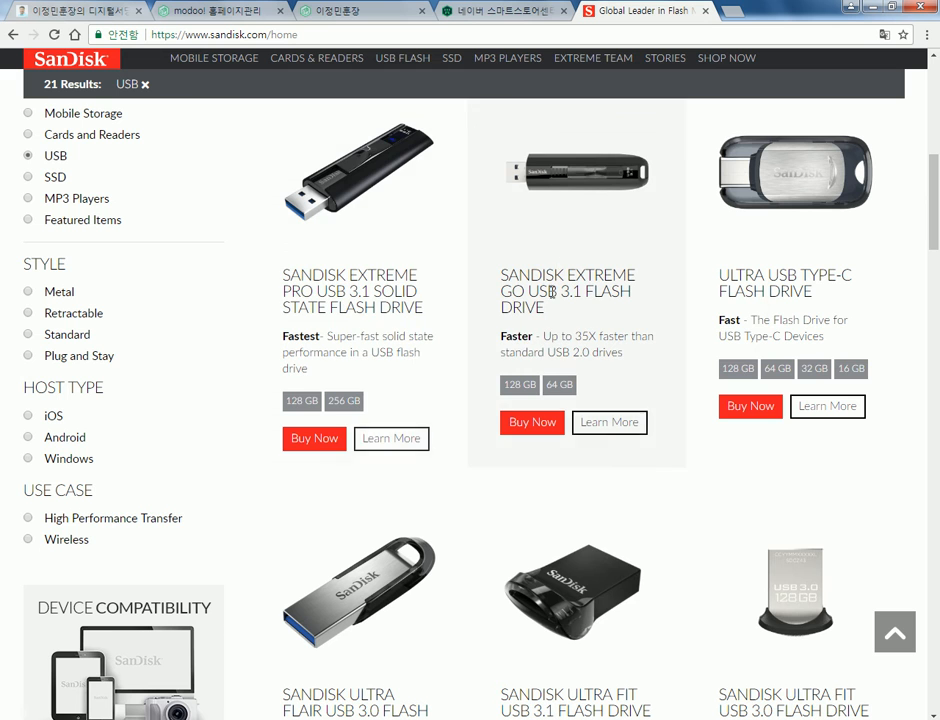
scroll(631, 403, "down", 6)
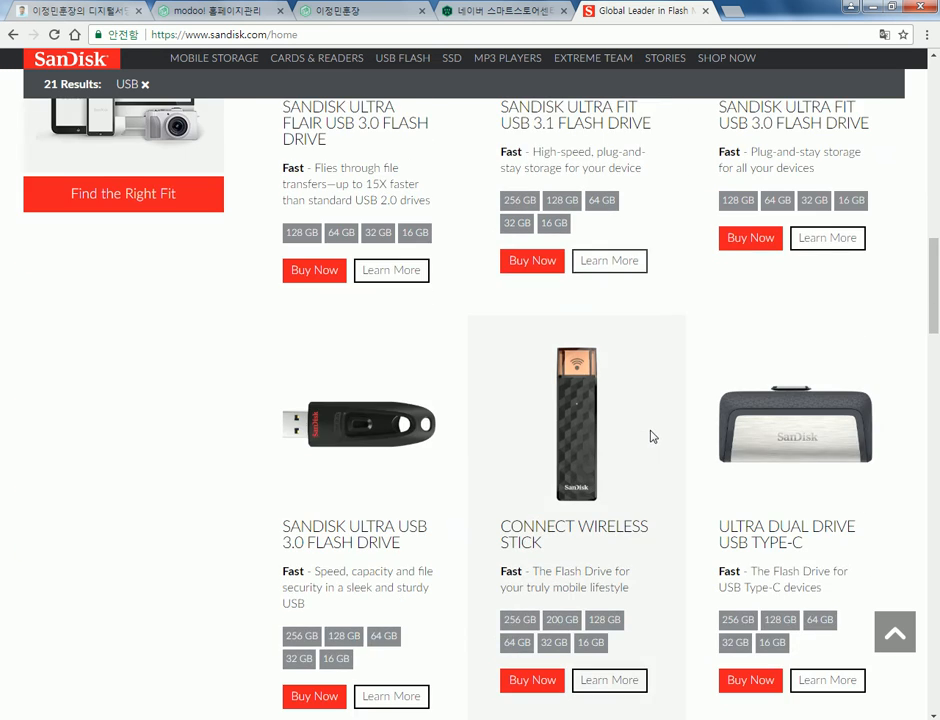
scroll(623, 436, "down", 3)
scroll(491, 432, "down", 2)
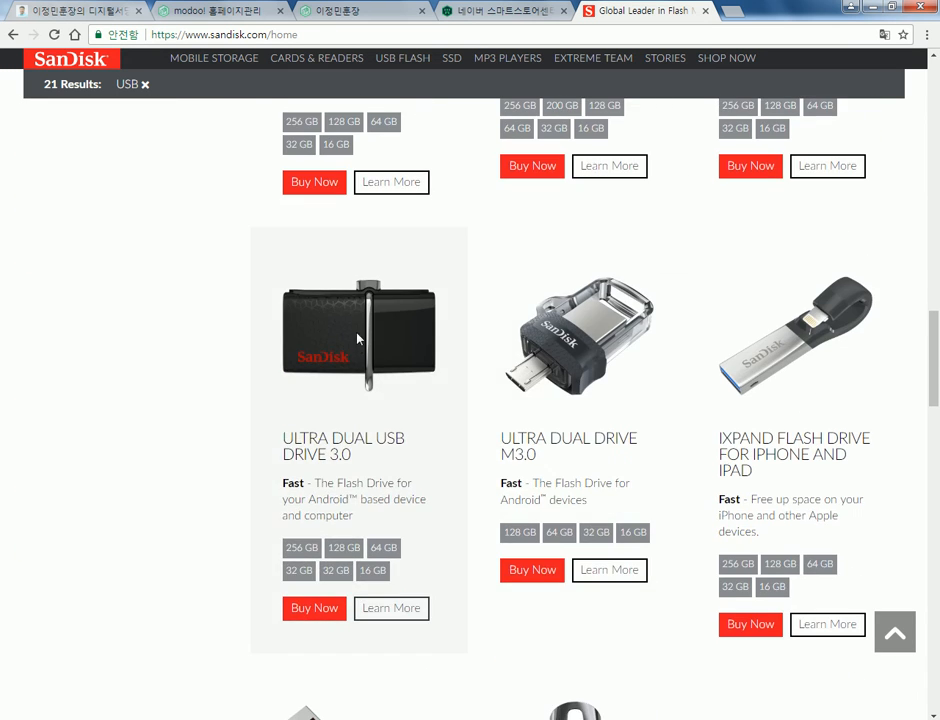
Step: Open the Ultra Dual USB Drive 3.0 page and select the 32 GB capacity
left_click(385, 606)
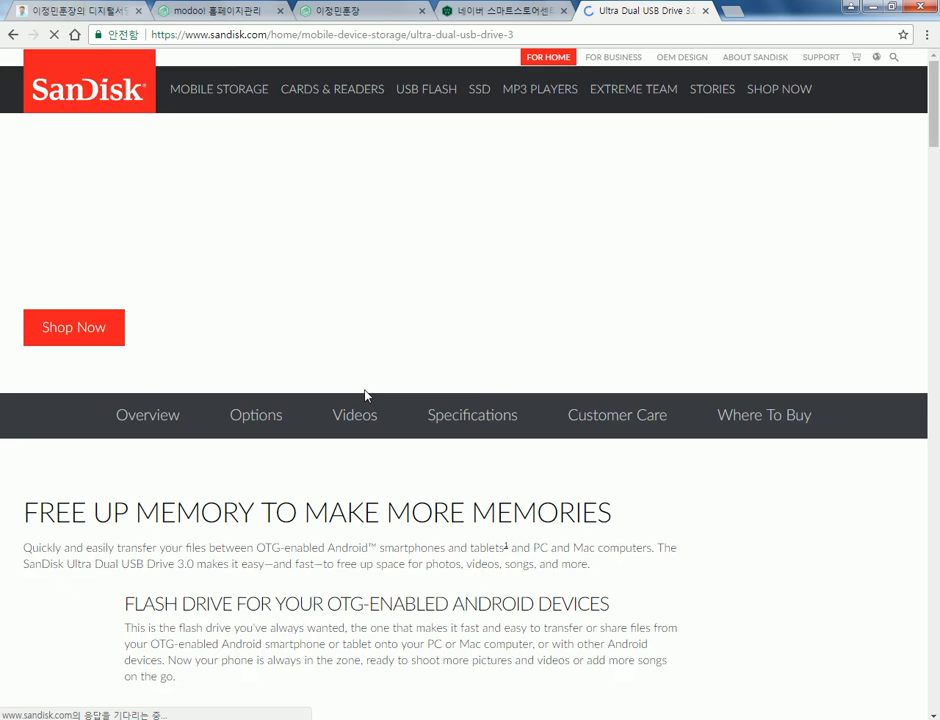
scroll(320, 408, "down", 3)
scroll(605, 350, "up", 4)
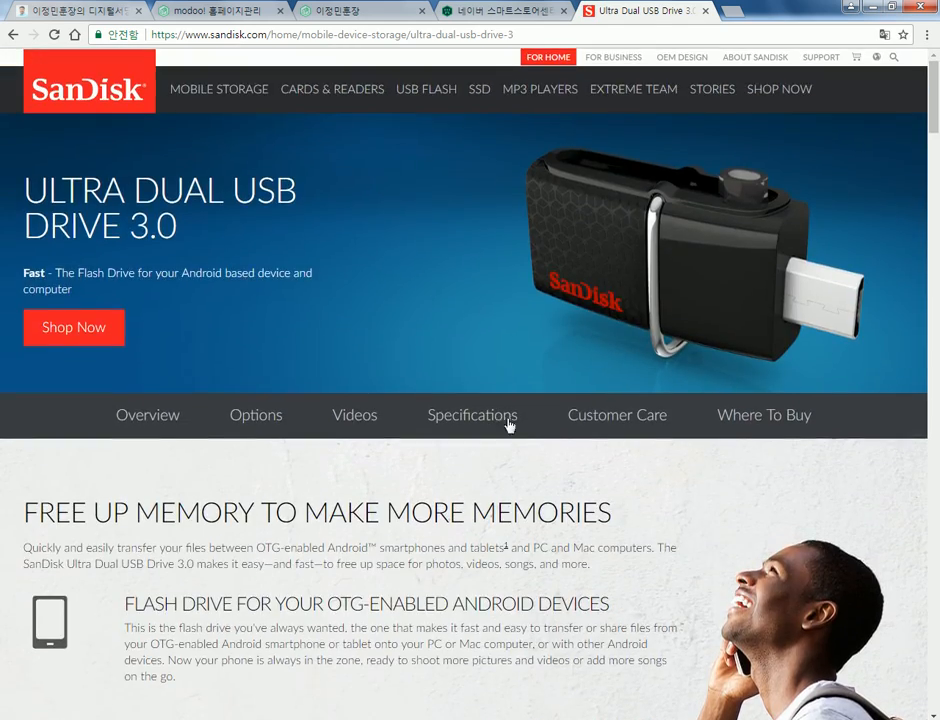
scroll(555, 385, "down", 15)
scroll(213, 486, "up", 2)
left_click(657, 397)
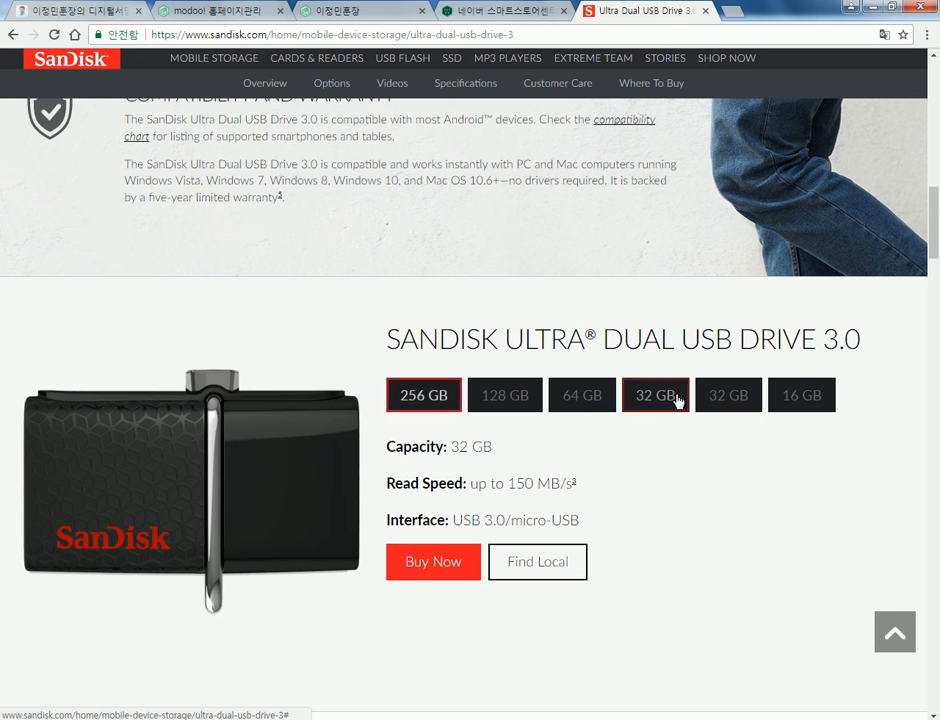
Step: Save the drive photo DualDrive3_front_view_Hi-res-retina.png into Z: > 강의자료 > 사진 > 상품
right_click(186, 463)
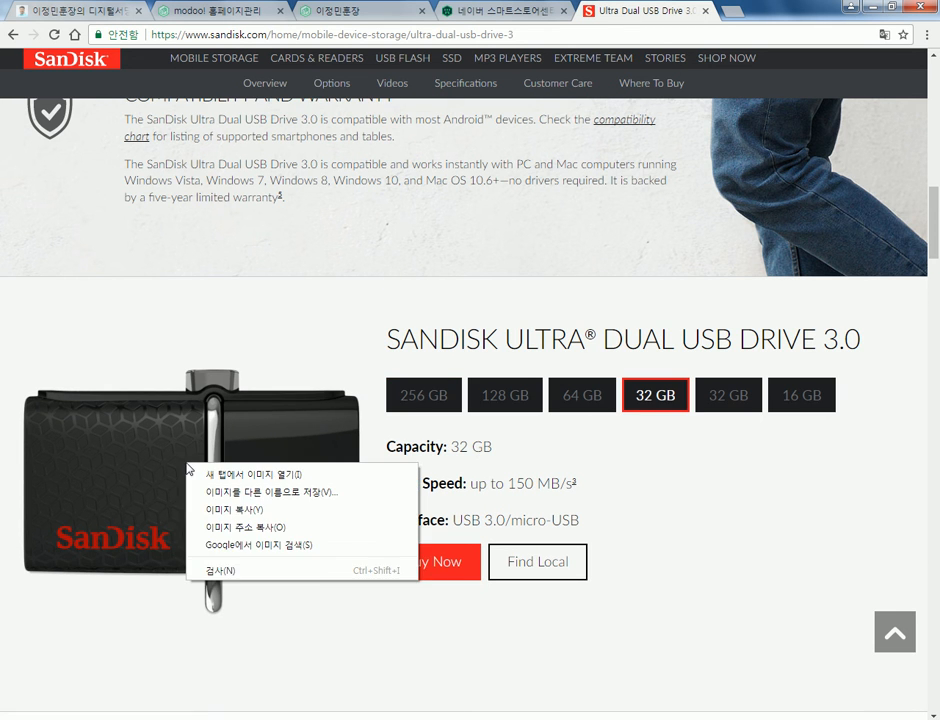
left_click(250, 492)
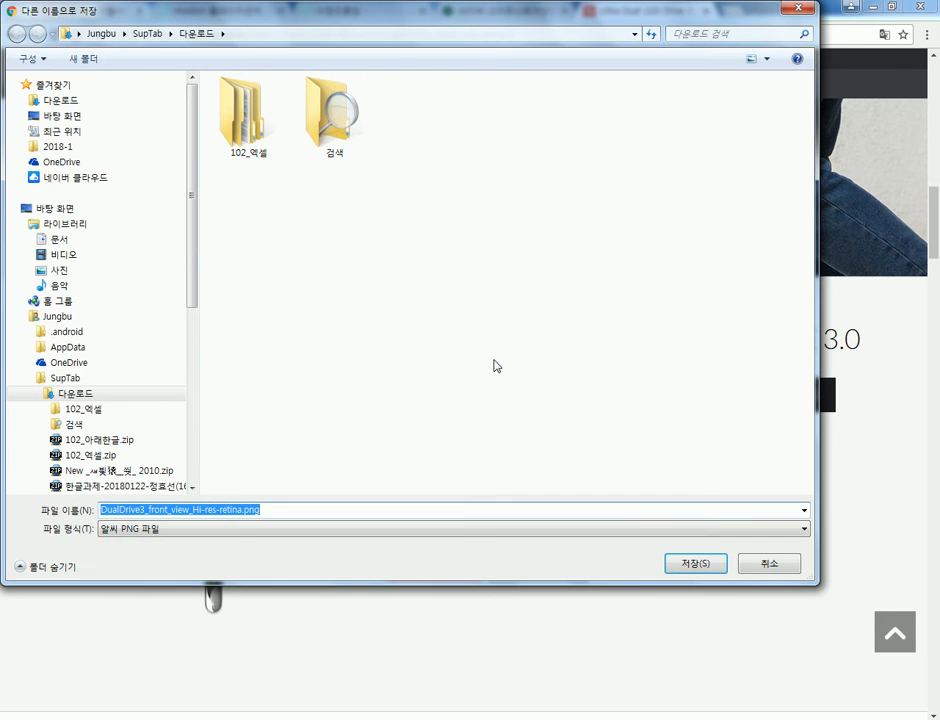
left_click_drag(193, 206, 200, 422)
left_click(92, 417)
double_click(247, 193)
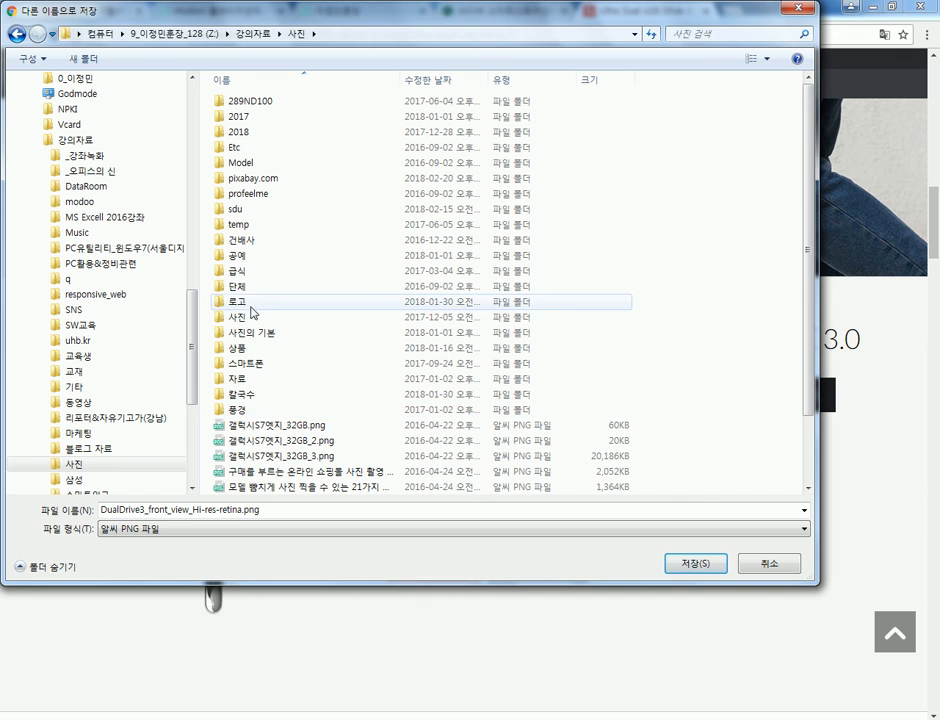
double_click(245, 350)
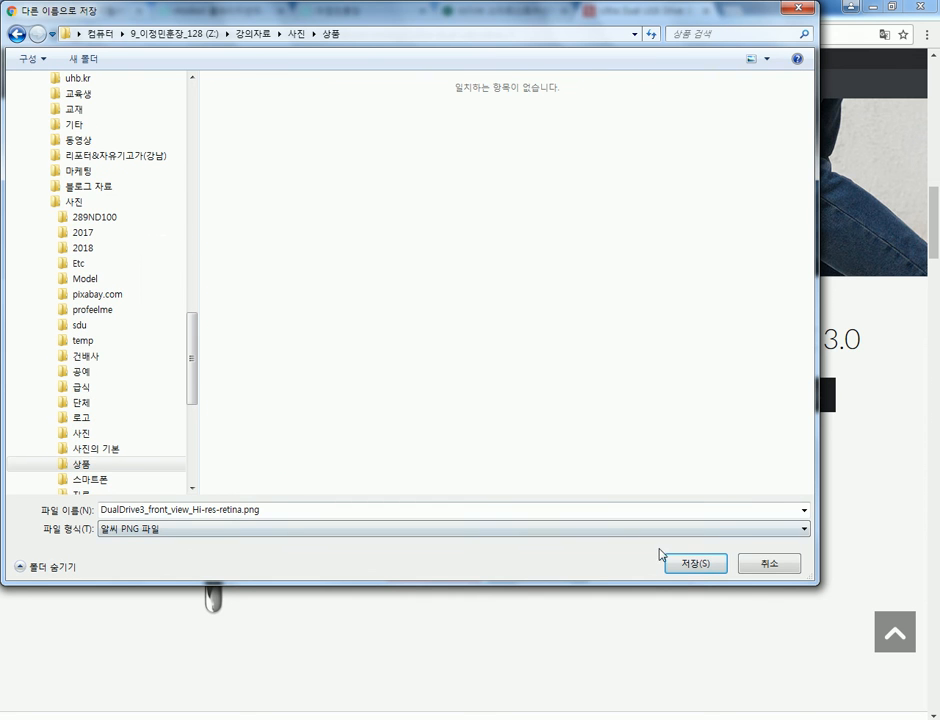
left_click(686, 562)
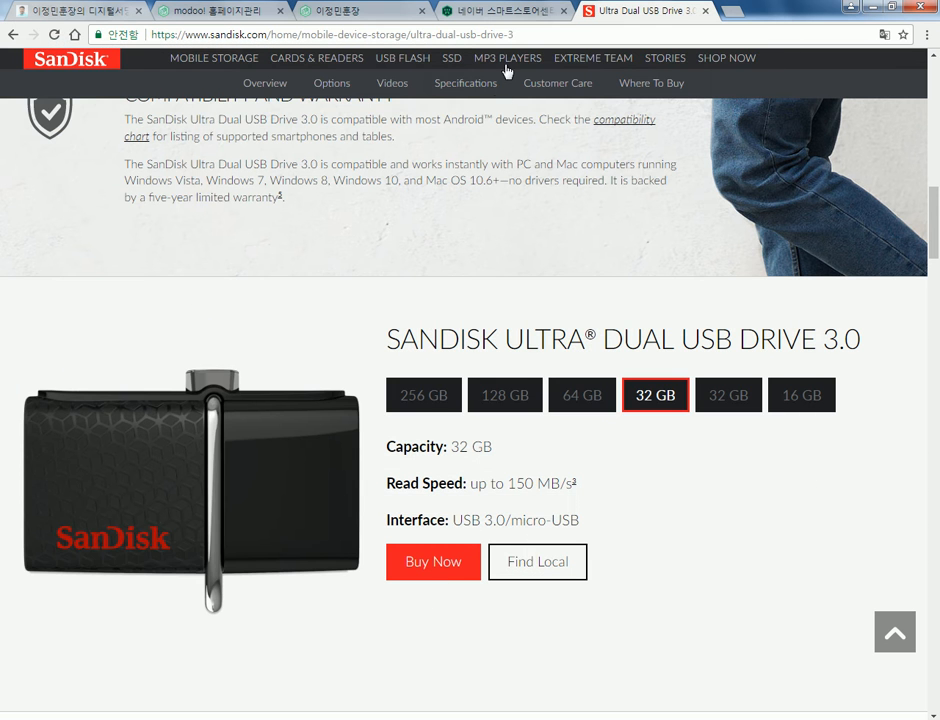
left_click(500, 11)
Step: Upload the DualDrive3 png from 강의자료 > 사진 > 상품 as the product's main image
left_click(422, 115)
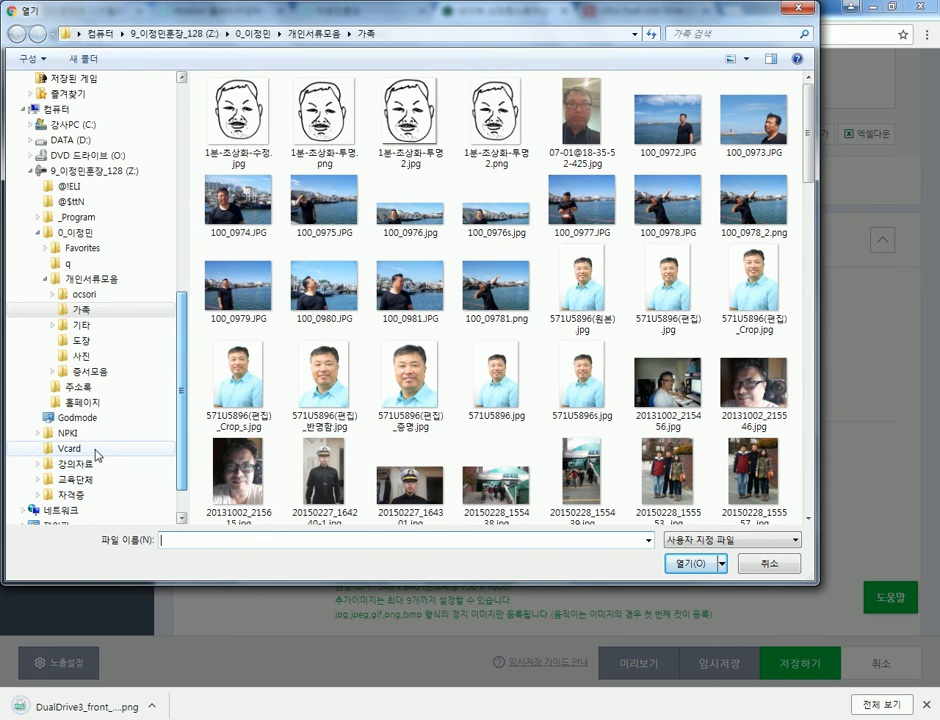
left_click(72, 464)
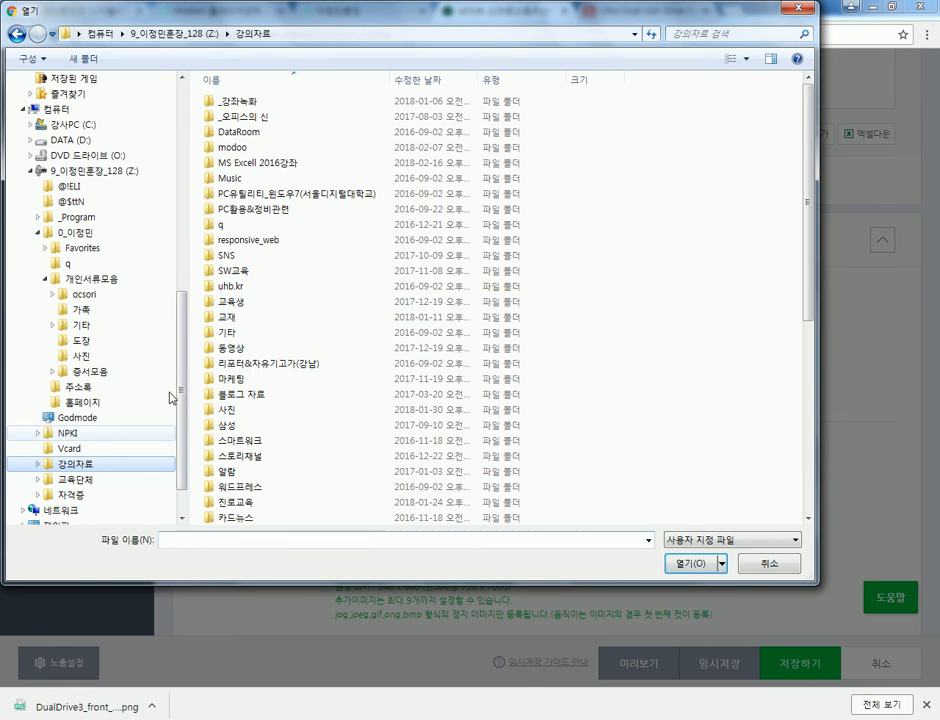
double_click(241, 411)
left_click(237, 362)
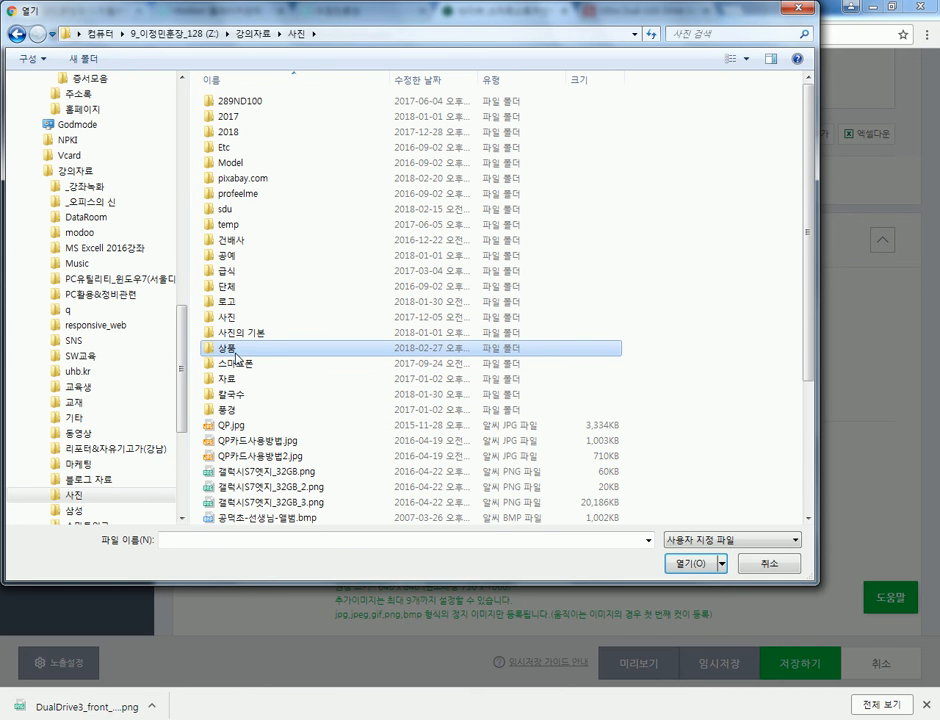
double_click(236, 350)
double_click(237, 285)
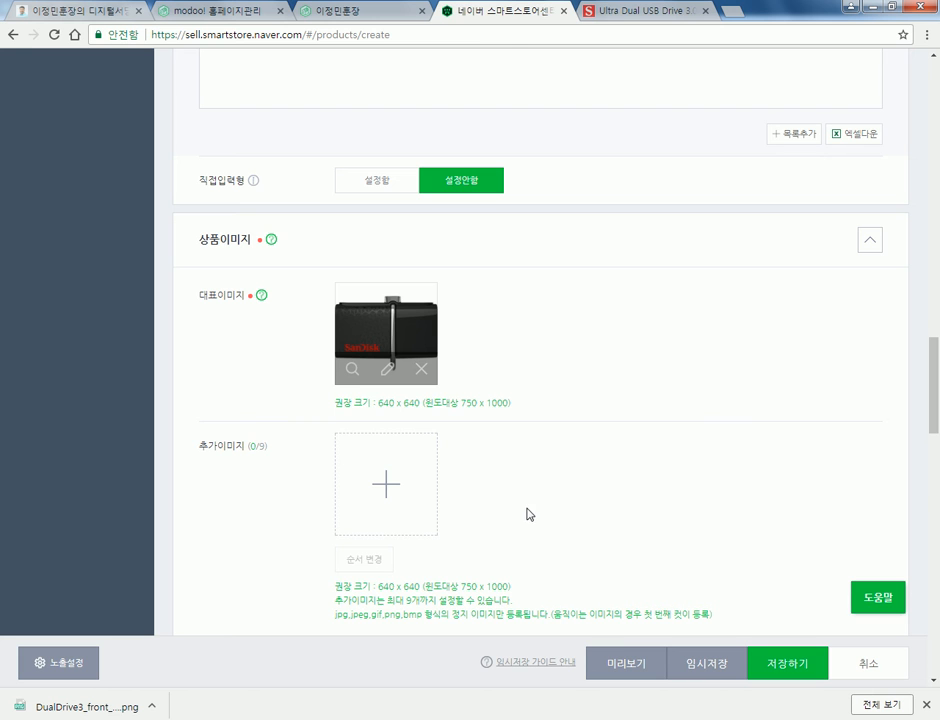
left_click(640, 11)
Step: Scroll through the Ultra Dual USB Drive 3.0 page, then open the Windows Start menu
scroll(583, 451, "down", 10)
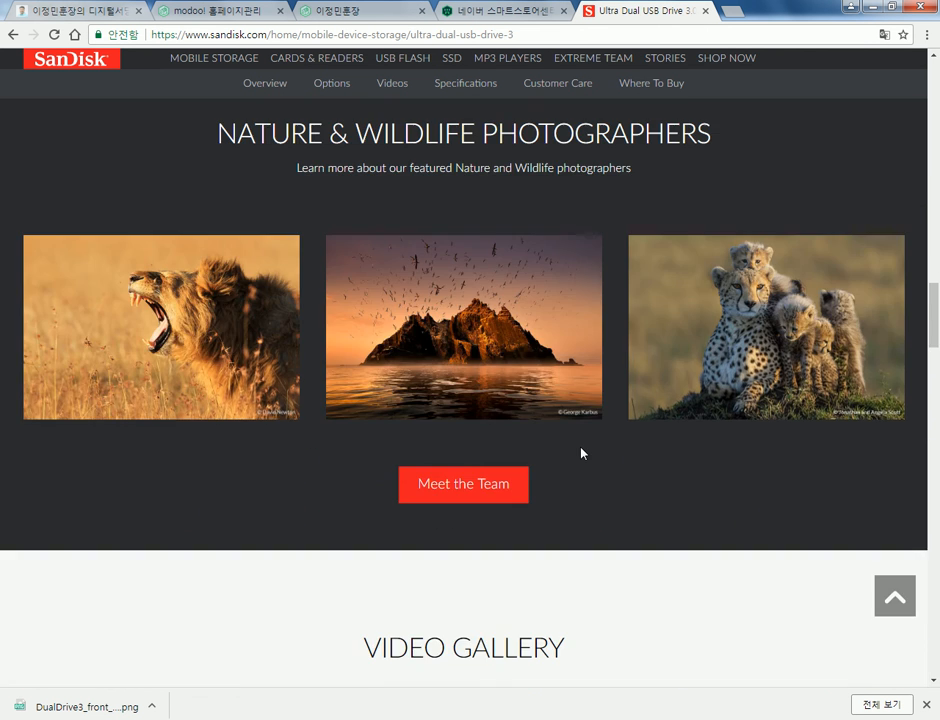
scroll(649, 376, "up", 15)
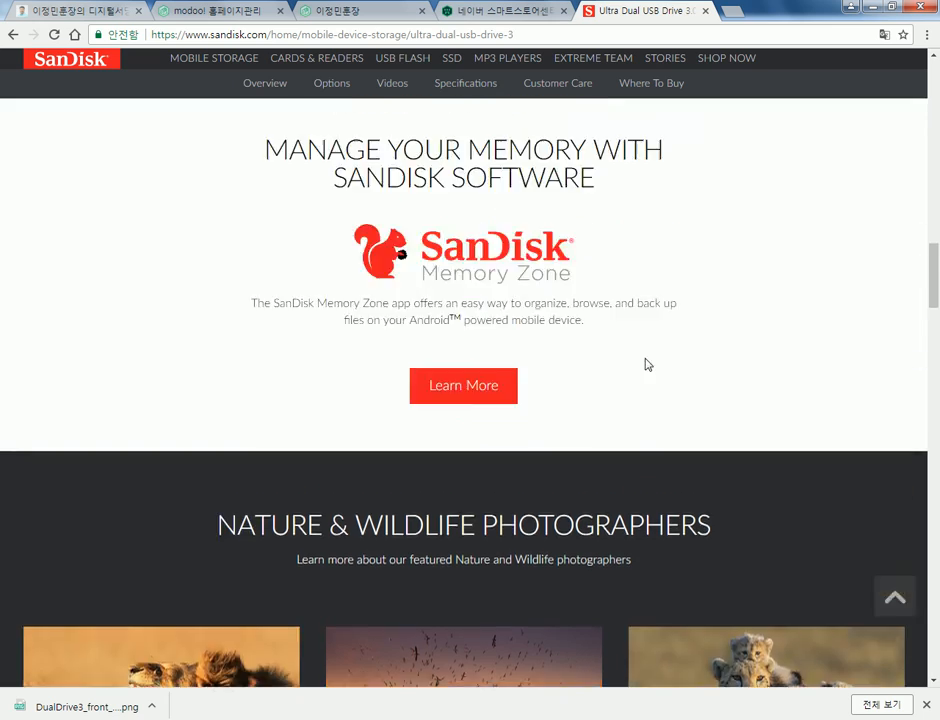
scroll(645, 360, "up", 3)
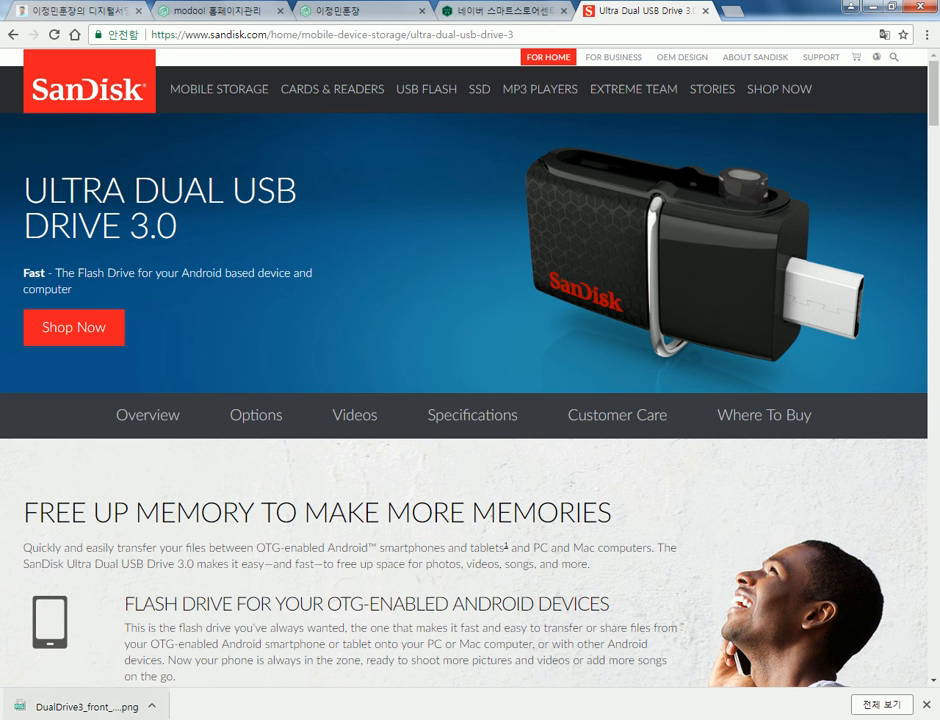
key("super")
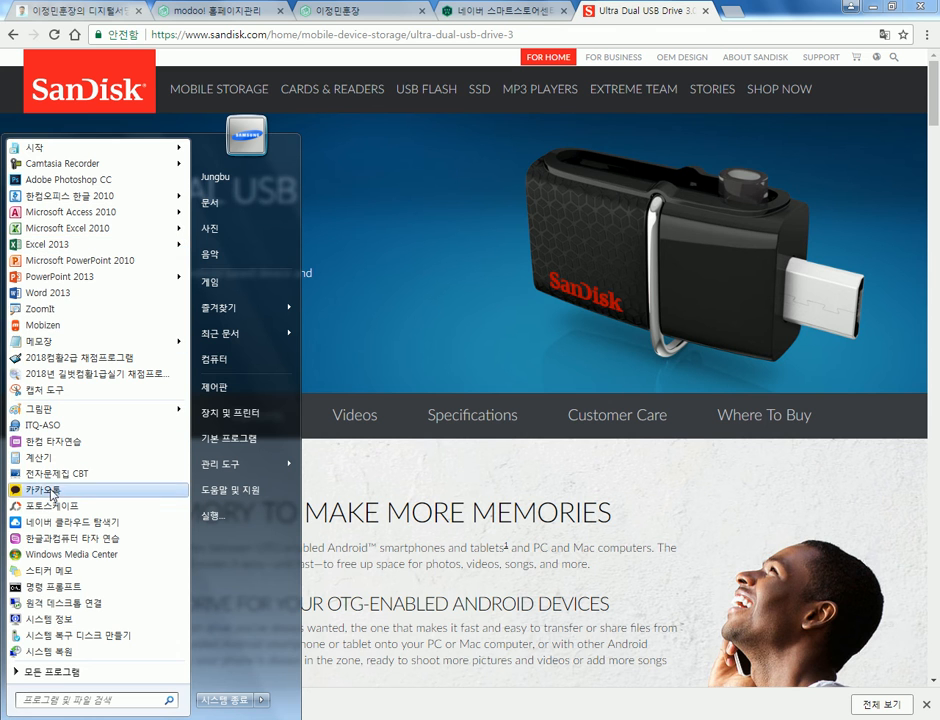
Step: Paste the SanDisk page screenshot into Paint and crop it to the Ultra Dual USB Drive 3.0 banner
left_click(58, 417)
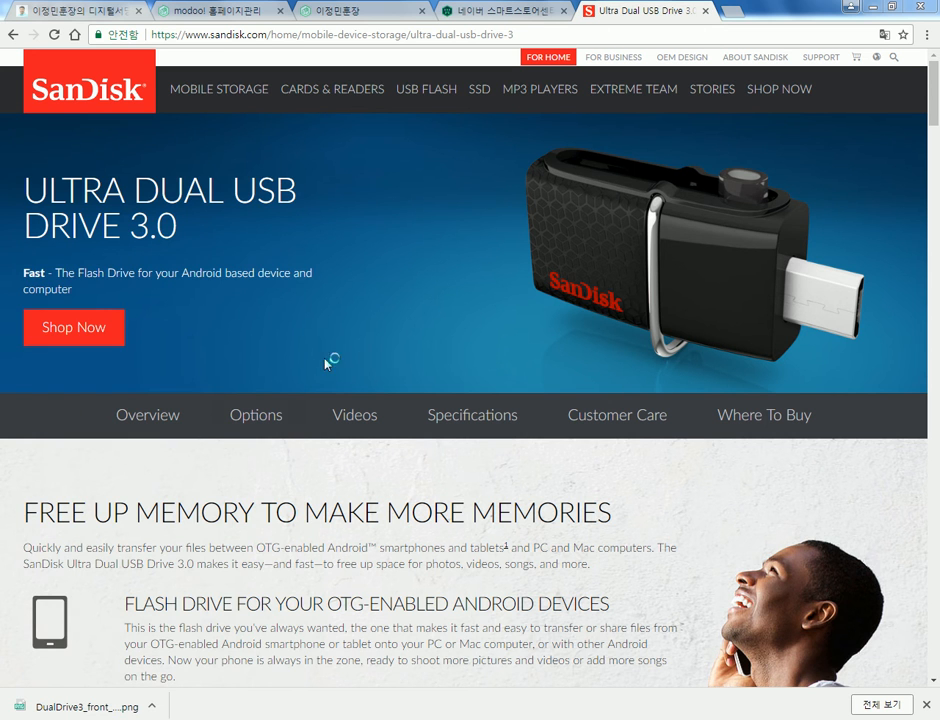
key("ctrl+v")
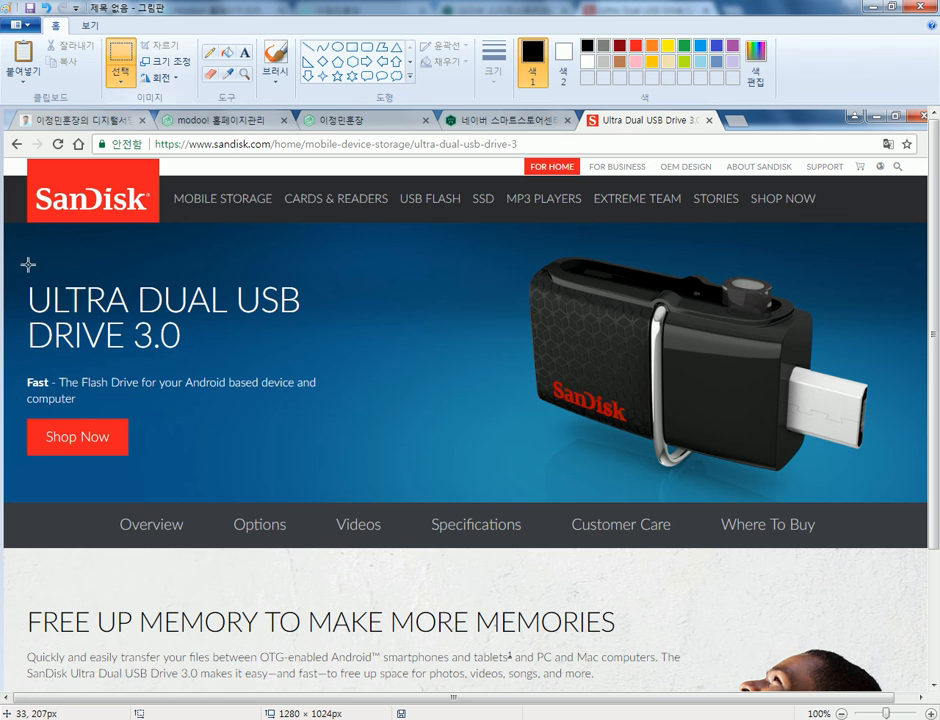
mouse_move(26, 265)
left_mouse_down()
mouse_move(185, 286)
mouse_move(705, 444)
mouse_move(875, 484)
left_mouse_up()
mouse_move(15, 236)
left_mouse_down()
mouse_move(369, 356)
mouse_move(771, 472)
mouse_move(875, 487)
left_mouse_up()
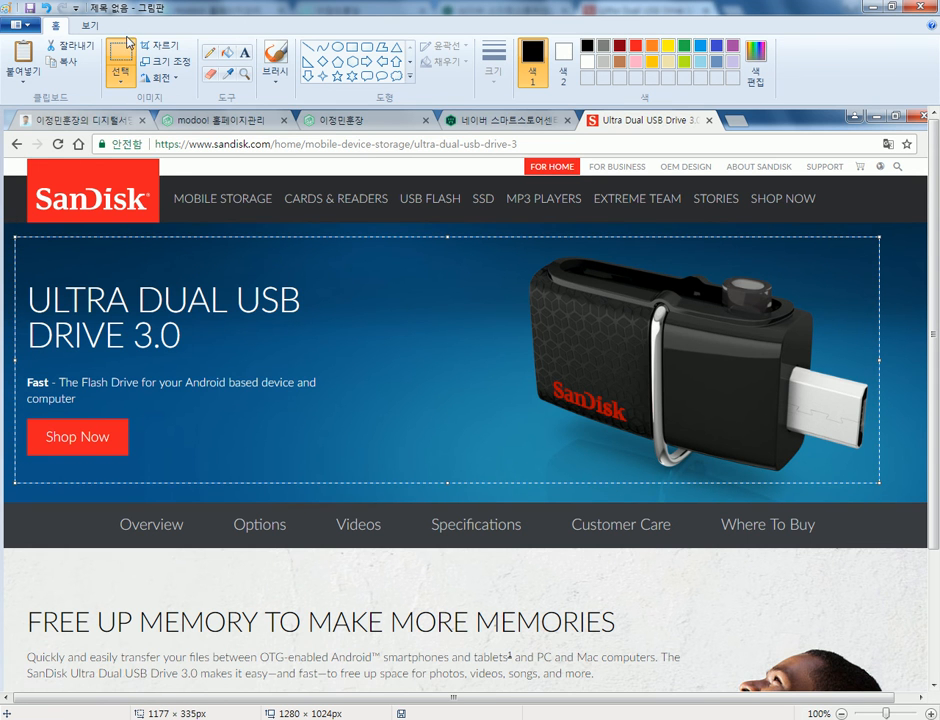
left_click(160, 45)
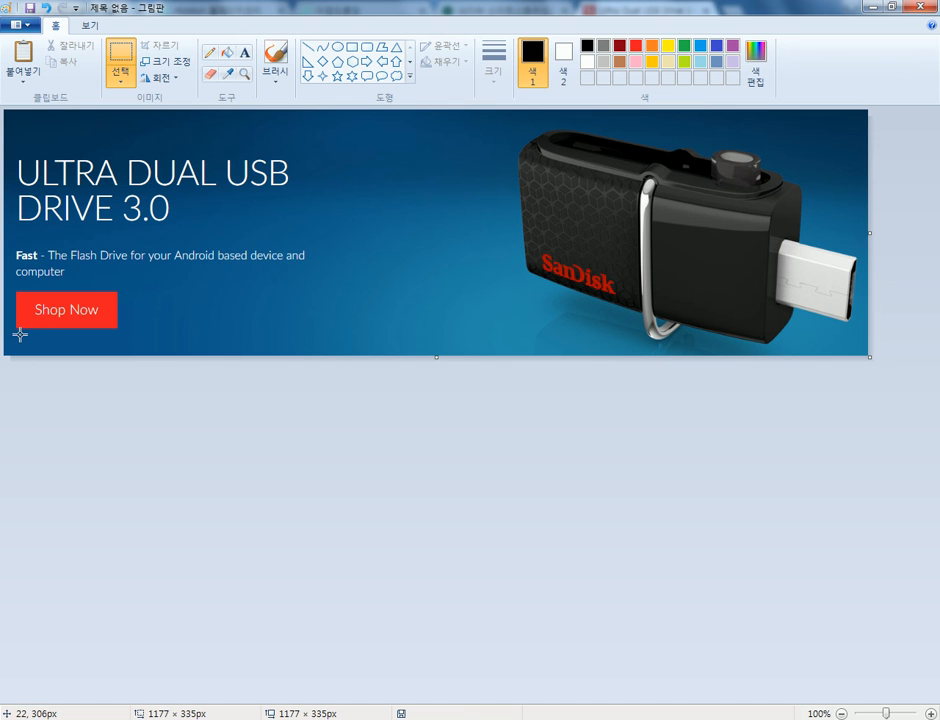
left_click_drag(12, 334, 120, 306)
Step: Erase the banner's Shop Now button by covering it with a strip of background
left_click(206, 345)
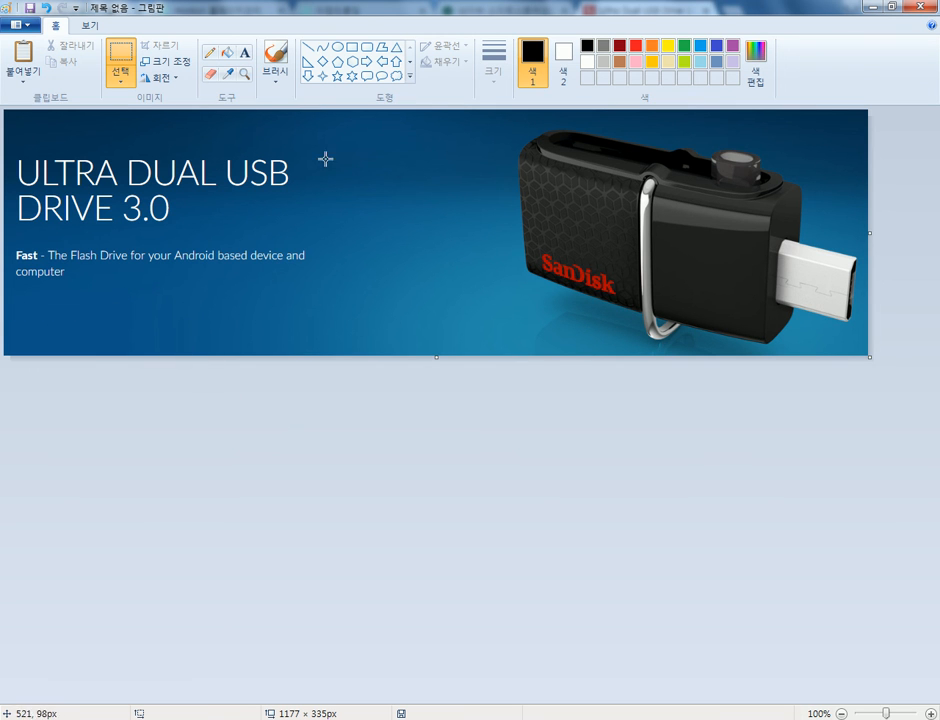
left_click(18, 23)
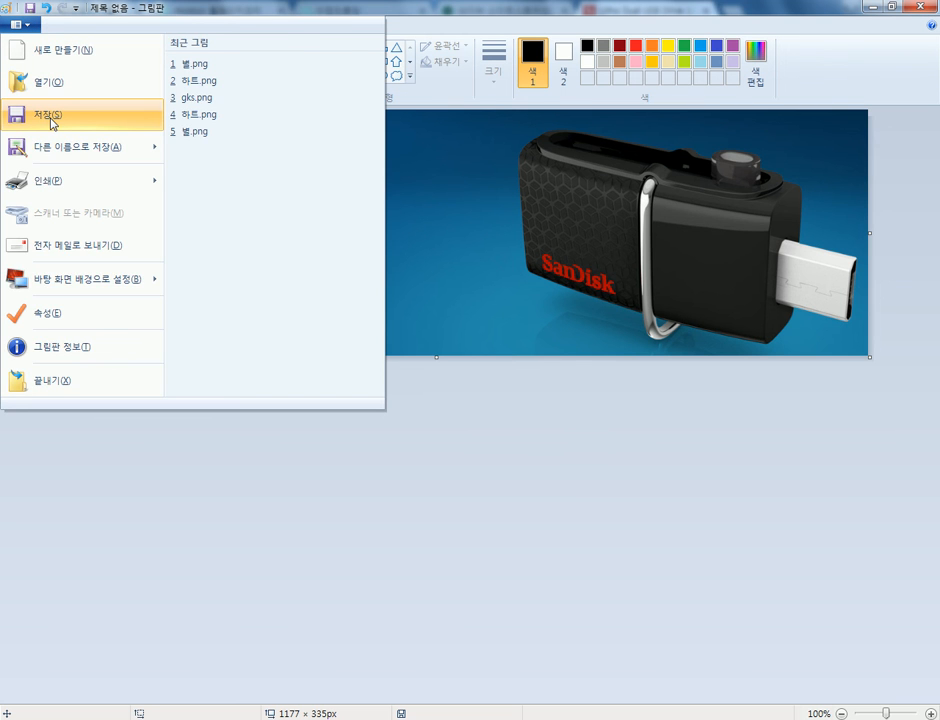
left_click(51, 118)
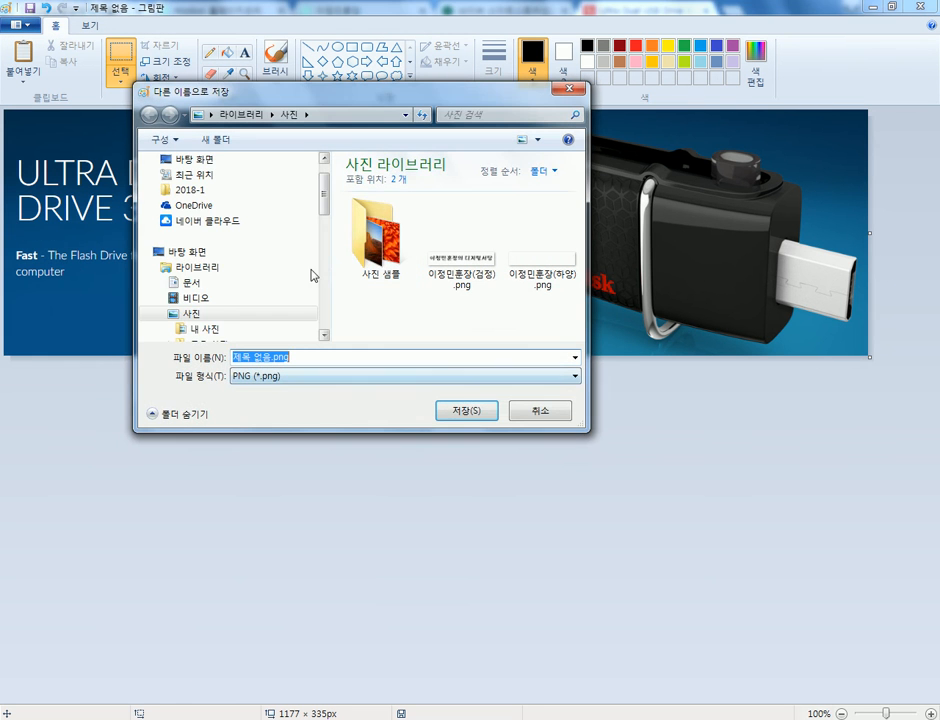
left_click_drag(325, 204, 325, 315)
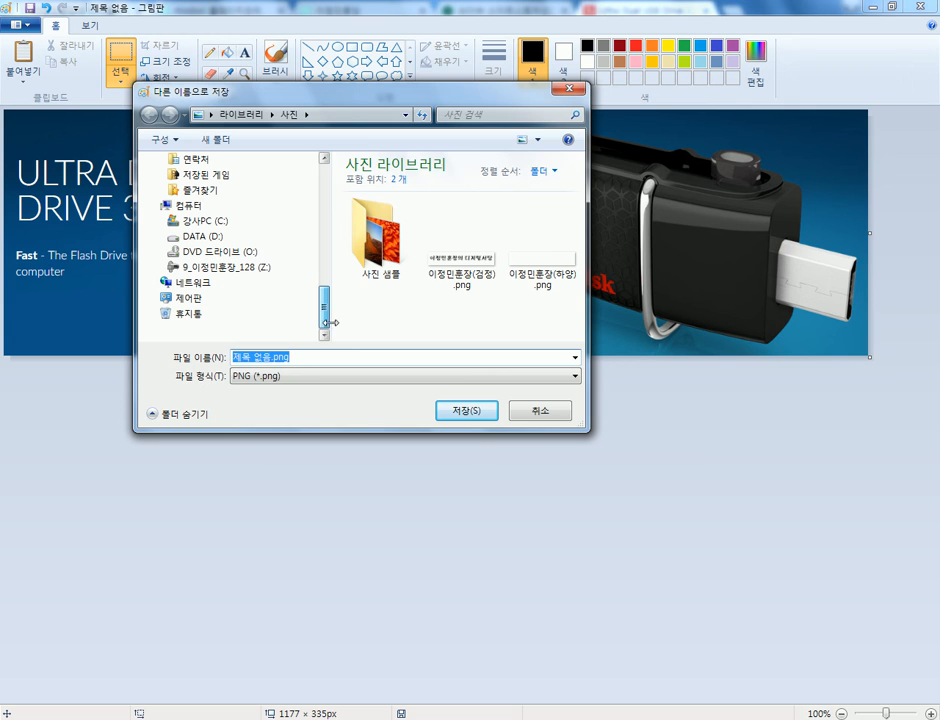
Step: Navigate the save dialog to Z: > 강의자료 > 사진 > 상품
left_click(230, 270)
double_click(384, 273)
scroll(384, 281, "down", 6)
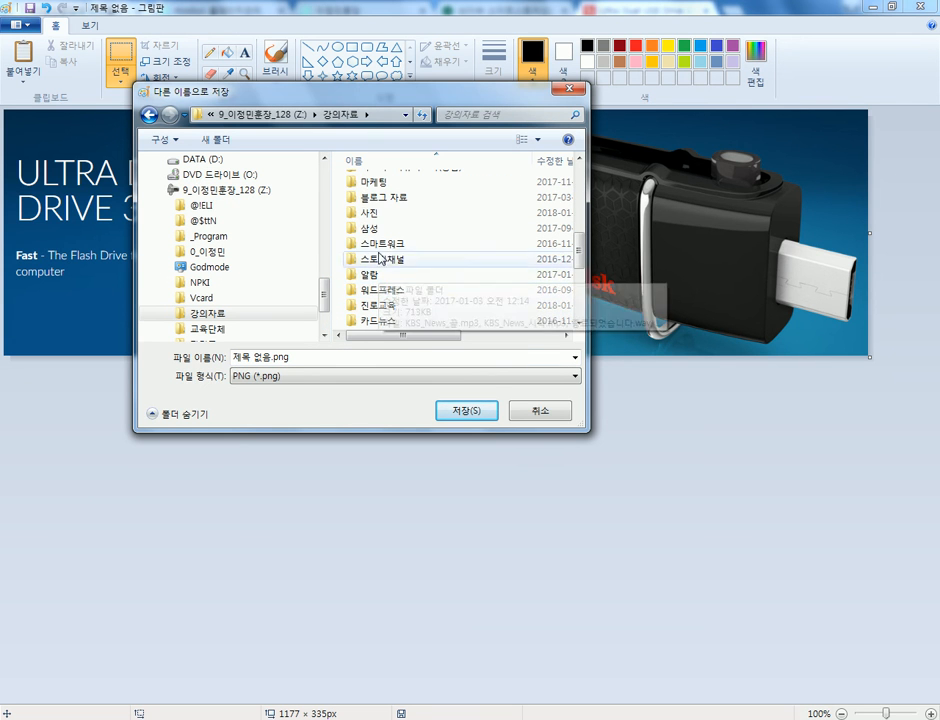
double_click(369, 213)
scroll(381, 301, "down", 3)
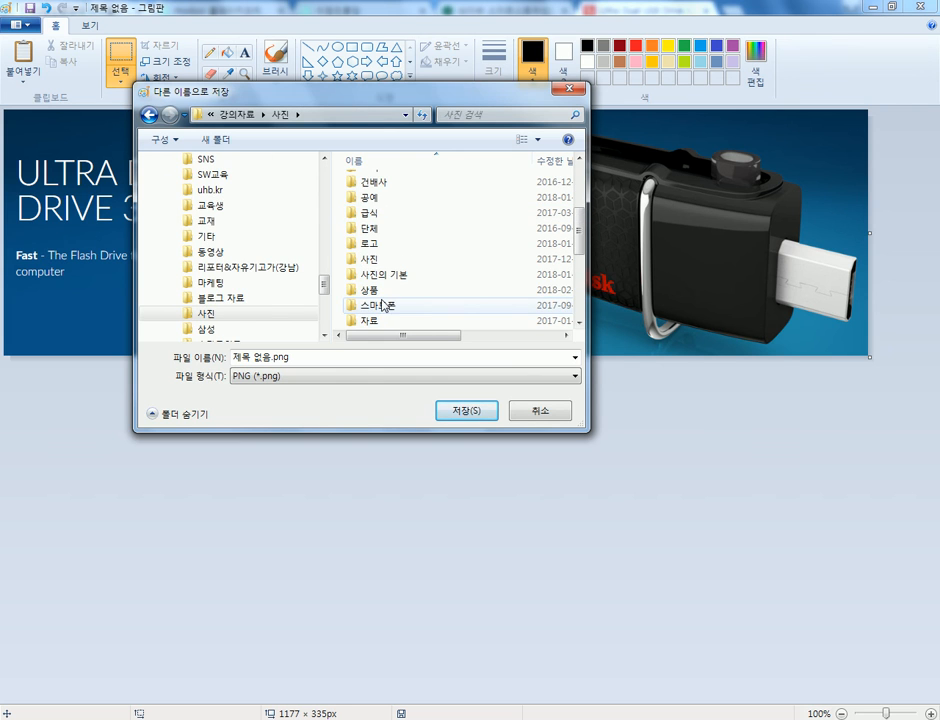
double_click(384, 292)
Step: Save the banner as DualDrive3_front_view_Hi-res-retina 2.png, then close Paint
left_click(387, 230)
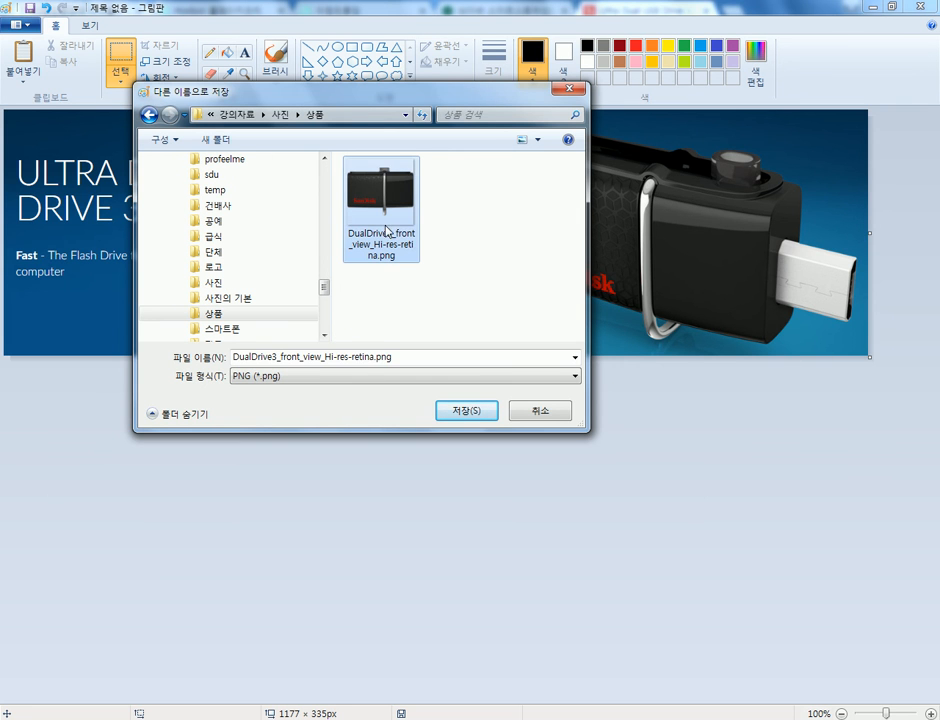
left_click(368, 358)
left_click(376, 357)
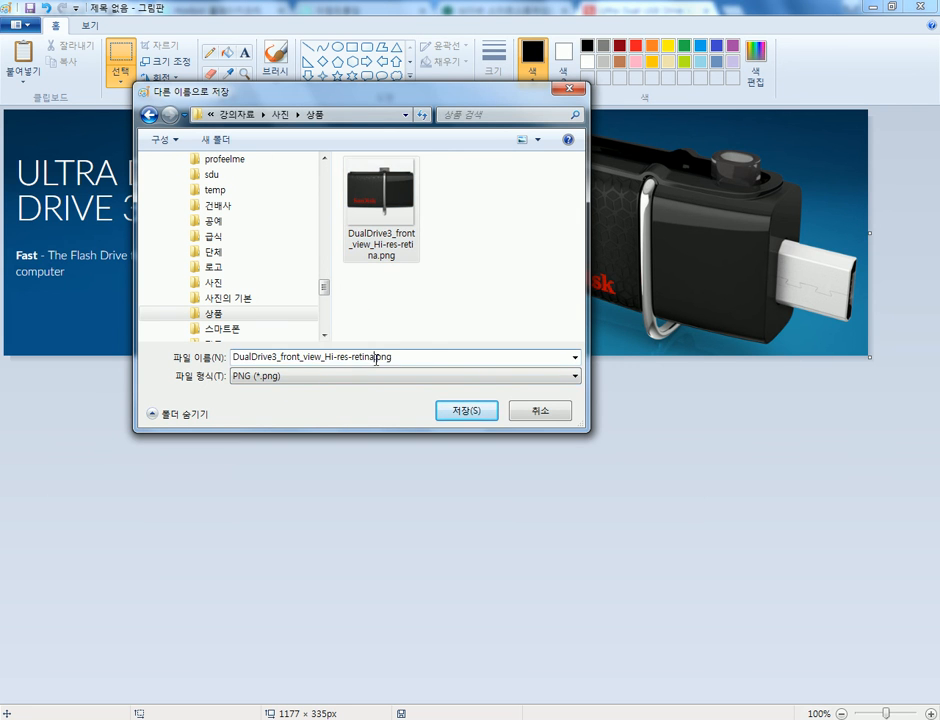
left_click(377, 357)
left_click(487, 412)
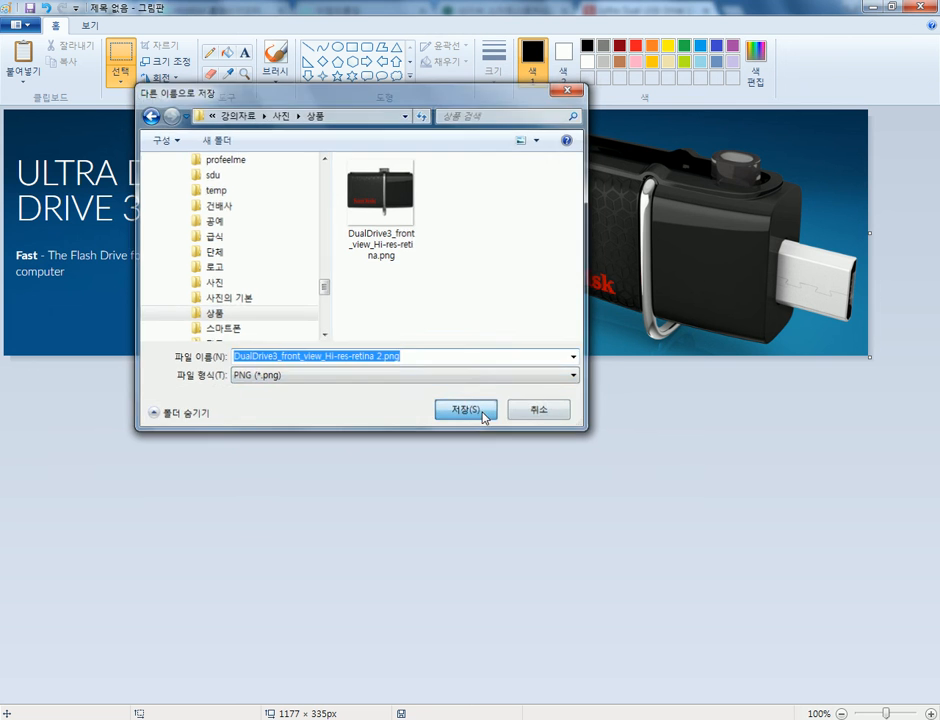
left_click(925, 10)
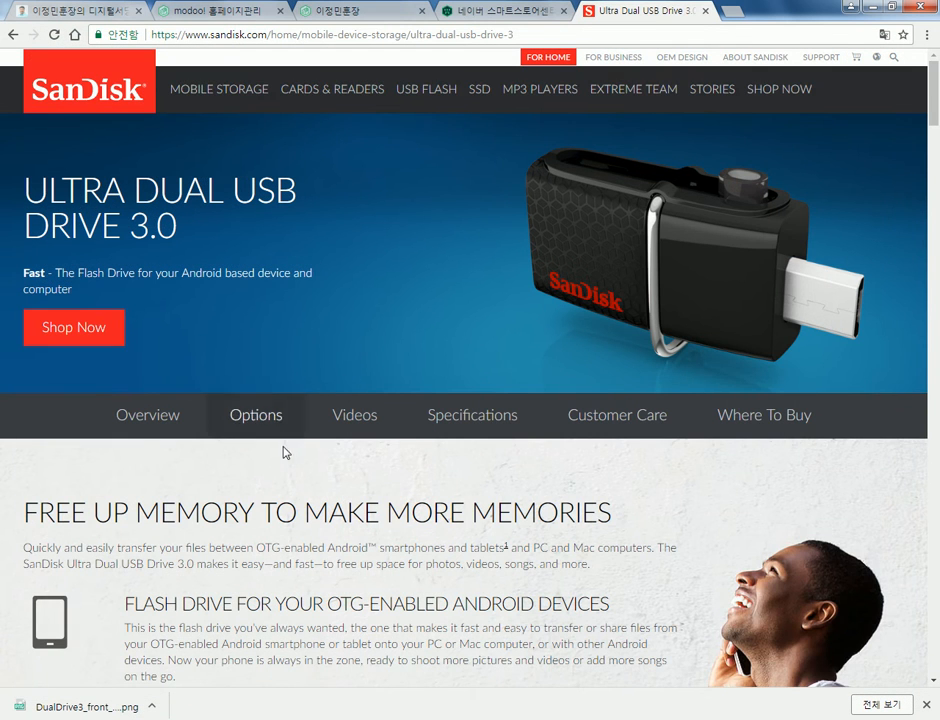
Step: Add the cropped banner PNG from this computer as the first 추가이미지
left_click(530, 14)
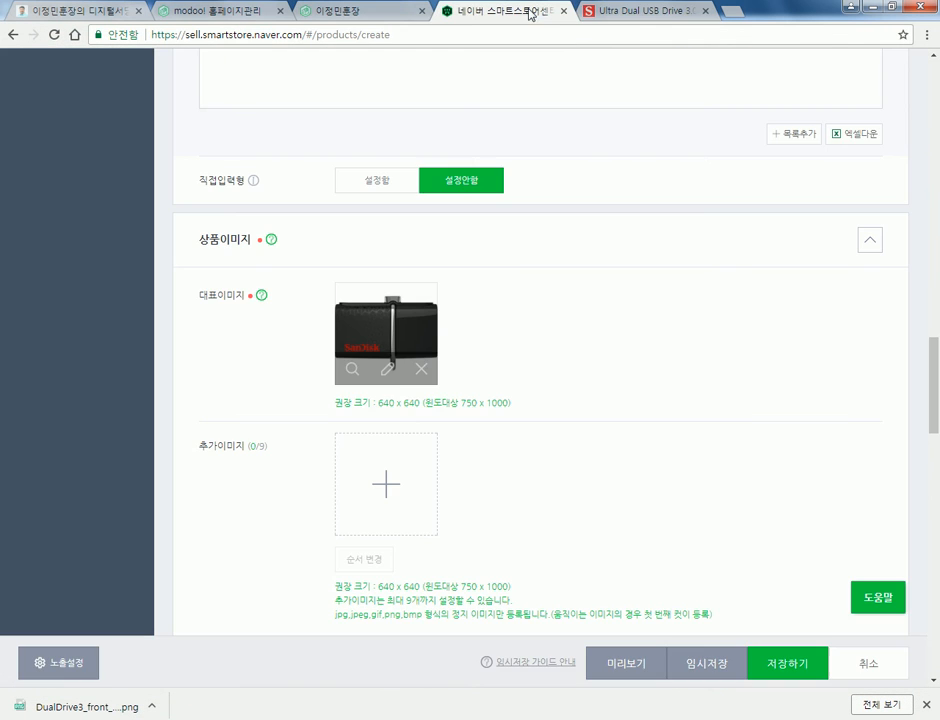
left_click(391, 481)
left_click(421, 116)
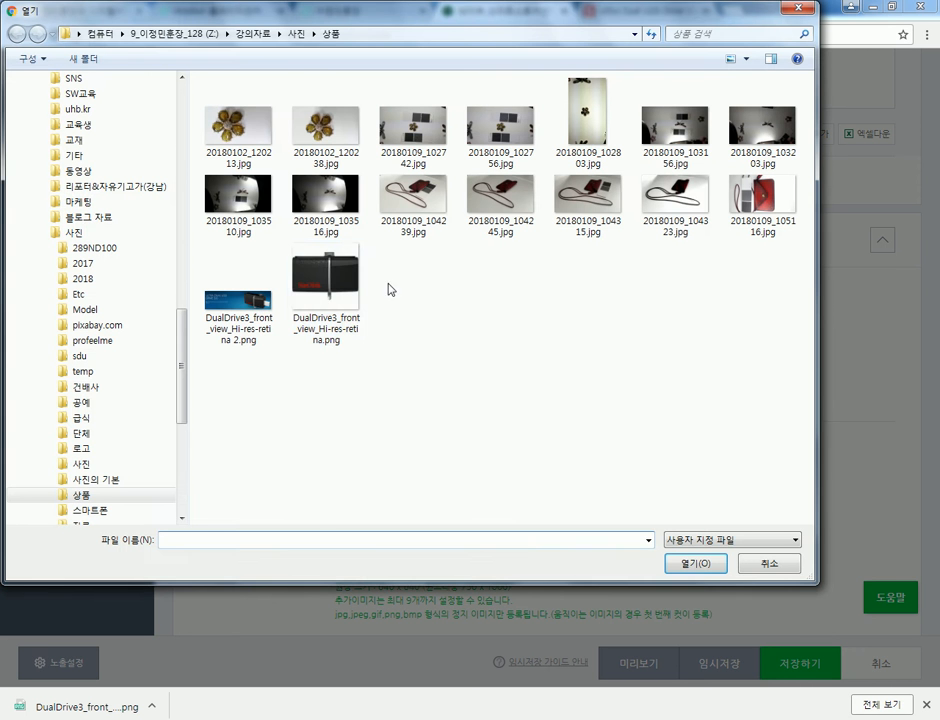
double_click(250, 265)
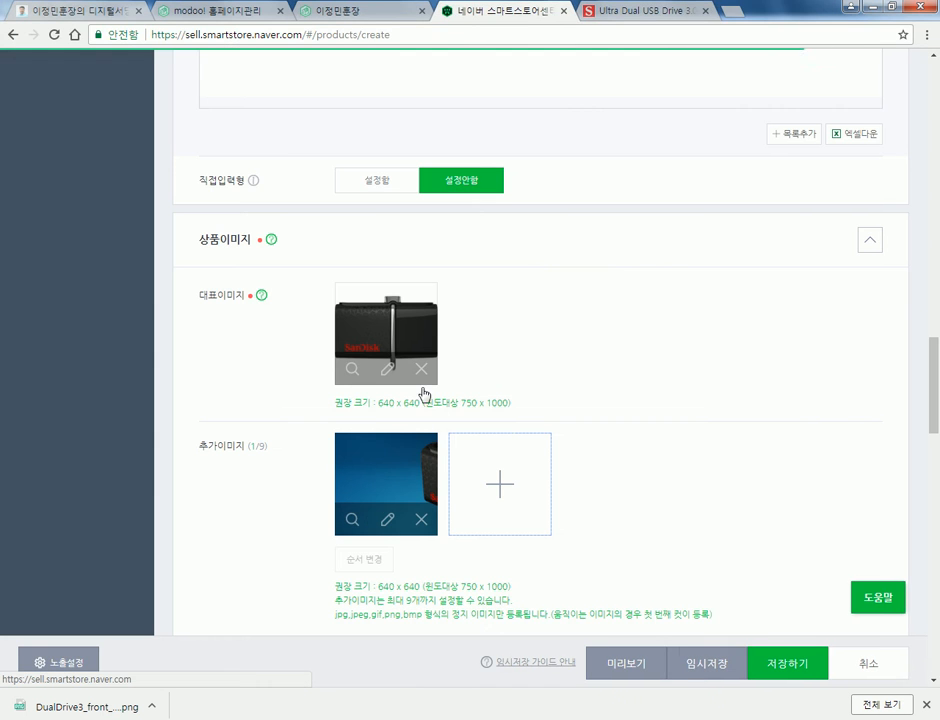
Step: Try 저장하기 and scroll through the form to review the flagged missing fields
scroll(520, 535, "down", 3)
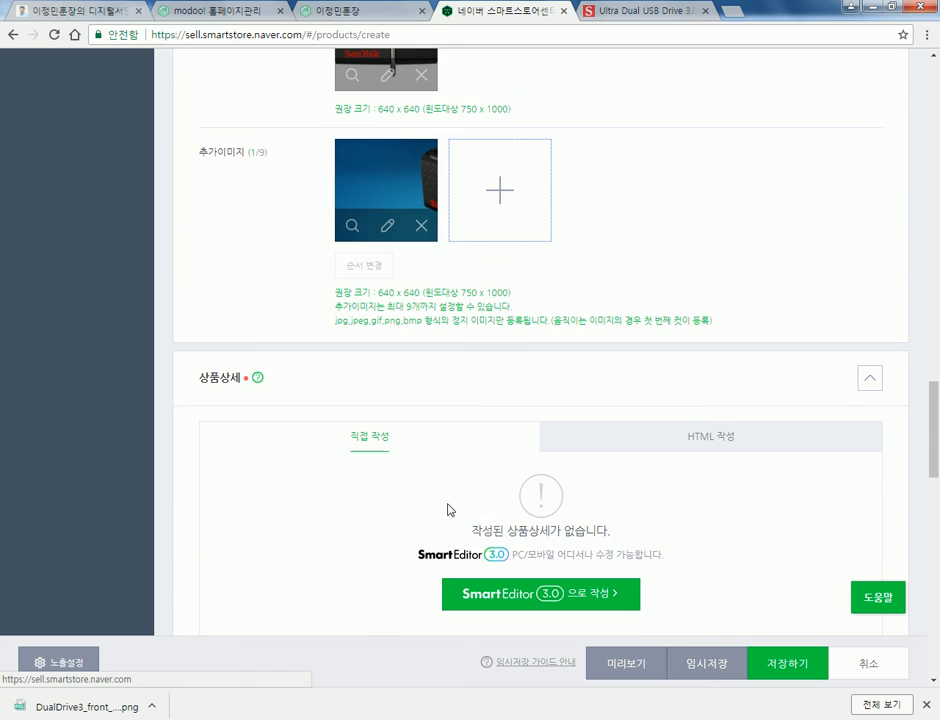
scroll(367, 493, "down", 2)
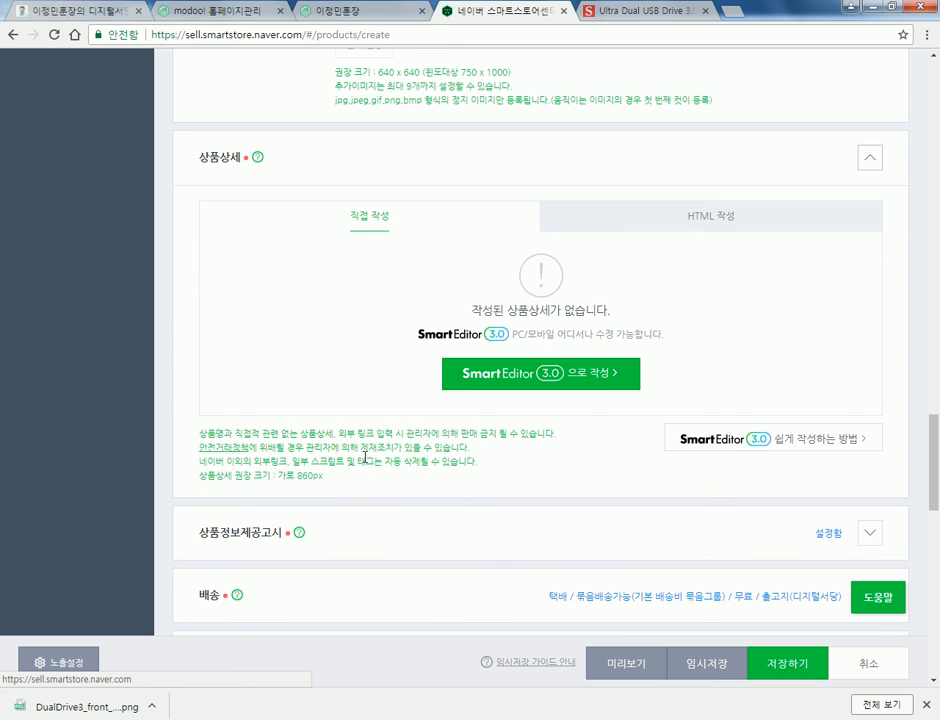
left_click(775, 661)
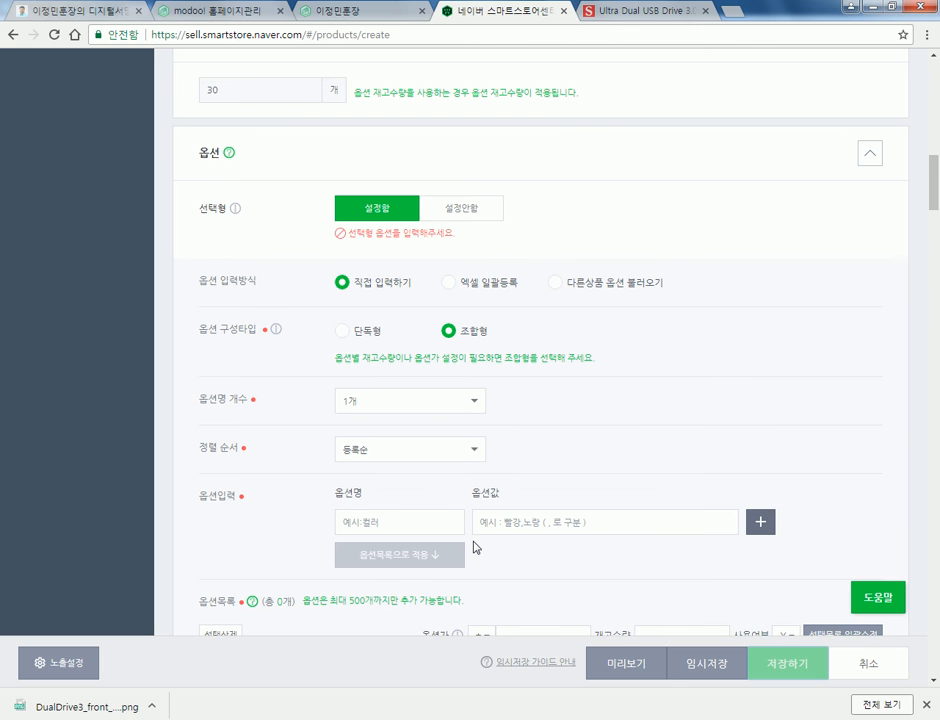
scroll(270, 541, "up", 15)
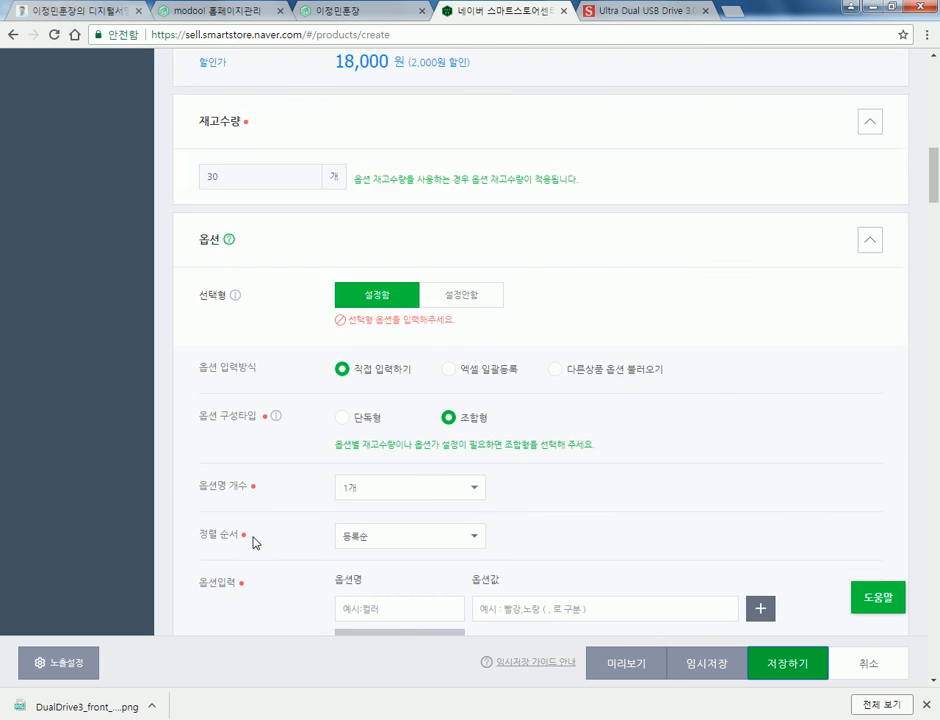
scroll(253, 543, "up", 1)
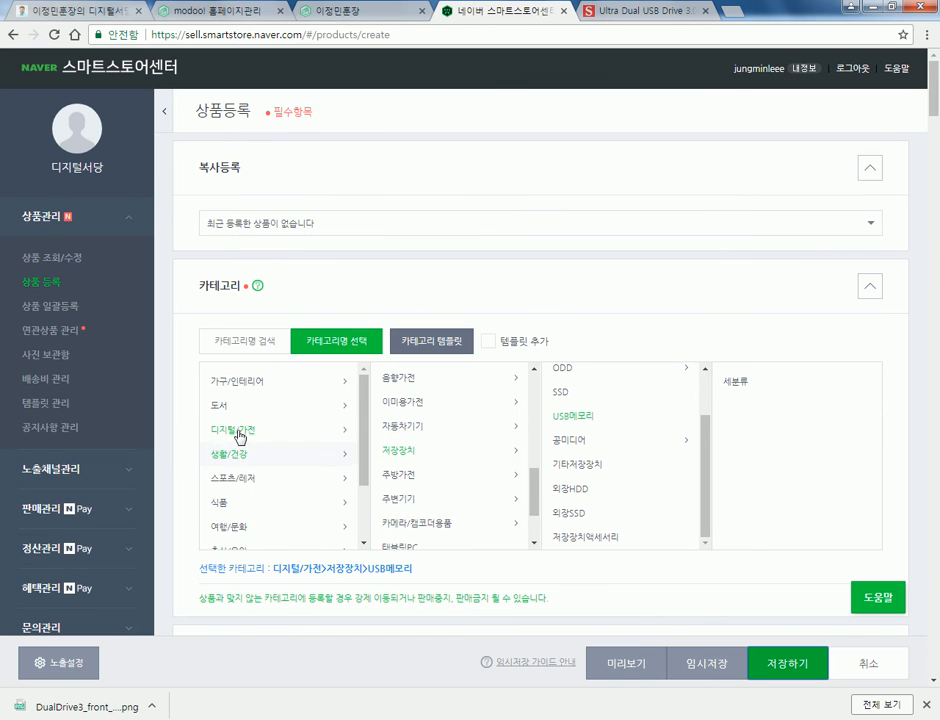
scroll(205, 385, "down", 6)
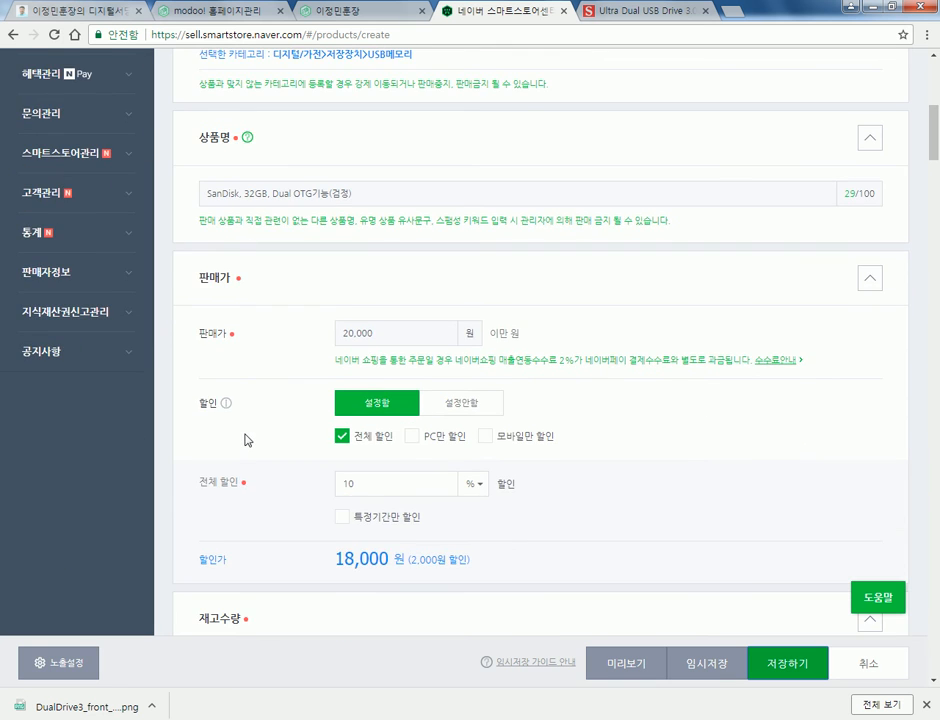
scroll(248, 440, "down", 10)
scroll(248, 440, "down", 10)
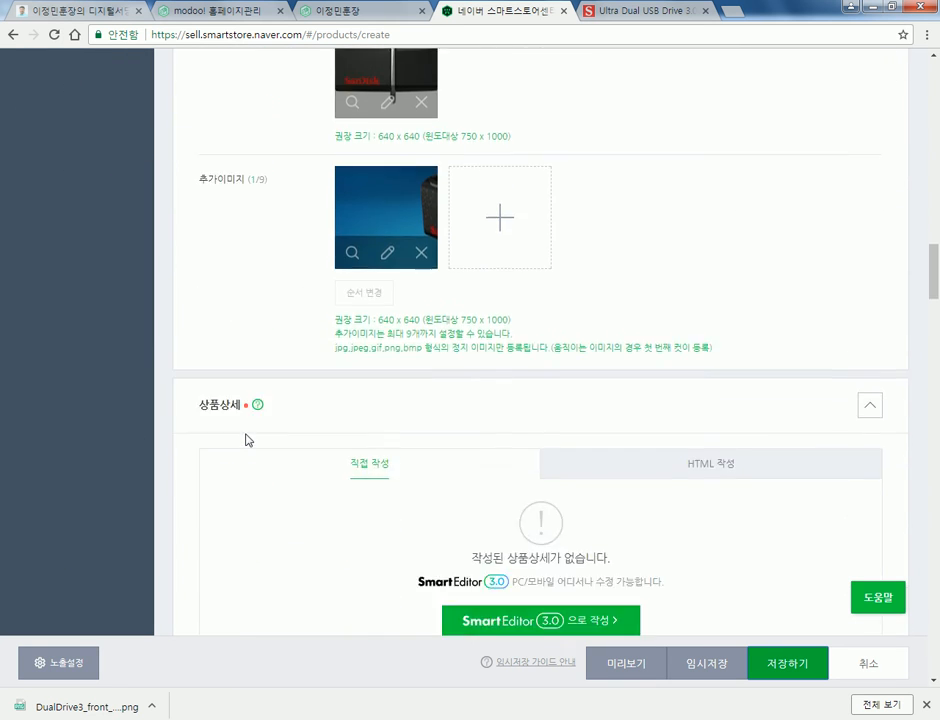
scroll(248, 440, "down", 5)
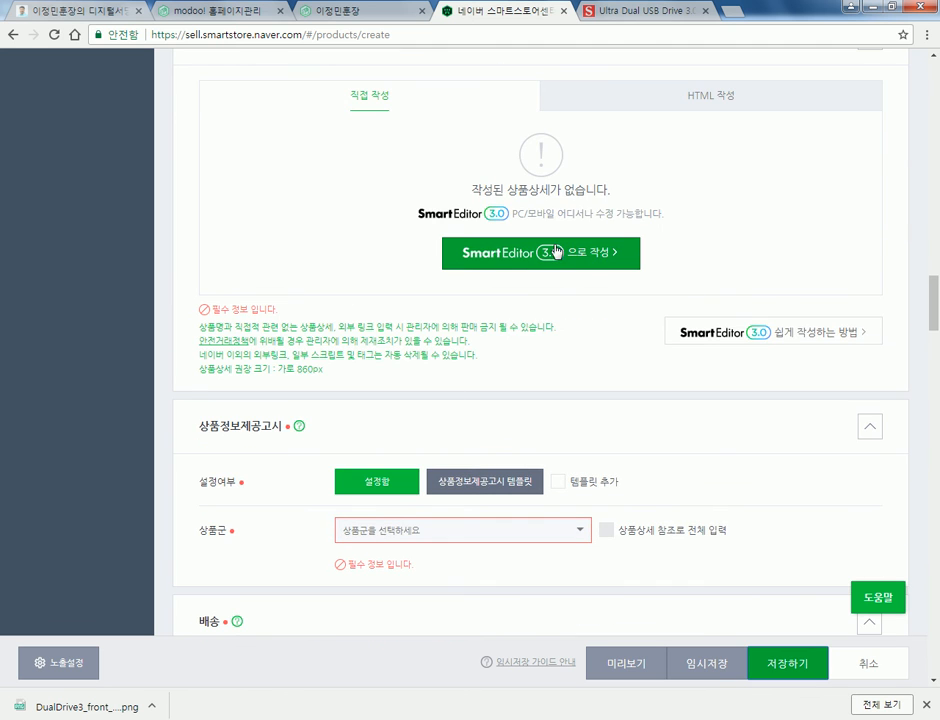
scroll(365, 436, "down", 3)
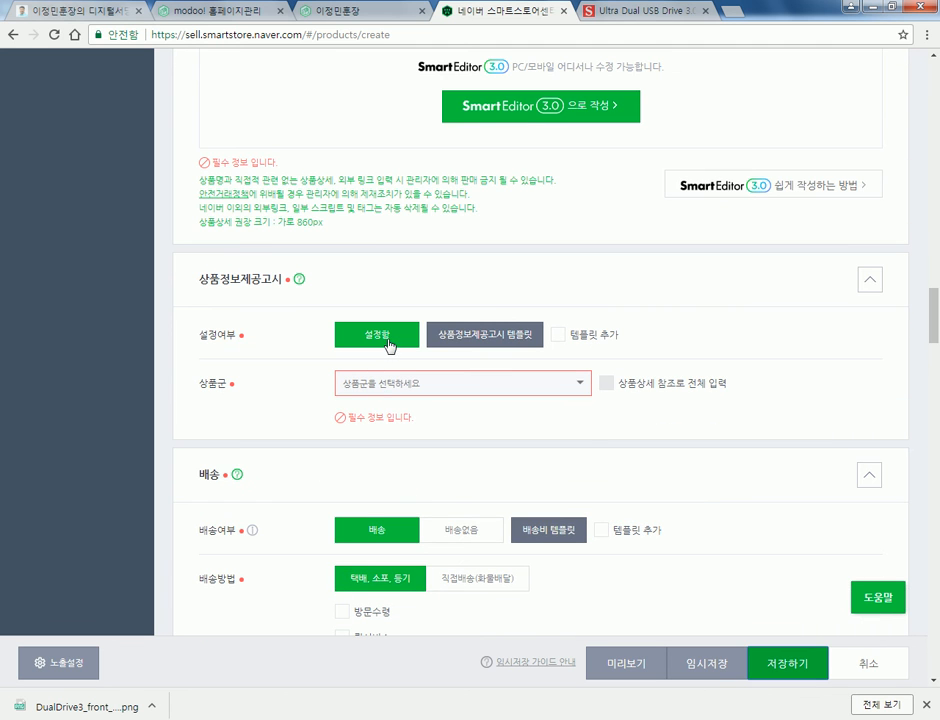
Step: Set the notice's 상품군 to 사무용기기(컴퓨터/노트북/프린터)
left_click(398, 386)
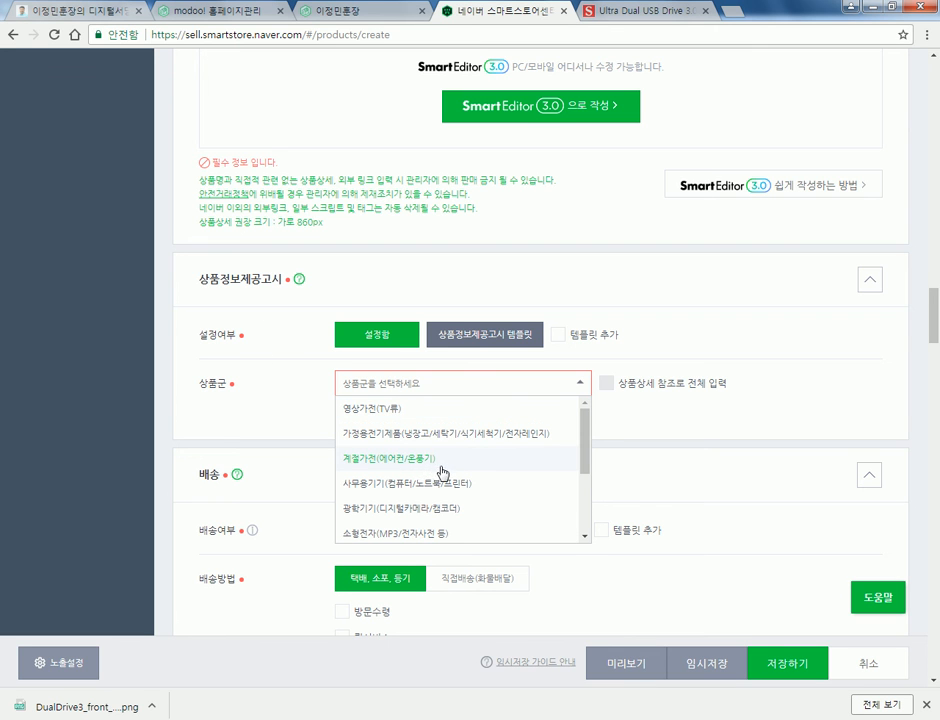
scroll(439, 472, "down", 3)
scroll(455, 483, "down", 1)
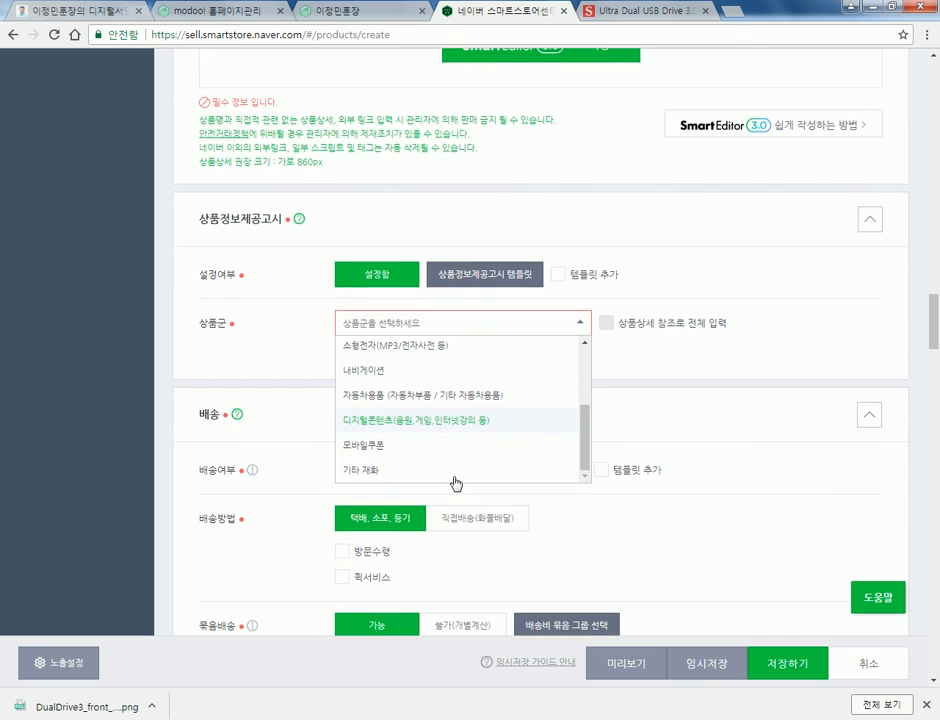
scroll(453, 449, "up", 5)
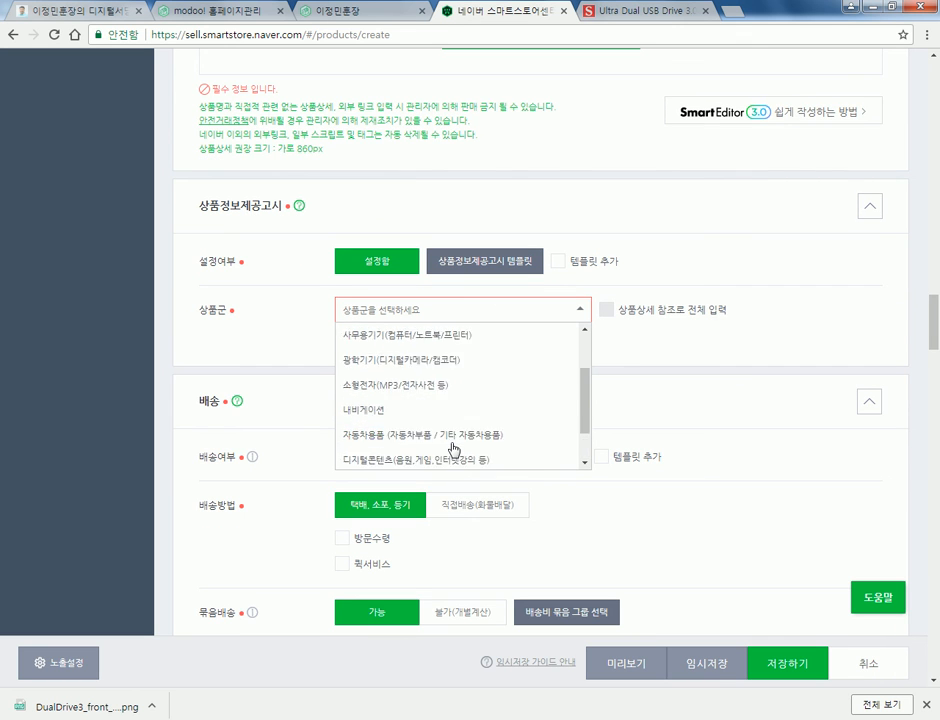
scroll(453, 449, "up", 1)
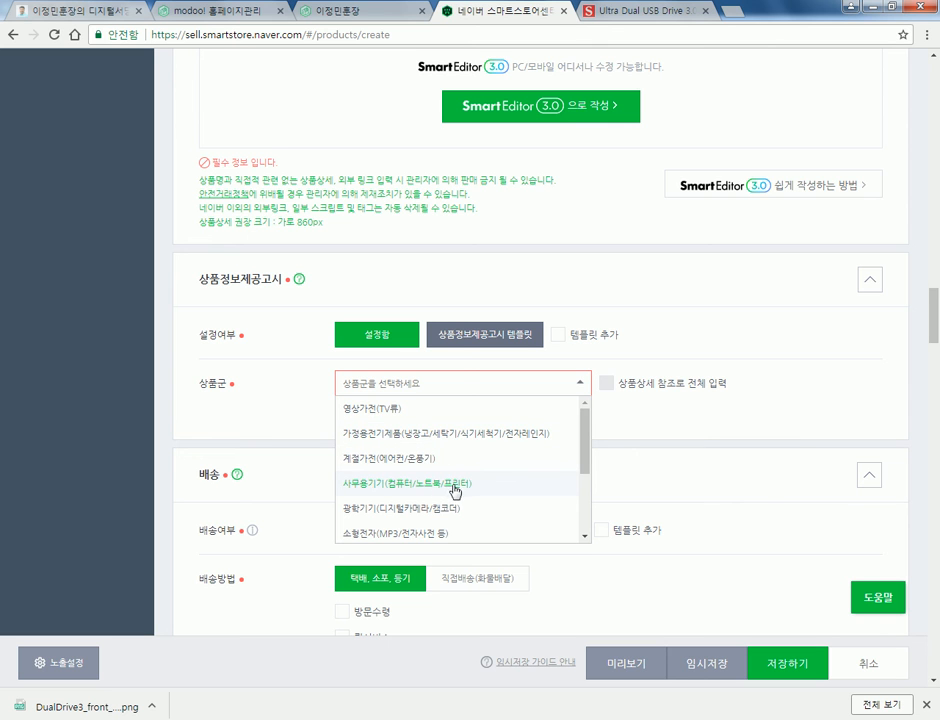
left_click(457, 484)
Step: Copy the 상품명 'SanDisk, 32GB, Dual OTG기능(검정)' and paste it into 품명
left_click(400, 437)
scroll(289, 366, "up", 15)
scroll(320, 270, "up", 8)
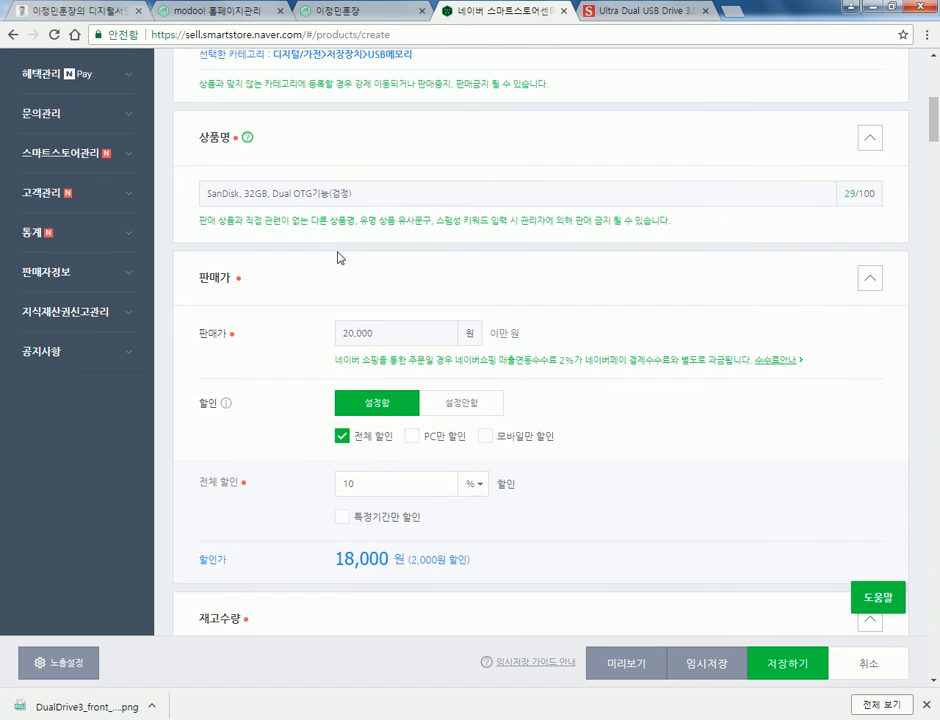
scroll(340, 262, "up", 2)
left_click_drag(366, 340, 165, 346)
key("ctrl+c")
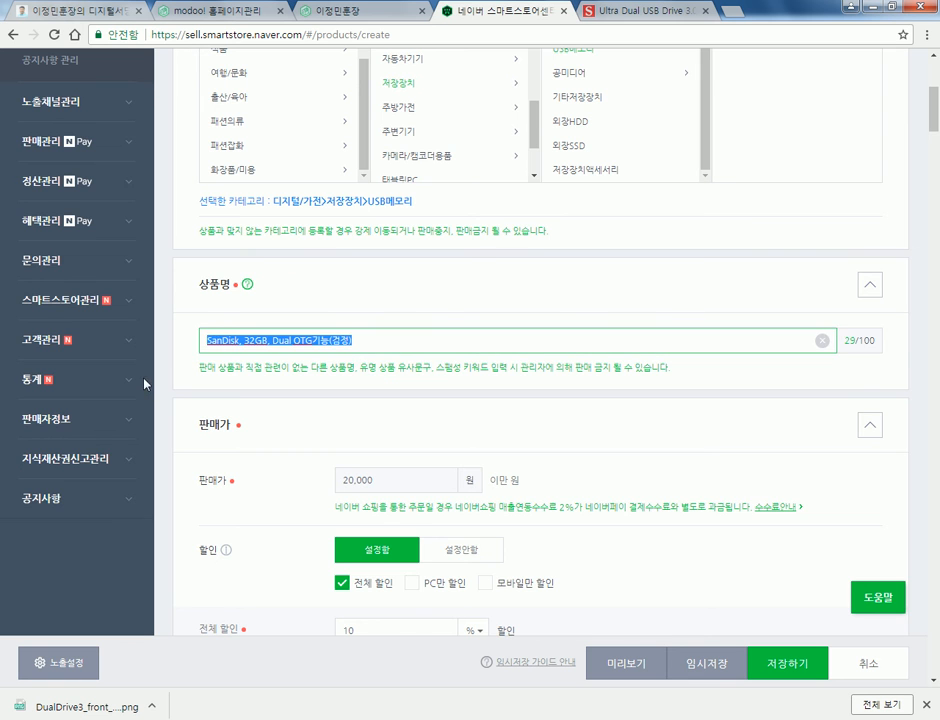
scroll(195, 403, "down", 20)
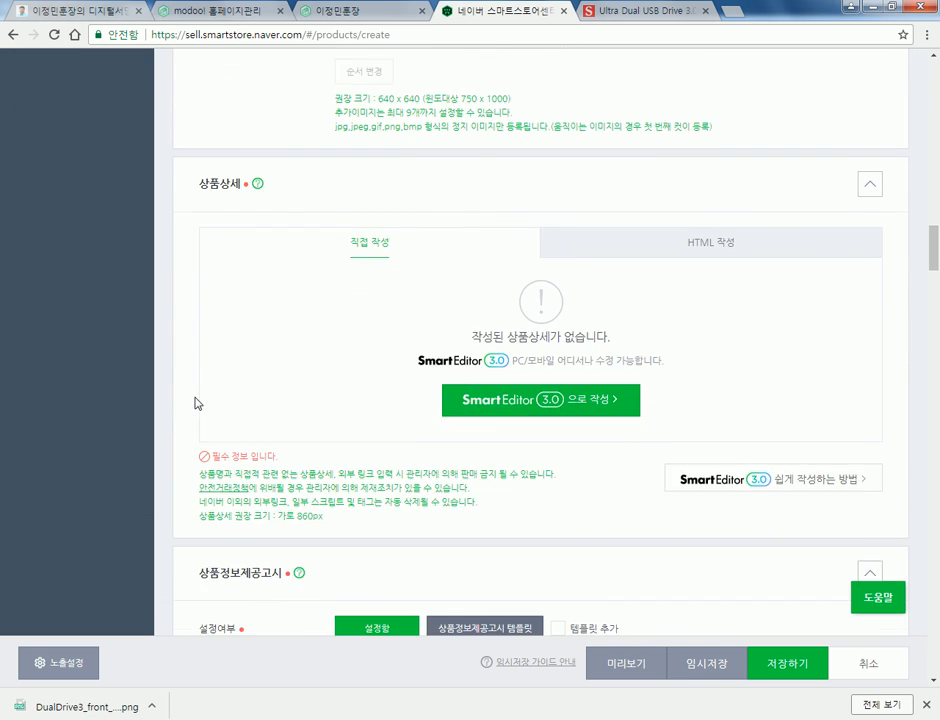
scroll(197, 403, "down", 4)
left_click(366, 284)
key("ctrl+v")
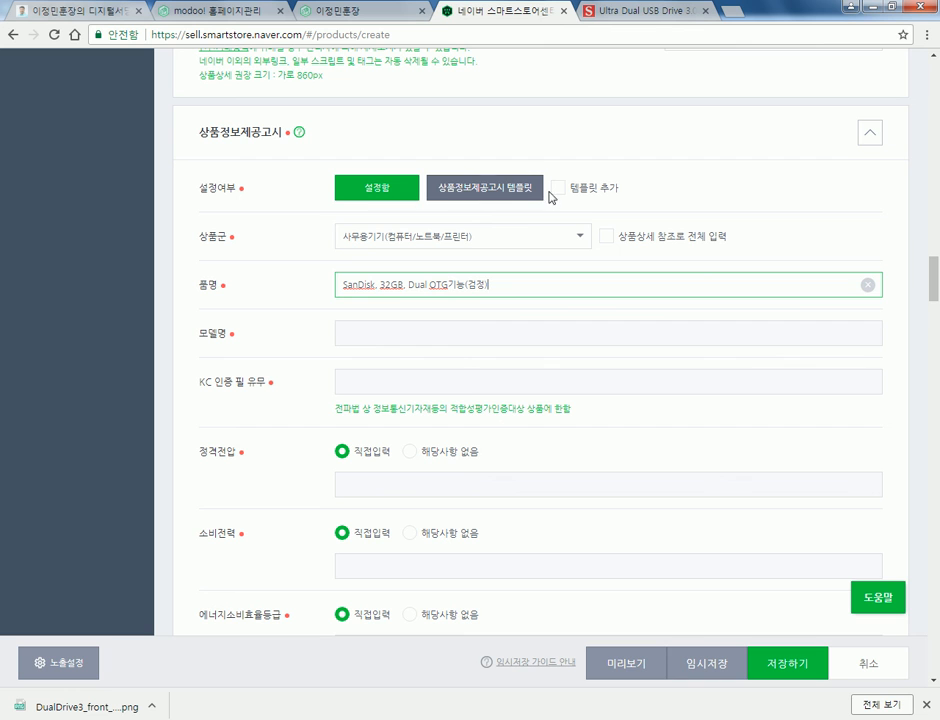
Step: Paste the product name as 모델명 and enter KC status 인증 필
left_click(362, 326)
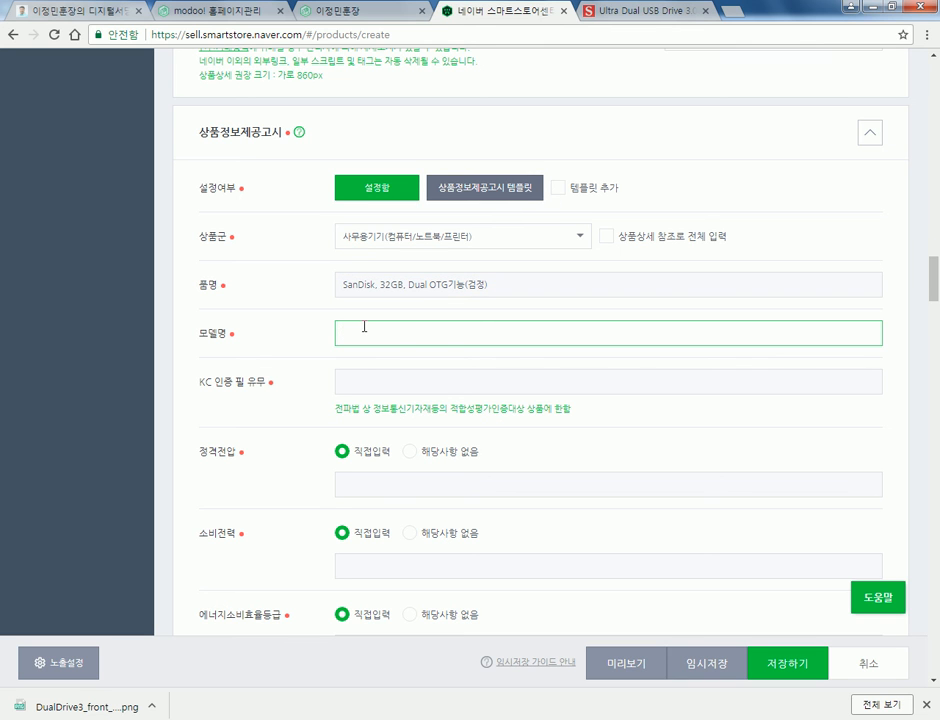
key("ctrl+v")
left_click(372, 381)
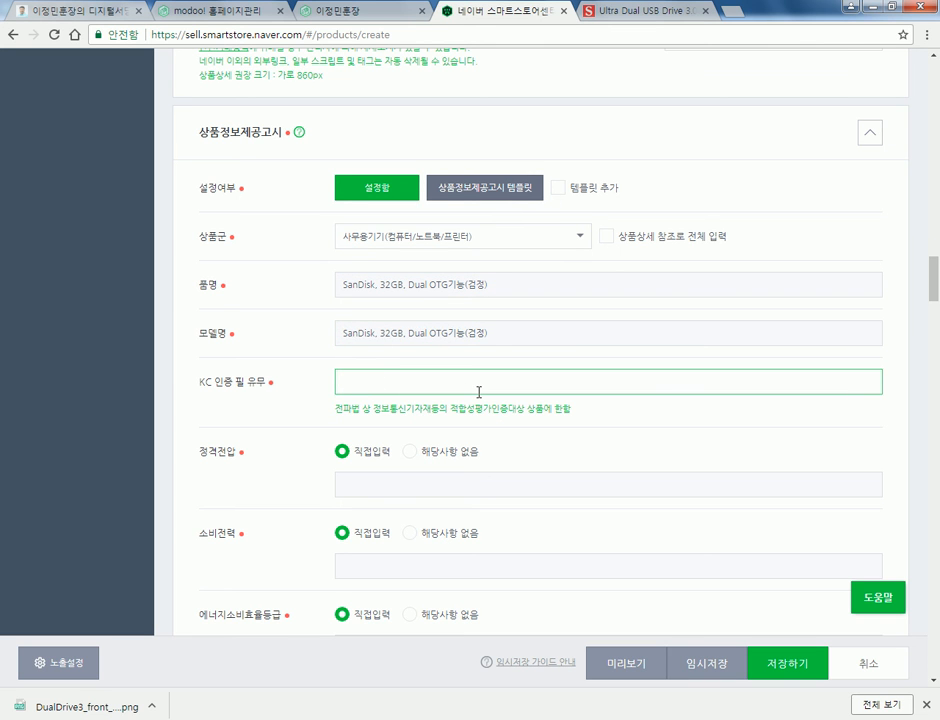
key("BackSpace")
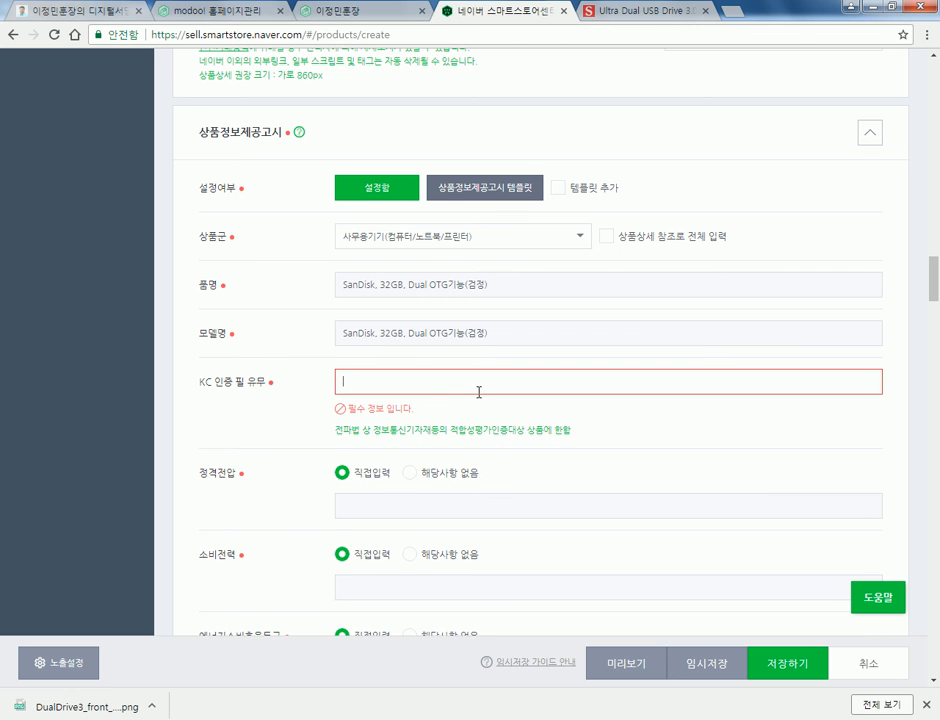
type("인즈")
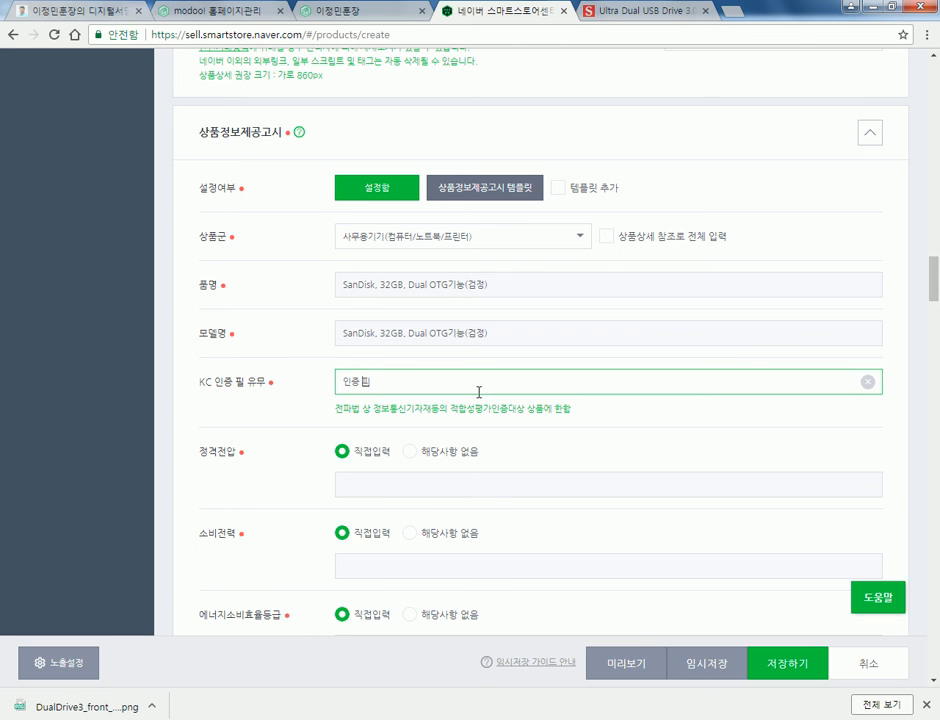
Step: Mark rated voltage, power consumption and energy efficiency grade as 해당사항 없음
left_click(410, 452)
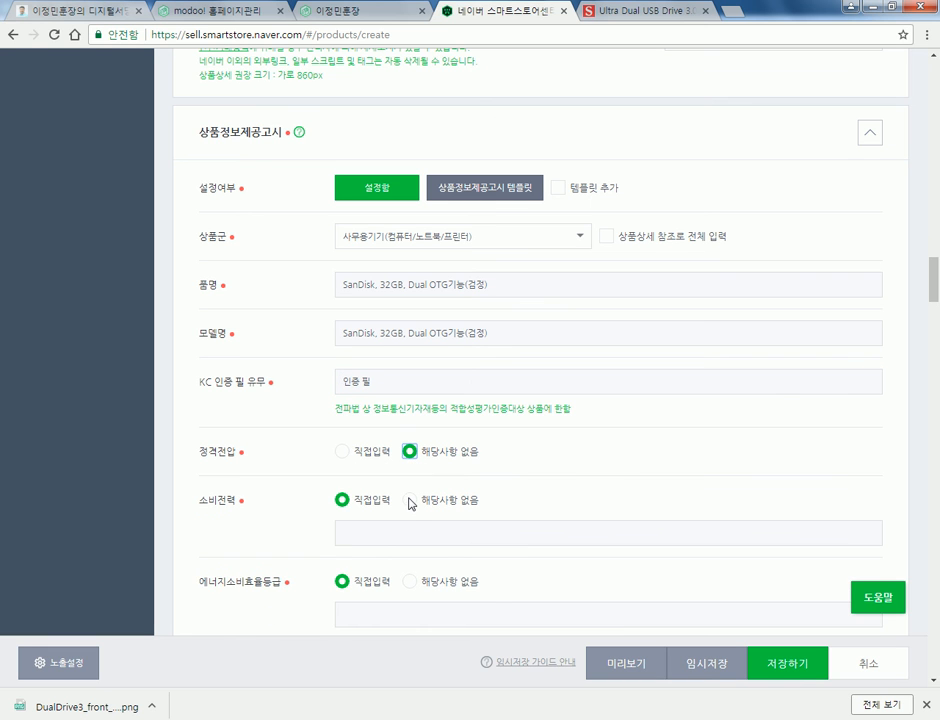
left_click(410, 501)
left_click(409, 549)
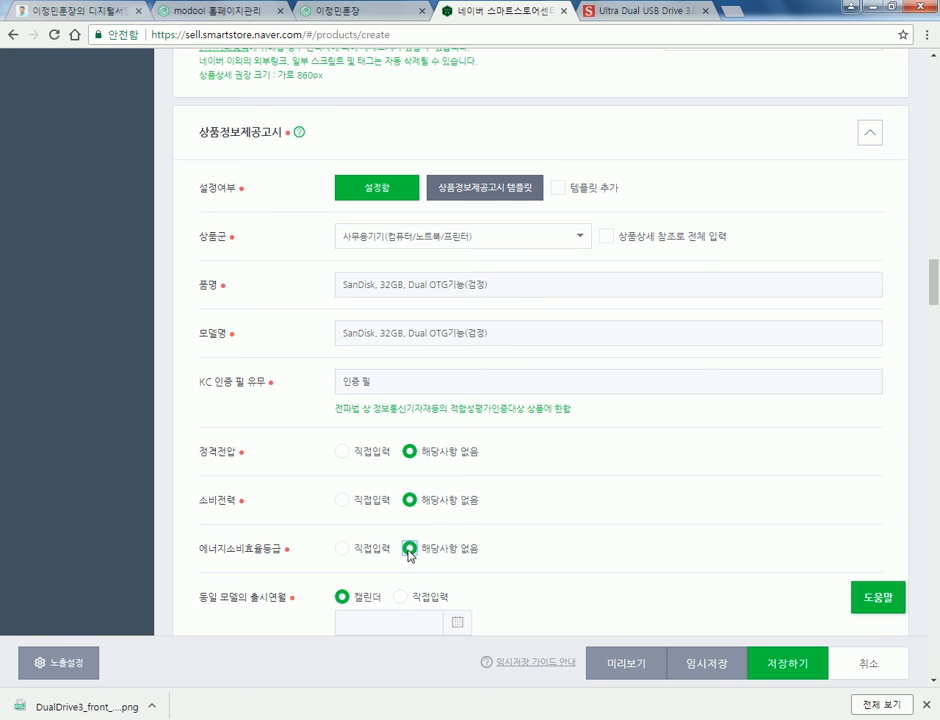
scroll(500, 485, "down", 3)
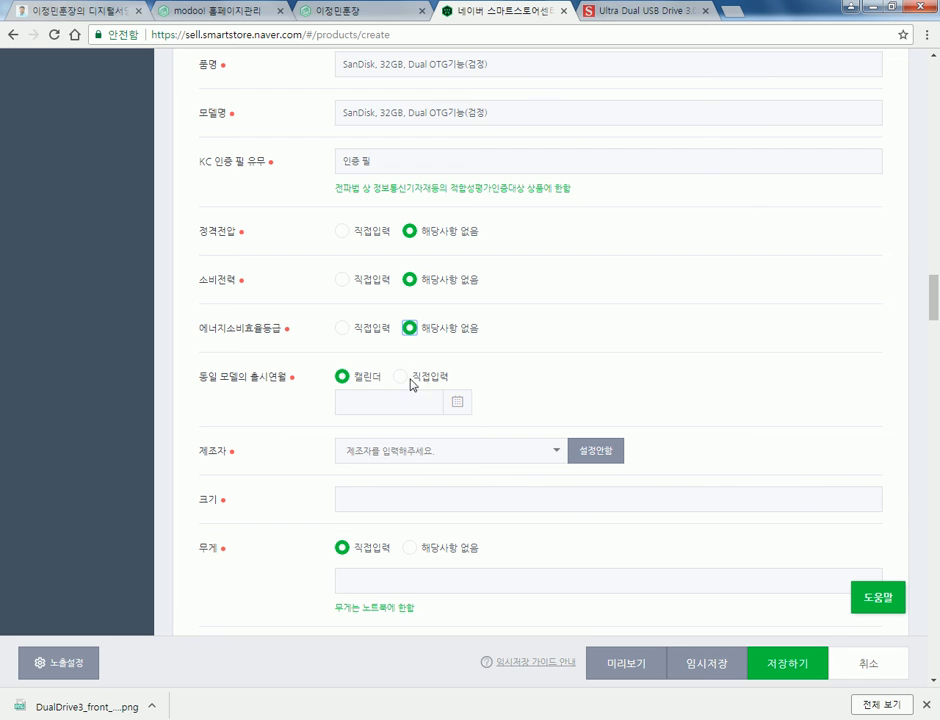
Step: Set the release month to 2018.01. and the manufacturer to 산디스크
left_click(465, 408)
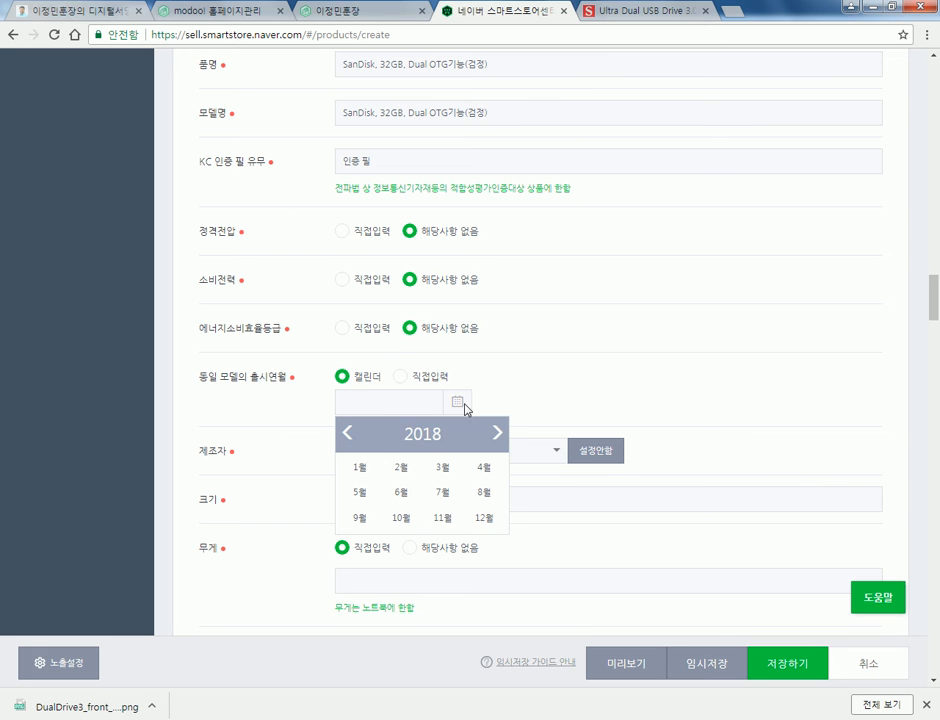
left_click(358, 469)
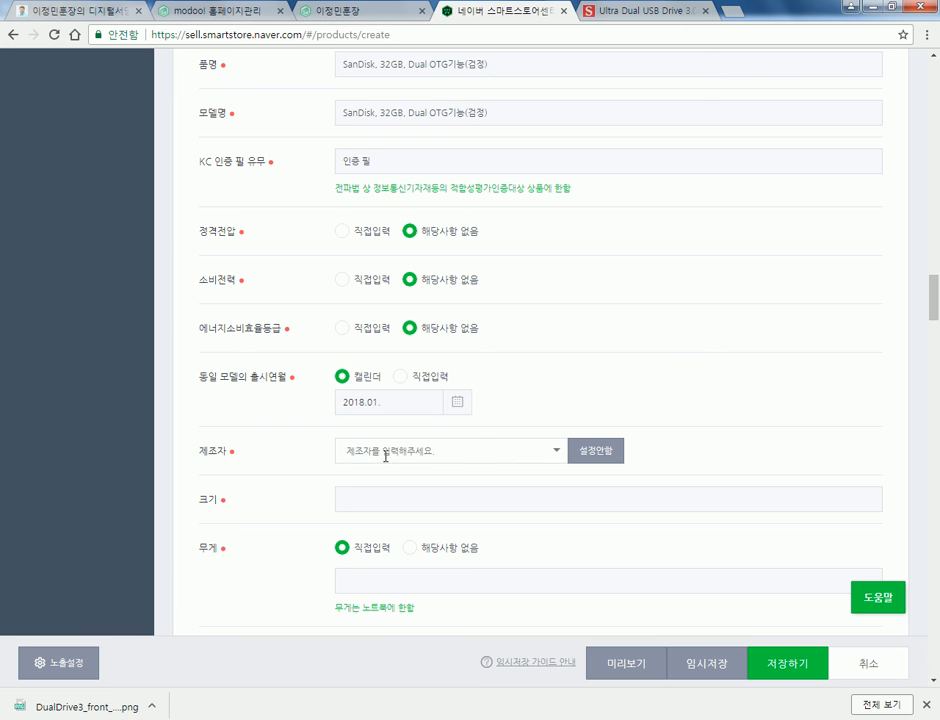
type("s")
key("BackSpace")
type("sANDISK")
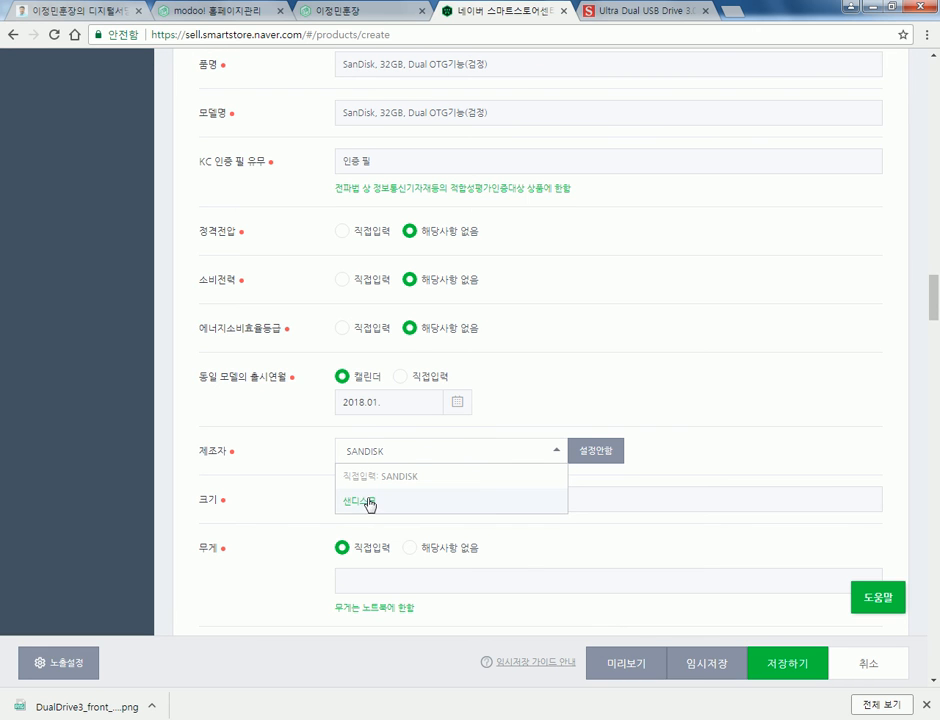
left_click(362, 498)
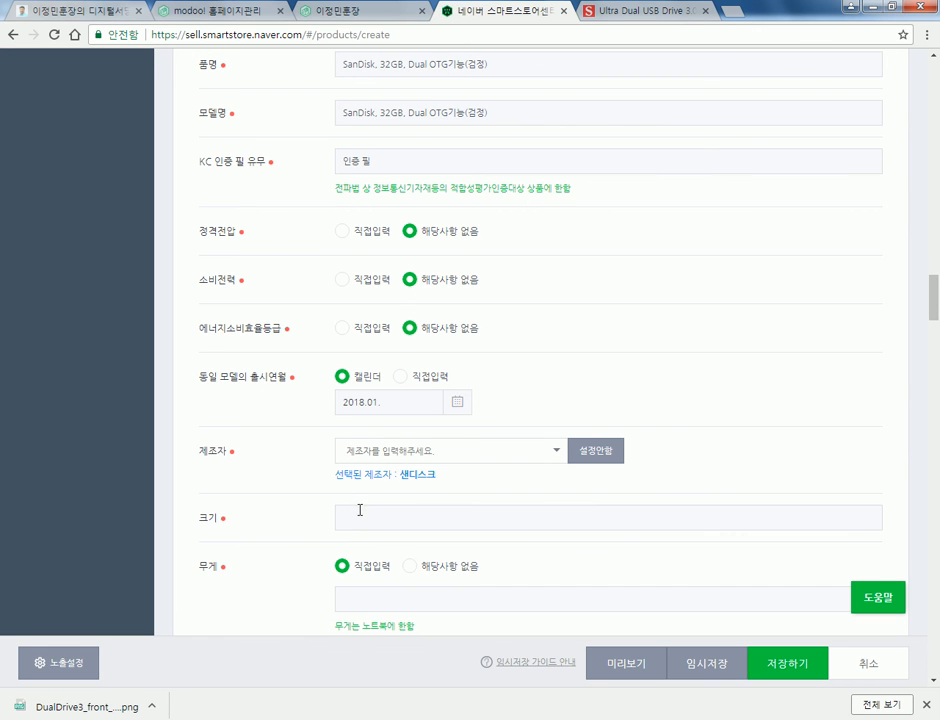
left_click(370, 521)
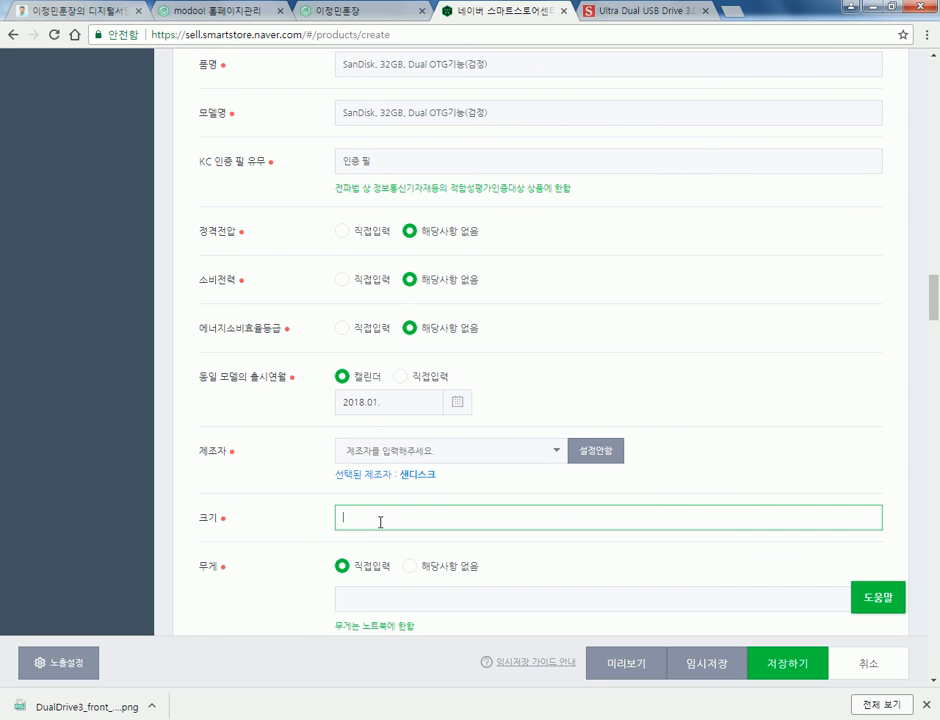
left_click(620, 18)
Step: Check the drive on the SanDisk page, then enter size 3 X 4 Cm and weight 10g
scroll(208, 357, "down", 10)
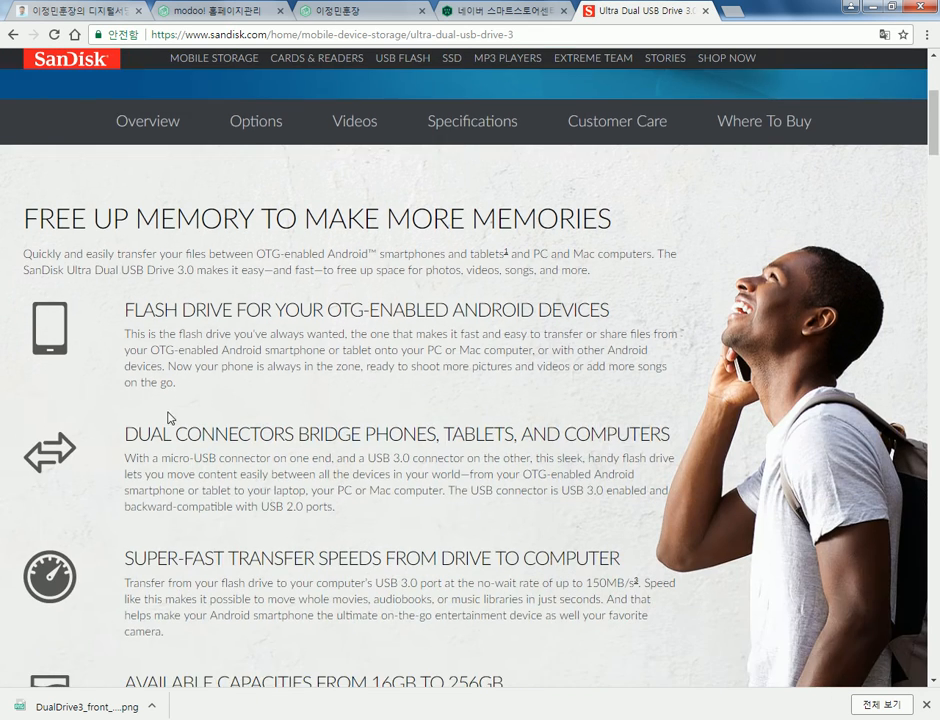
scroll(172, 427, "down", 3)
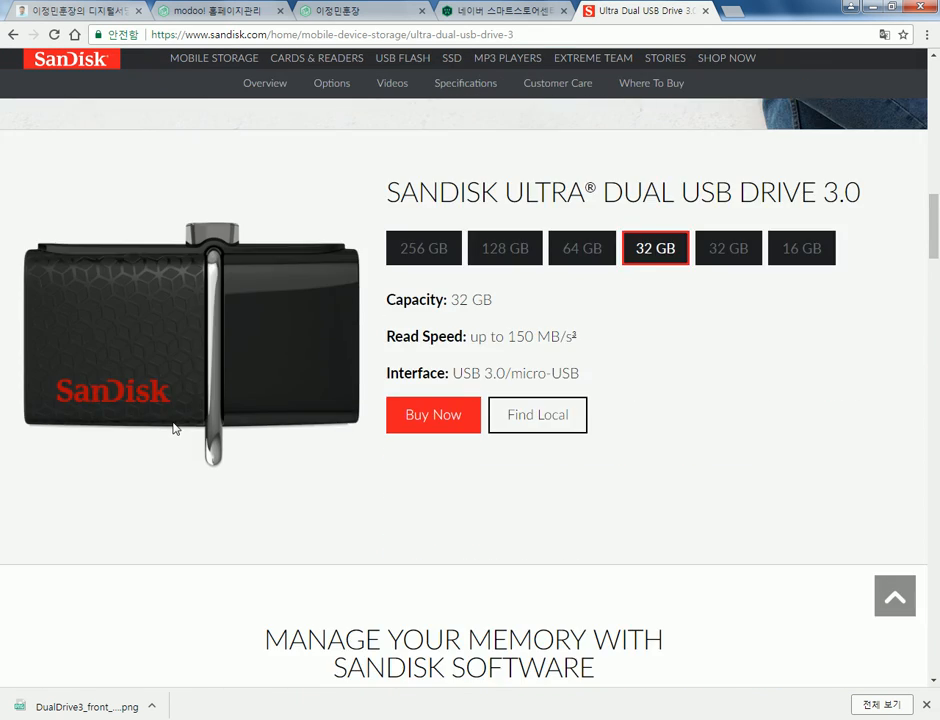
scroll(173, 428, "down", 3)
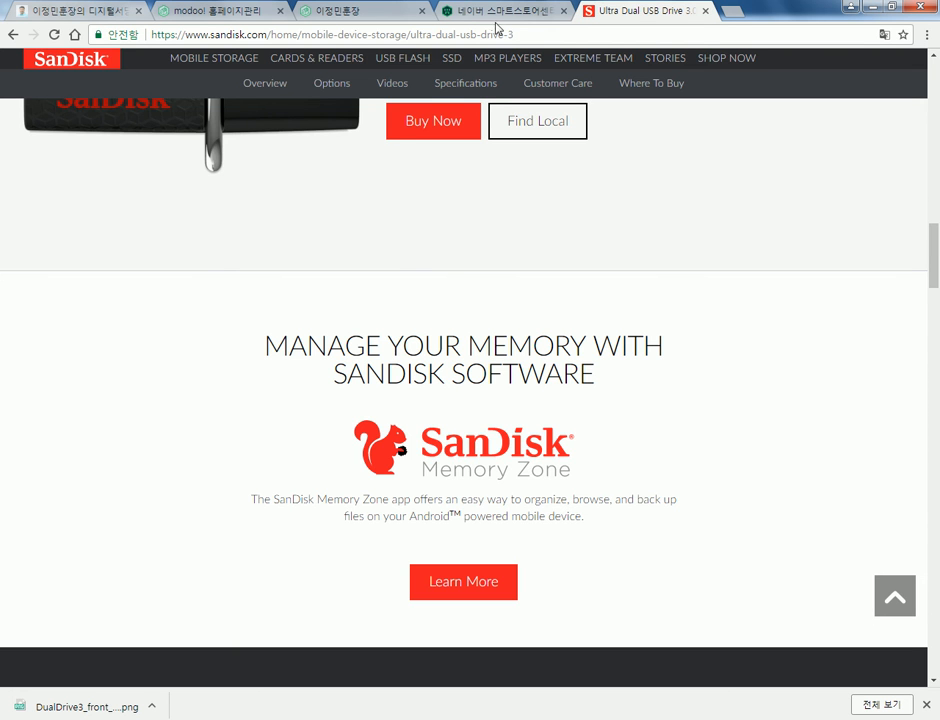
left_click(495, 11)
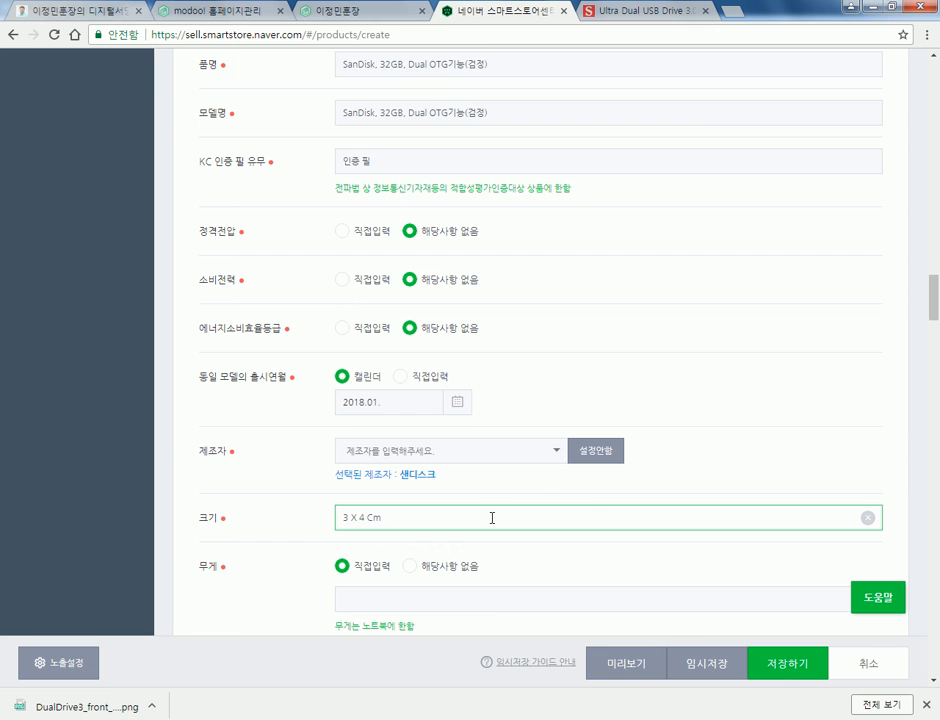
left_click(408, 597)
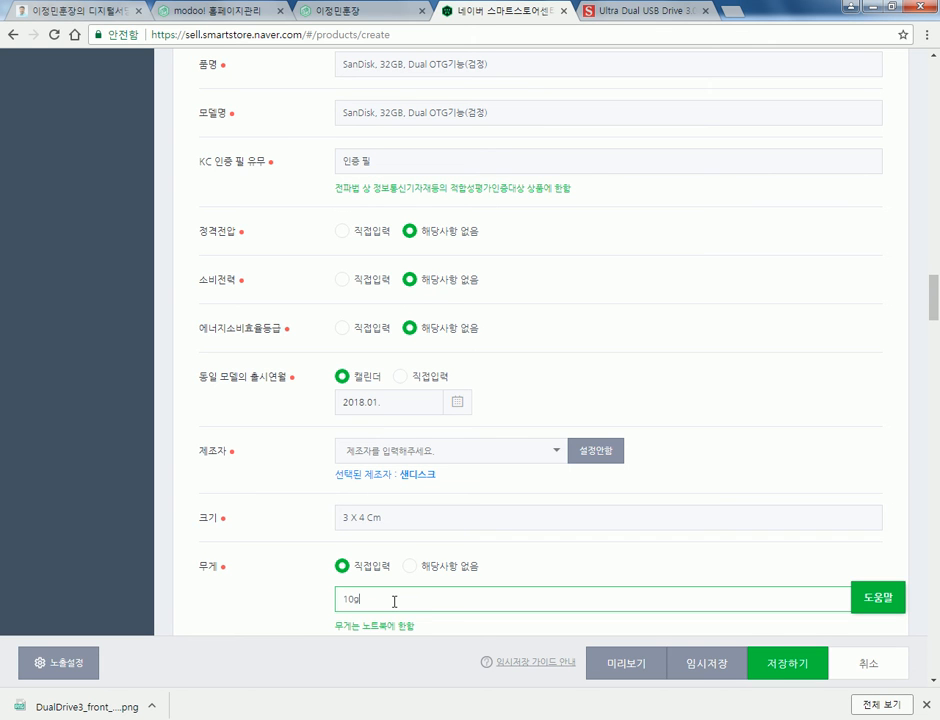
Step: Paste the product name into the main specifications and quality guarantee fields
scroll(255, 622, "down", 3)
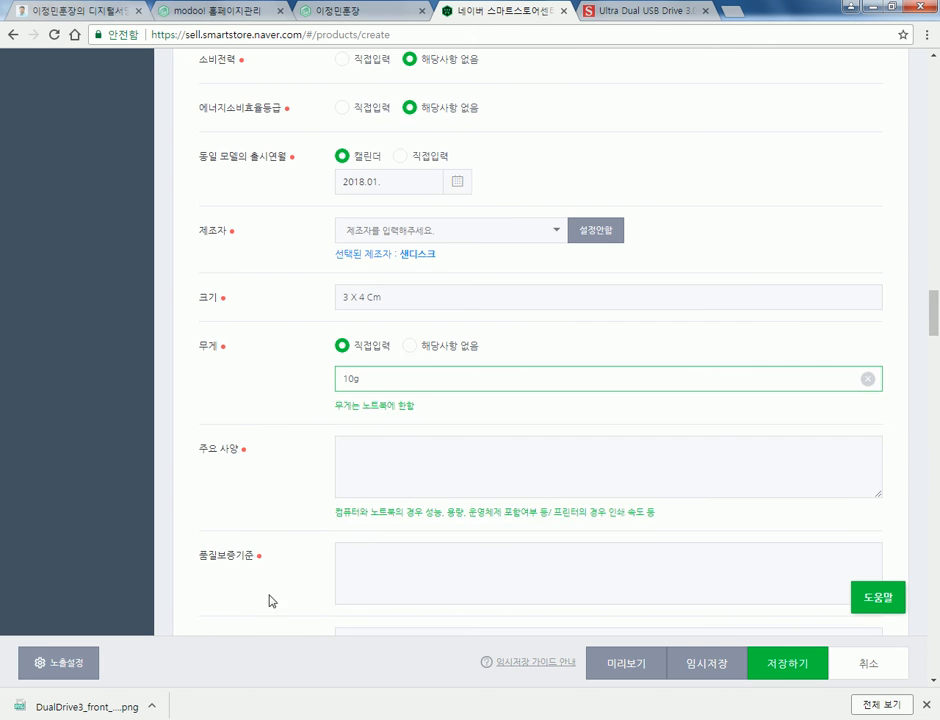
left_click(400, 455)
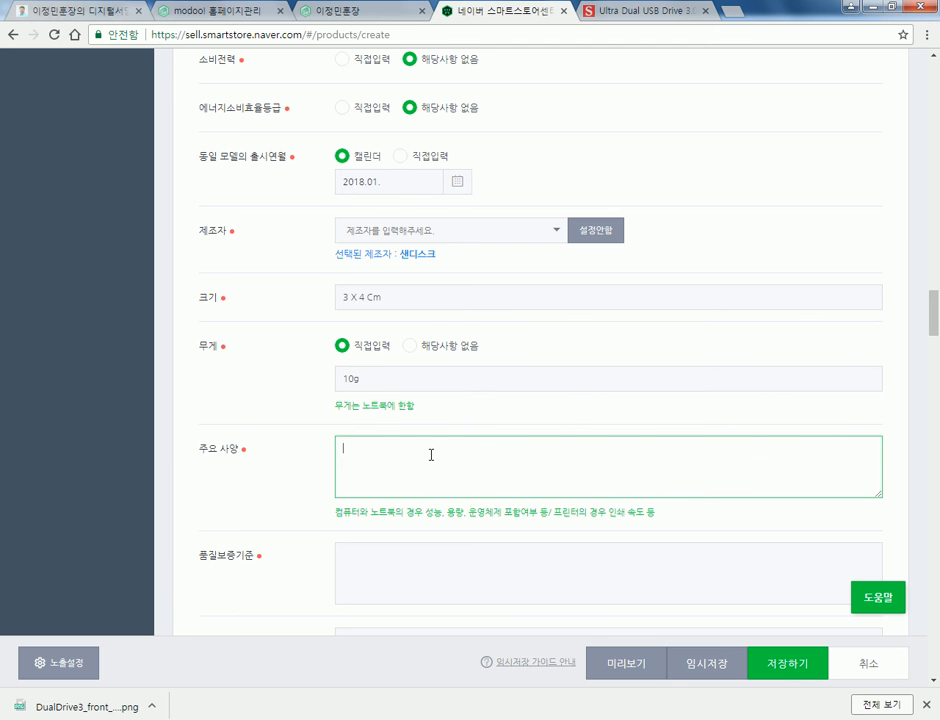
type("SanDisk, 32GB, Dual OTG기능(검정)")
left_click(403, 562)
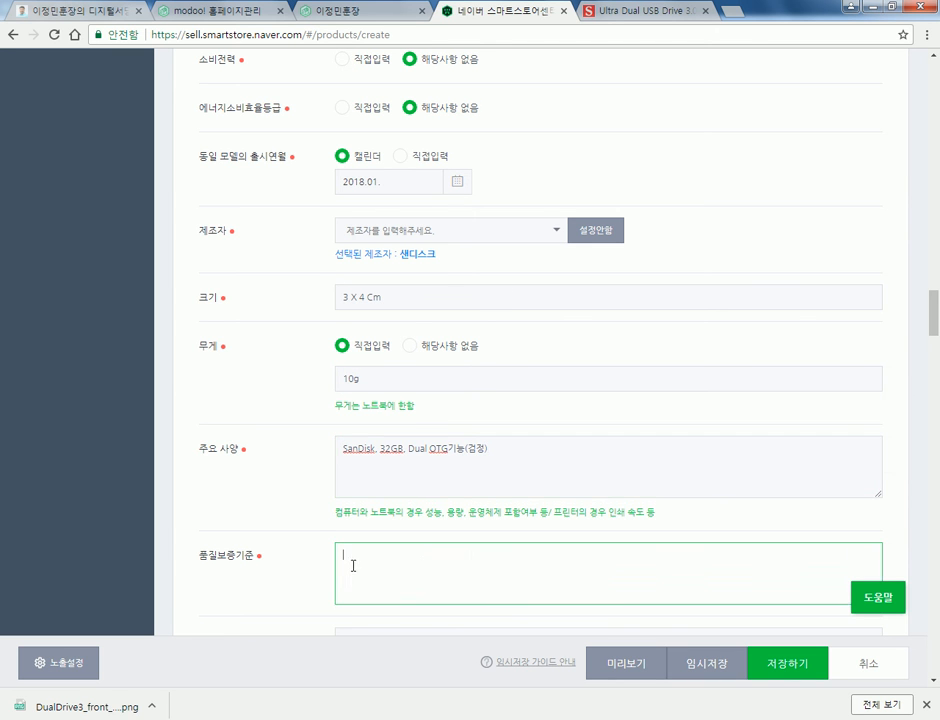
scroll(403, 562, "down", 2)
type("SanDisk, 32GB, Dual OTG기능(검정)")
Step: Enter the AS 책임자 contact name and begin retyping the 품질보증기준 text
left_click(361, 495)
type("dlwjd")
key("ctrl+a")
type("이정민")
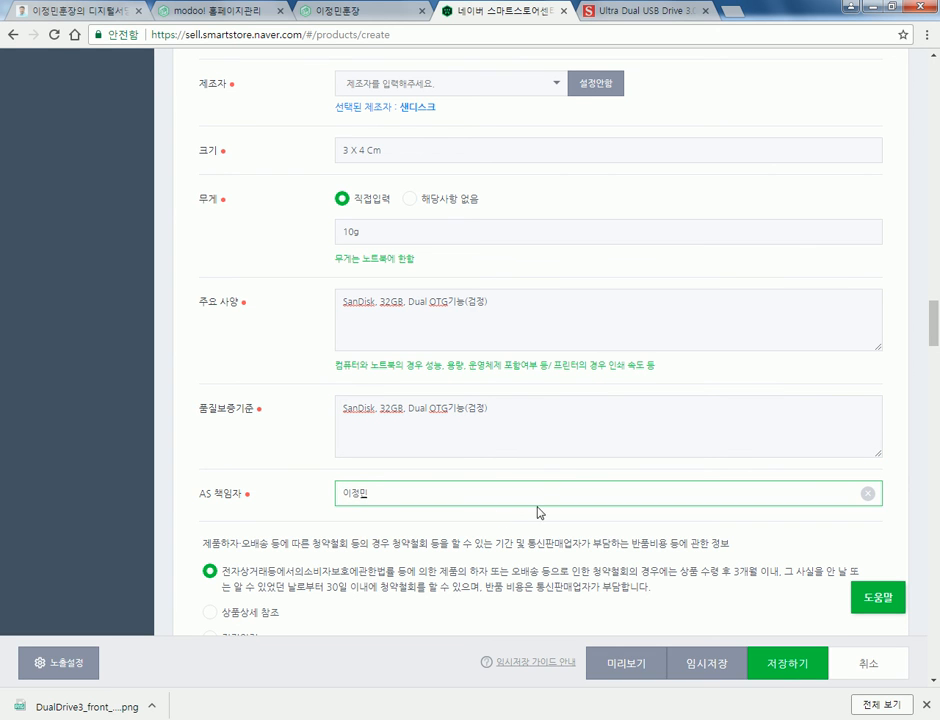
left_click(506, 402)
key("ctrl+a")
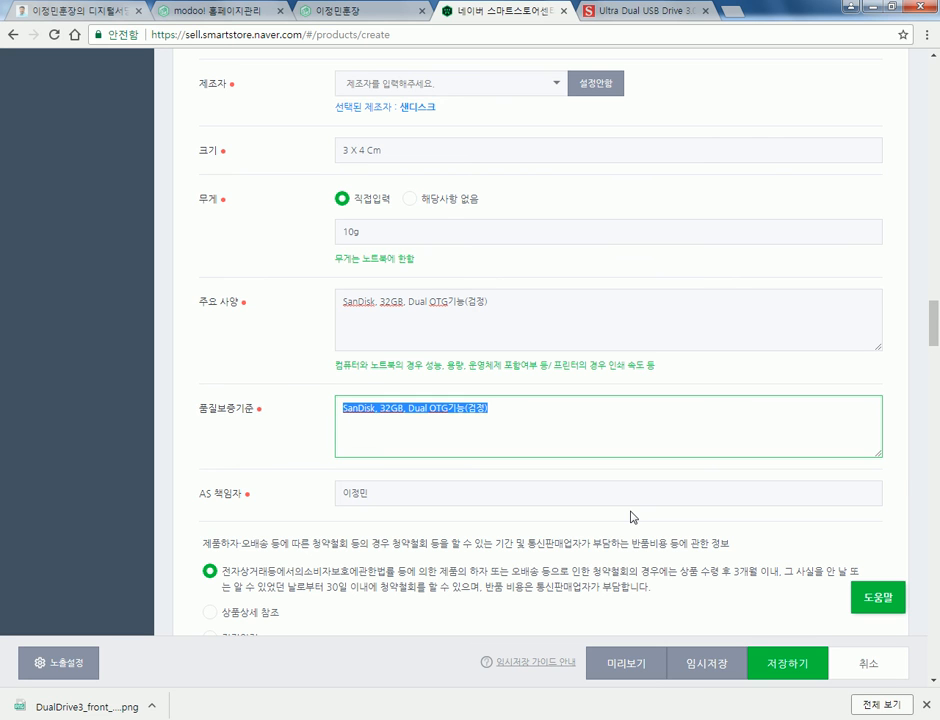
type("S")
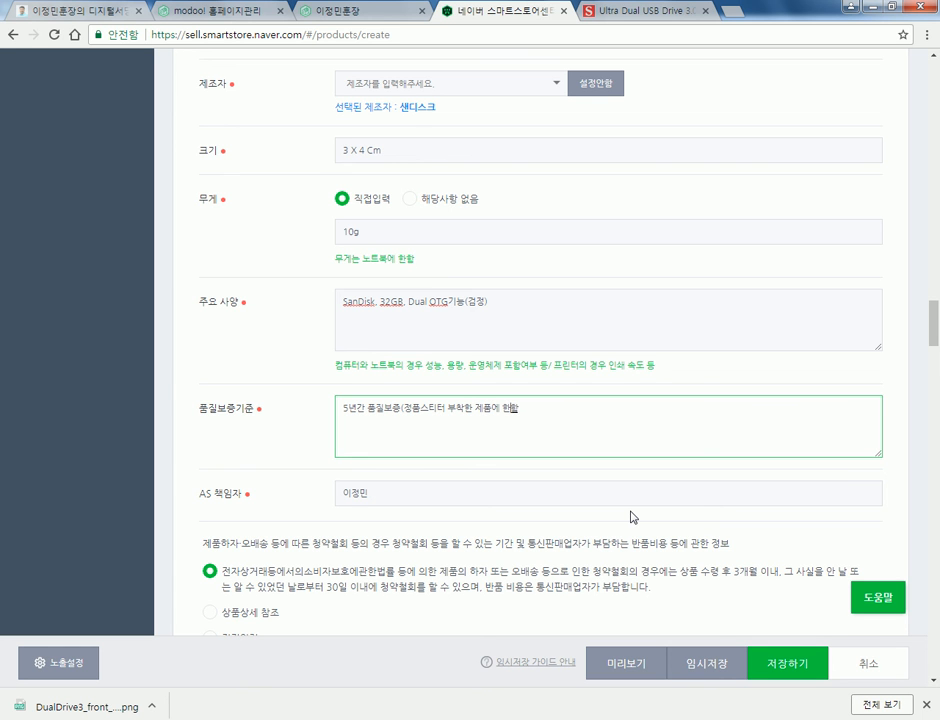
scroll(500, 520, "down", 3)
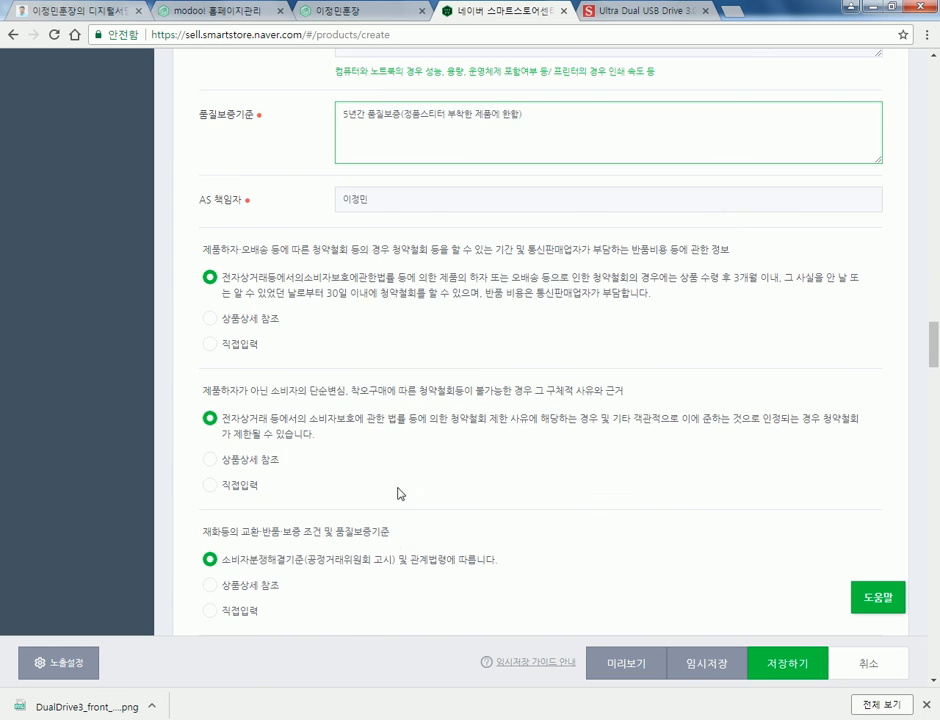
scroll(397, 529, "down", 1)
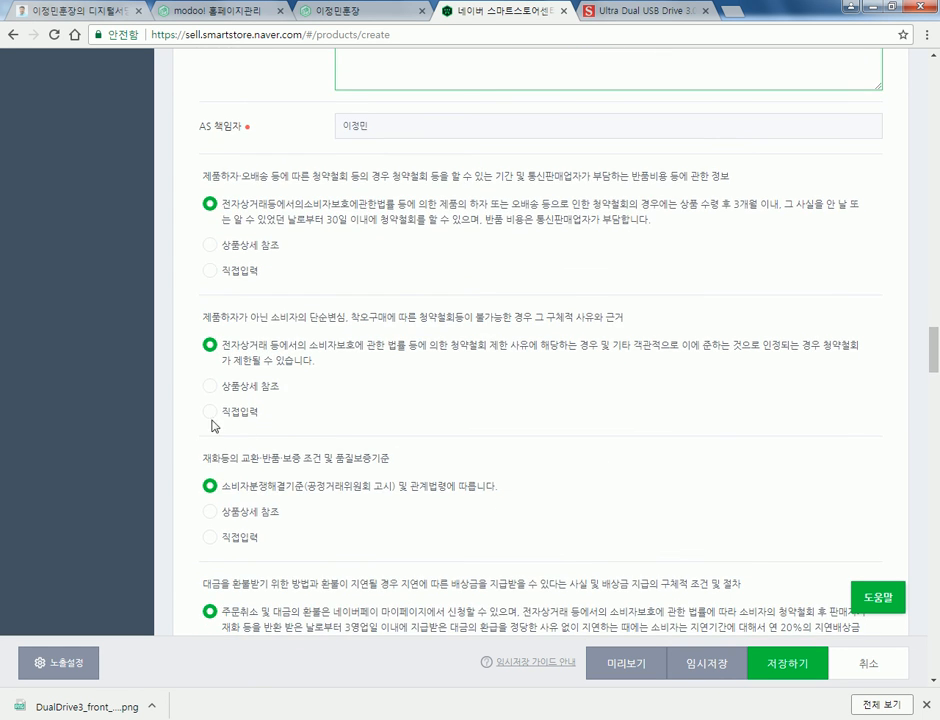
left_click(210, 245)
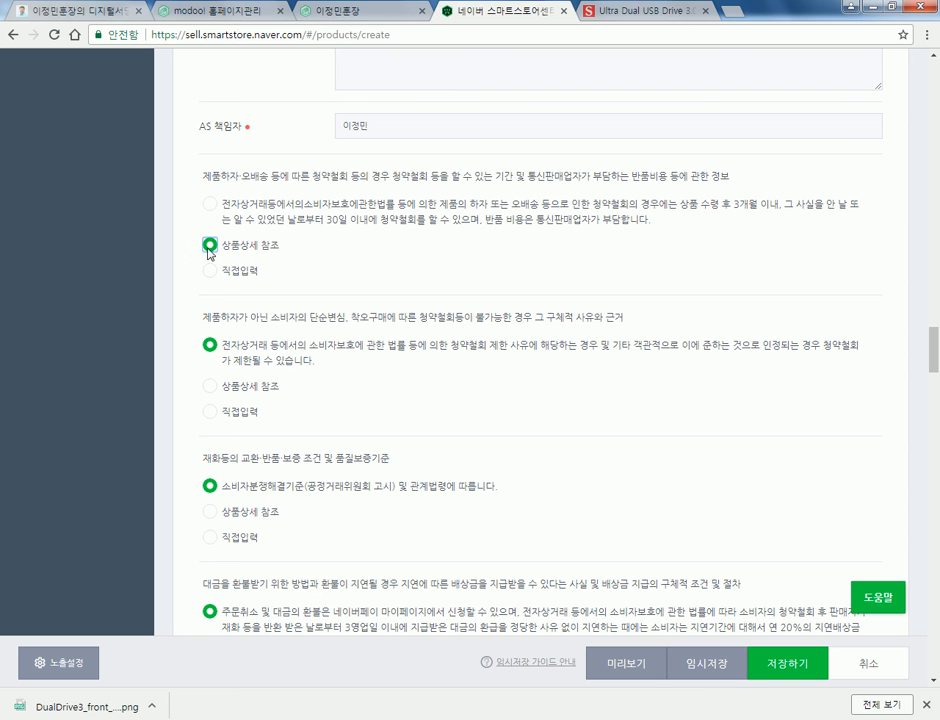
left_click(210, 386)
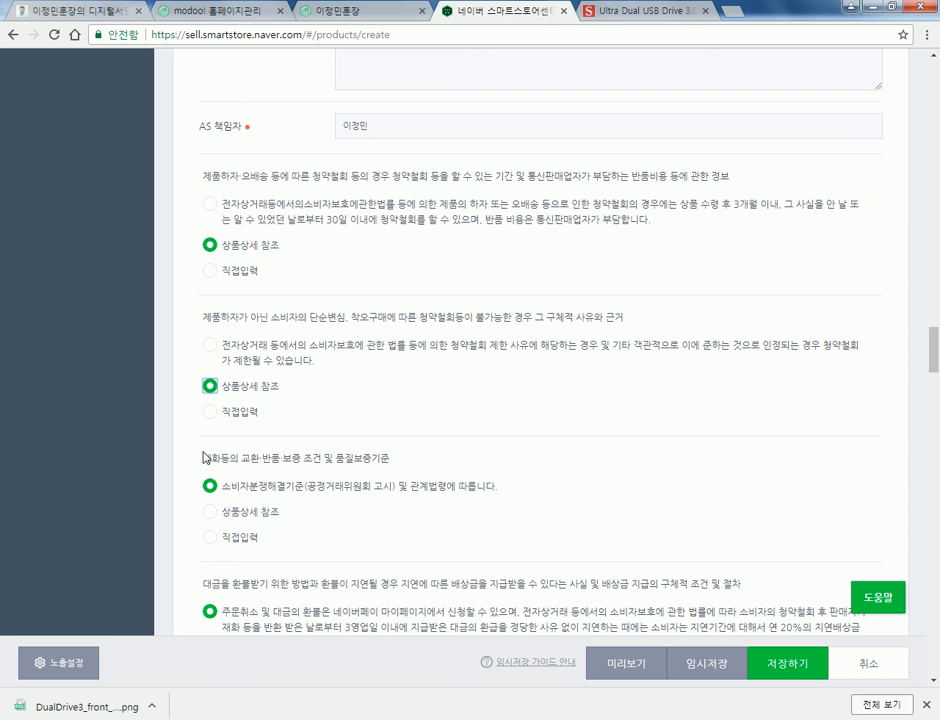
left_click(210, 345)
left_click(209, 204)
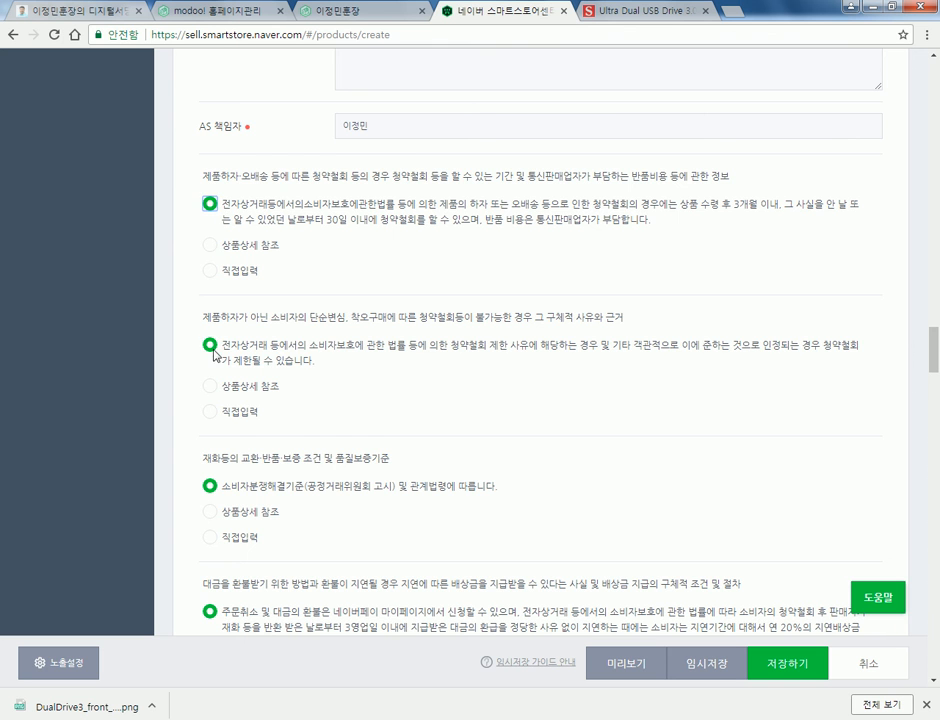
scroll(212, 476, "down", 3)
scroll(209, 494, "down", 4)
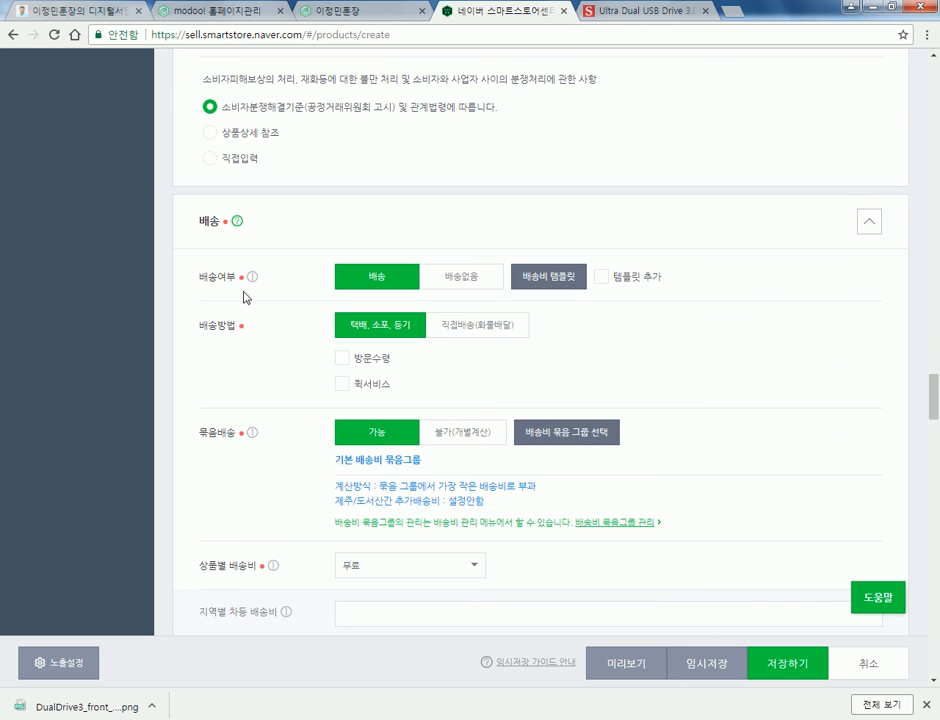
Step: Choose 배송없음 and enter the seller's contact number in A/S전화번호 and A/S안내
left_click(490, 289)
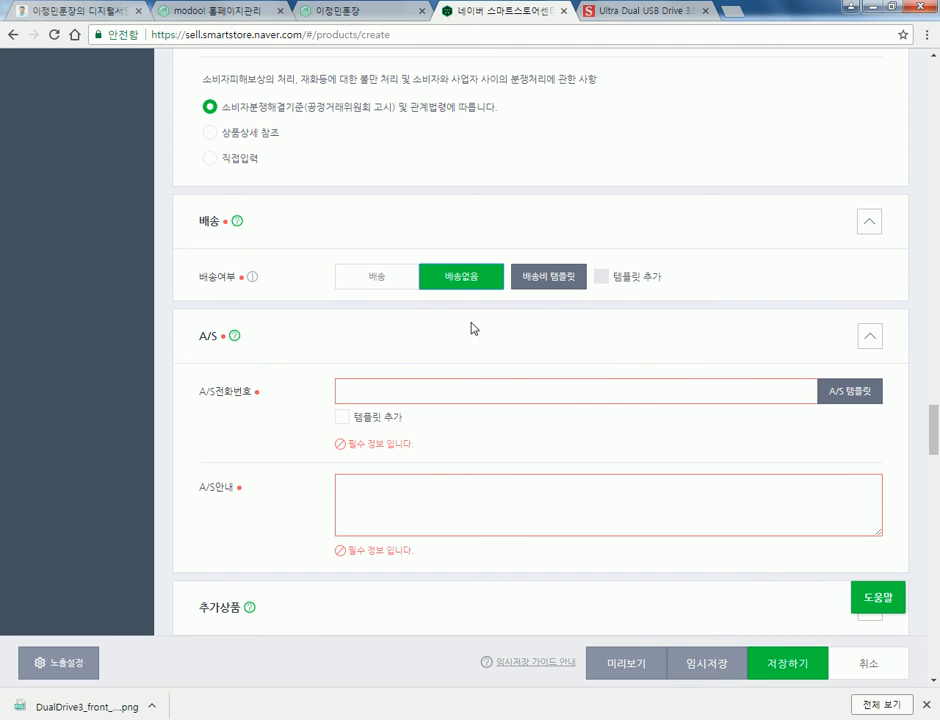
left_click(425, 389)
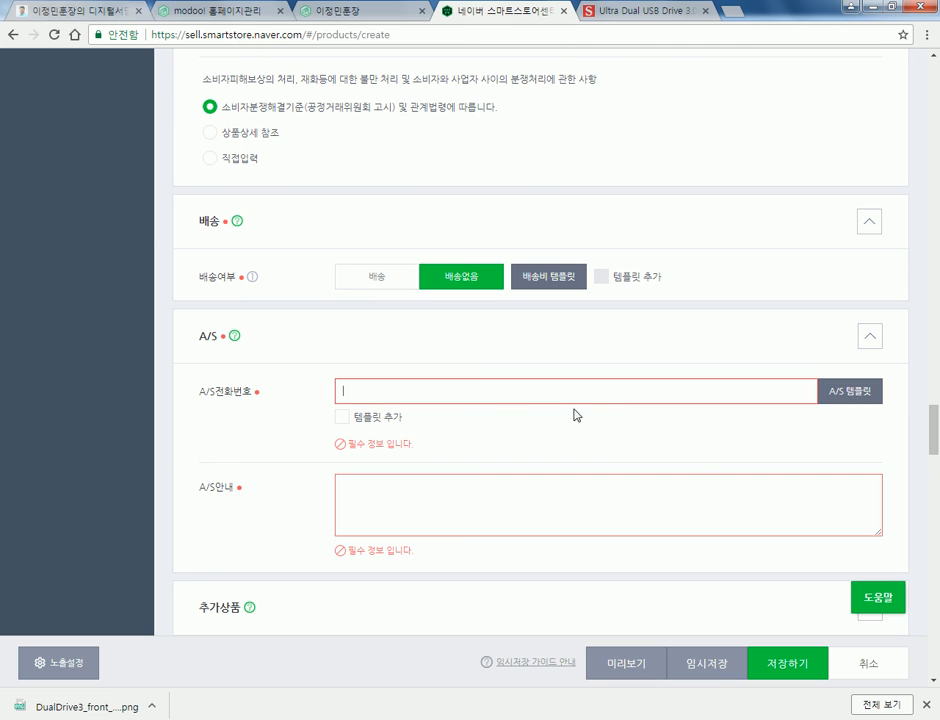
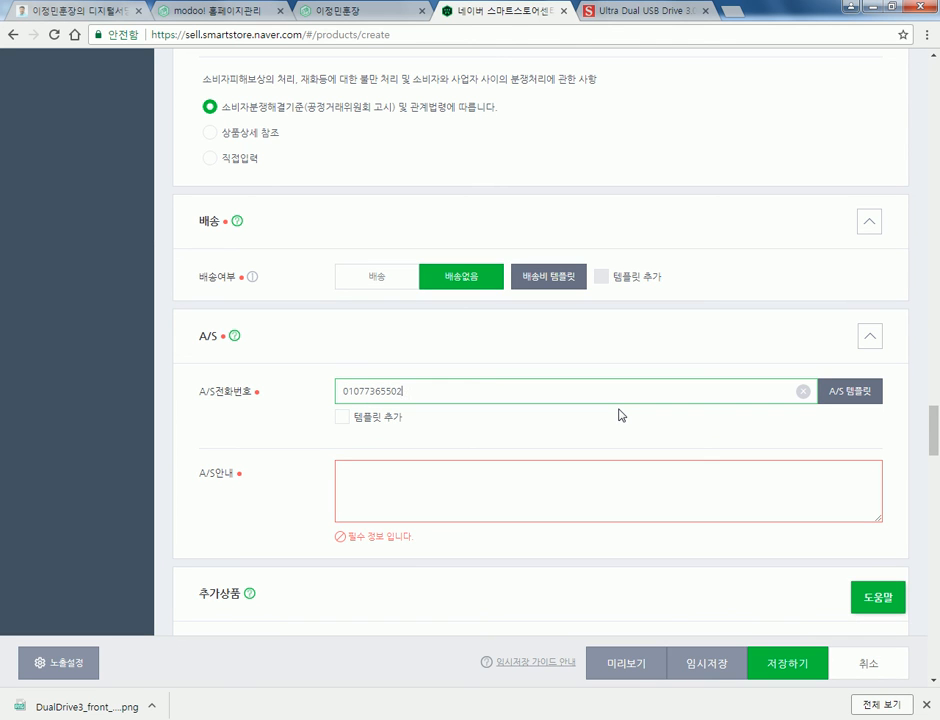
left_click(564, 501)
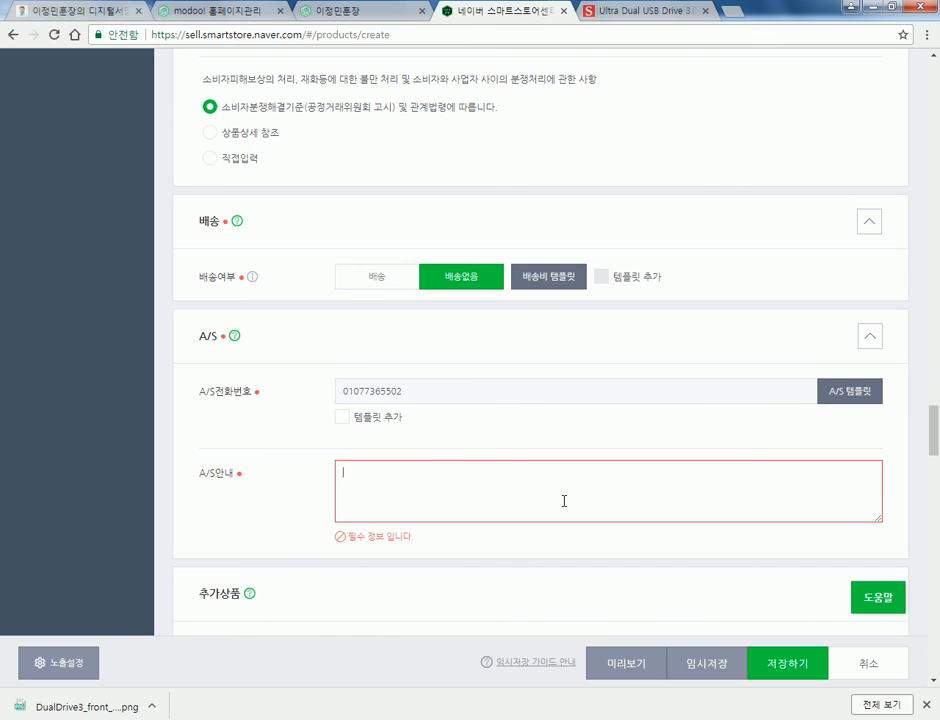
type("010773")
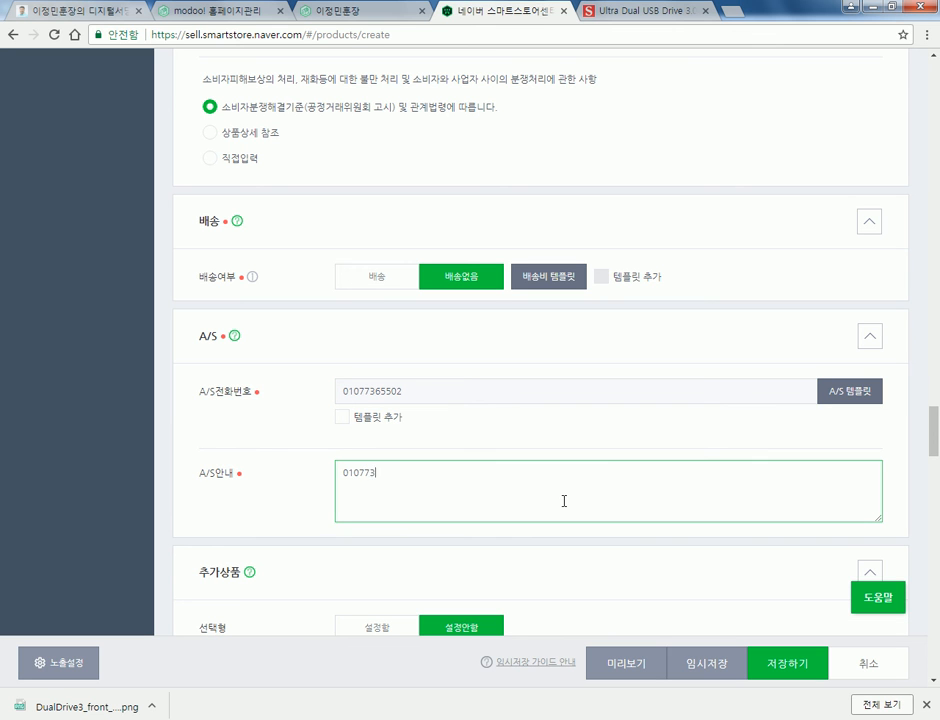
scroll(545, 483, "down", 3)
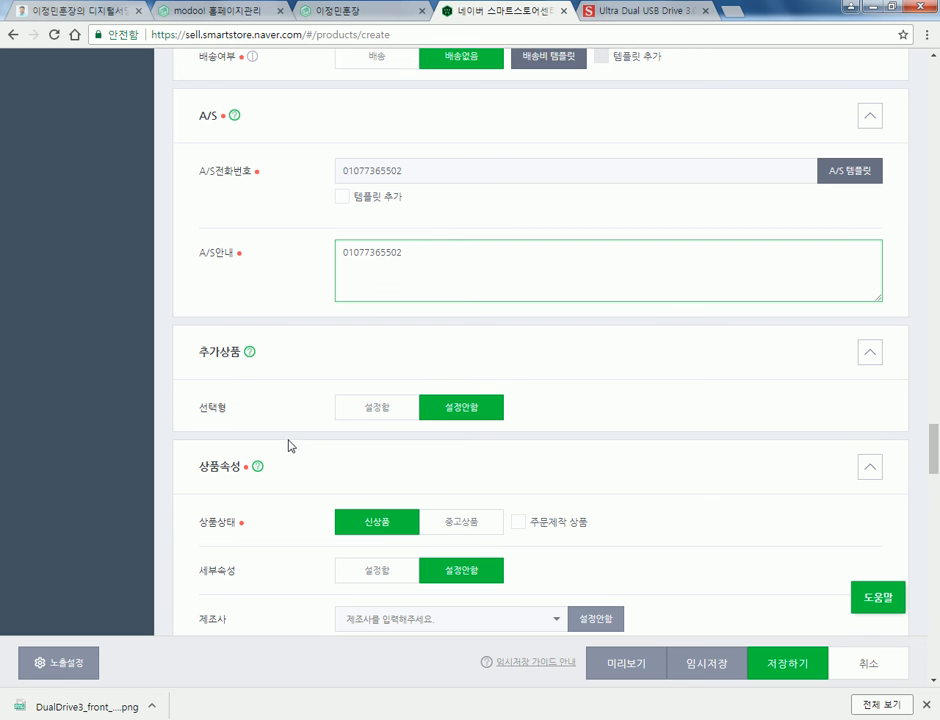
Step: Try origin 수입산 with region 아시아, leaving the country list unchosen
scroll(290, 445, "down", 2)
scroll(370, 415, "down", 2)
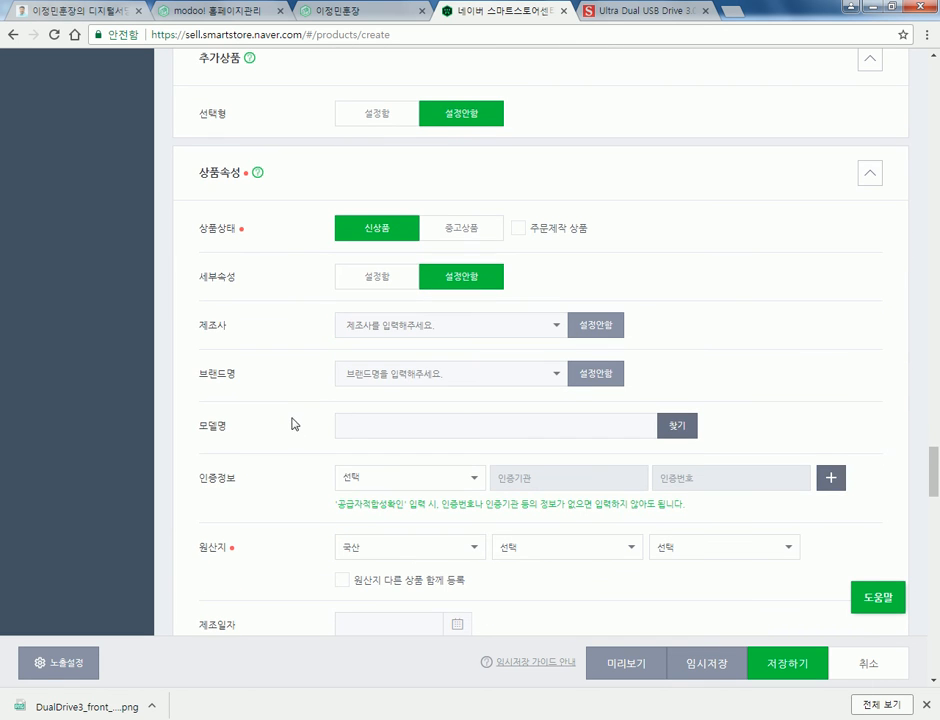
scroll(280, 418, "down", 4)
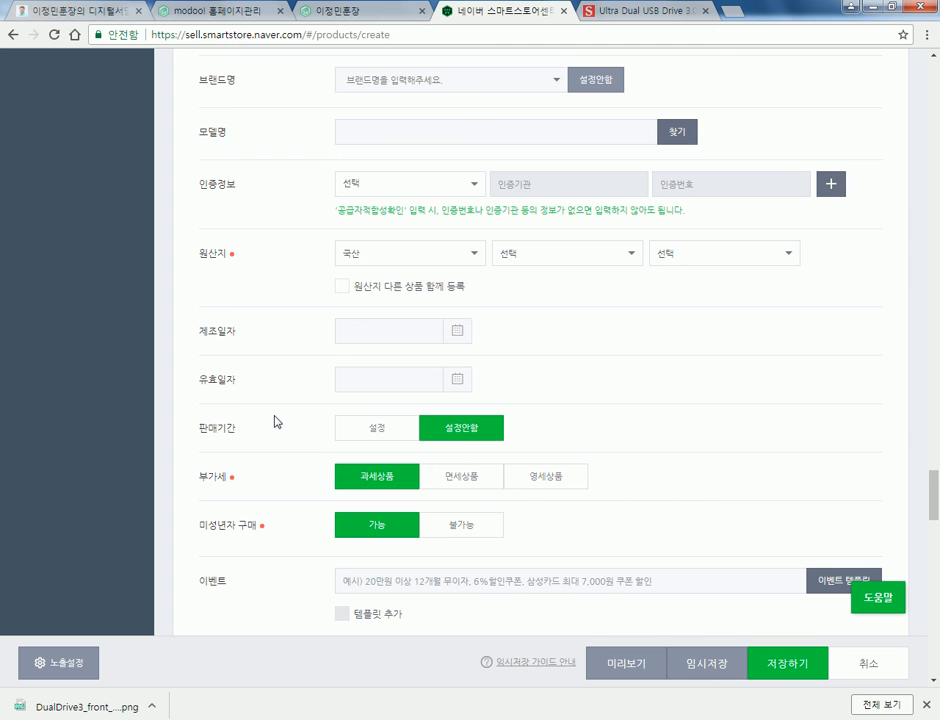
scroll(275, 352, "up", 2)
left_click(355, 398)
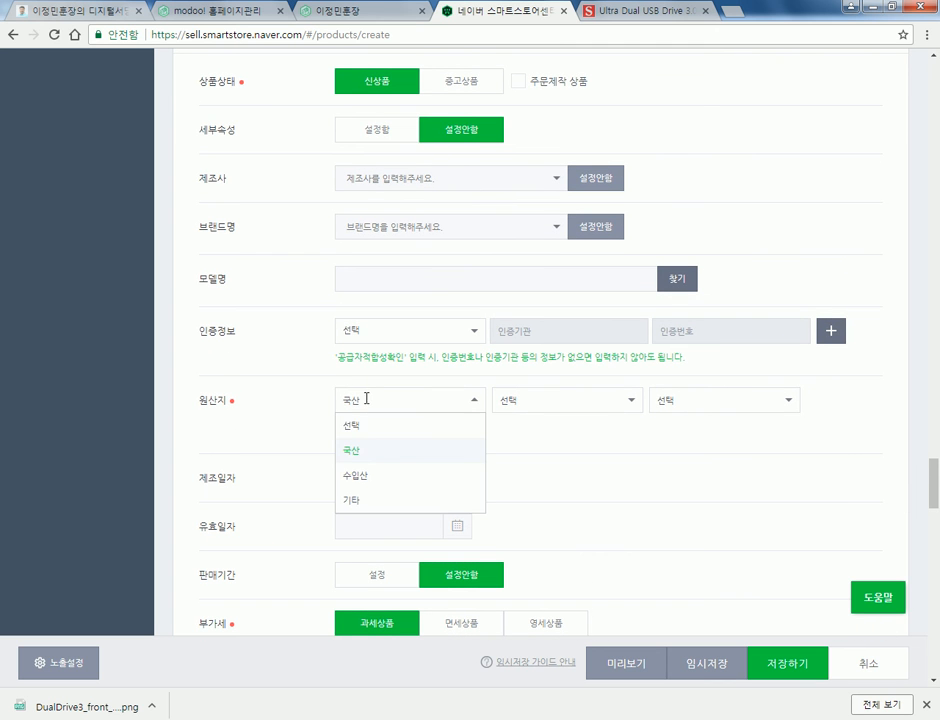
left_click(356, 476)
left_click(556, 398)
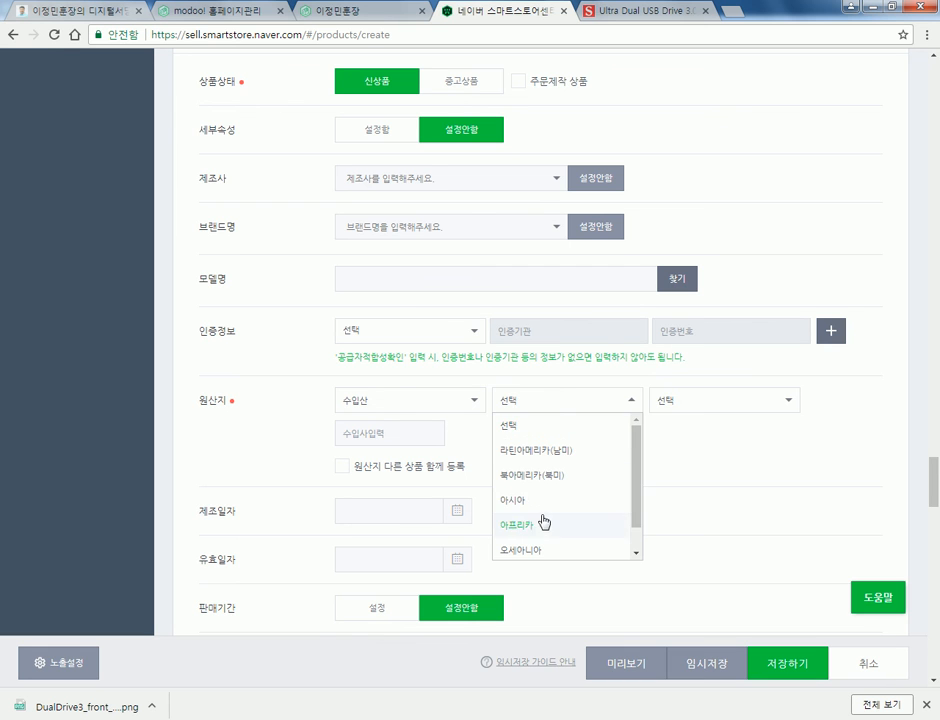
left_click(540, 503)
left_click(705, 400)
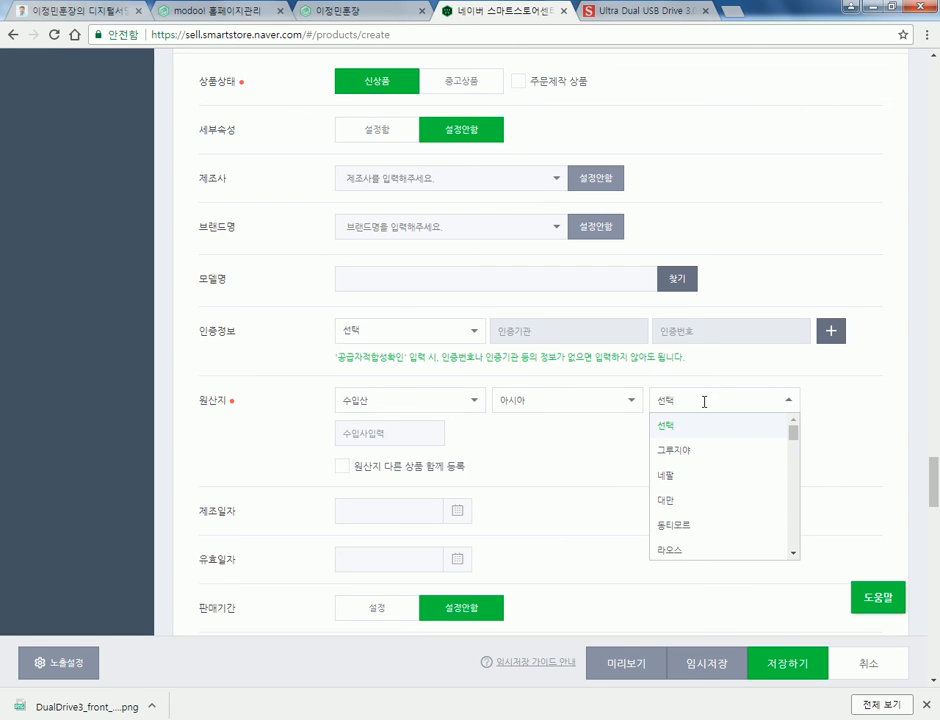
scroll(704, 530, "down", 2)
scroll(704, 533, "down", 3)
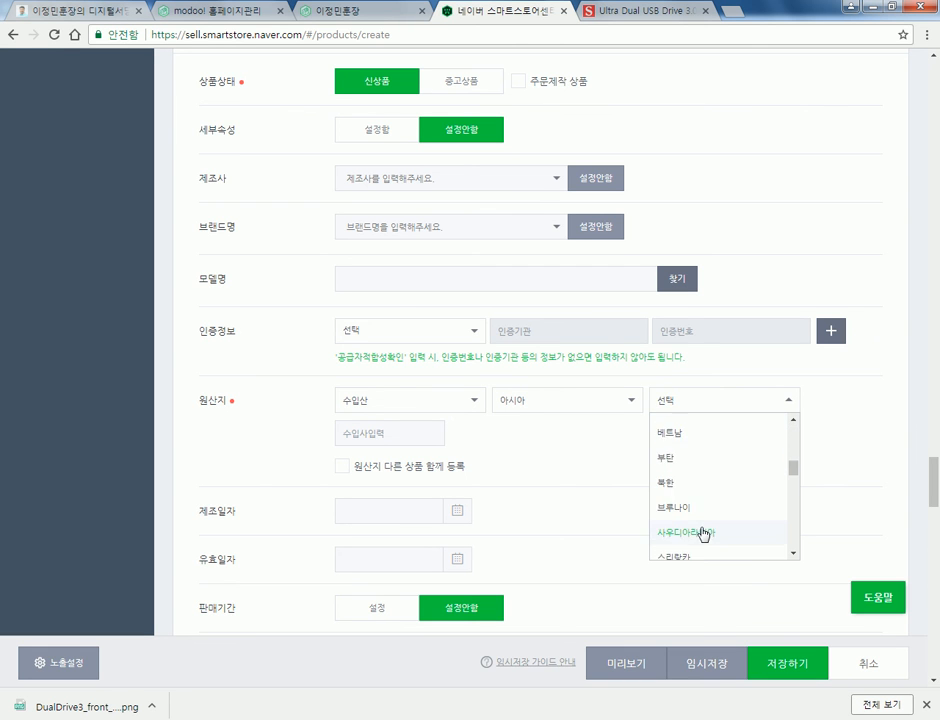
left_click(556, 434)
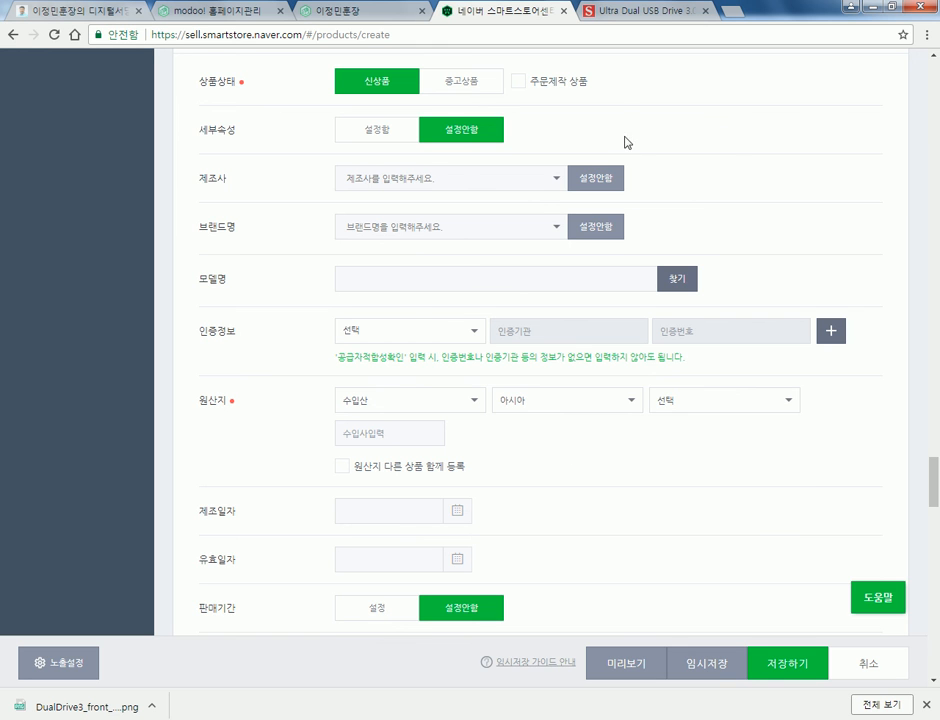
Step: Check the SanDisk page for origin, then switch the origin to 국산
left_click(634, 10)
left_click(500, 10)
left_click(540, 400)
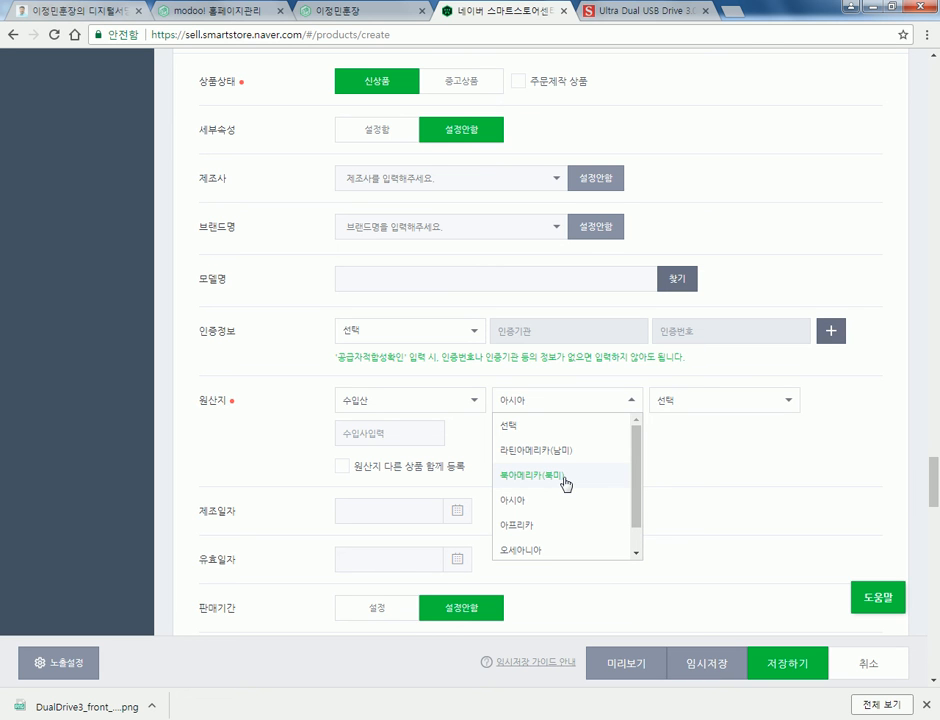
scroll(558, 515, "down", 1)
scroll(556, 570, "down", 1)
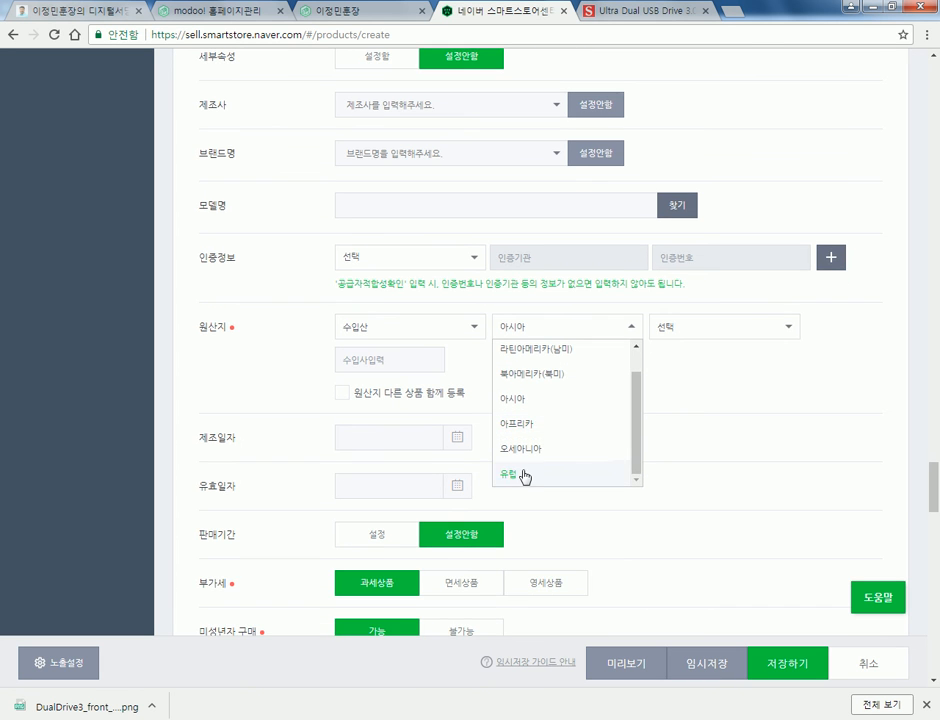
scroll(523, 477, "up", 2)
left_click(394, 329)
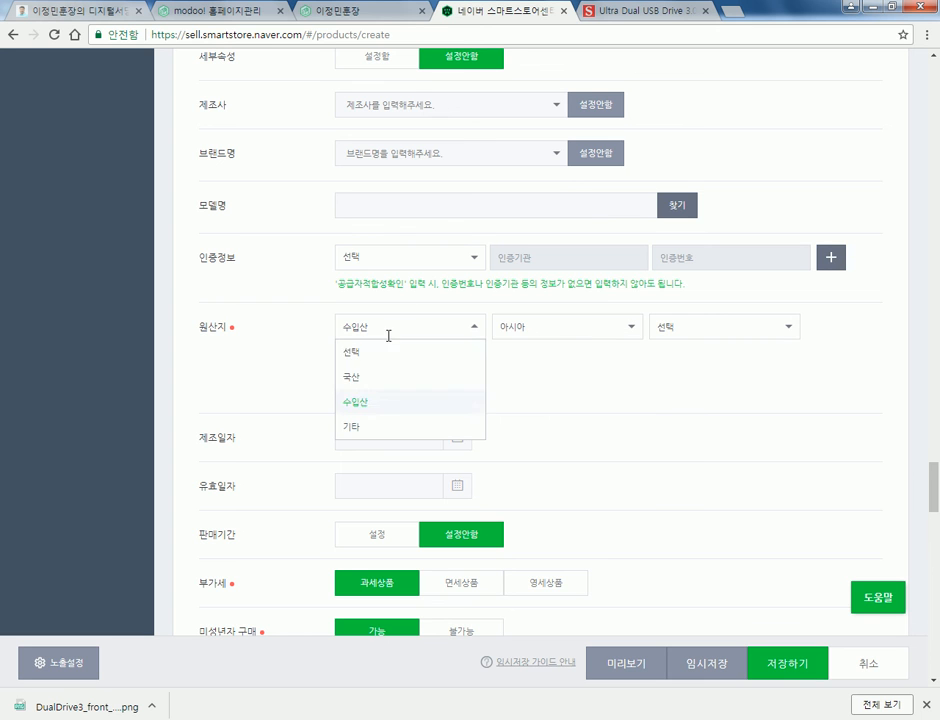
left_click(365, 380)
Step: Set the origin to 기타, keeping 상세설명에 표시 selected
left_click(535, 336)
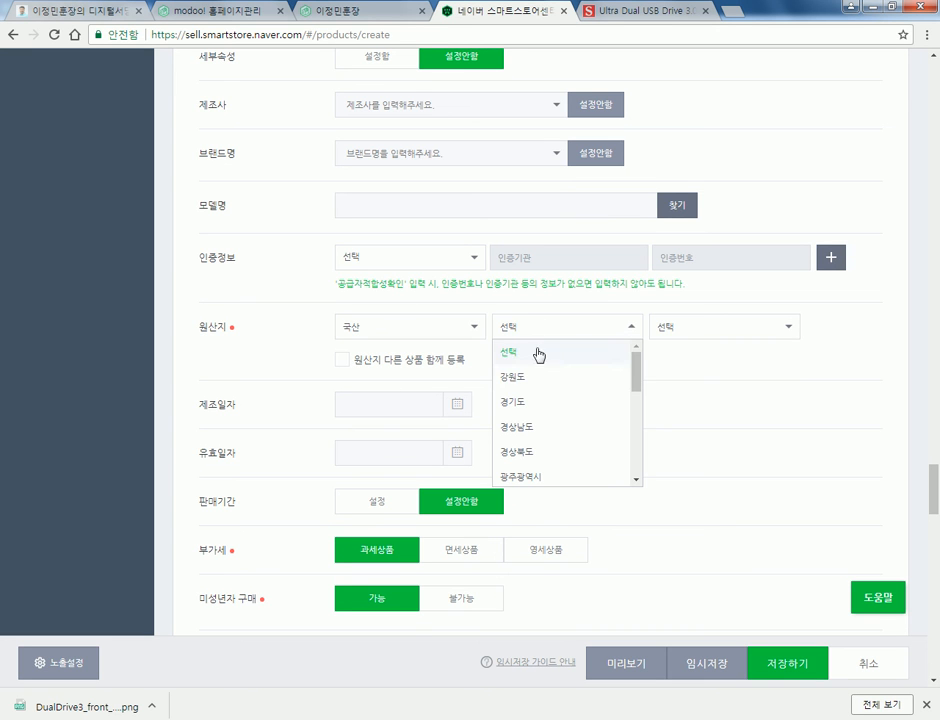
left_click(412, 324)
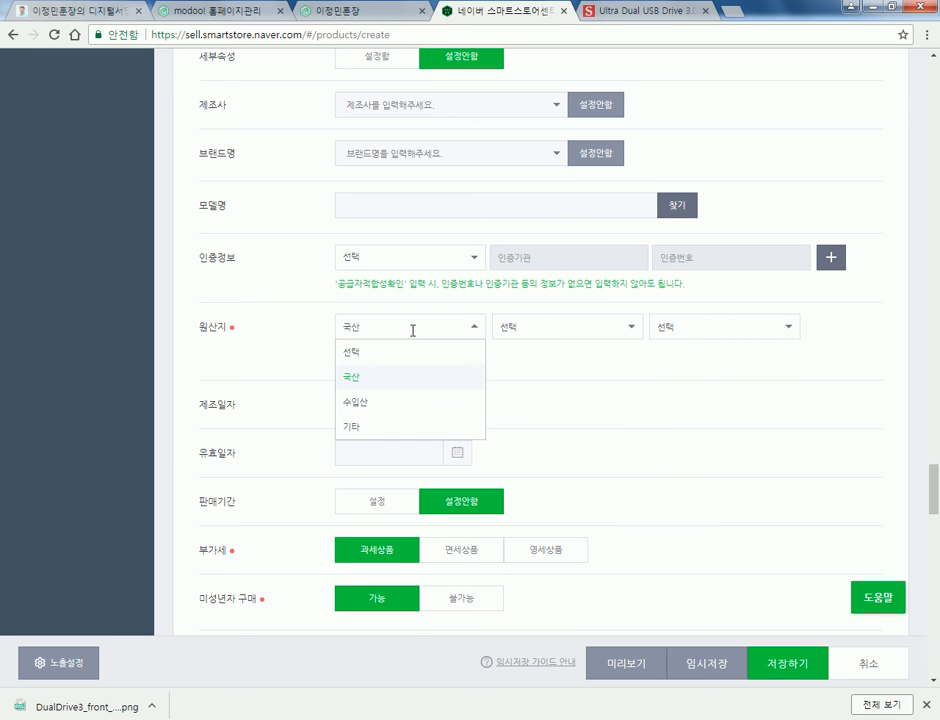
left_click(390, 426)
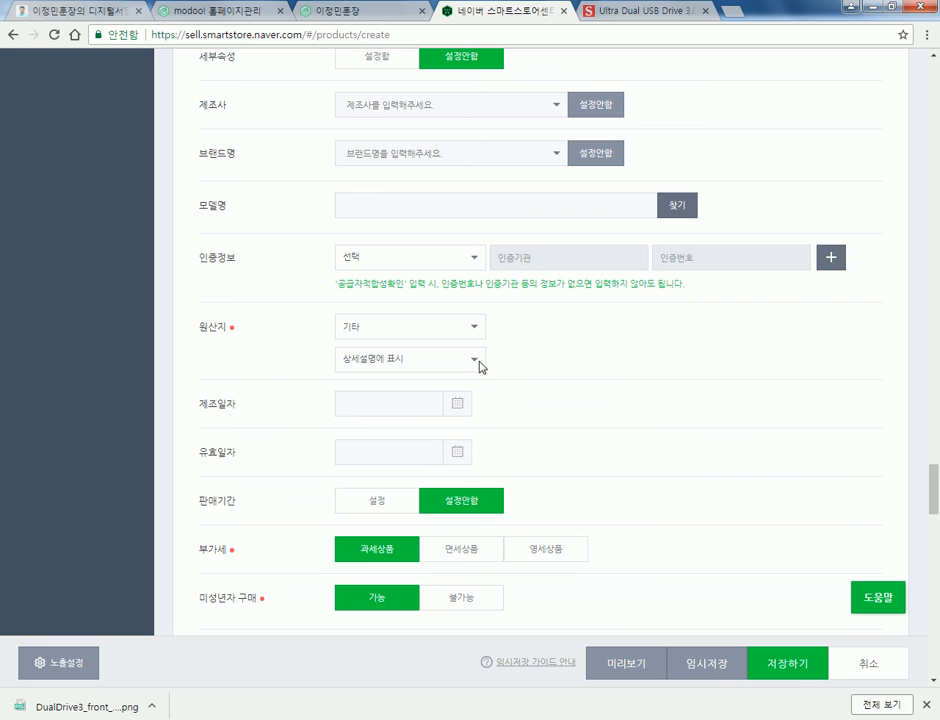
left_click(421, 362)
left_click(422, 360)
scroll(581, 412, "down", 1)
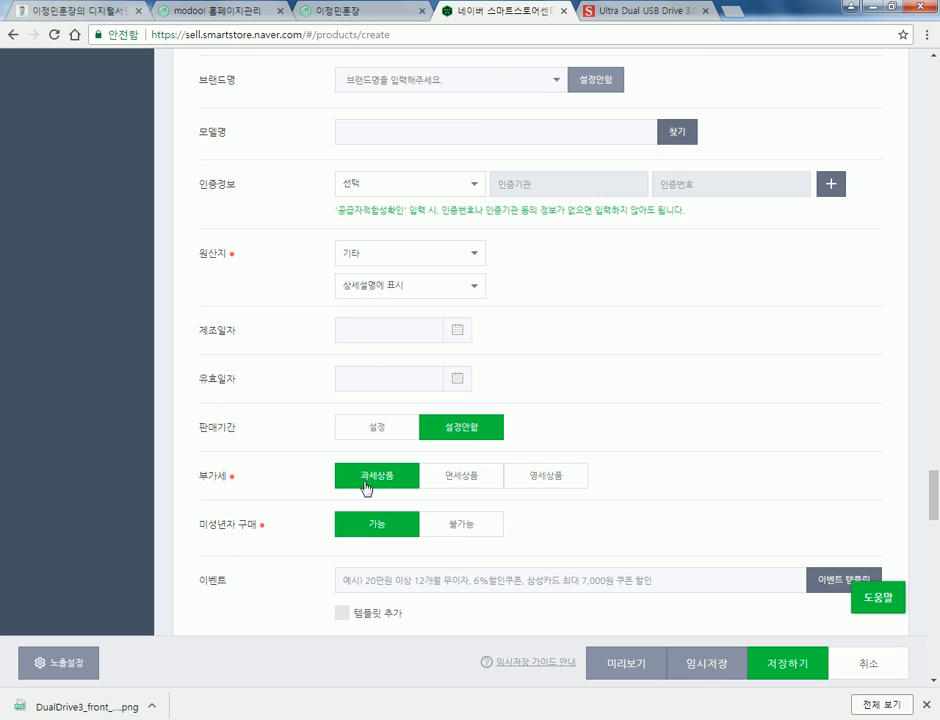
Step: Mark the product tax-exempt, scroll past the channel and display settings, and click 저장하기
left_click(470, 487)
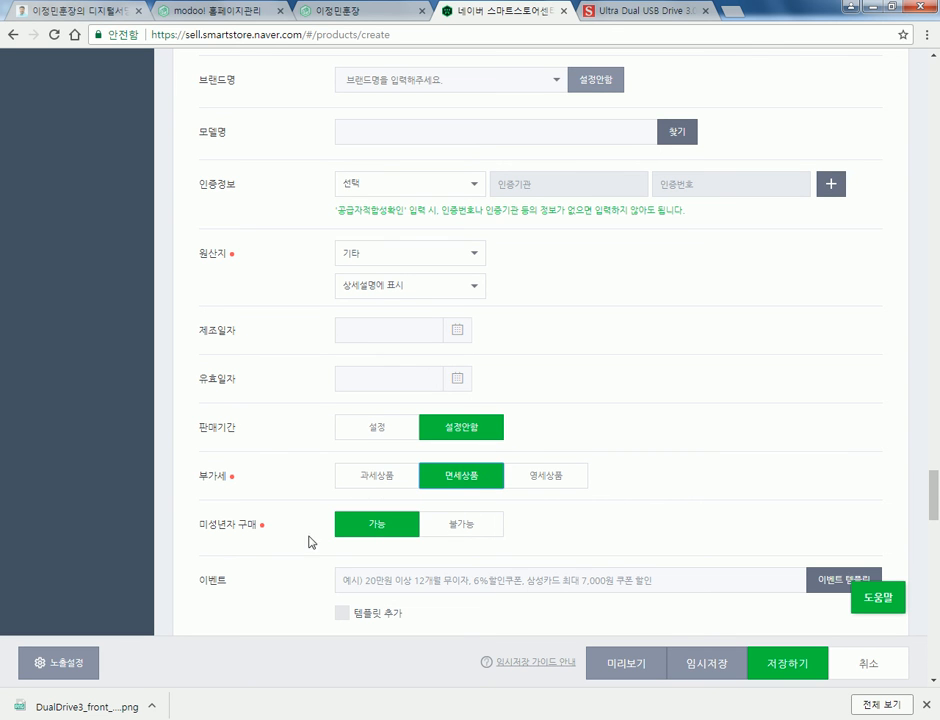
scroll(293, 544, "down", 2)
scroll(293, 544, "down", 3)
scroll(261, 465, "down", 3)
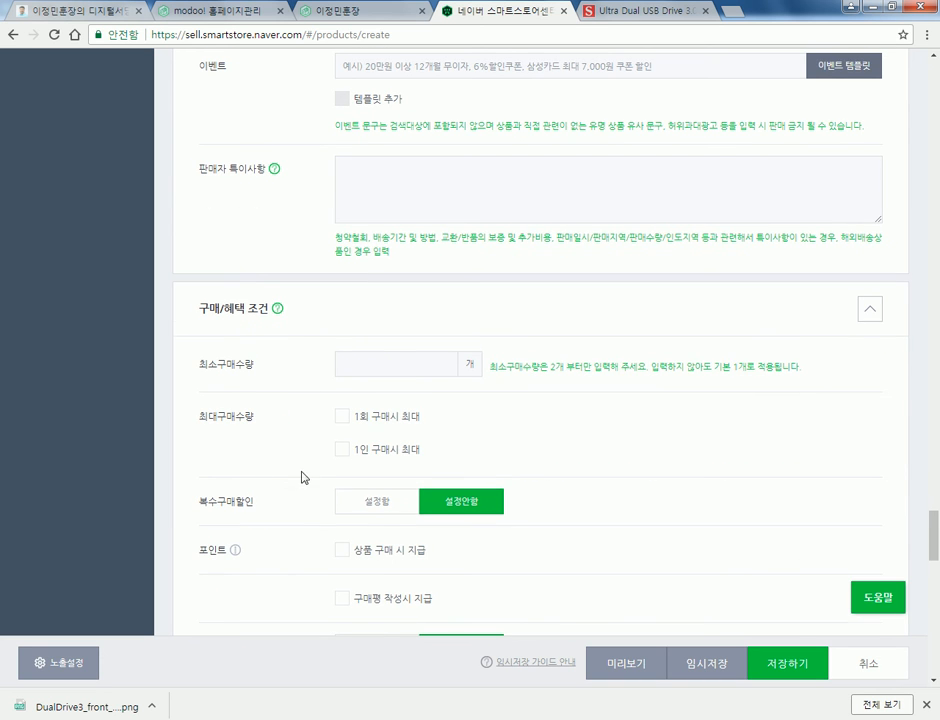
scroll(316, 465, "down", 3)
scroll(320, 435, "down", 3)
scroll(313, 448, "down", 2)
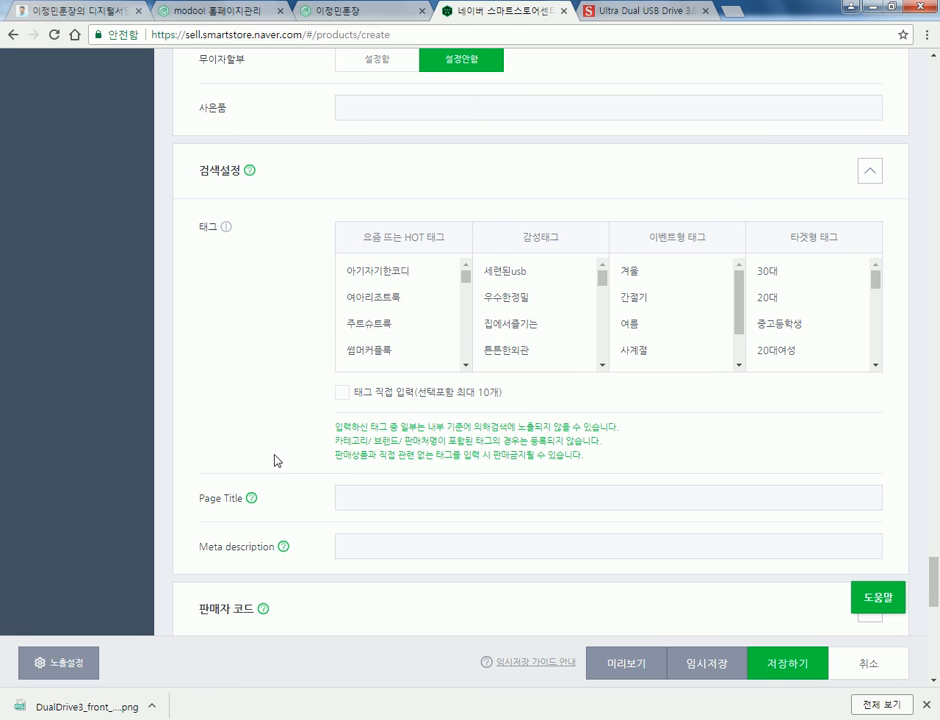
scroll(273, 460, "down", 3)
scroll(273, 412, "down", 2)
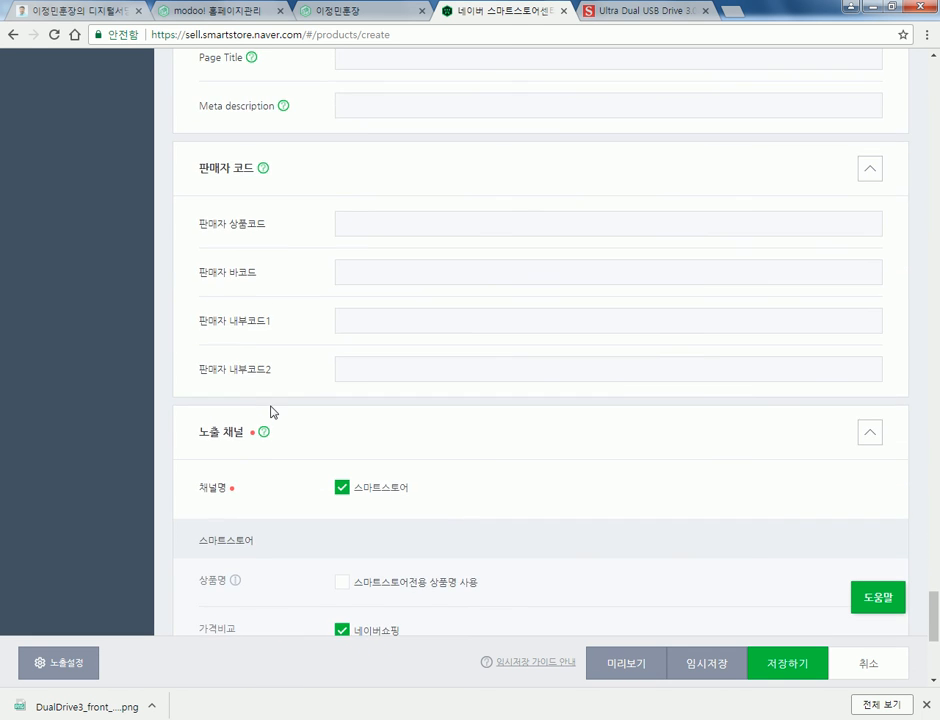
scroll(266, 446, "down", 3)
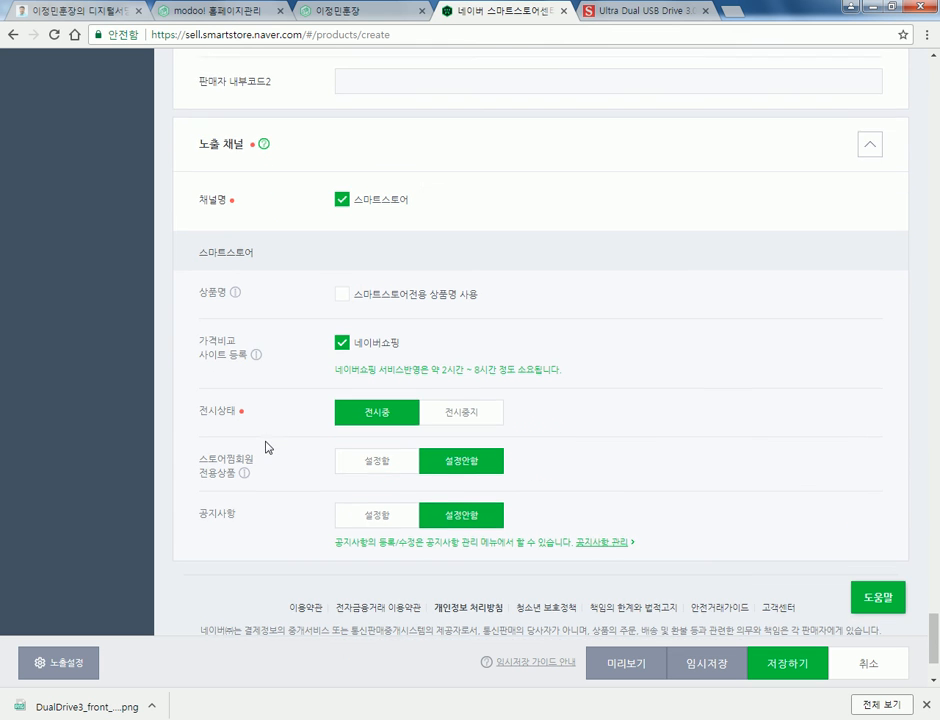
scroll(340, 420, "down", 2)
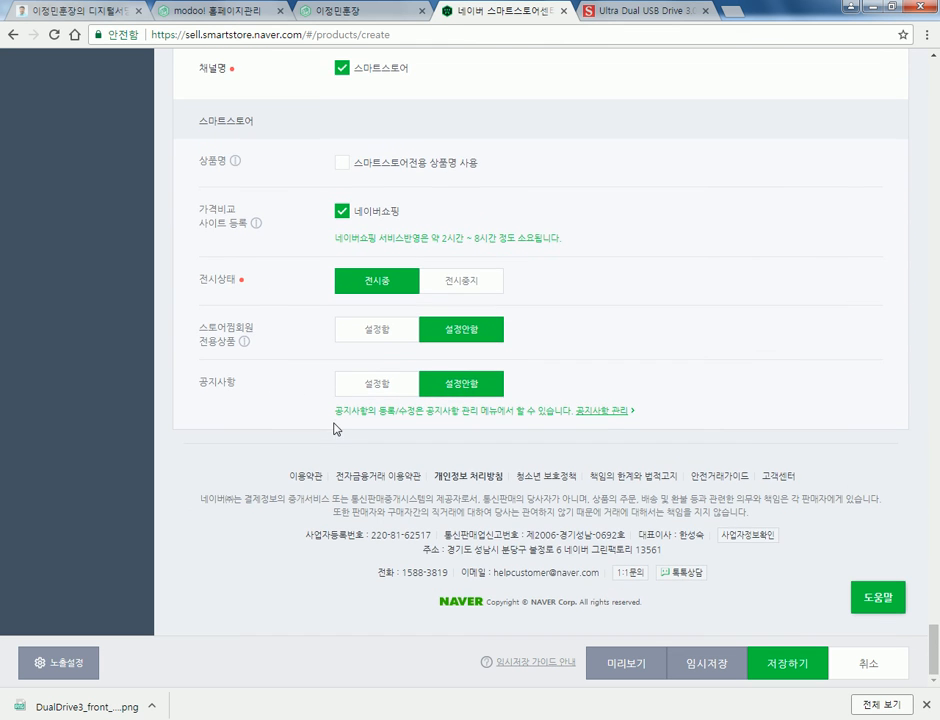
left_click(771, 657)
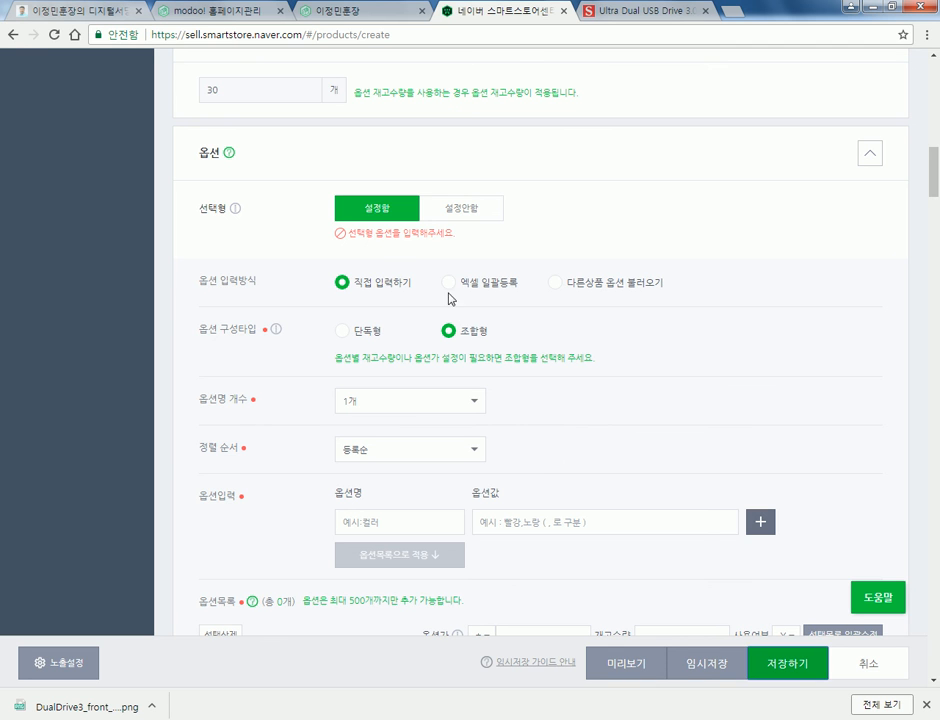
Step: Set the selectable product options (선택형) to 설정안함
left_click(466, 209)
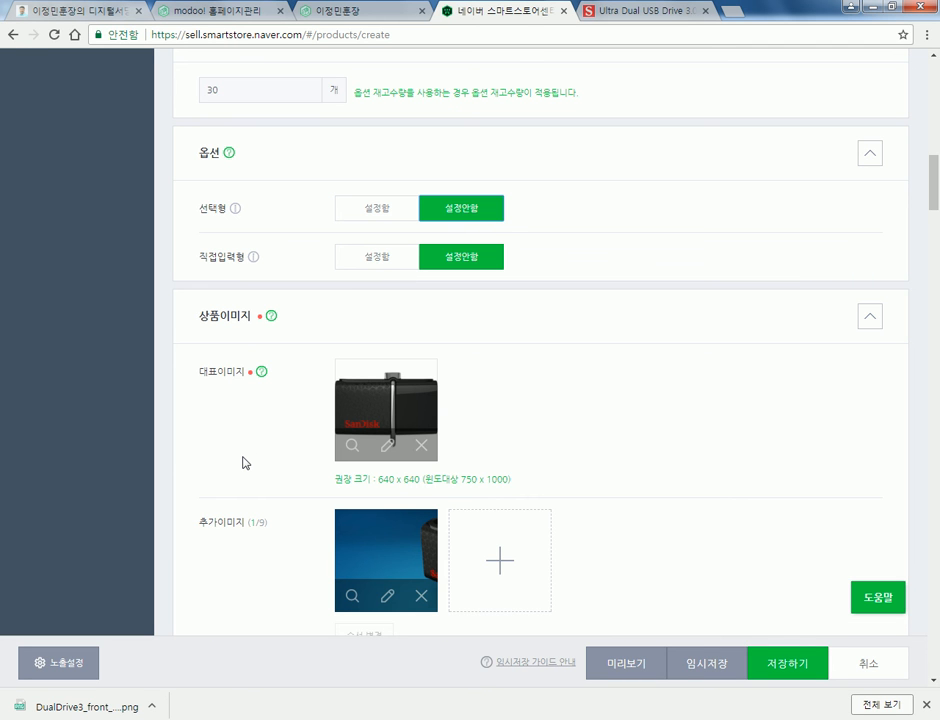
scroll(243, 463, "down", 7)
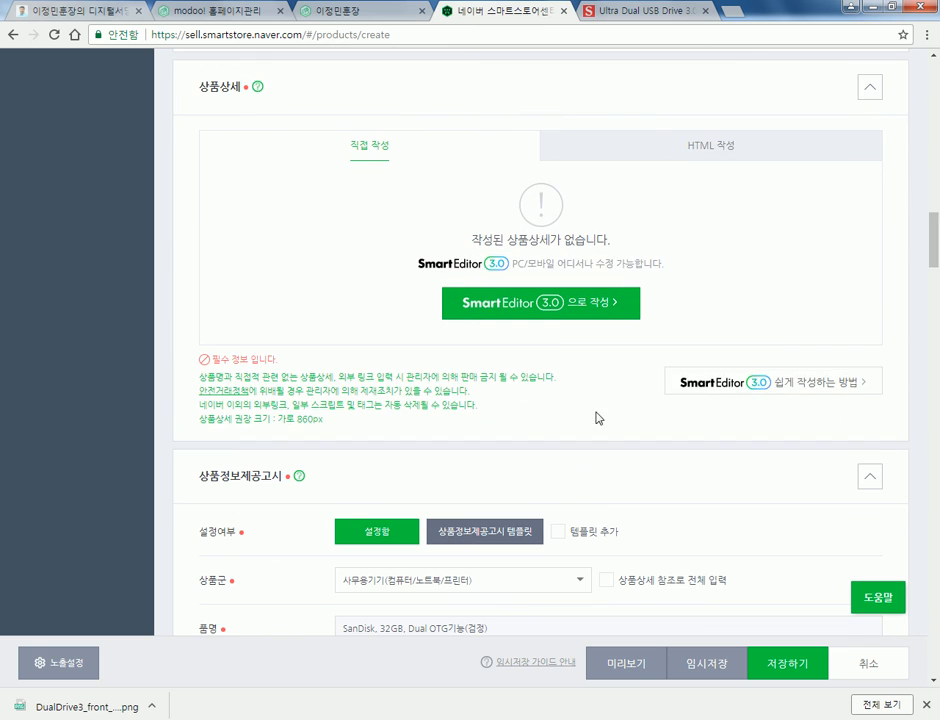
scroll(374, 541, "down", 2)
scroll(575, 495, "up", 2)
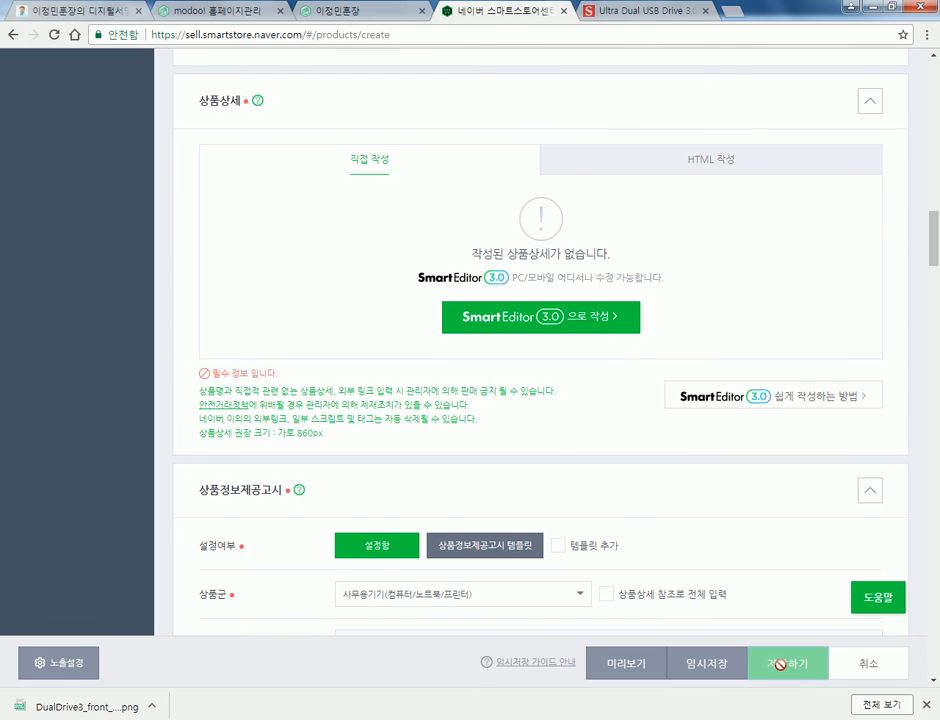
Step: Check the empty notice template list, pick a 상품군, and tick 상품상세 참조로 전체 입력
left_click(452, 548)
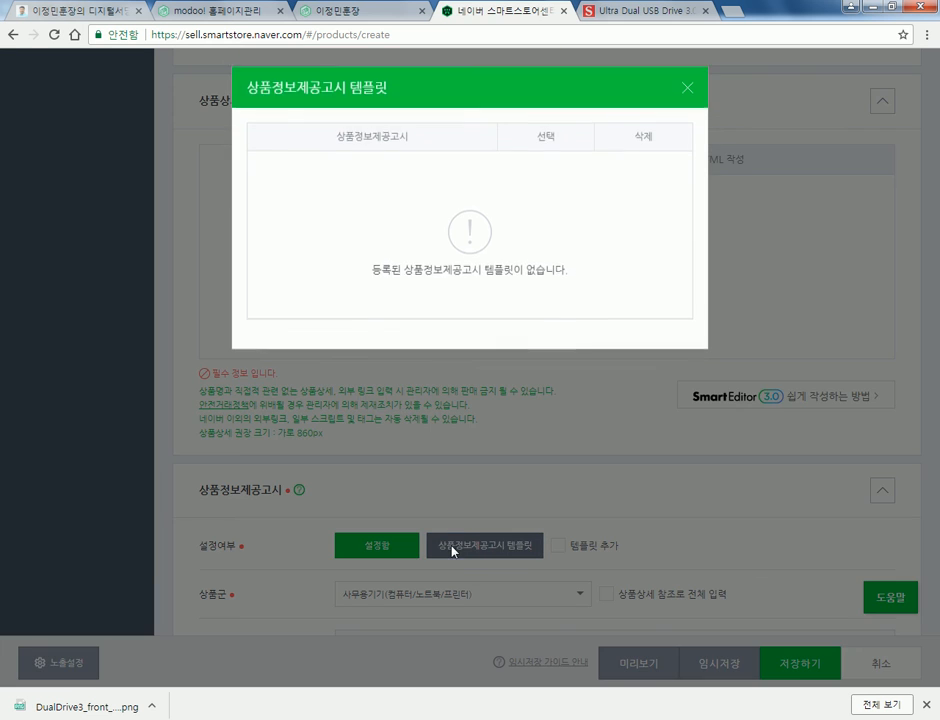
left_click(686, 97)
scroll(300, 430, "down", 3)
left_click(413, 302)
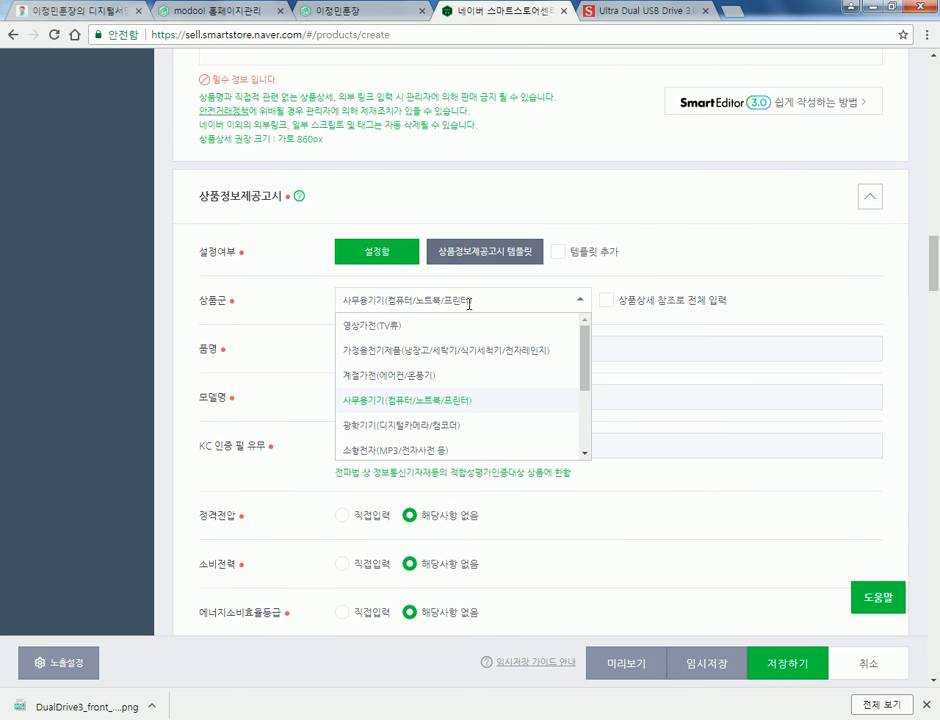
left_click(607, 300)
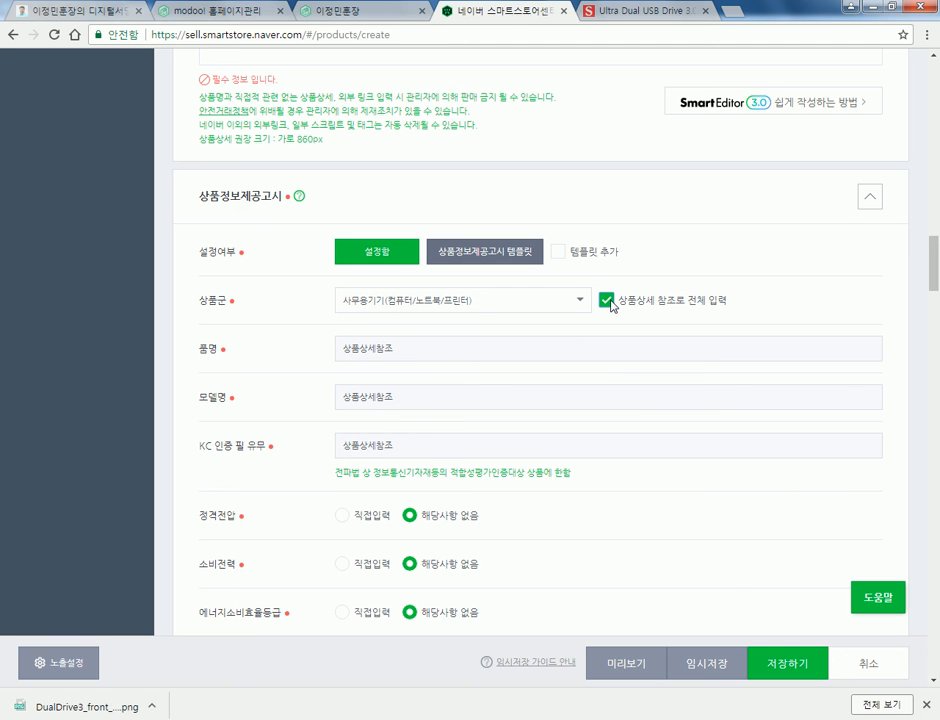
Step: Briefly edit the 품명 field, then restore 상품상세 참조로 전체 입력 for all notice fields
left_click(605, 303)
left_click(523, 352)
type("ㅣ")
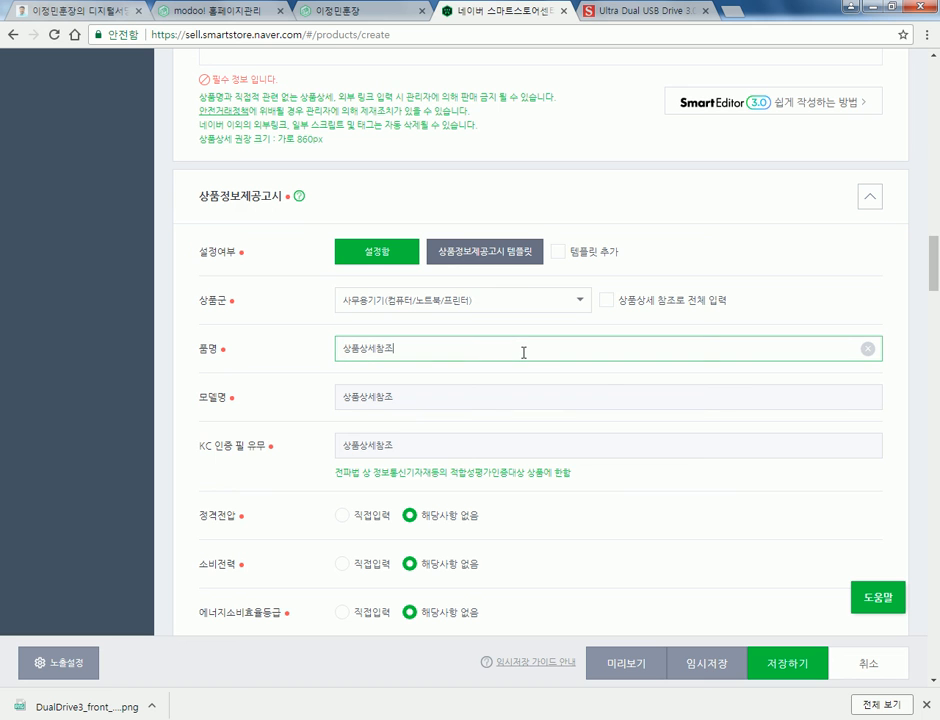
left_click(606, 300)
scroll(362, 460, "down", 5)
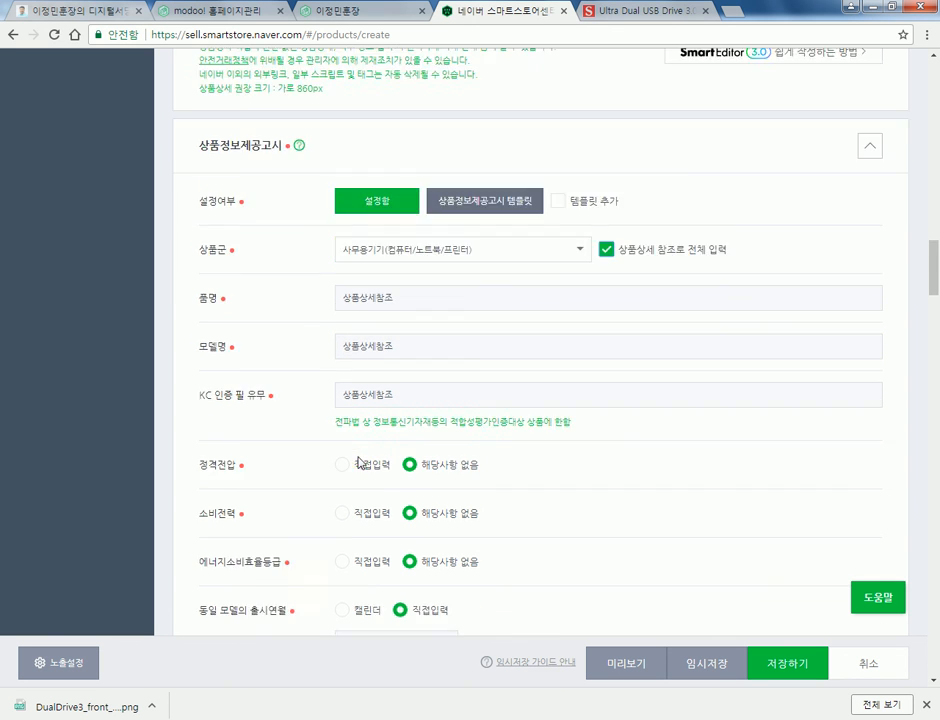
scroll(623, 480, "up", 7)
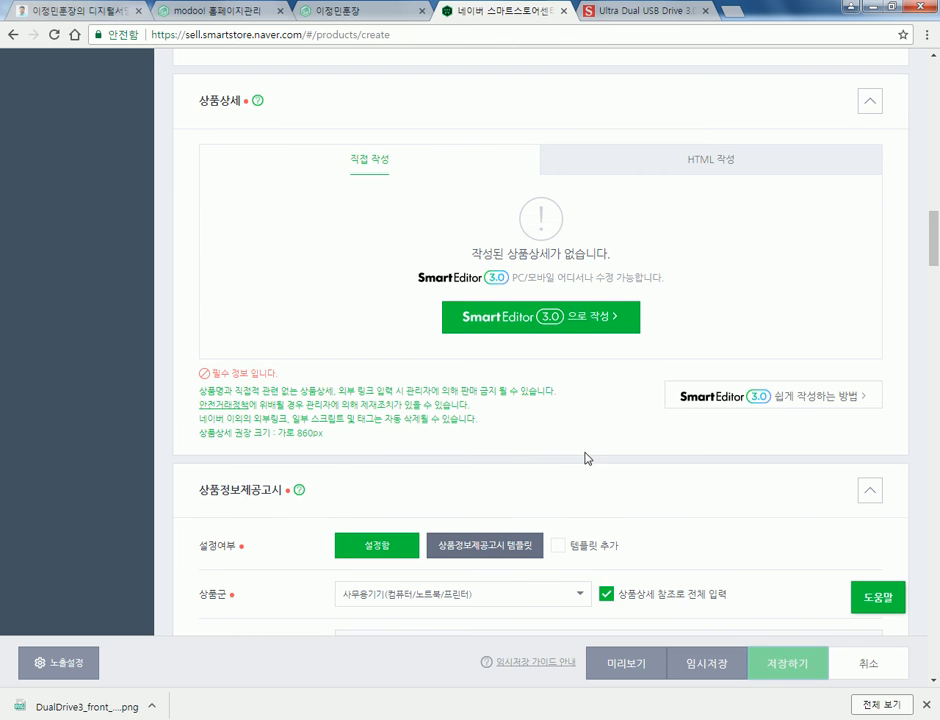
scroll(394, 541, "down", 2)
scroll(407, 337, "up", 3)
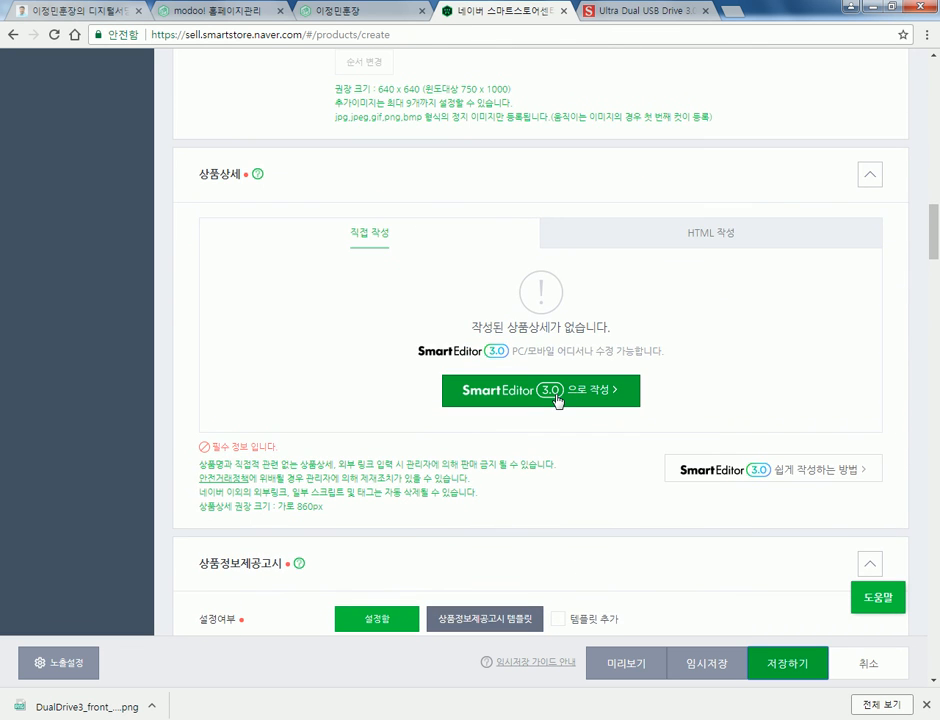
Step: Register the SmartEditor 3.0 description, save the SanDisk listing, and view it on the Smart Store
left_click(557, 399)
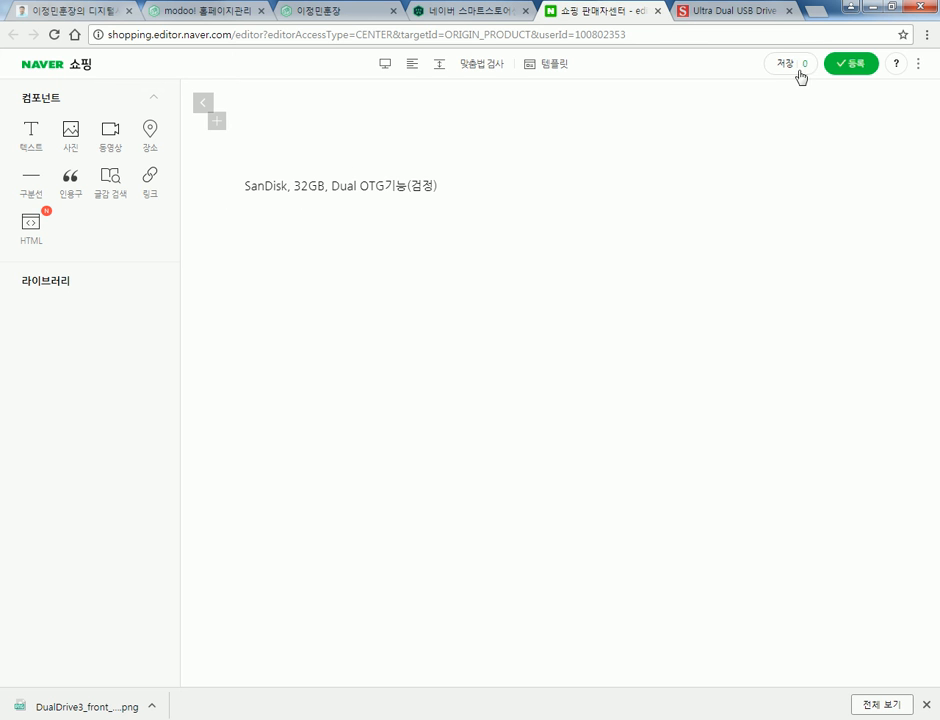
left_click(848, 66)
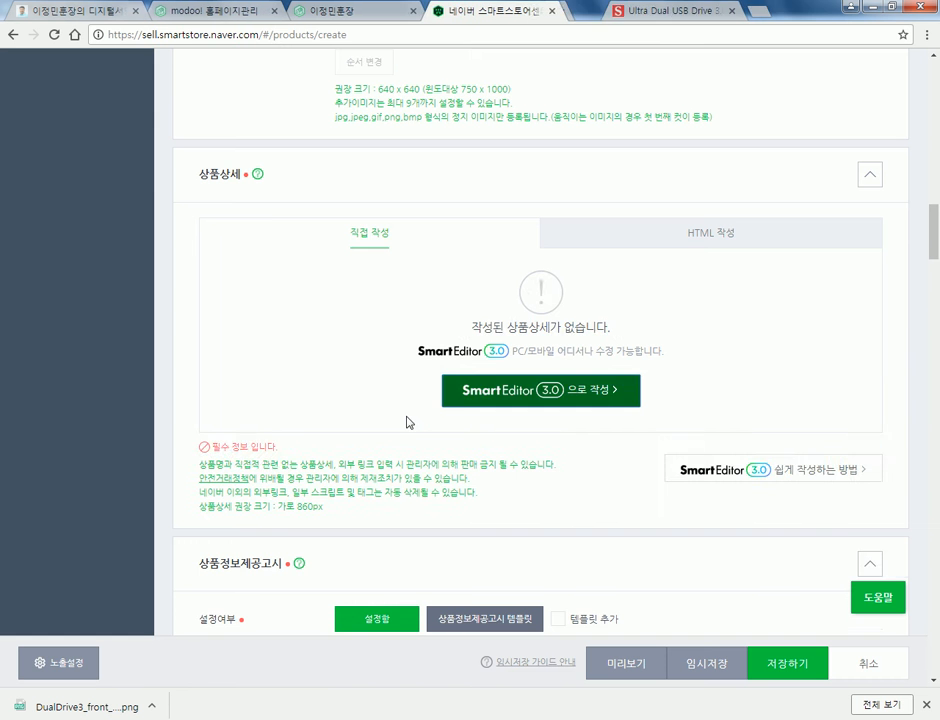
left_click(781, 665)
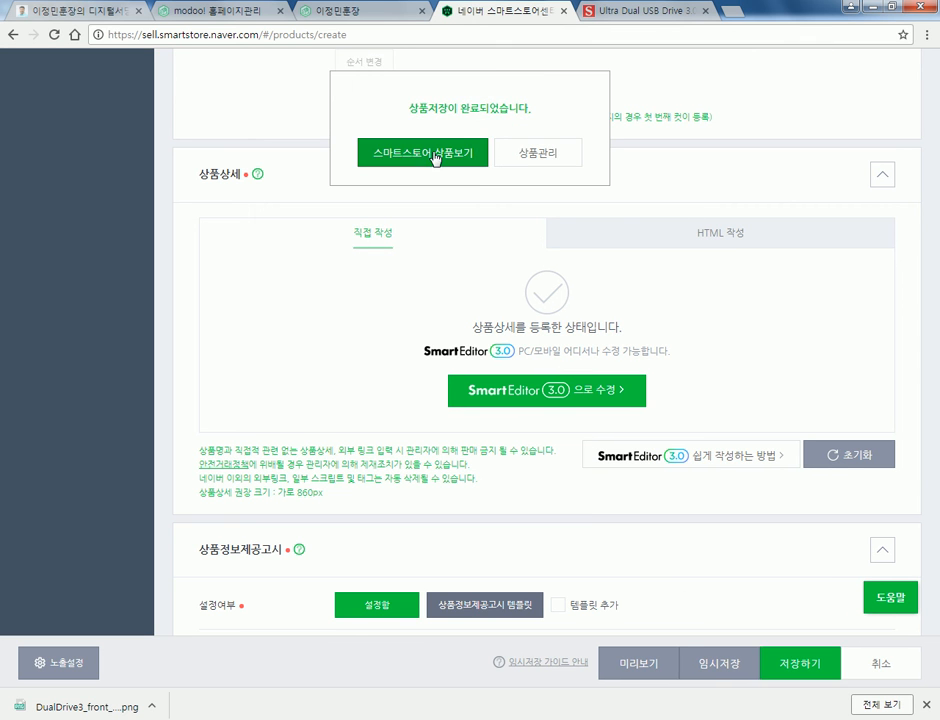
left_click(435, 155)
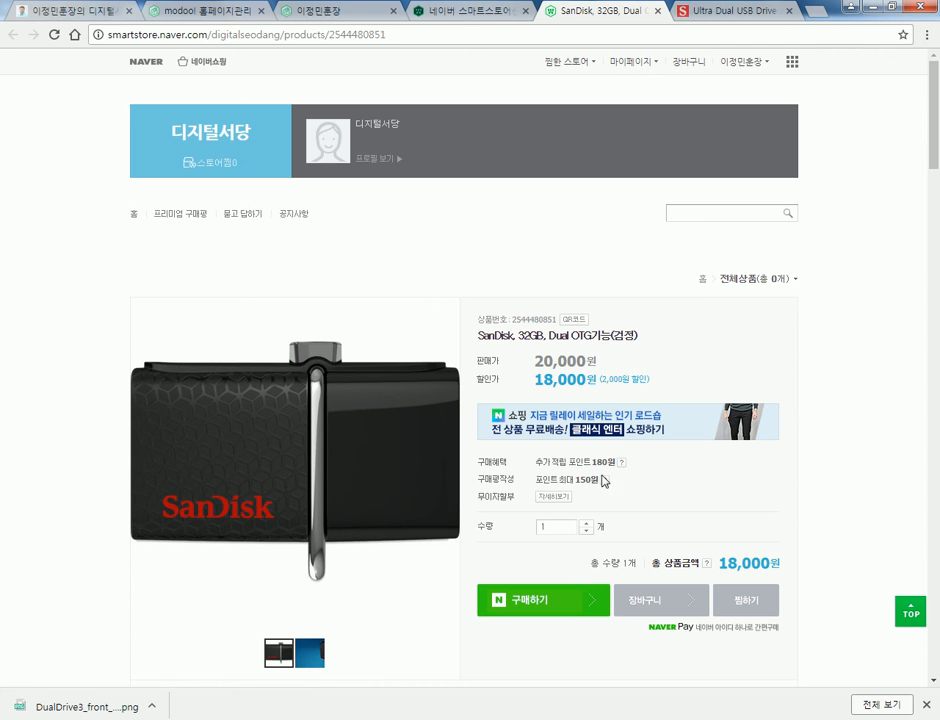
Step: Review the live SanDisk 32GB product page, then open the modoo site's 스토어 page
scroll(600, 442, "down", 1)
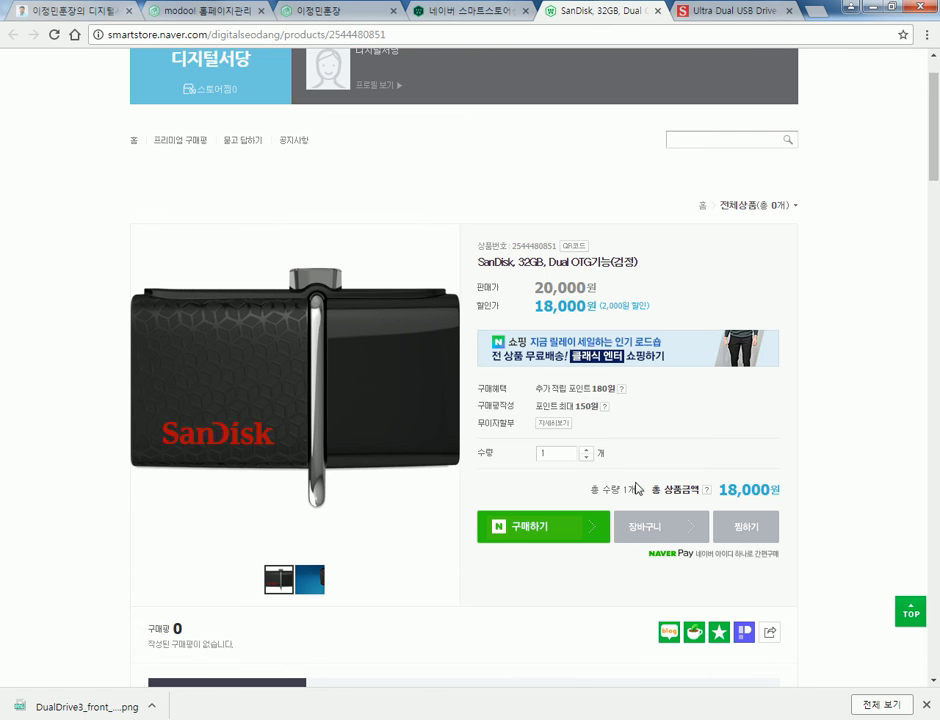
scroll(680, 482, "down", 3)
scroll(600, 280, "up", 1)
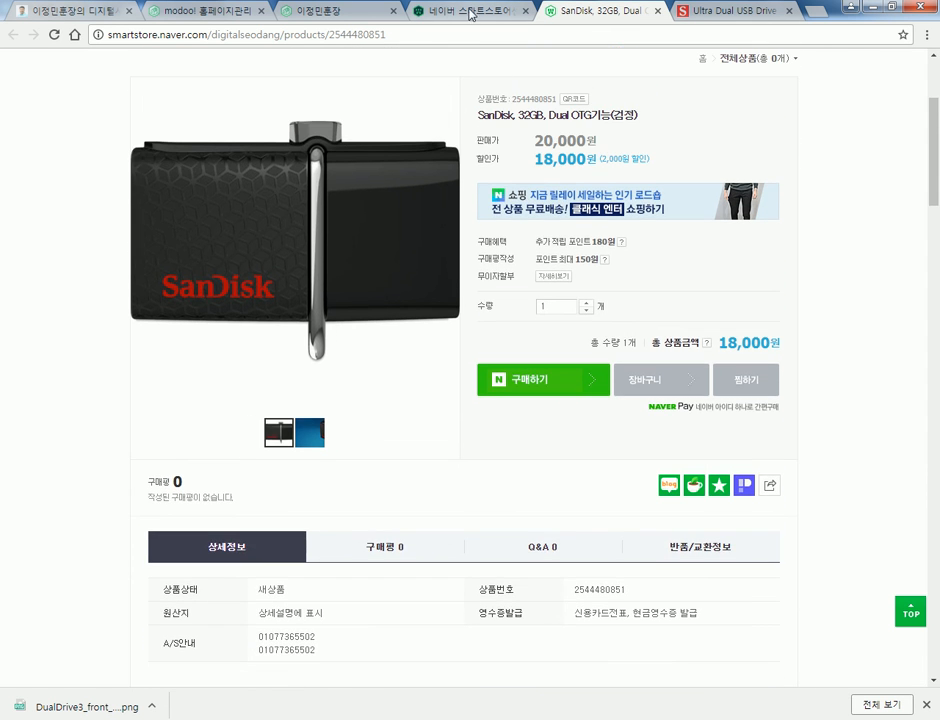
left_click(352, 12)
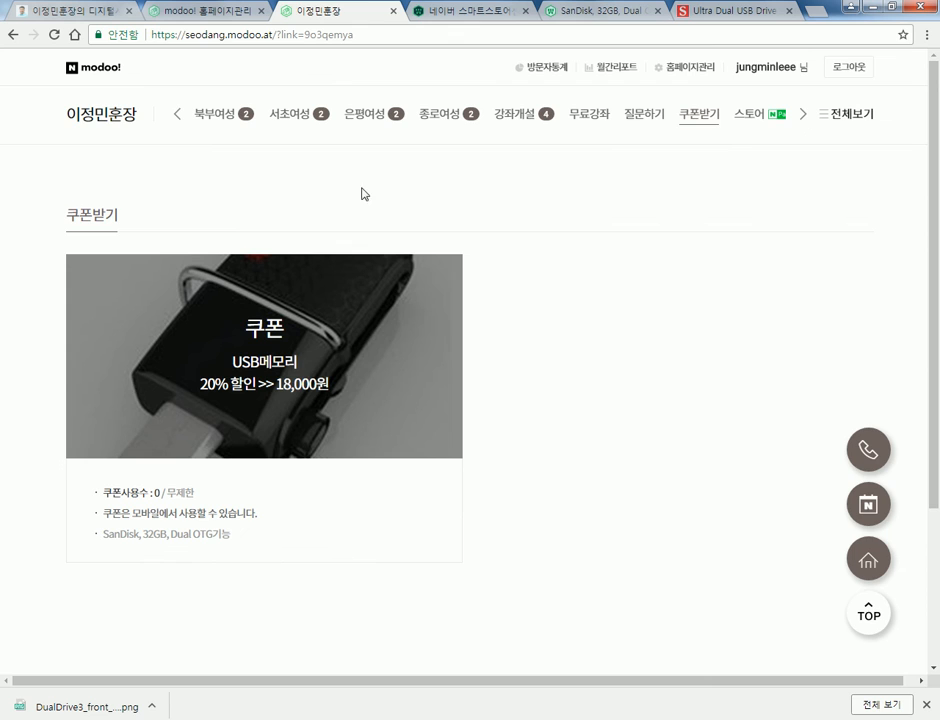
left_click(764, 118)
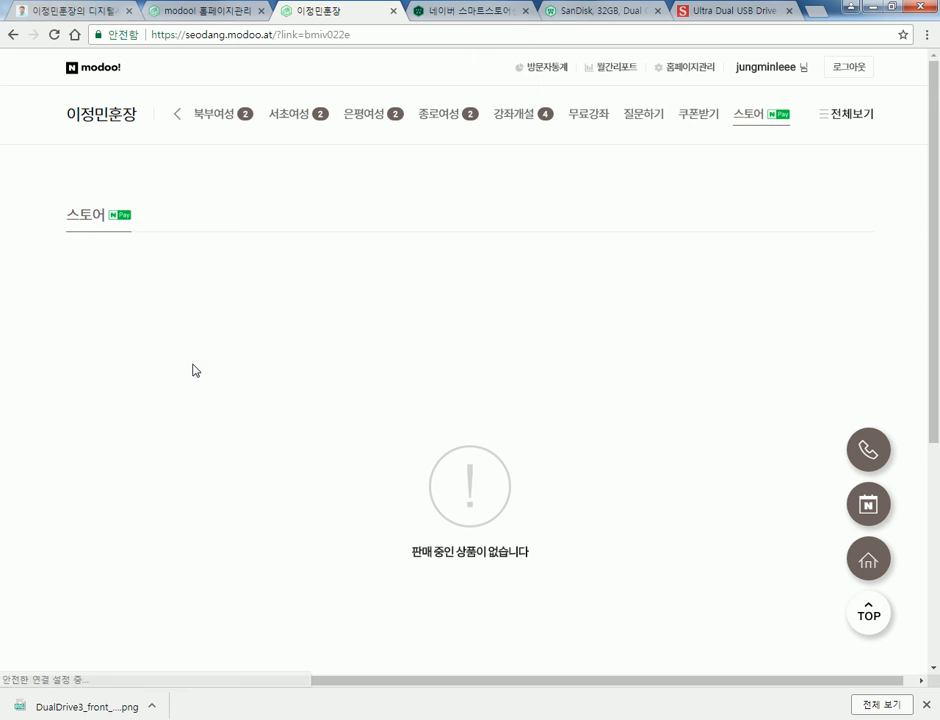
Step: Look over the SanDisk product page again, then return to the 스마트스토어센터 product list
left_click(627, 15)
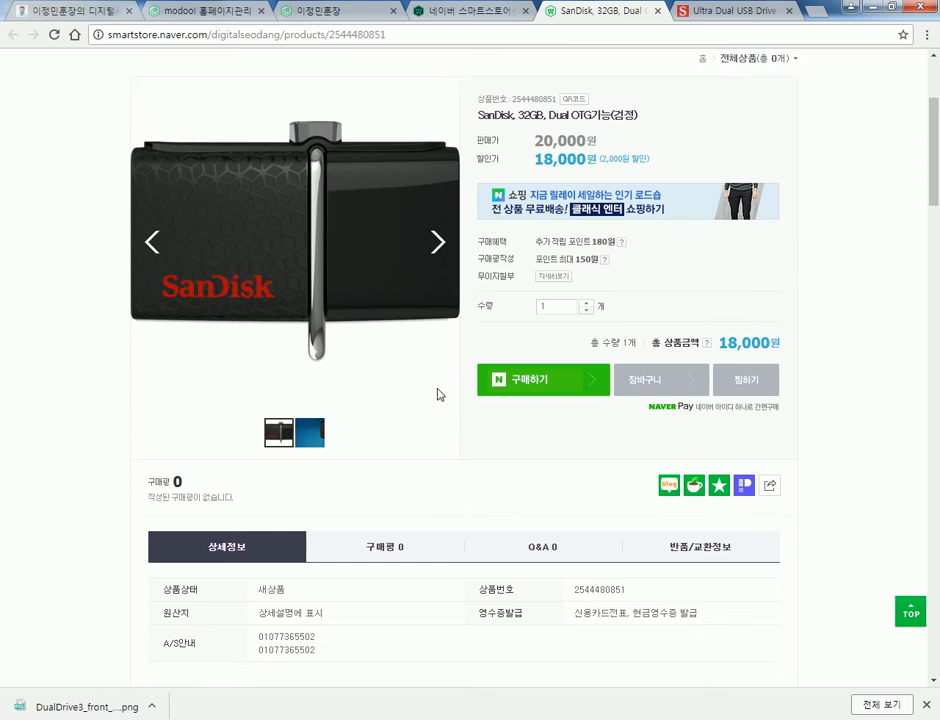
scroll(424, 462, "down", 6)
scroll(373, 490, "down", 15)
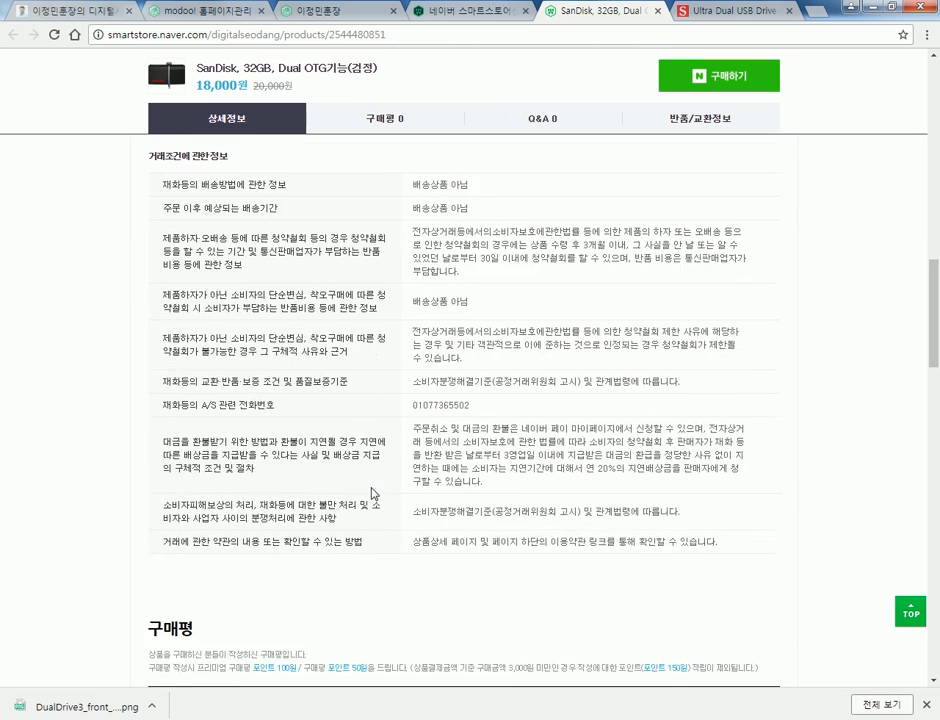
scroll(380, 476, "up", 20)
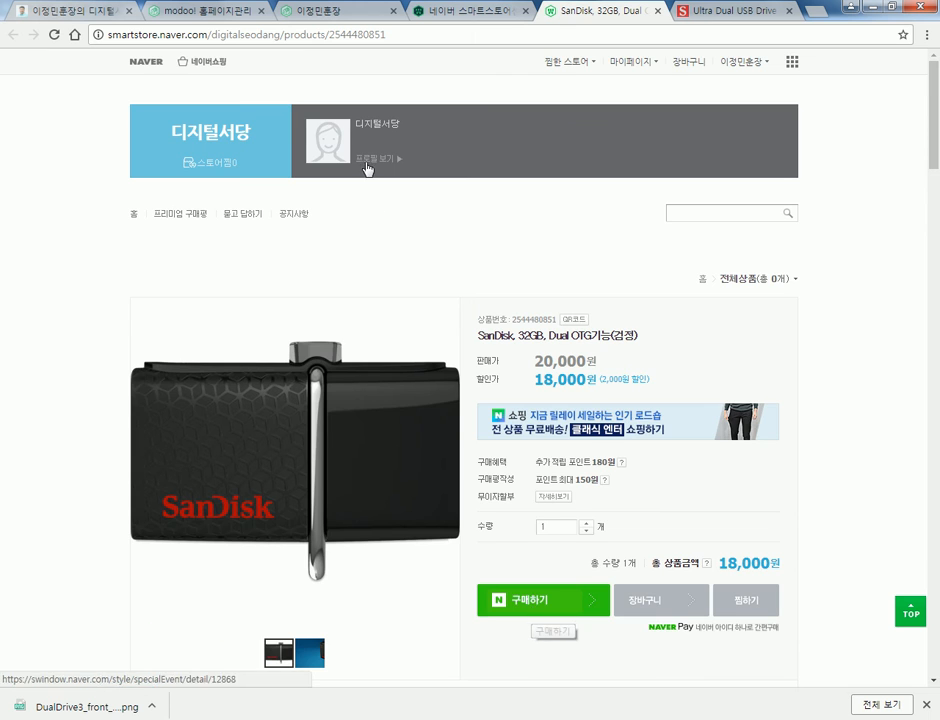
left_click(499, 14)
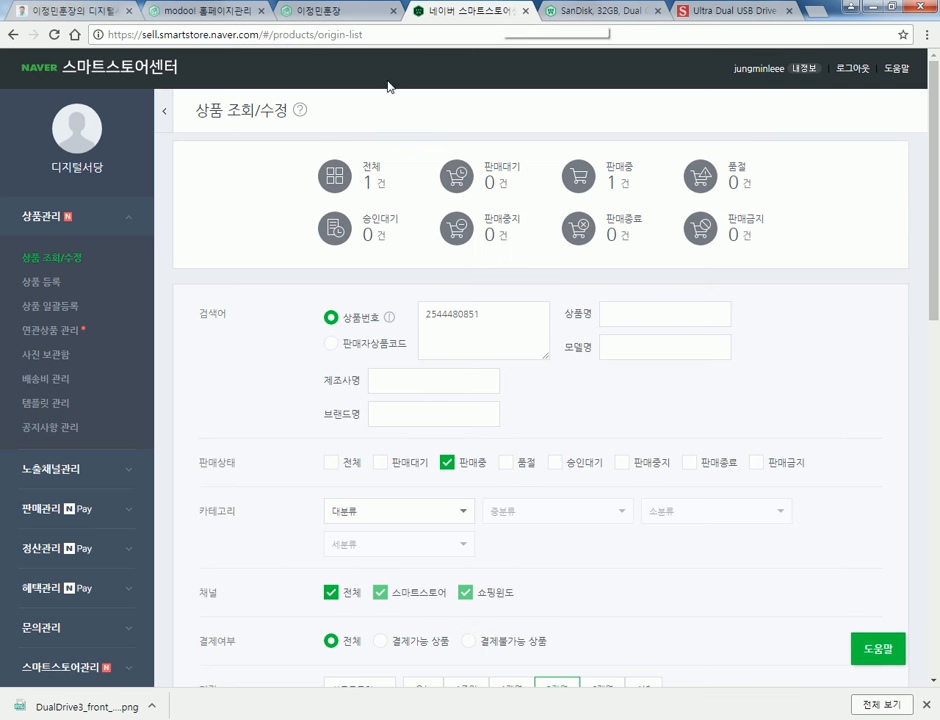
Step: List products in 상품 조회/수정 across all sales statuses, then switch to the live SanDisk page
left_click(113, 62)
left_click(54, 220)
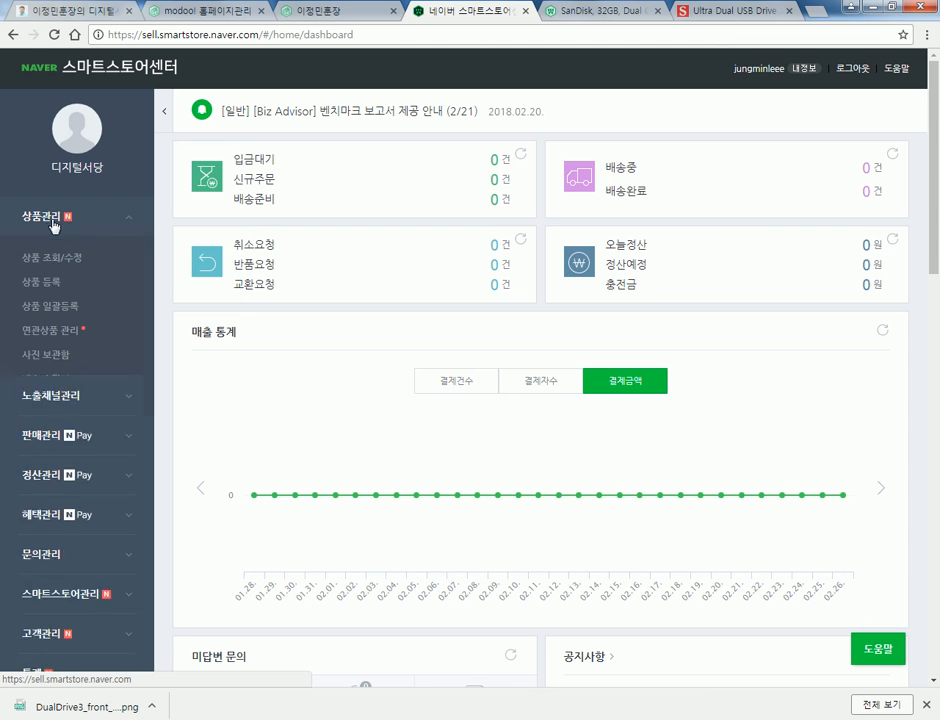
left_click(75, 260)
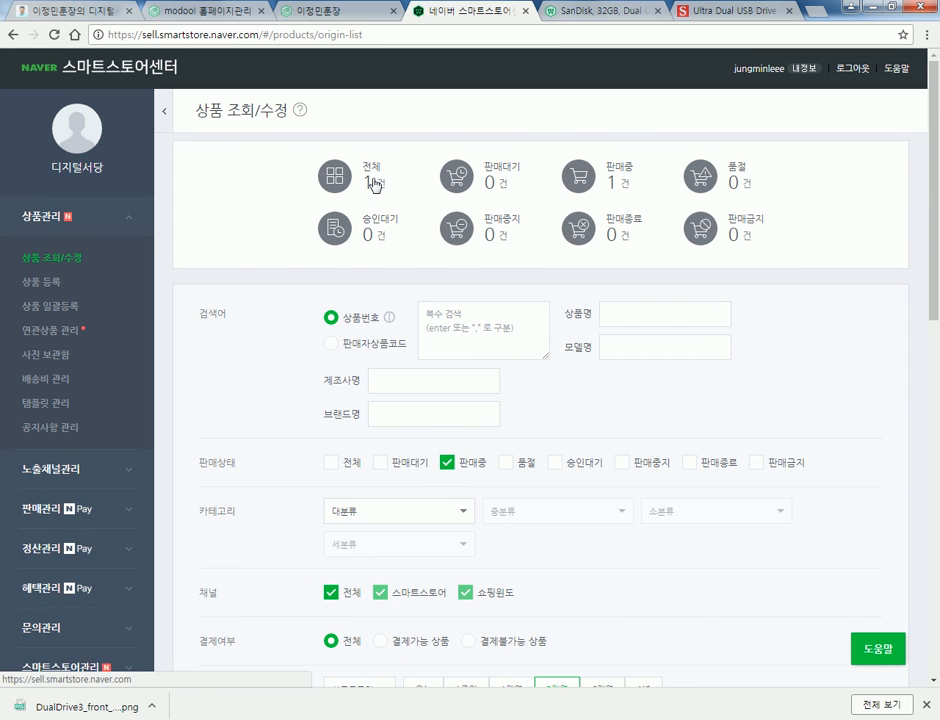
left_click(379, 182)
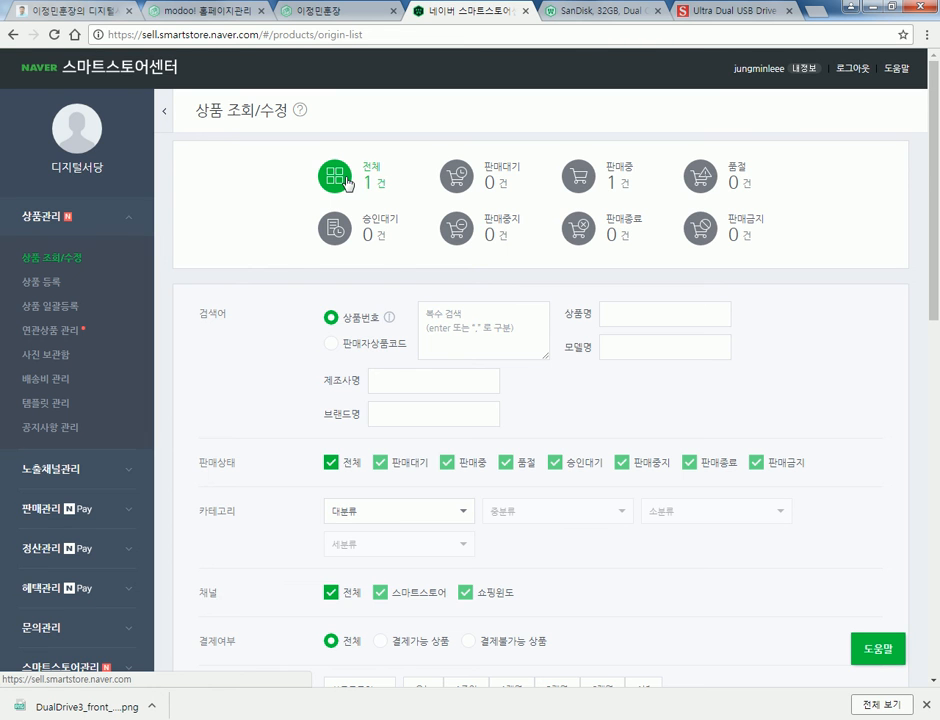
scroll(218, 240, "down", 3)
scroll(229, 289, "down", 3)
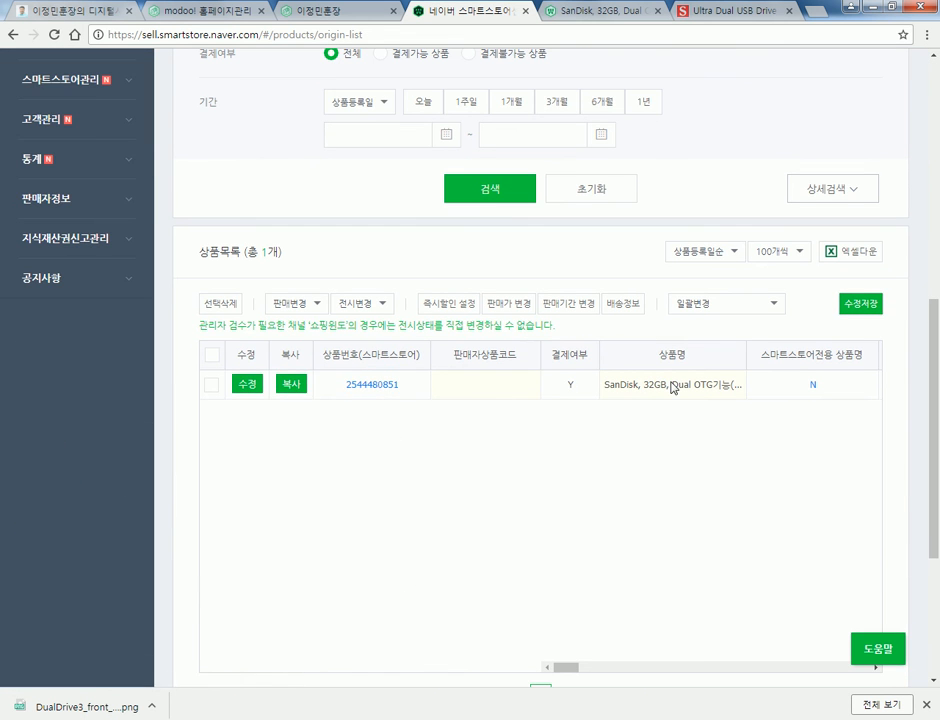
left_click(613, 12)
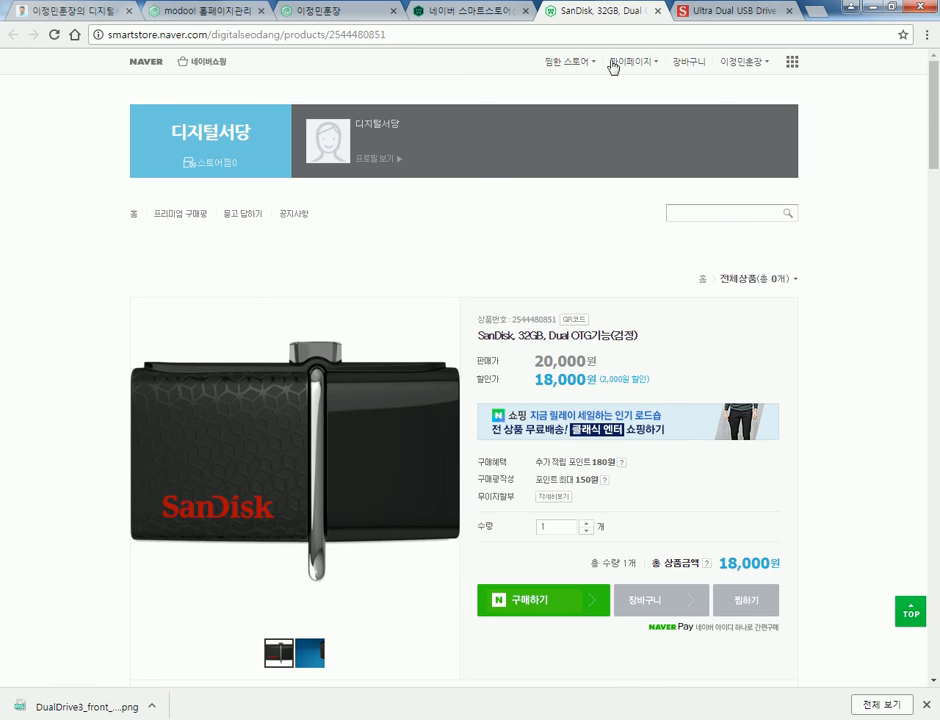
left_click(321, 12)
Step: From the modoo 스토어 page, open the SanDisk product card and start a Naver Pay 구매하기 order
left_click(760, 120)
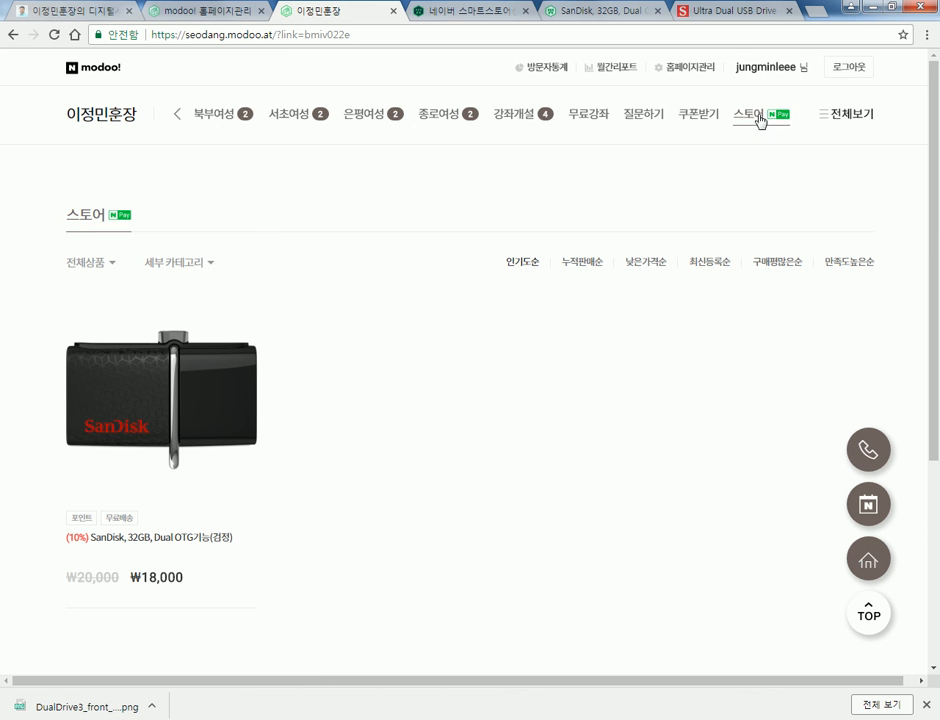
left_click(178, 420)
scroll(382, 401, "down", 6)
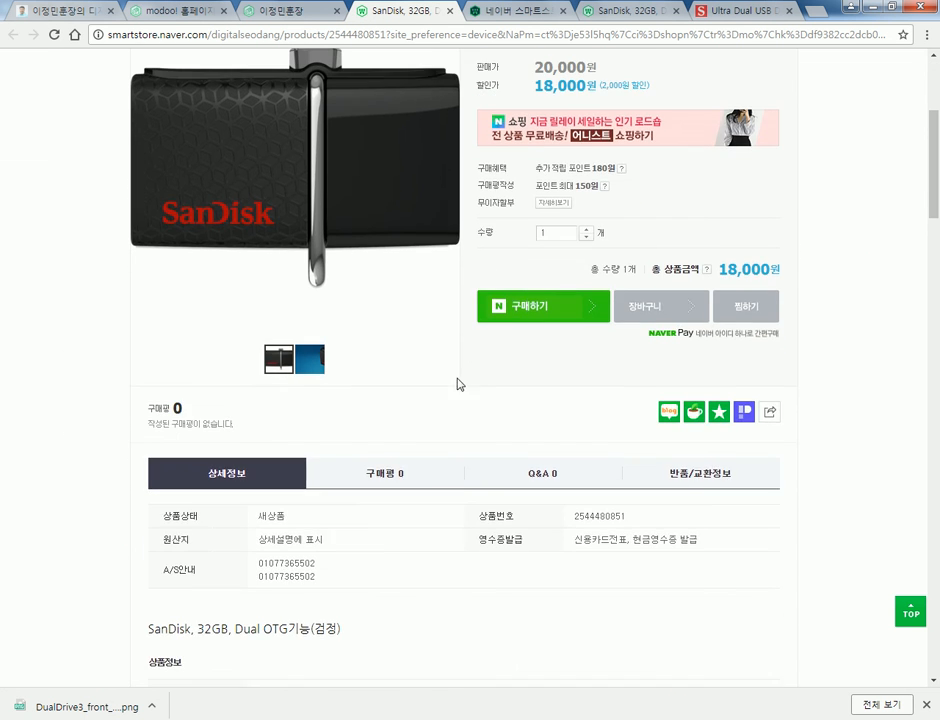
scroll(197, 254, "up", 3)
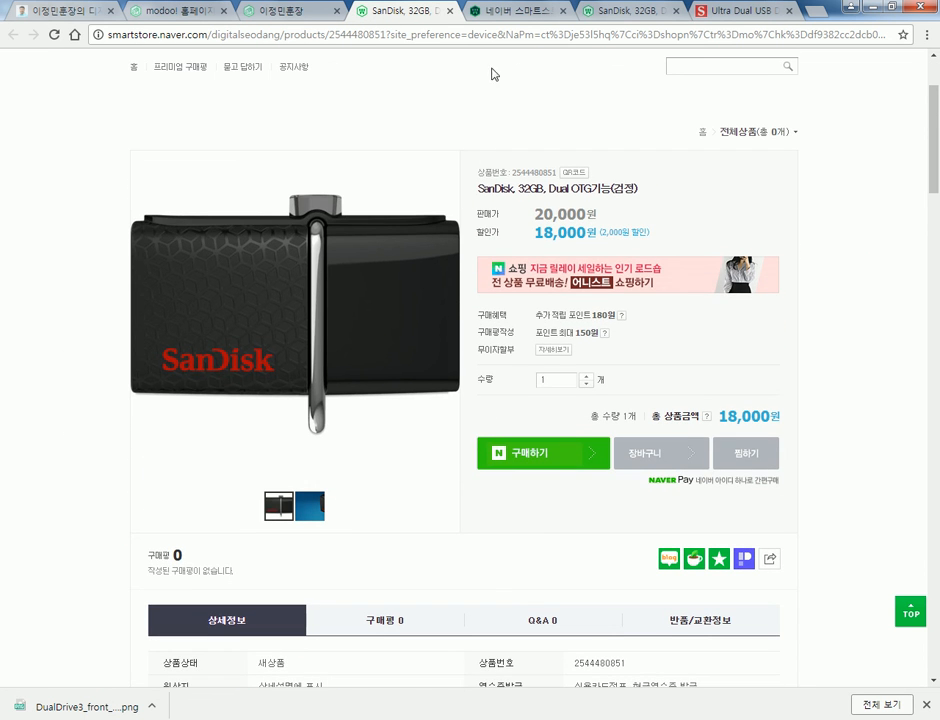
left_click(272, 12)
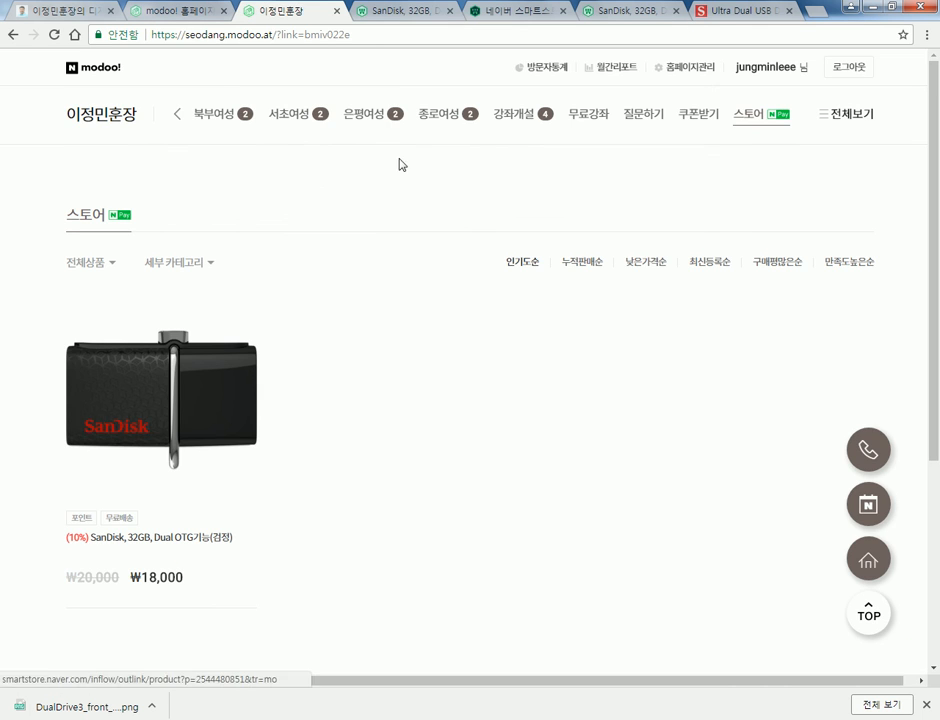
left_click(415, 13)
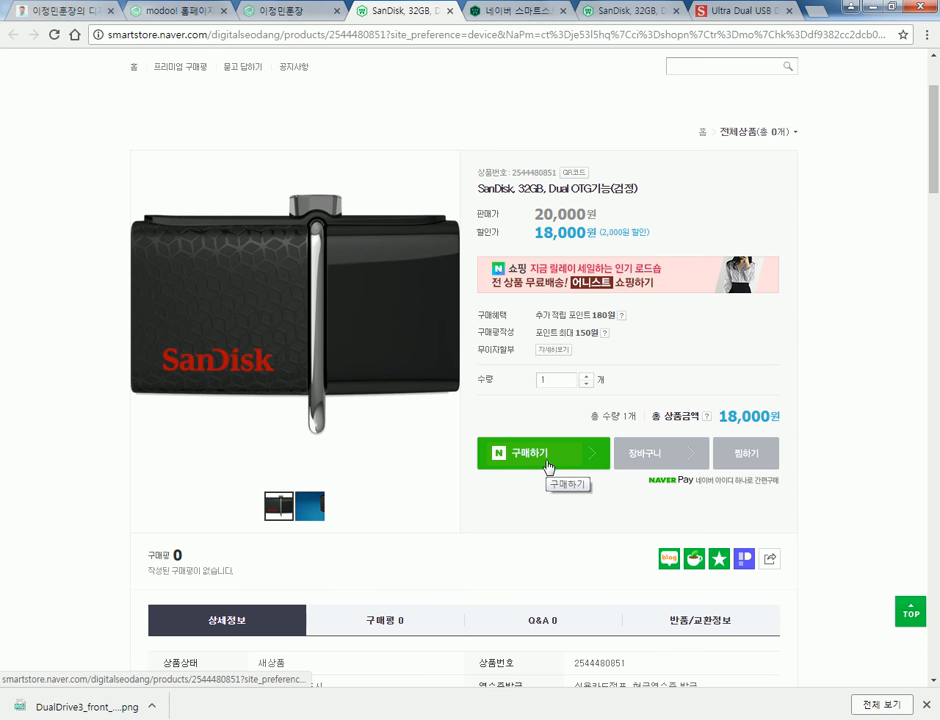
left_click(516, 468)
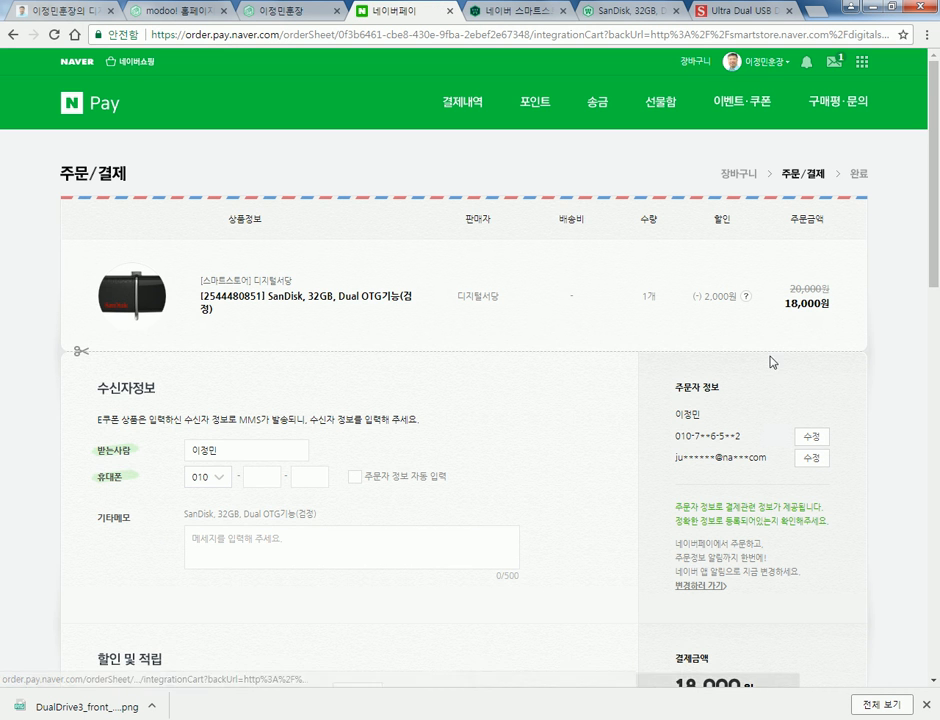
Step: Apply the -2,000원 즉시할인 seller coupon through 쿠폰사용 and confirm the alert
scroll(267, 447, "down", 4)
scroll(336, 487, "down", 3)
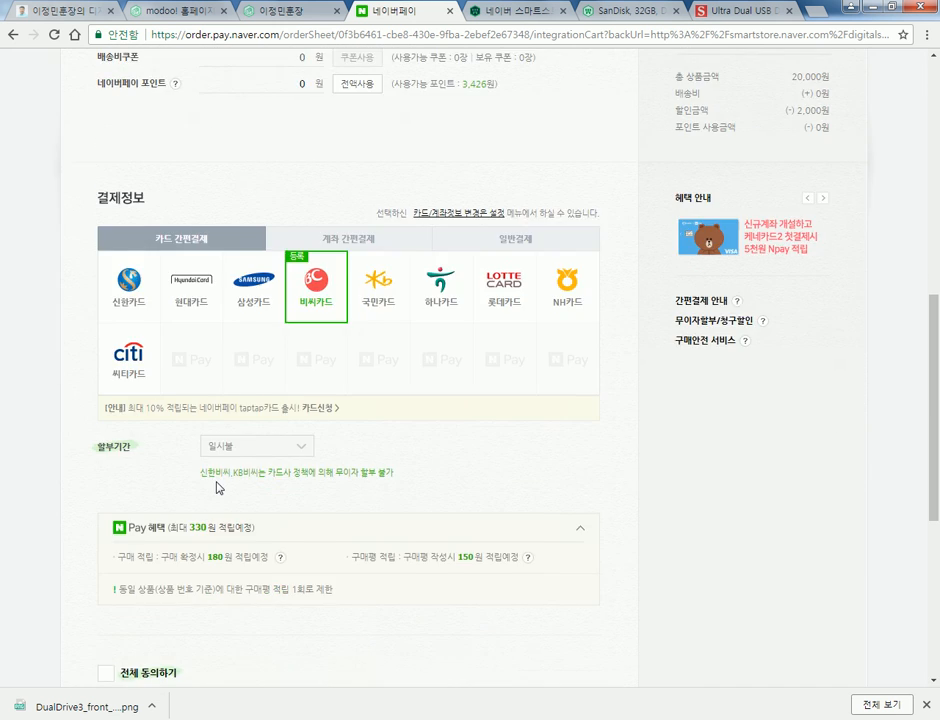
scroll(231, 399, "up", 2)
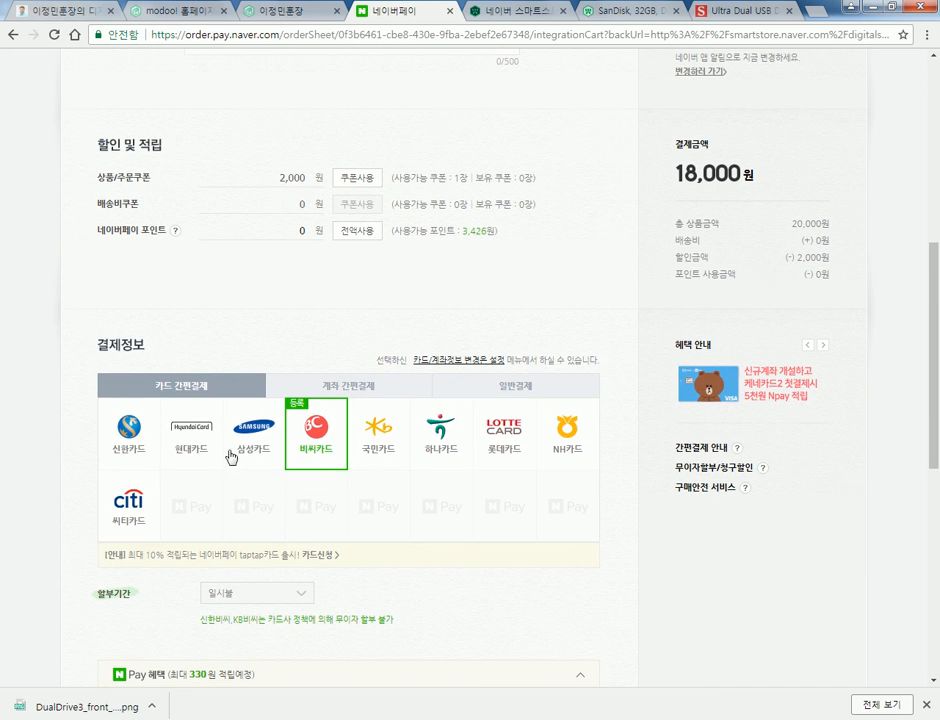
left_click(367, 181)
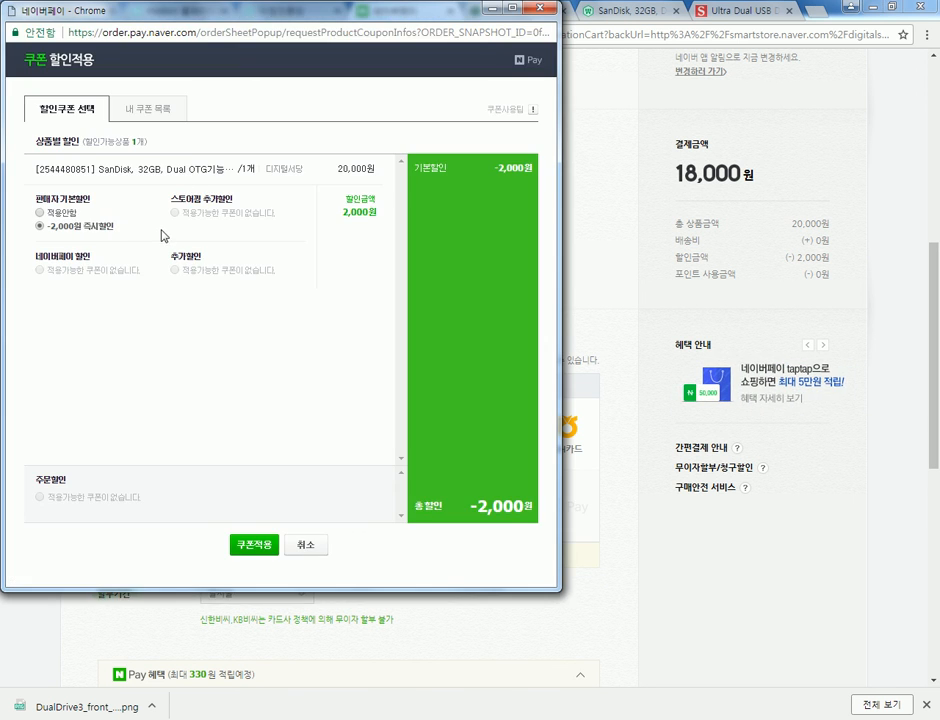
left_click(241, 548)
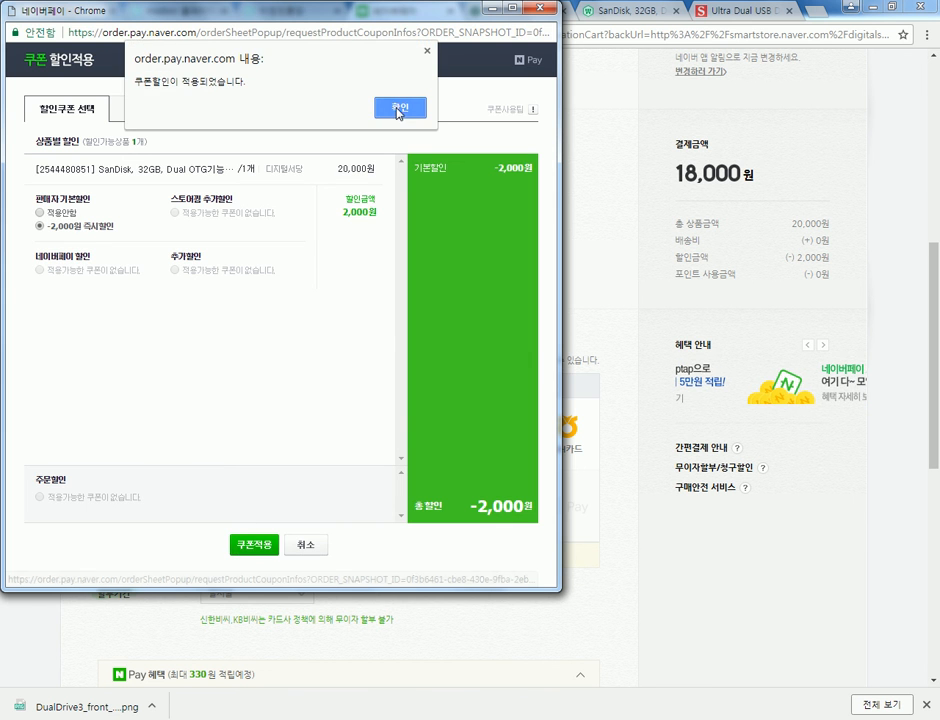
left_click(398, 109)
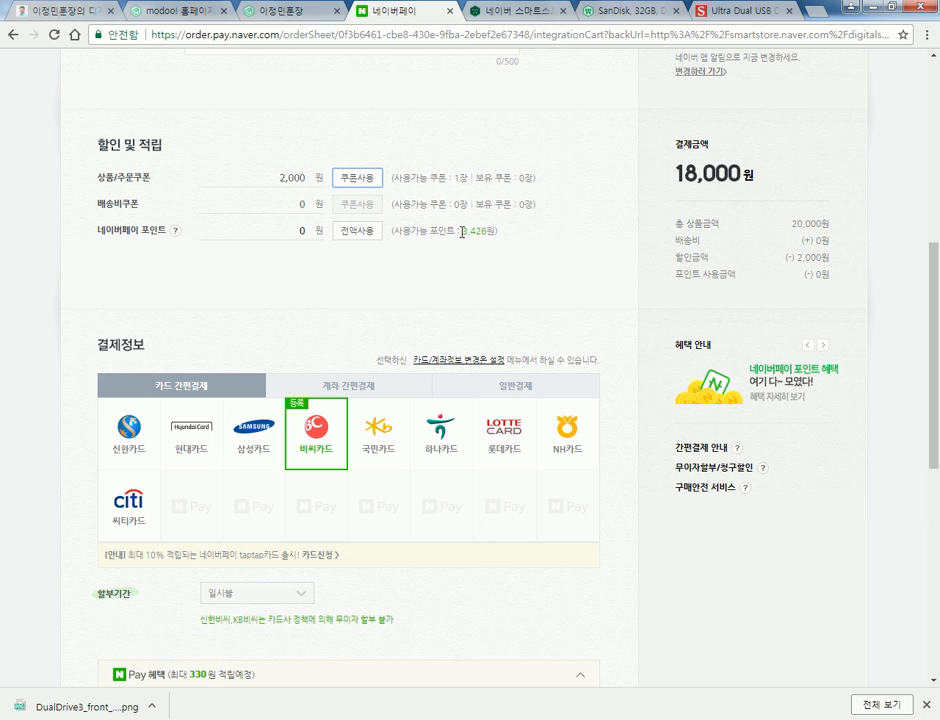
left_click(340, 233)
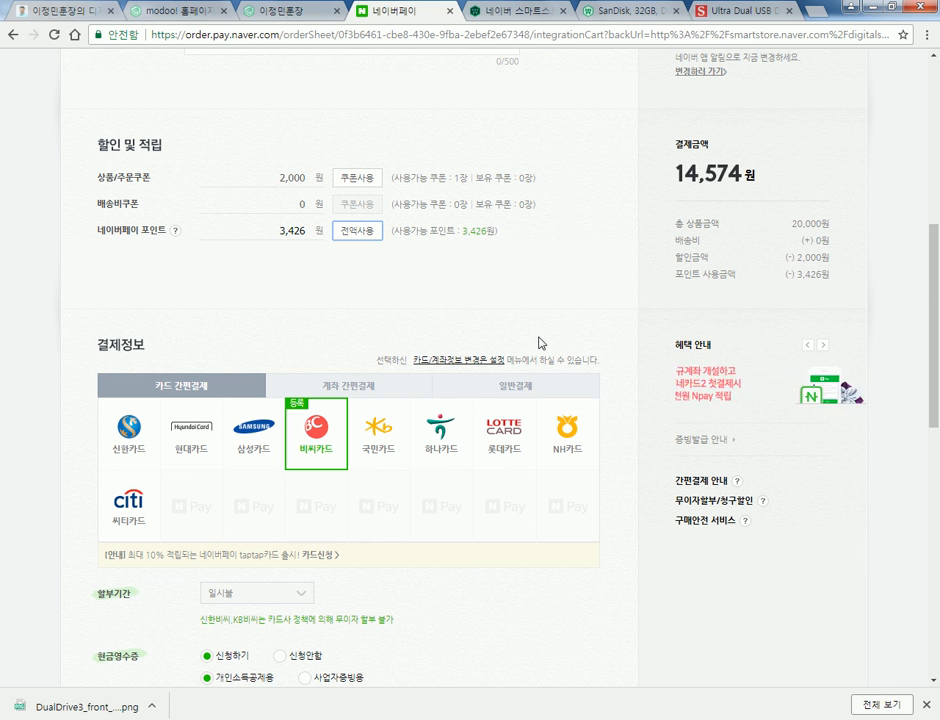
scroll(422, 384, "down", 3)
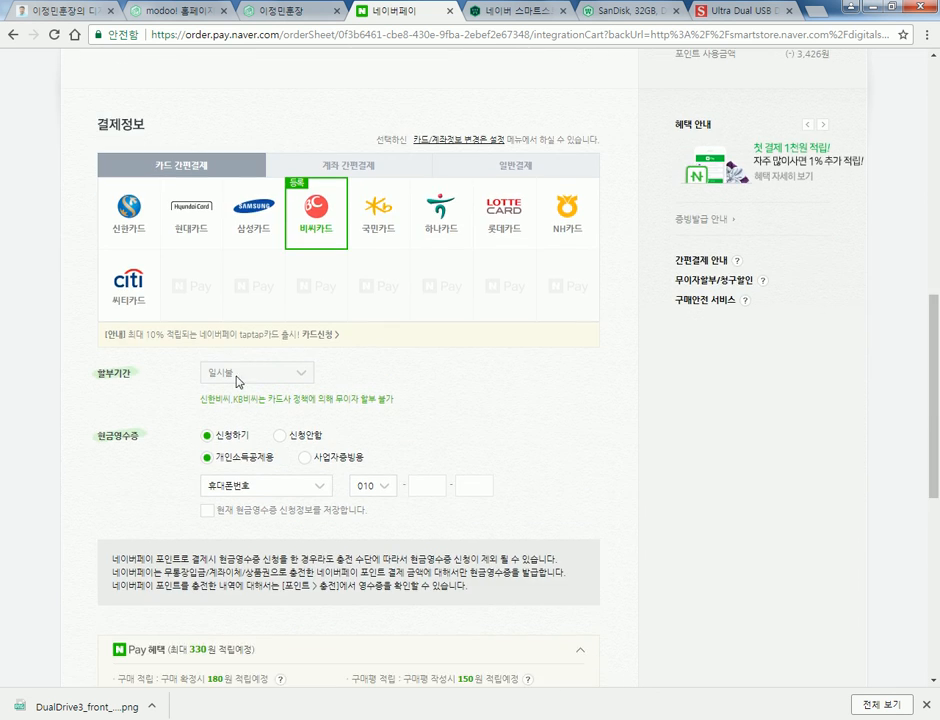
scroll(274, 356, "down", 3)
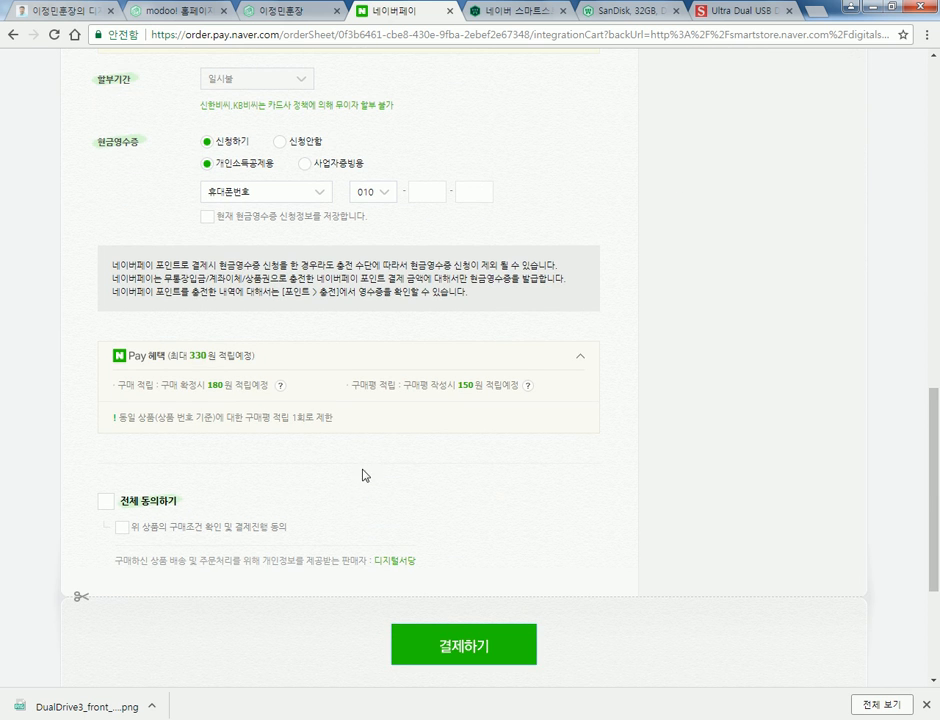
scroll(403, 472, "up", 3)
scroll(401, 472, "up", 2)
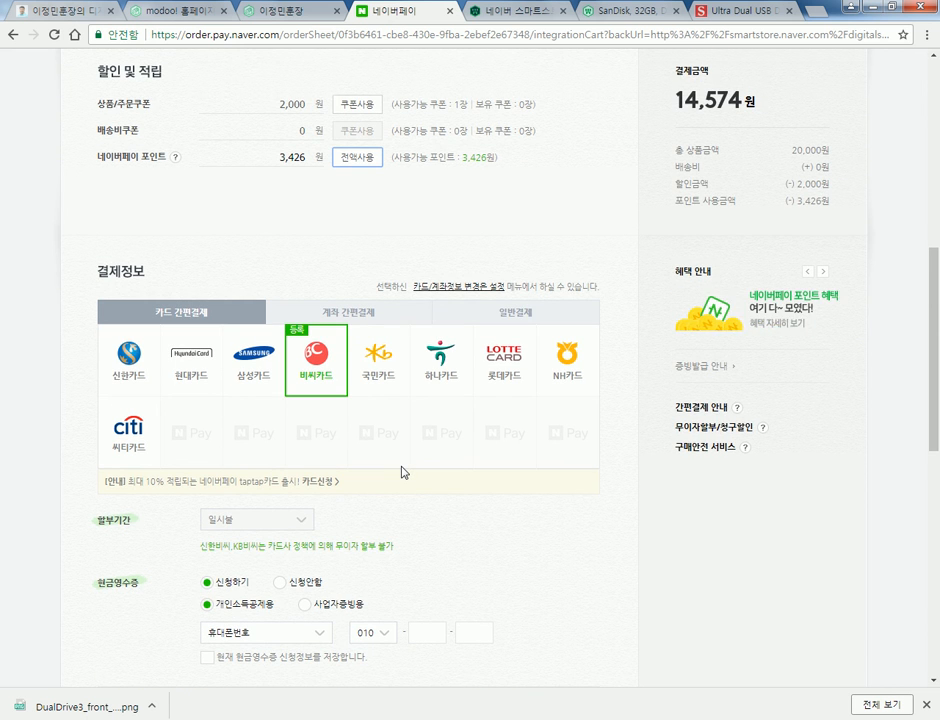
scroll(401, 472, "up", 1)
scroll(405, 400, "up", 2)
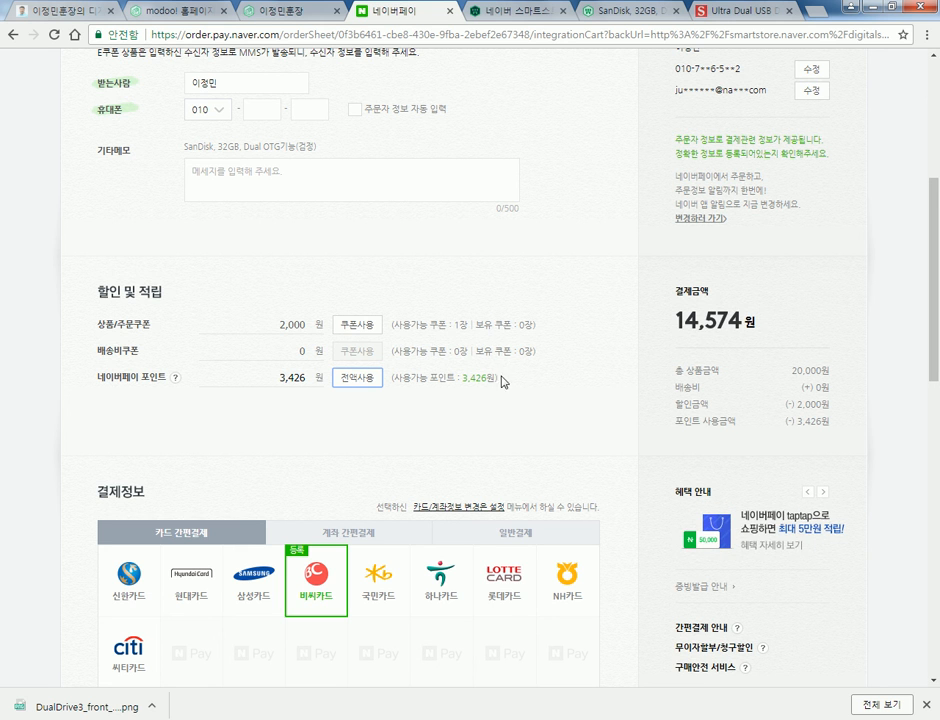
scroll(400, 280, "up", 3)
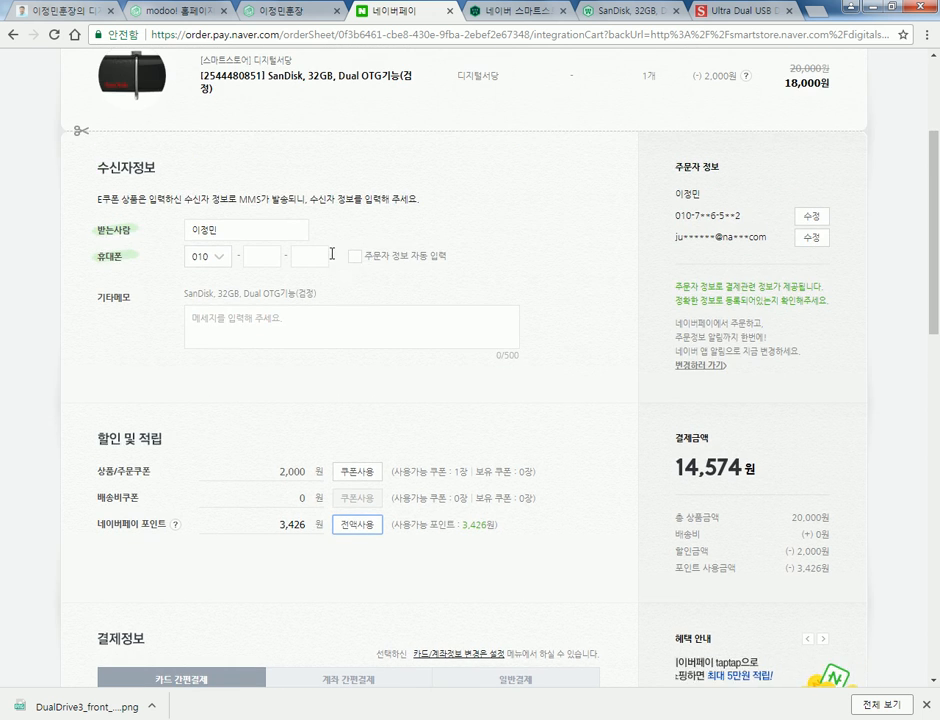
scroll(290, 254, "down", 5)
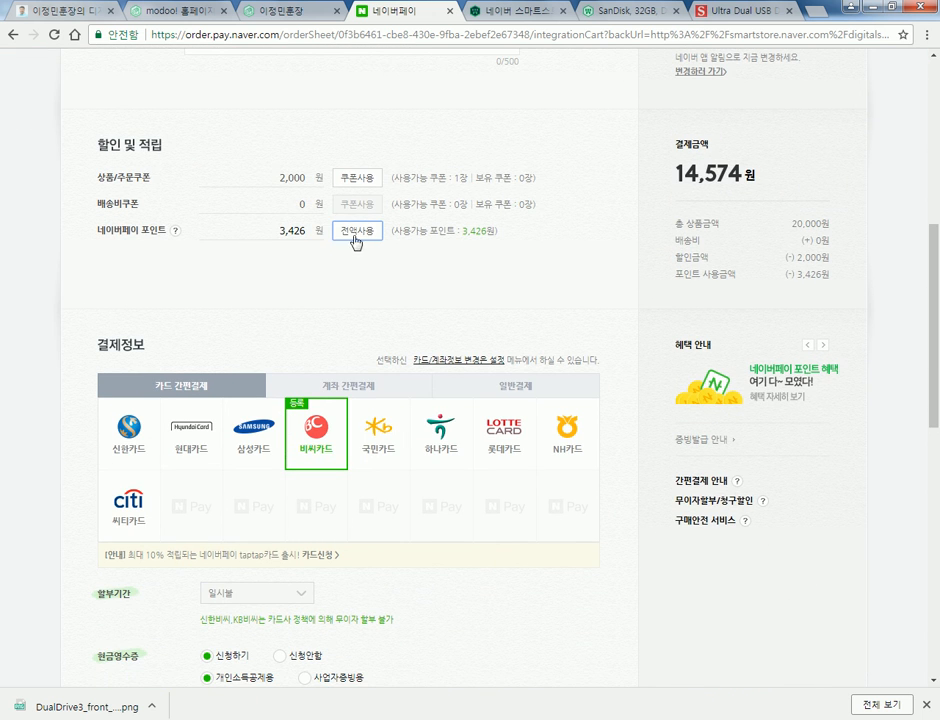
left_click(273, 229)
left_click_drag(273, 229, 320, 235)
type("0")
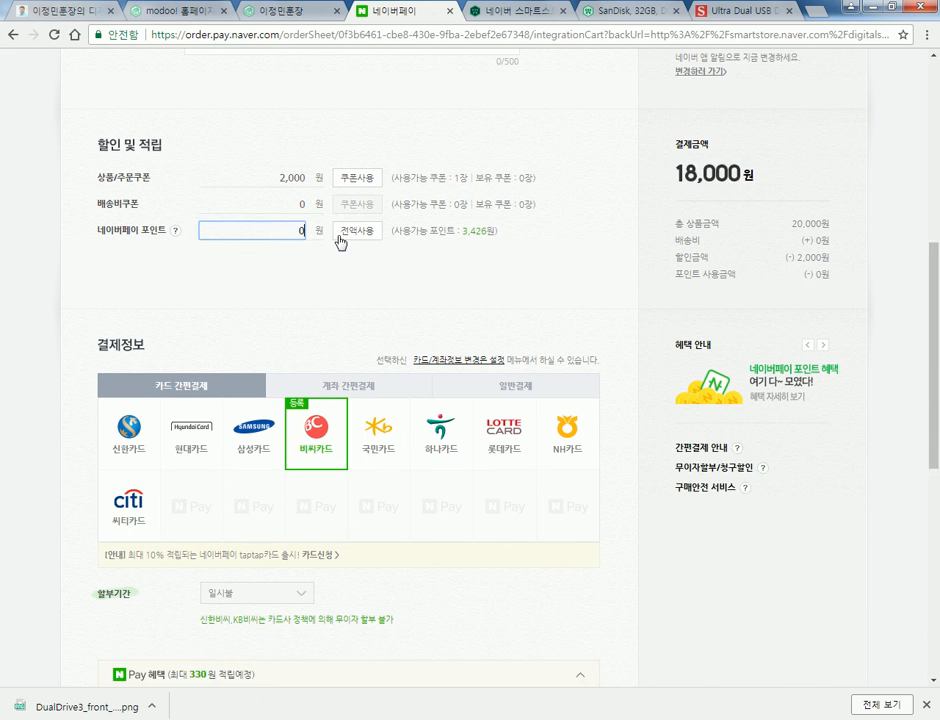
left_click(329, 185)
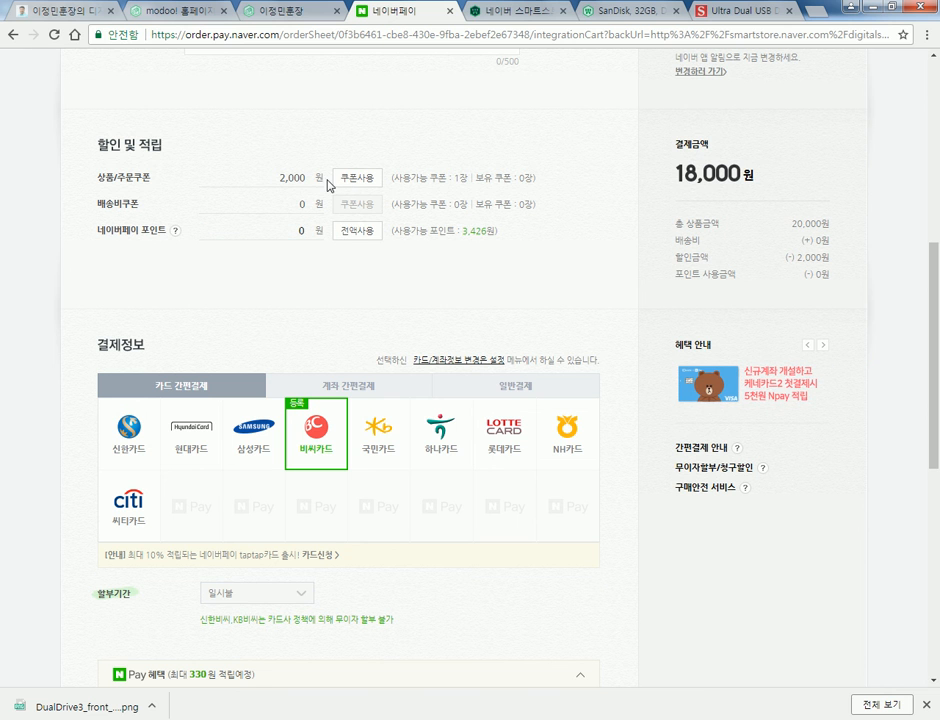
left_click_drag(270, 178, 313, 179)
left_click(697, 182)
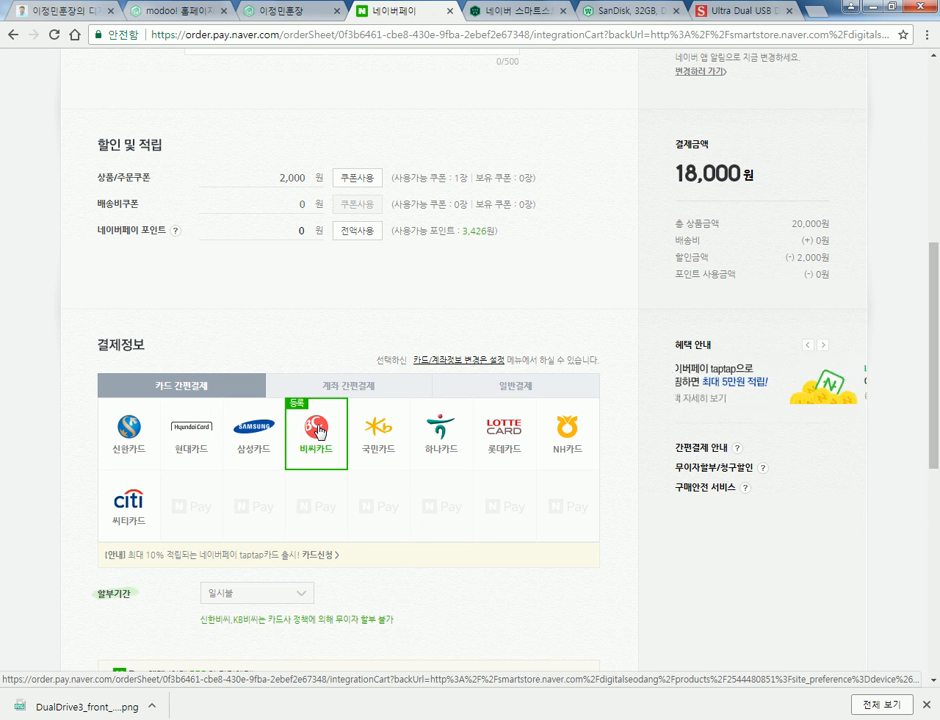
scroll(64, 534, "down", 2)
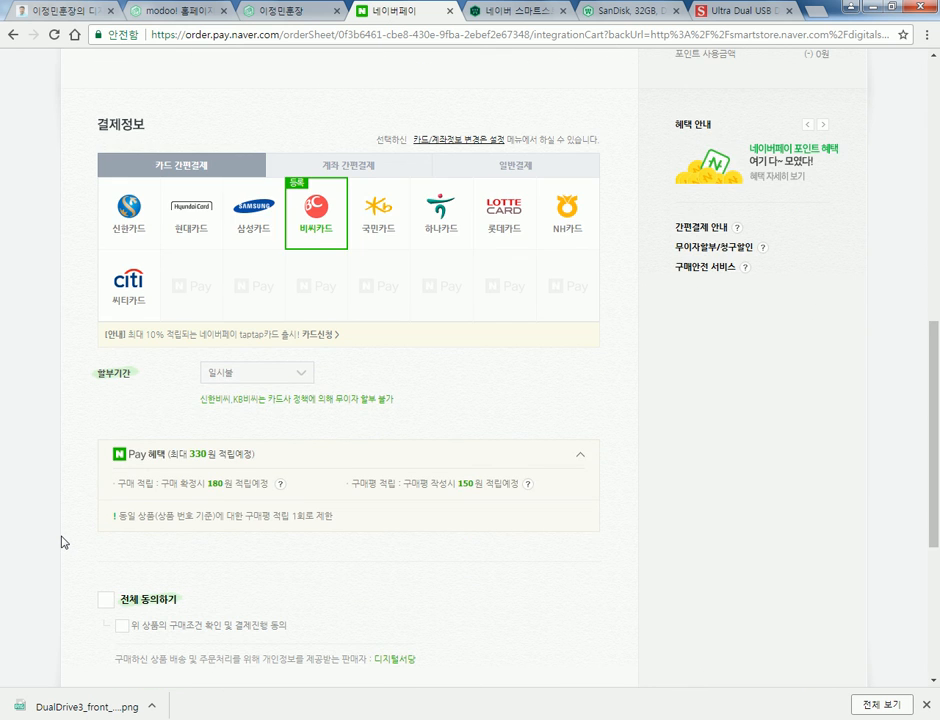
scroll(62, 542, "up", 5)
scroll(62, 542, "down", 2)
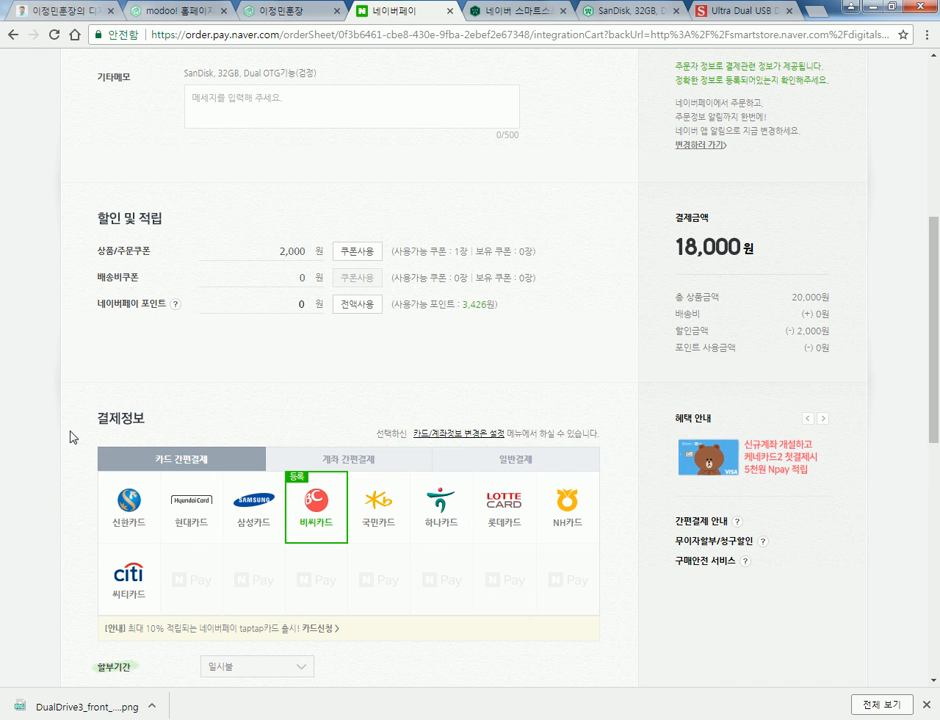
Step: Open Naver mail and read the Naver booking welcome mail
scroll(12, 452, "up", 5)
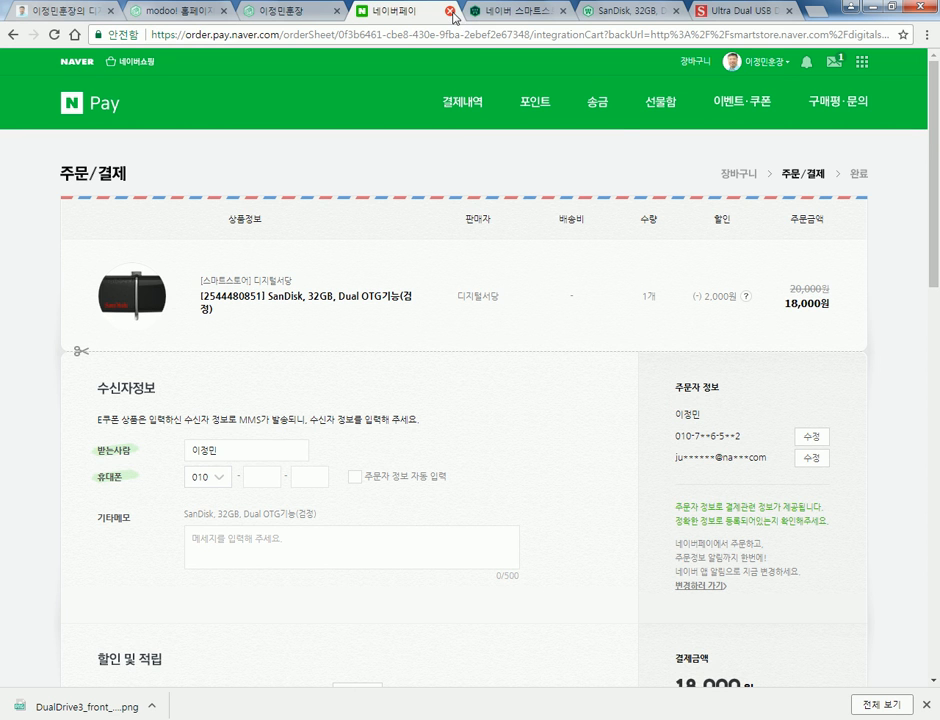
left_click(832, 62)
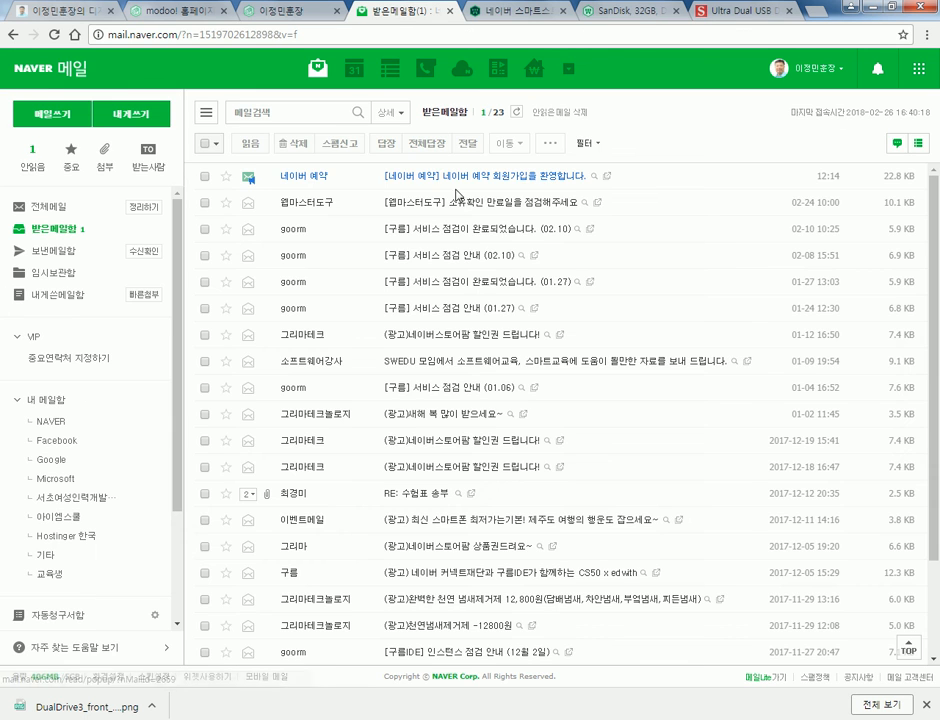
left_click(466, 181)
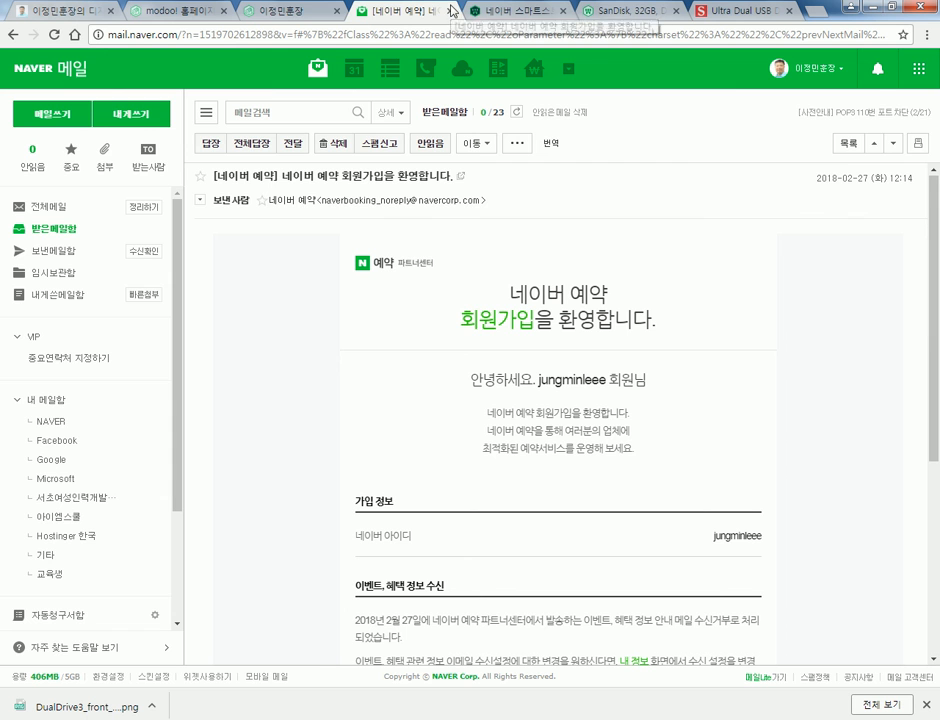
Step: Close the modoo store tab and then the seller's product list tab
left_click(312, 14)
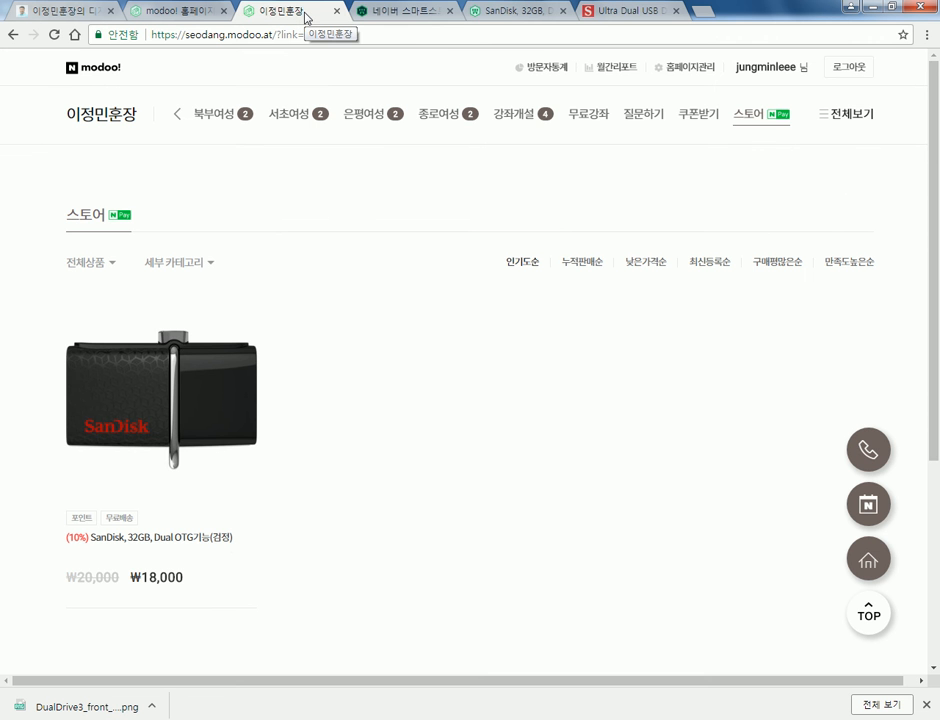
left_click(335, 11)
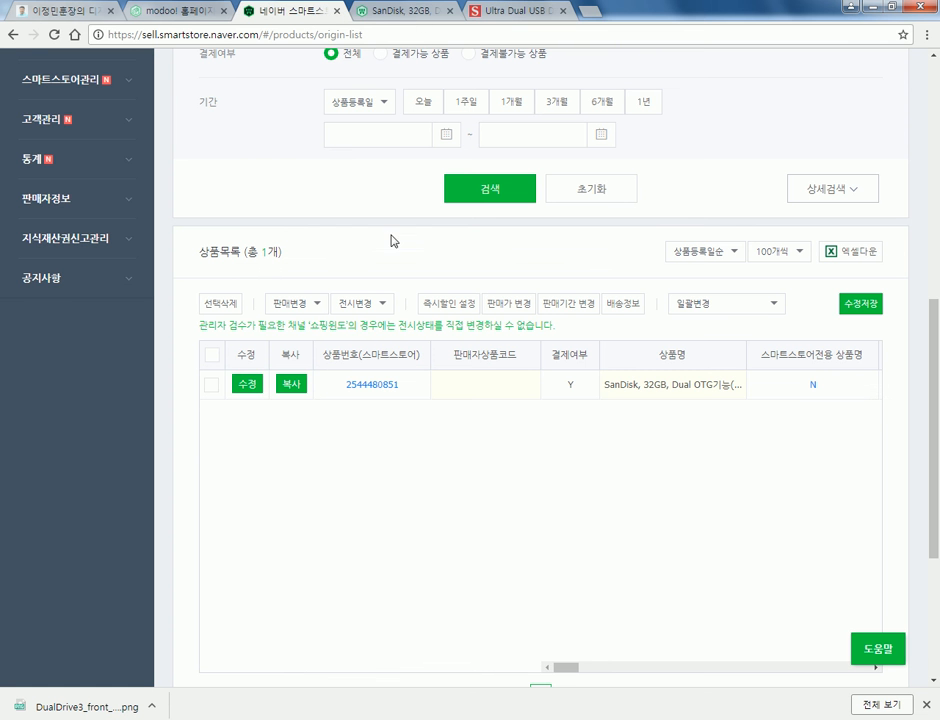
scroll(388, 269, "up", 5)
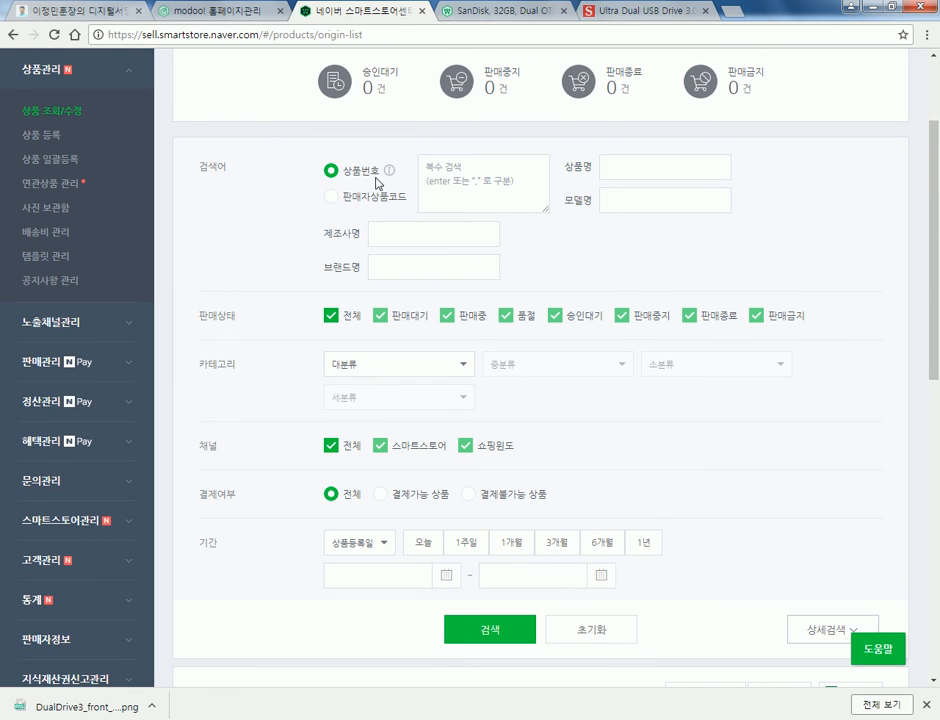
scroll(258, 350, "down", 3)
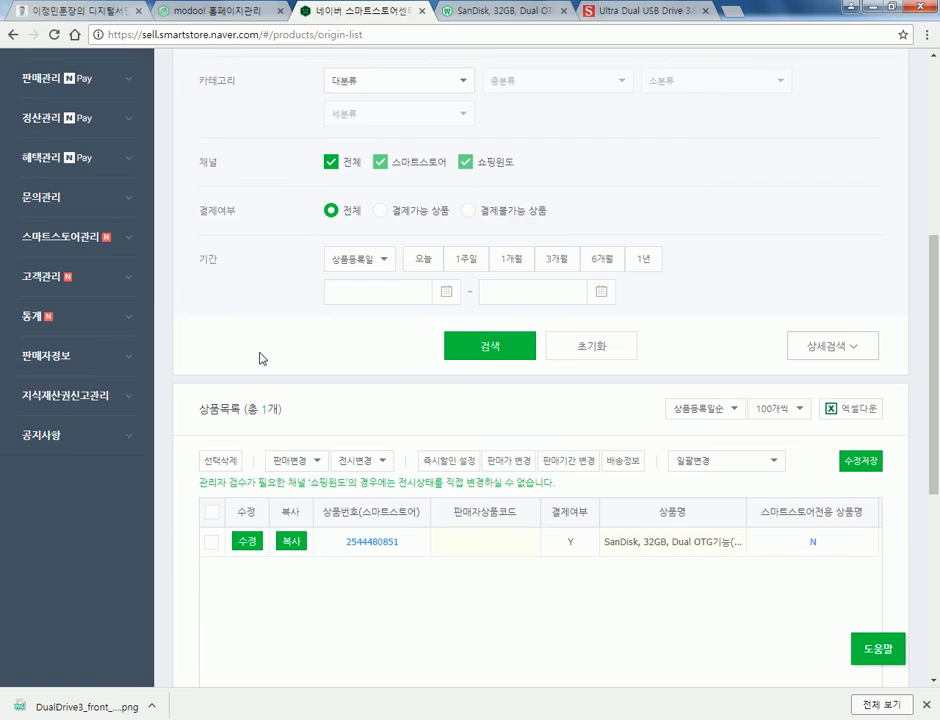
left_click(409, 10)
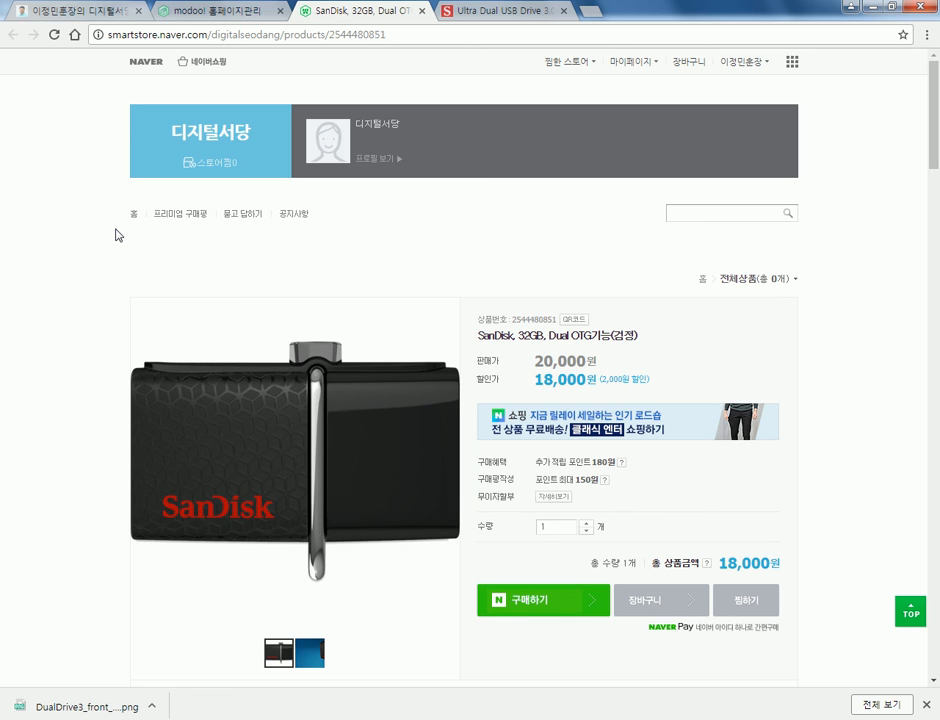
Step: Advance to the blue Ultra Dual USB Drive 3.0 image, close the SanDisk tab, and go to host.new21.net
mouse_move(307, 333)
left_click(436, 461)
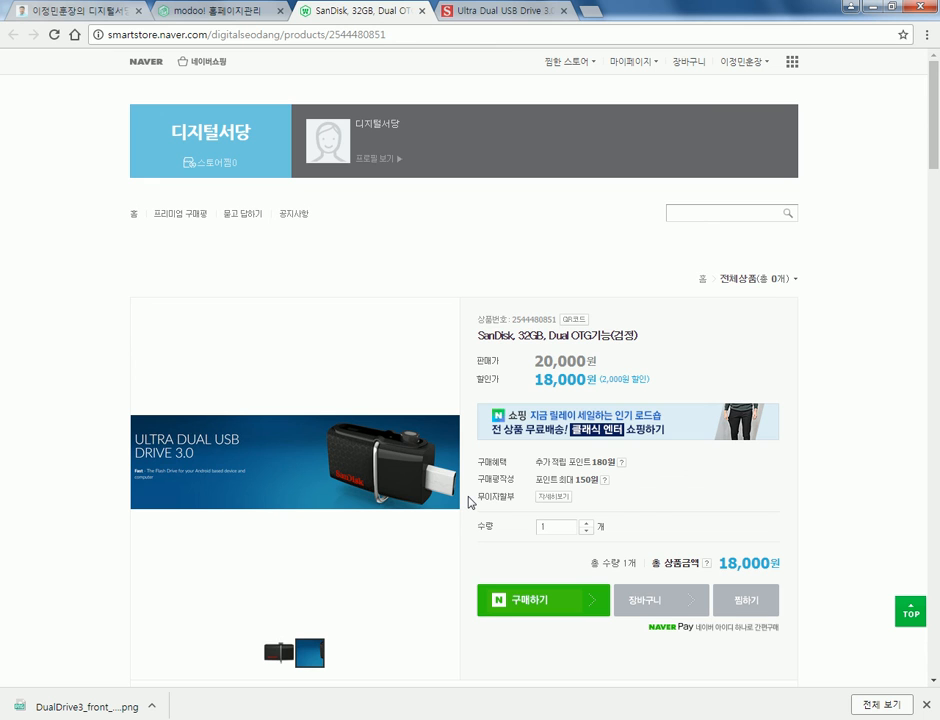
mouse_move(208, 472)
left_click(509, 17)
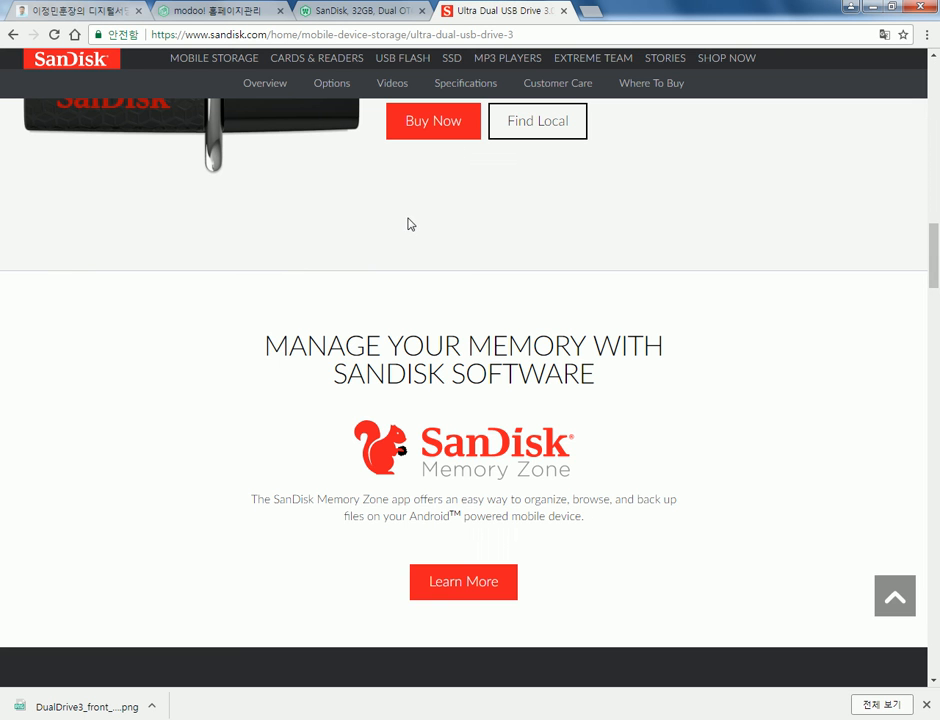
left_click(564, 11)
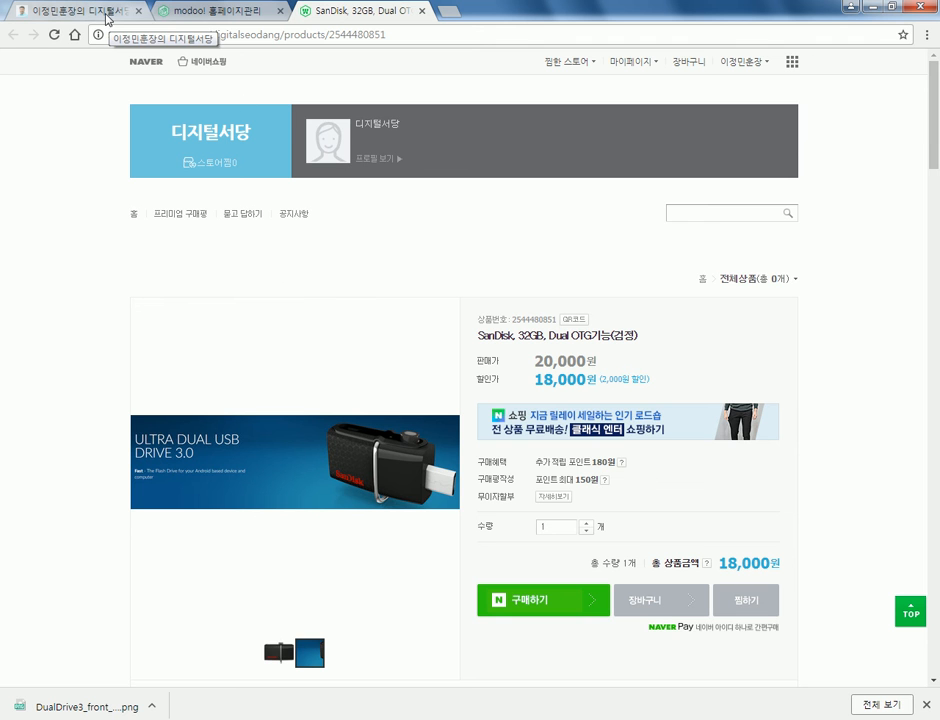
left_click(185, 17)
left_click(85, 15)
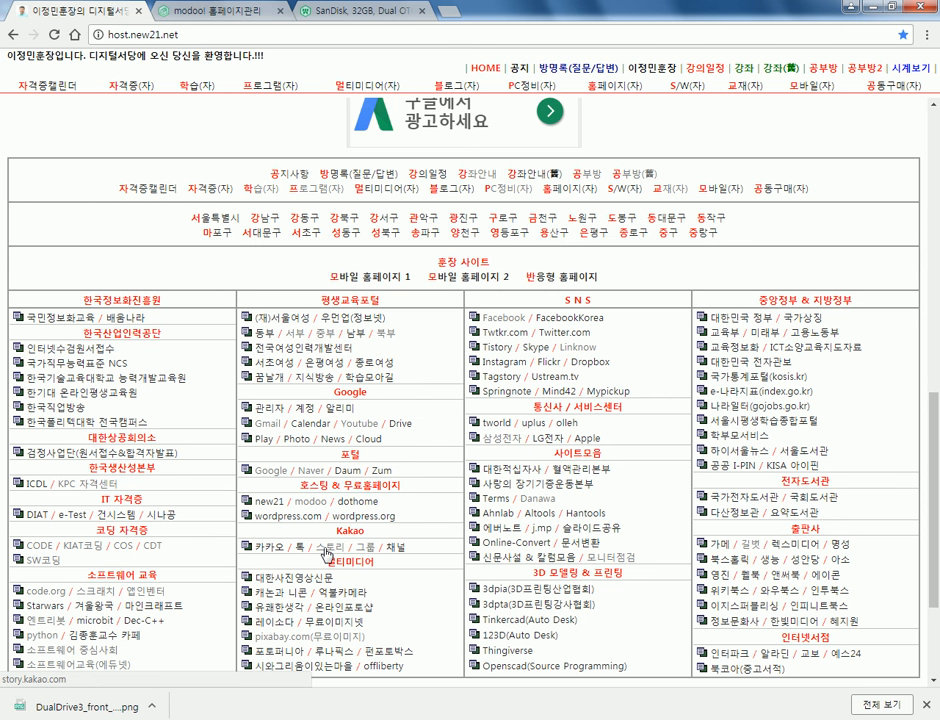
Step: Go to the Naver home page, then open and close a clothing store ad
left_click(315, 471)
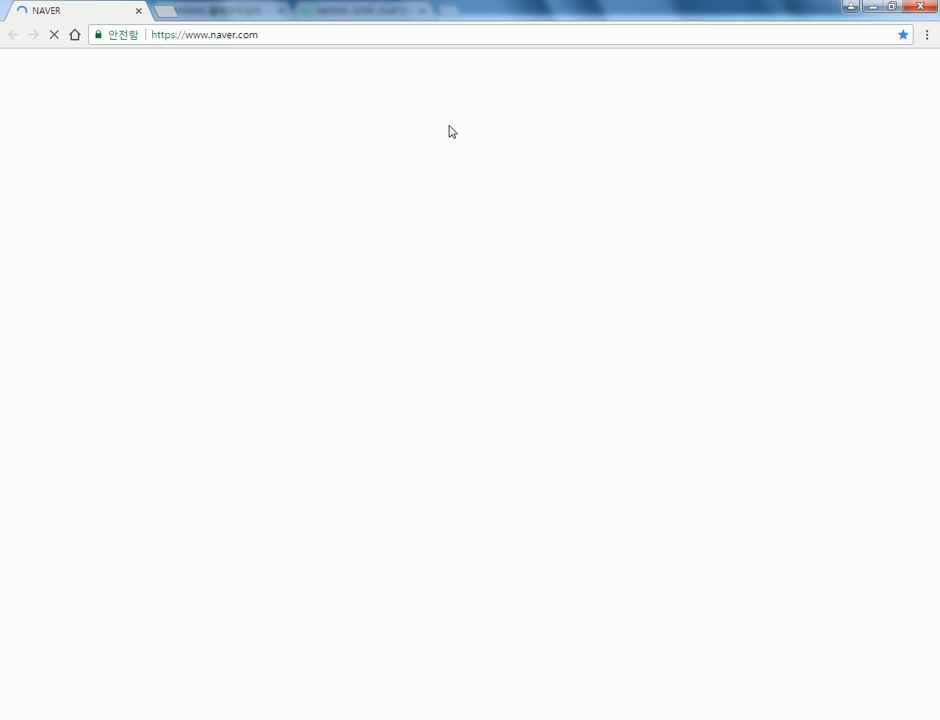
scroll(881, 488, "down", 3)
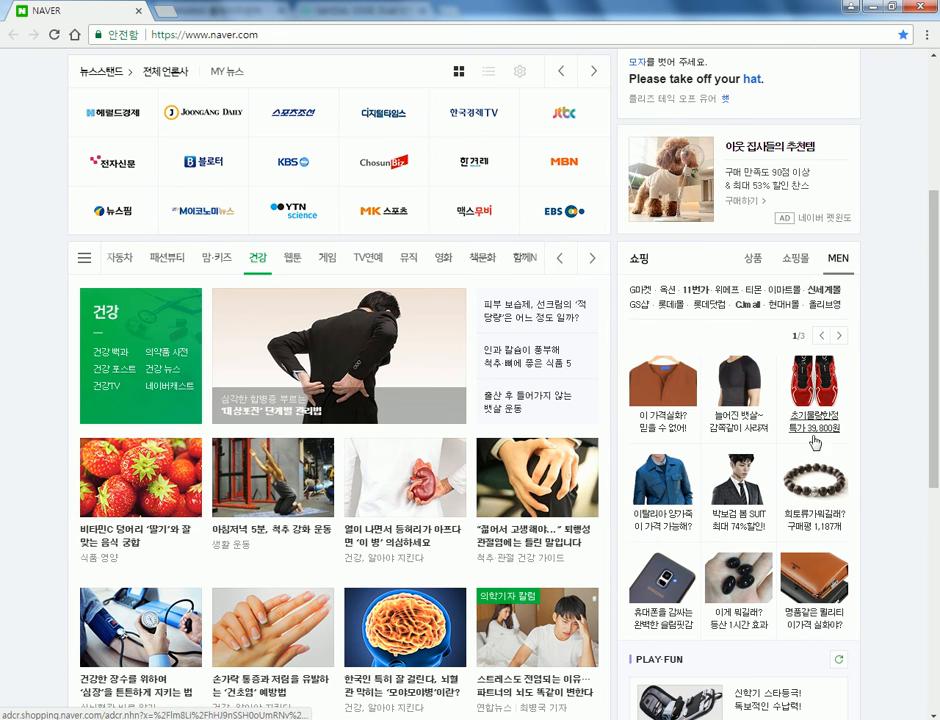
left_click(659, 390)
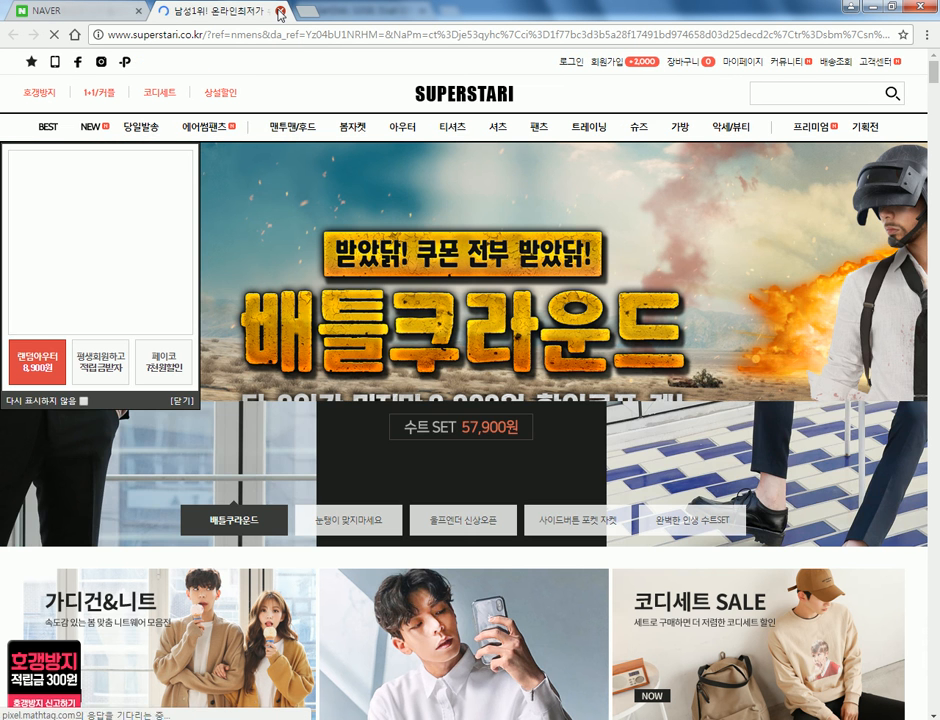
left_click(281, 11)
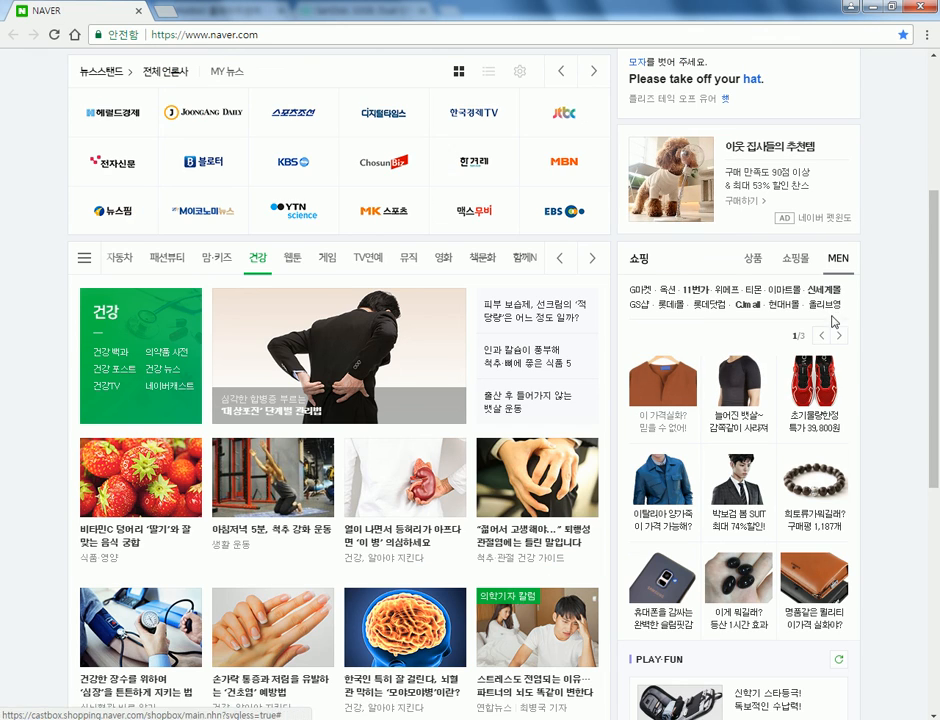
Step: Open Naver Shopping and browse 디지털/가전 to the USB메모리 listing
scroll(290, 293, "up", 2)
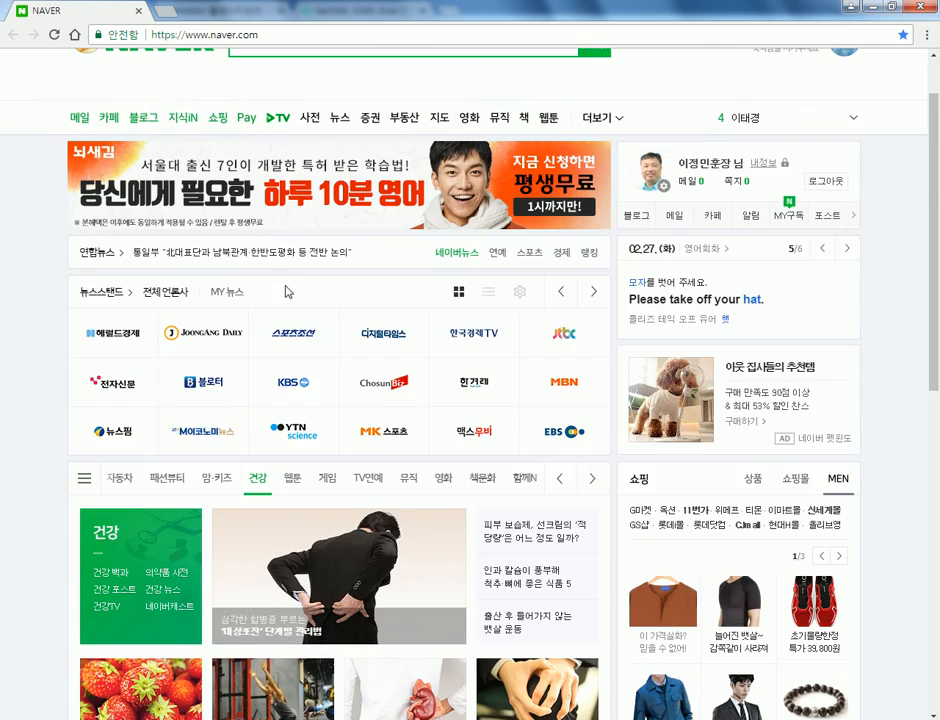
left_click(219, 119)
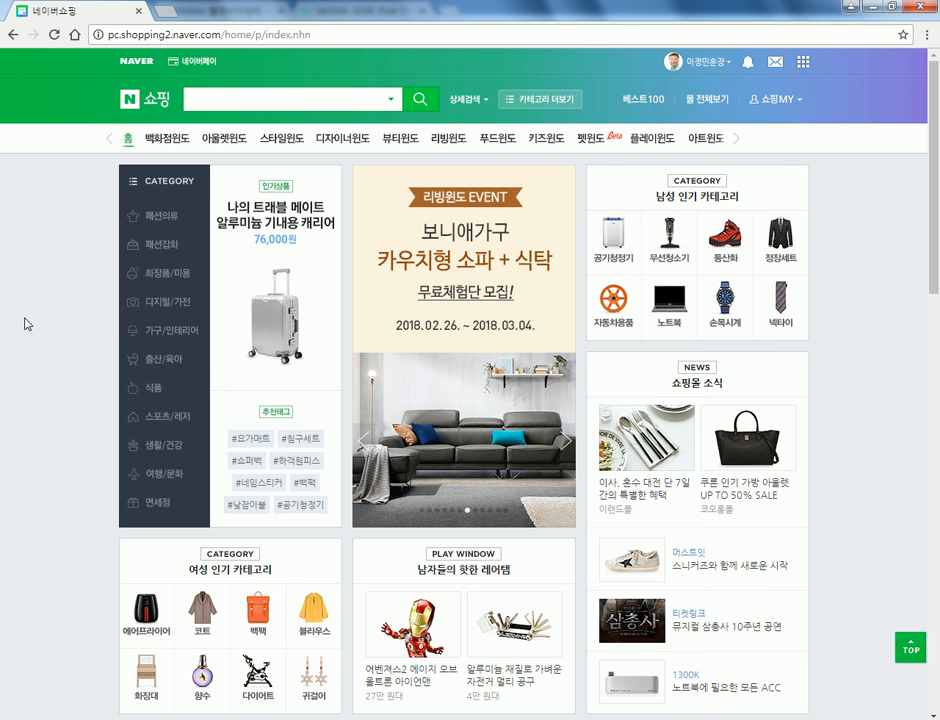
left_click(160, 308)
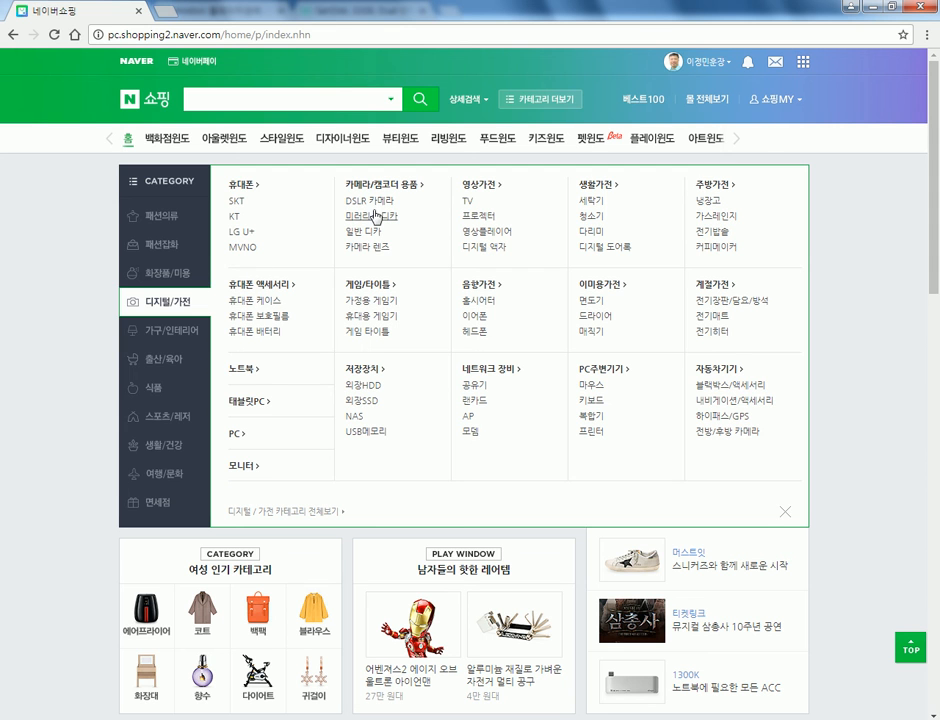
left_click(358, 433)
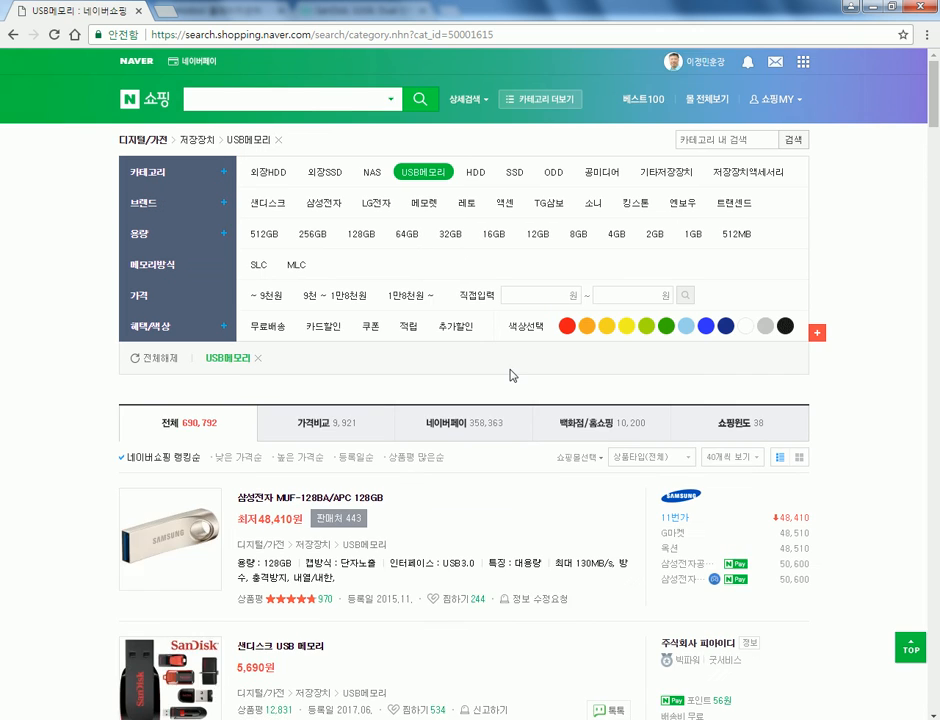
Step: Open the SanDisk store, list all its products, and open the 샌디스크 64GB USB 메모리 page
scroll(508, 375, "down", 3)
scroll(507, 376, "down", 2)
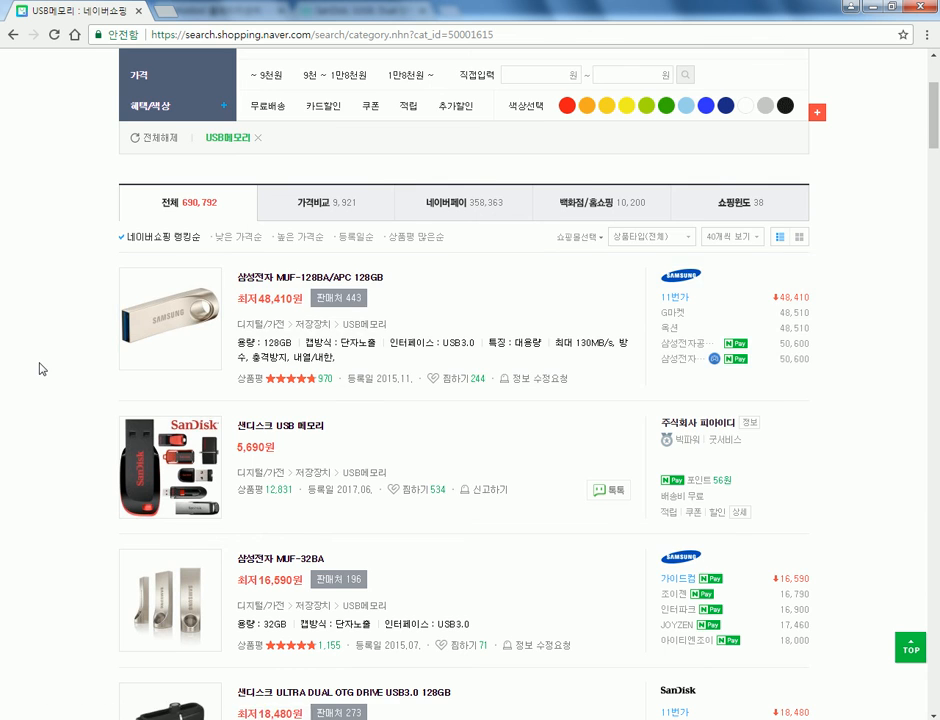
scroll(38, 367, "down", 1)
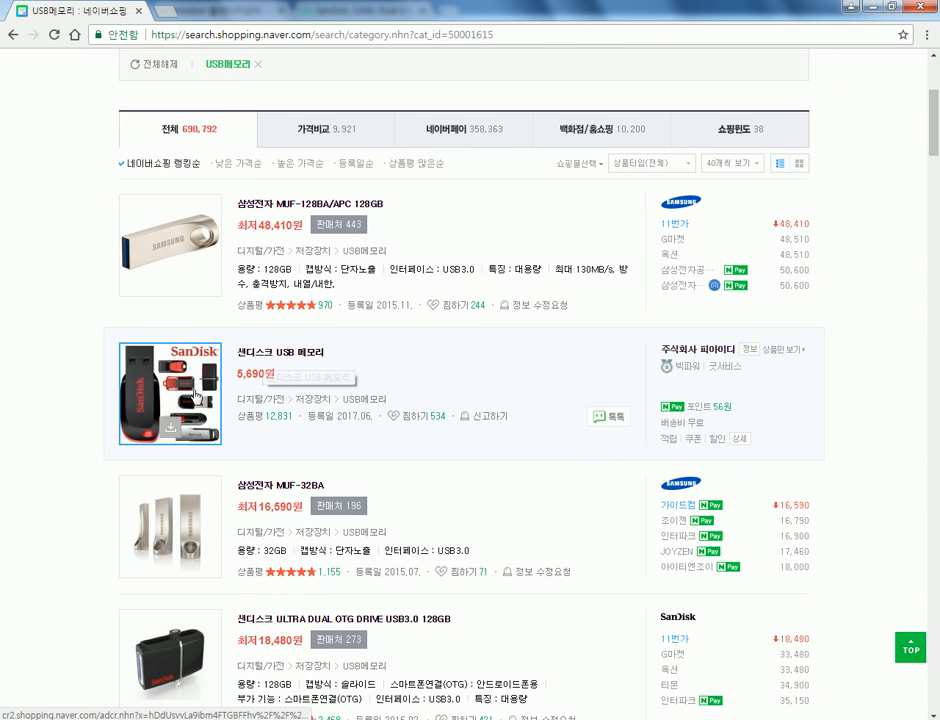
left_click(193, 390)
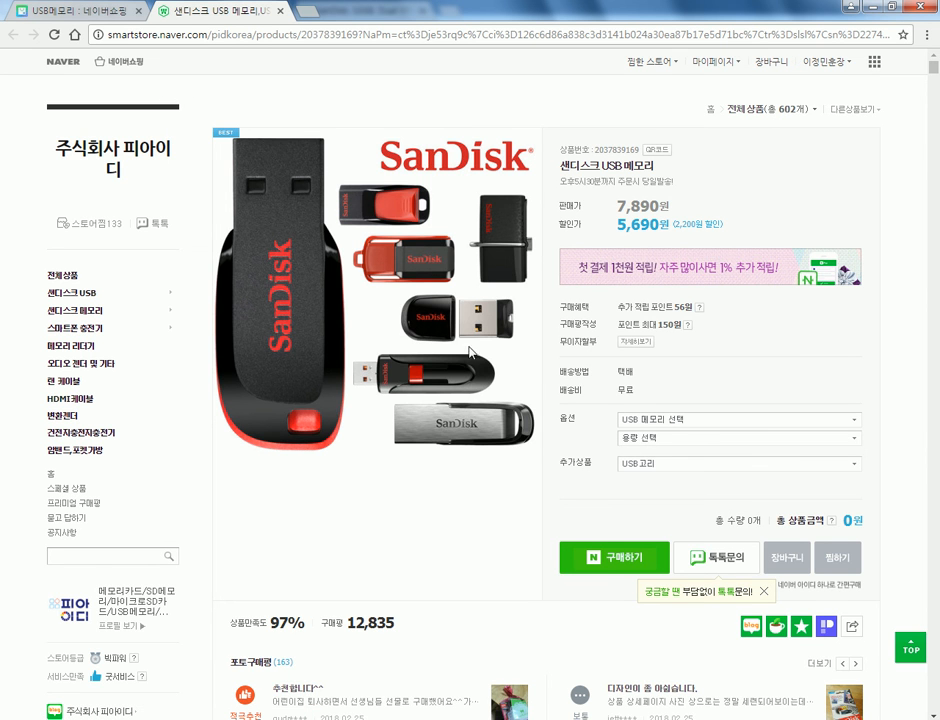
scroll(422, 377, "down", 3)
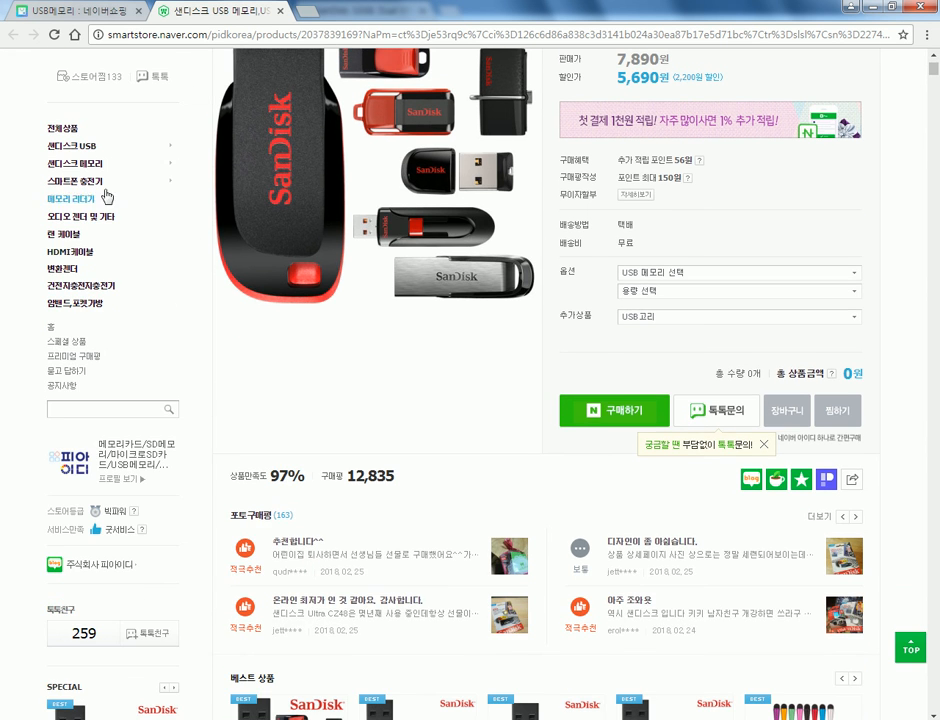
left_click(56, 130)
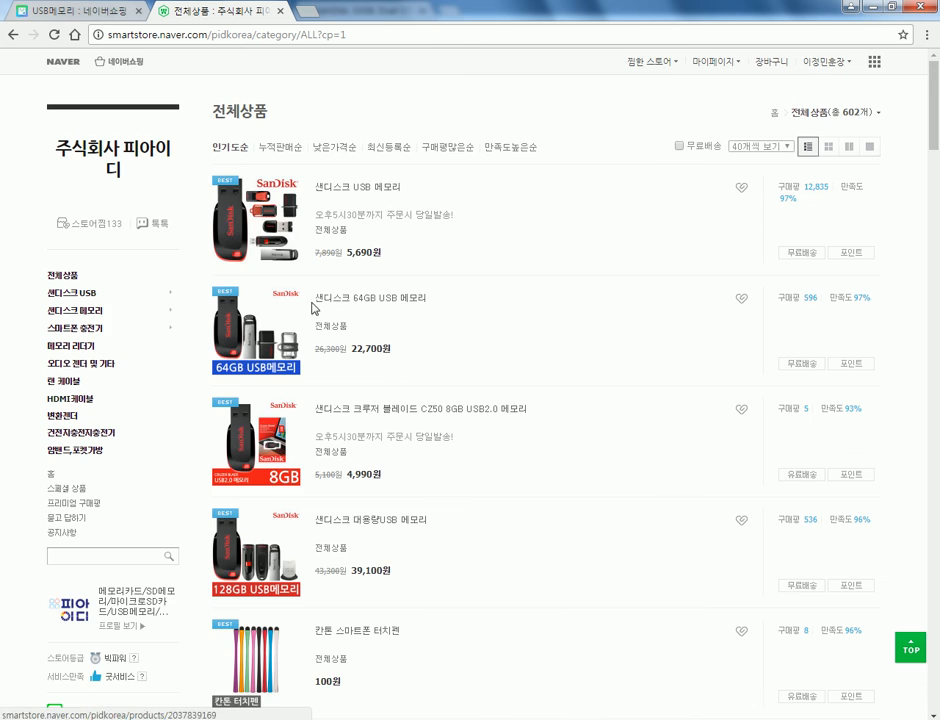
scroll(384, 405, "down", 20)
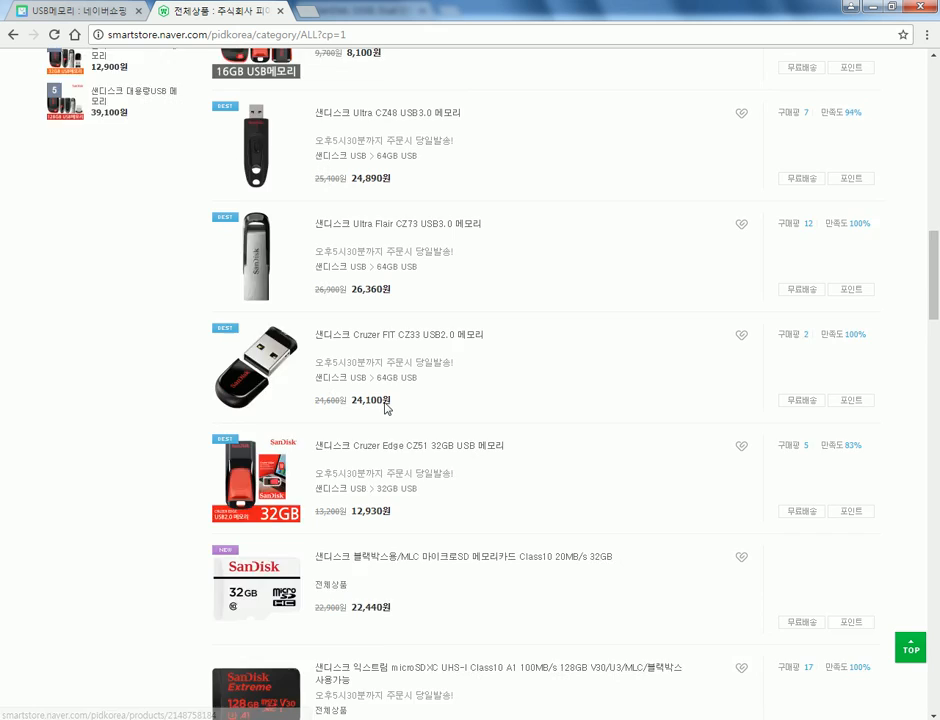
scroll(387, 409, "up", 20)
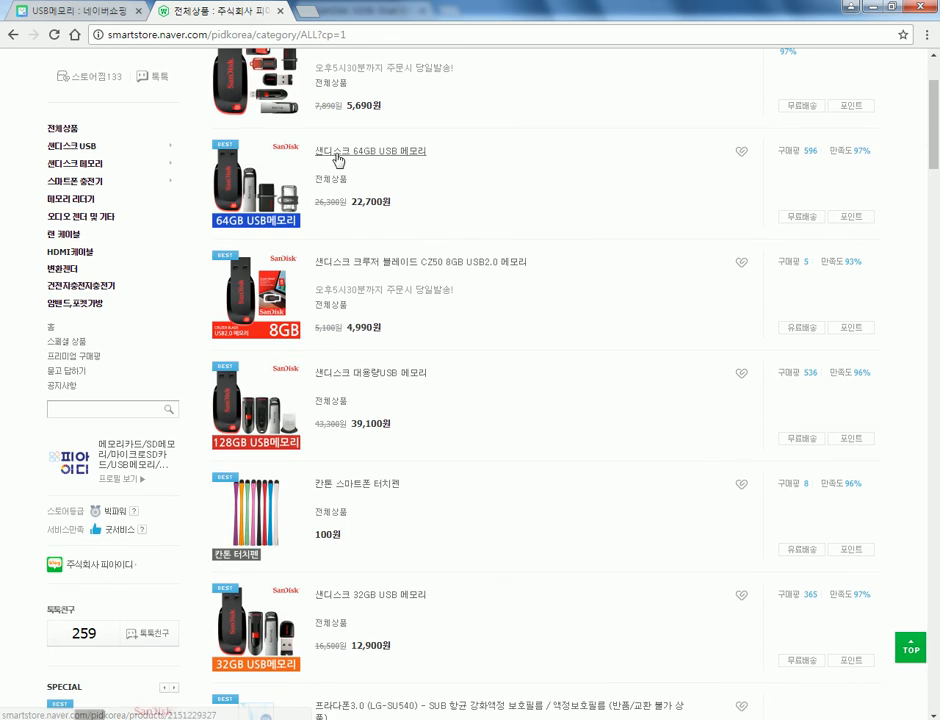
left_click(336, 210)
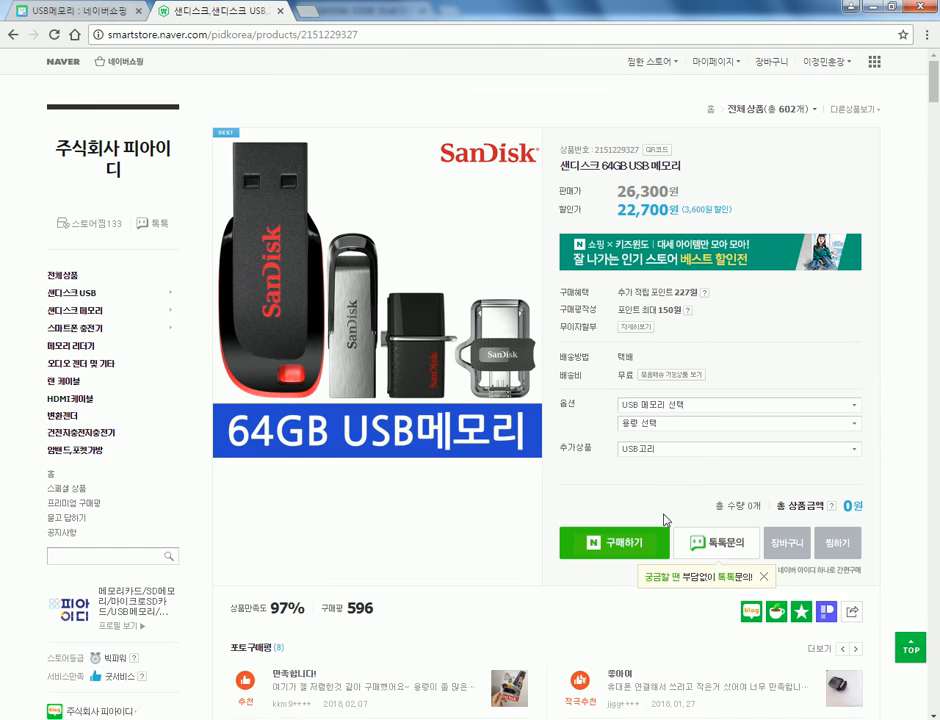
Step: Choose Cruzer Blade CZ50 at 64GB with no add-on and buy it via 구매하기
scroll(623, 447, "down", 5)
left_click(590, 330)
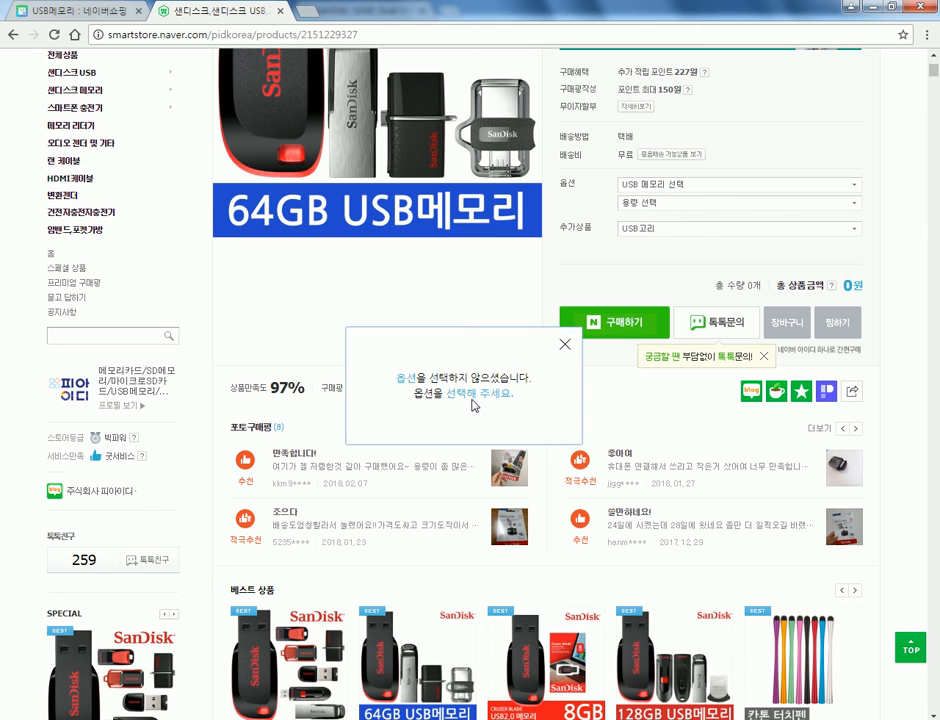
left_click(563, 342)
left_click(666, 187)
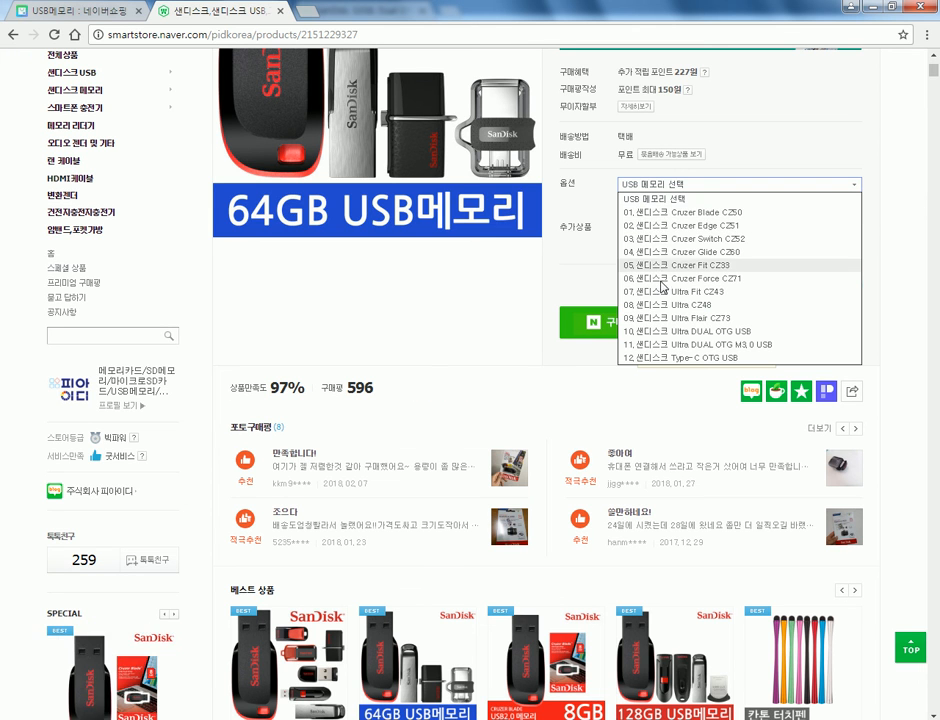
left_click(665, 214)
left_click(657, 203)
left_click(643, 232)
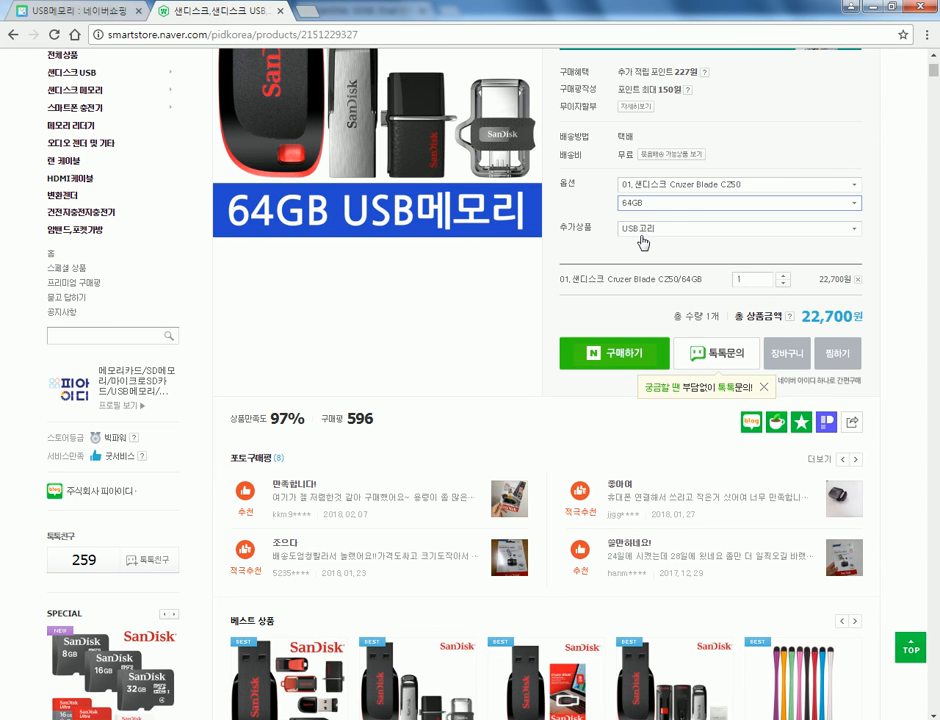
left_click(644, 229)
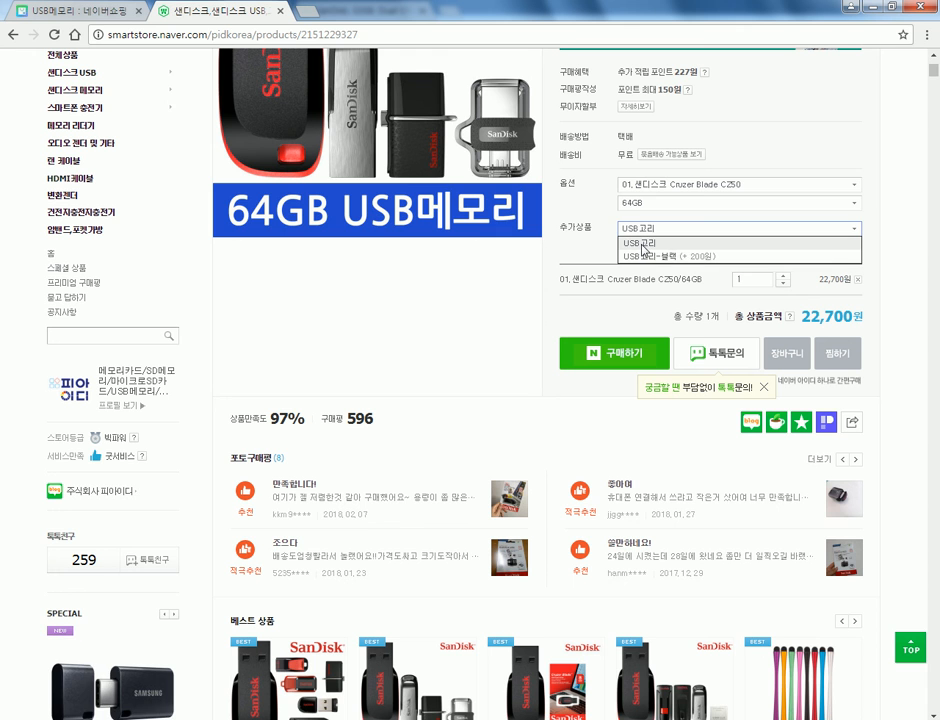
left_click(539, 247)
left_click(605, 352)
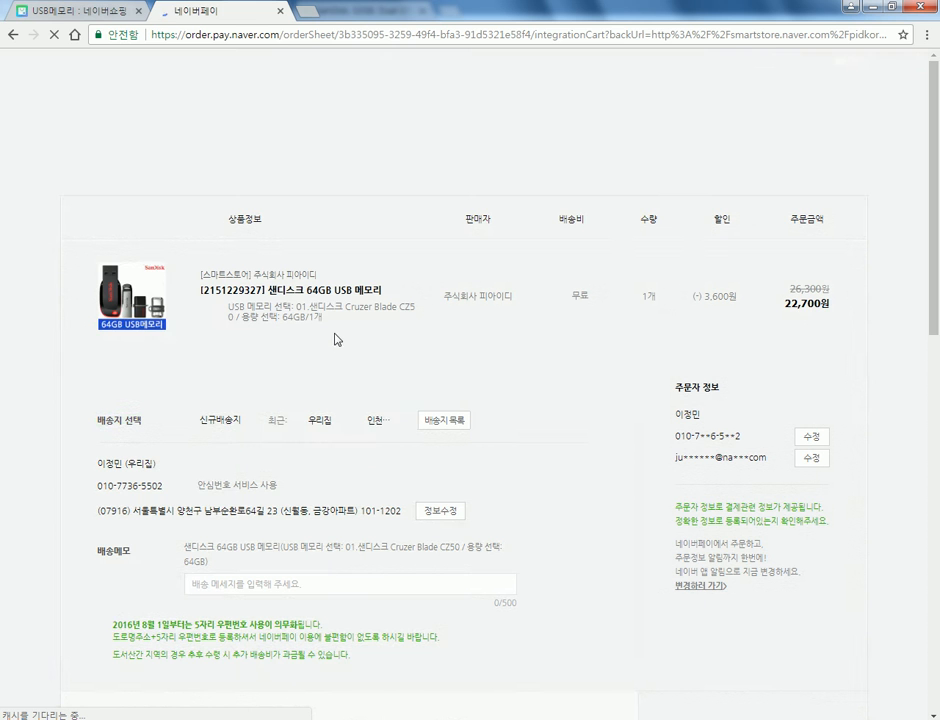
Step: Review the order sheet's shipping, discount and card payment sections, then go back unpaid
scroll(386, 455, "down", 1)
scroll(386, 455, "down", 3)
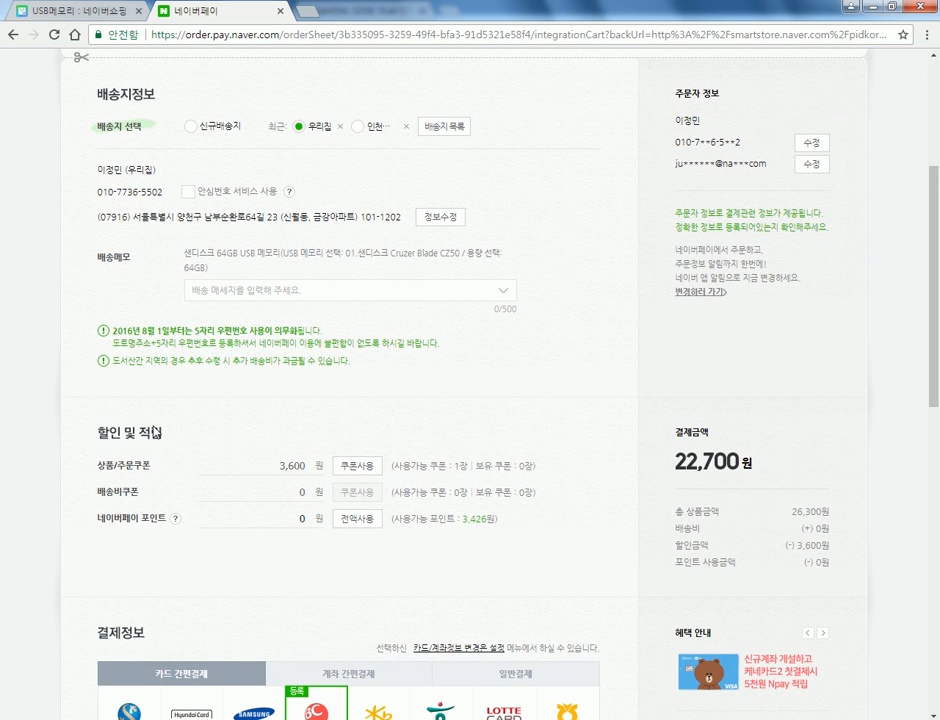
scroll(506, 350, "down", 2)
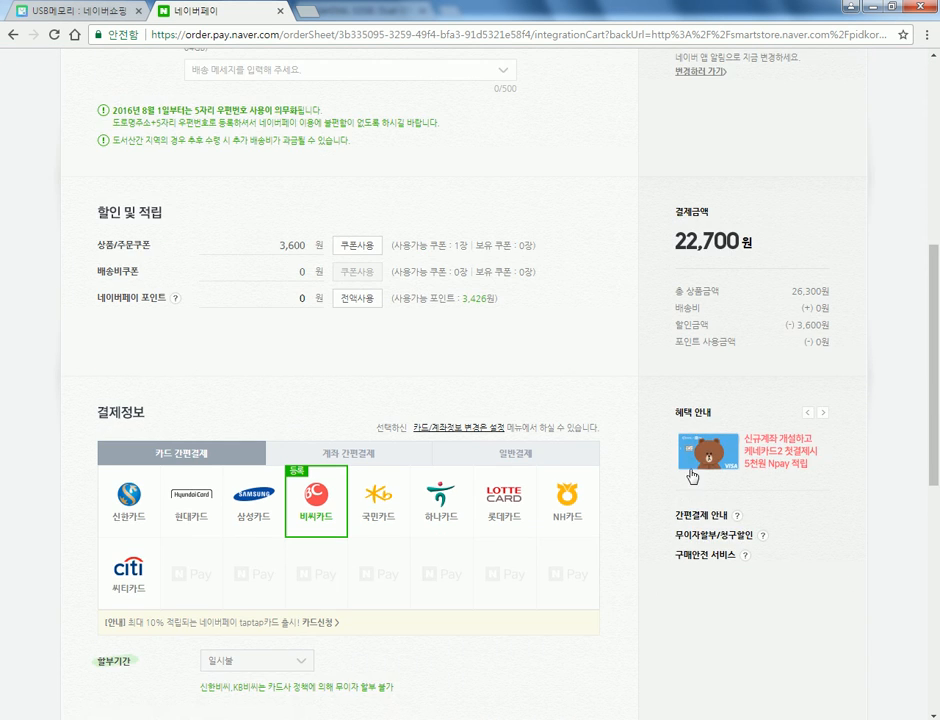
scroll(495, 548, "down", 2)
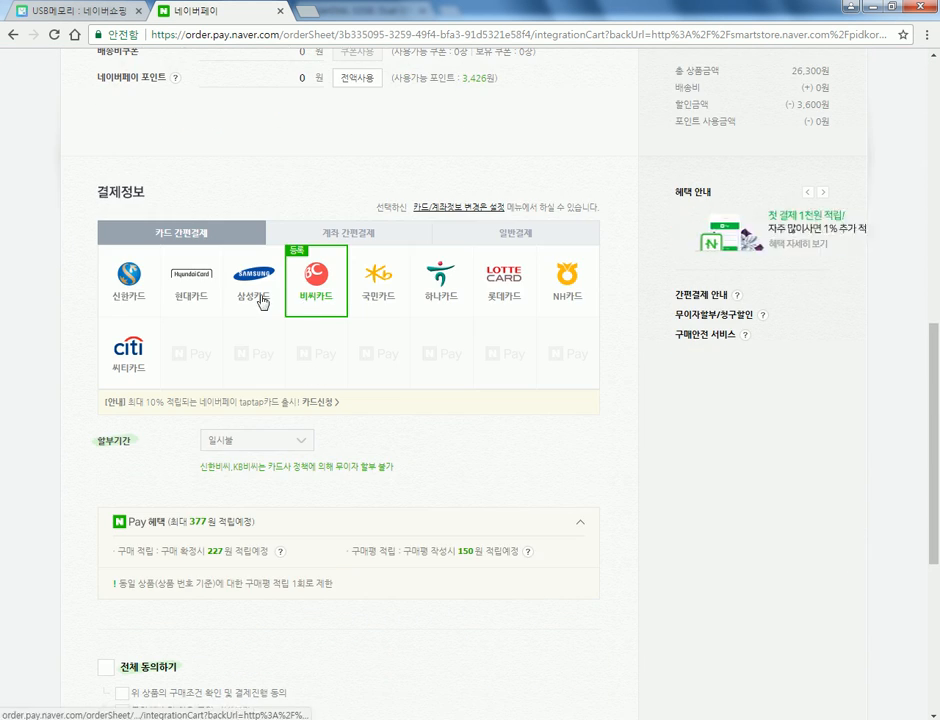
scroll(185, 310, "up", 4)
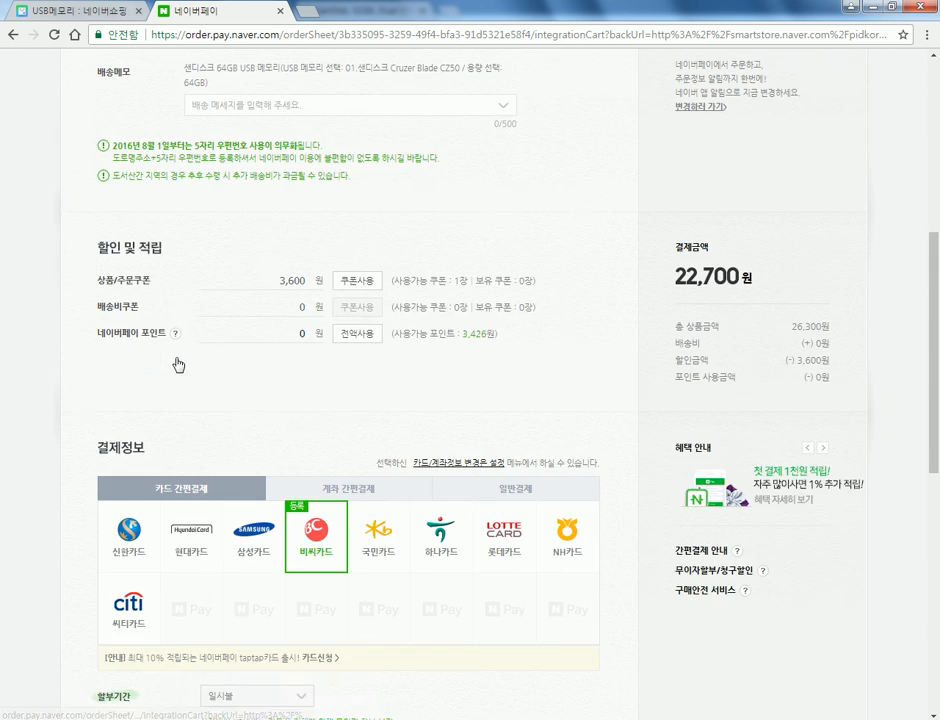
key("alt+Left")
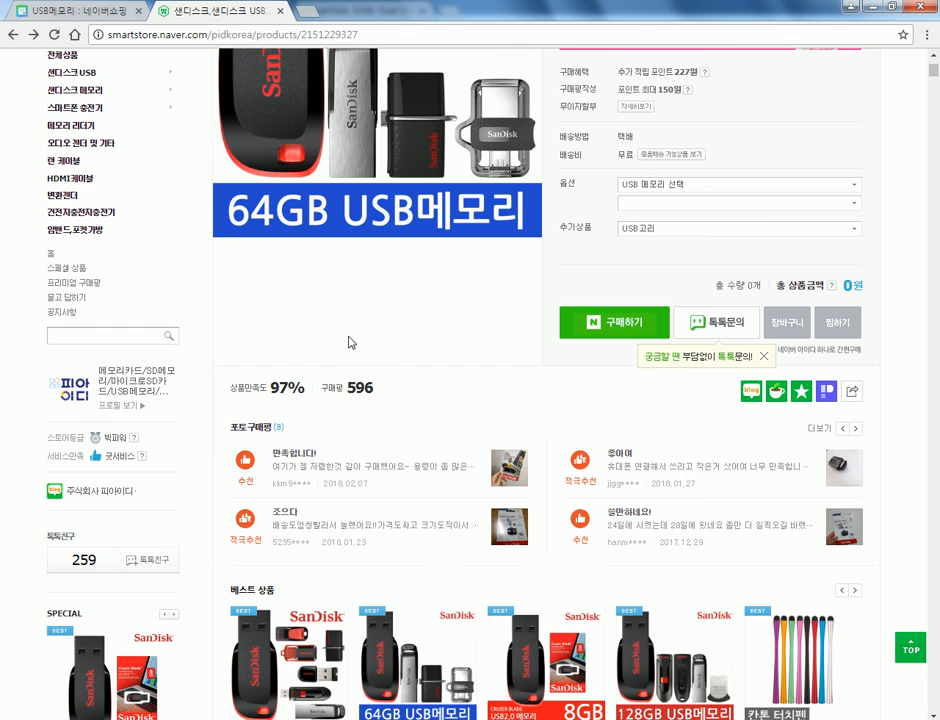
scroll(378, 361, "up", 3)
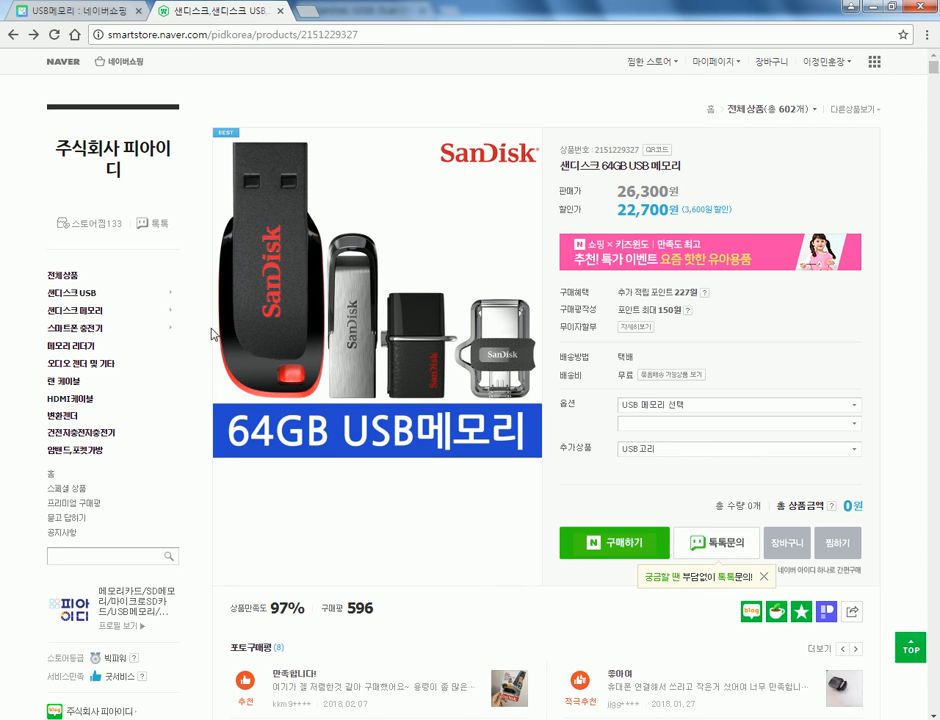
scroll(160, 380, "down", 2)
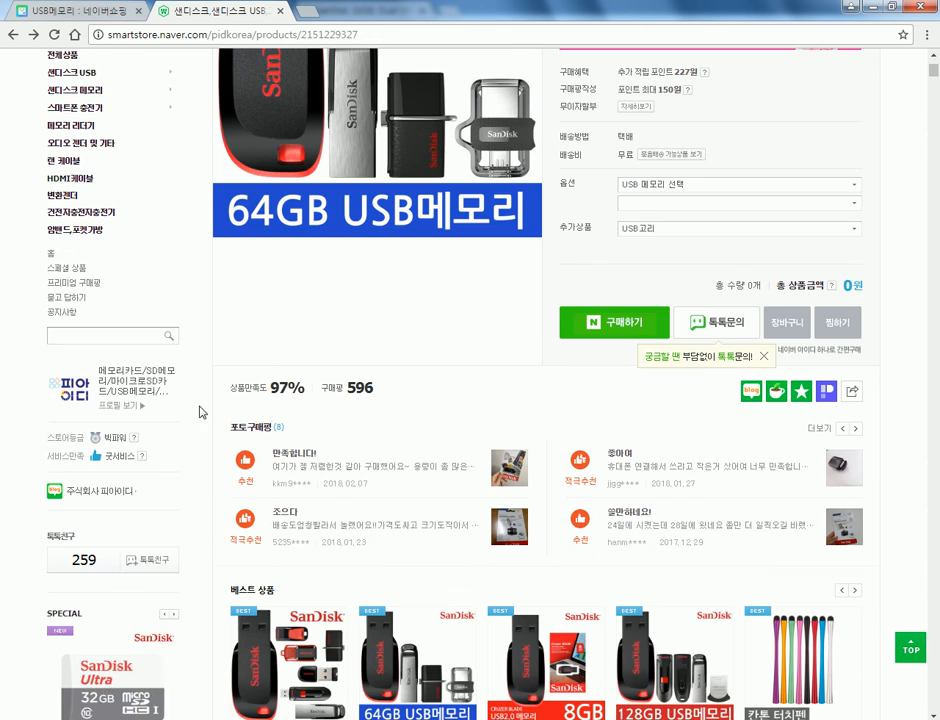
scroll(147, 393, "down", 3)
scroll(241, 401, "down", 2)
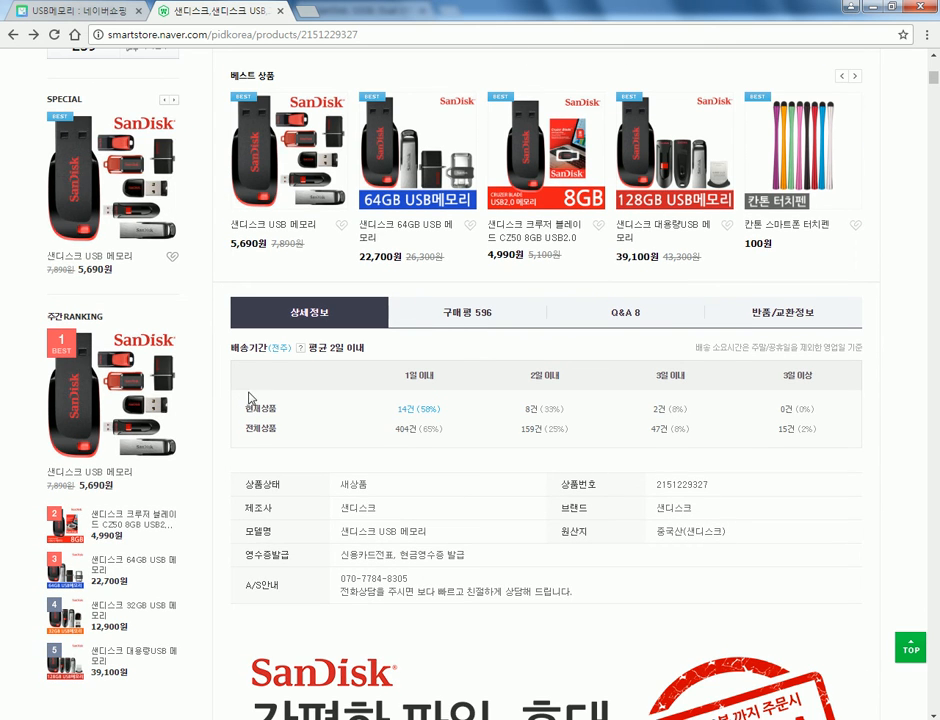
scroll(405, 283, "down", 2)
scroll(415, 308, "down", 1)
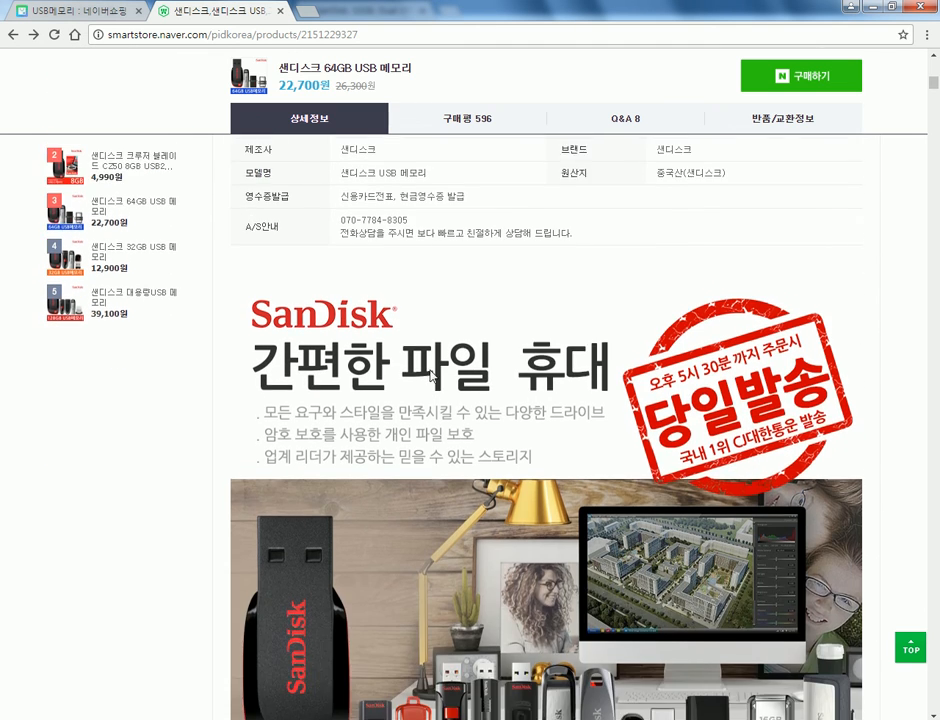
scroll(427, 333, "up", 1)
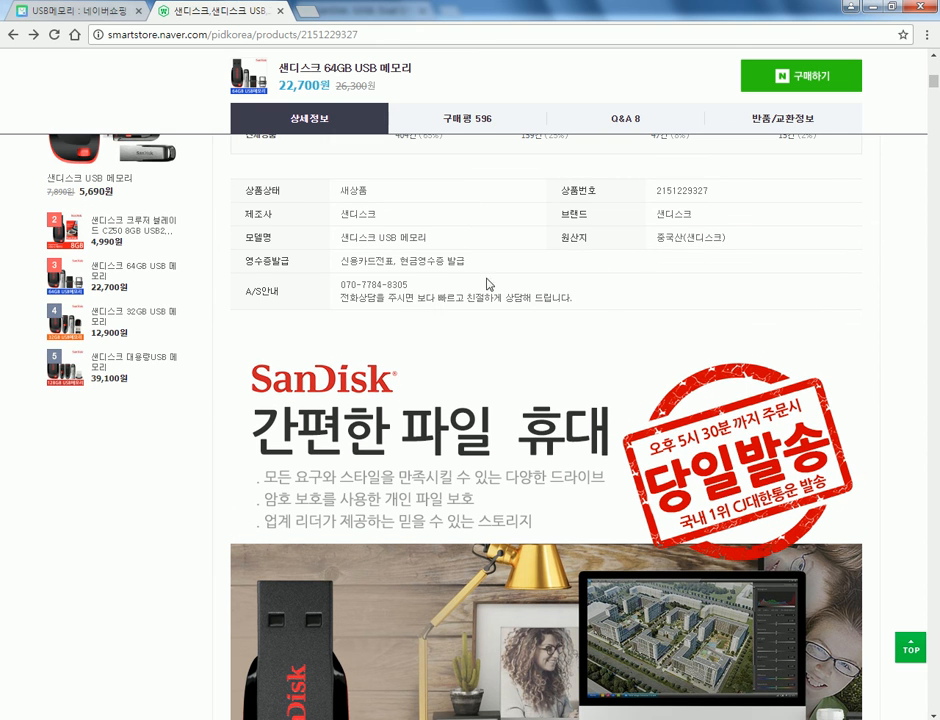
scroll(350, 295, "down", 8)
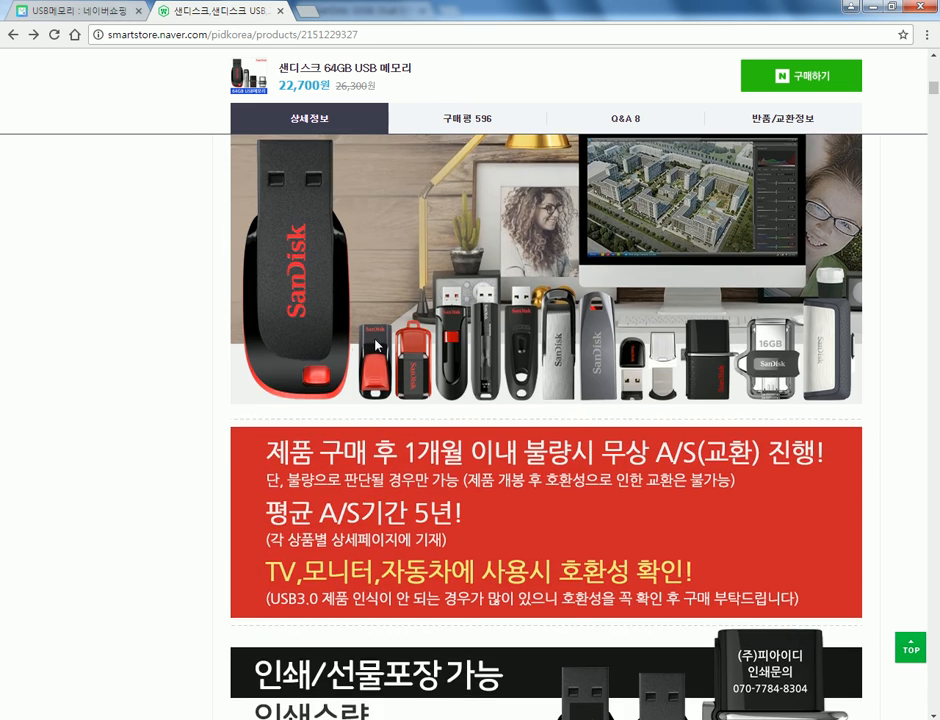
scroll(519, 423, "down", 7)
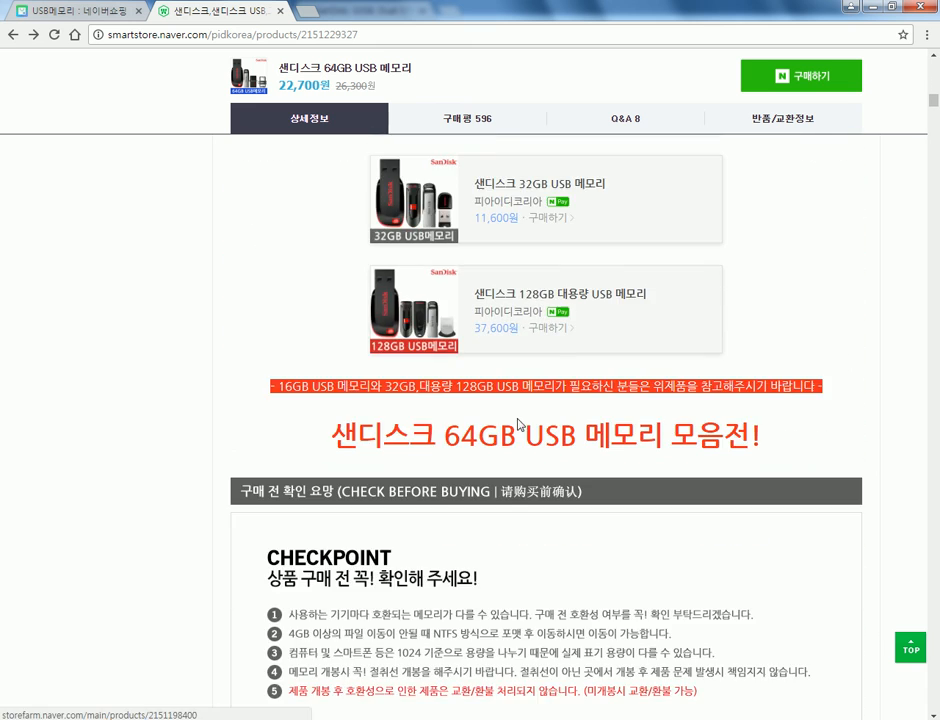
scroll(513, 430, "down", 2)
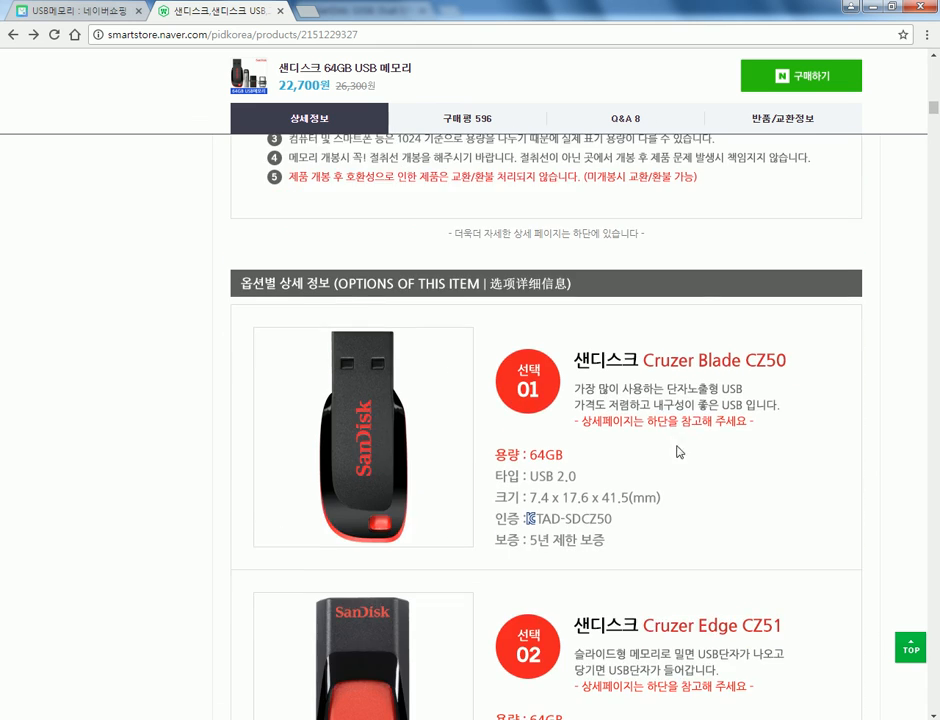
scroll(622, 437, "up", 3)
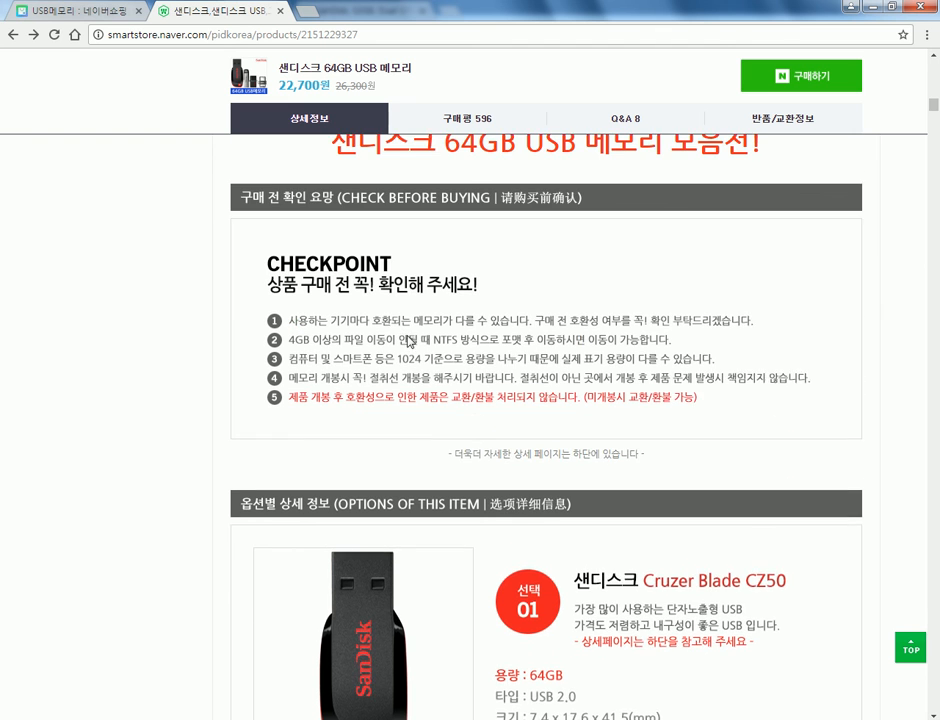
left_click_drag(315, 315, 418, 452)
scroll(570, 490, "down", 10)
scroll(584, 496, "down", 8)
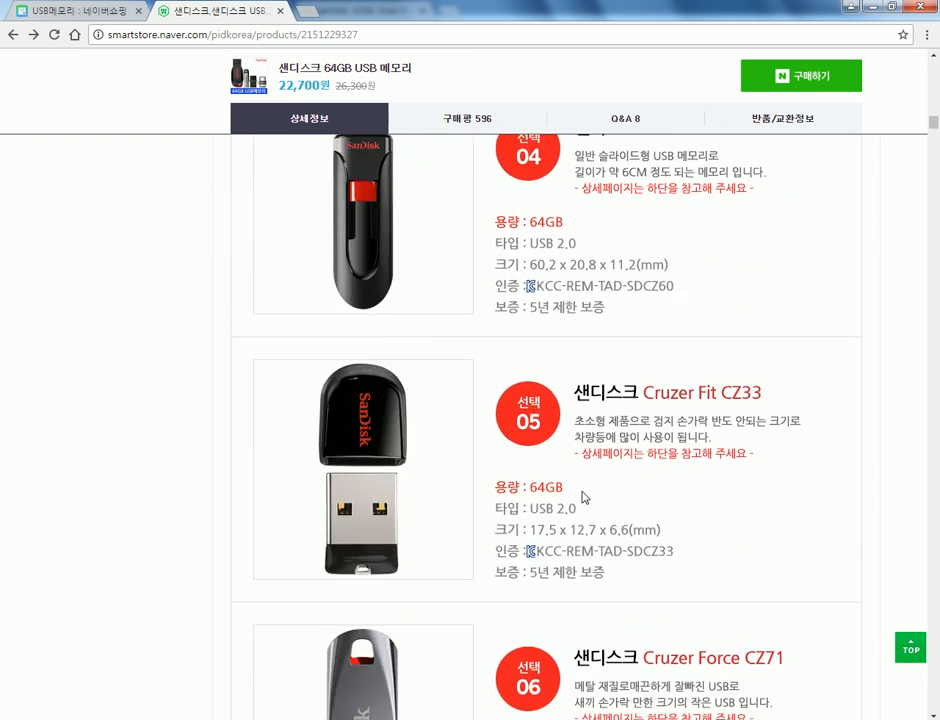
scroll(584, 497, "down", 3)
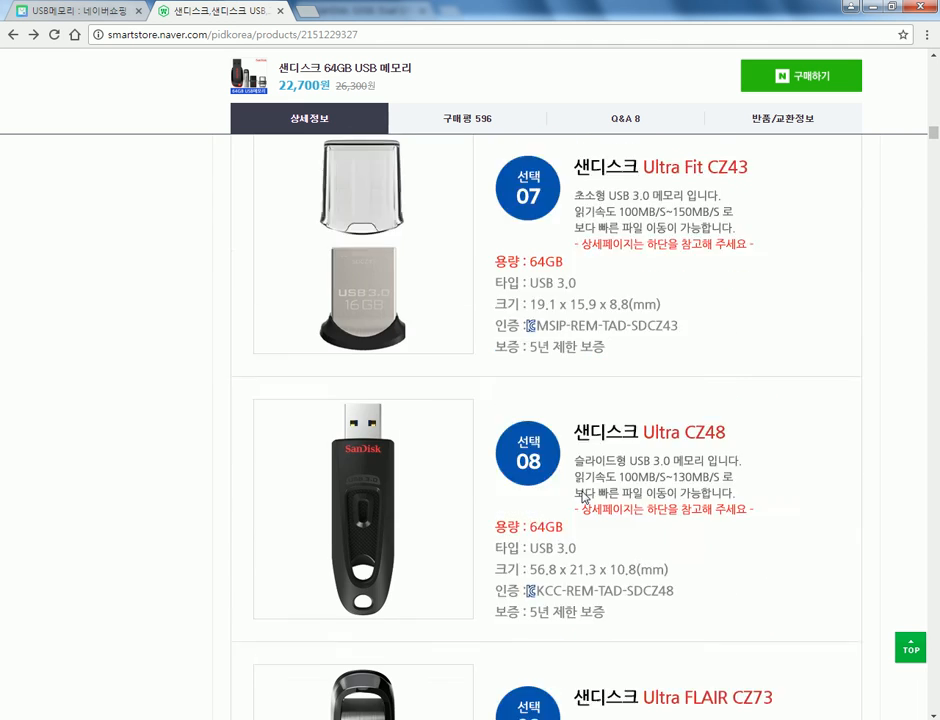
scroll(583, 497, "down", 3)
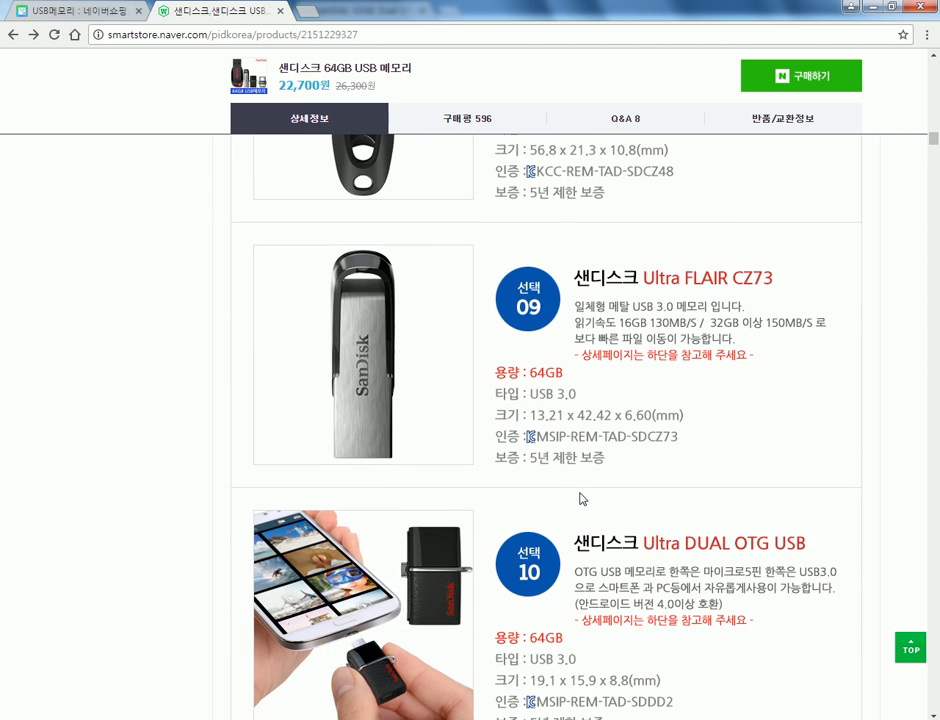
scroll(582, 497, "down", 2)
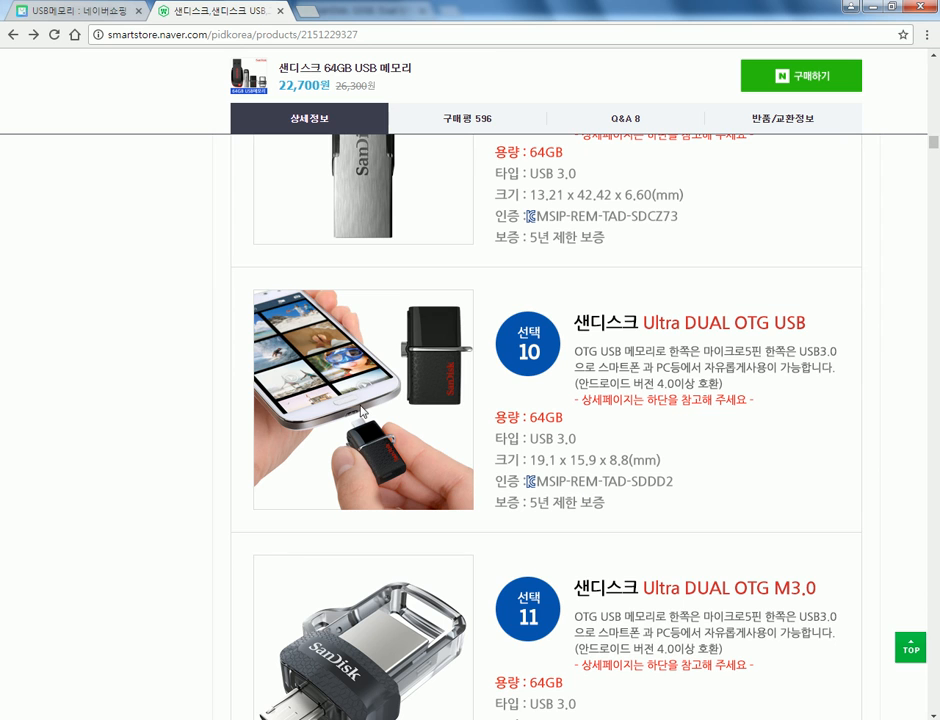
scroll(460, 471, "down", 2)
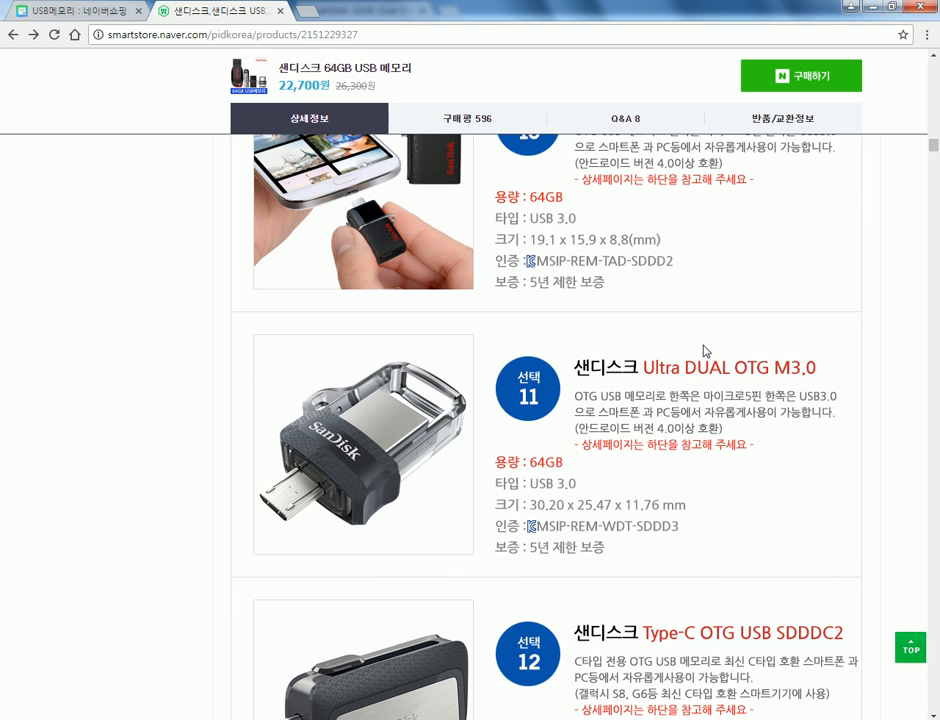
key("Home")
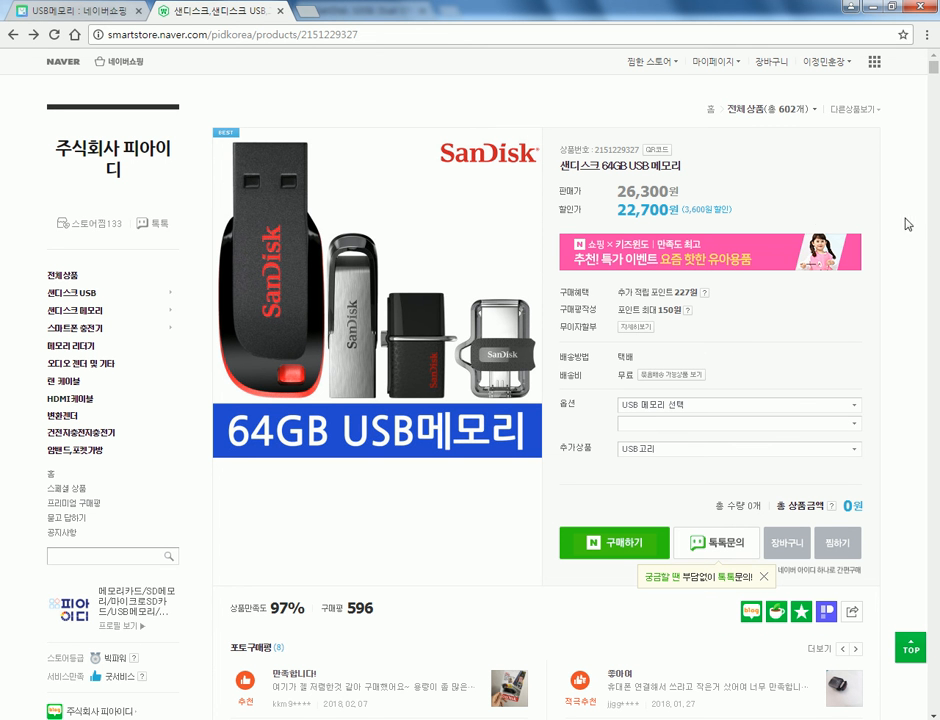
Step: Glance at the course notes in Notepad and return to Chrome
key("alt+Tab")
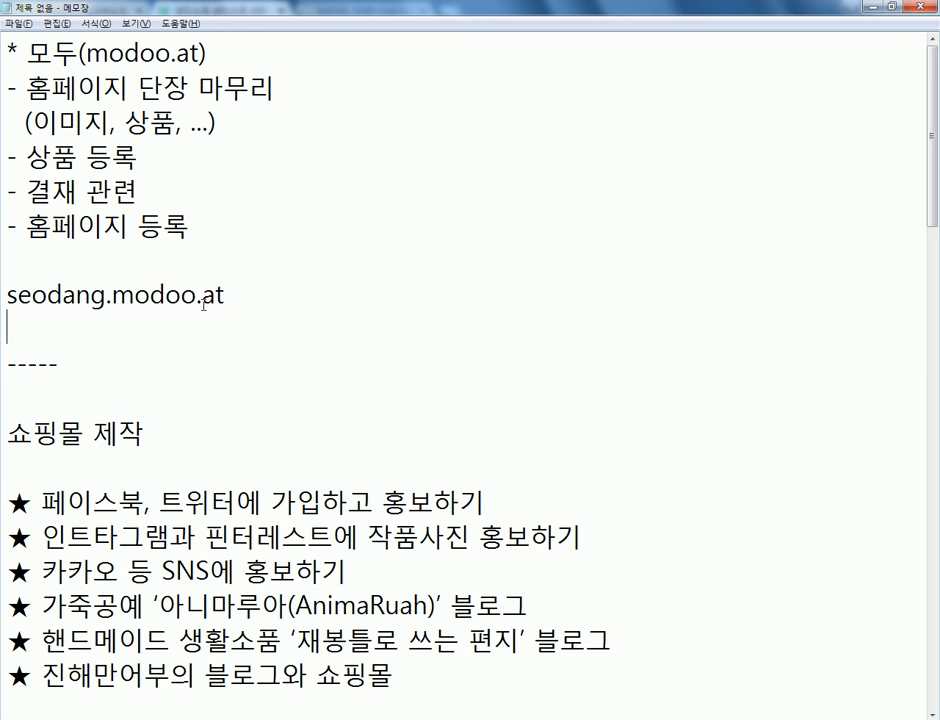
left_click(105, 252)
key("alt+Tab")
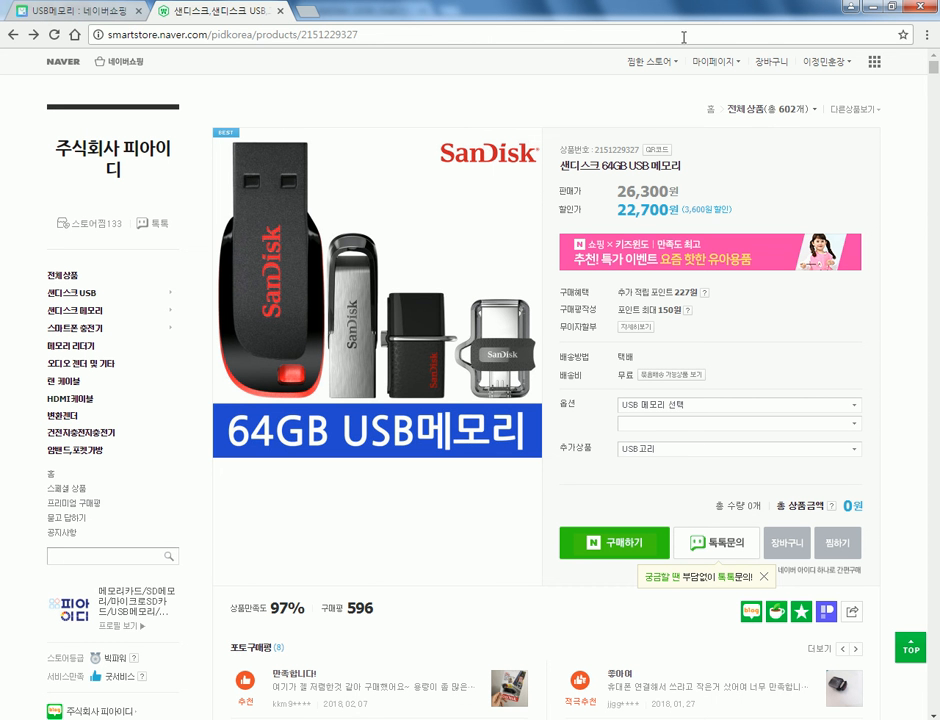
Step: Search Naver for 홈페이지 등록 and open the 네이버 스마트 플레이스 result
left_click(60, 60)
type("ㅗㅁ펜")
type("이지")
key("Home")
type("홈")
key("Delete")
key("Delete")
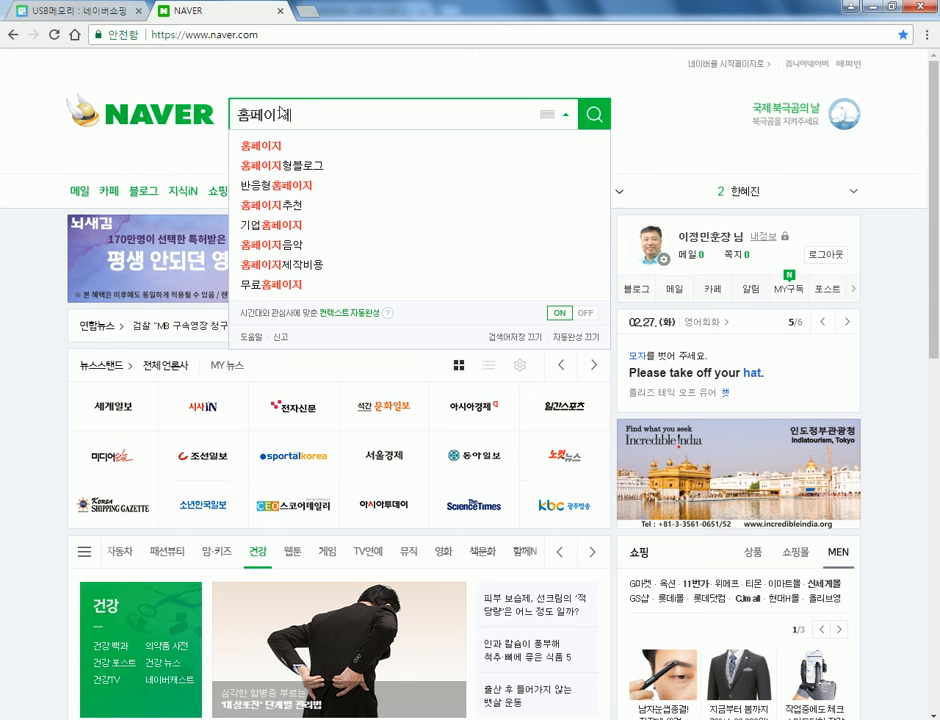
type("등록")
key("Return")
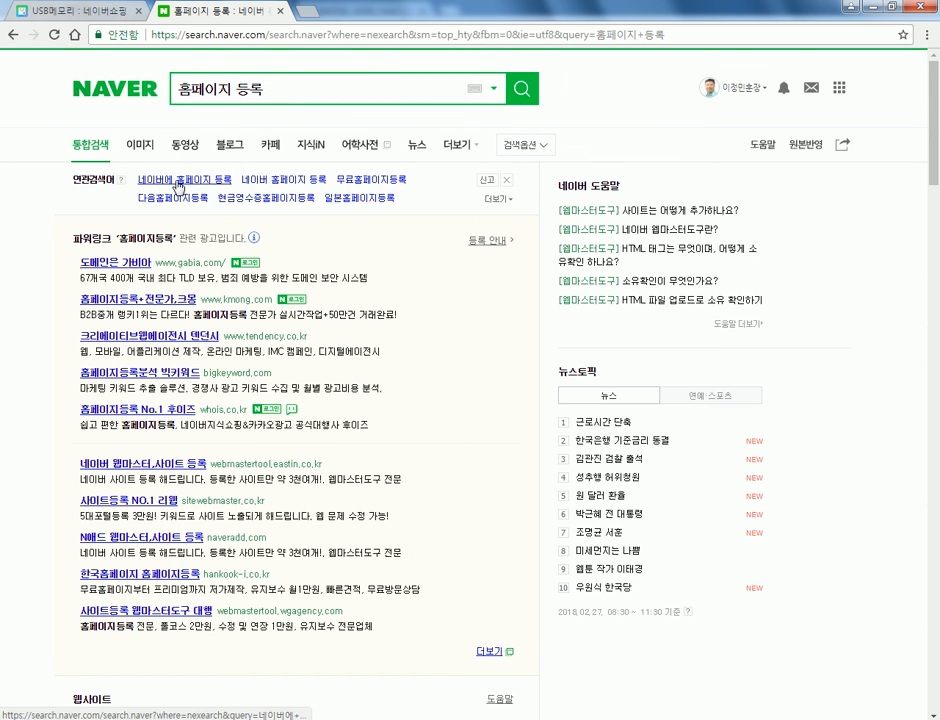
scroll(36, 240, "down", 4)
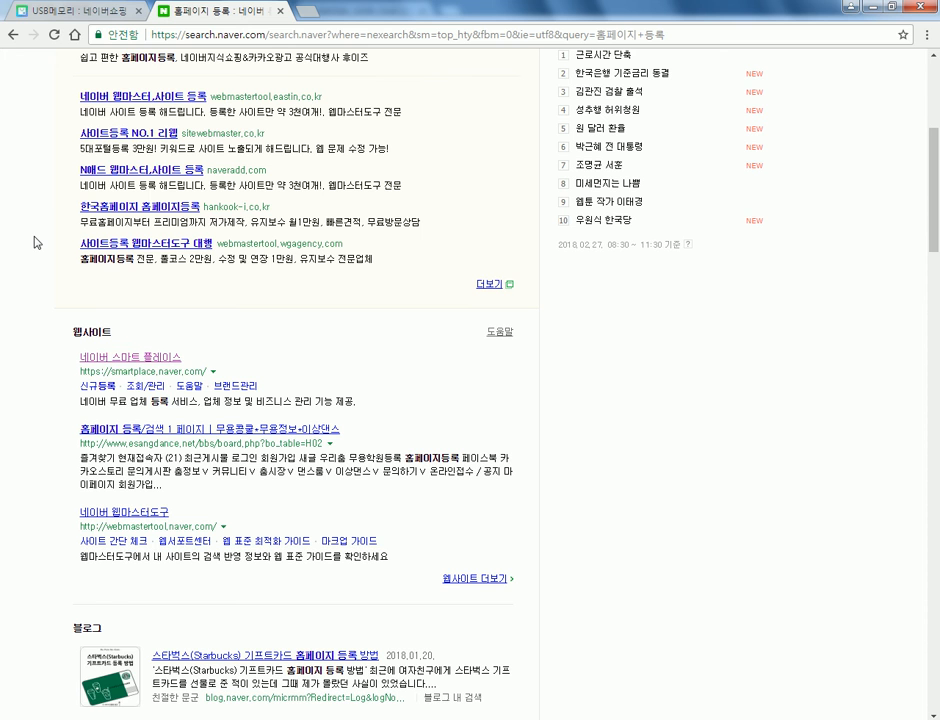
left_click(150, 358)
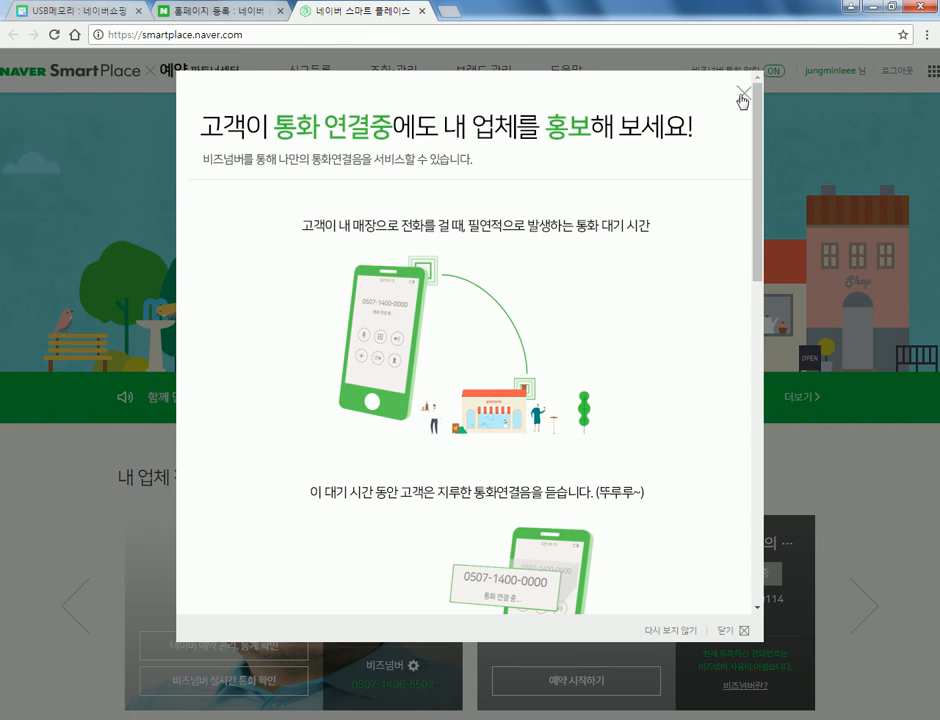
Step: Dismiss the BizNumber promo popup, skim Smart Place's business info, and close its tab
left_click(742, 84)
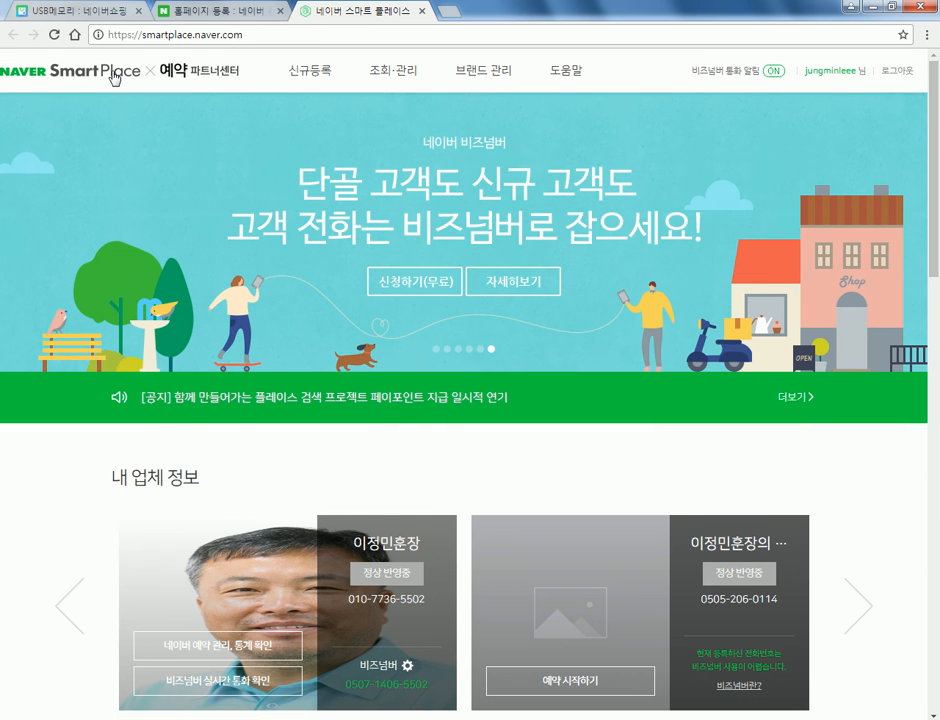
scroll(161, 346, "down", 2)
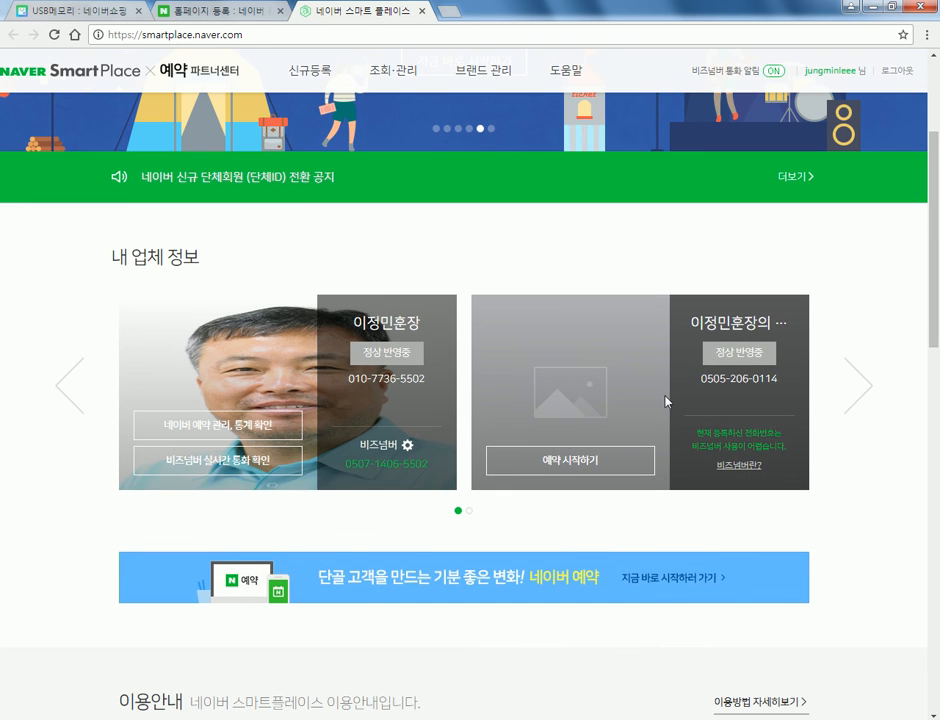
scroll(216, 355, "up", 2)
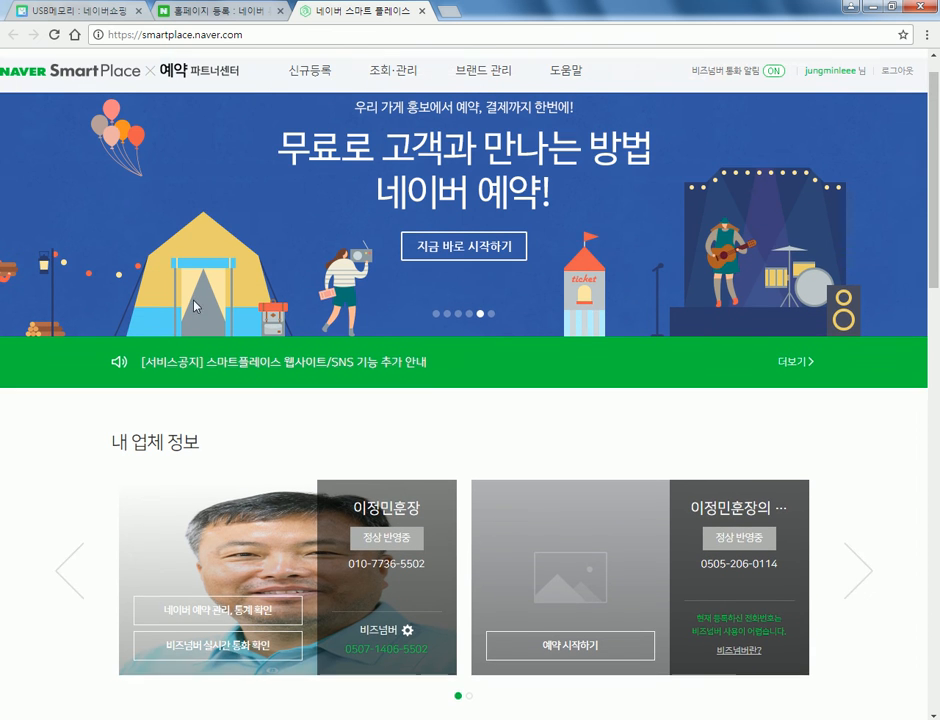
left_click(422, 12)
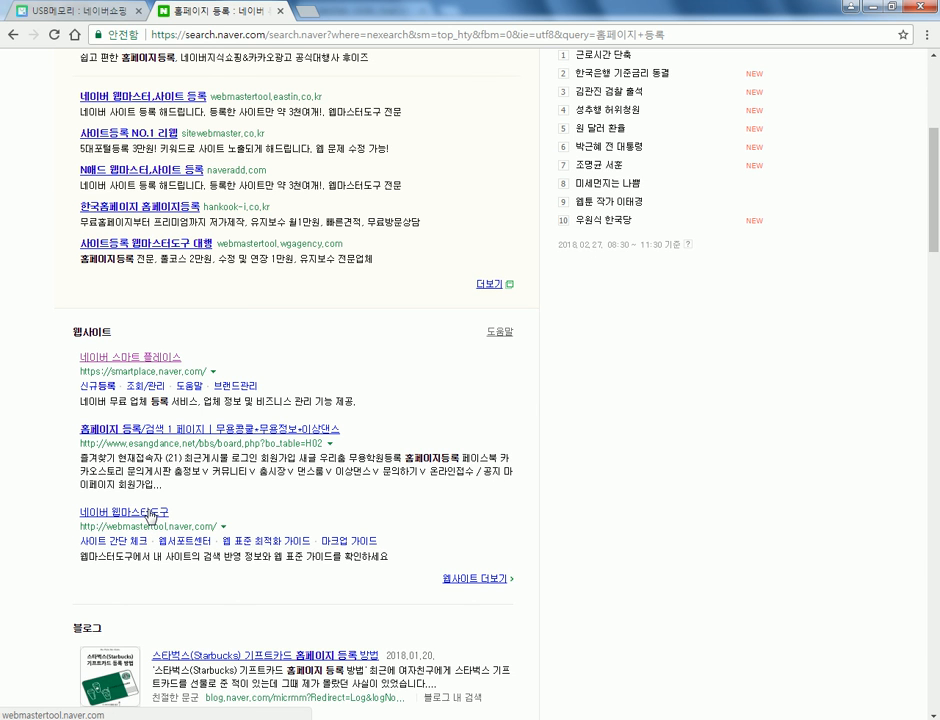
Step: Open 네이버 웹마스터도구 from the search results and sign in
scroll(150, 516, "down", 2)
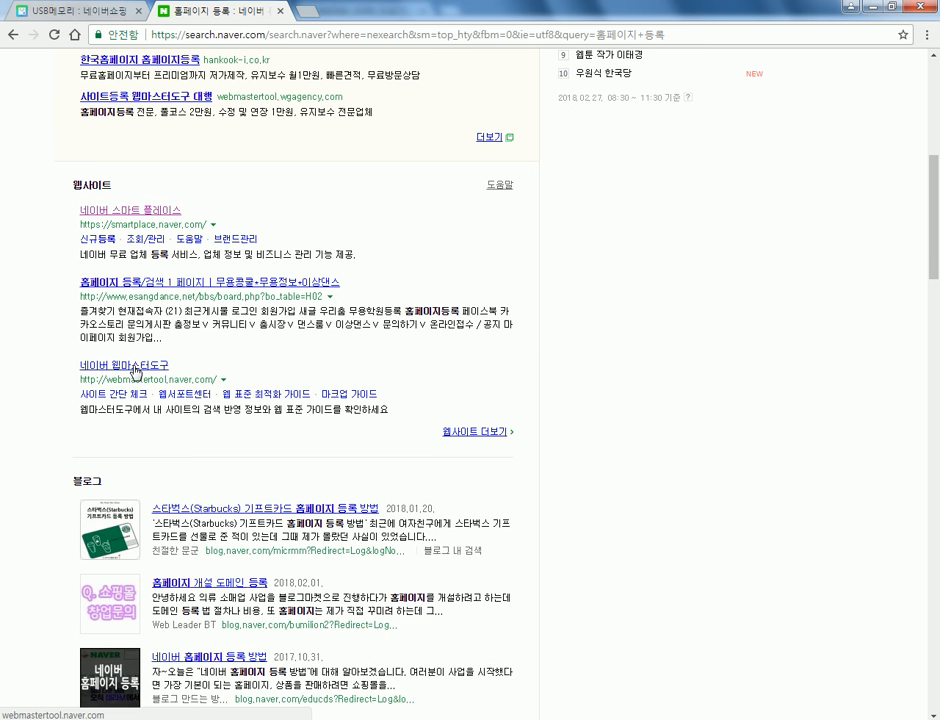
left_click(135, 371)
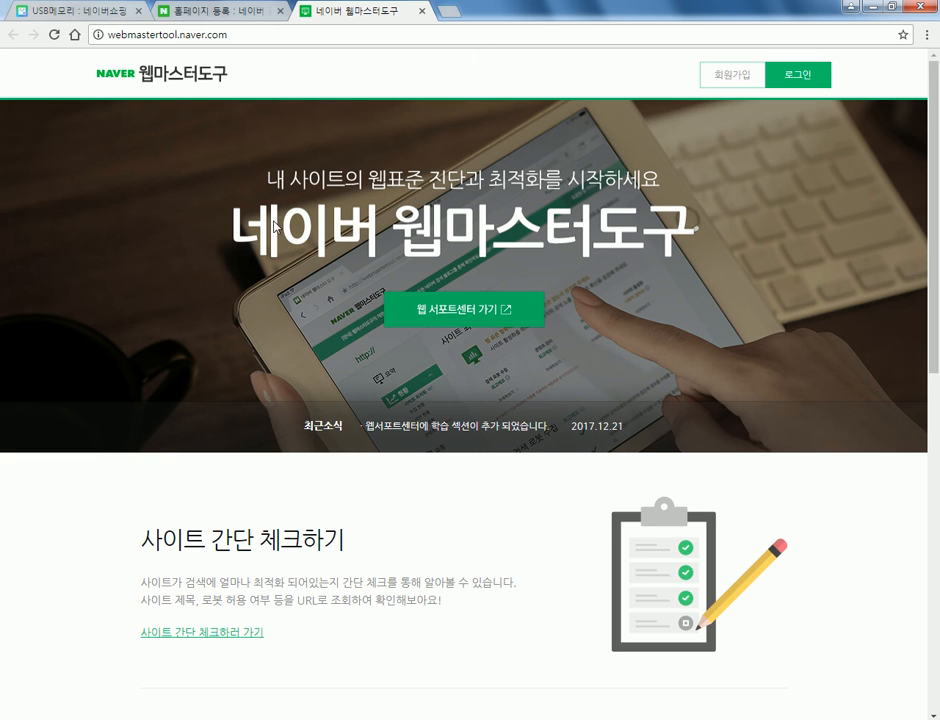
left_click(787, 86)
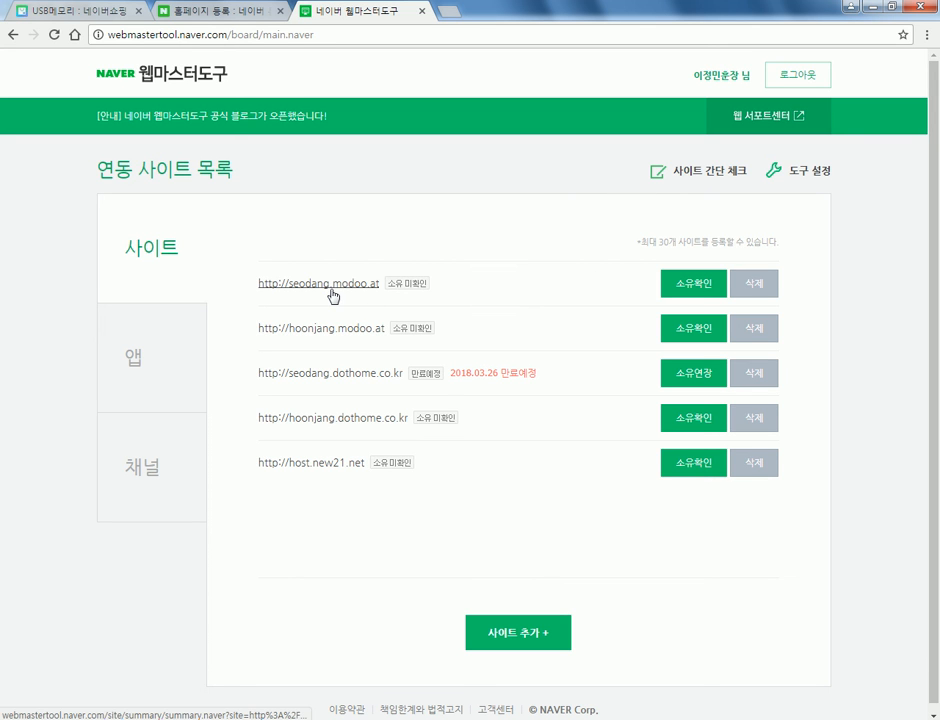
Step: Check the 앱 and 채널 sections, then start 소유확인 for seodang.modoo.at
left_click(142, 352)
left_click(447, 428)
left_click(153, 465)
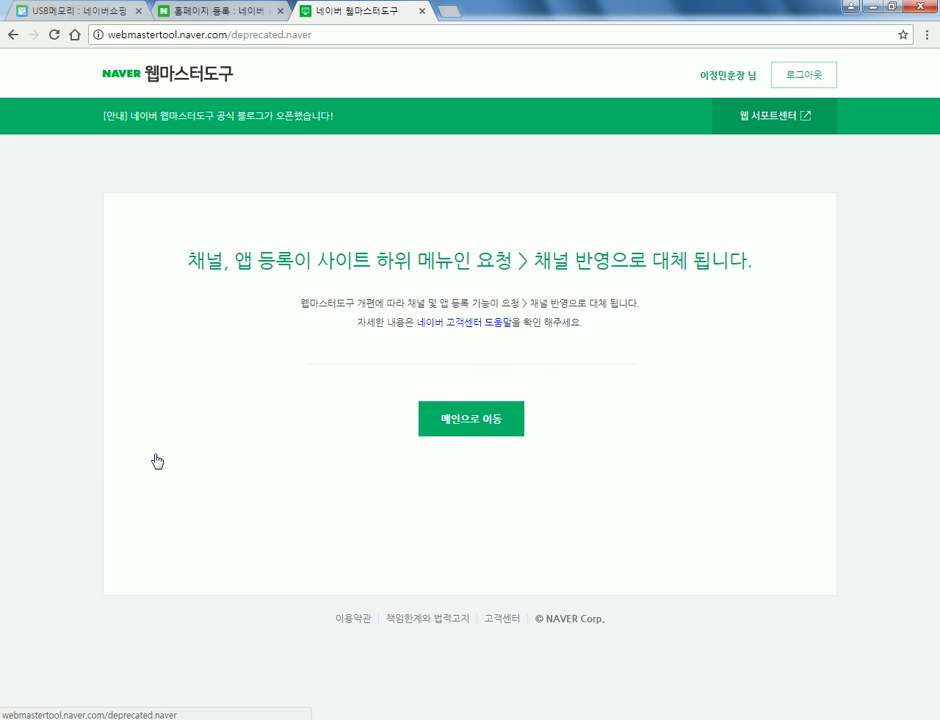
left_click(499, 429)
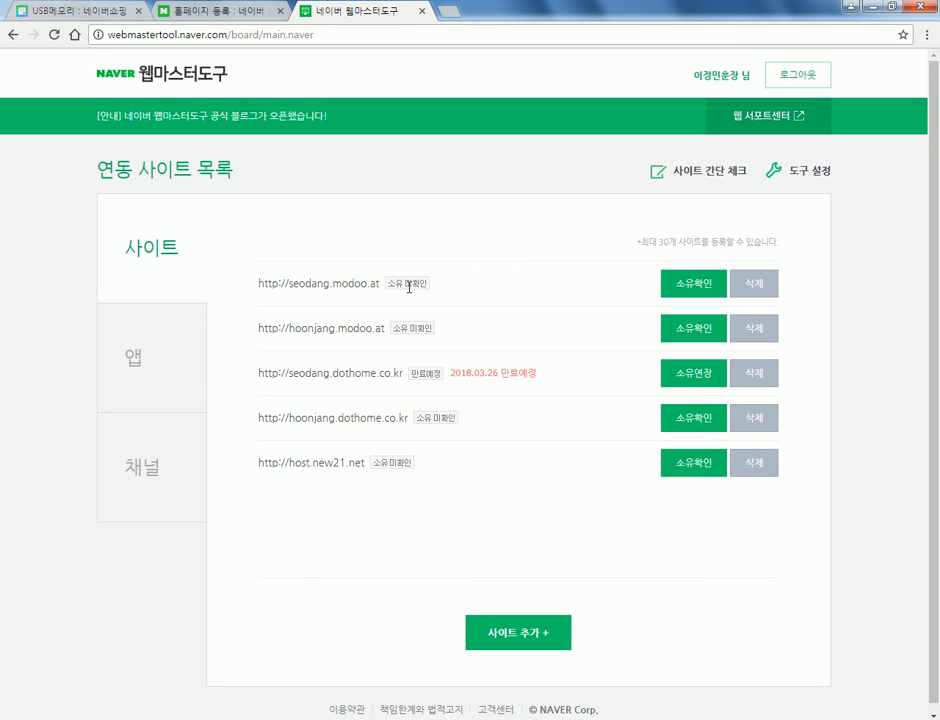
left_click(698, 287)
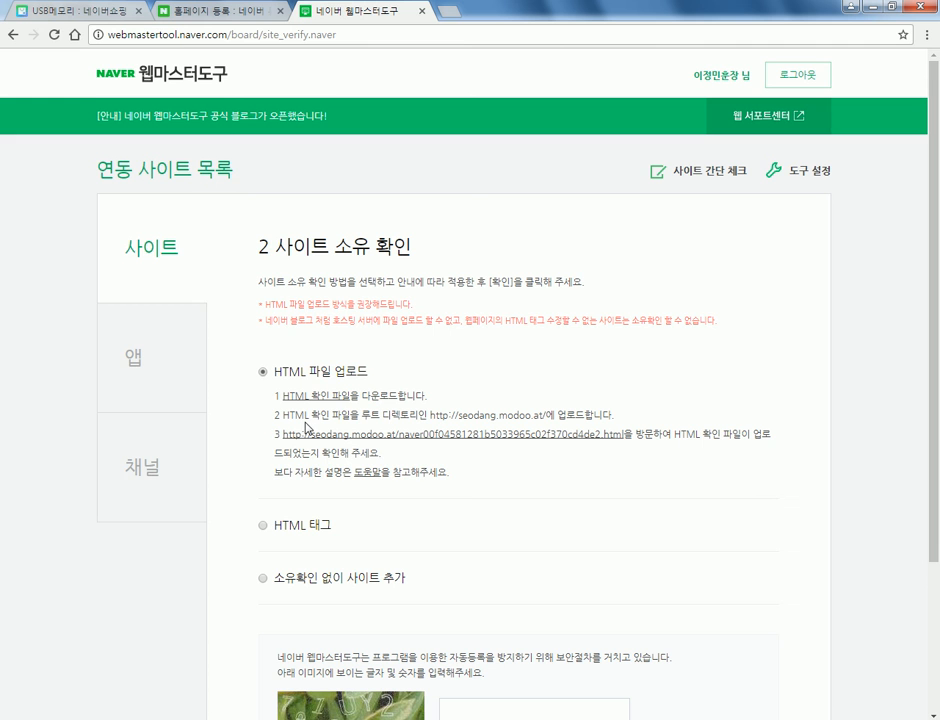
Step: Confirm '소유확인 없이 사이트 추가' for seodang.modoo.at, then begin a new site via '사이트 추가 +'
scroll(306, 428, "down", 3)
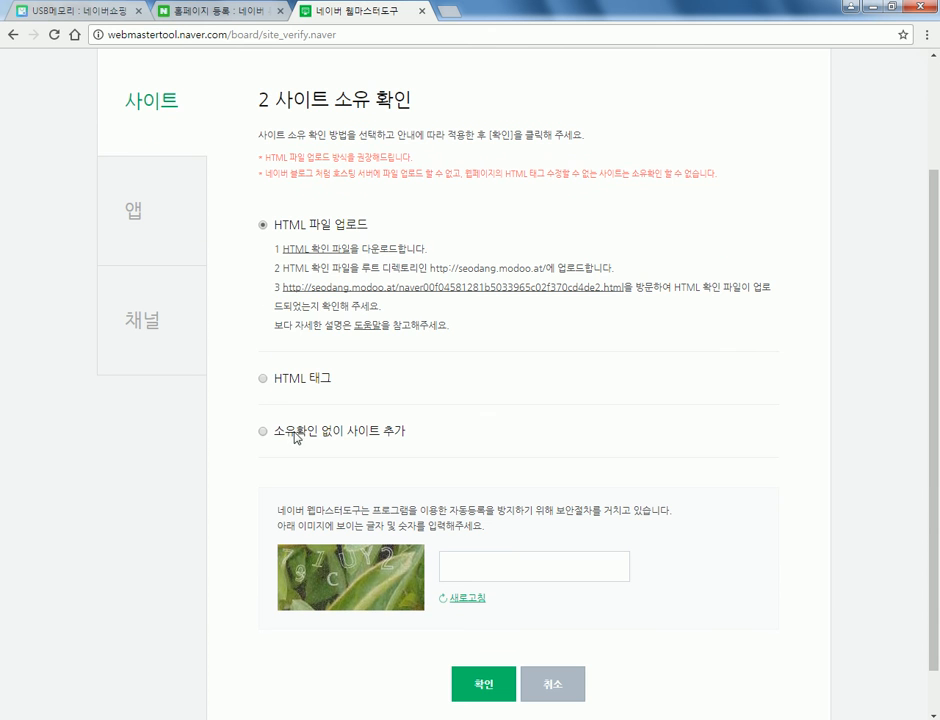
left_click(263, 432)
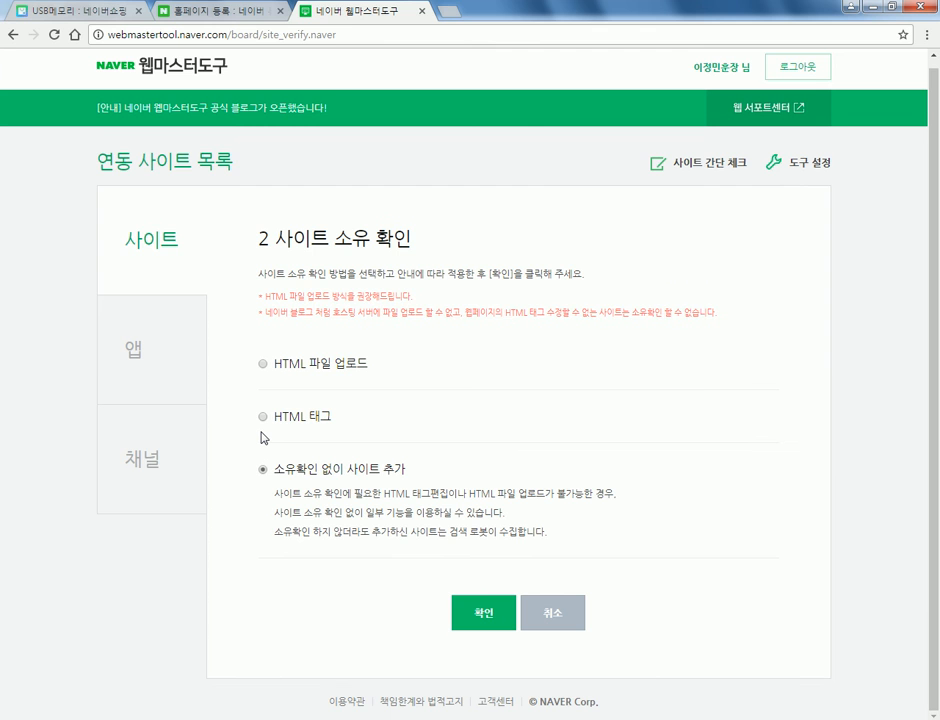
key("Return")
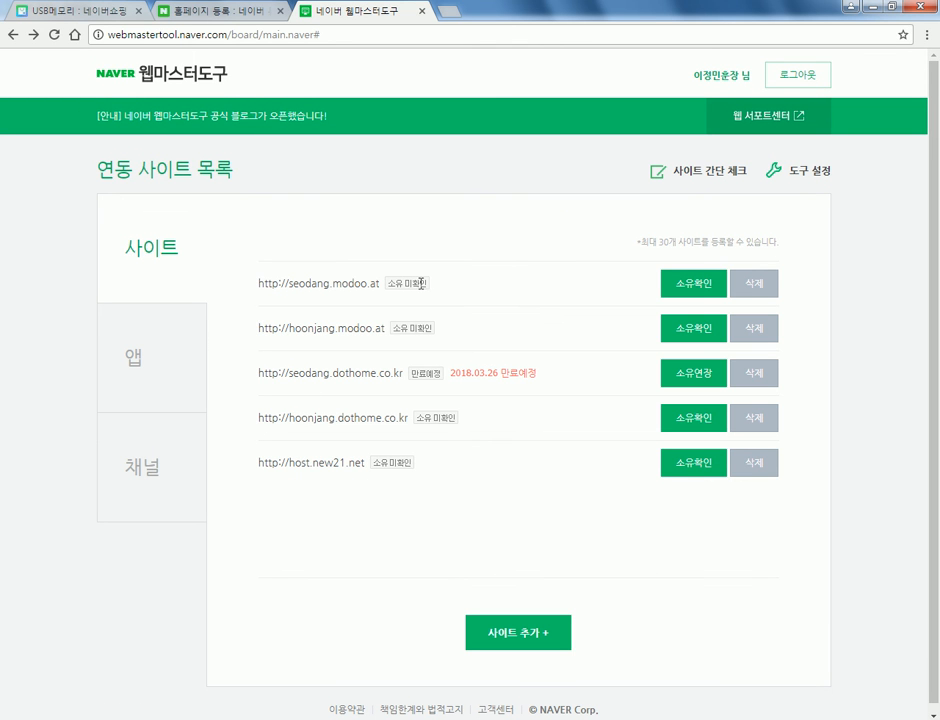
left_click(706, 287)
scroll(670, 450, "down", 2)
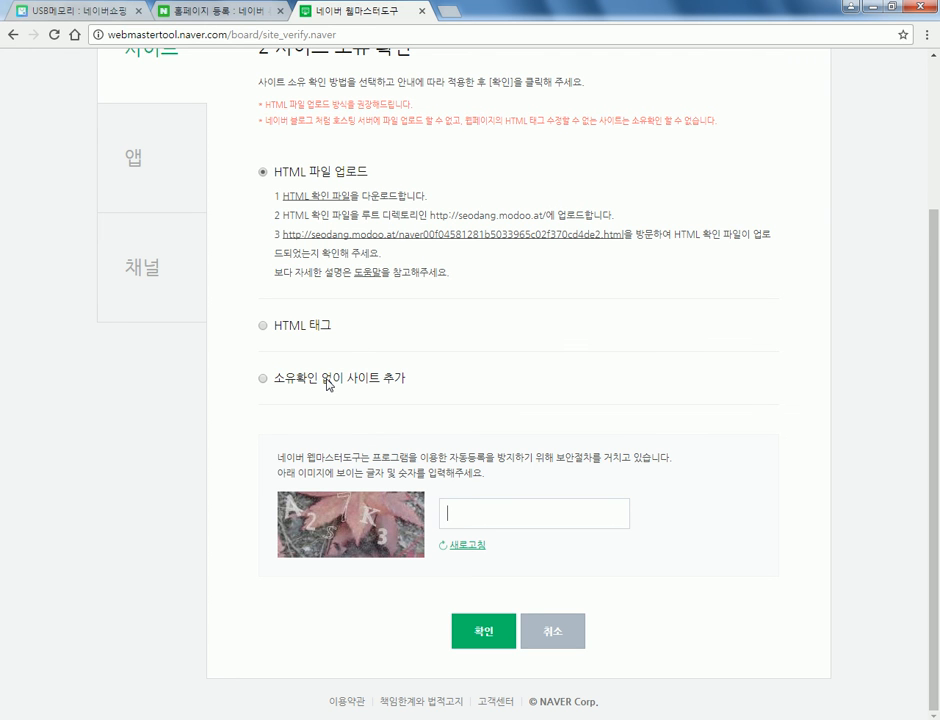
left_click(265, 384)
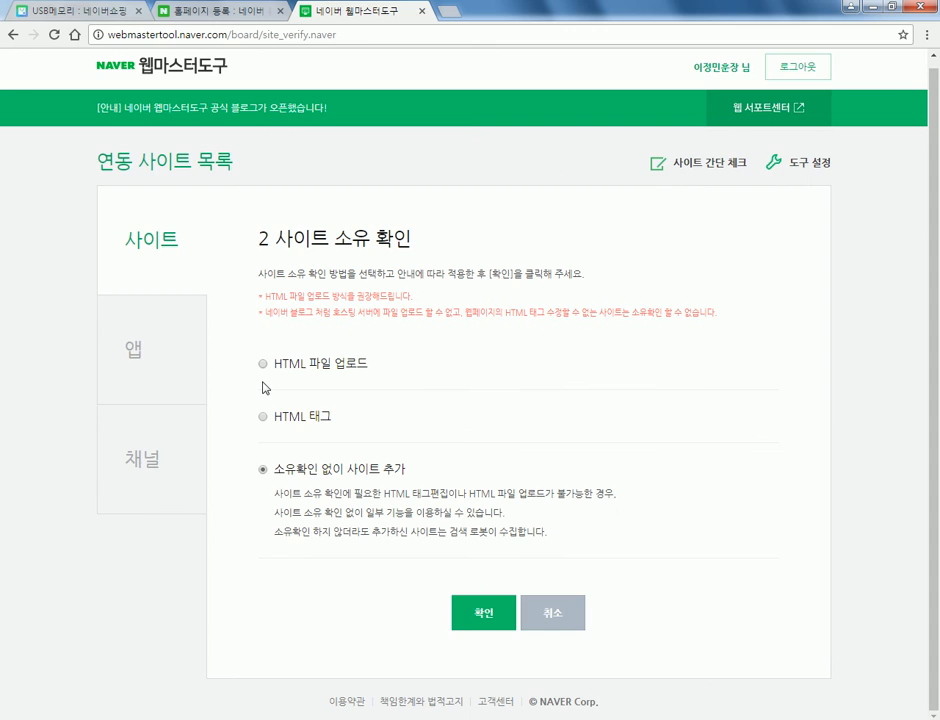
left_click(483, 552)
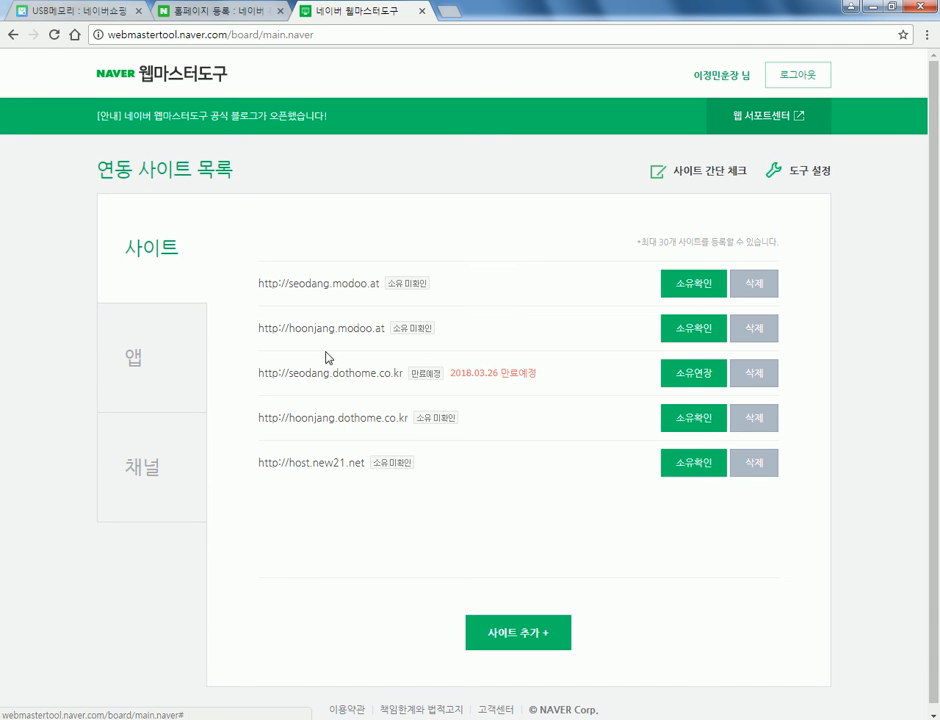
left_click(558, 632)
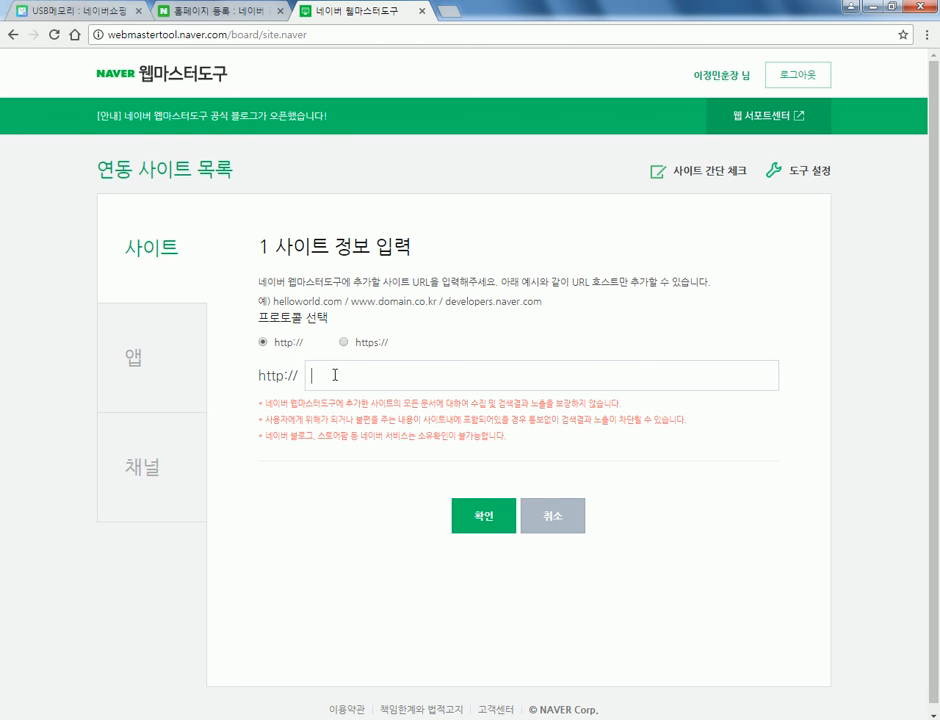
Step: Copy the digitalseodang.modoo.at web address from modoo homepage management
left_click(152, 14)
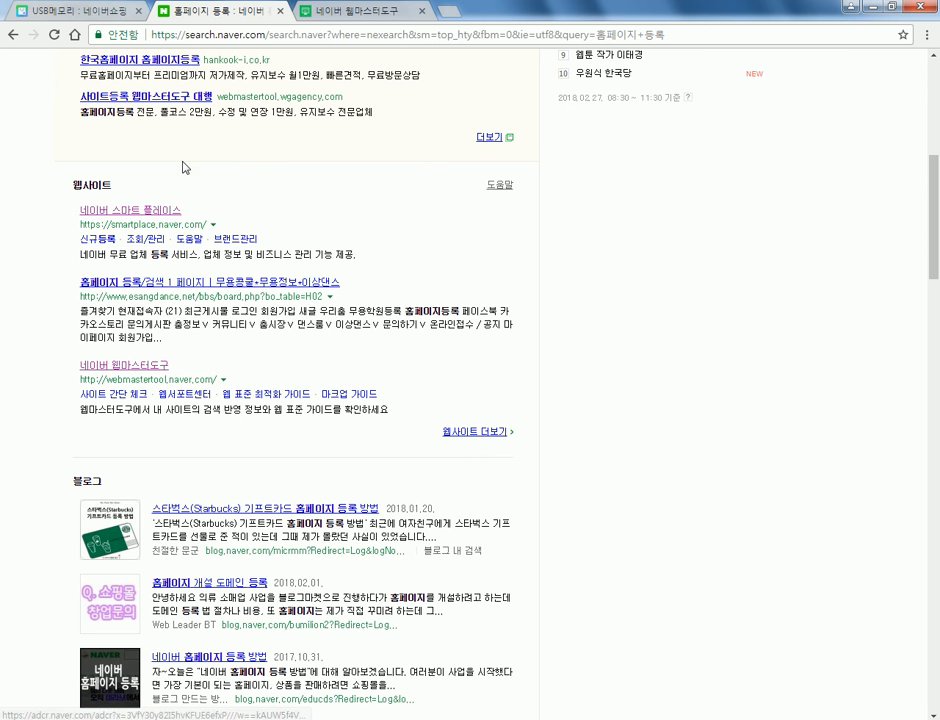
scroll(183, 167, "up", 6)
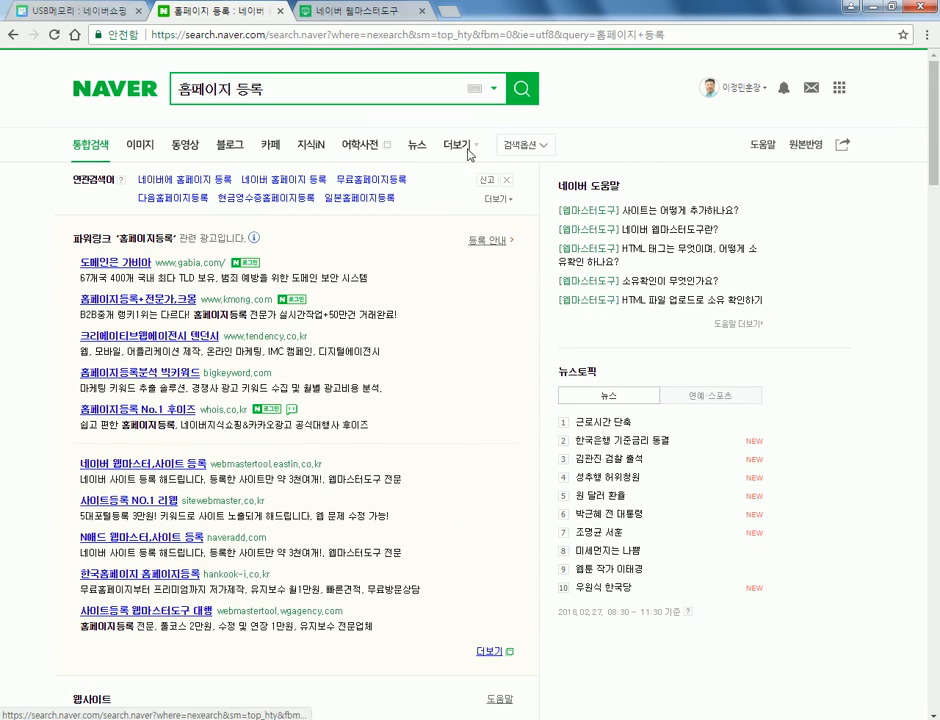
left_click(525, 144)
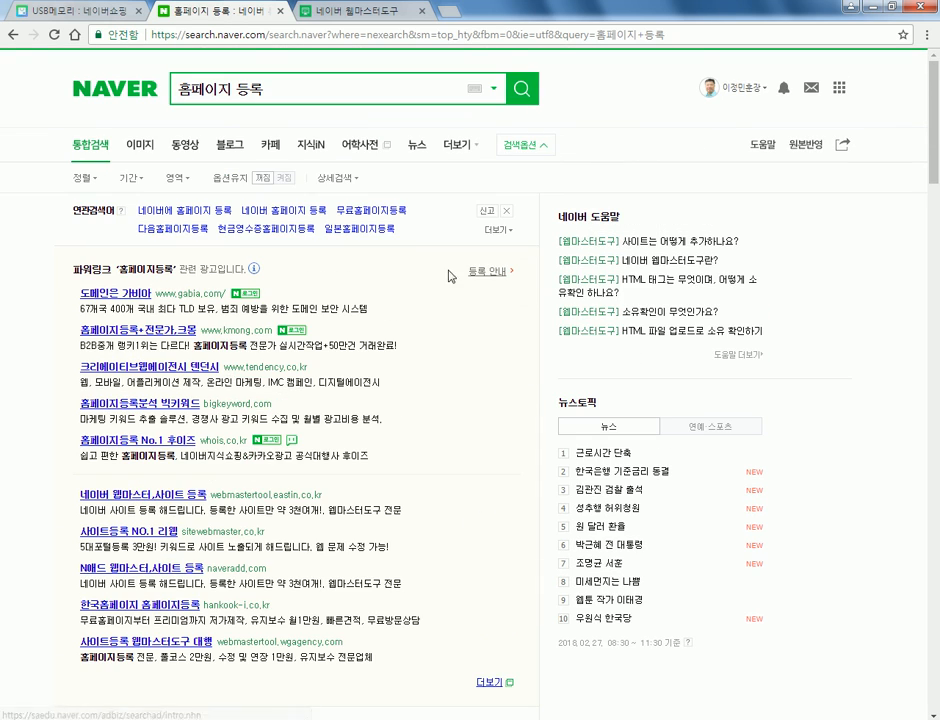
left_click(126, 92)
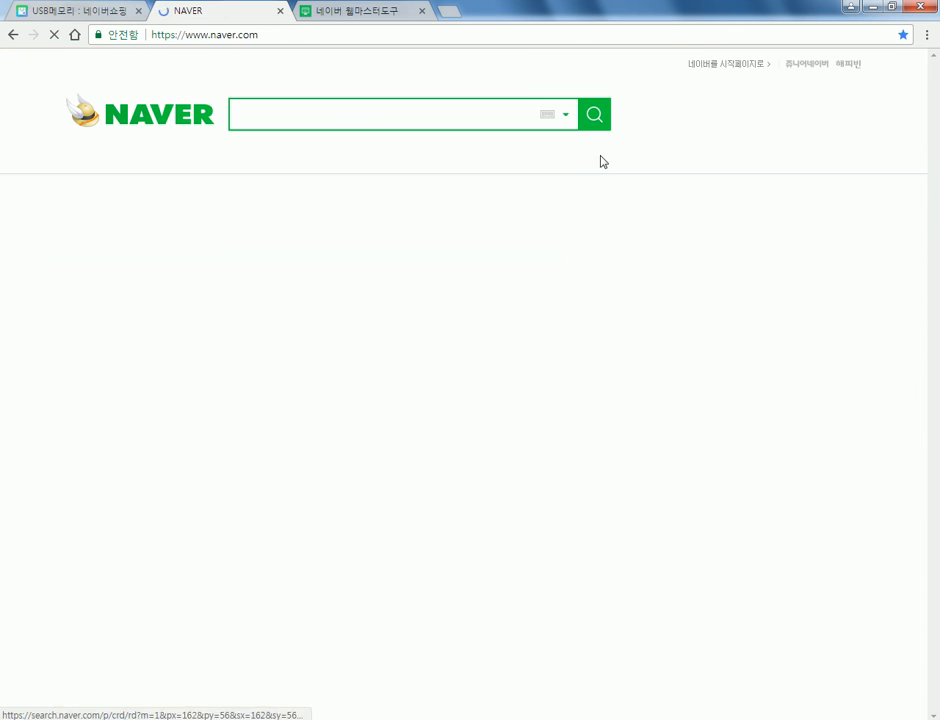
left_click(597, 191)
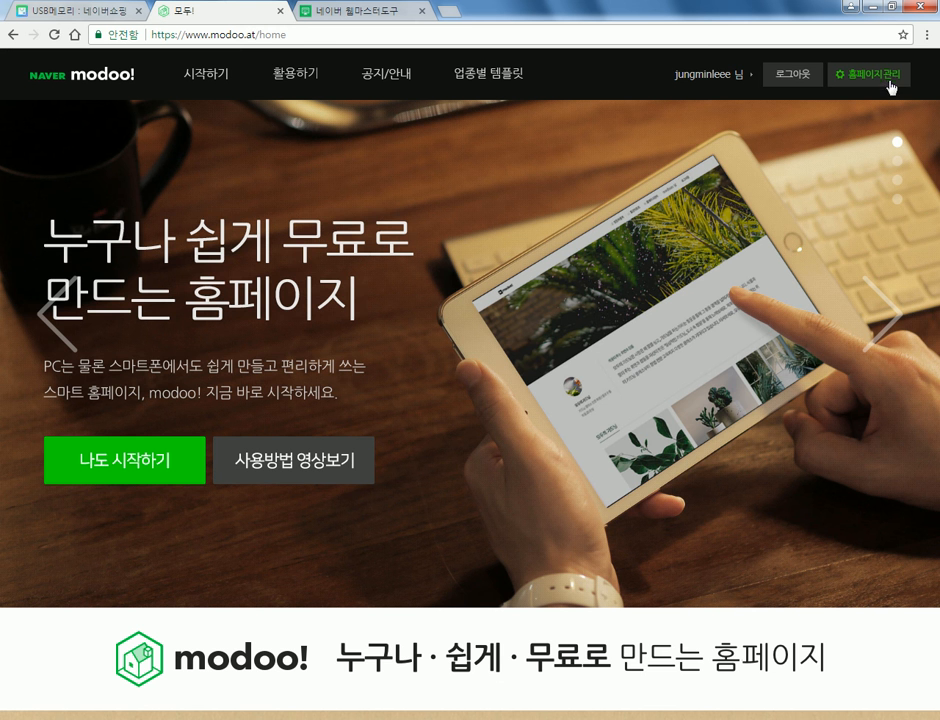
left_click(890, 80)
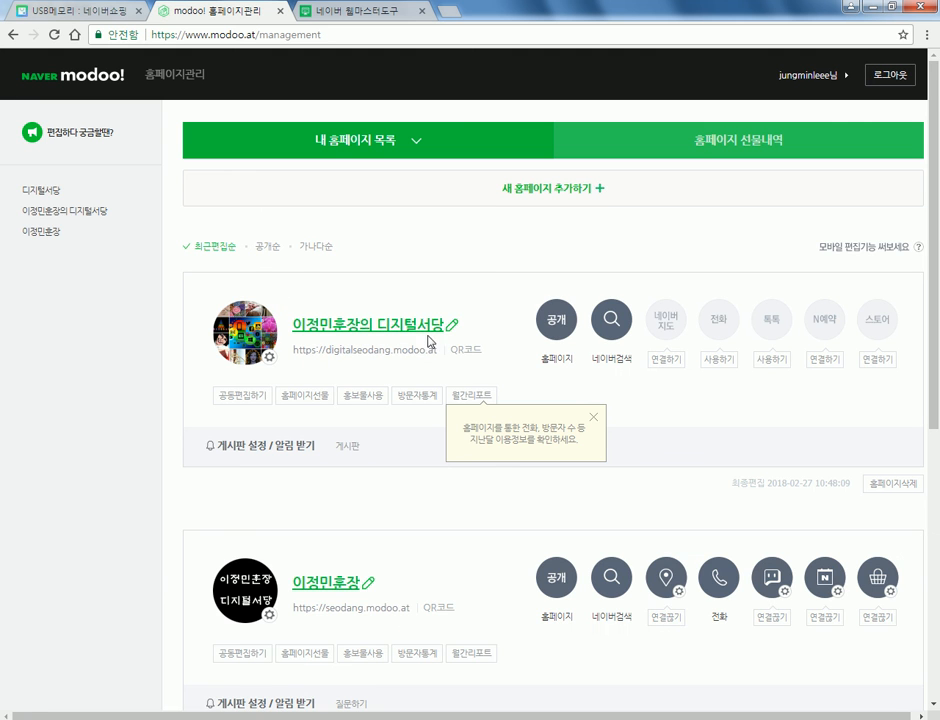
left_click(413, 360)
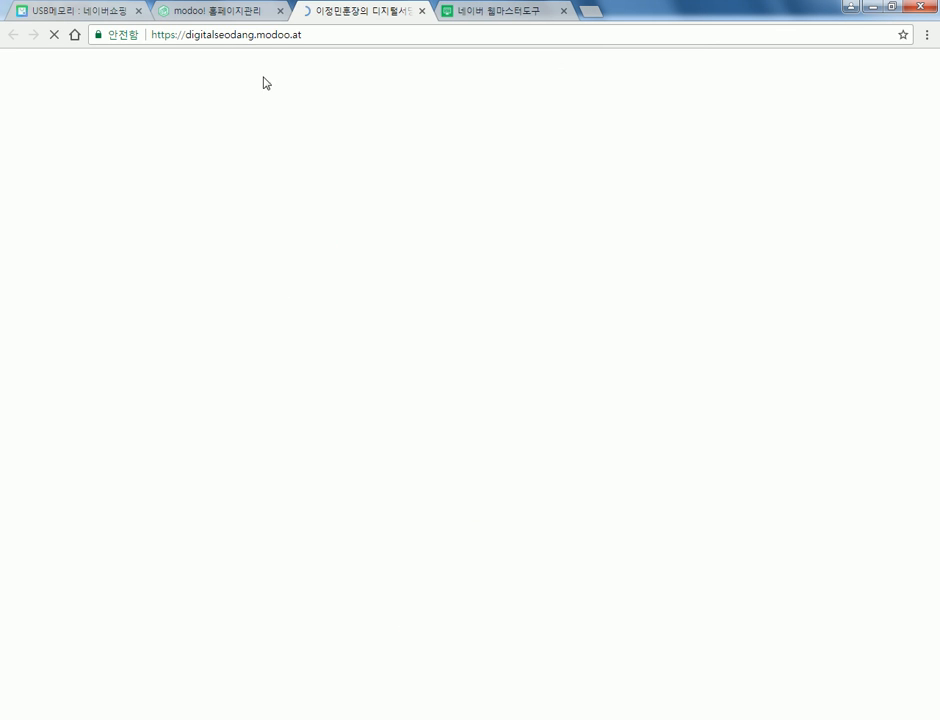
left_click(327, 36)
right_click(281, 39)
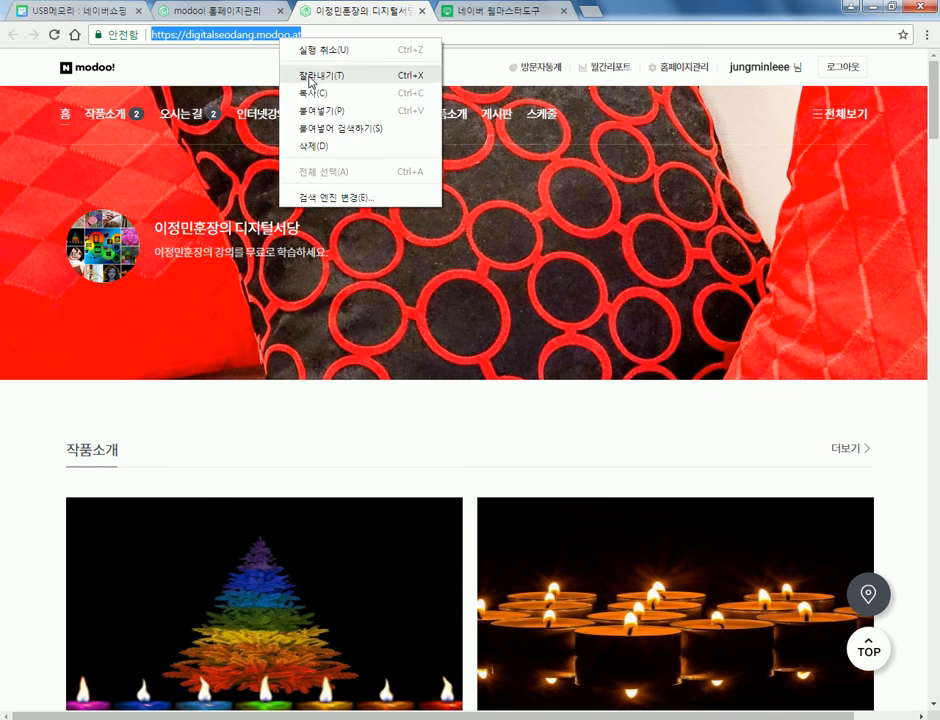
left_click(316, 93)
left_click(493, 12)
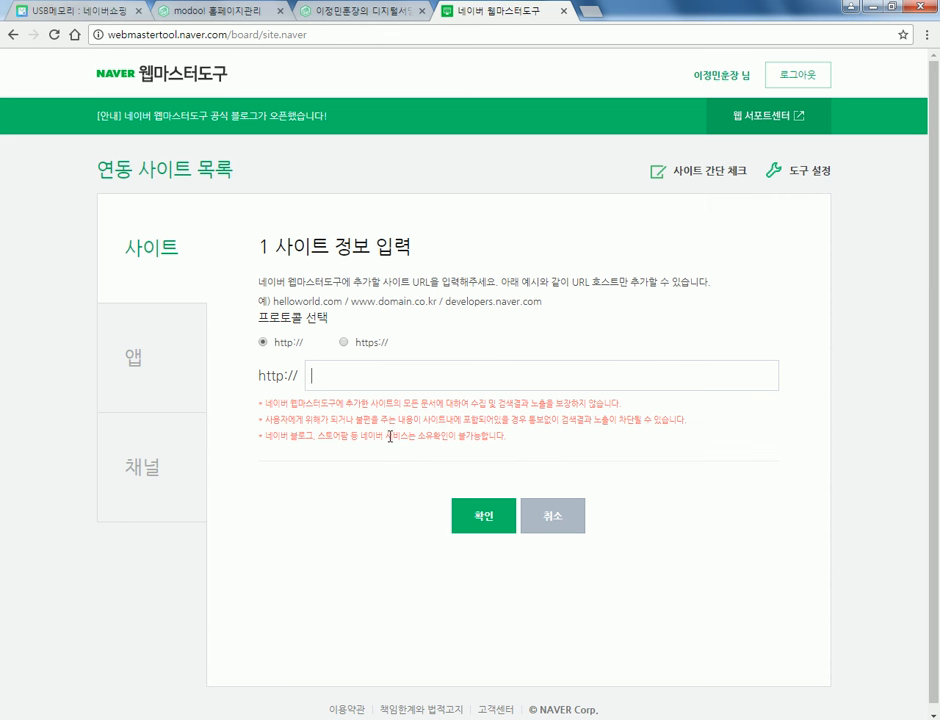
left_click(344, 342)
key("ctrl+v")
left_click_drag(359, 381, 317, 380)
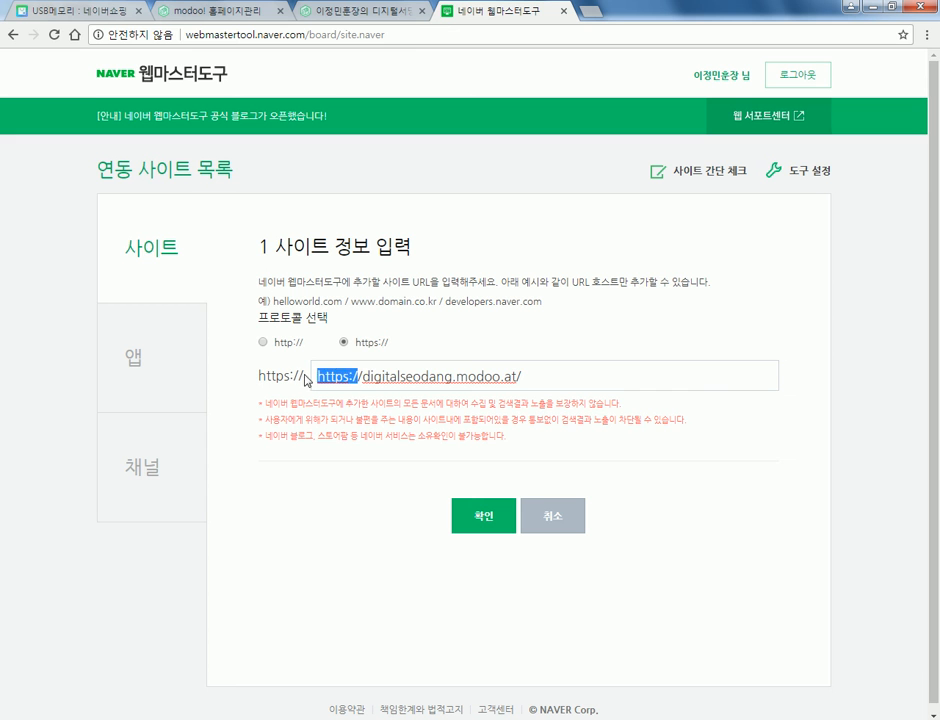
key("BackSpace")
left_click(487, 517)
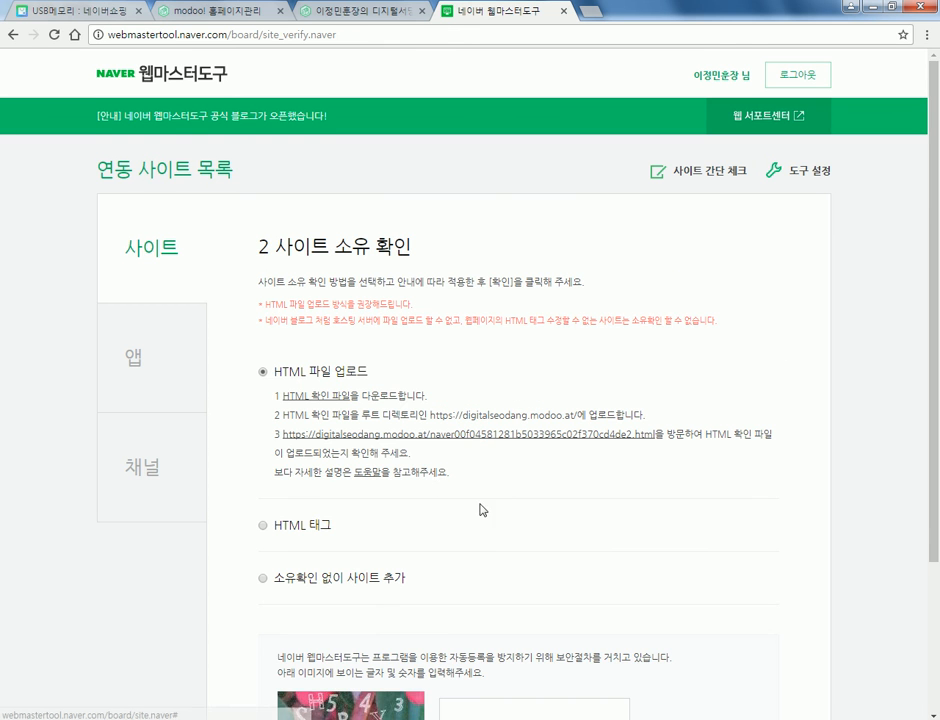
scroll(300, 506, "down", 2)
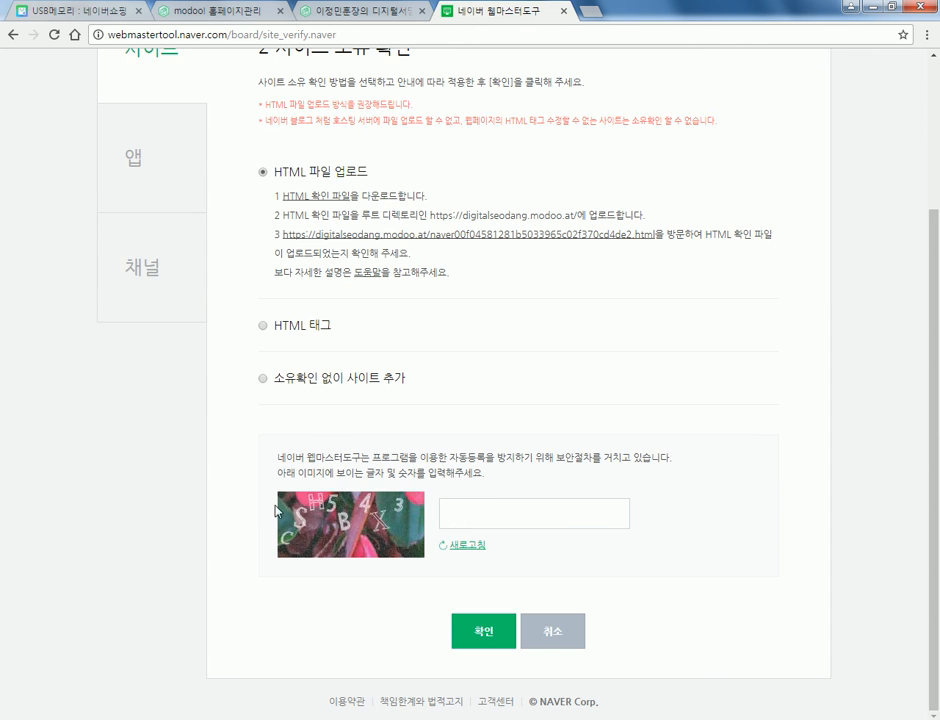
left_click(263, 379)
left_click(458, 667)
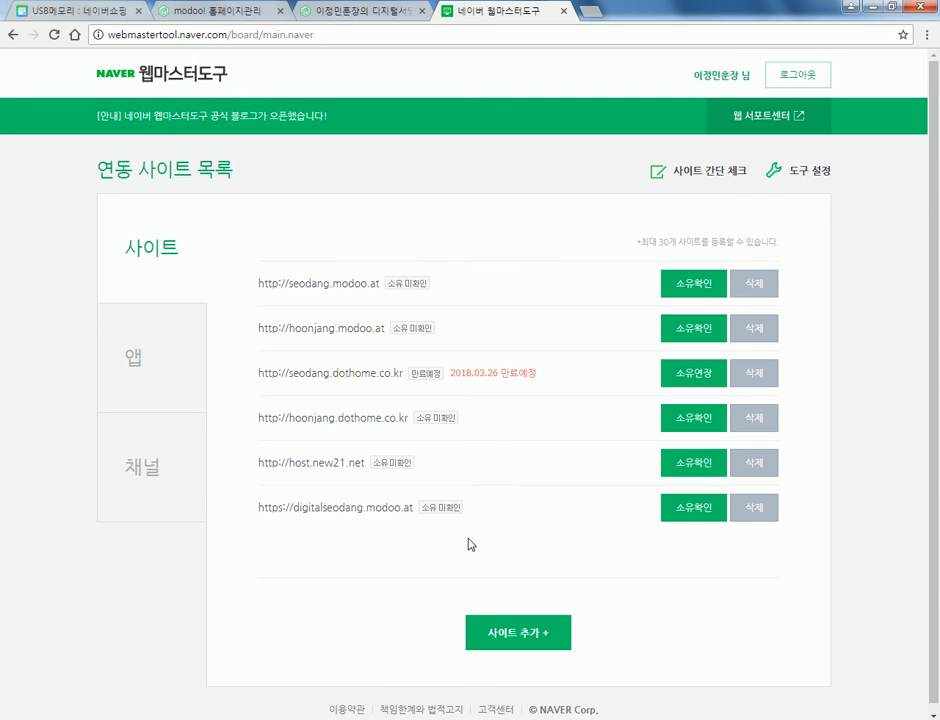
Step: Re-add seodang.dothome.co.kr without ownership verification and return to the site list
left_click(690, 372)
scroll(254, 529, "down", 2)
left_click(265, 380)
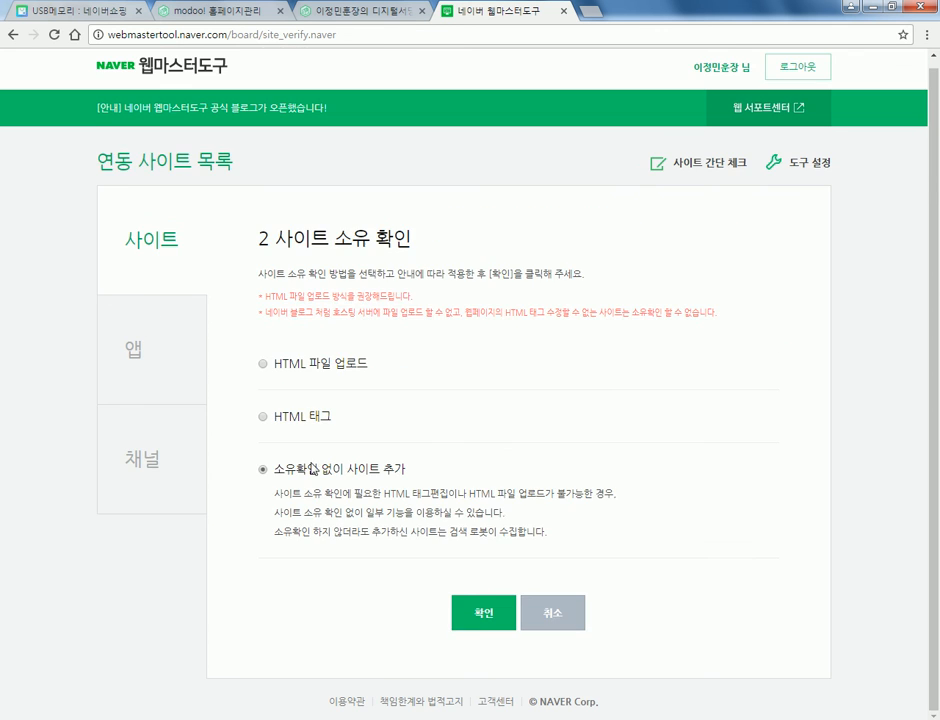
left_click(481, 670)
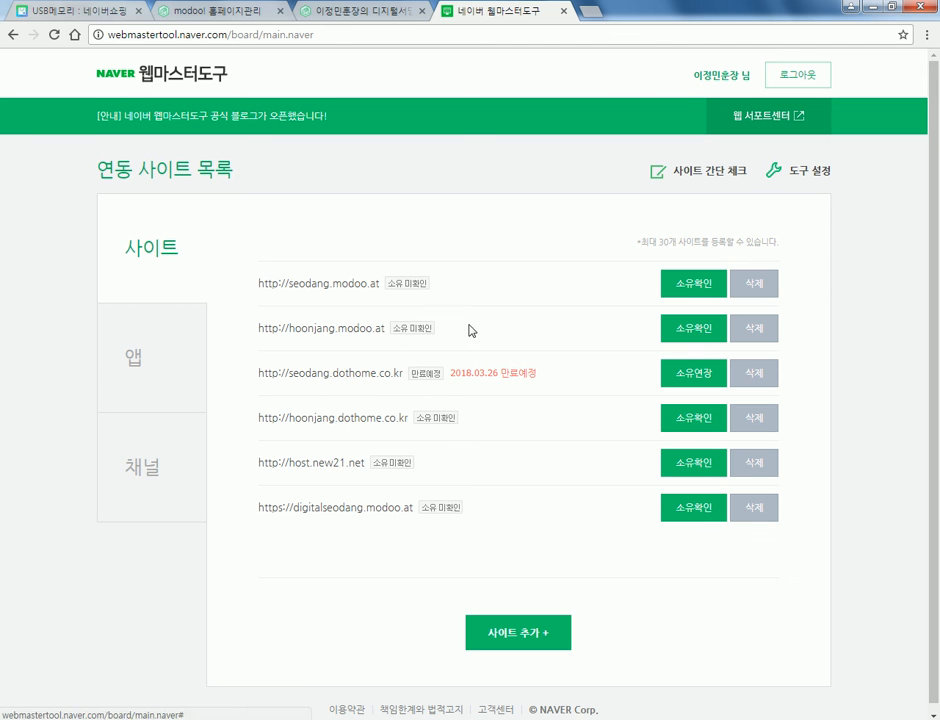
Step: Go back to the site list and start the ownership check for seodang.modoo.at
left_click(682, 288)
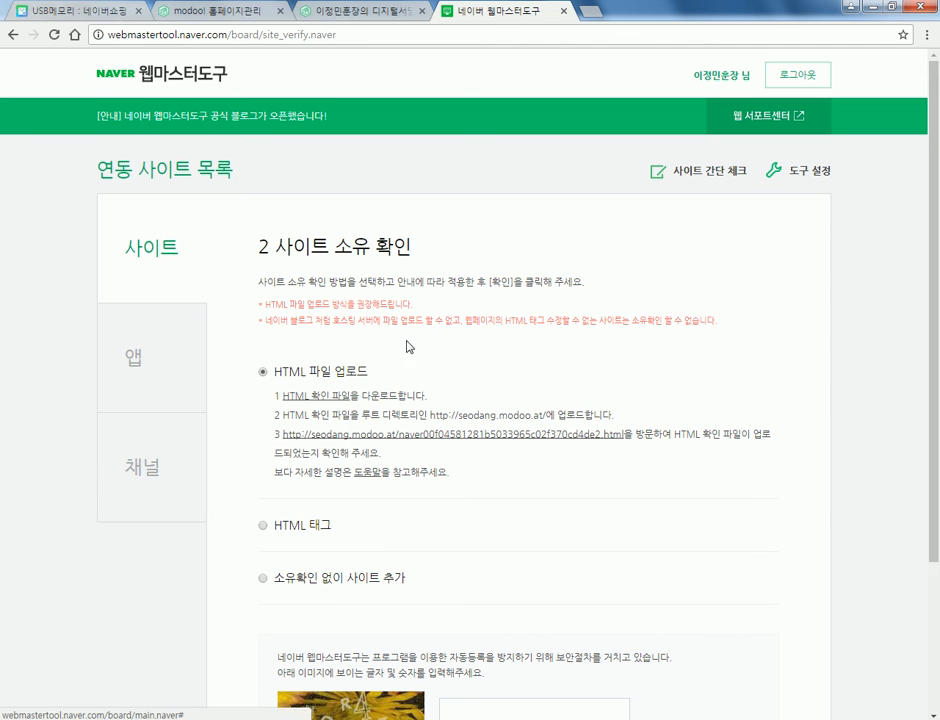
left_click(264, 579)
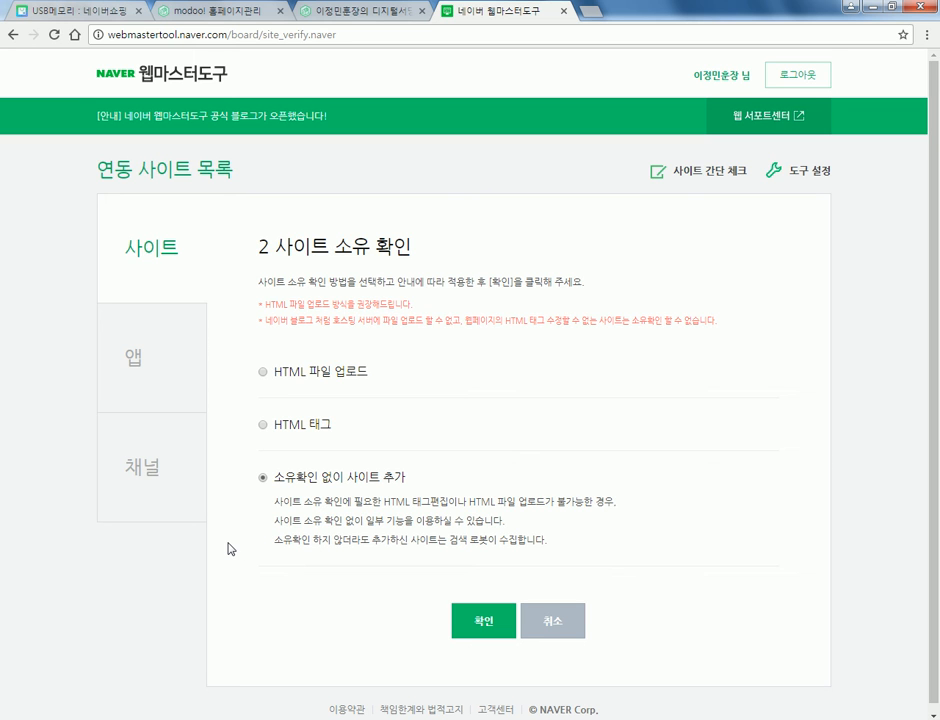
key("alt+Left")
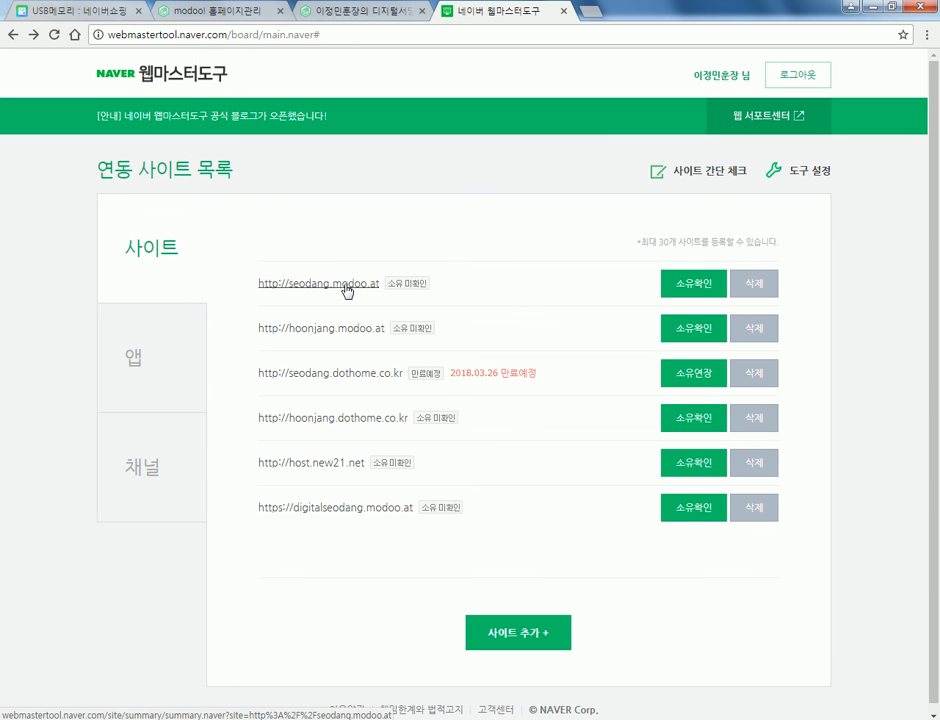
left_click(688, 290)
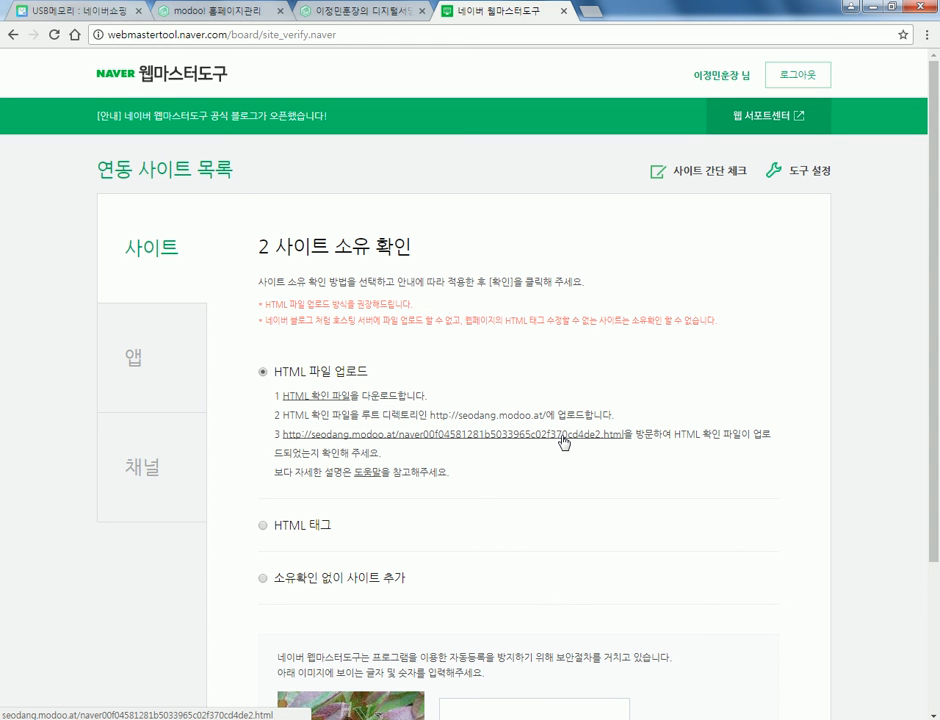
Step: Confirm the verification file link gives a 404, switch to the HTML 태그 method, then return to modoo! 홈페이지관리
left_click(389, 443)
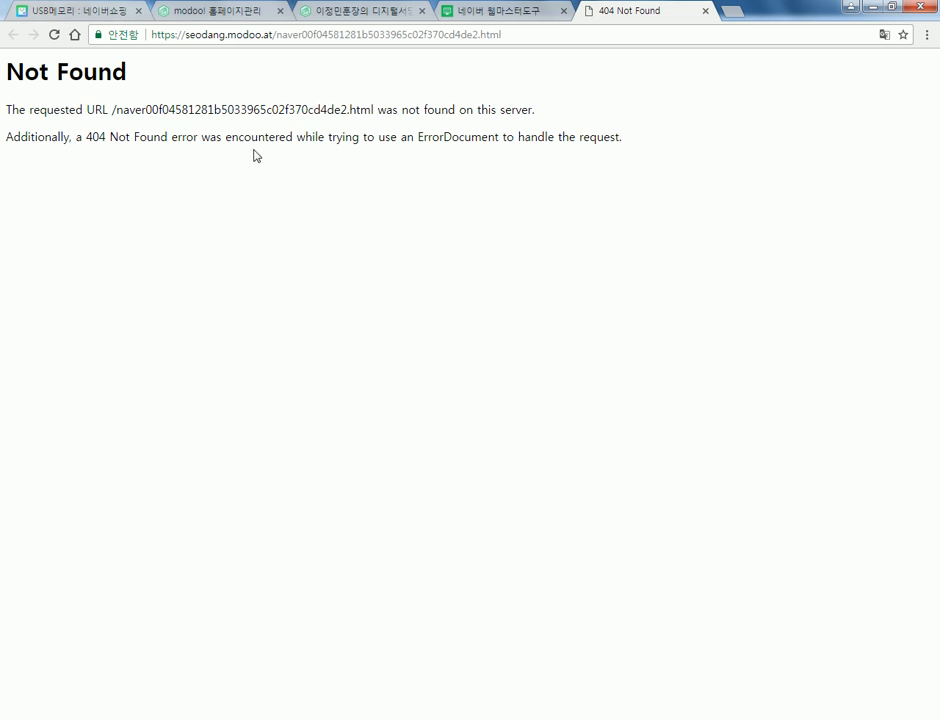
left_click(705, 11)
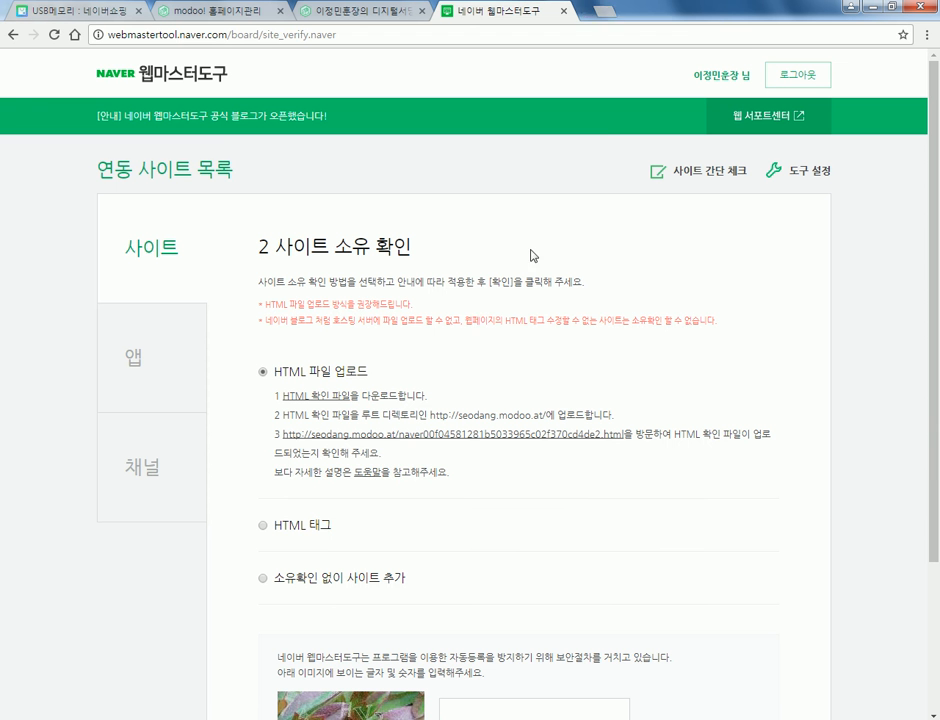
left_click(265, 525)
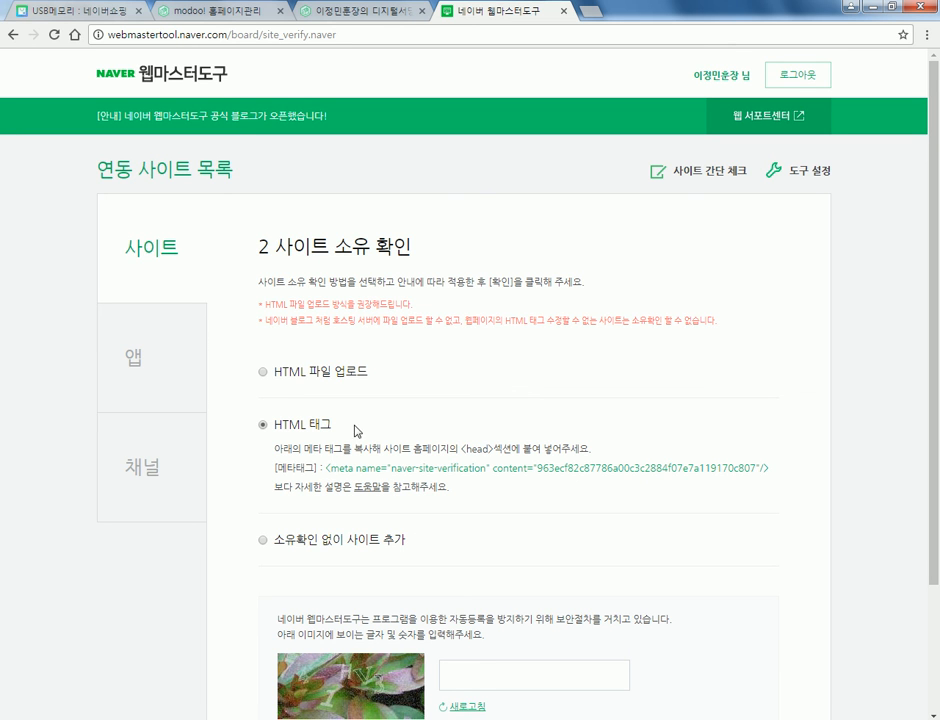
left_click(564, 11)
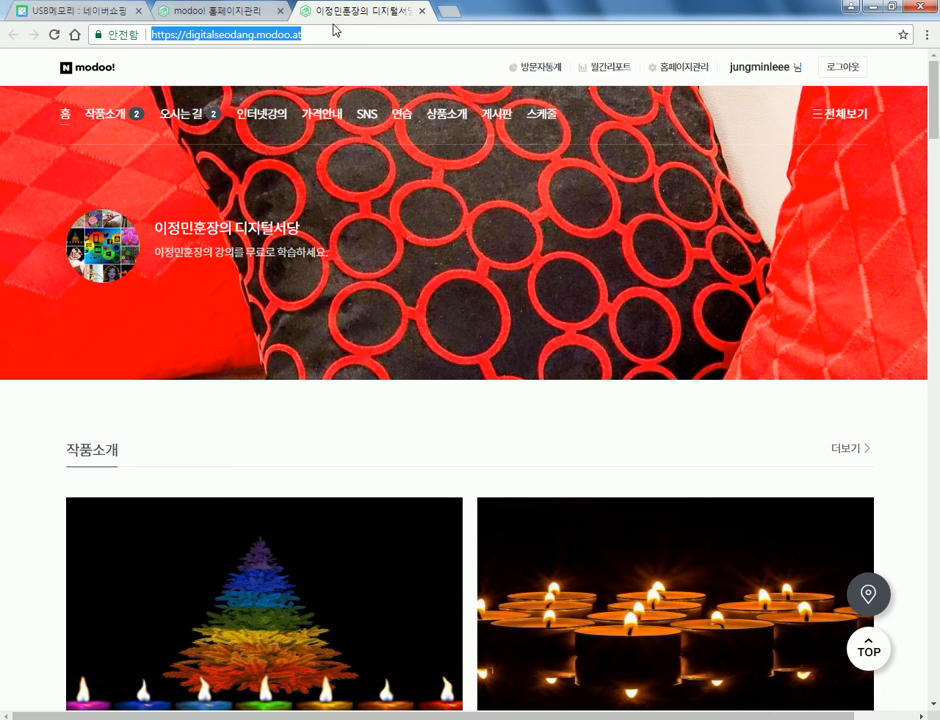
left_click(241, 19)
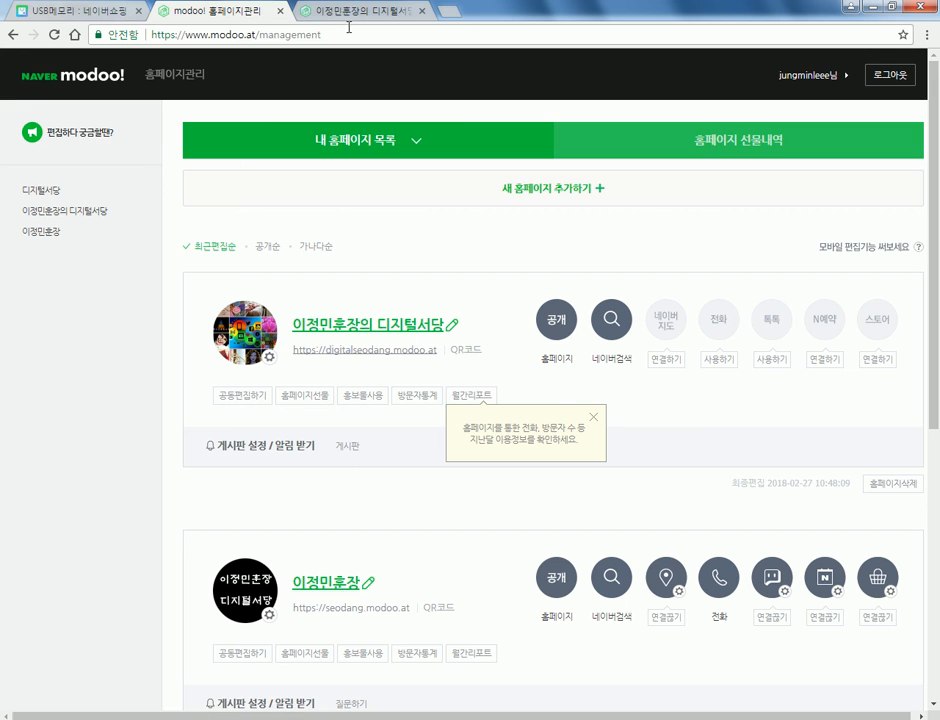
Step: Search Google for 웹마스터도구, reopen 네이버 웹마스터도구 from the results, then start a new tab
left_click(450, 14)
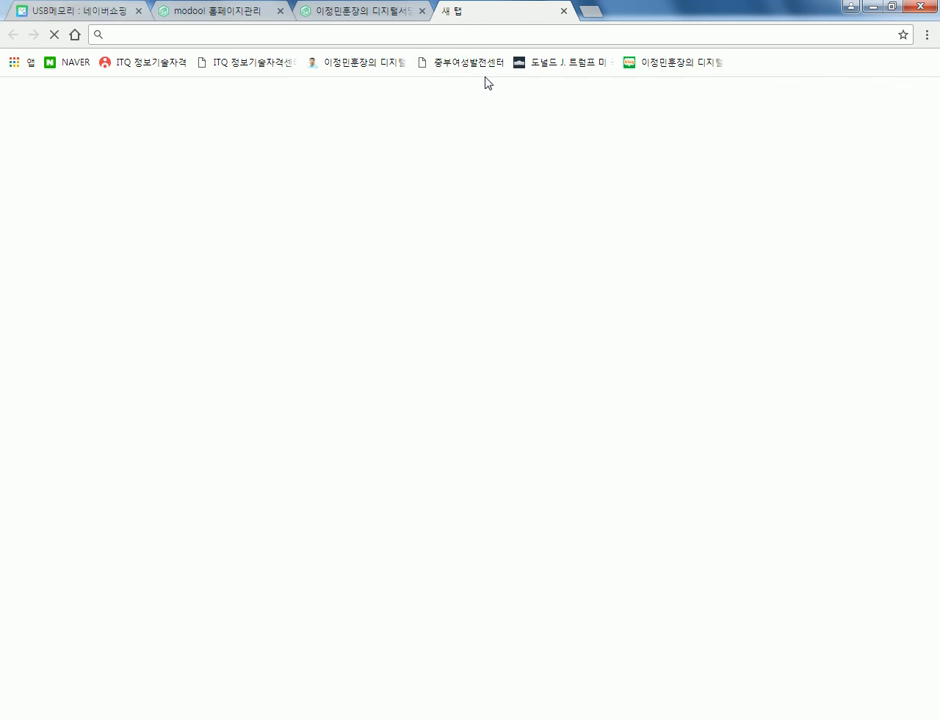
type("웹")
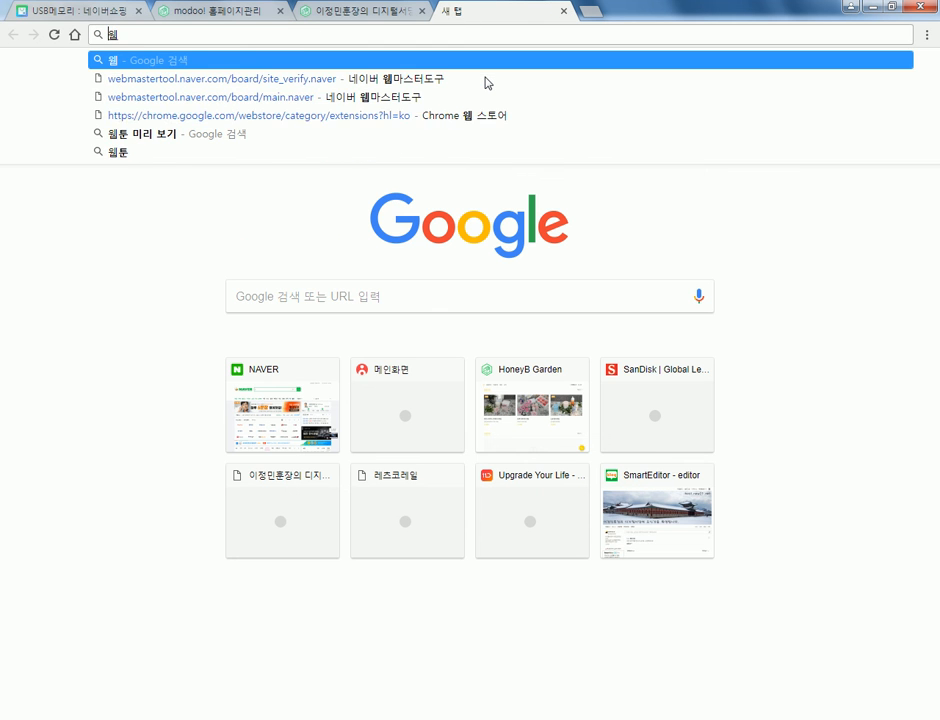
type("맛스터")
left_click(487, 80)
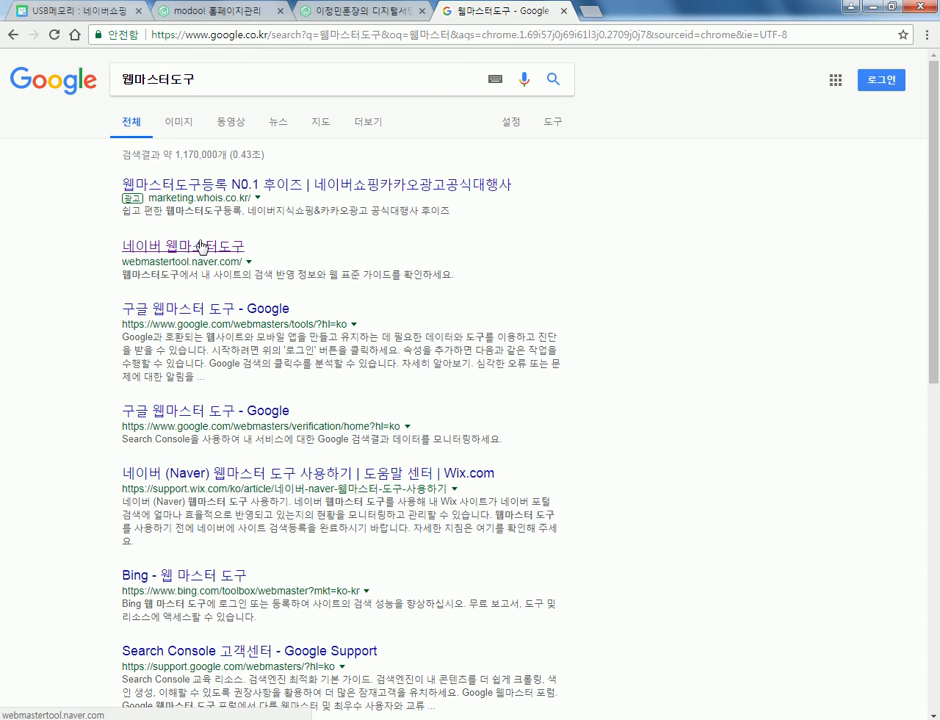
left_click(240, 247)
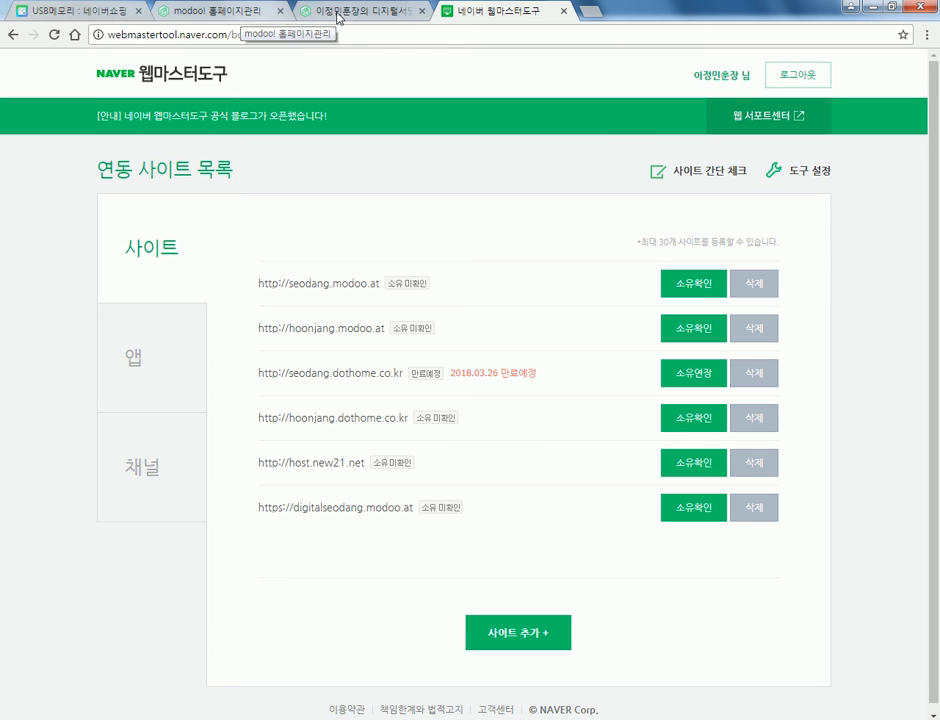
left_click(591, 12)
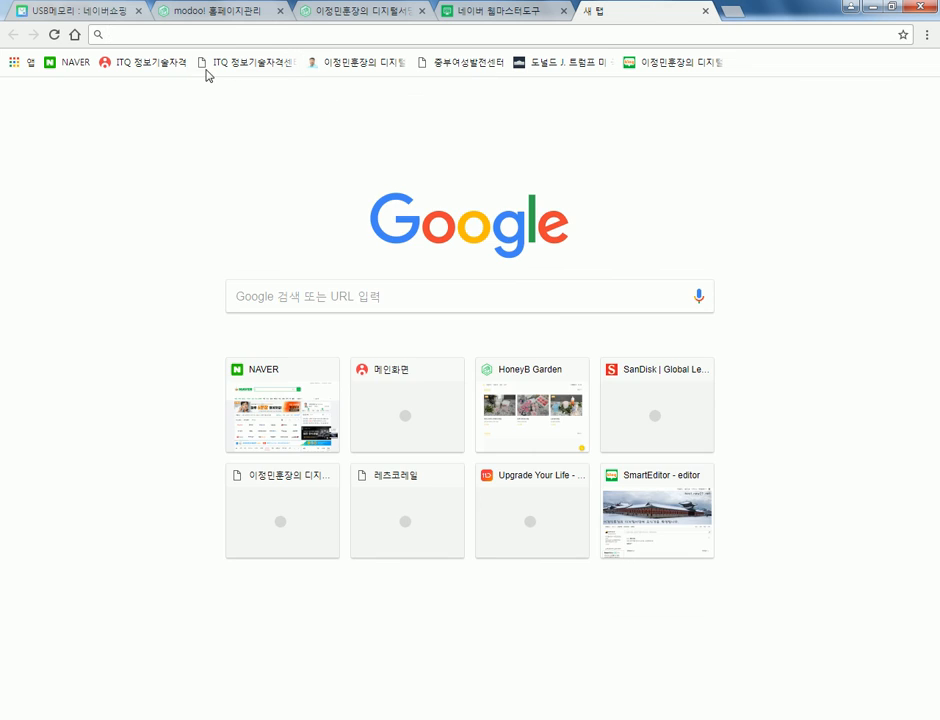
Step: Search Naver for the instructor's name, scroll the results, and return to the Webmaster Tool tab
left_click(68, 62)
left_click(401, 118)
type("이정민훈장")
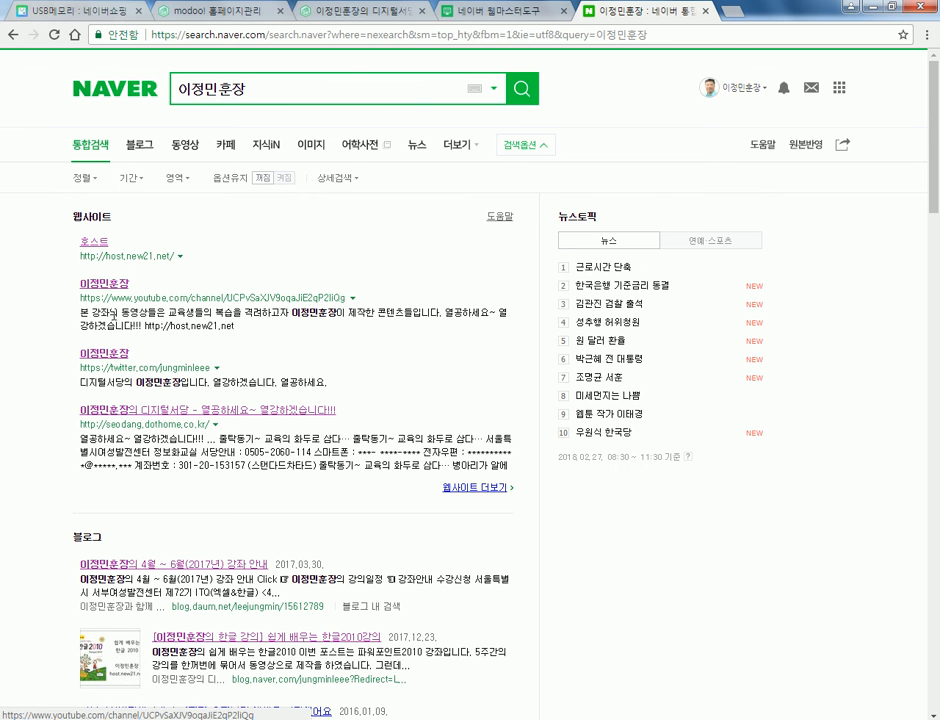
scroll(37, 466, "down", 6)
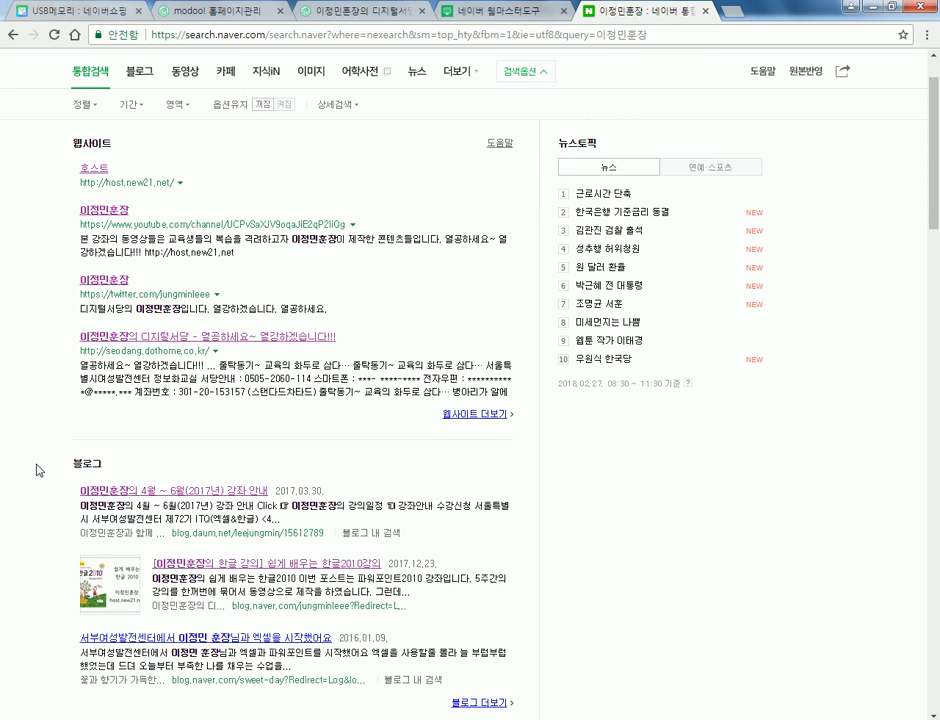
scroll(37, 478, "down", 3)
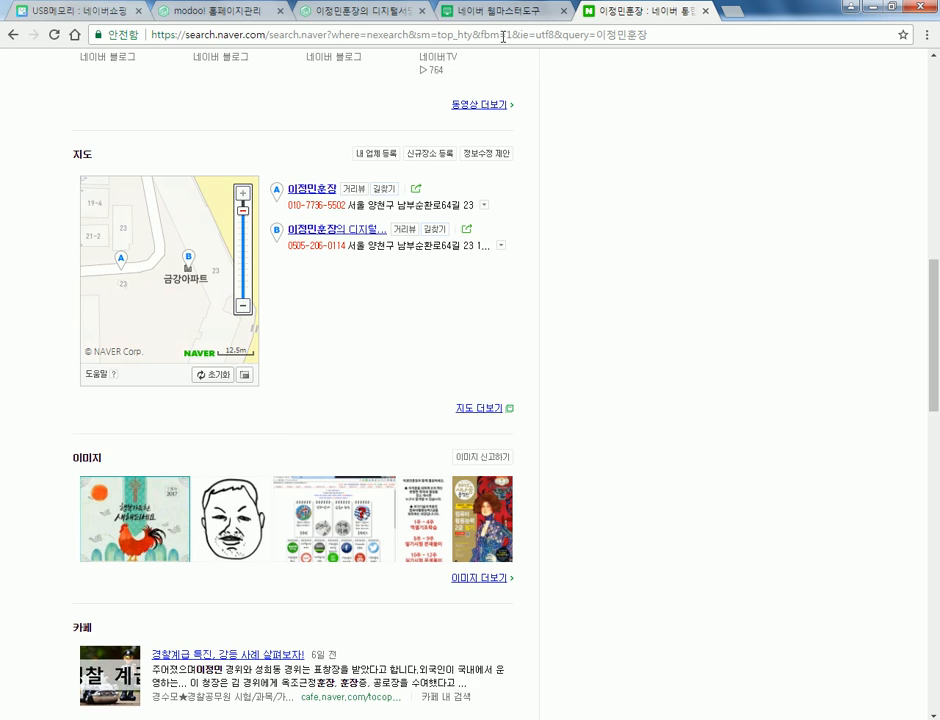
left_click(498, 11)
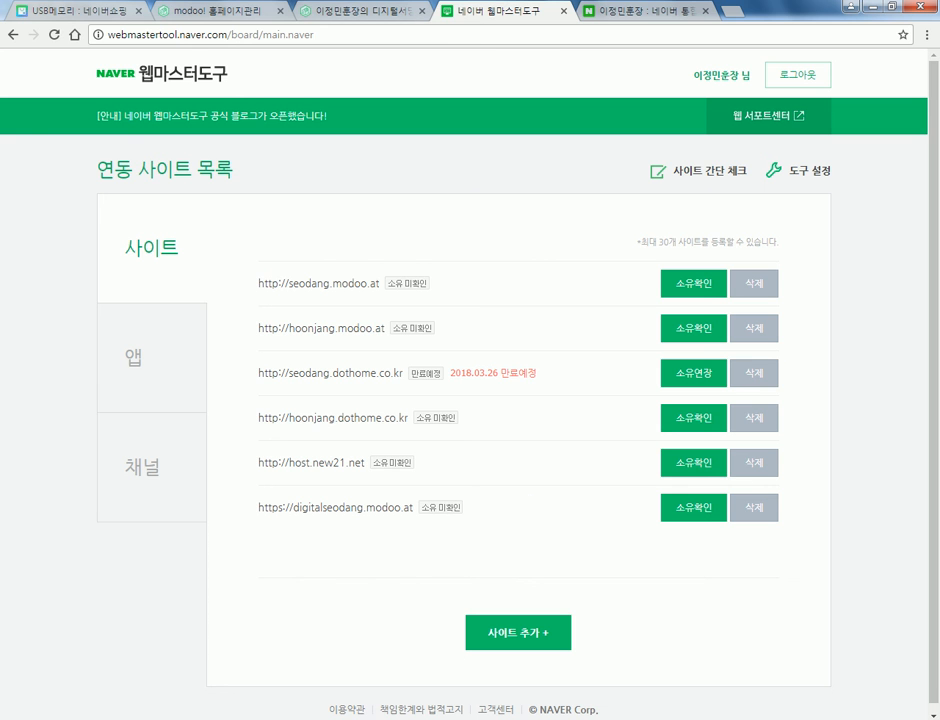
Step: Switch to the Notepad course outline and scroll through its weekly sections
key("alt+Tab")
scroll(163, 487, "down", 3)
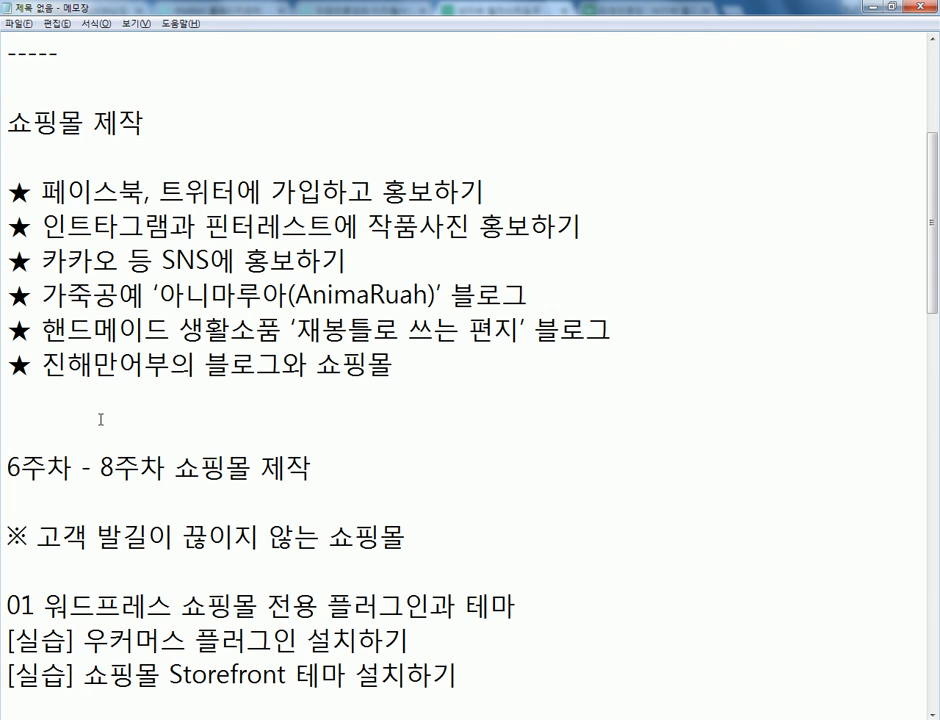
scroll(100, 420, "down", 2)
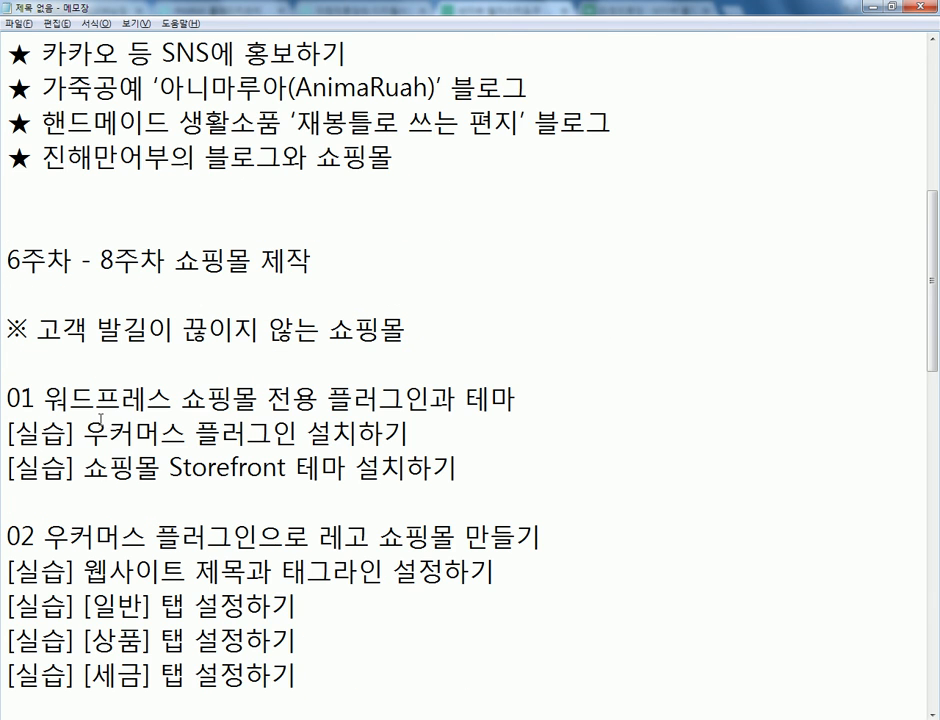
scroll(100, 418, "down", 5)
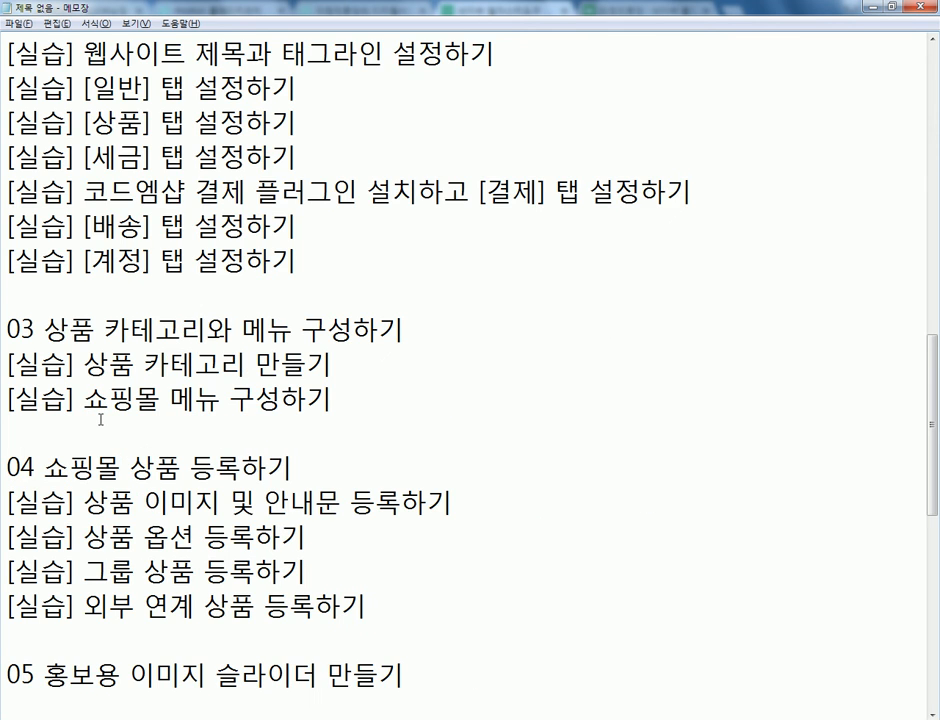
scroll(100, 420, "down", 6)
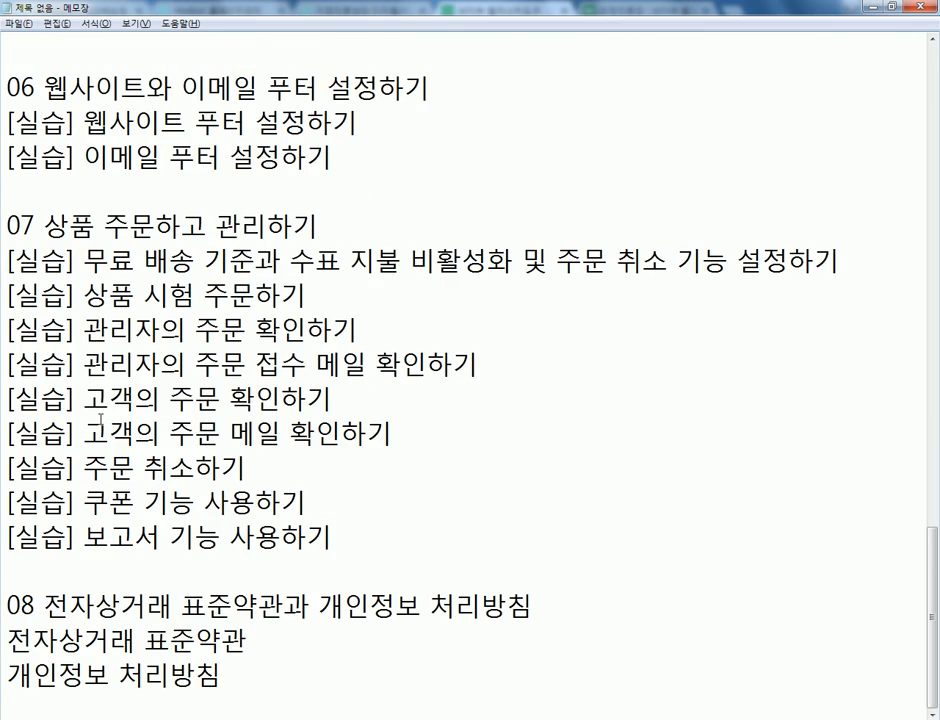
scroll(101, 417, "up", 16)
scroll(101, 417, "down", 2)
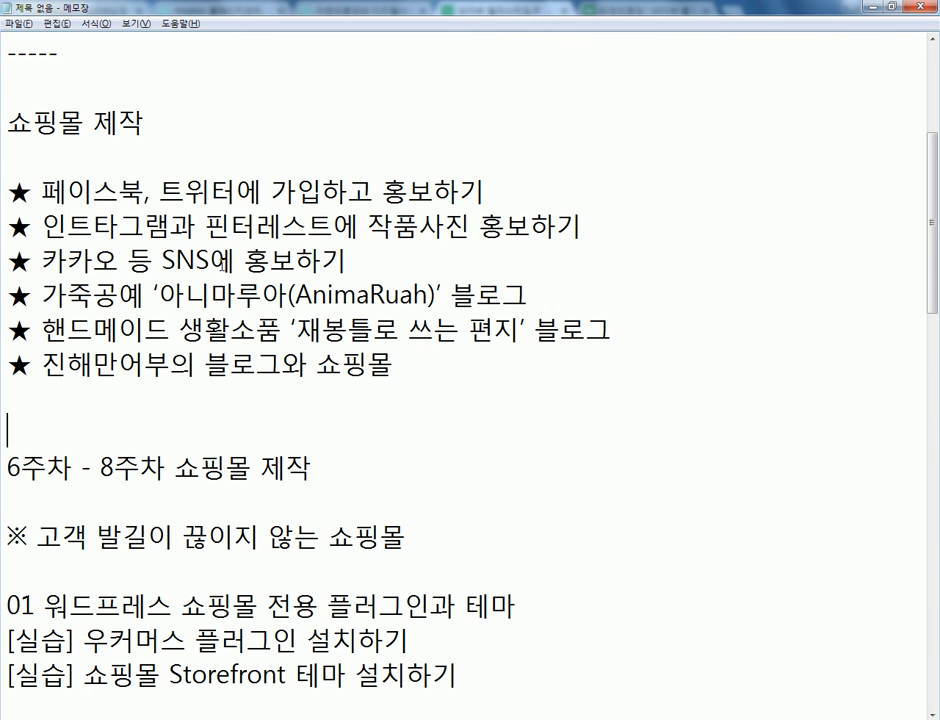
Step: Select and deselect the words 핀터레스트, 인트타그램 and 페이스북 in the promotion bullets
left_click_drag(206, 222, 332, 222)
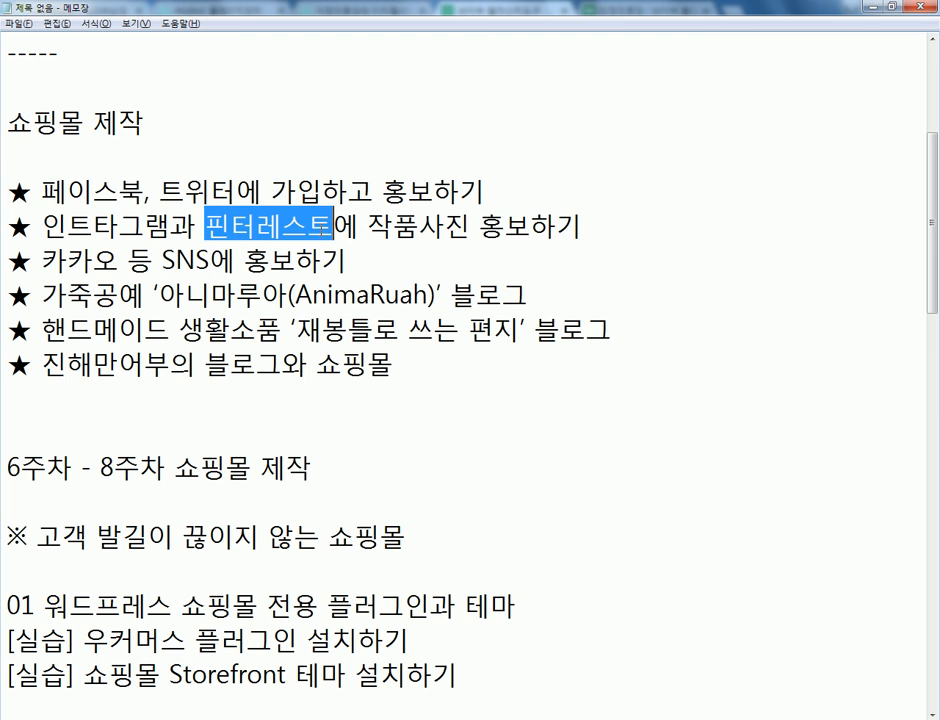
left_click(305, 222)
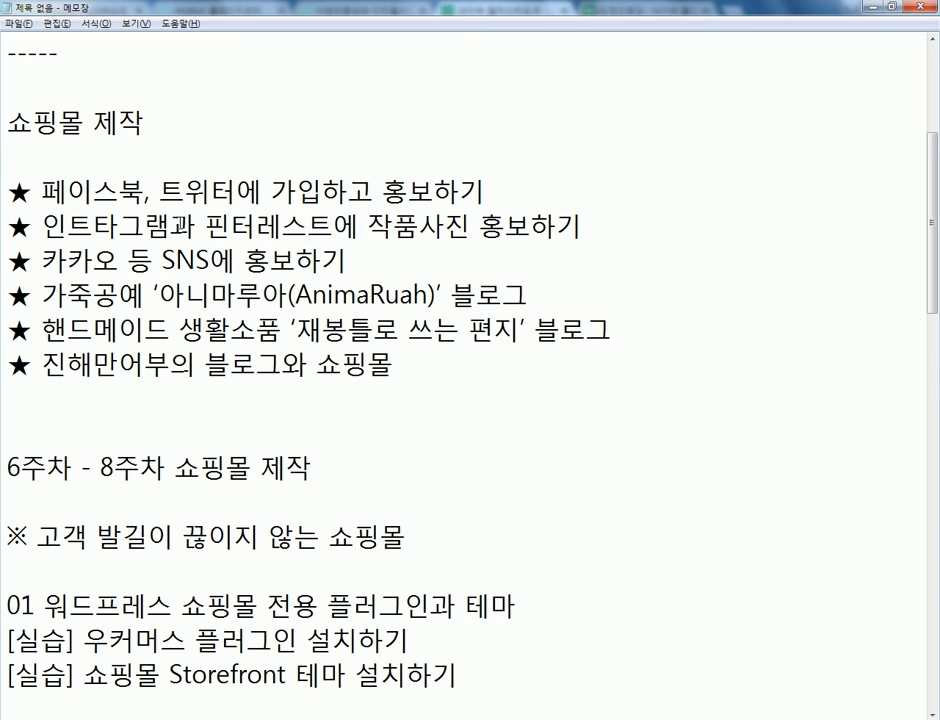
left_click_drag(170, 222, 41, 222)
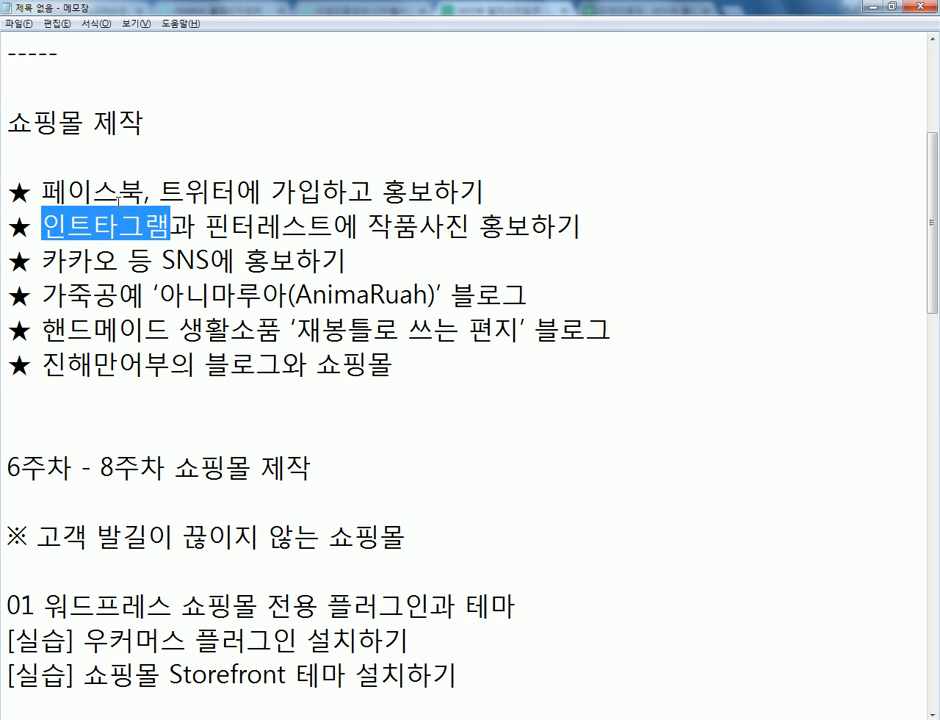
left_click(171, 219)
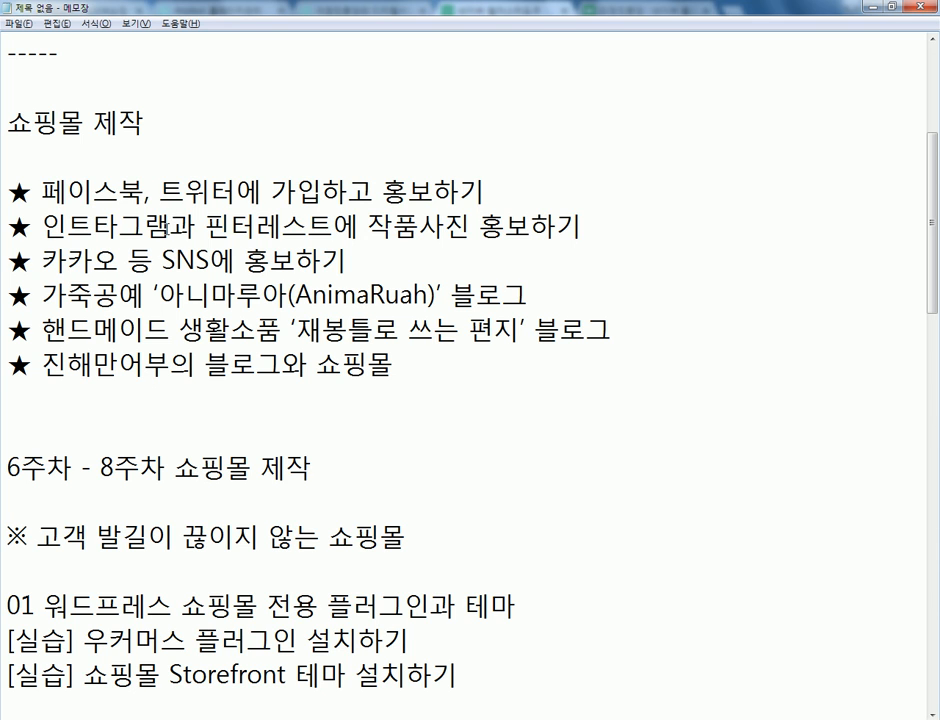
key("shift+Left")
key("shift+Left")
left_click_drag(44, 190, 108, 190)
left_click(43, 226)
left_click_drag(43, 226, 169, 226)
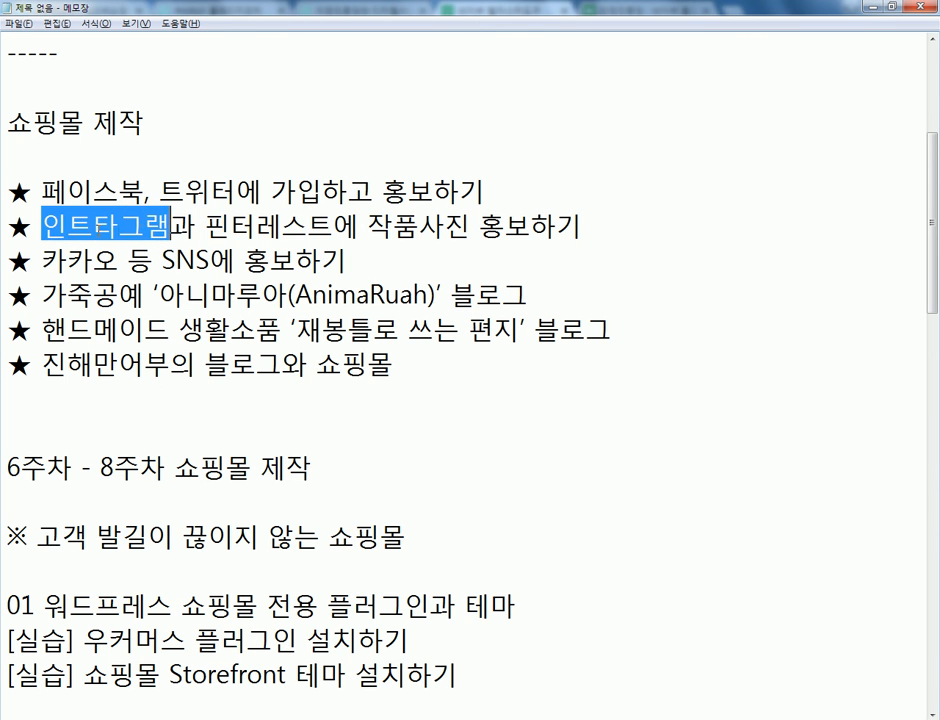
left_click(70, 226)
left_click_drag(43, 226, 169, 226)
left_click(108, 190)
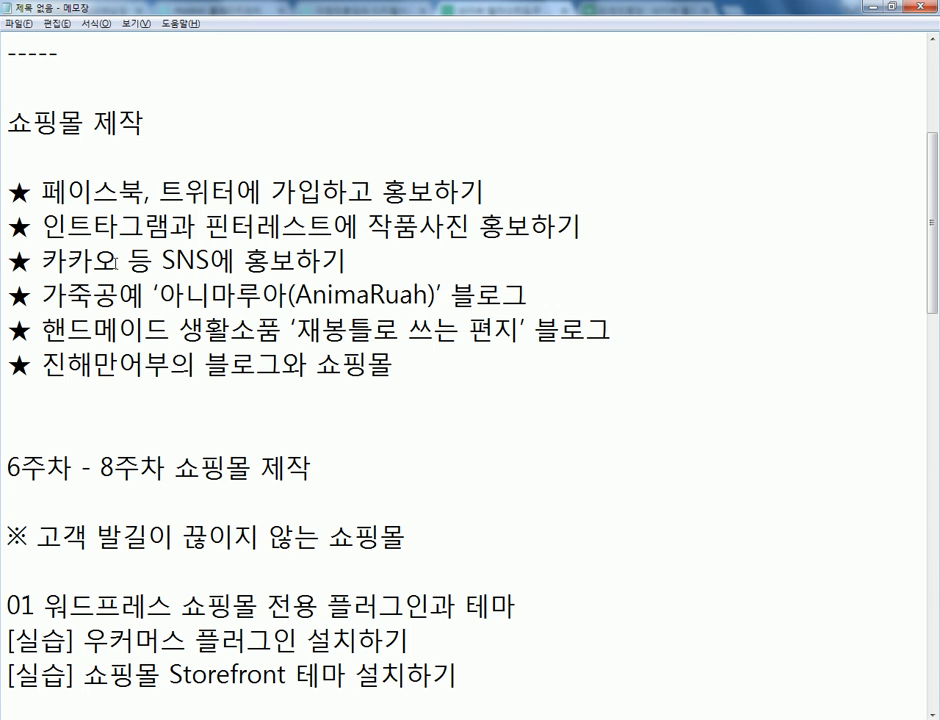